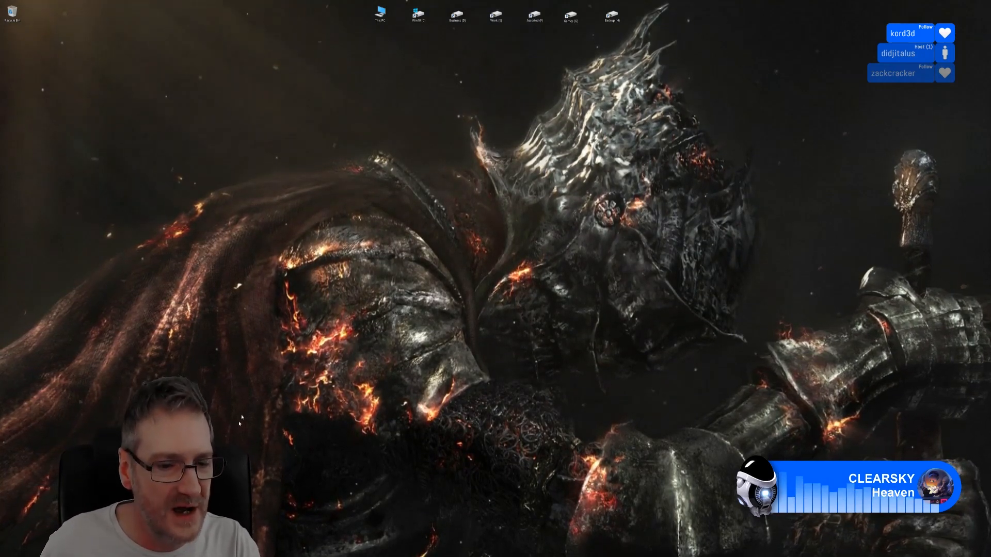
Switch to 3ds Max and examine the stone monument with the statue and lions from several sides.
key(alt+Tab)
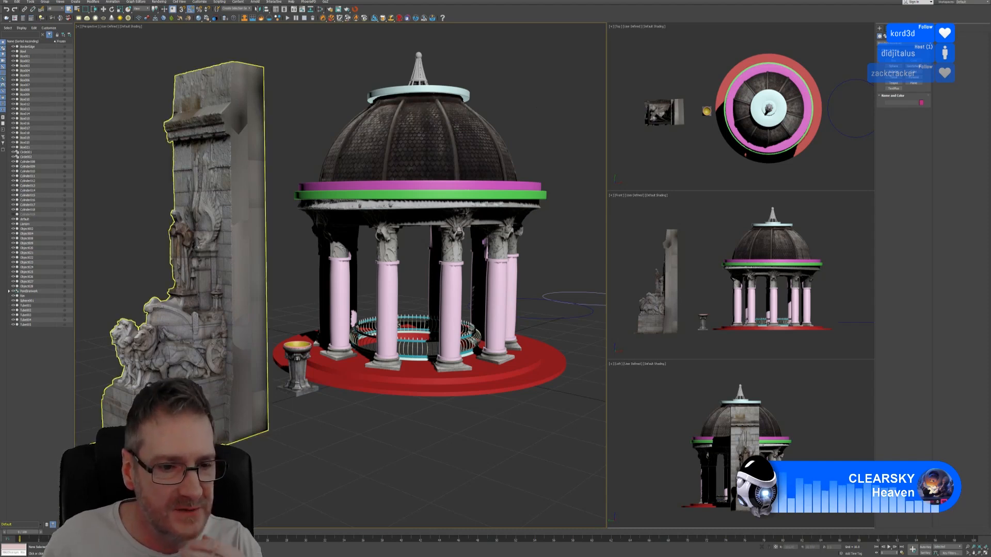
click(214, 343)
alt+middle_drag(120, 333, 285, 317)
scroll(201, 326, up, 3)
alt+middle_drag(346, 330, 135, 327)
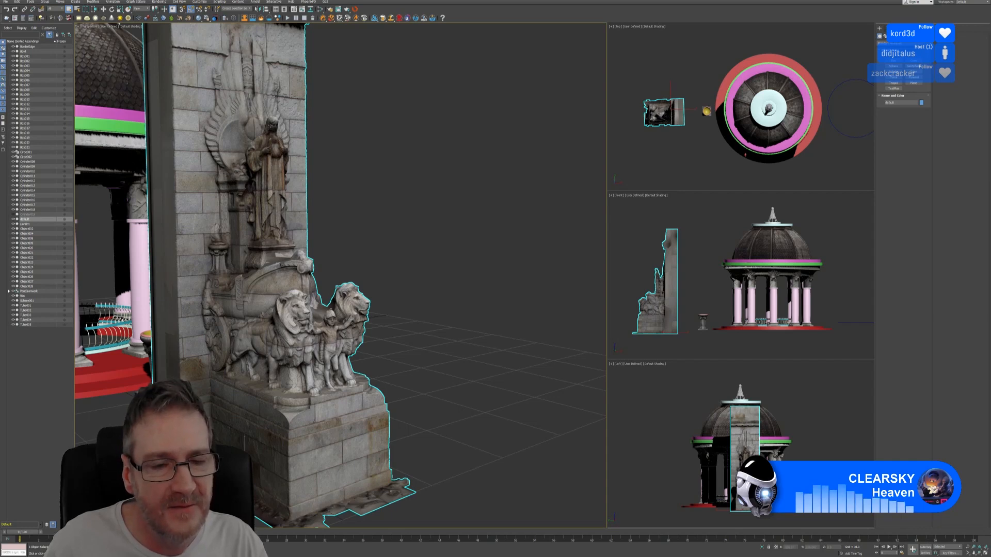
alt+middle_drag(310, 258, 271, 243)
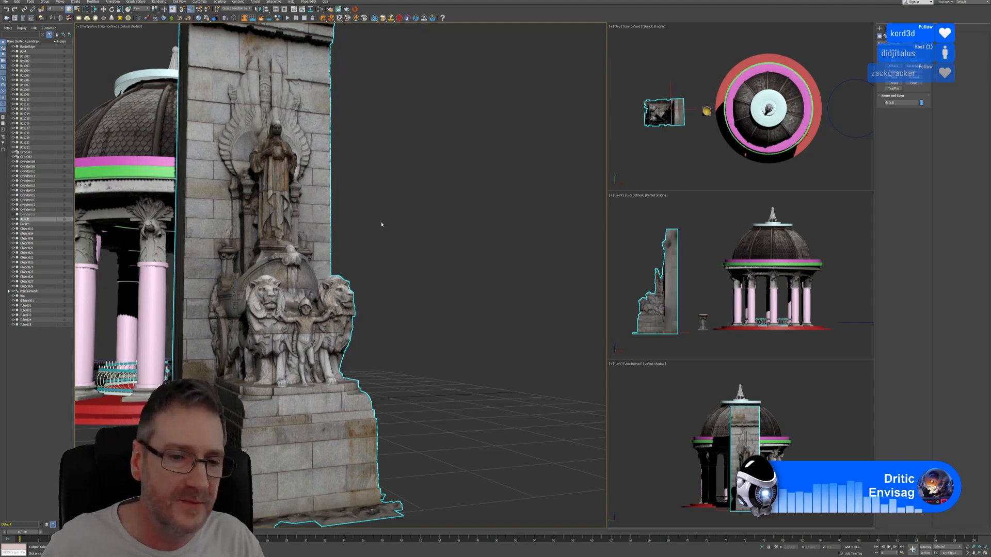
middle_drag(367, 237, 418, 237)
alt+middle_drag(426, 282, 286, 244)
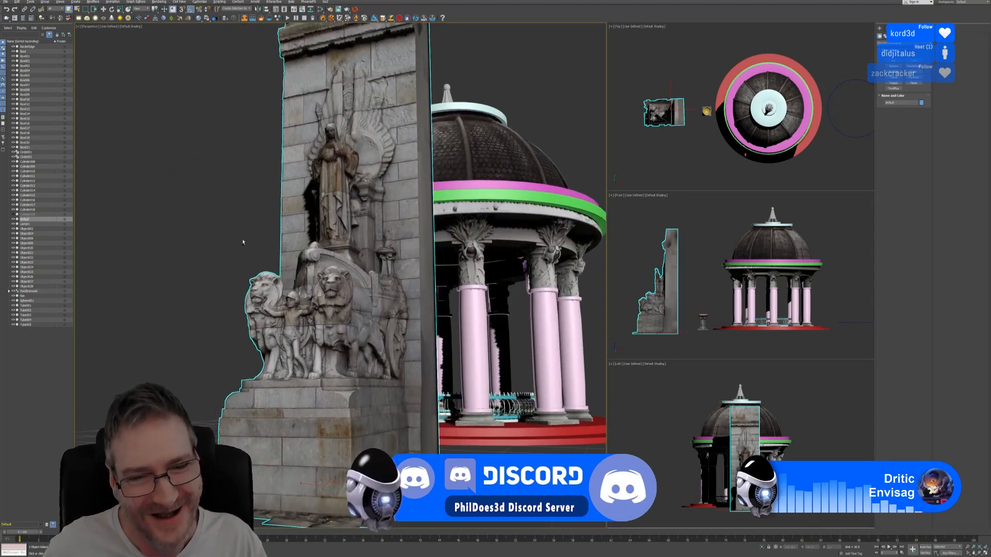
alt+middle_drag(244, 233, 335, 237)
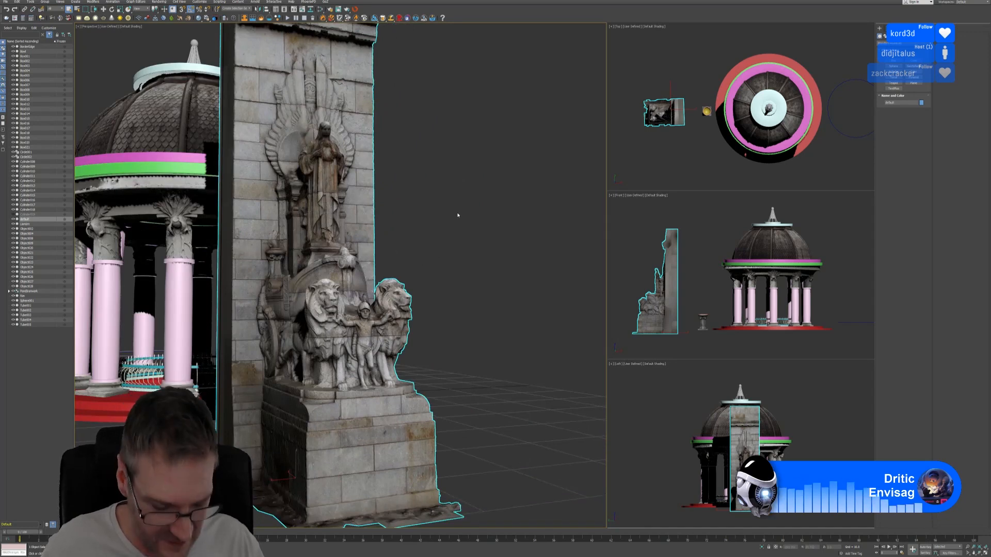
alt+middle_drag(441, 254, 417, 239)
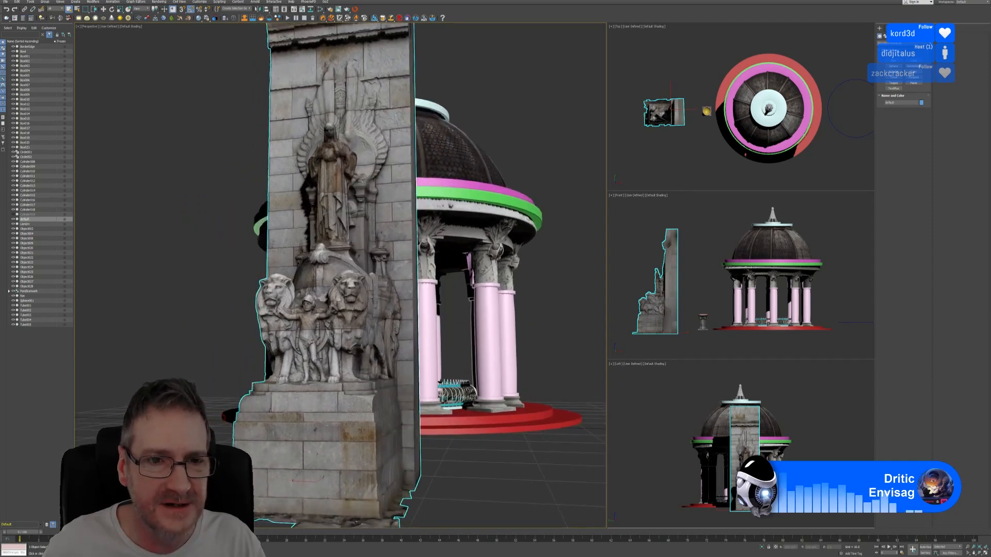
Examine the small stone pedestal bowl and the domed pavilion beside the monument.
scroll(520, 267, down, 8)
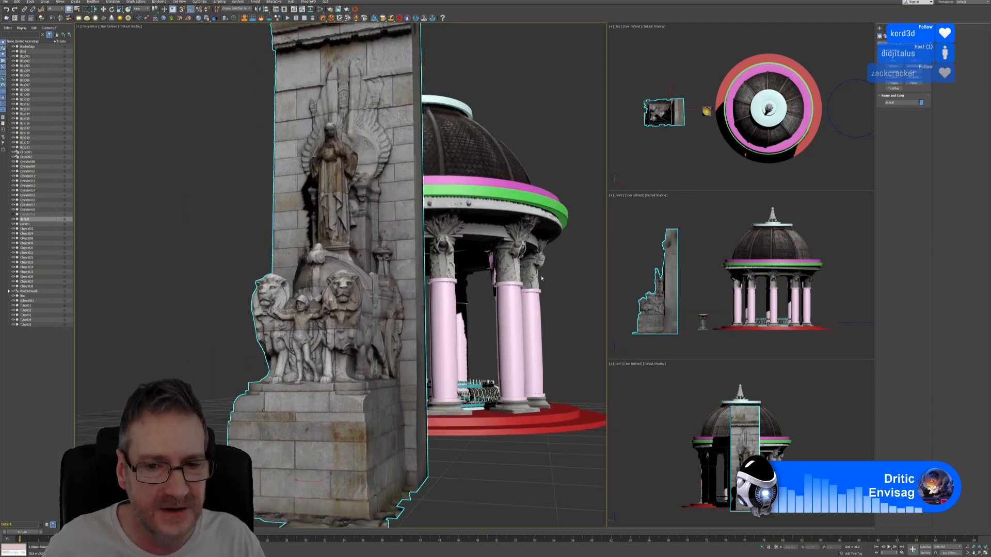
middle_drag(474, 294, 447, 296)
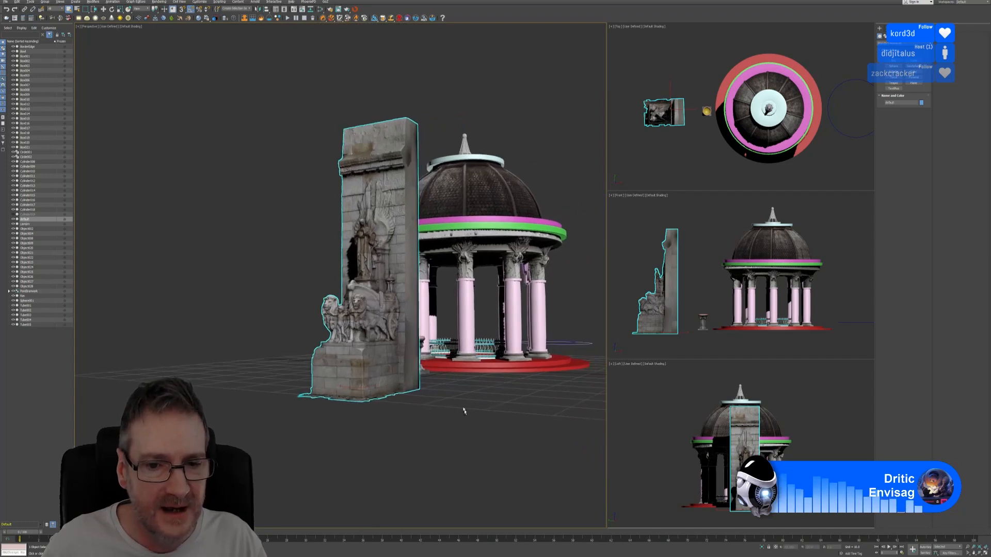
alt+middle_drag(464, 409, 442, 412)
scroll(489, 358, up, 5)
scroll(466, 355, up, 5)
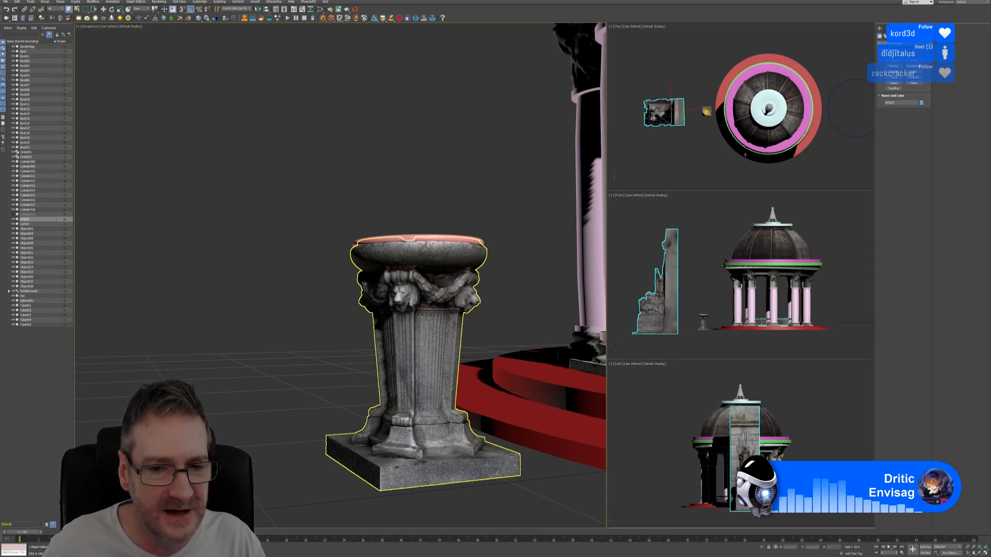
scroll(432, 334, down, 5)
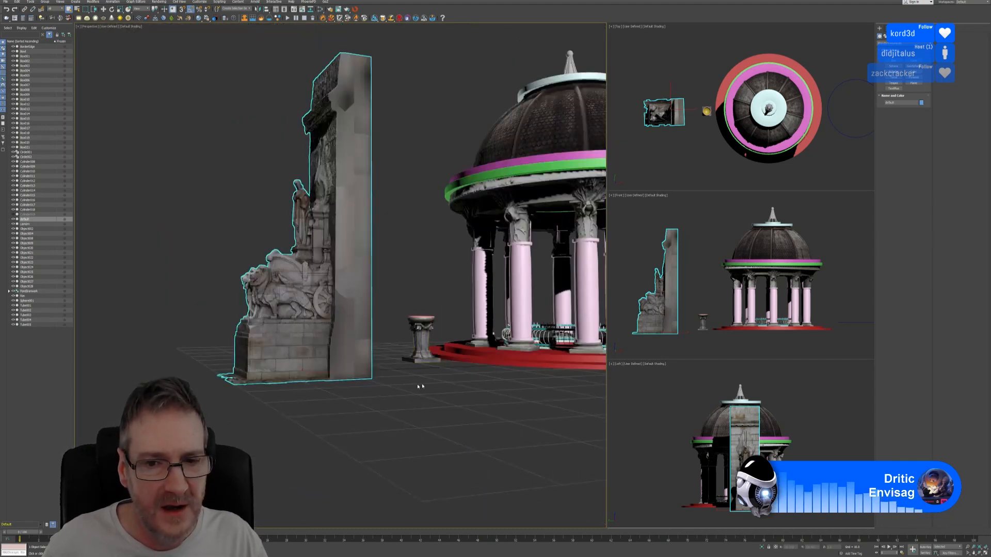
alt+middle_drag(418, 376, 413, 420)
scroll(447, 260, up, 5)
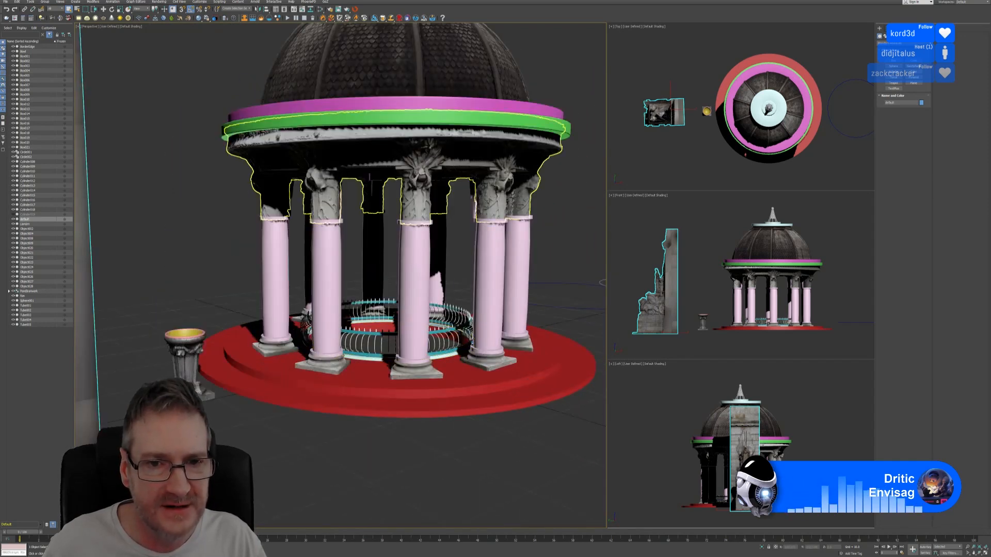
Select the pavilion's carved capital ring and open the Slate Material Editor, placed so the columns stay in view.
click(370, 177)
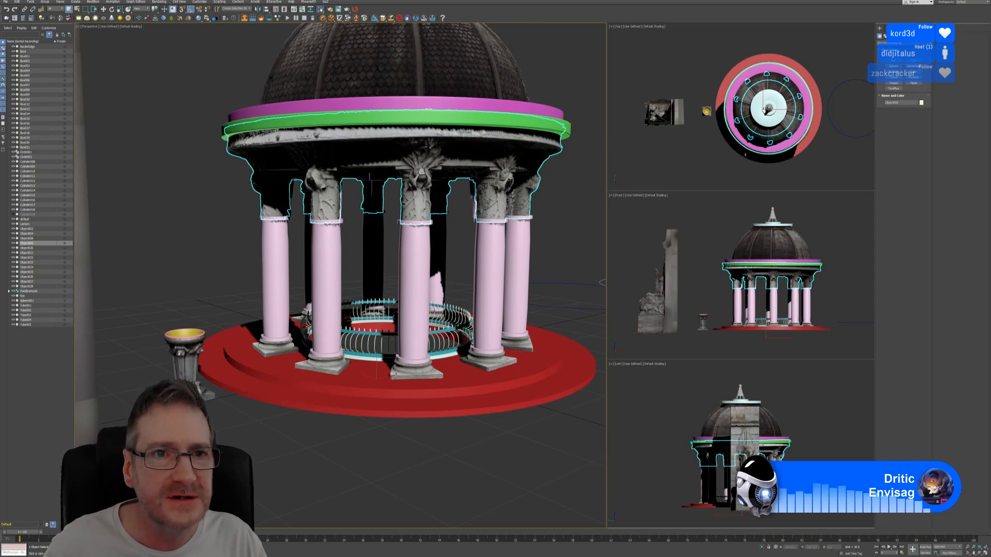
key(m)
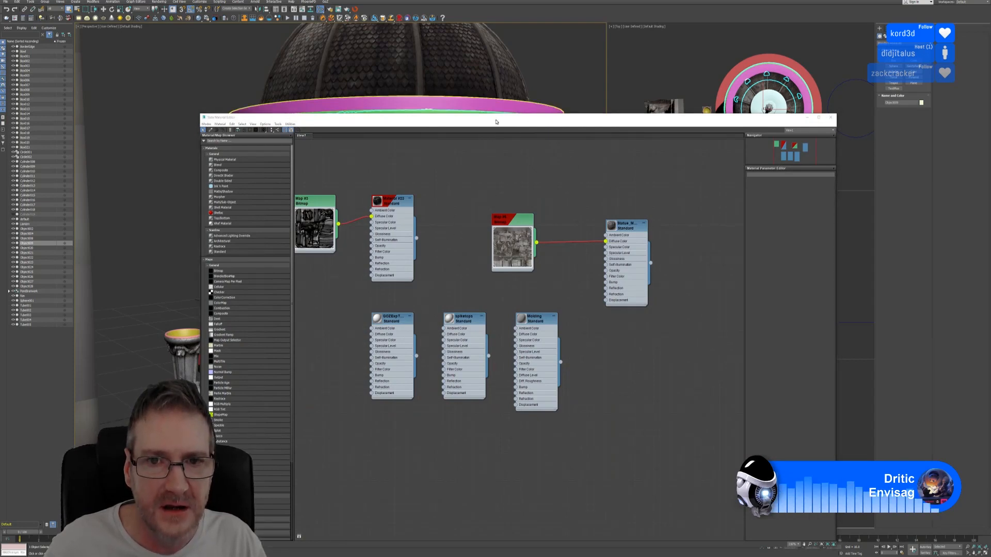
drag(496, 122, 648, 61)
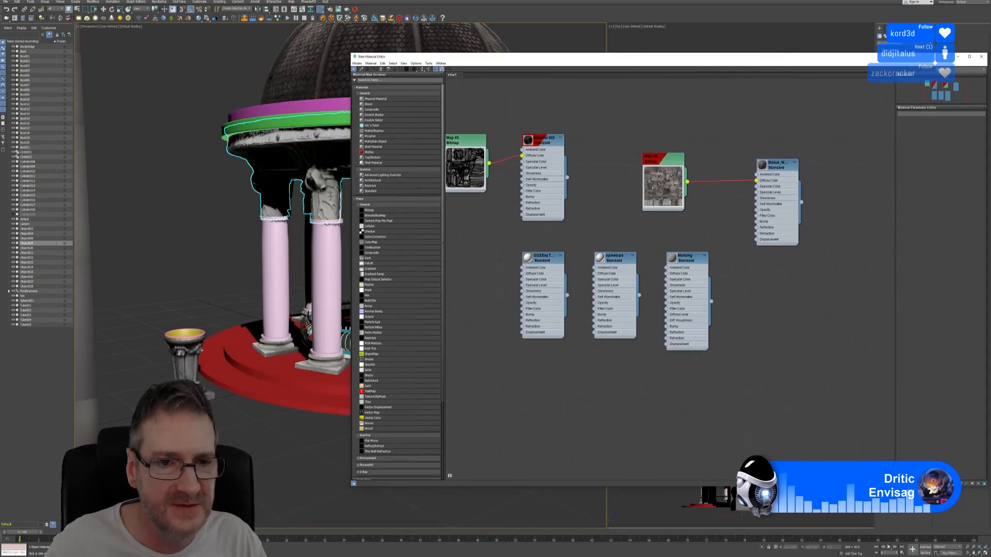
Try assigning the first plain white Standard material to the selected capital ring and close the material editor.
right_click(543, 259)
click(557, 264)
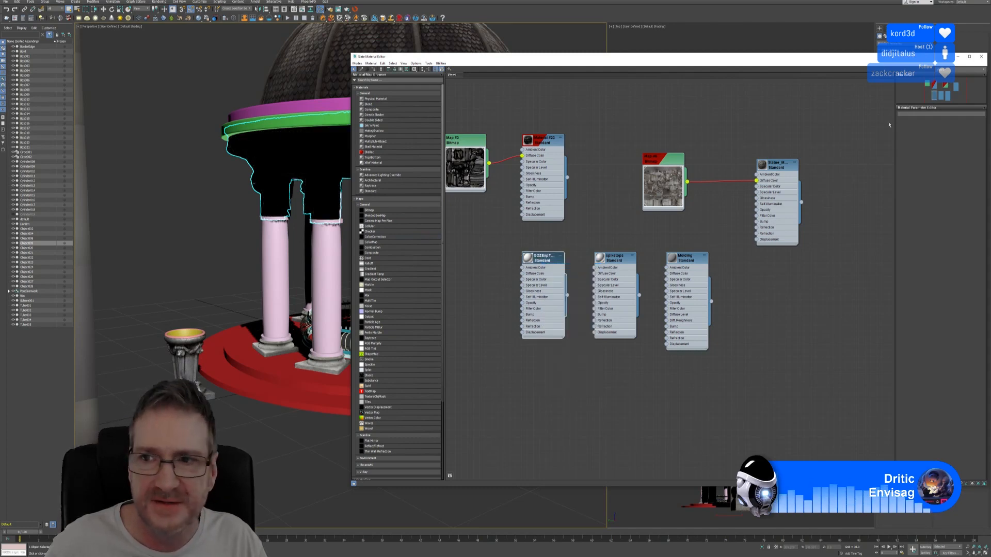
click(981, 57)
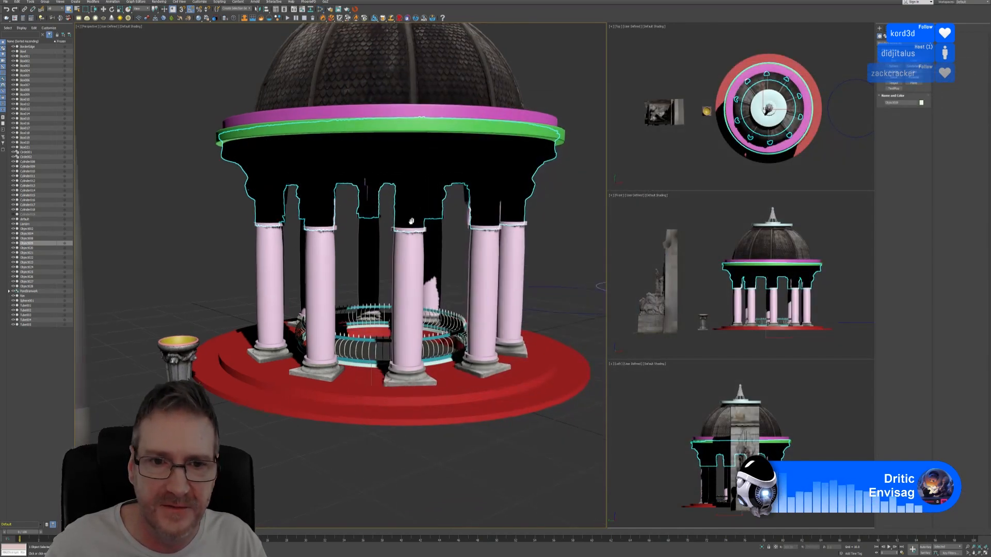
Inspect the capital ring from above and below, reopen the material editor and undo the material assignment.
alt+middle_drag(413, 226, 426, 220)
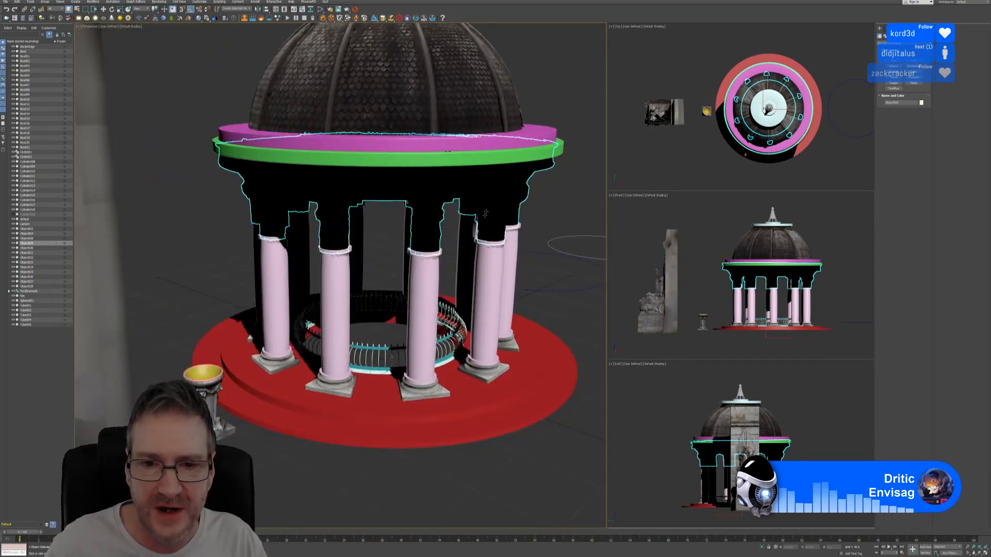
alt+middle_drag(516, 238, 490, 229)
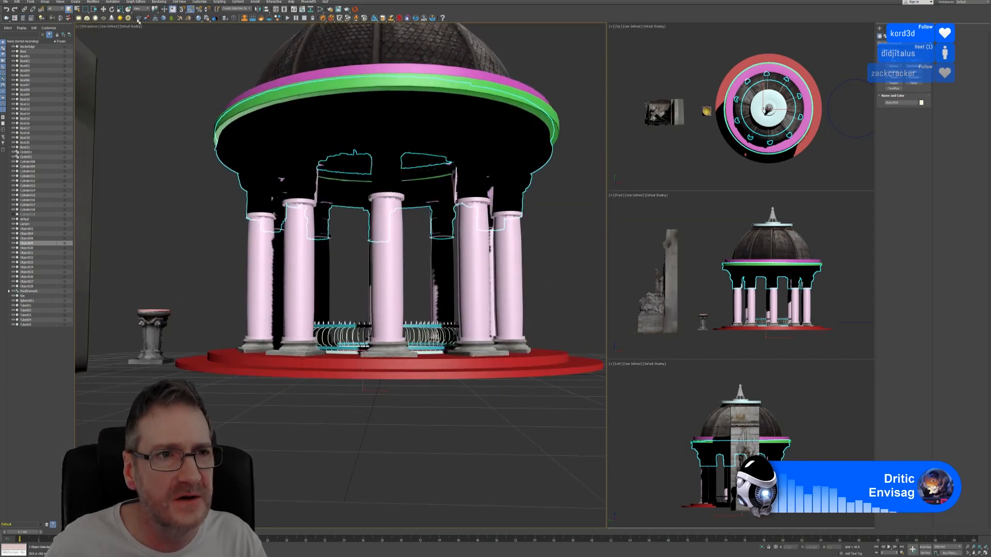
alt+middle_drag(564, 73, 310, 105)
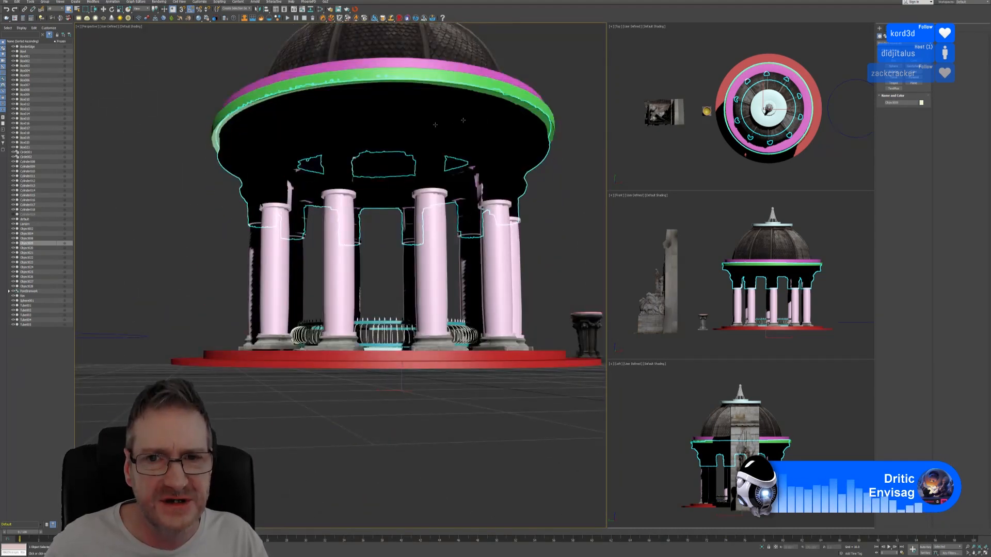
click(321, 9)
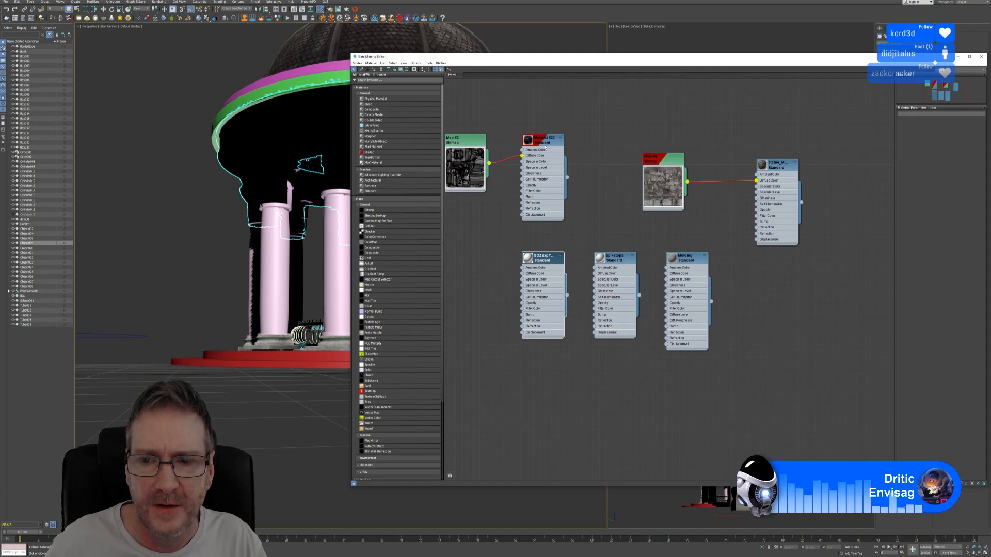
click(15, 10)
Sample the capital ring's textured material into the node view beside the white materials and enlarge its bitmap preview.
middle_drag(632, 139, 742, 114)
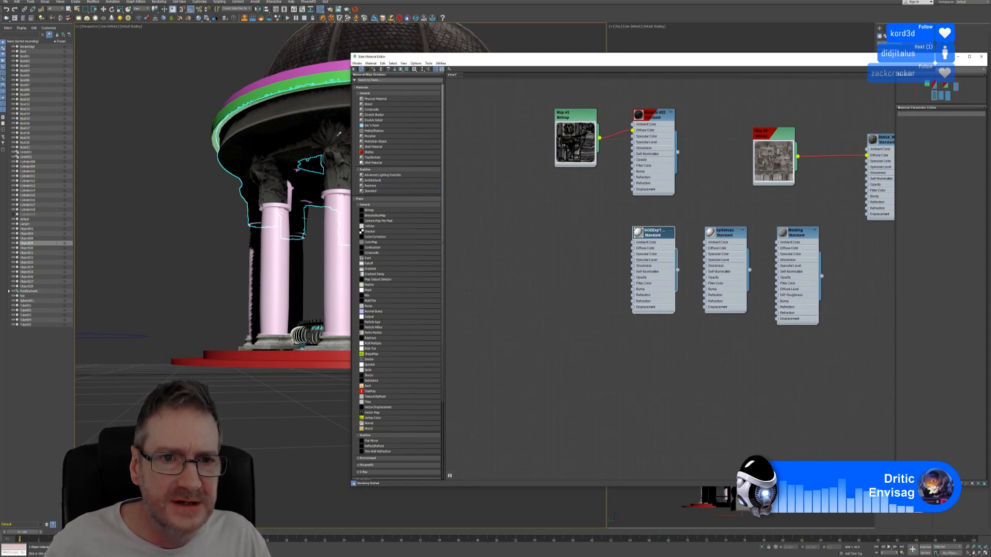
click(337, 138)
drag(584, 251, 493, 245)
drag(672, 241, 575, 242)
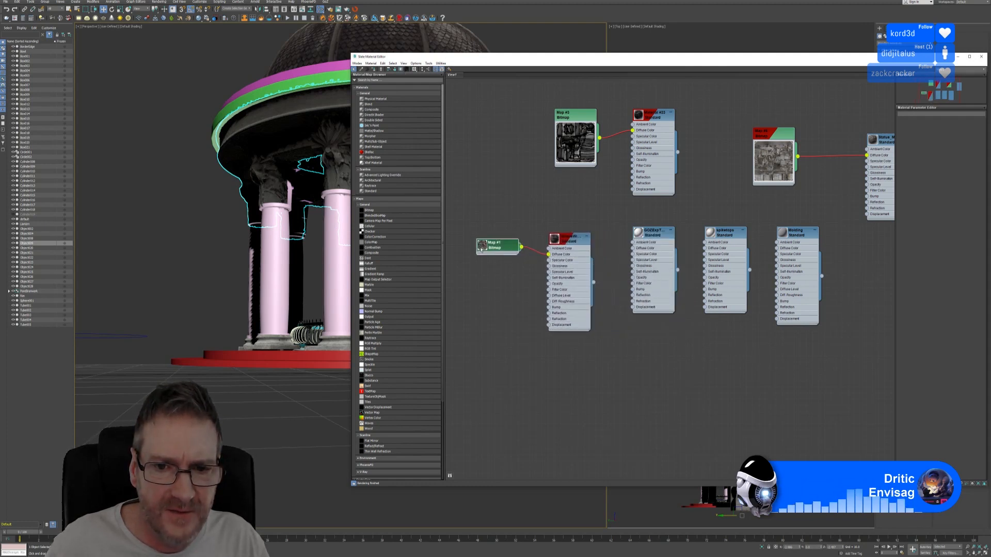
double_click(481, 249)
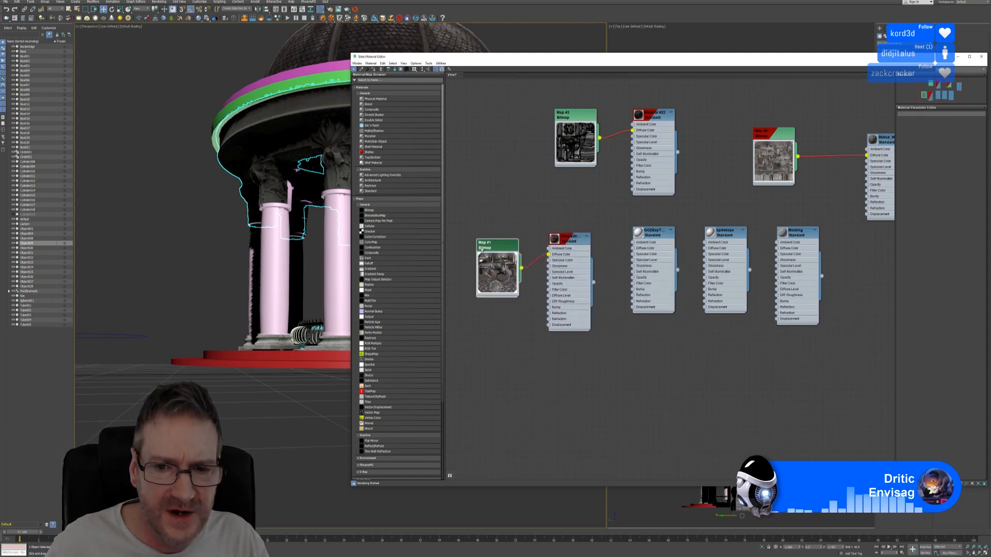
Apply the Show Shaded and Show Realistic Material in Viewport options to the first plain white Standard material.
click(568, 241)
click(655, 237)
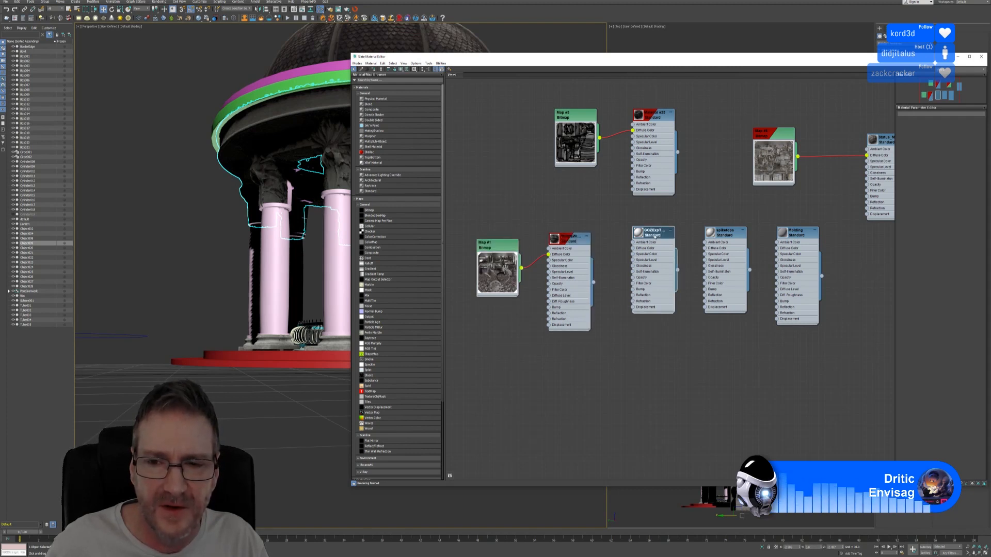
right_click(654, 237)
click(676, 298)
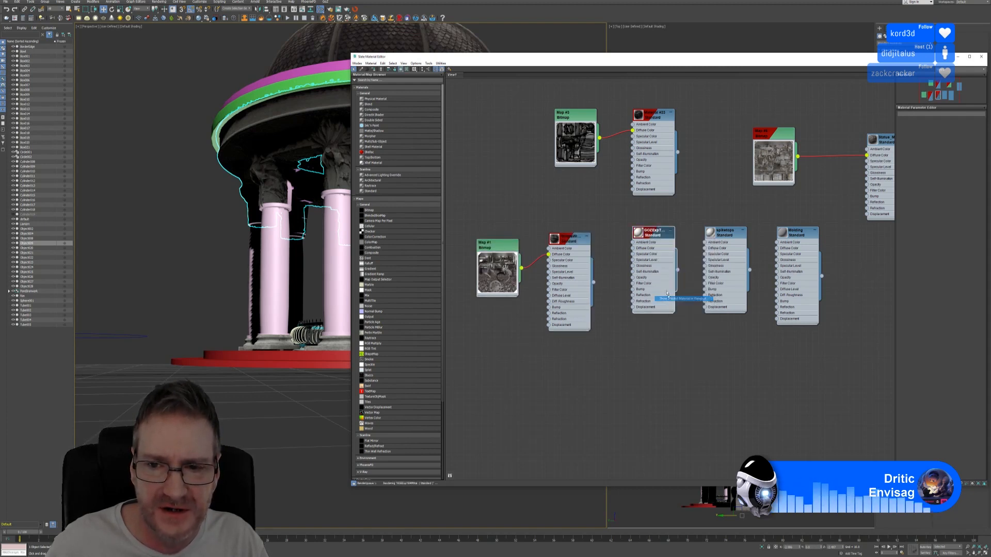
right_click(653, 241)
click(664, 304)
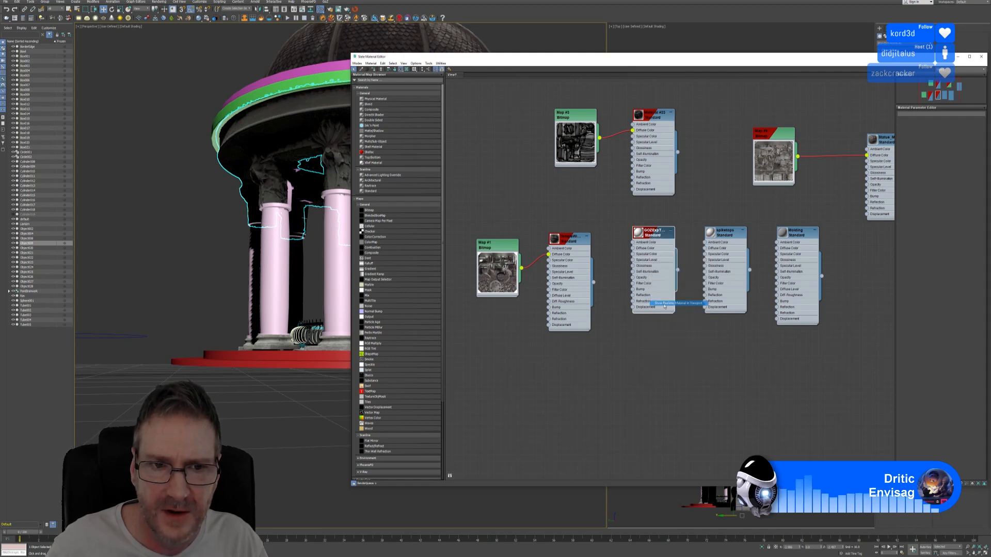
Assign the first plain white Standard material to the selected capital ring and close the material editor.
right_click(651, 236)
click(671, 243)
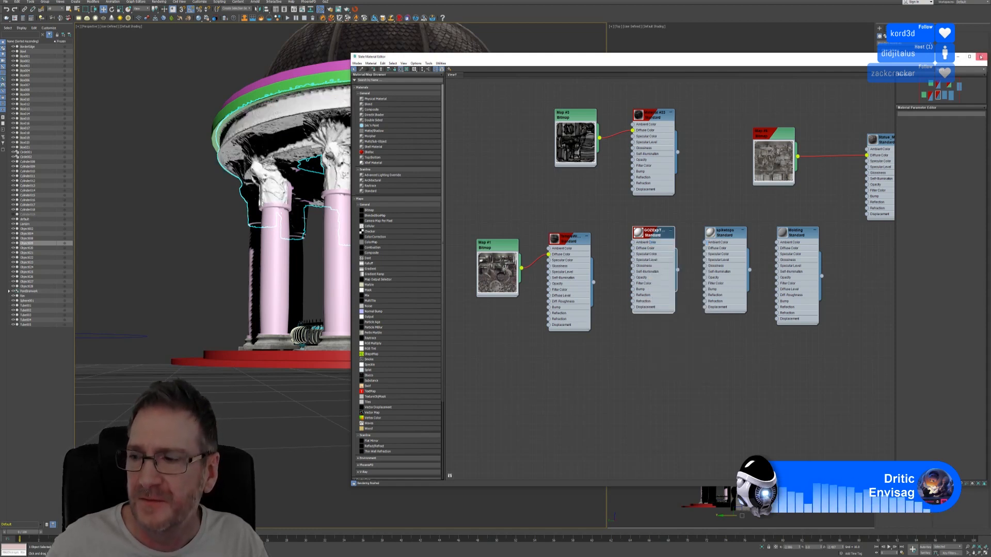
click(981, 56)
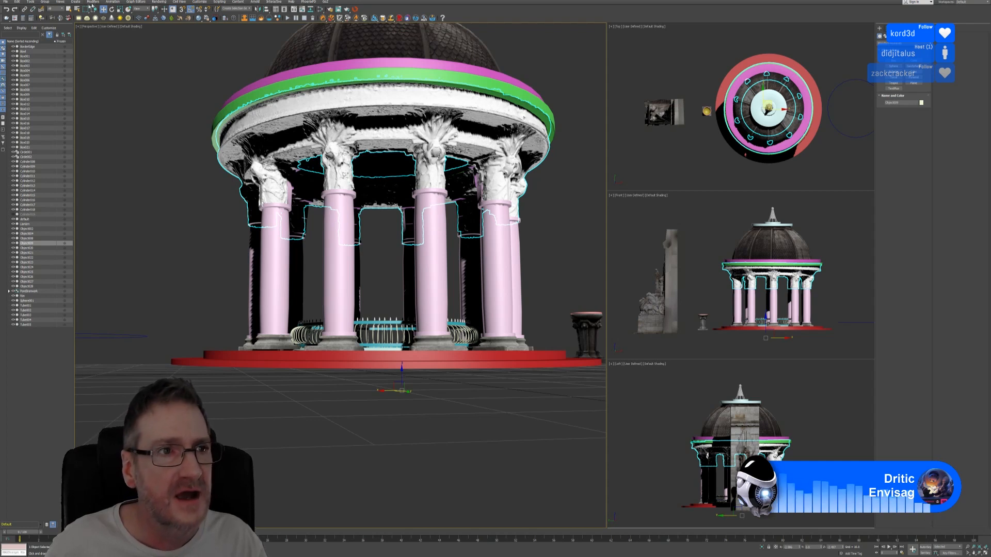
Check the Display Performance settings in the perspective view's Viewport Configuration, then close them without changes.
click(30, 2)
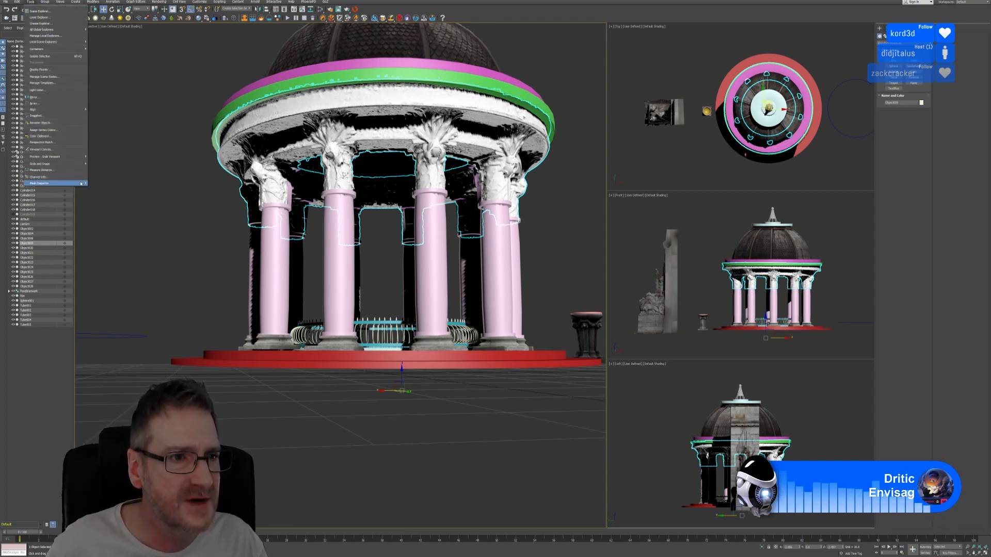
click(131, 53)
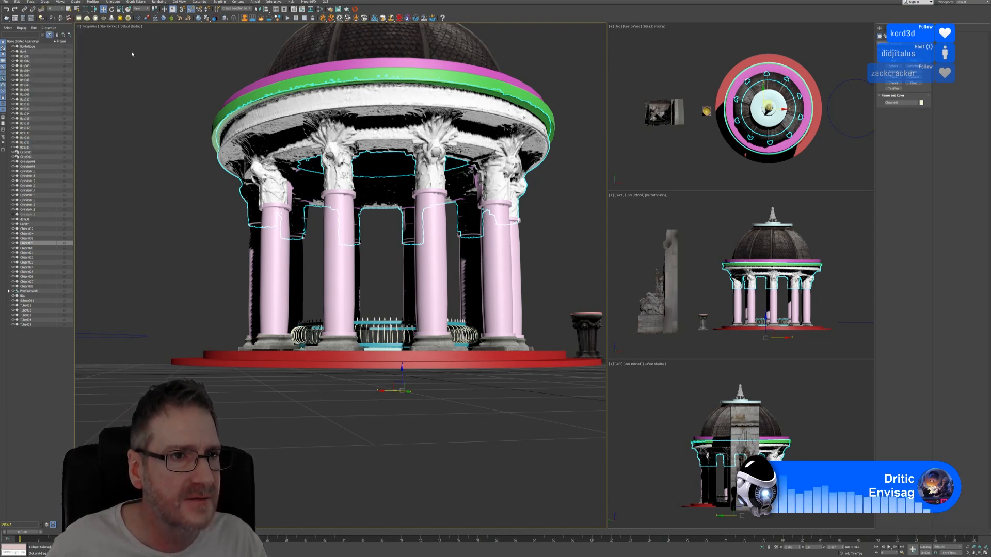
click(78, 28)
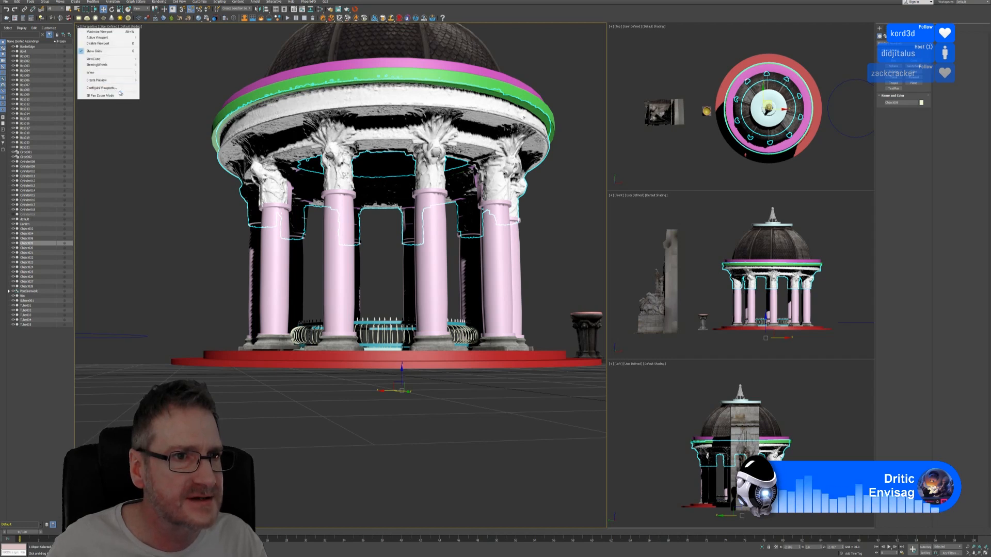
click(120, 92)
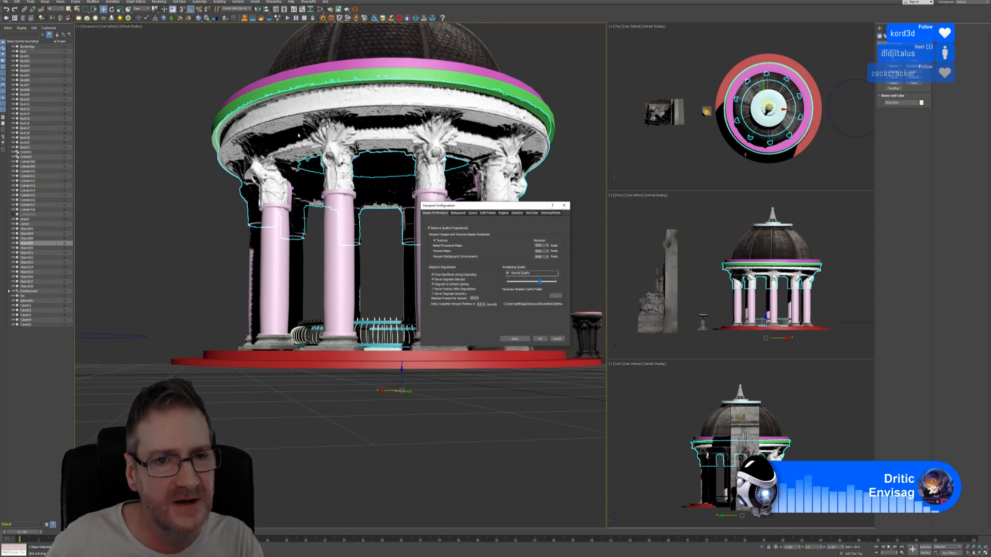
click(565, 206)
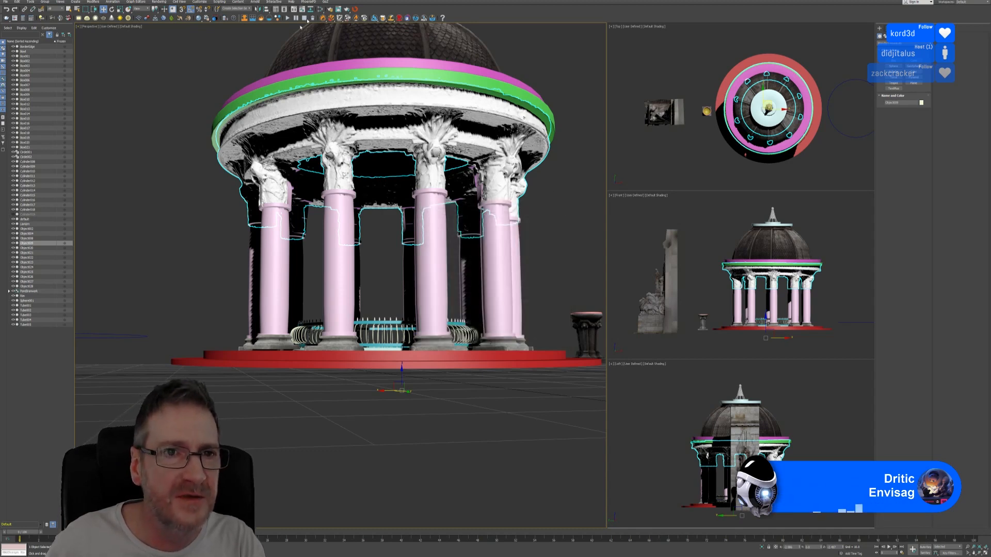
Reopen the material editor and choose Show Shaded Material in Viewport for the white Standard material on the ring.
click(322, 9)
right_click(655, 236)
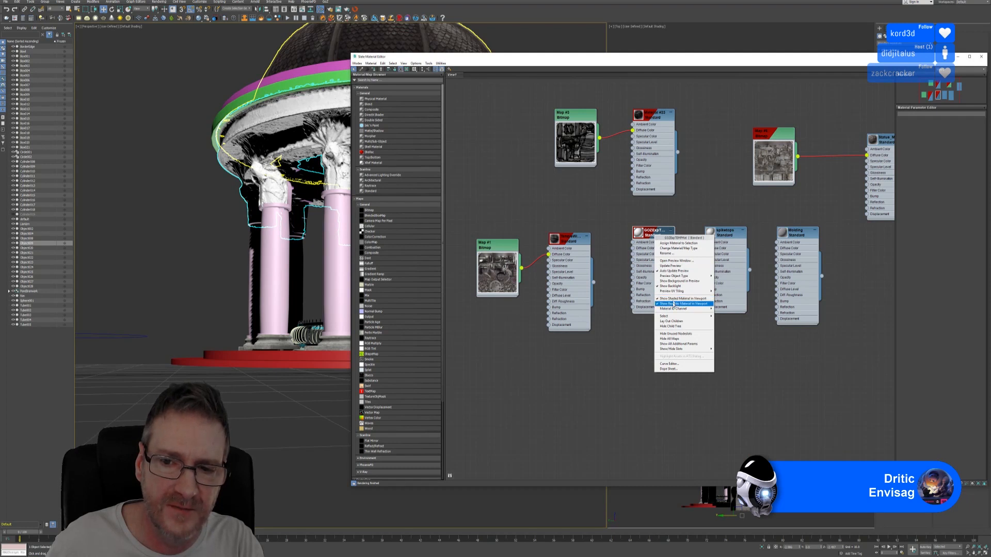
click(672, 299)
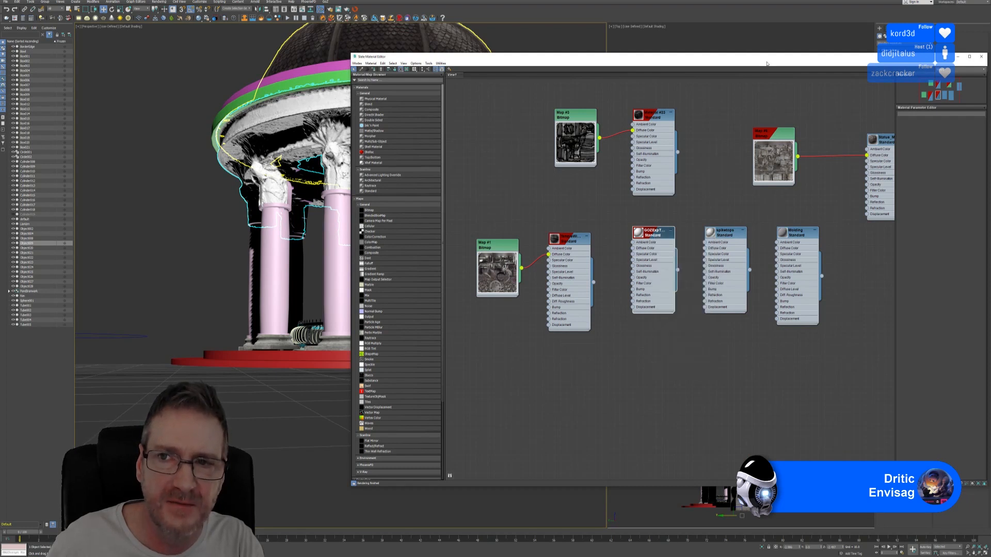
Close the material editor and examine the underside of the capital ring and dome up close in the perspective view.
drag(744, 61, 717, 61)
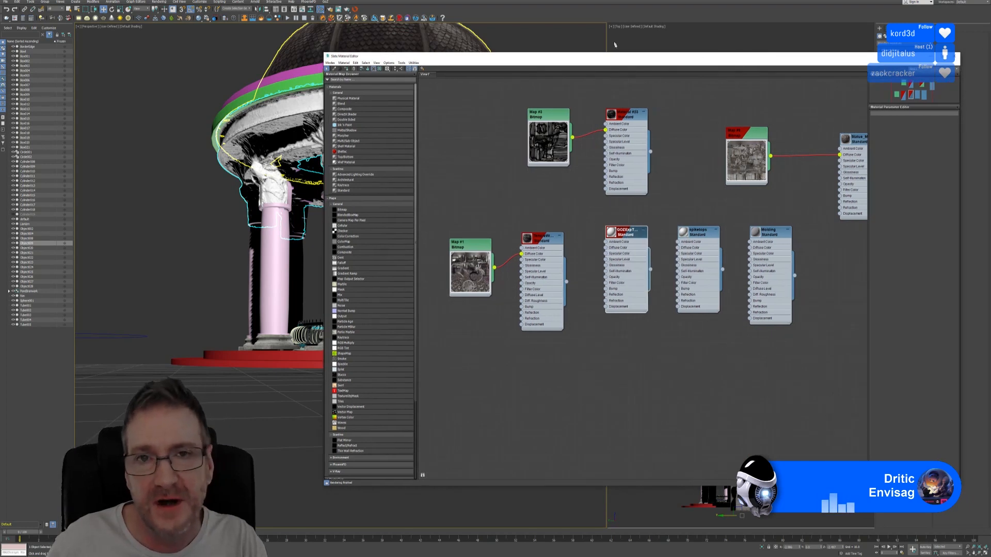
click(955, 57)
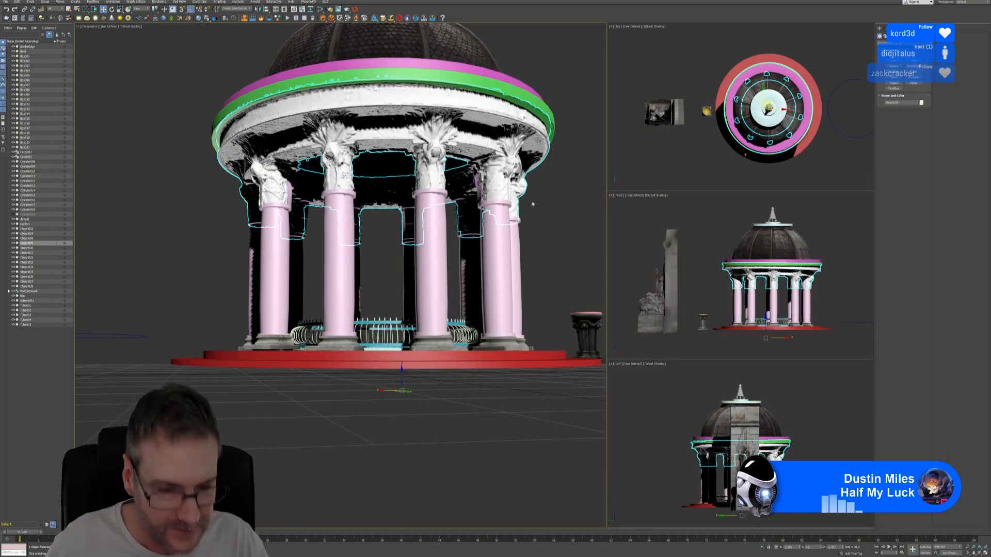
alt+middle_drag(533, 203, 352, 221)
scroll(353, 221, up, 5)
click(354, 222)
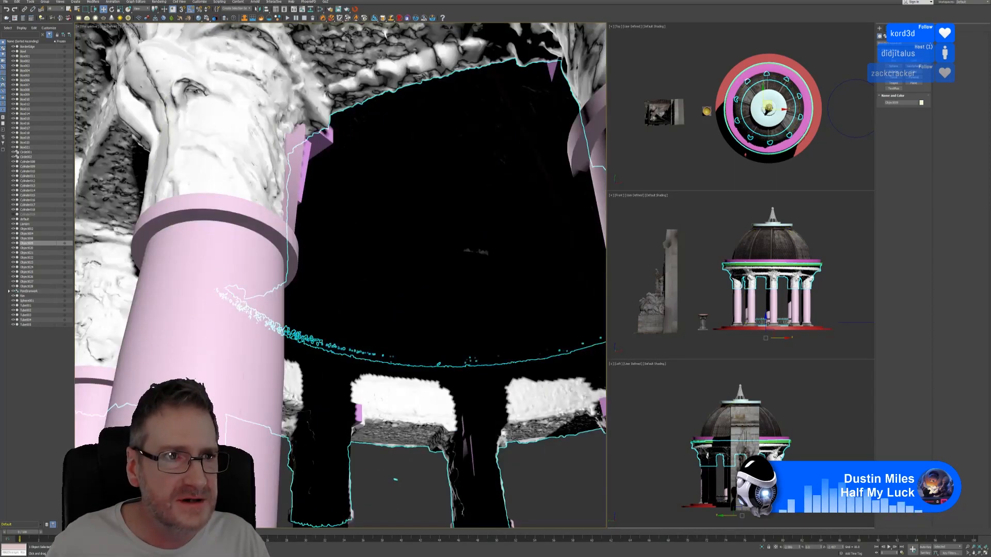
Preview the pavilion with Flat Color shading in the perspective view, return it to Default Shading and inspect the ring.
click(130, 27)
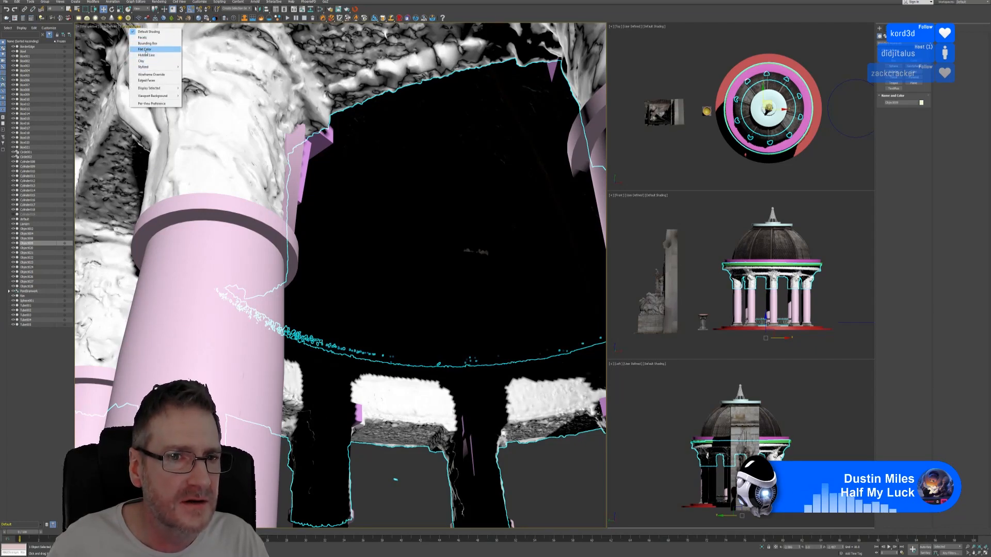
click(144, 49)
scroll(474, 200, up, 2)
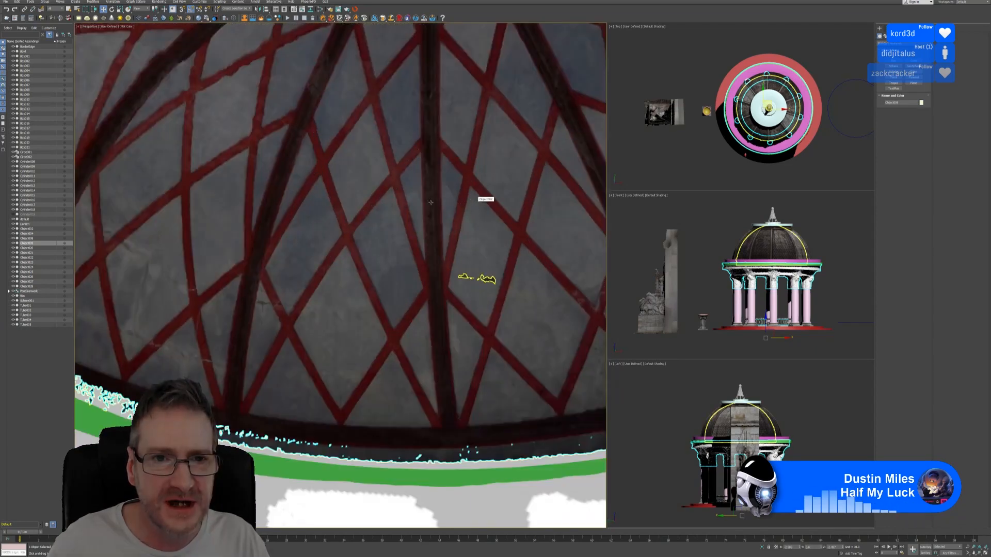
alt+middle_drag(474, 200, 182, 75)
key(z)
click(123, 27)
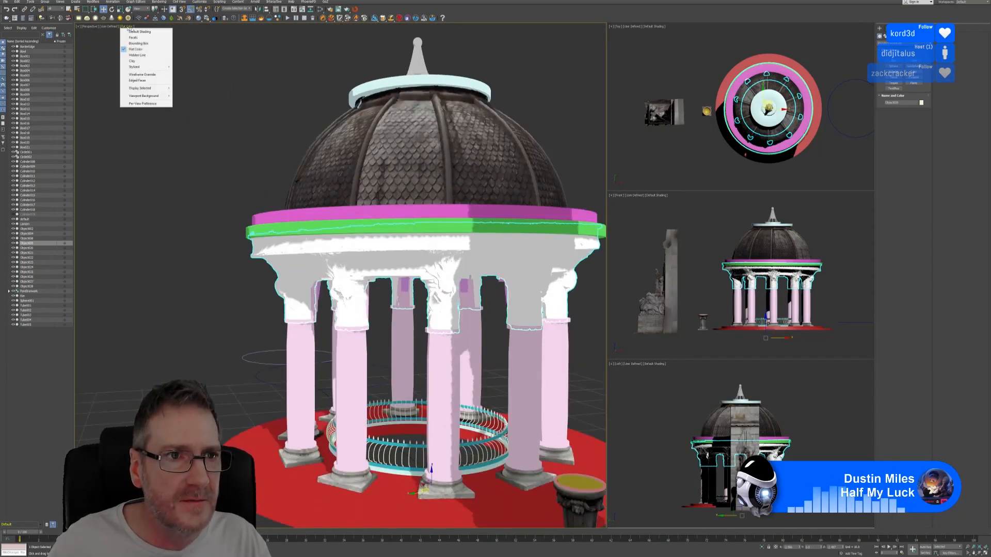
click(136, 32)
alt+middle_drag(386, 179, 275, 140)
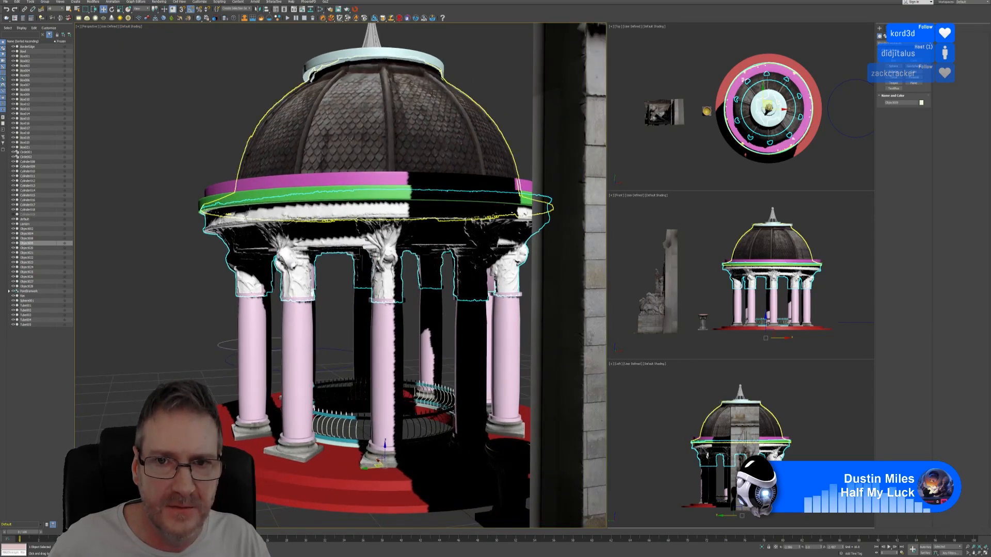
alt+middle_drag(196, 148, 164, 147)
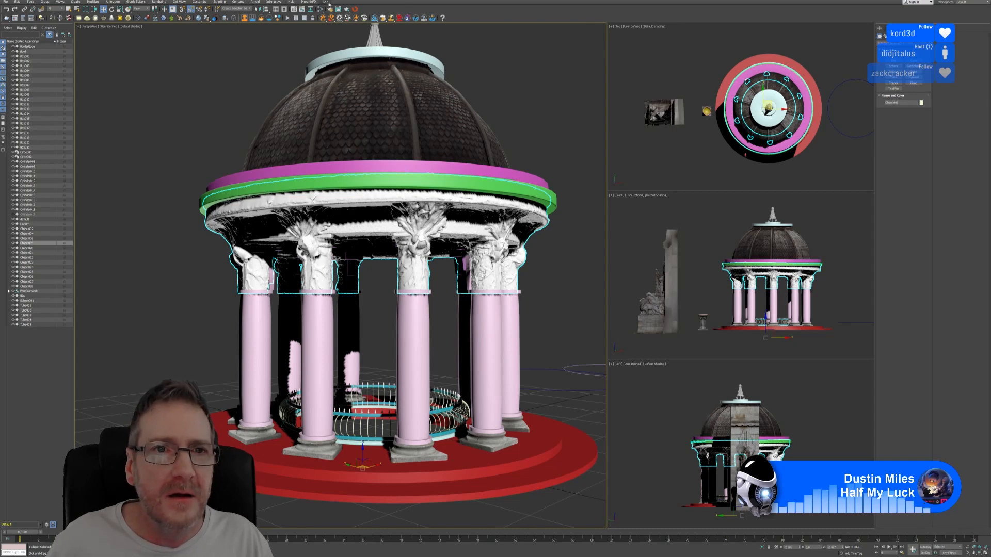
Send the selected capital ring to ZBrush through GoZ, place it on the canvas in Edit mode and frame its capitals.
click(337, 15)
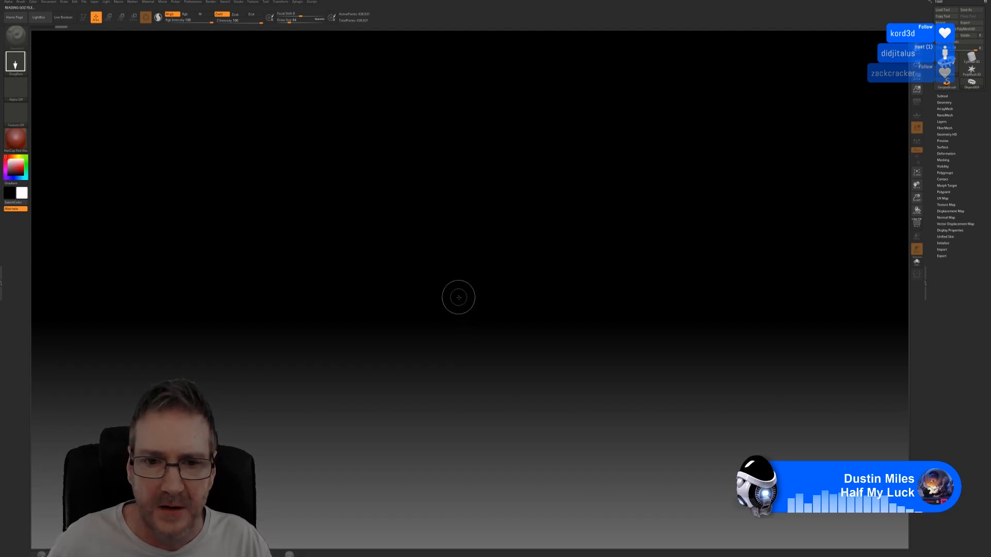
drag(463, 314, 463, 309)
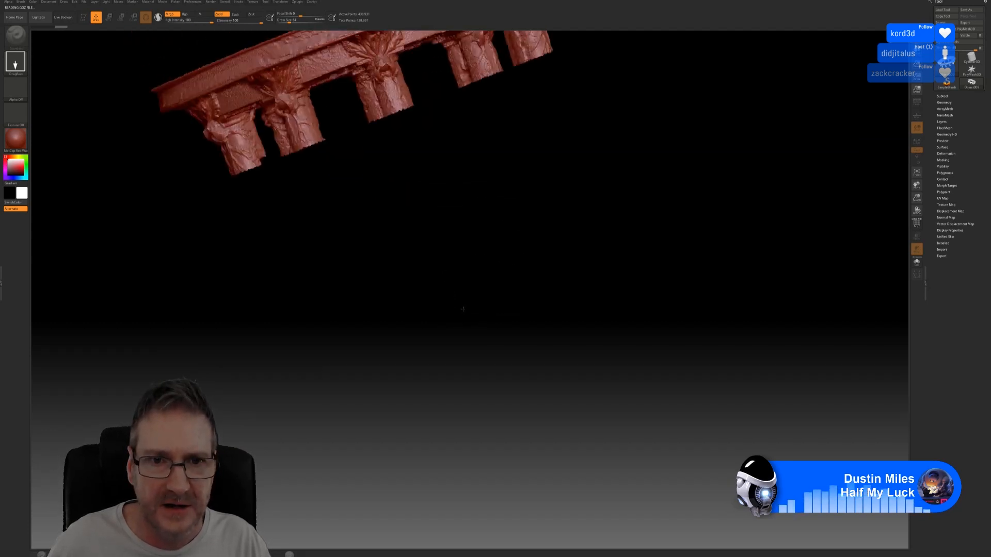
click(86, 19)
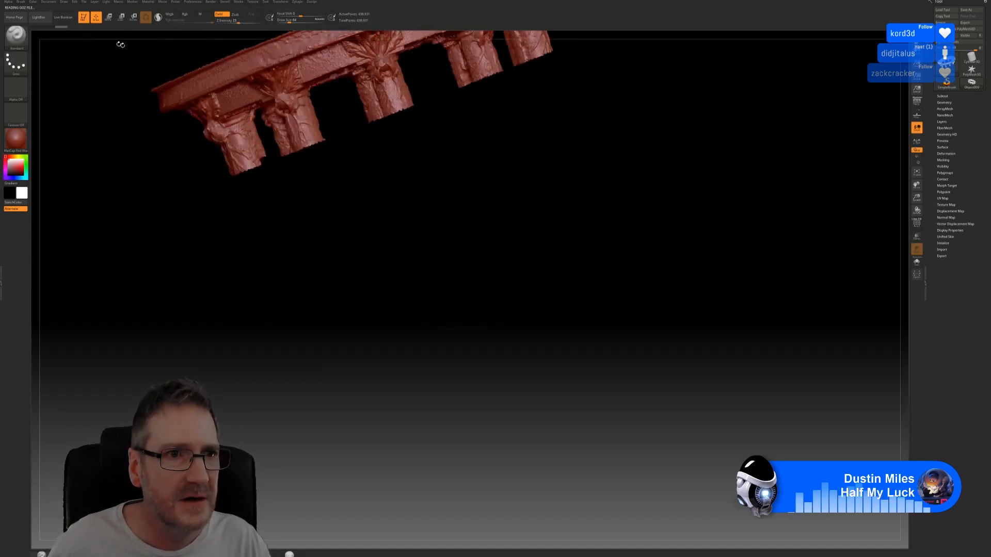
alt+drag(551, 208, 631, 401)
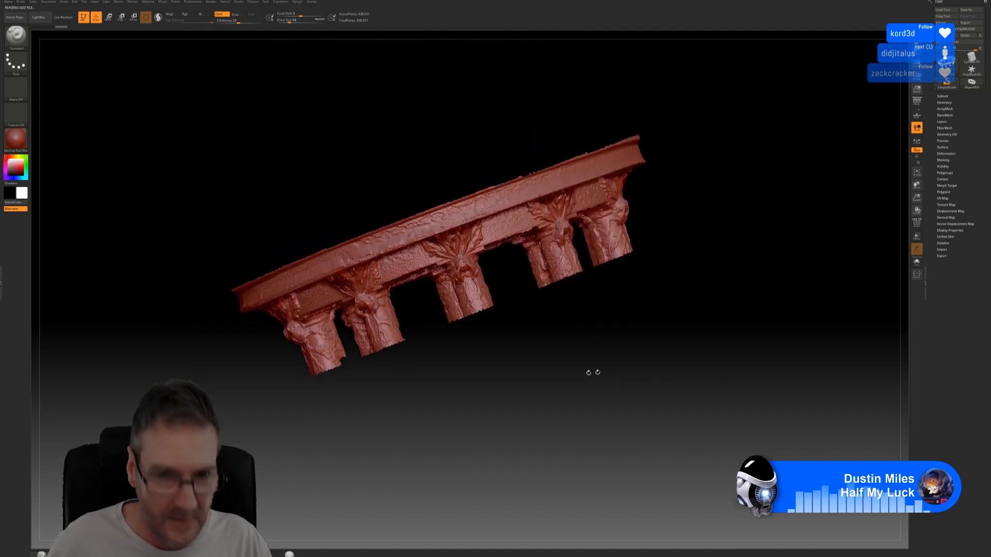
alt+drag(560, 374, 550, 342)
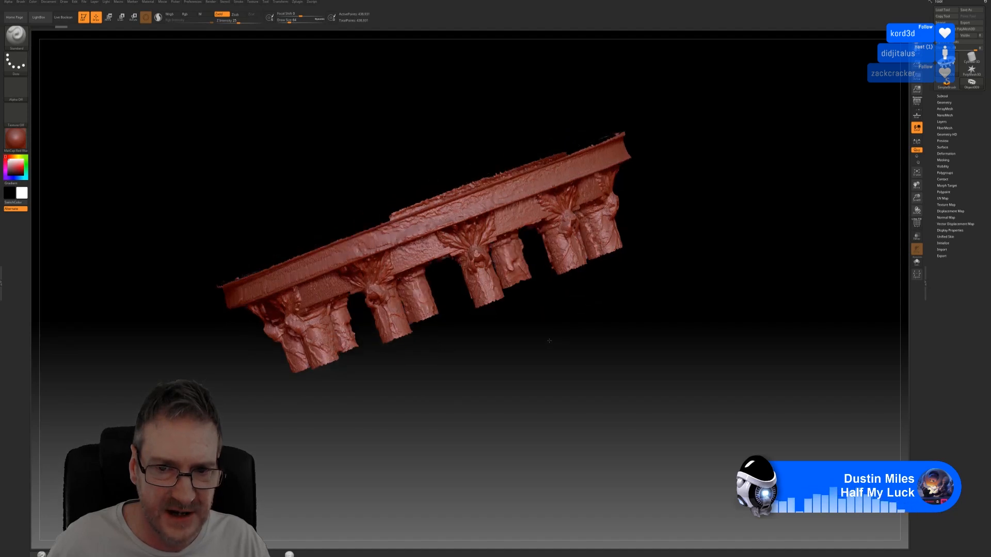
alt+drag(509, 300, 509, 356)
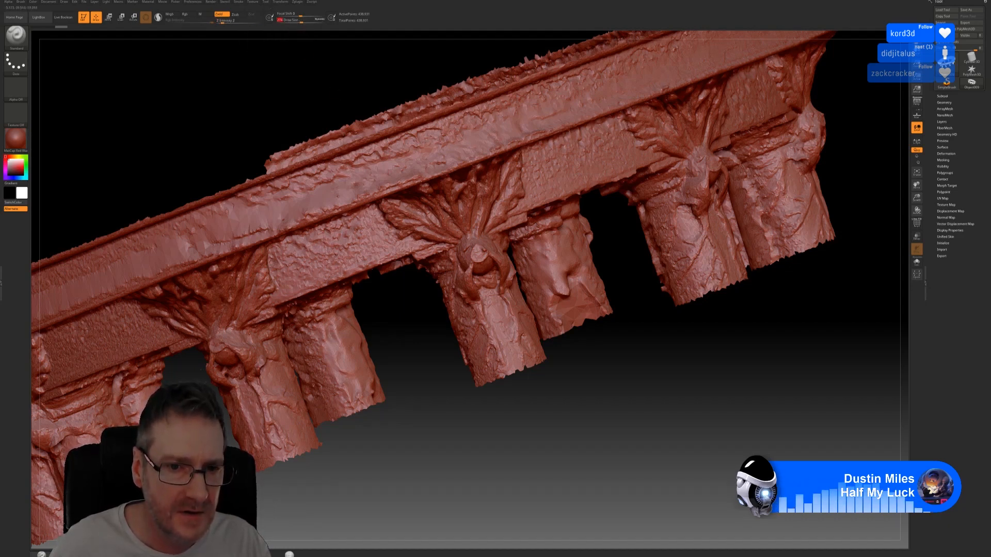
Try smoothing the rough frieze between two front capitals at full Smooth brush intensity, and undo the stroke.
key(shift)
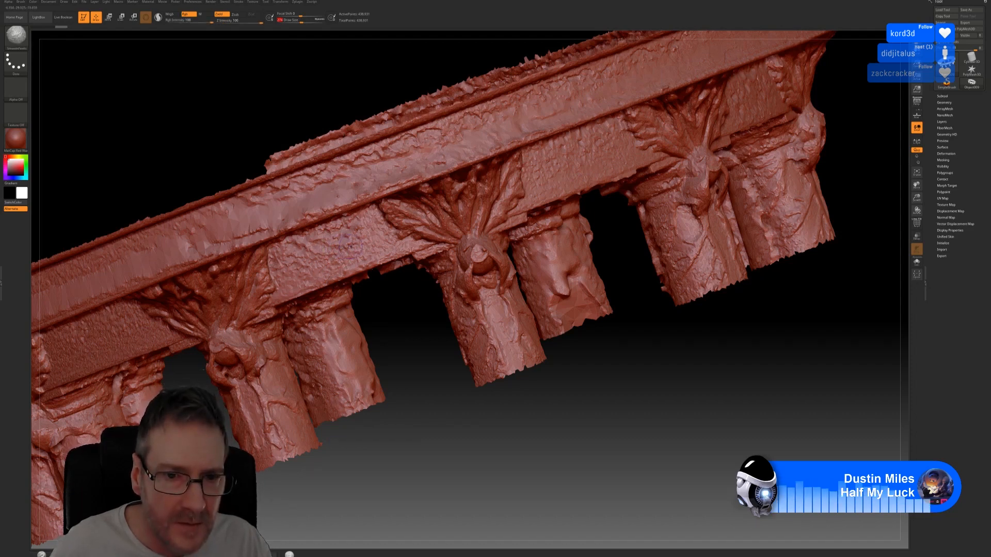
shift+drag(349, 246, 336, 251)
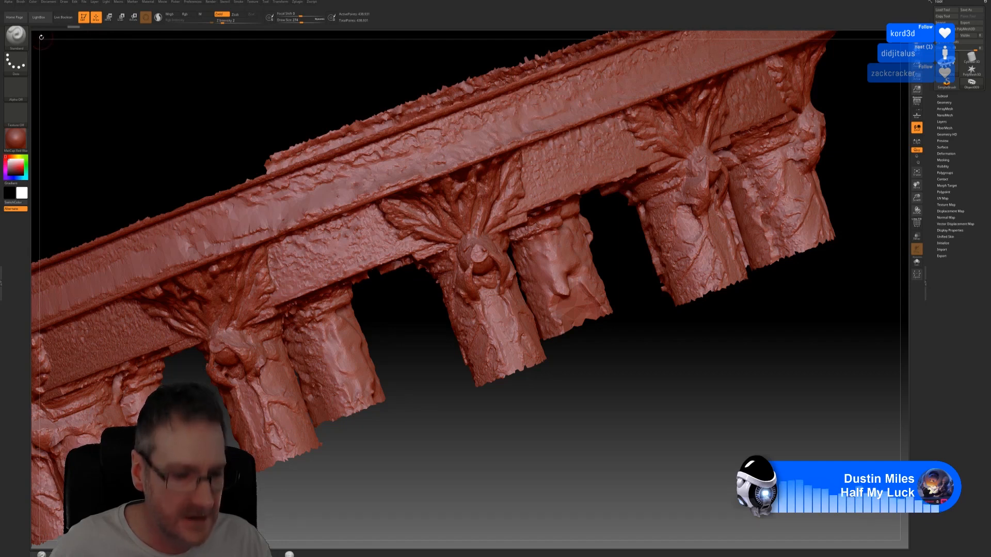
key(ctrl+z)
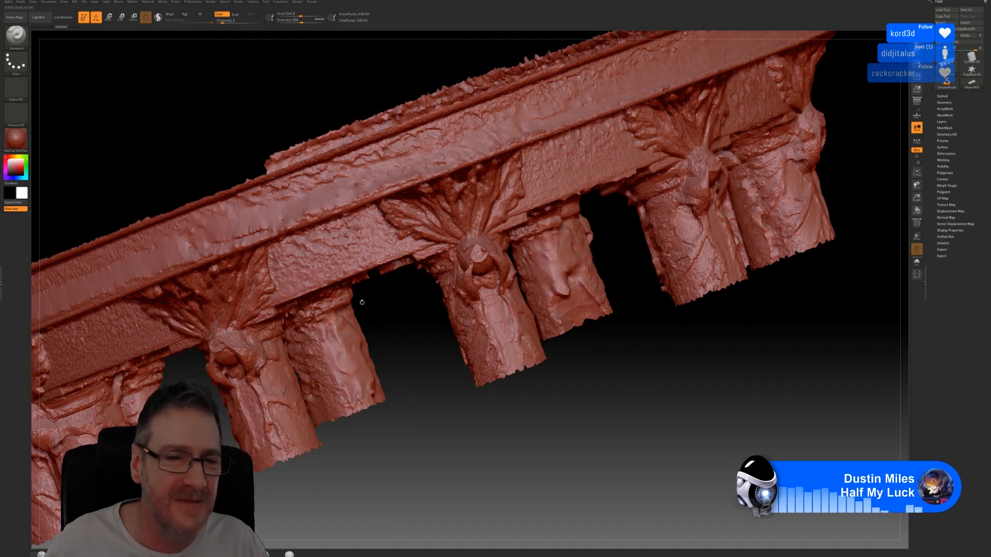
Lower the Smooth brush's Z Intensity and smooth the rough frieze panel between the two front capitals.
drag(412, 407, 419, 391)
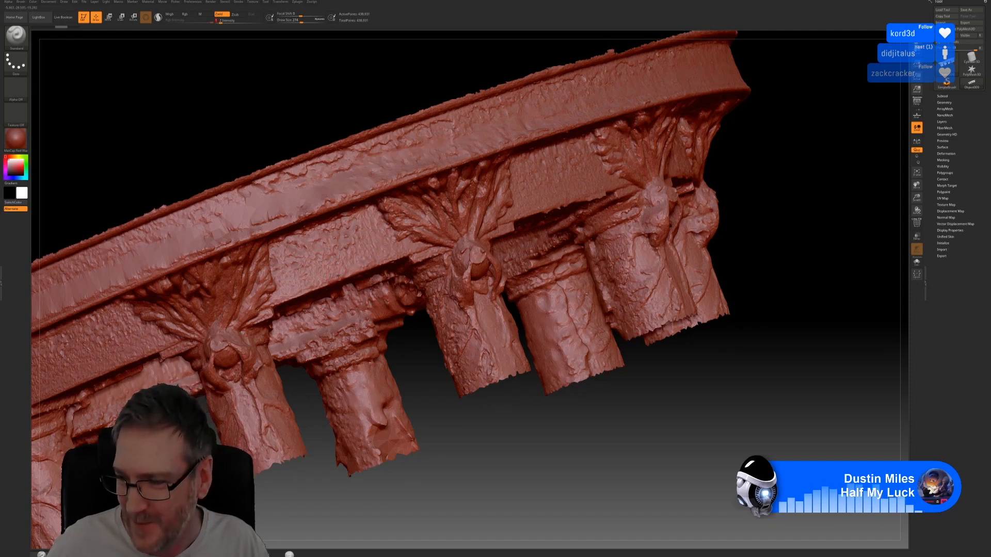
key(shift)
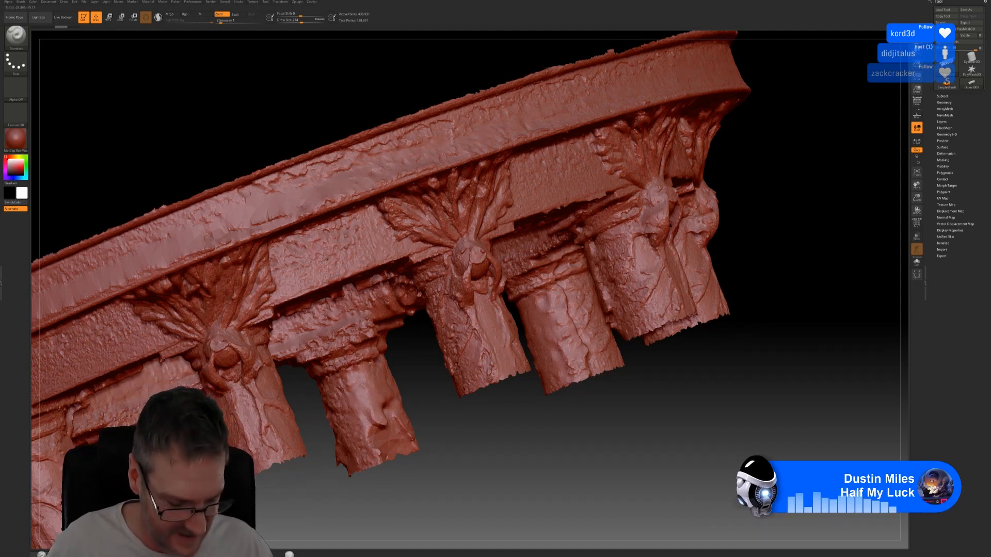
key(shift)
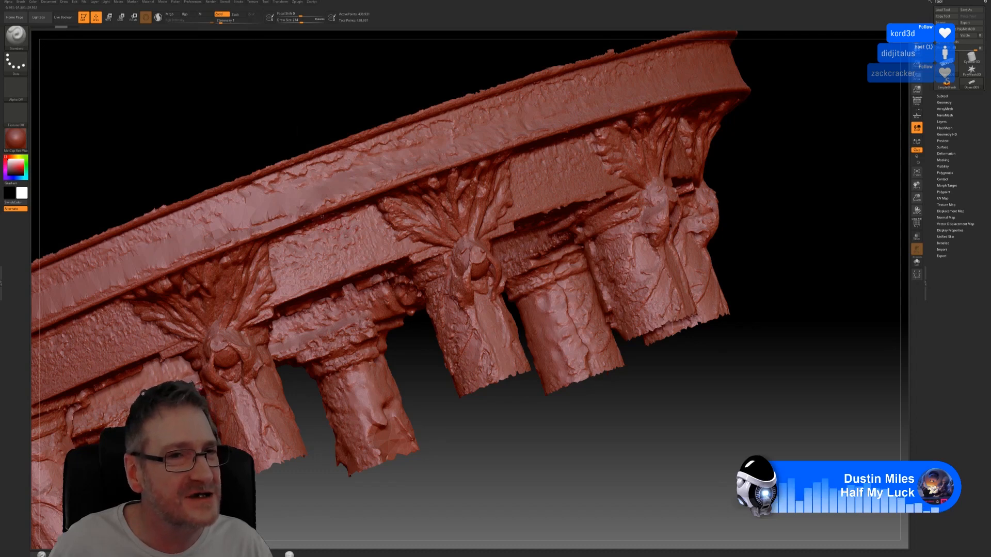
key(shift)
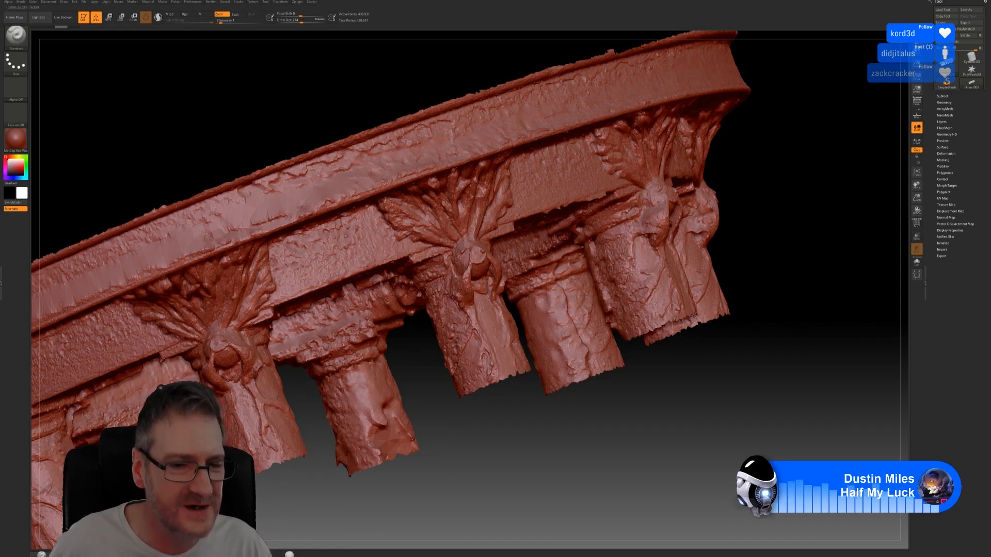
key(shift)
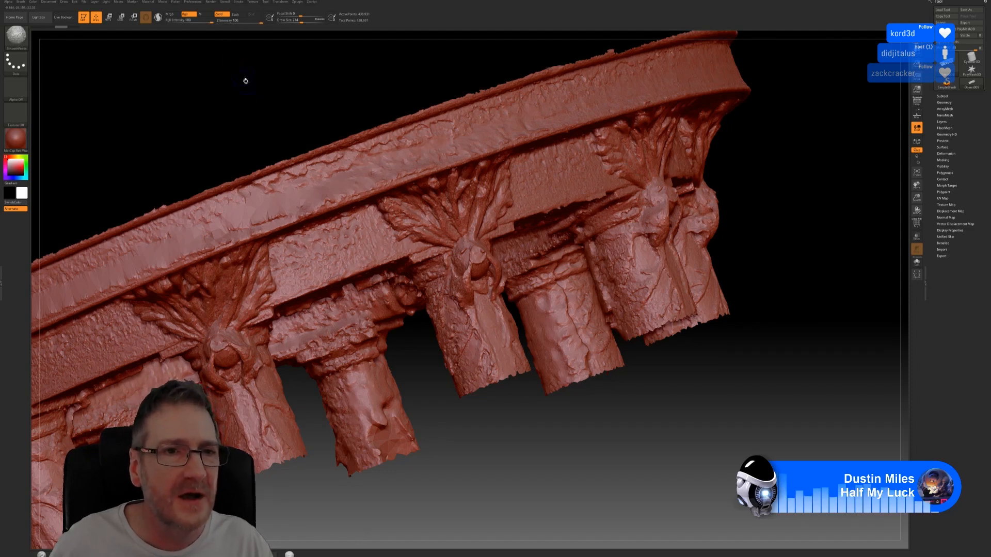
drag(261, 22, 224, 24)
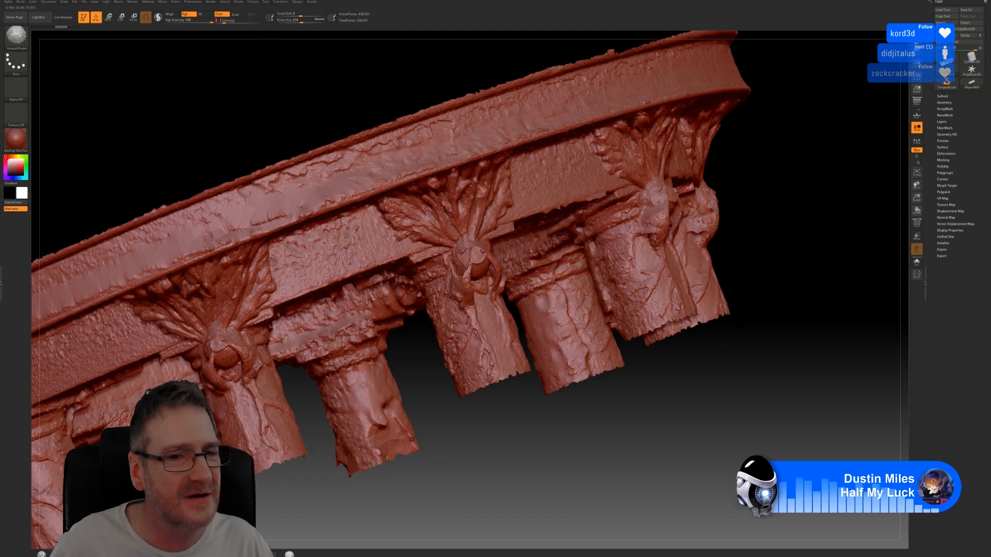
key(shift)
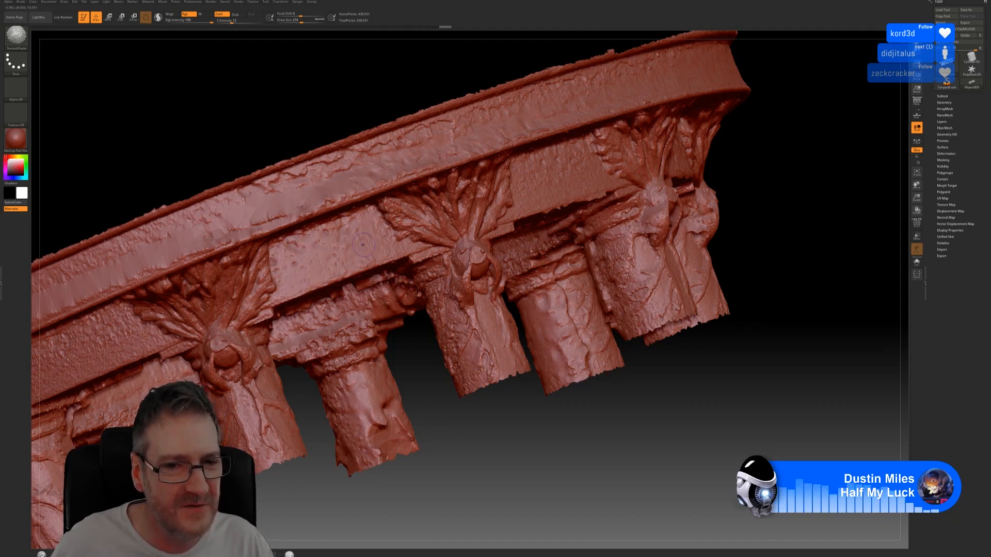
key(shift)
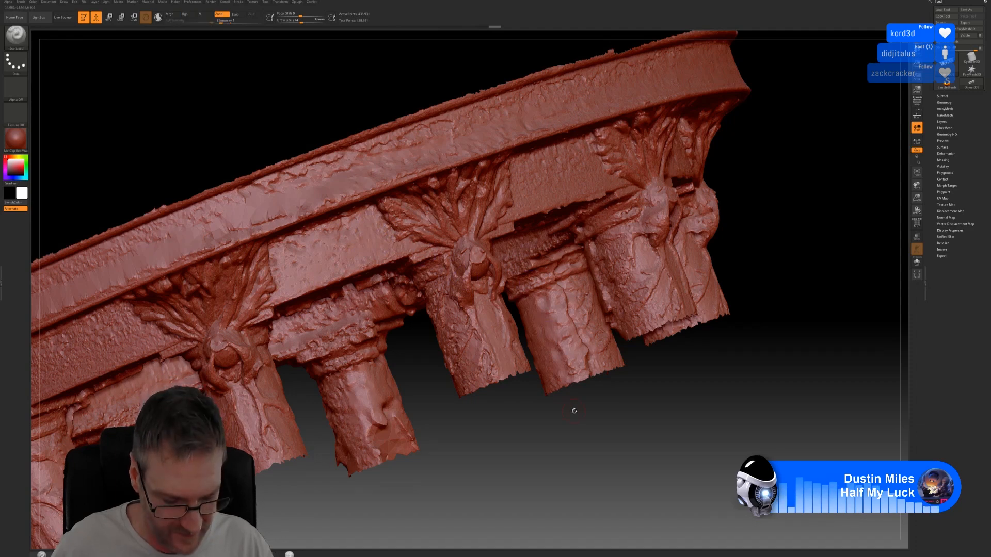
Turn the ring to the neighbouring frieze panel and smooth its surface lightly with the Smooth brush.
drag(636, 413, 615, 410)
key(shift)
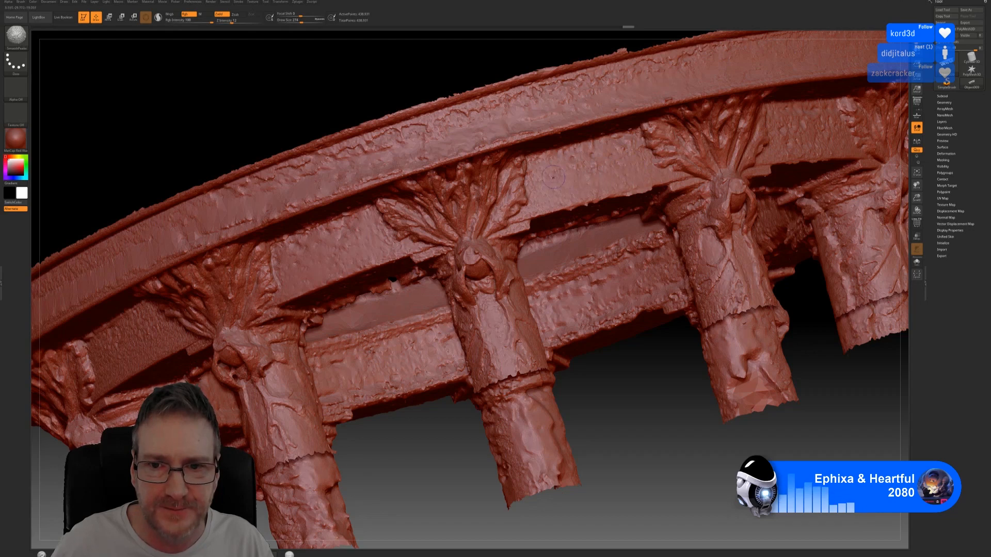
key(shift)
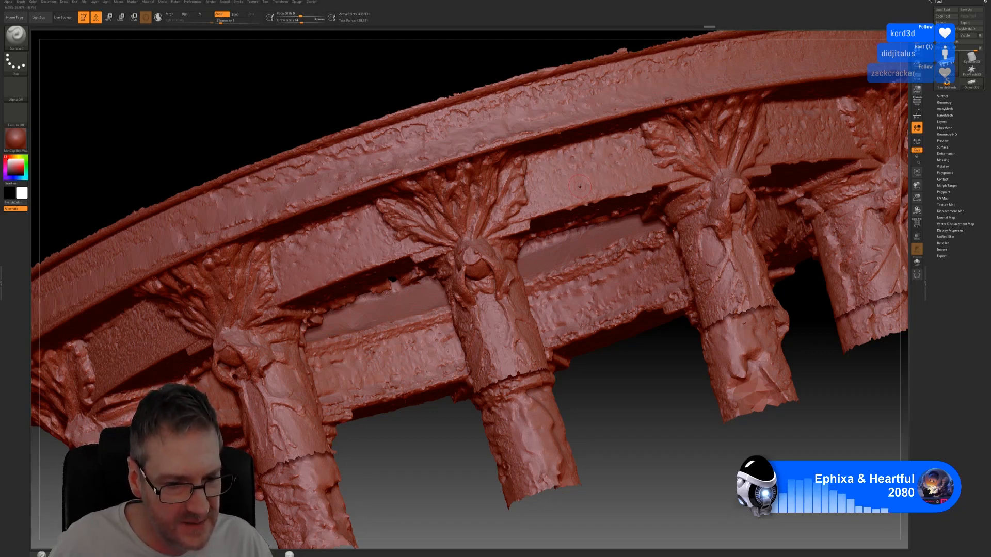
Choose the Polish brush and flatten the bumps on the frieze panel beside the central capital.
click(16, 38)
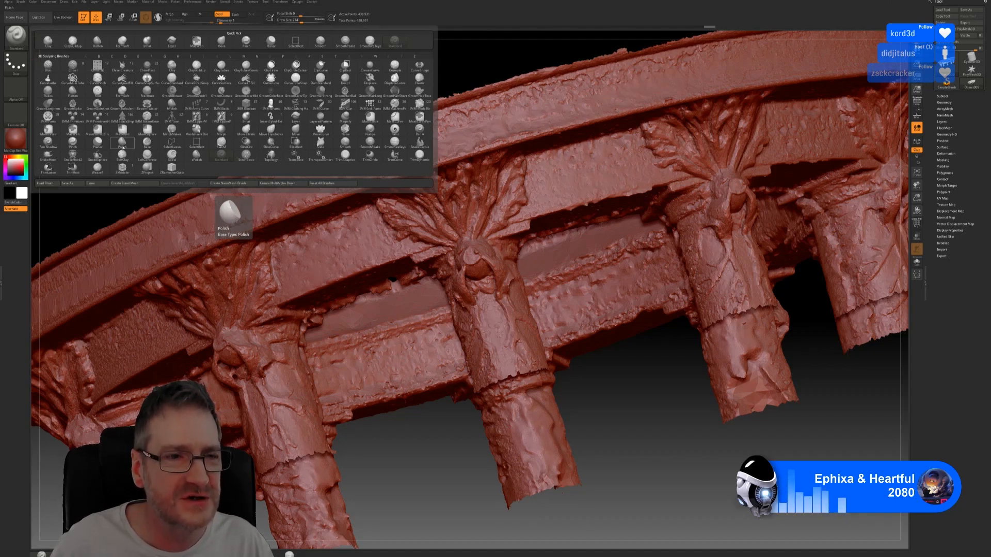
click(122, 146)
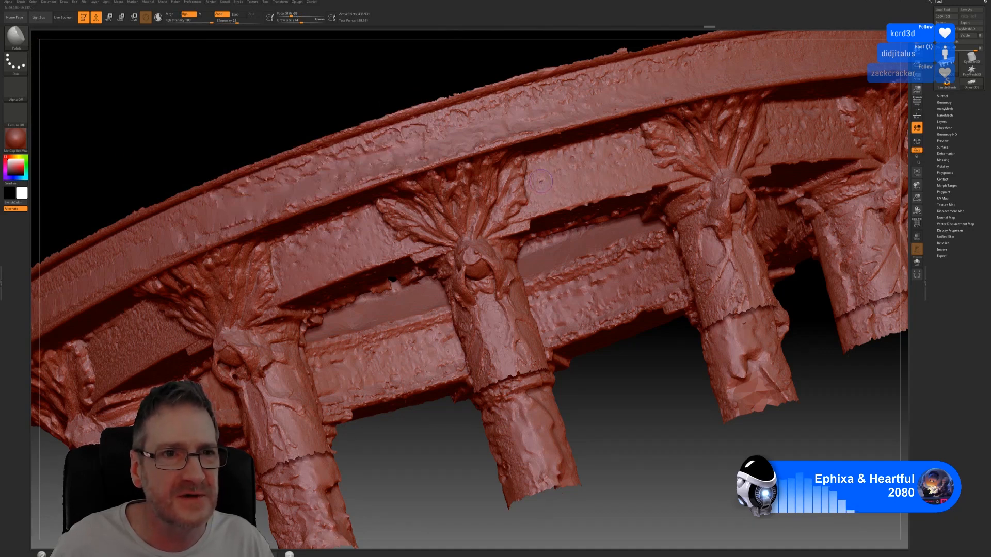
key(shift)
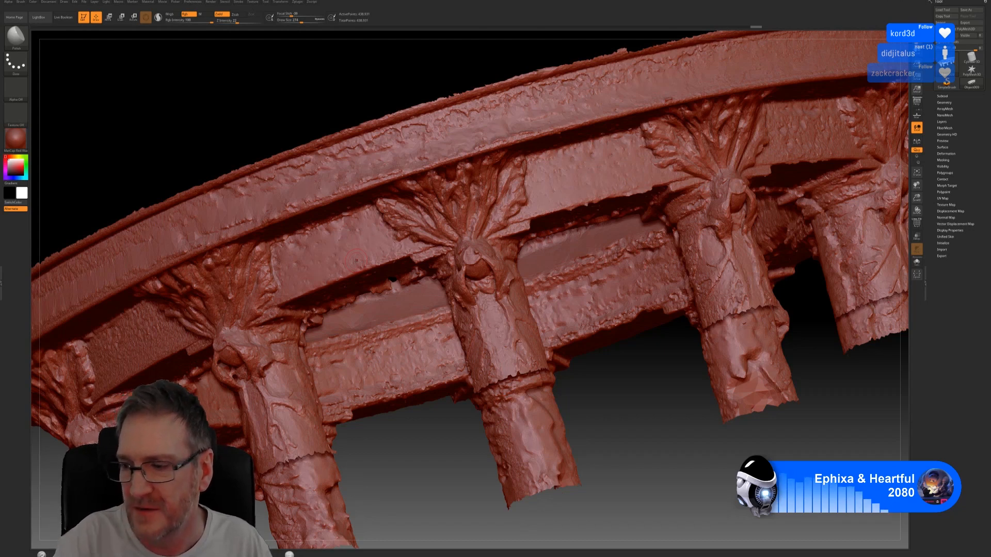
Try the Polish deformation on the entire capital ring, and undo it.
click(52, 2)
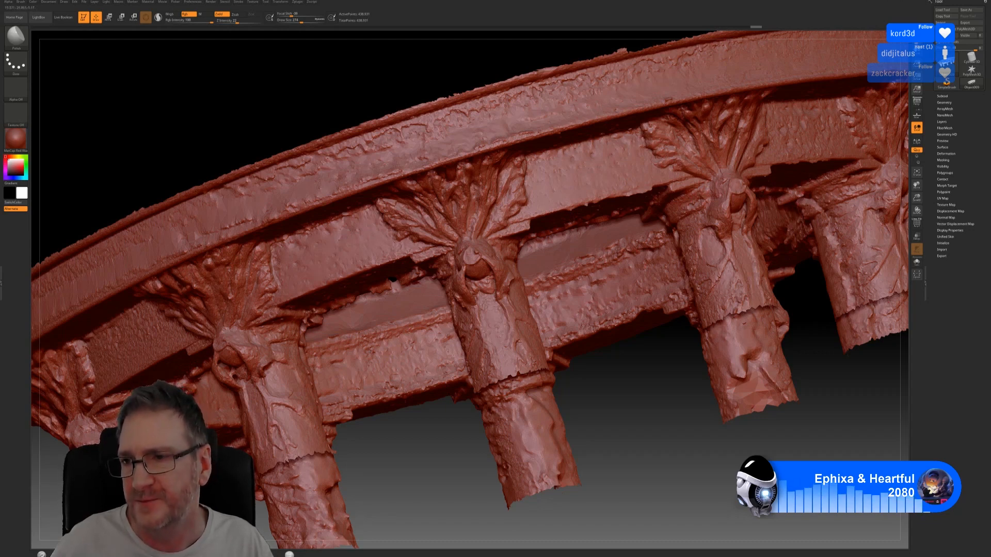
click(947, 153)
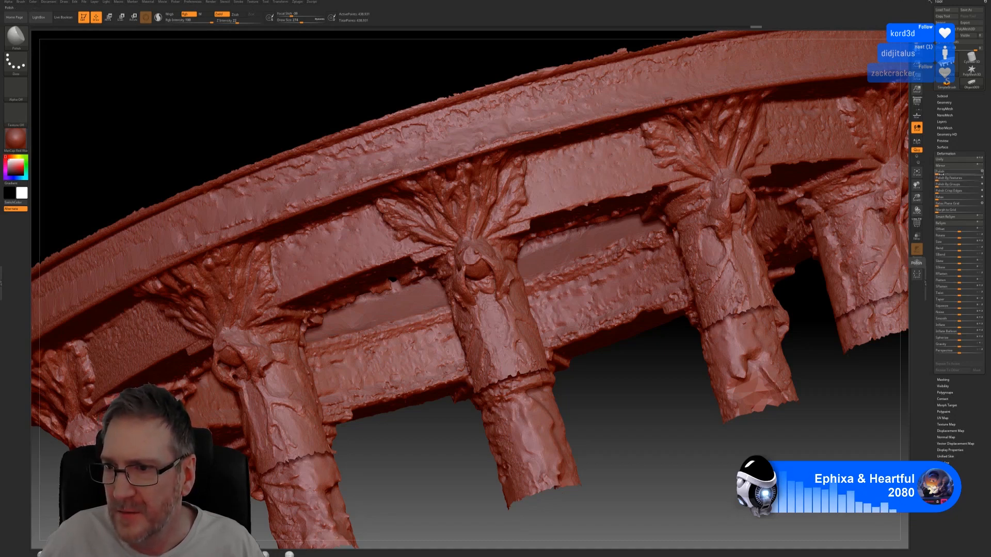
click(942, 174)
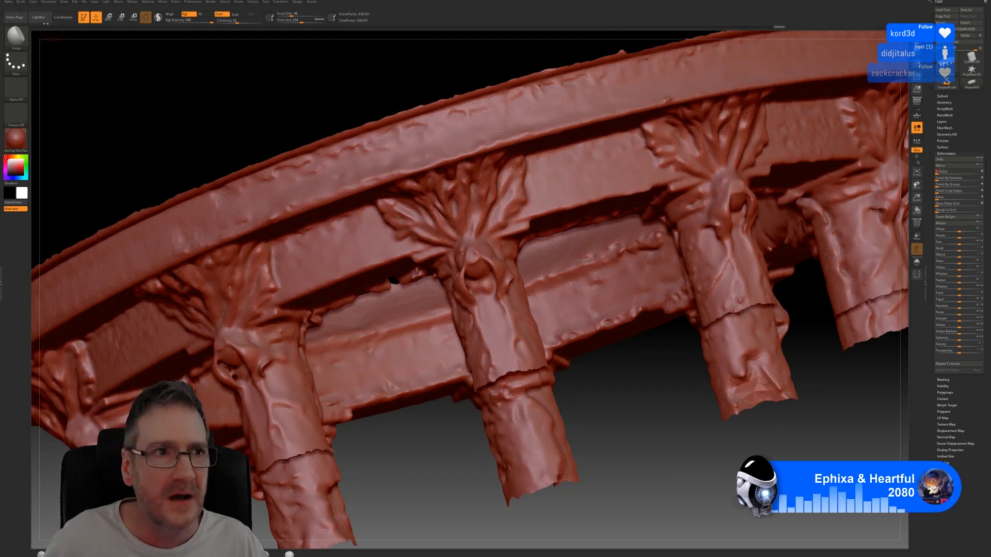
key(ctrl)
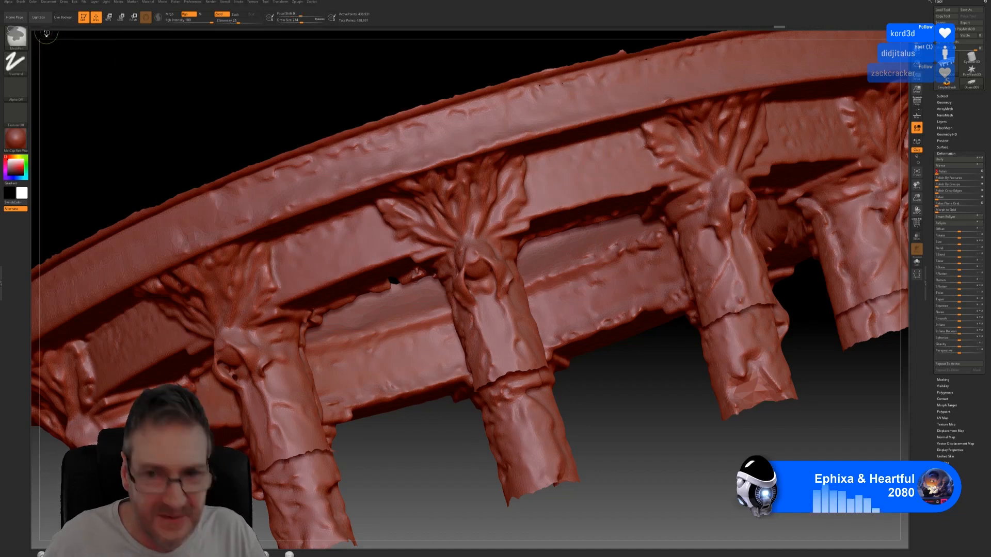
key(ctrl+z)
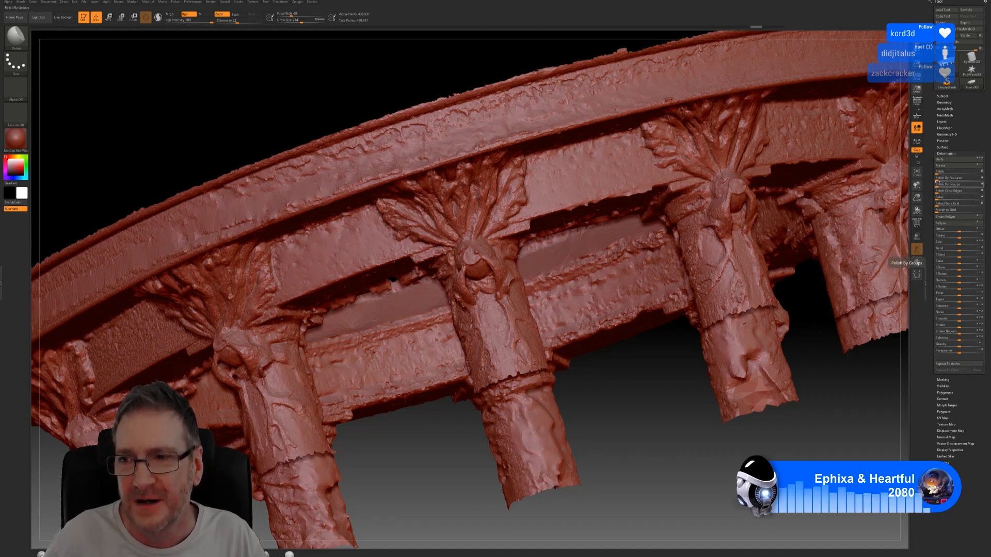
Try Polish By Groups and Polish By Features on the entire capital ring, undoing each attempt.
drag(936, 184, 937, 183)
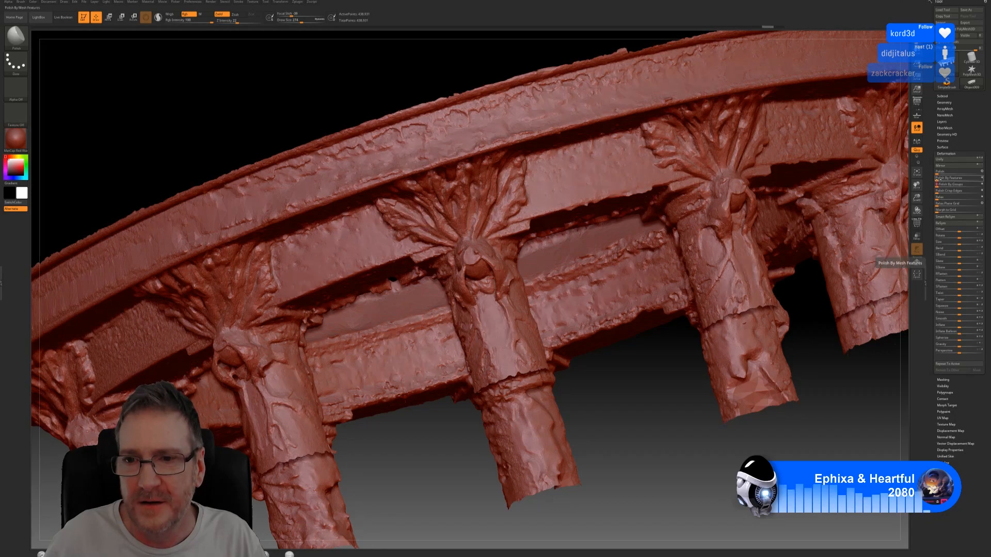
key(ctrl+z)
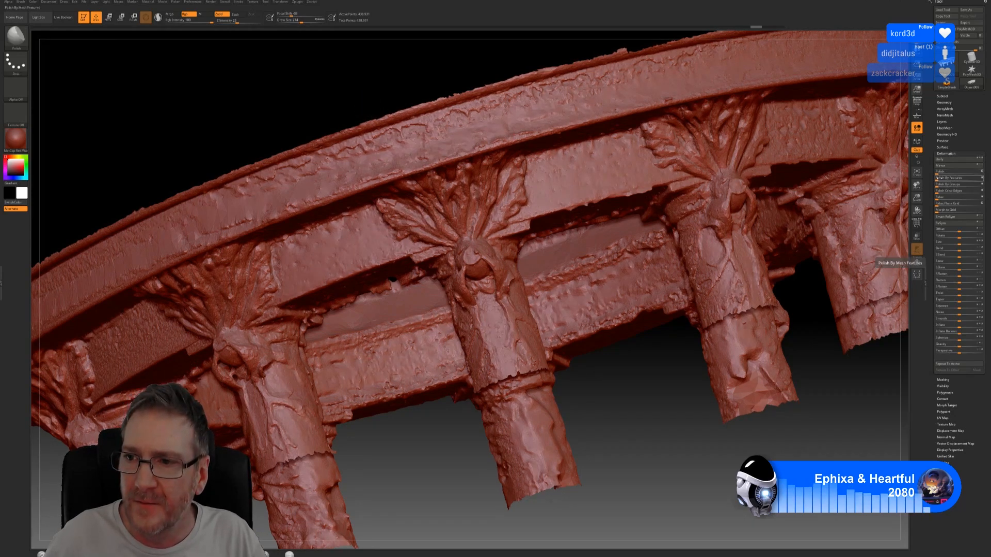
click(938, 178)
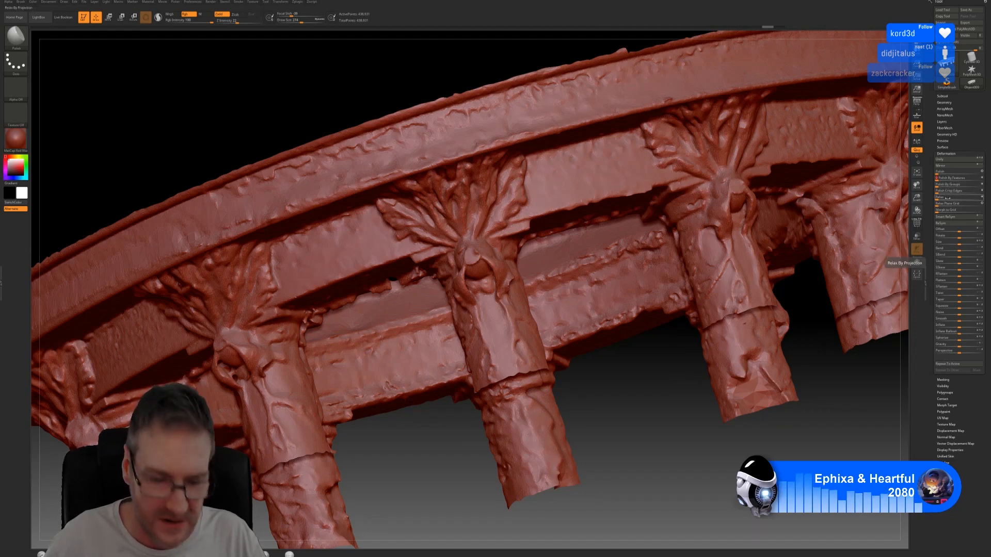
key(ctrl)
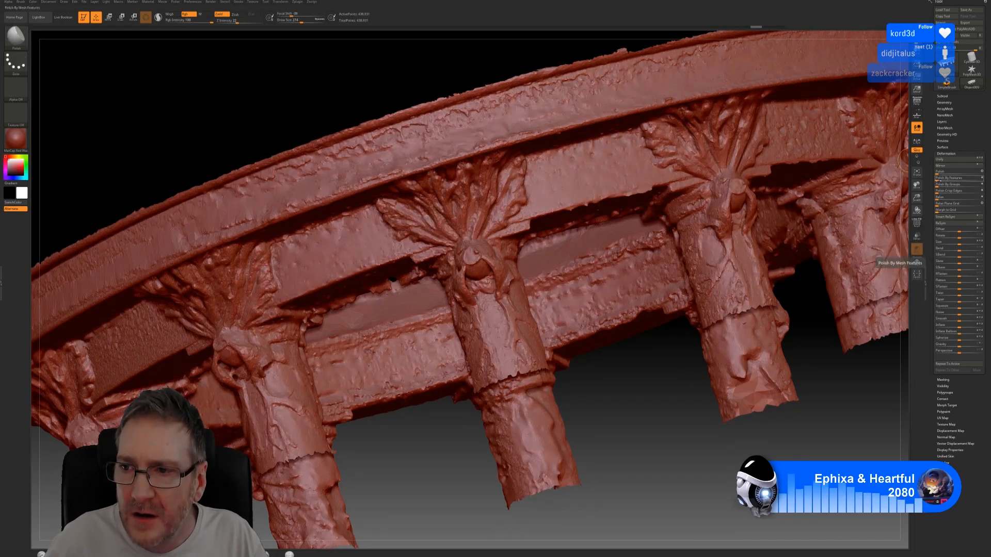
click(949, 178)
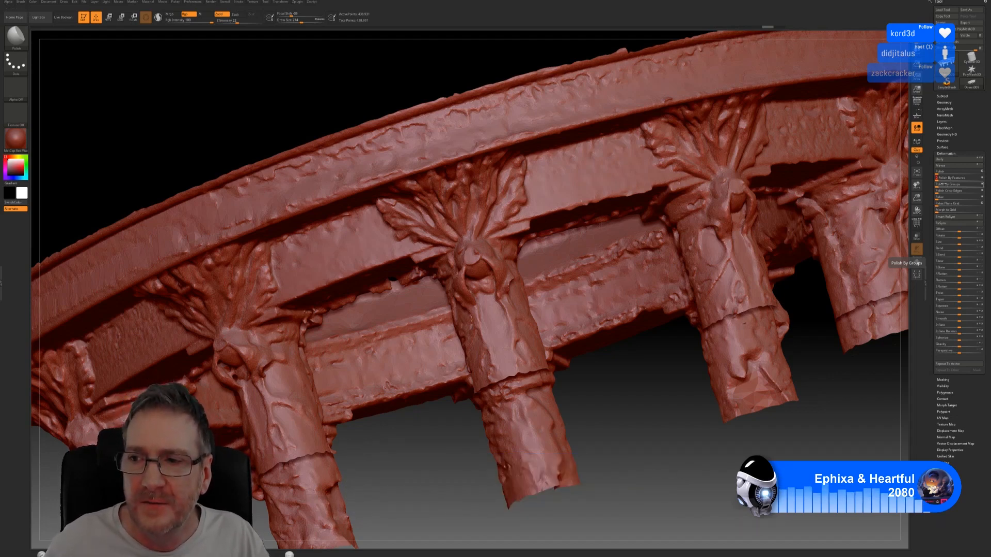
key(ctrl+z)
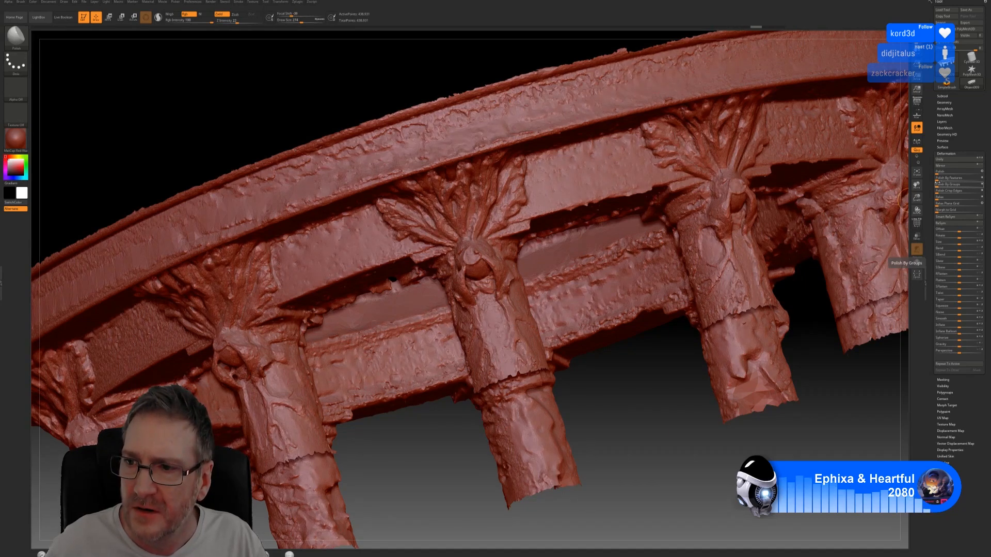
click(939, 185)
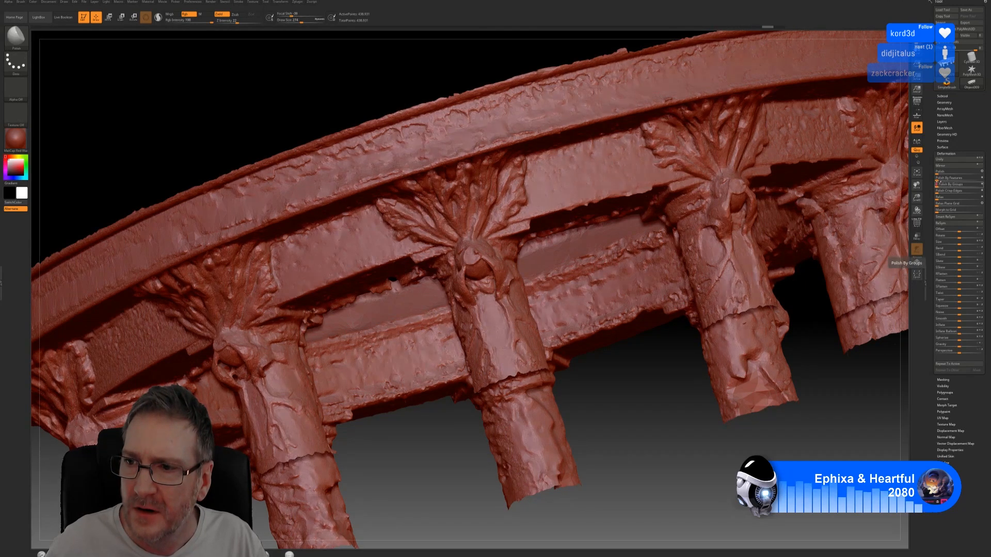
key(ctrl+z)
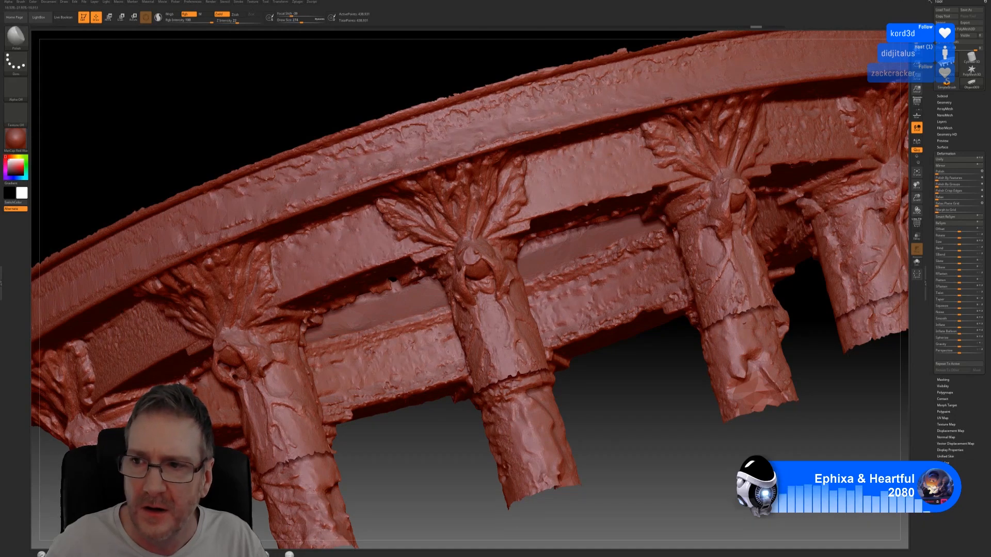
Apply a light Polish By Features deformation to the entire capital ring.
click(936, 178)
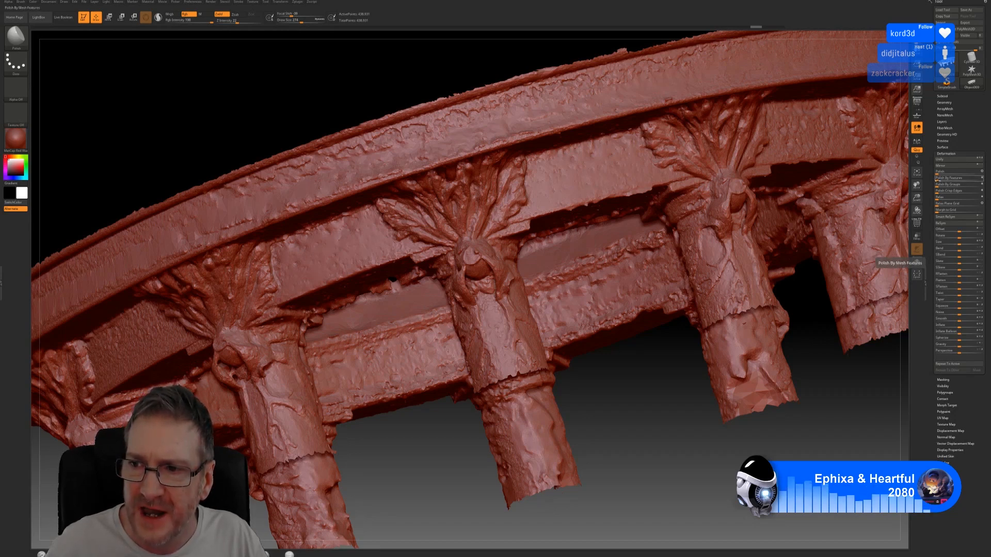
click(949, 178)
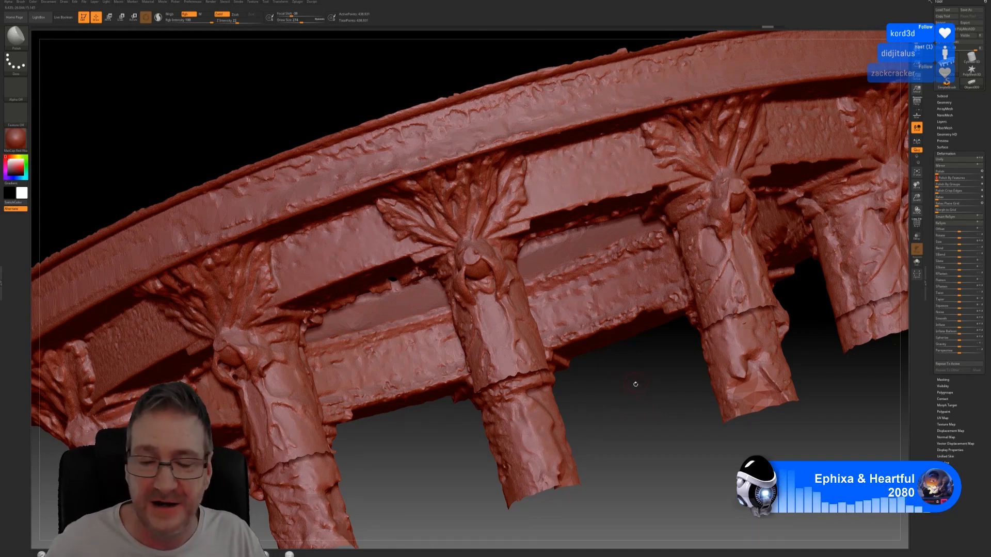
drag(629, 388, 619, 378)
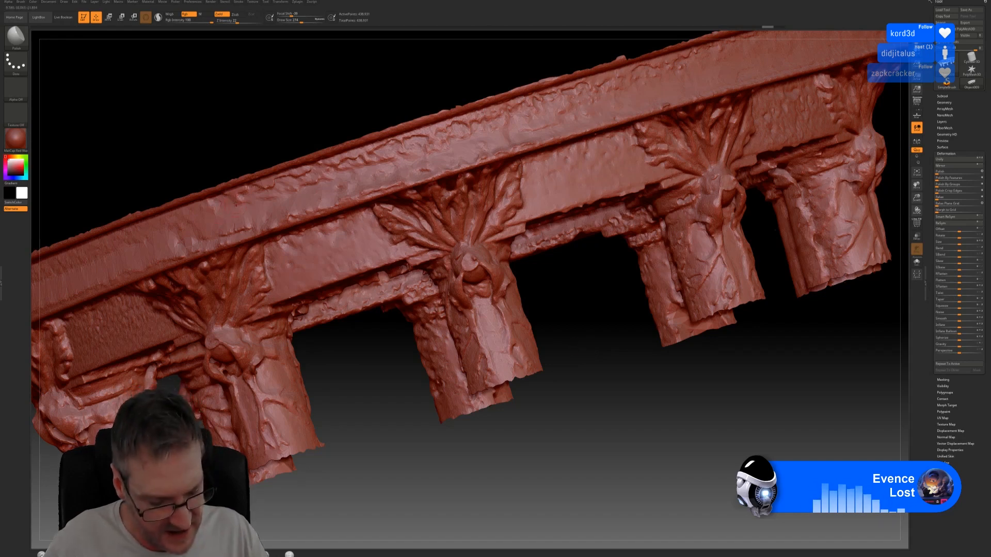
Smooth the pitted surface of the tall outer band above the front capitals with the Smooth brush.
key(shift)
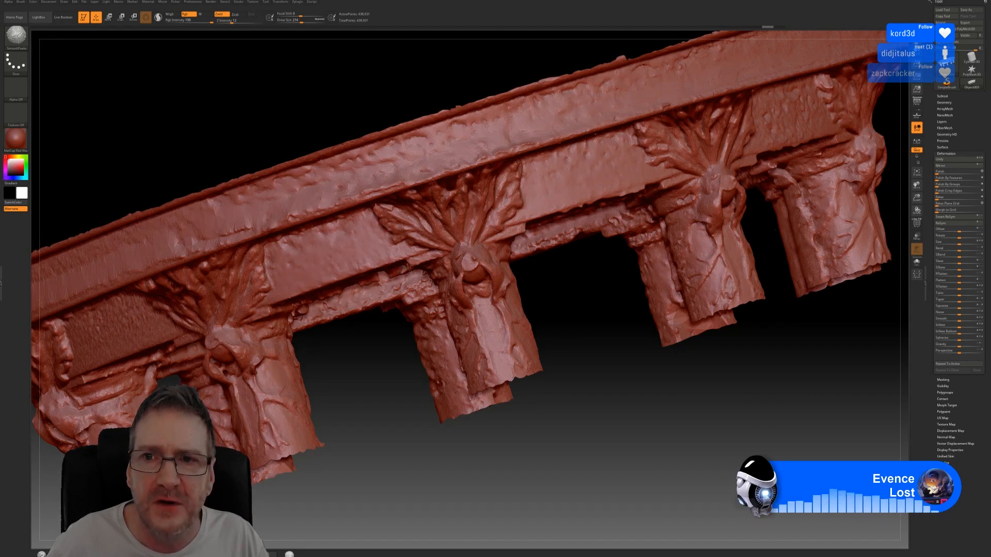
key(shift)
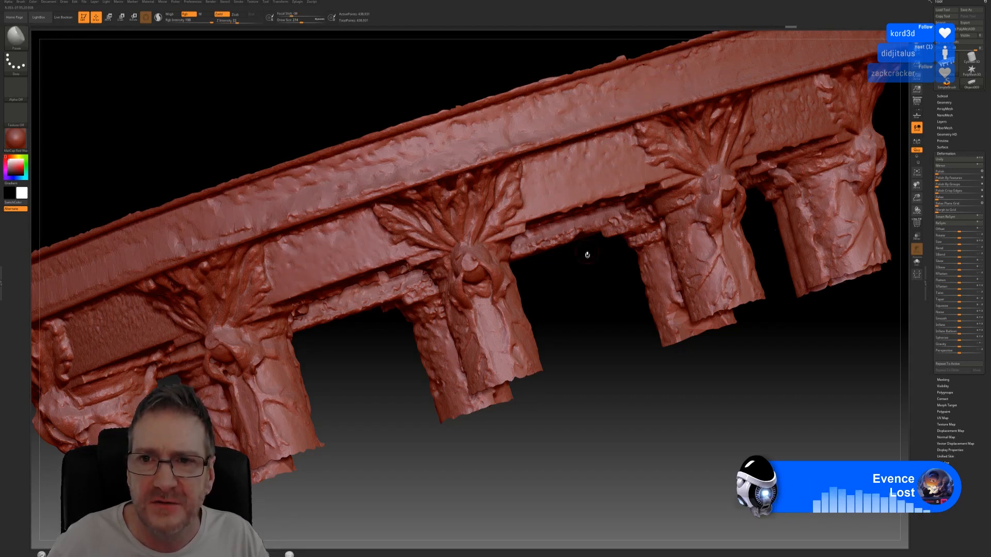
drag(587, 255, 593, 299)
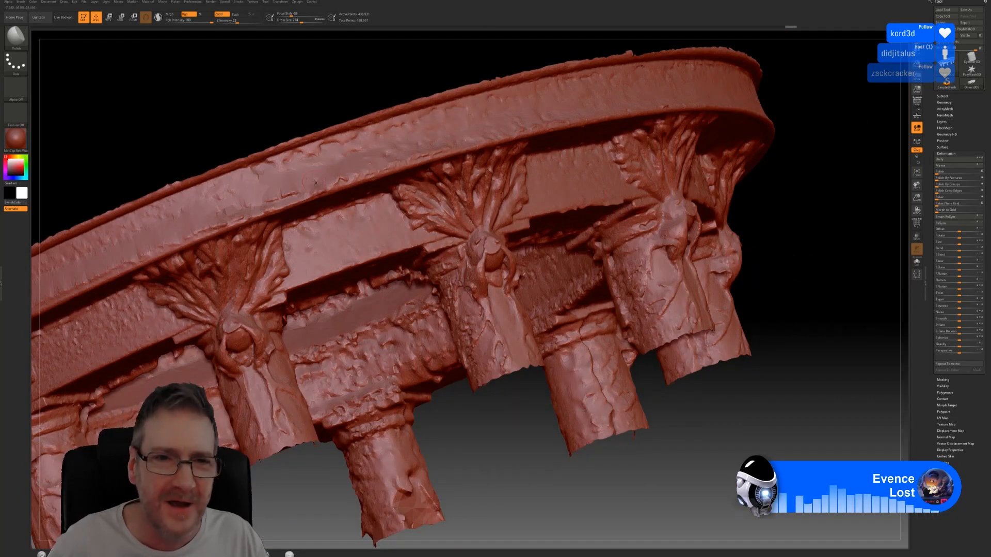
mouse_move(298, 181)
shift+mouse_down()
mouse_move(274, 195)
mouse_move(289, 195)
shift+mouse_up()
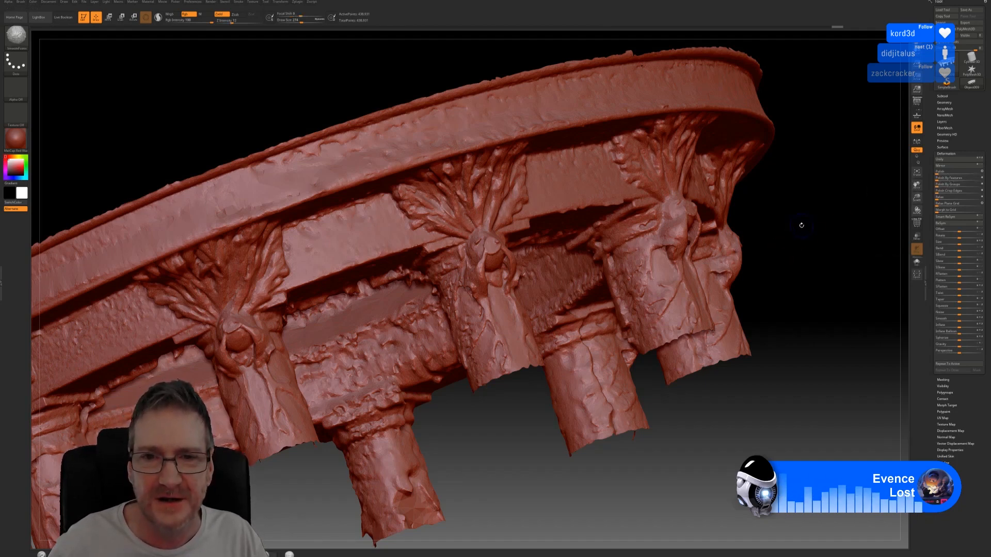
View the ring level from the side and smooth the remaining roughness along its outer band.
mouse_move(798, 222)
shift+mouse_down()
mouse_move(615, 324)
mouse_move(582, 326)
shift+mouse_up()
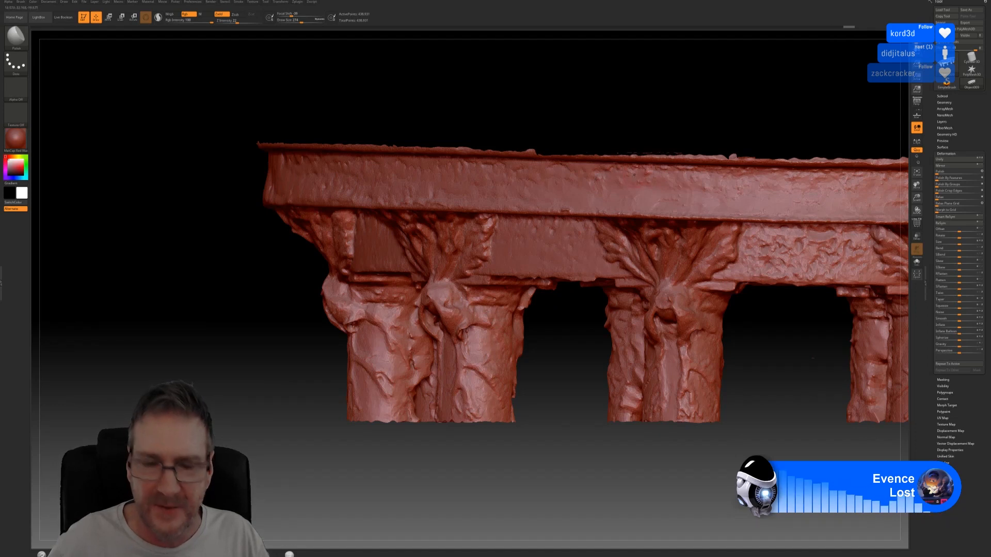
key(shift)
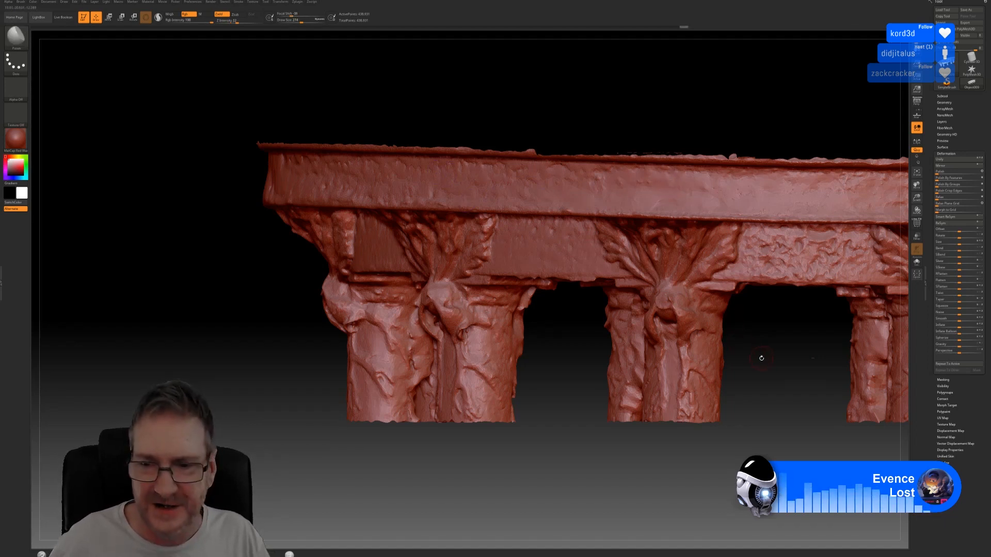
mouse_move(762, 358)
alt+mouse_down()
mouse_move(724, 350)
mouse_move(512, 377)
alt+mouse_up()
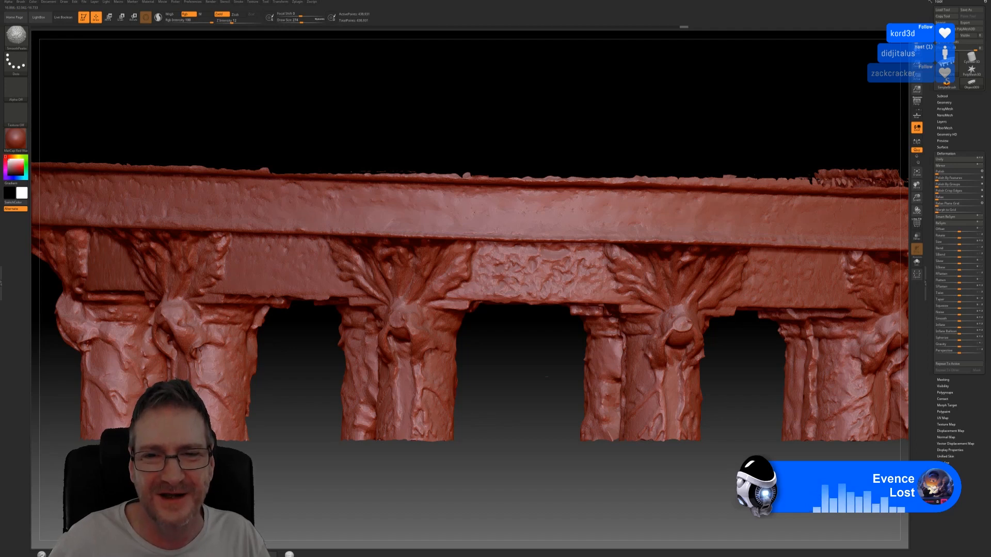
key(shift)
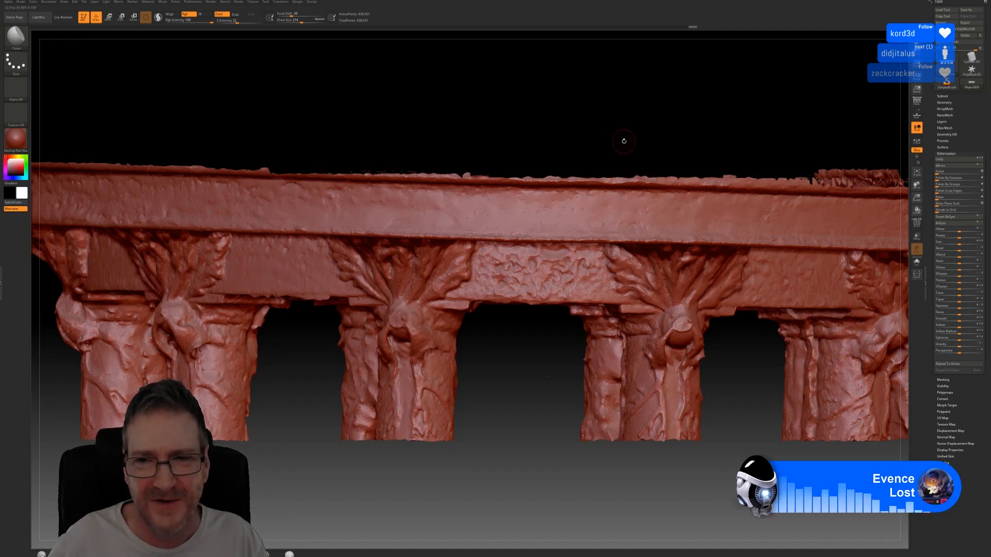
Turn the ring to its next sections and smooth the outer band above those capitals.
mouse_move(622, 139)
mouse_down()
mouse_move(661, 139)
mouse_move(410, 129)
mouse_up()
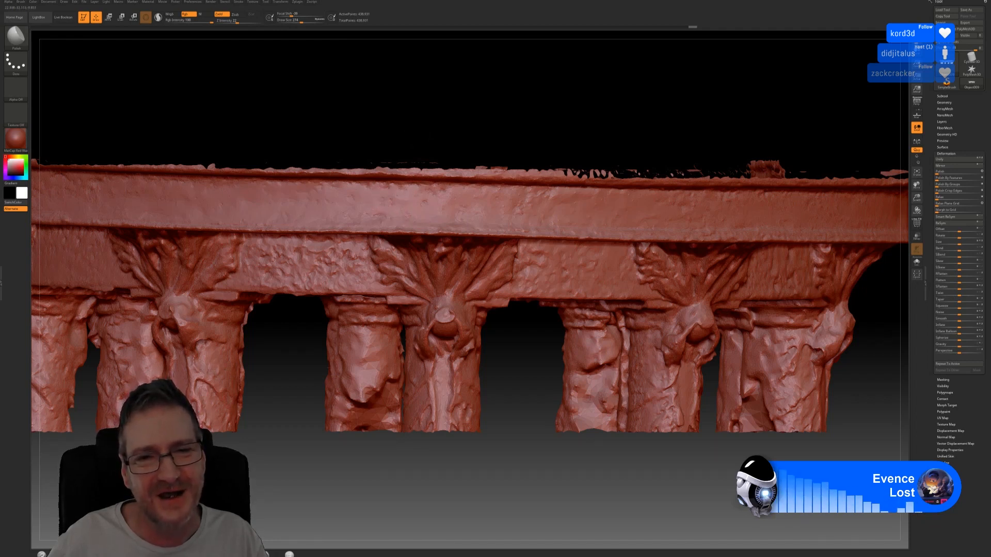
key(shift)
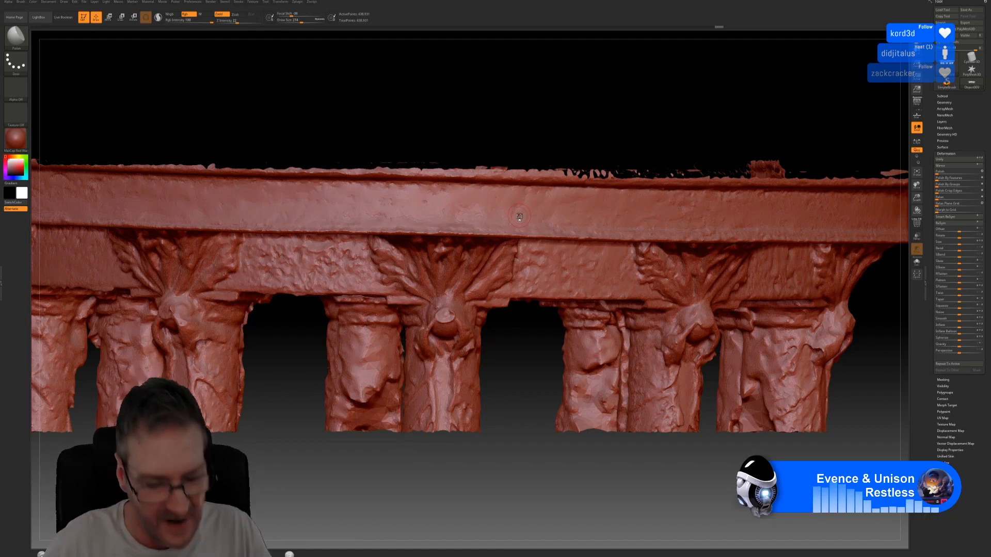
key(shift)
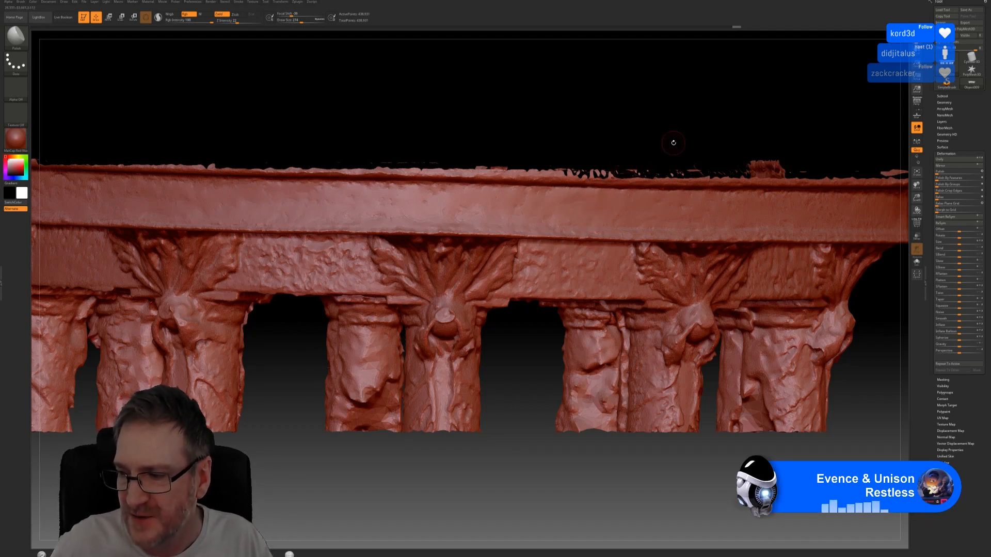
mouse_move(689, 131)
mouse_down()
mouse_move(701, 128)
mouse_move(562, 144)
mouse_up()
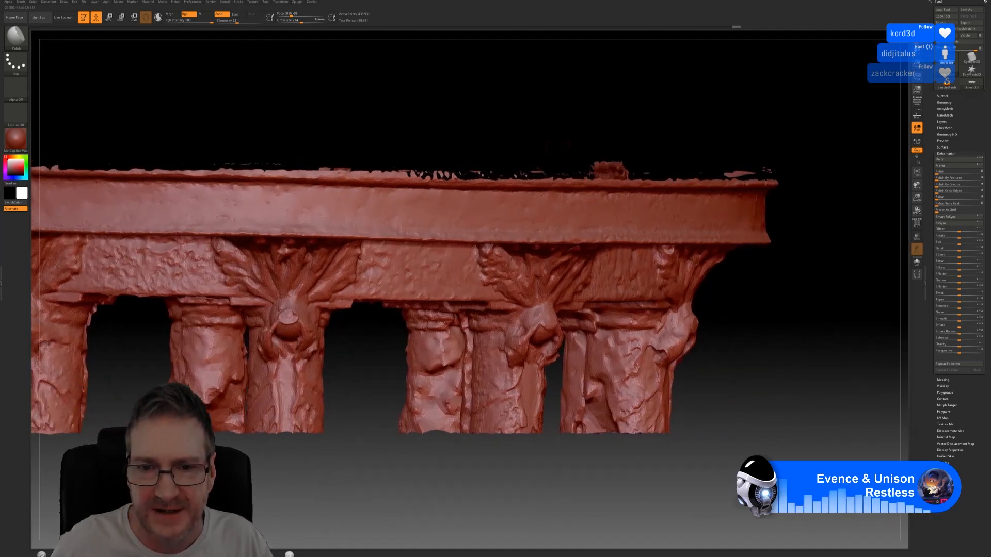
key(shift)
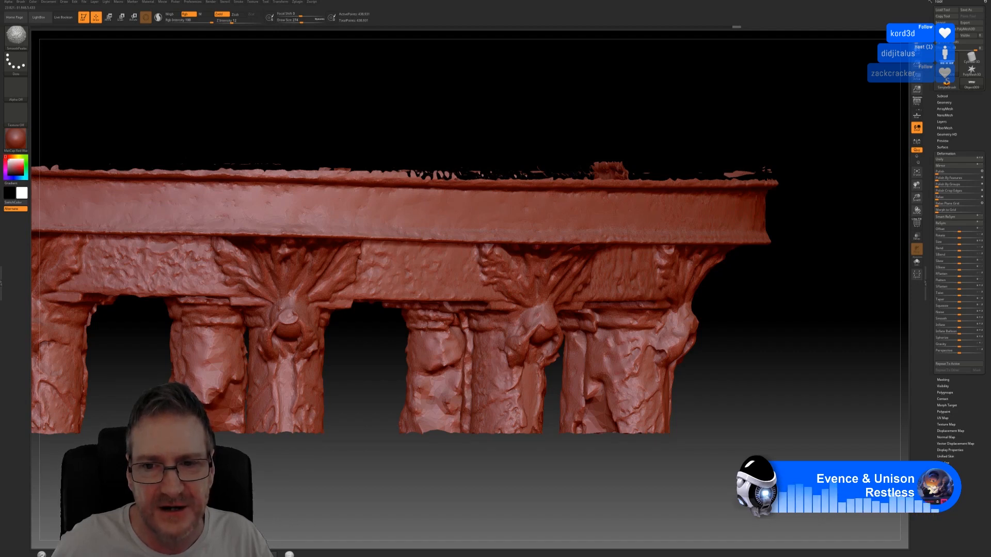
drag(691, 133, 444, 115)
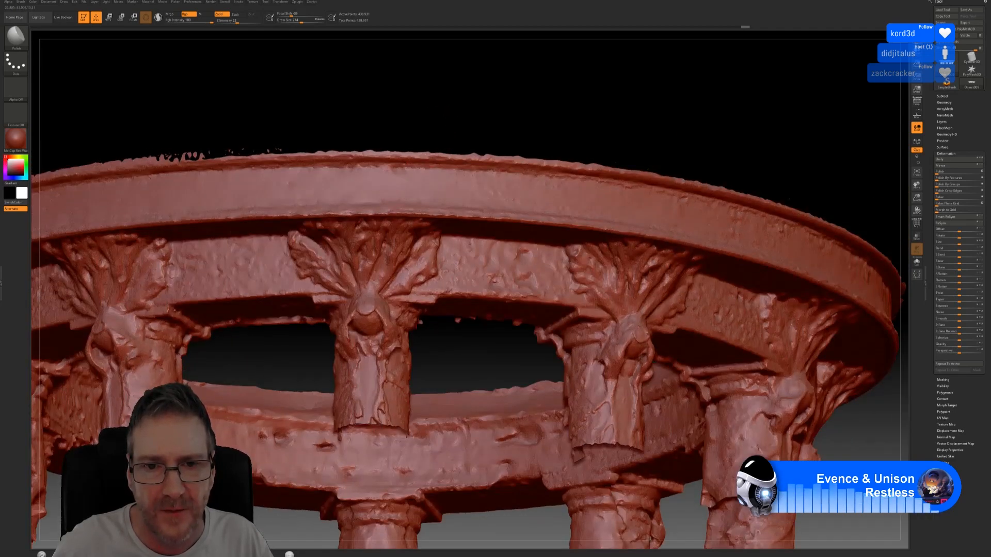
key(shift)
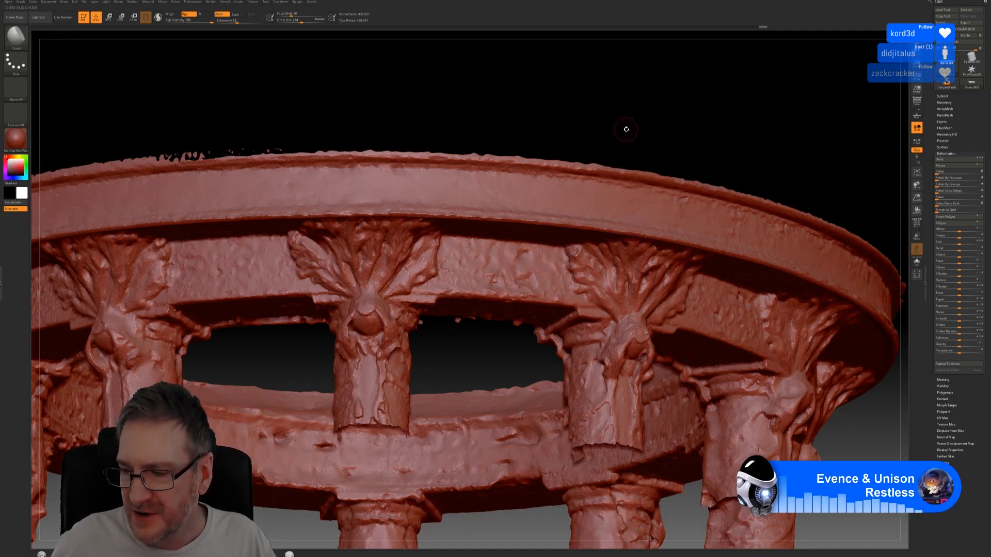
Continue around the ring from a low angle, smoothing bumps on the following stretches of the outer band.
mouse_move(624, 130)
mouse_down()
mouse_move(598, 126)
mouse_move(671, 133)
mouse_move(527, 108)
mouse_up()
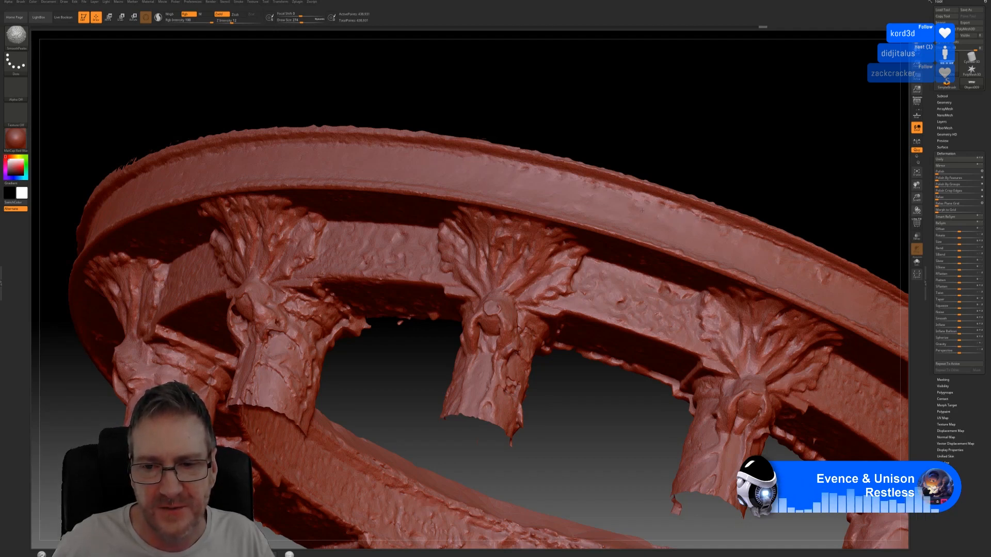
mouse_move(722, 163)
alt+mouse_down()
mouse_move(522, 147)
mouse_move(521, 232)
alt+mouse_up()
key(shift)
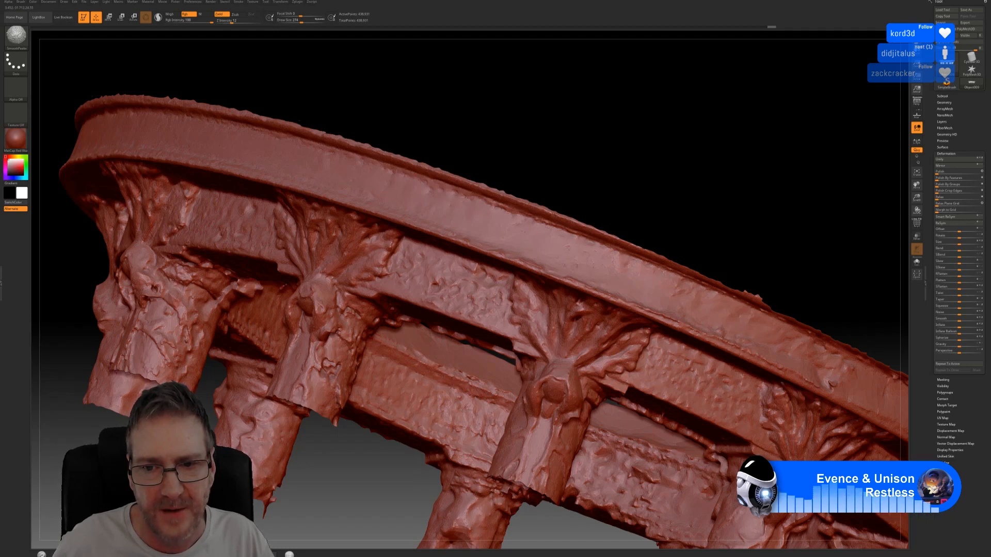
mouse_move(613, 191)
mouse_down()
mouse_move(553, 175)
mouse_move(538, 217)
mouse_move(593, 164)
mouse_move(630, 184)
mouse_move(502, 136)
mouse_move(659, 190)
mouse_move(620, 170)
mouse_up()
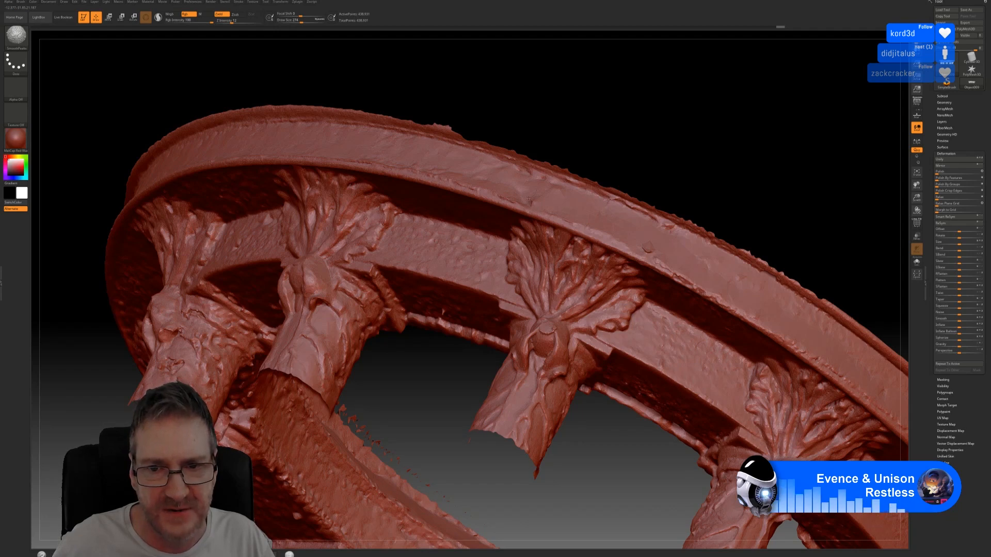
drag(555, 133, 594, 161)
key(shift)
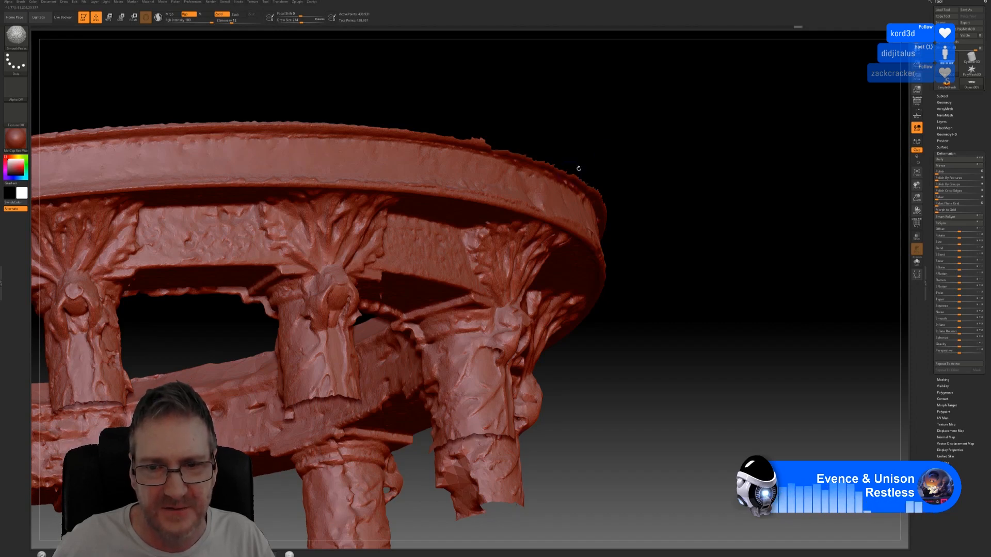
mouse_move(580, 169)
mouse_down()
mouse_move(577, 142)
mouse_move(645, 227)
mouse_up()
key(shift)
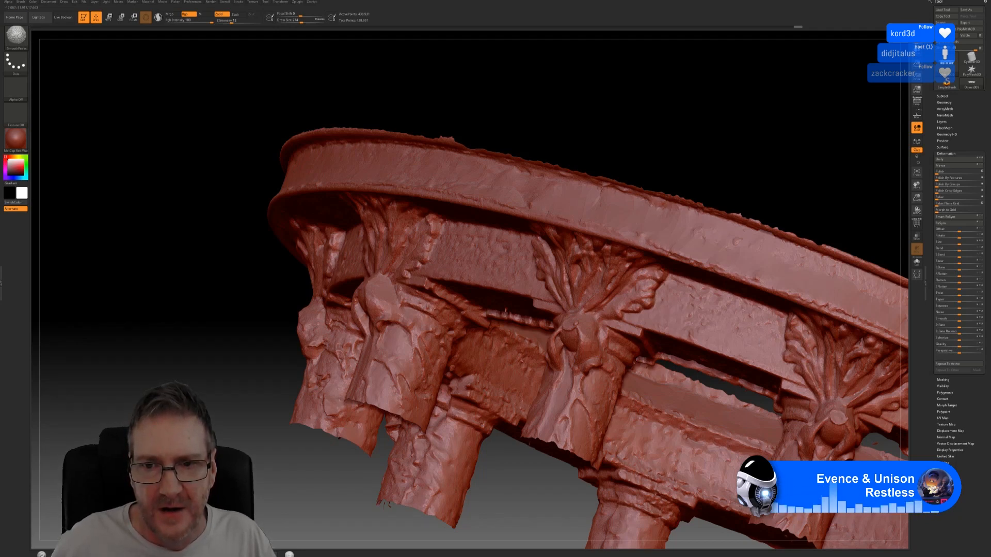
Smooth the last dents on the sloping stretch of outer band above the two central capitals.
key(shift)
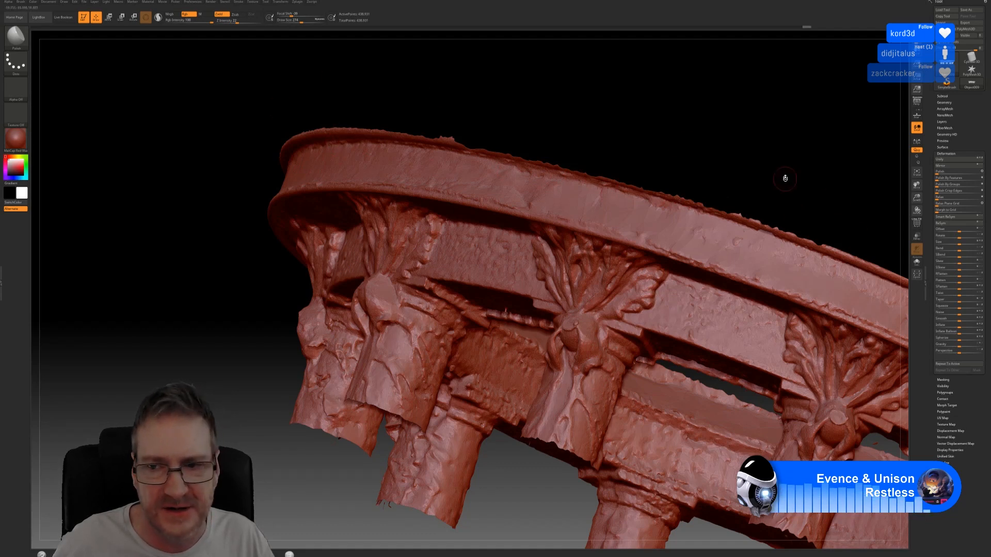
alt+drag(723, 145, 570, 115)
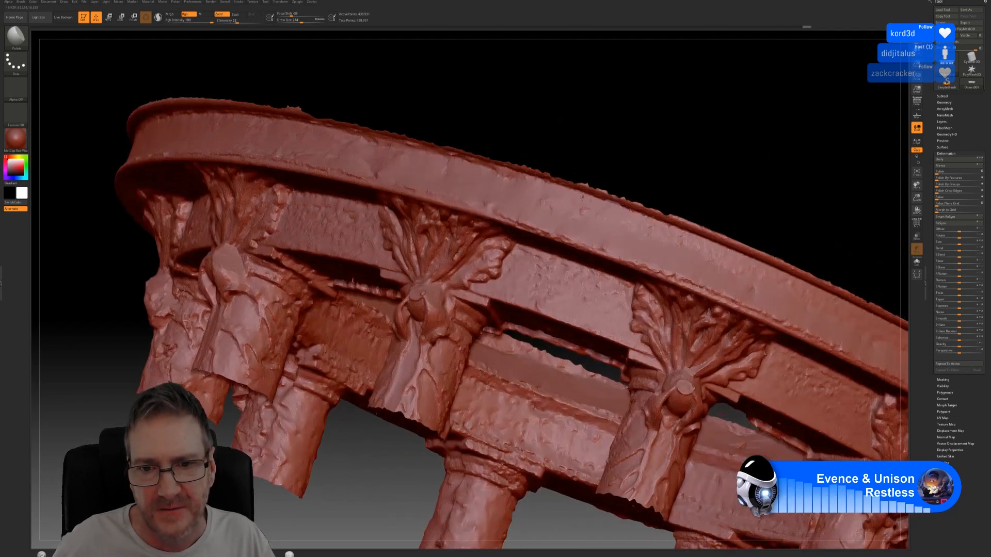
key(shift)
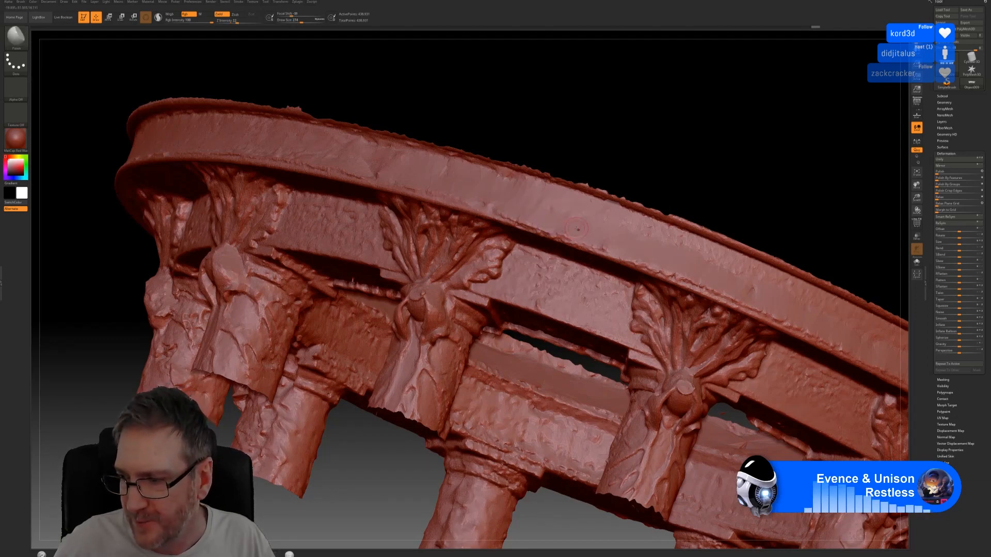
key(shift)
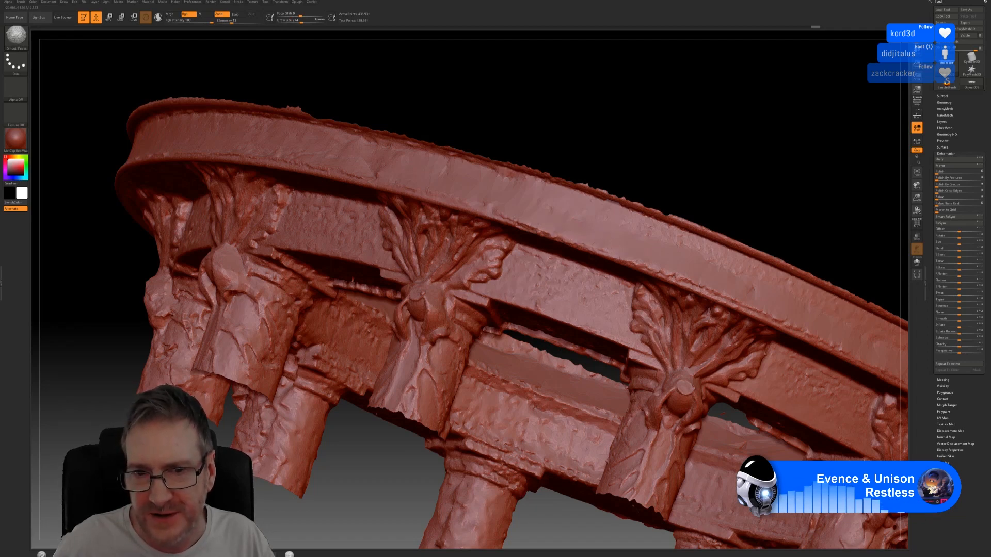
Smooth the lower edge of the outer band between the central capitals, continuing onto the next stretch of band.
shift+drag(543, 234, 514, 218)
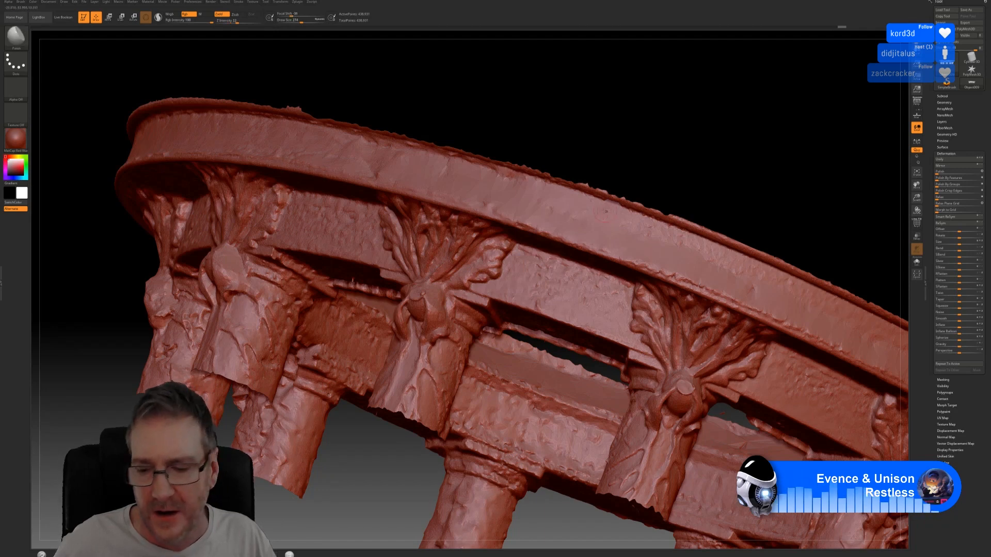
key(shift)
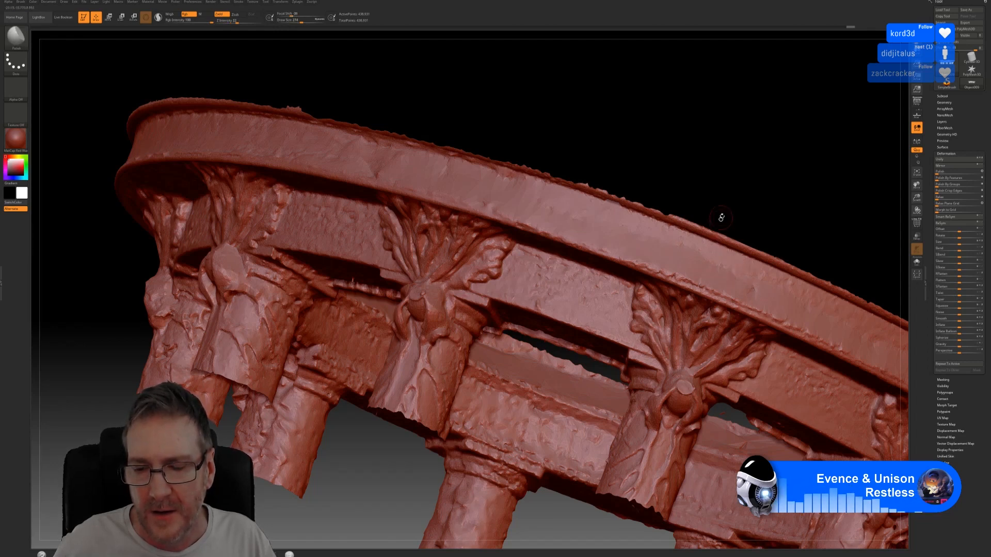
mouse_move(699, 181)
mouse_down()
mouse_move(632, 174)
mouse_move(640, 166)
mouse_move(630, 155)
mouse_move(659, 181)
mouse_move(613, 138)
mouse_move(542, 175)
mouse_up()
key(shift)
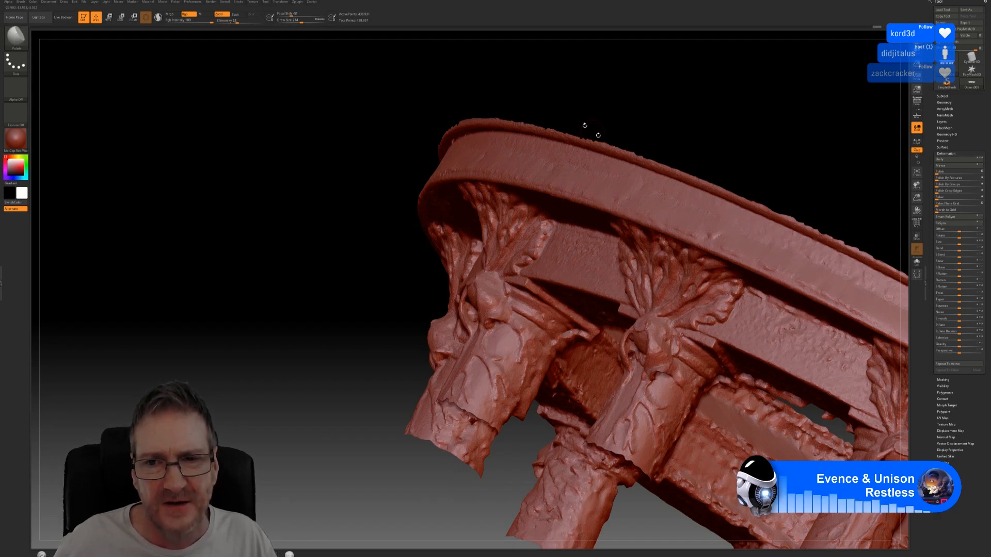
alt+drag(553, 103, 325, 68)
key(shift)
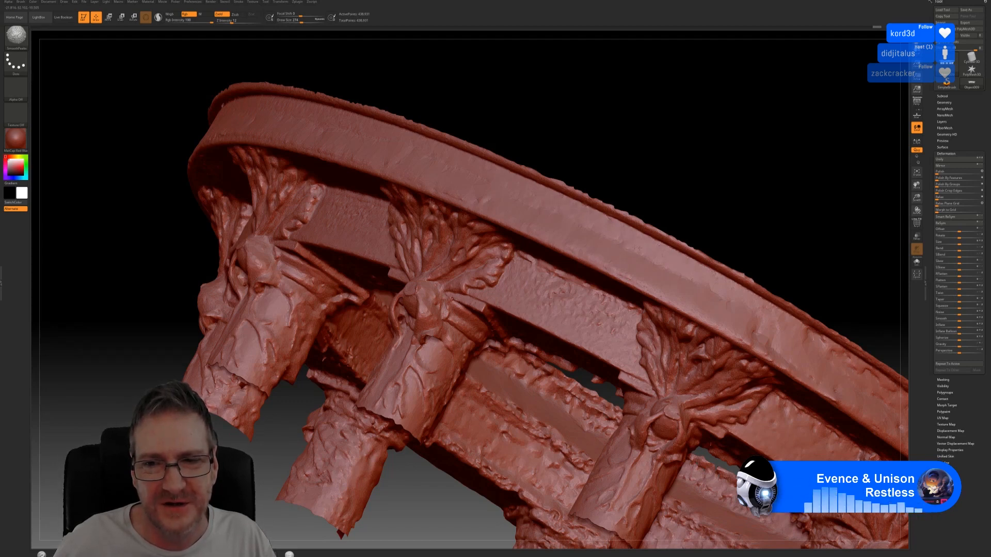
Work further around the ring, smoothing the bumps on the steeply sloping stretch of outer band above the following capitals.
mouse_move(655, 180)
alt+mouse_down()
mouse_move(561, 152)
mouse_move(586, 164)
mouse_move(574, 156)
alt+mouse_up()
key(shift)
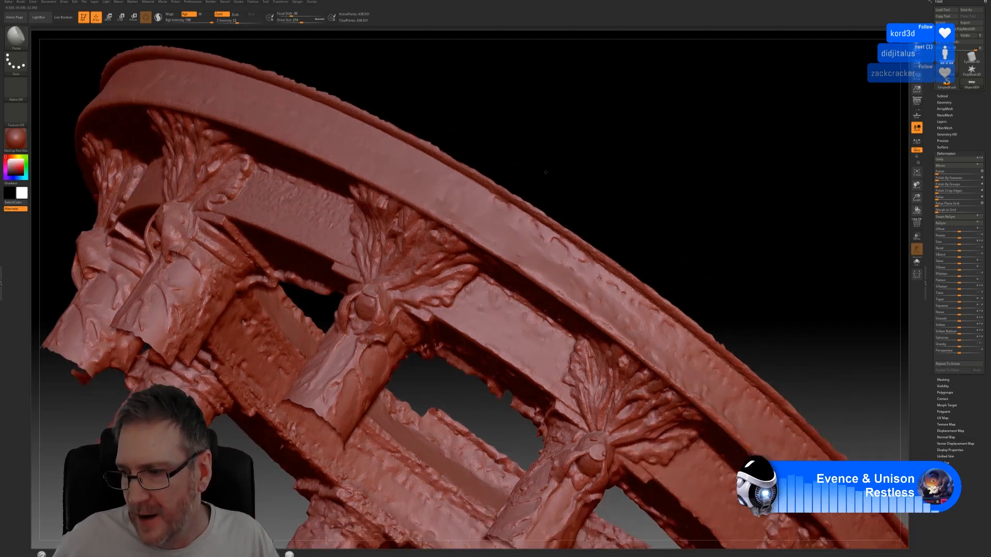
drag(612, 197, 551, 248)
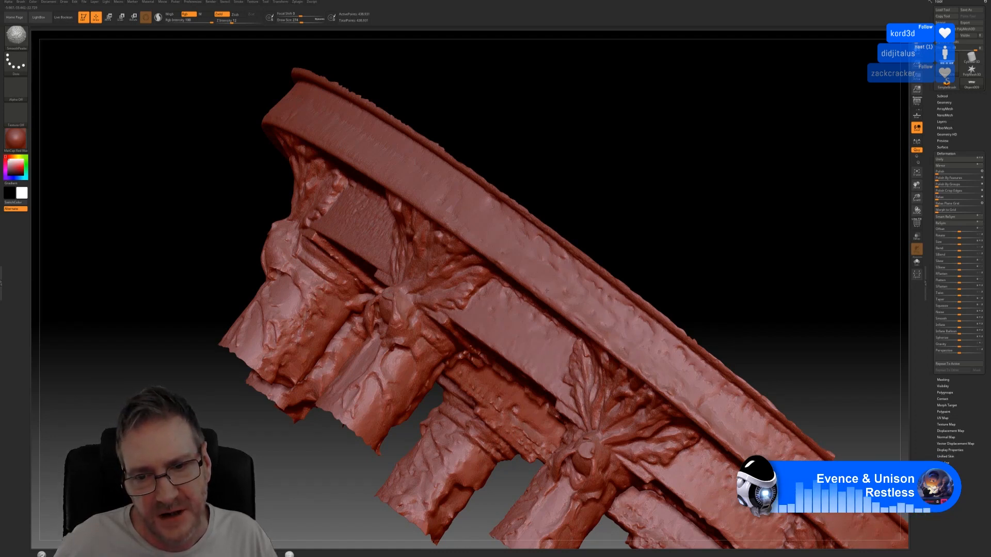
alt+drag(661, 276, 471, 170)
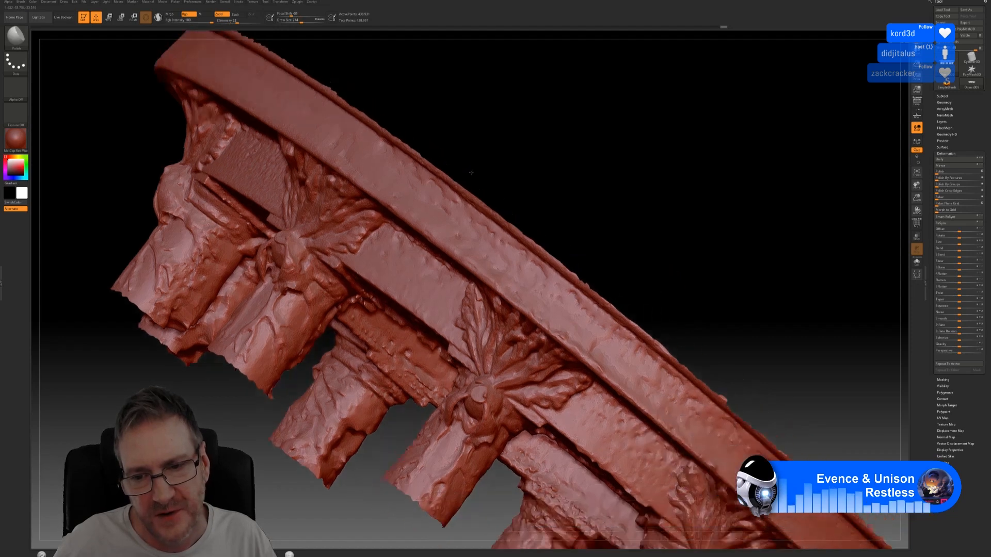
mouse_move(562, 221)
mouse_down()
mouse_move(611, 305)
mouse_move(562, 217)
mouse_up()
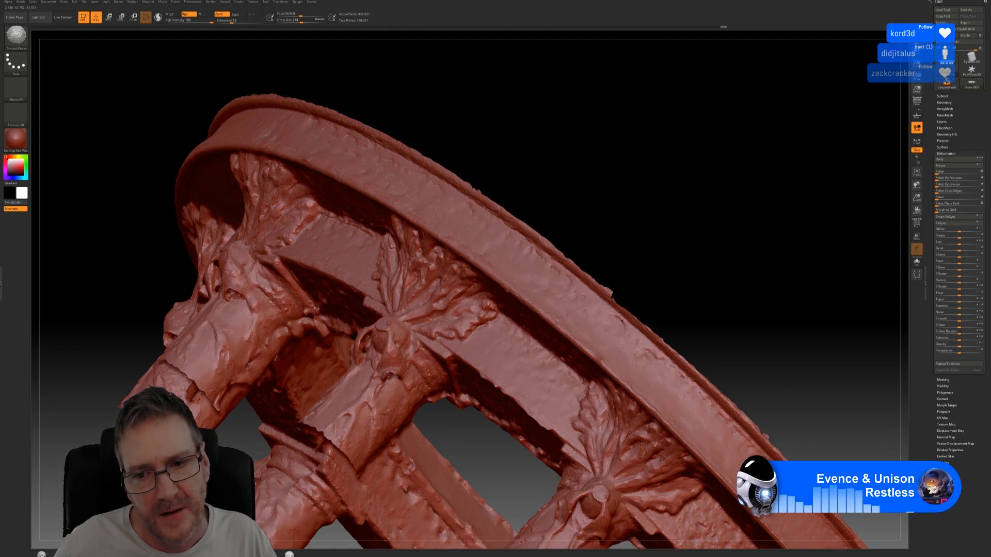
mouse_move(686, 290)
alt+mouse_down()
mouse_move(571, 194)
mouse_move(542, 152)
alt+mouse_up()
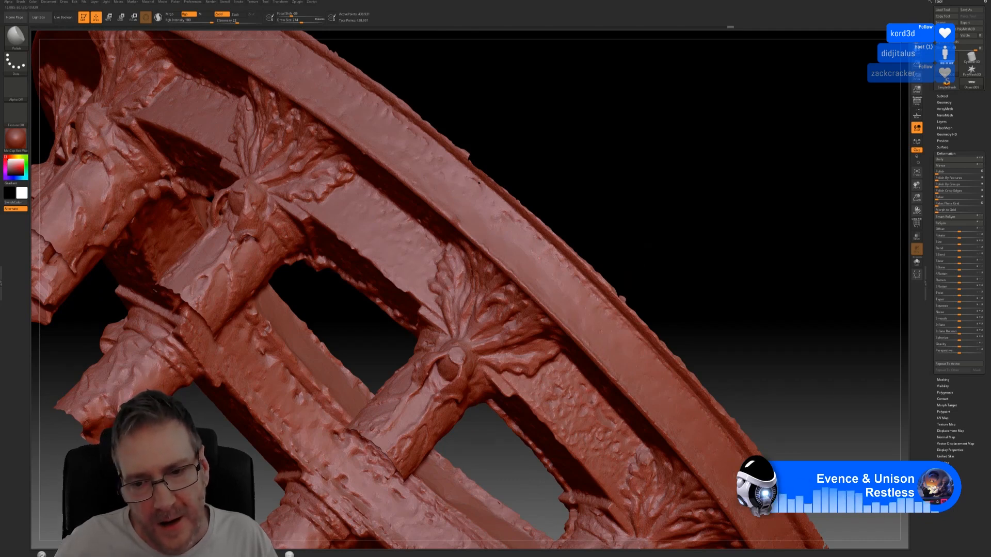
Tilt the ring to expose its underside and smooth the outer band beside the next two capitals.
drag(661, 277, 671, 206)
key(shift)
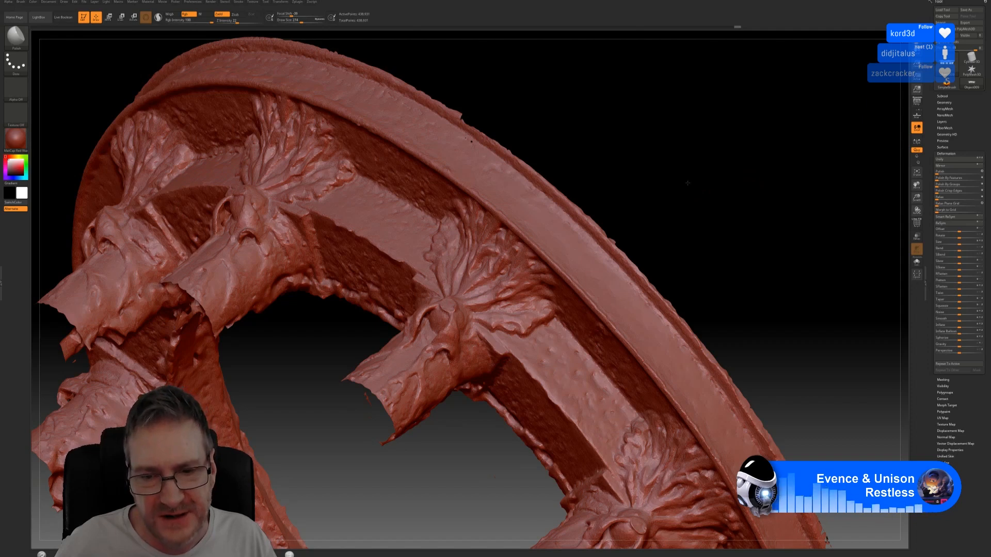
alt+drag(687, 183, 593, 106)
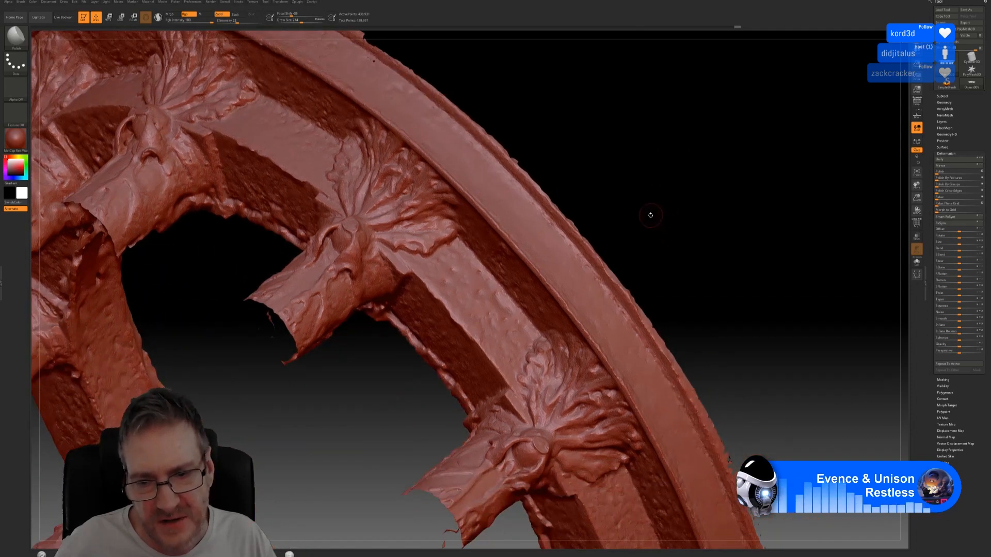
drag(649, 214, 570, 288)
key(shift)
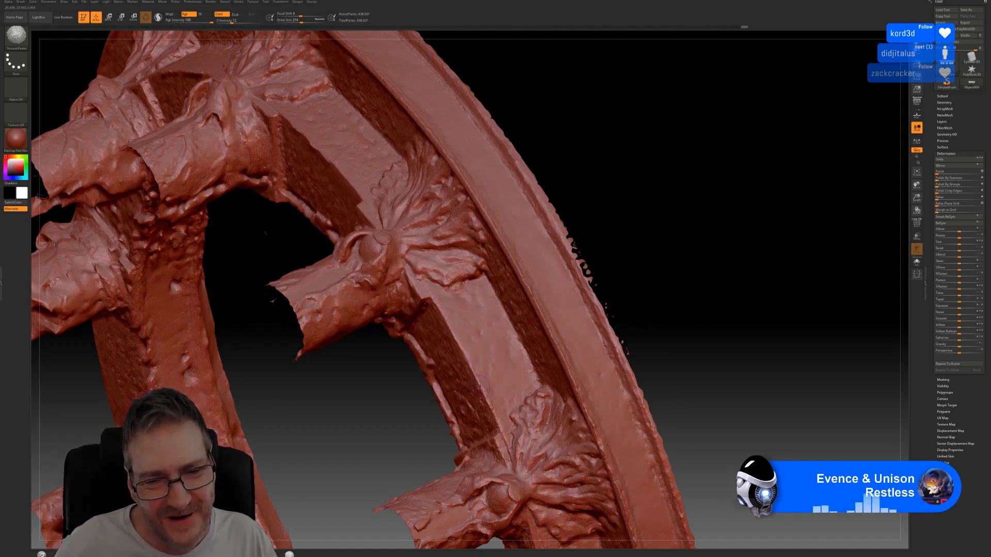
Smooth the rough frieze panel between the two capitals nearest the upright stretch of outer band.
mouse_move(663, 294)
mouse_down()
mouse_move(626, 251)
mouse_move(609, 265)
mouse_move(602, 248)
mouse_move(606, 309)
mouse_move(611, 205)
mouse_up()
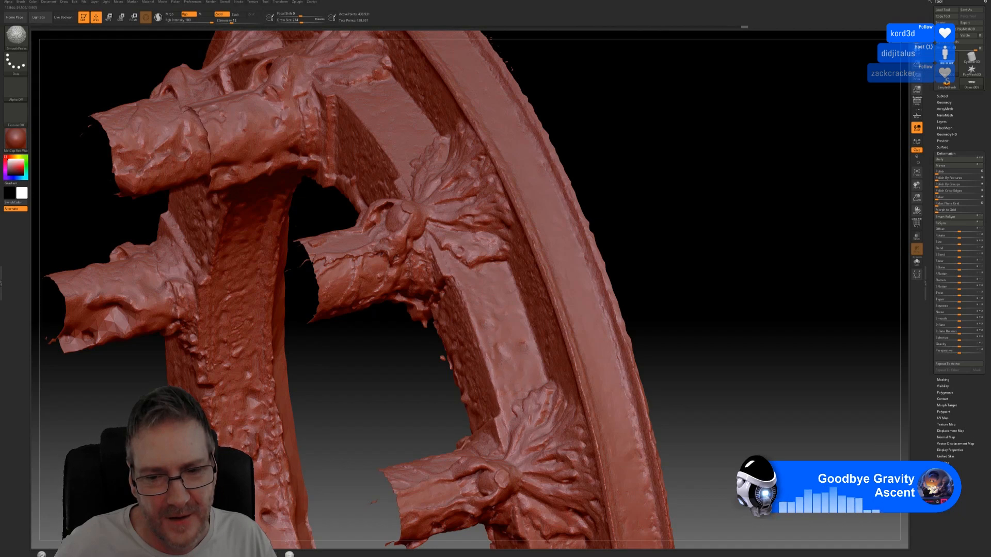
shift+drag(524, 343, 524, 344)
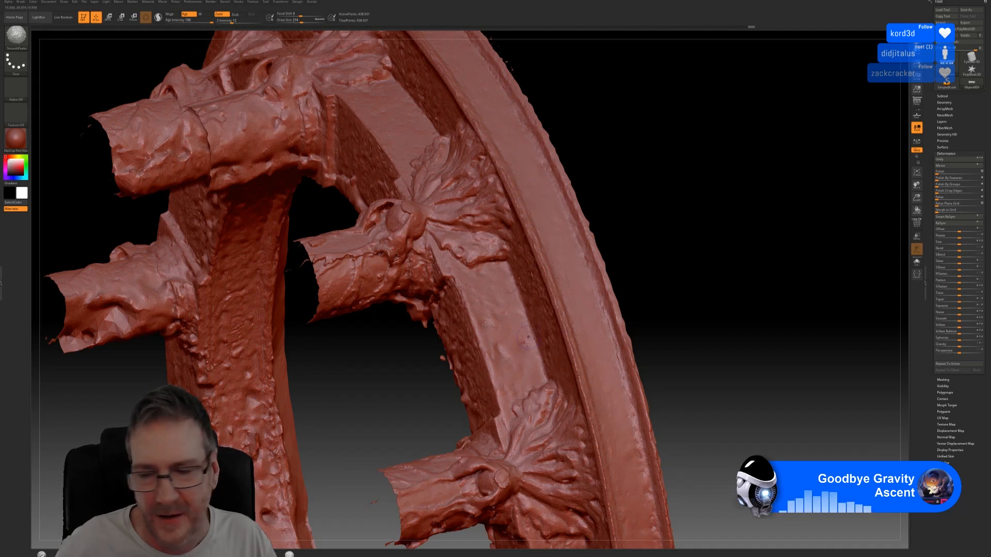
drag(682, 315, 681, 239)
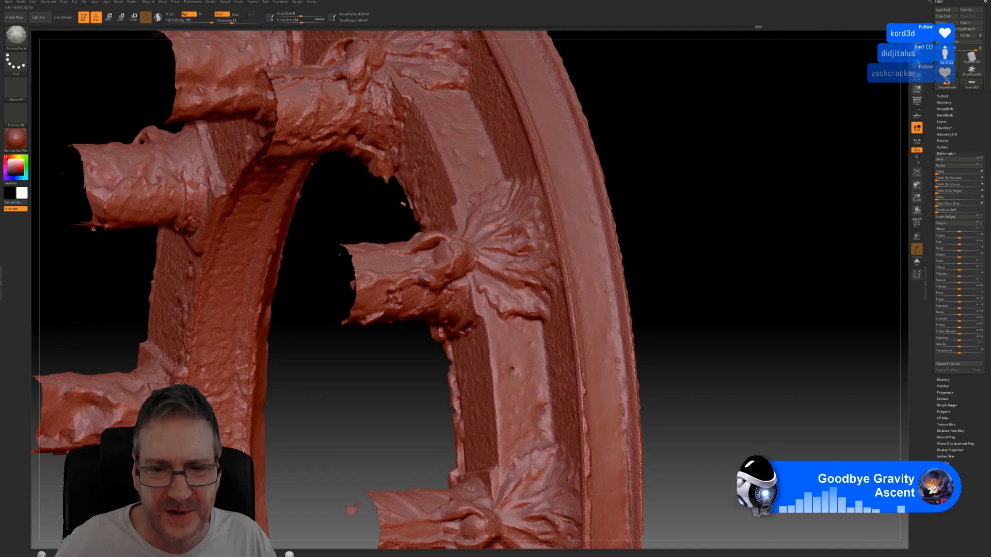
Switch to the Polish brush and even out the upright outer band and the frieze panels beside it.
key(b)
key(p)
key(o)
mouse_move(663, 347)
mouse_down()
mouse_move(648, 302)
mouse_move(647, 203)
mouse_up()
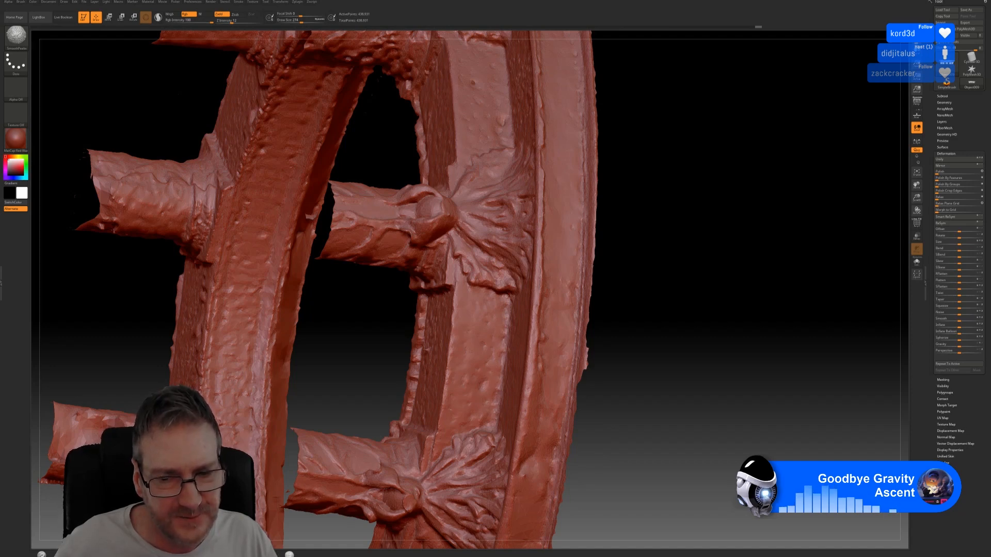
drag(664, 387, 653, 271)
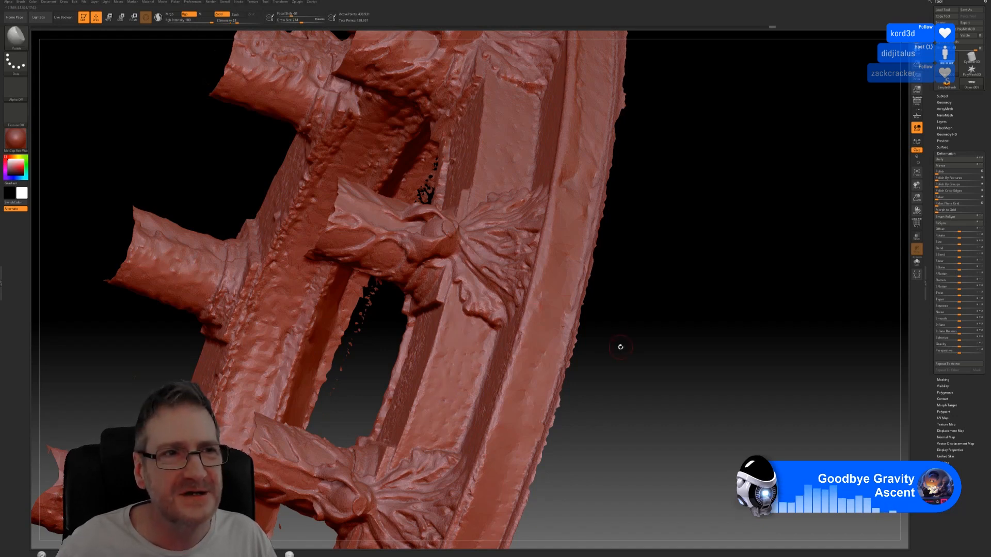
Polish and smooth the frieze panels and outer band where the ring curves away below the upright stretch.
mouse_move(638, 332)
mouse_down()
mouse_move(645, 281)
mouse_move(650, 325)
mouse_move(631, 339)
mouse_move(645, 315)
mouse_up()
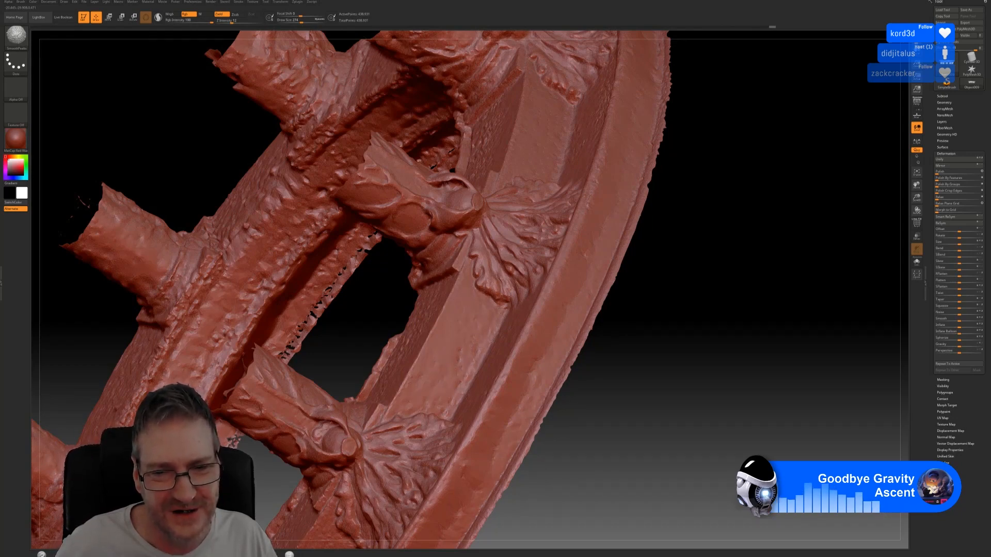
mouse_move(645, 315)
mouse_down()
mouse_move(662, 257)
mouse_move(614, 382)
mouse_up()
key(shift)
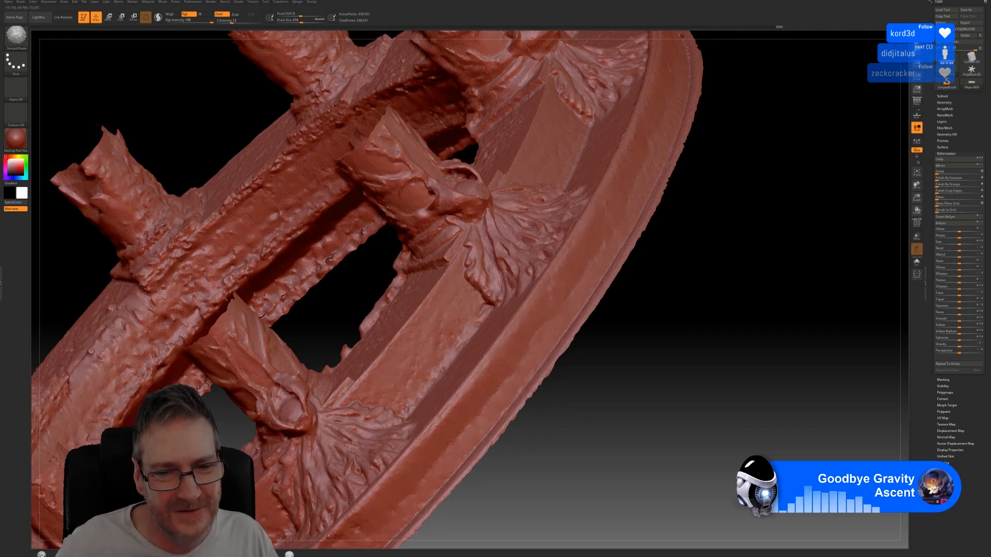
mouse_move(596, 435)
mouse_down()
mouse_move(651, 358)
mouse_move(397, 321)
mouse_up()
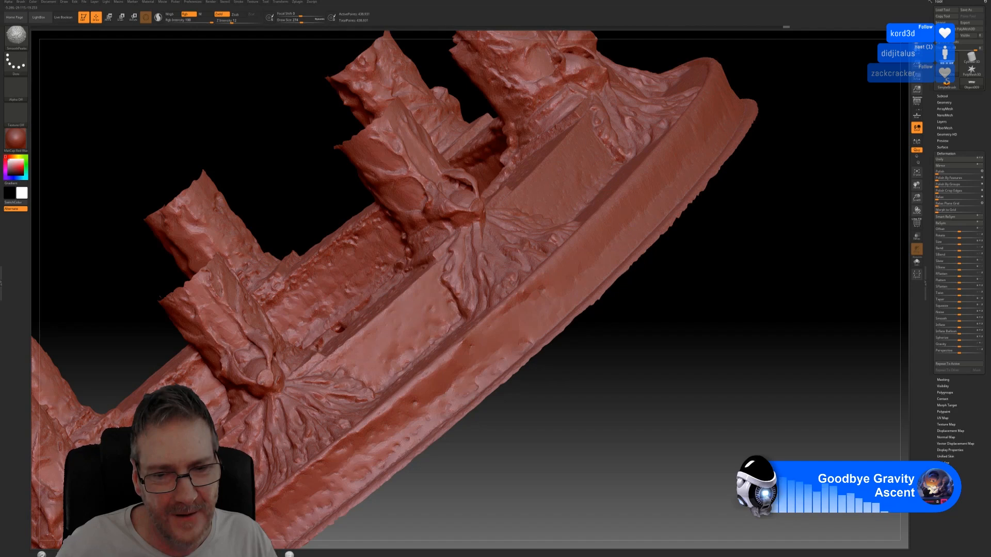
Smooth the remaining dents on the lowest stretch of outer band and the frieze panels between its capitals.
mouse_move(484, 423)
mouse_down()
mouse_move(659, 273)
mouse_move(571, 392)
mouse_move(580, 377)
mouse_up()
key(shift)
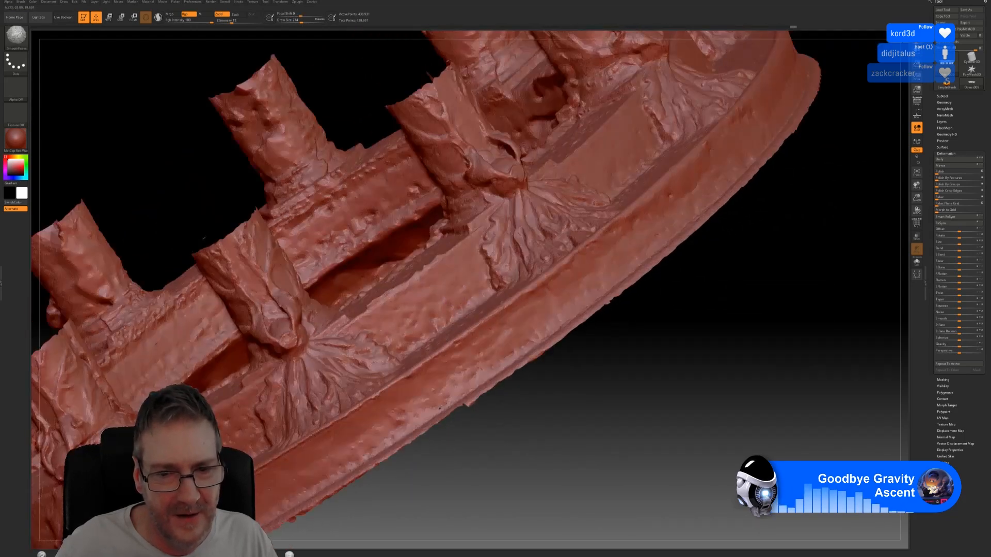
mouse_move(465, 456)
mouse_down()
mouse_move(511, 420)
mouse_move(522, 356)
mouse_up()
key(shift)
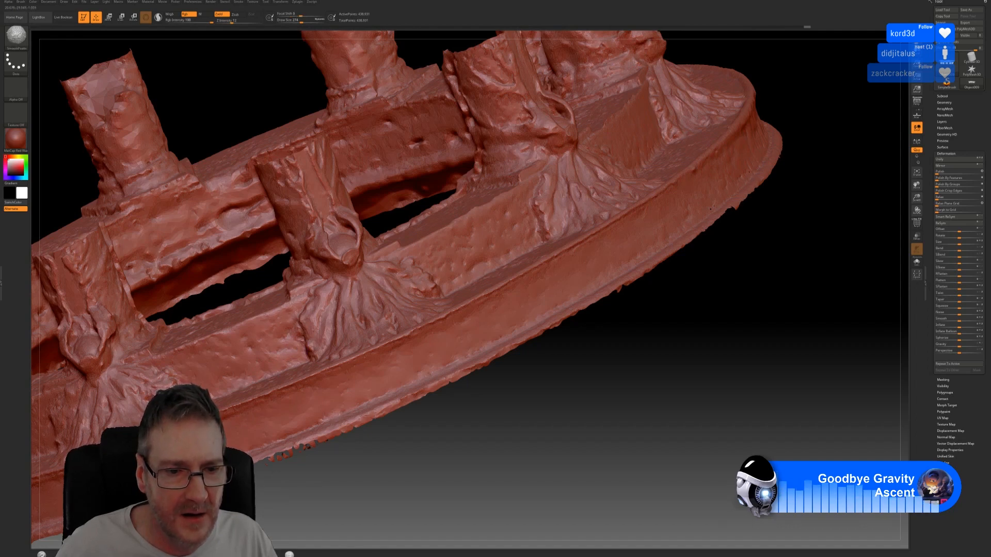
Turn the ring's flat underside into view and smooth the pitted outer panels between the capitals.
mouse_move(556, 412)
mouse_down()
mouse_move(551, 451)
mouse_move(589, 467)
mouse_up()
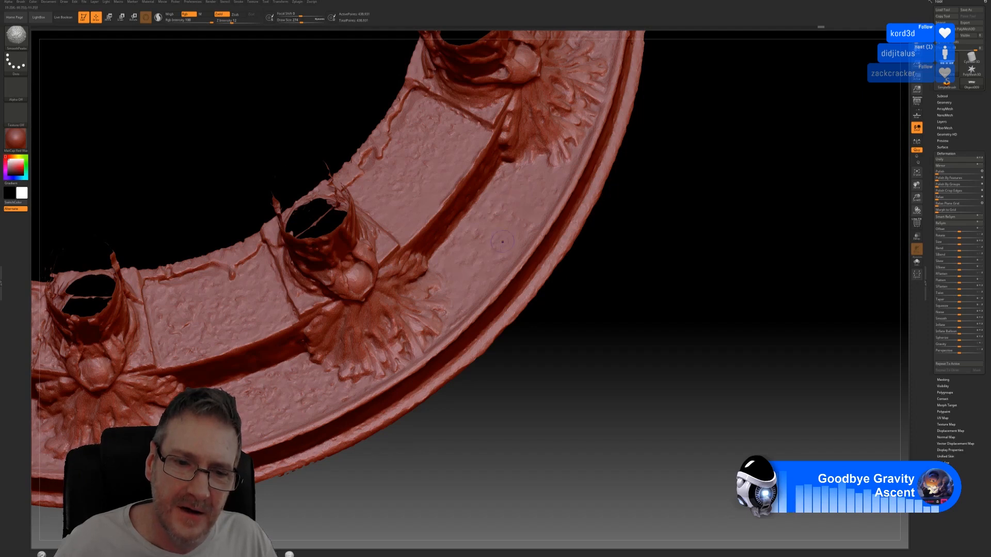
mouse_move(327, 502)
alt+mouse_down()
mouse_move(529, 403)
mouse_move(542, 408)
alt+mouse_up()
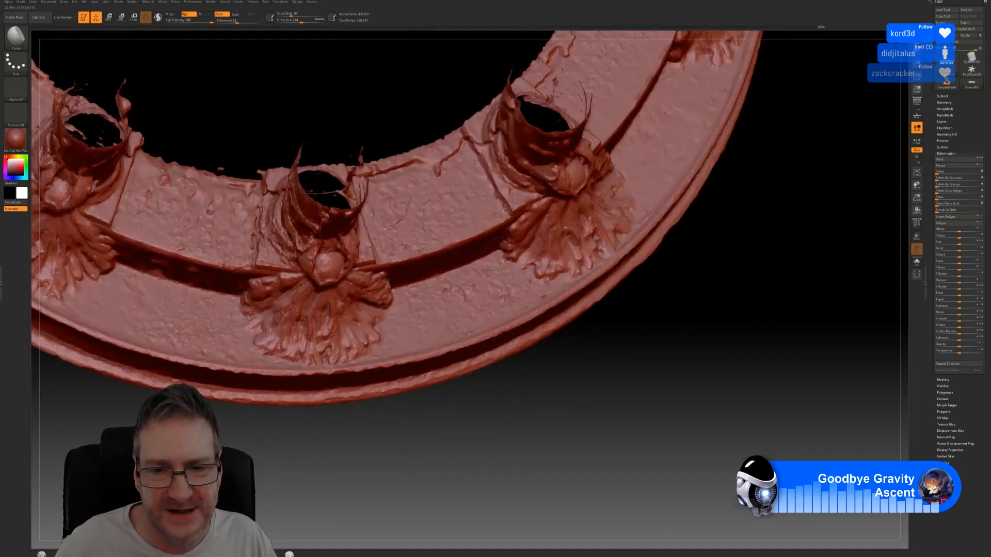
key(shift)
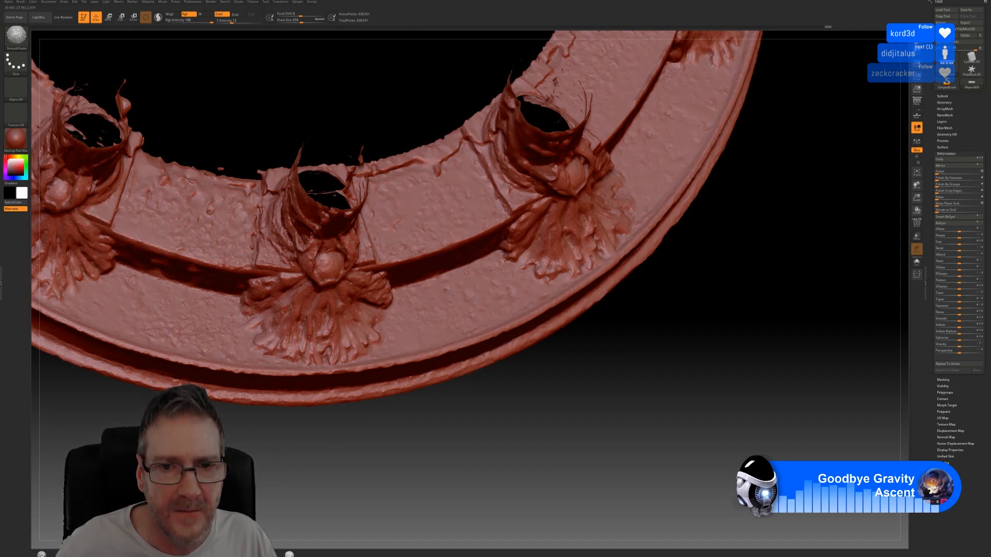
mouse_move(388, 457)
alt+mouse_down()
mouse_move(513, 402)
mouse_move(524, 377)
alt+mouse_up()
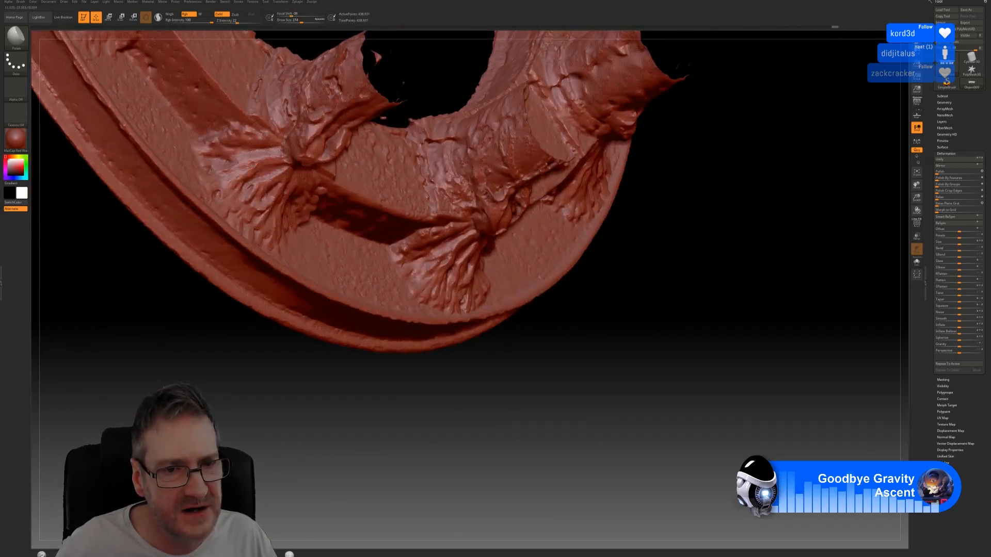
drag(392, 410, 380, 416)
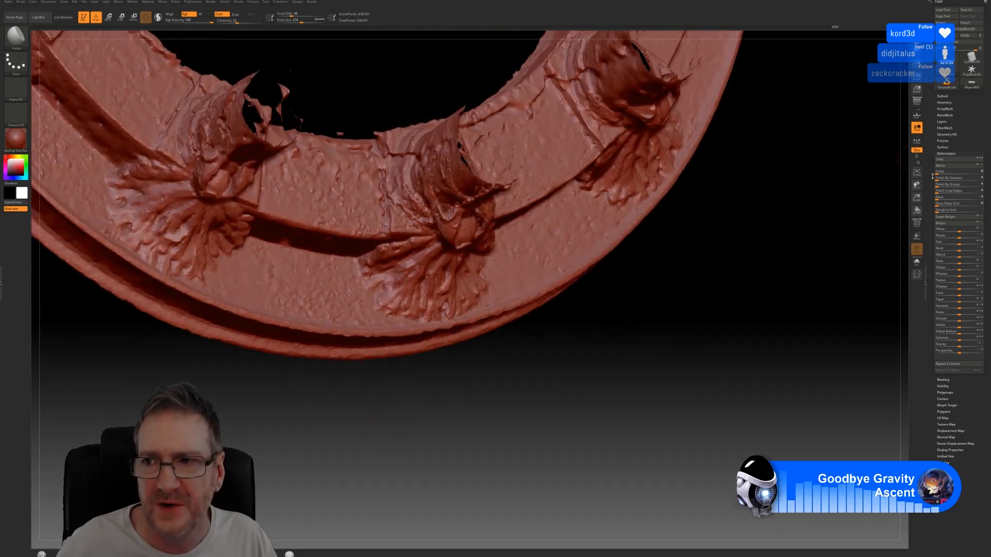
key(shift)
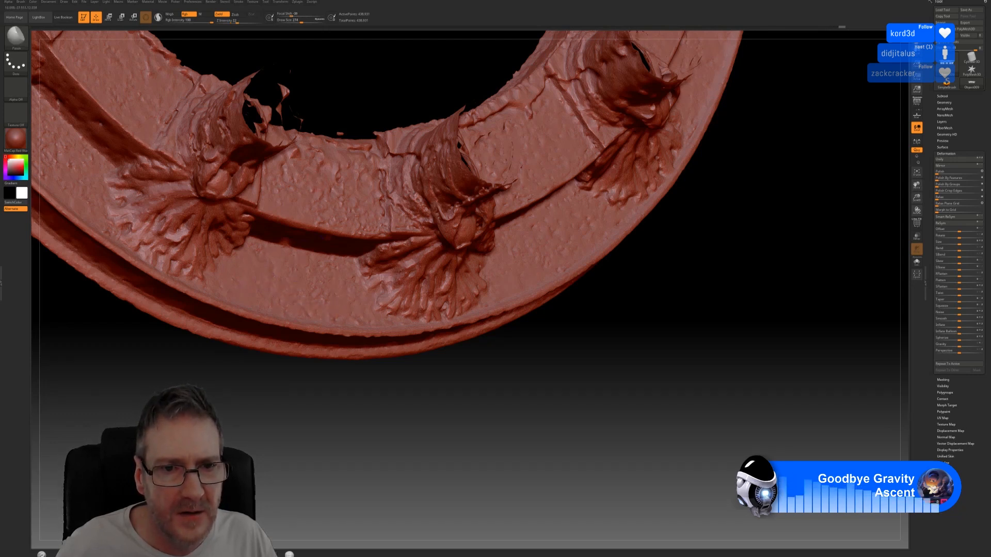
key(shift)
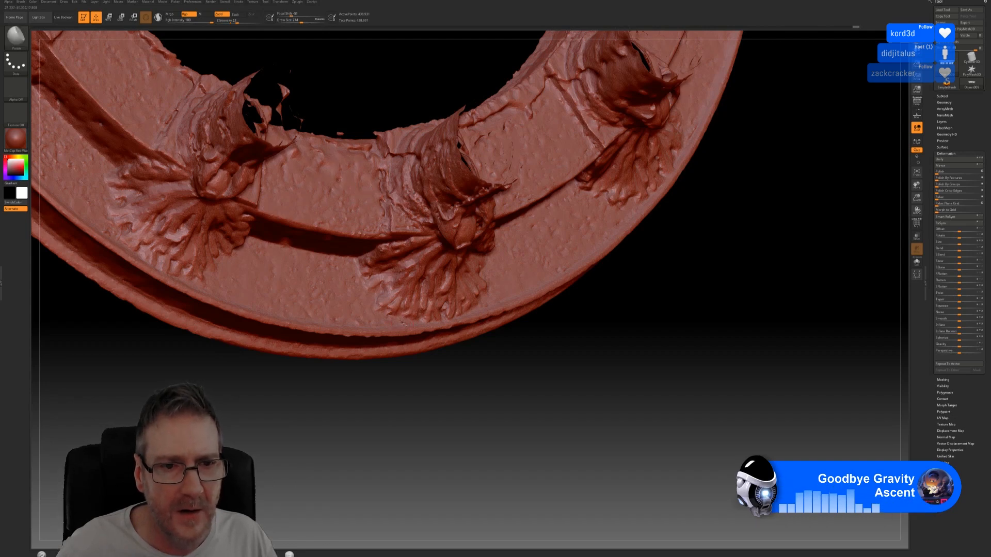
Select the Polish brush again and smooth the inner and outer underside panels between the next pair of capitals.
mouse_move(330, 387)
mouse_down()
mouse_move(383, 389)
mouse_move(364, 381)
mouse_up()
key(shift)
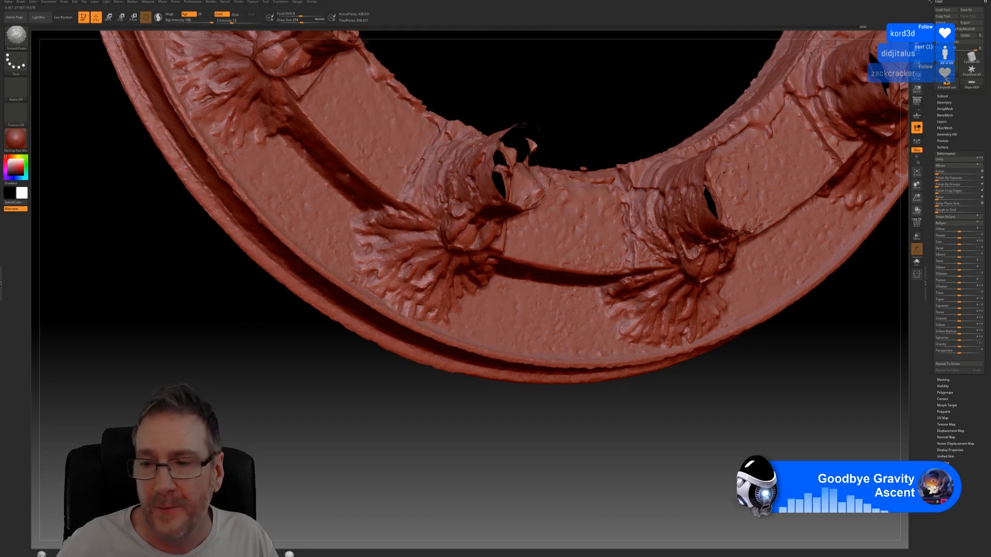
key(b)
key(p)
key(o)
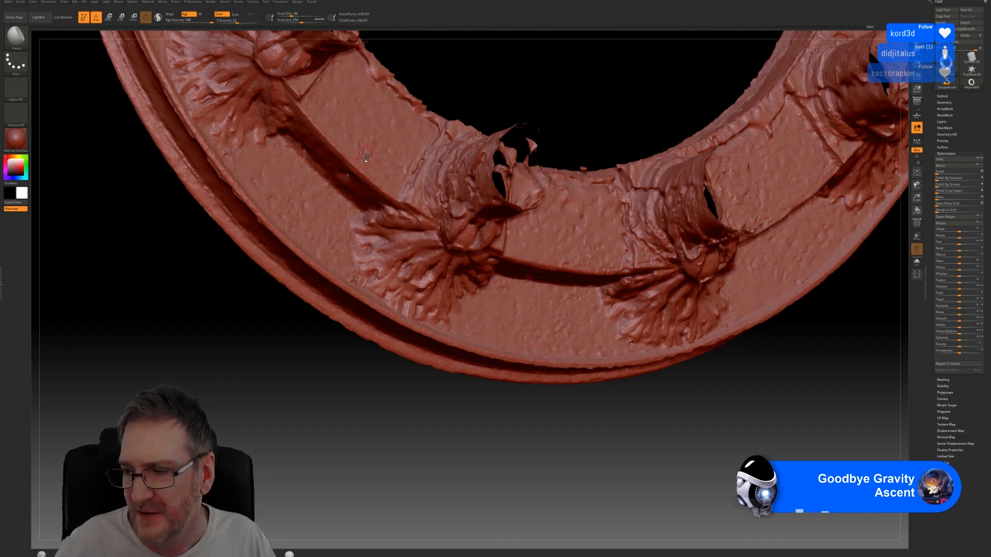
key(shift)
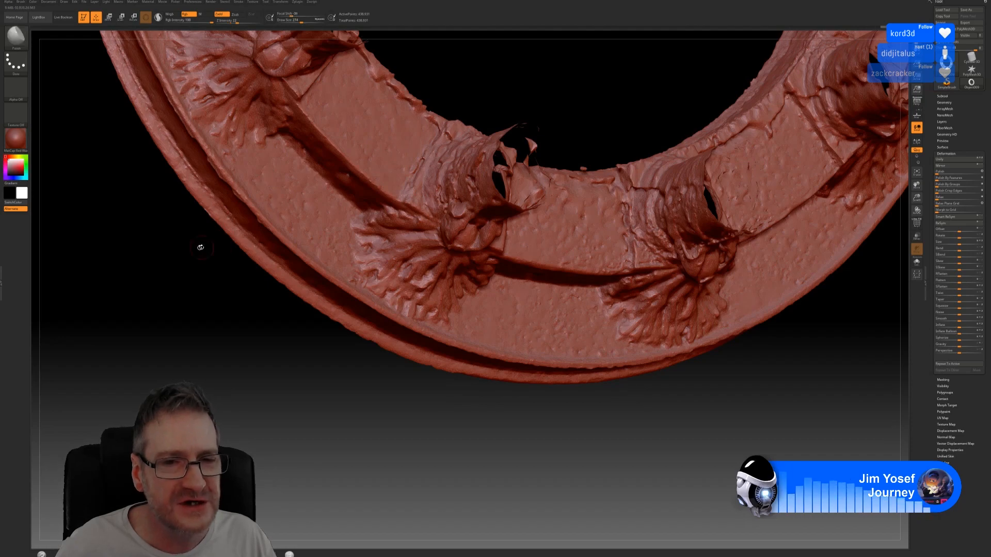
Move on around the underside and smooth the following flat panels between the capitals.
alt+drag(202, 271, 266, 467)
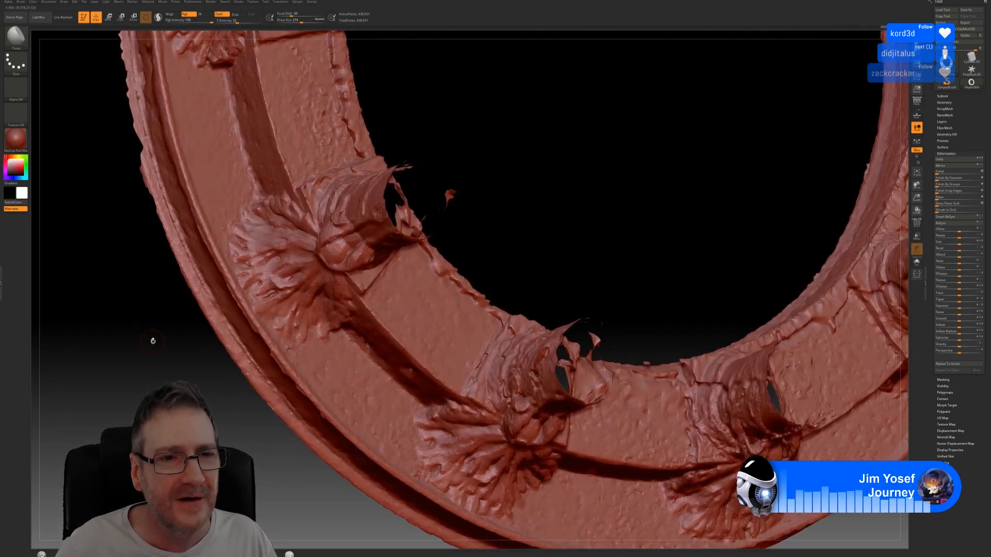
mouse_move(153, 341)
mouse_down()
mouse_move(167, 321)
mouse_move(155, 330)
mouse_move(512, 165)
mouse_move(560, 305)
mouse_move(561, 215)
mouse_move(316, 267)
mouse_up()
key(shift)
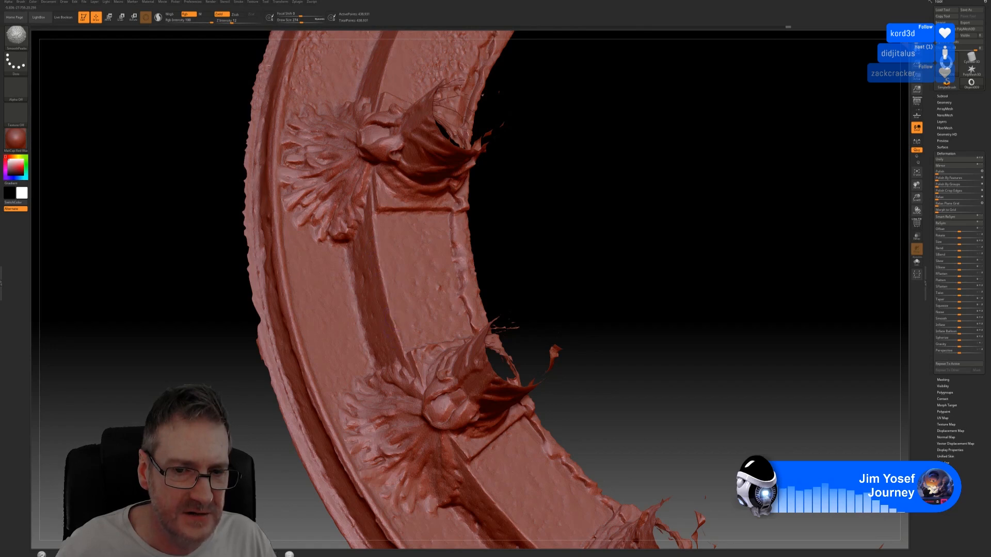
alt+right_drag(420, 308, 441, 467)
alt+right_drag(469, 296, 448, 427)
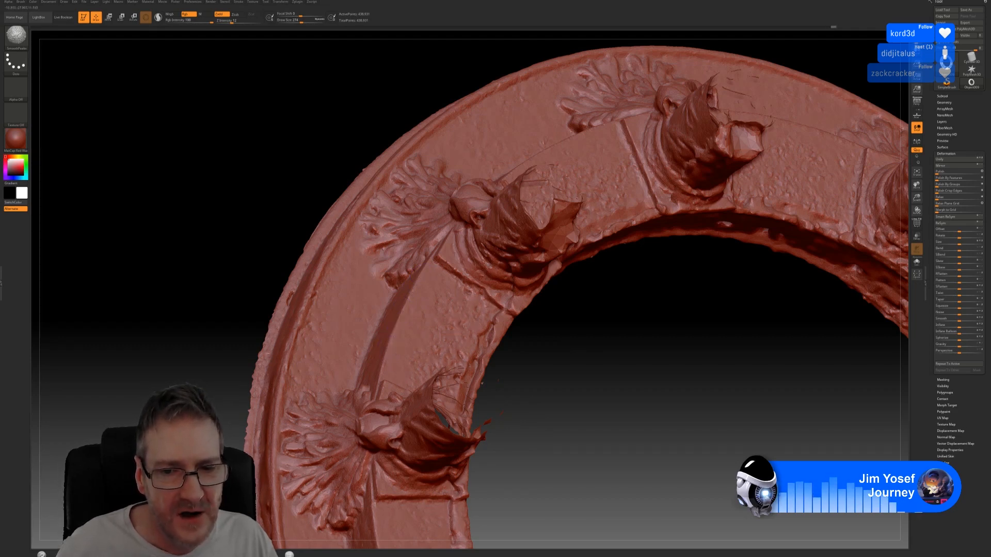
Polish and smooth the pitted inner and outer underside panels between the capitals along the uppermost stretch of the ring.
mouse_move(670, 327)
mouse_down()
mouse_move(549, 444)
mouse_move(584, 441)
mouse_move(566, 434)
mouse_up()
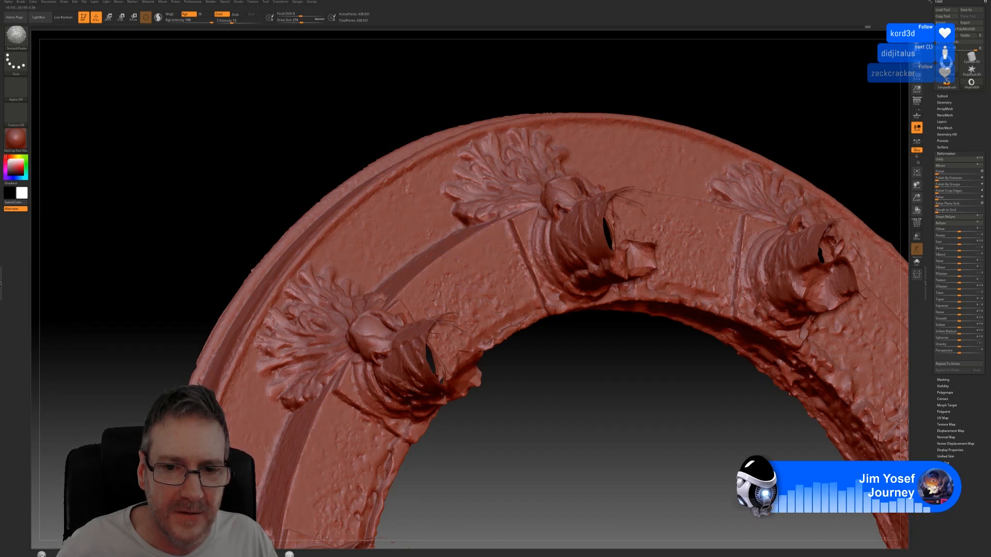
drag(575, 397, 563, 434)
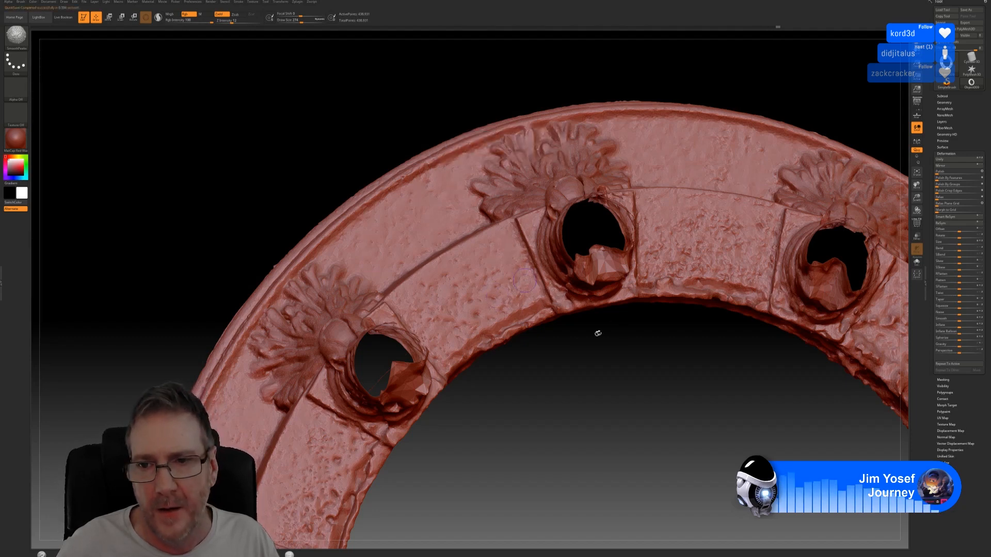
drag(598, 332, 395, 390)
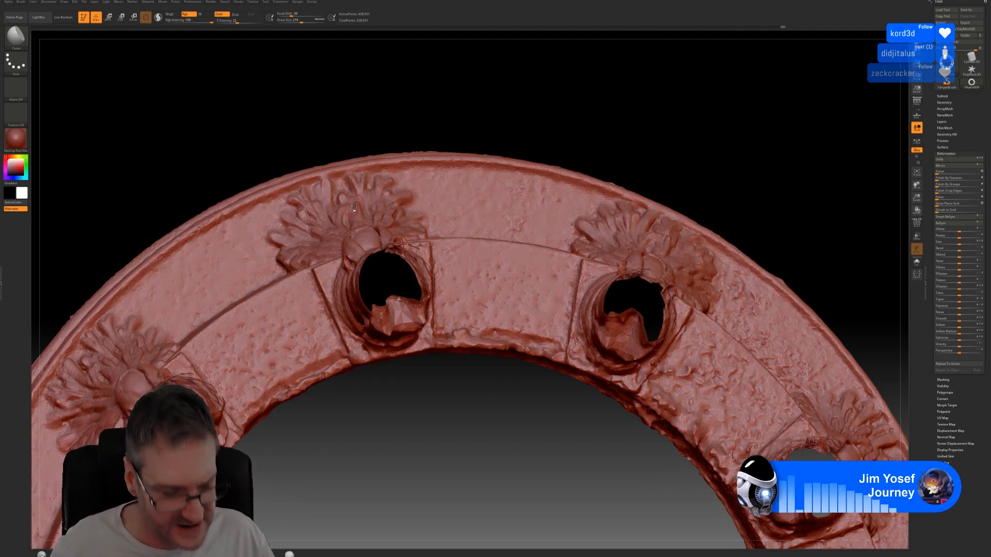
key(shift)
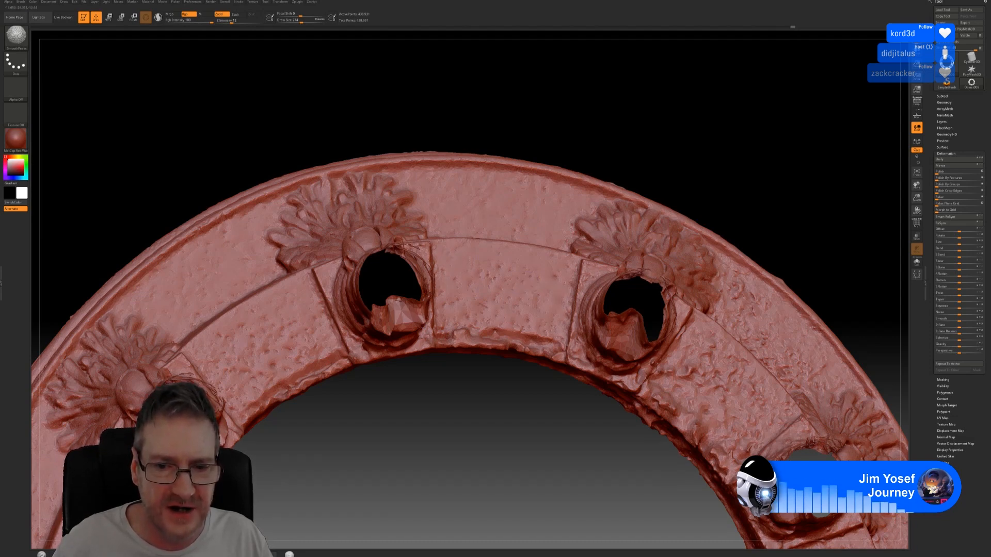
Polish and smooth the rough underside panels between the next pair of capitals, on both sides of the dividing groove.
alt+drag(653, 128, 476, 107)
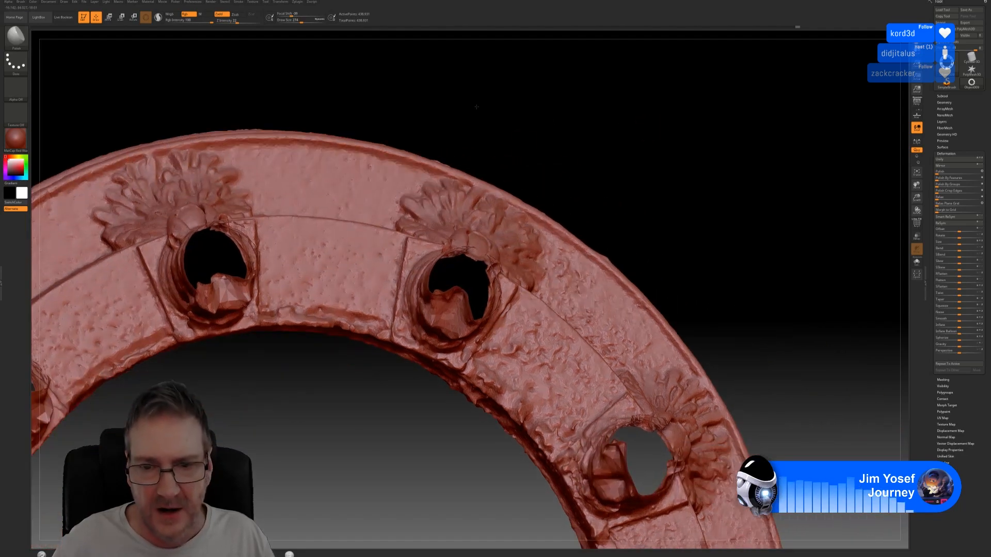
drag(613, 179, 492, 261)
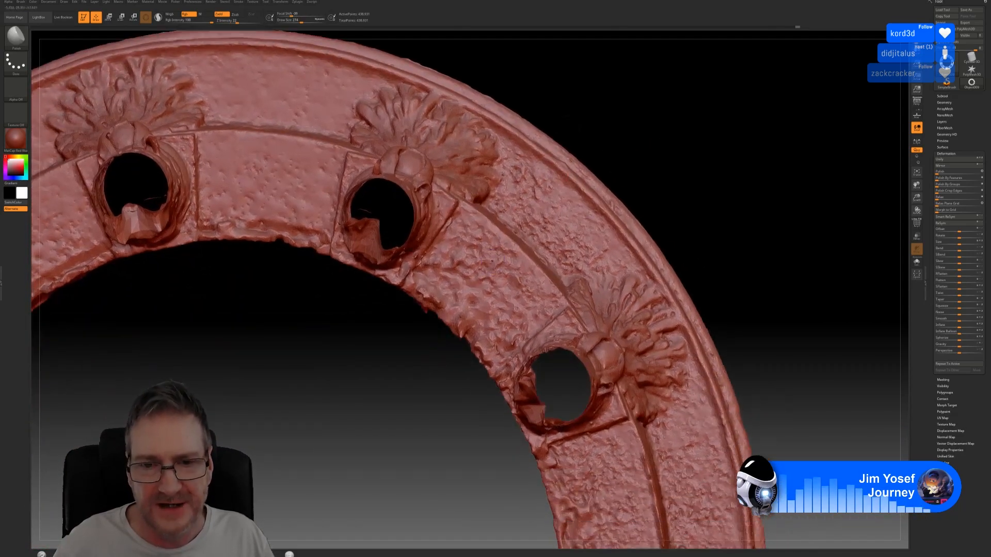
key(shift)
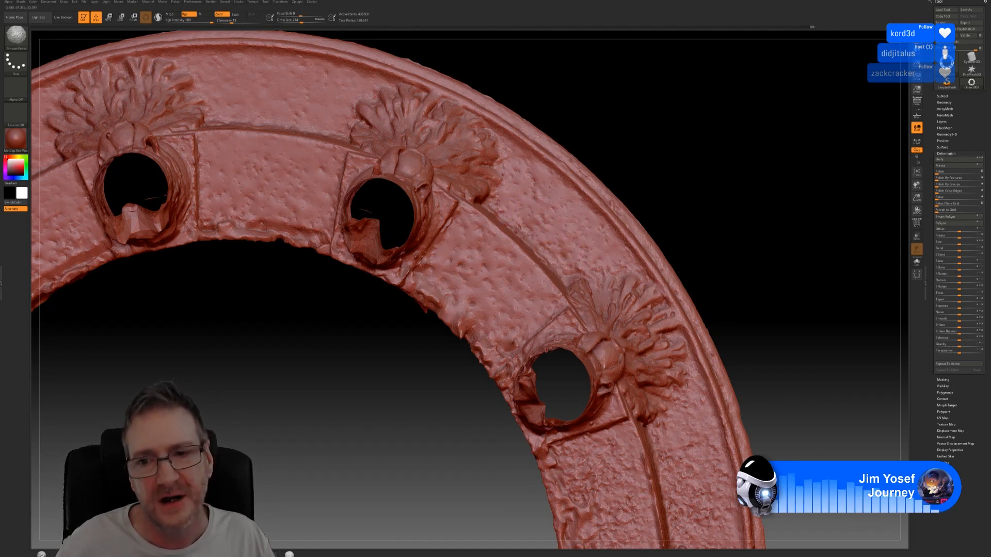
Continue around the underside and flatten the coarse inner and outer panels on the ring's near-vertical stretch.
alt+drag(677, 209, 557, 86)
alt+drag(638, 201, 643, 114)
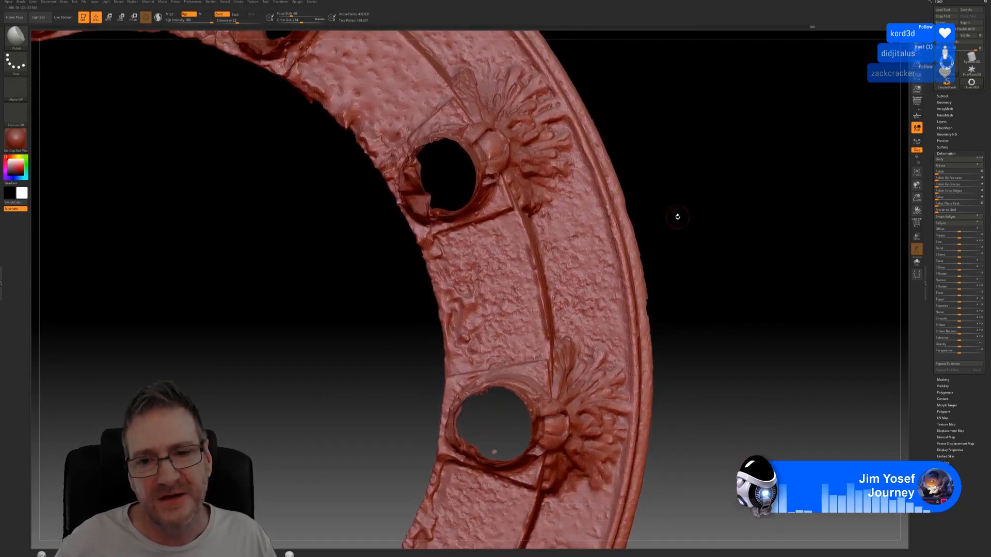
key(shift)
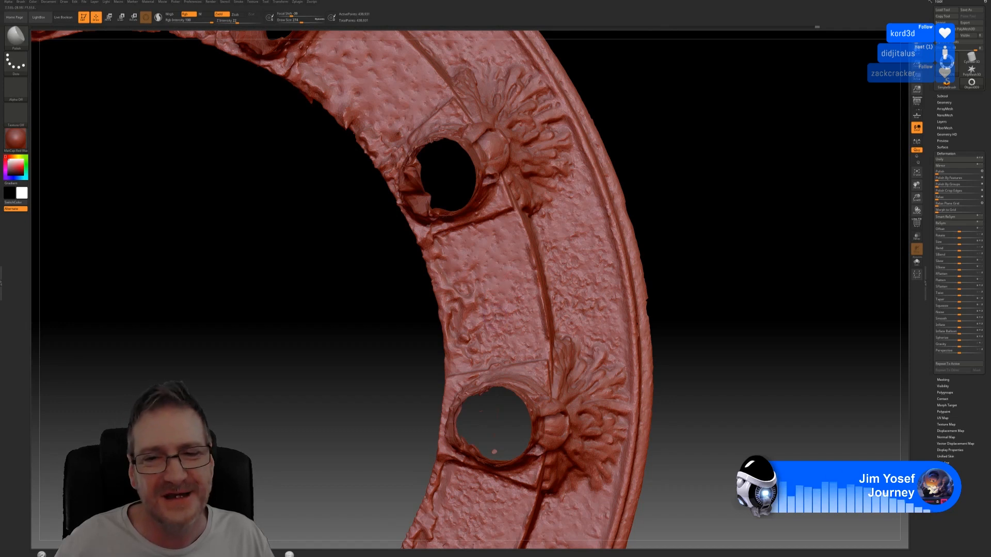
key(shift)
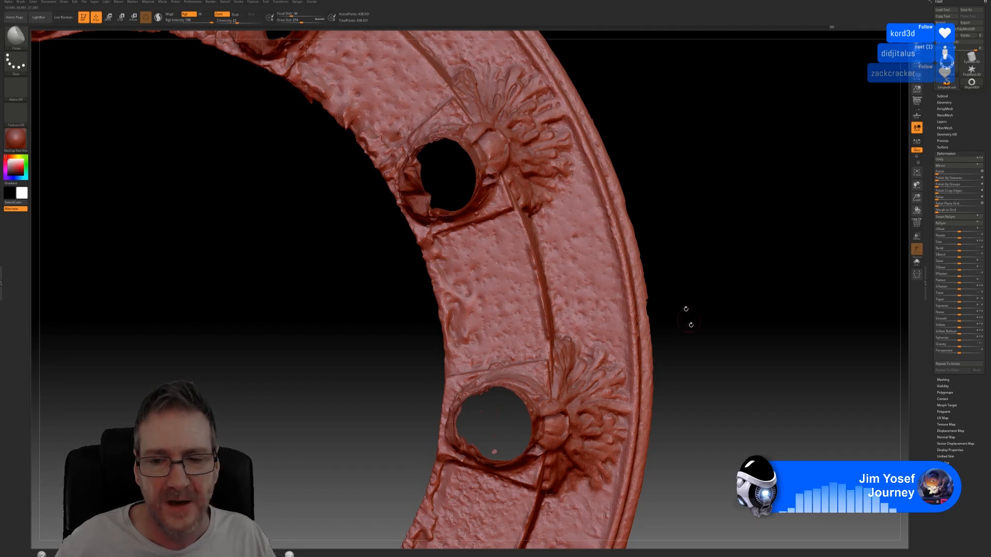
Smooth the underside panels between the capitals where the ring curves down towards its lowest stretch.
mouse_move(687, 340)
alt+mouse_down()
mouse_move(700, 151)
mouse_move(717, 101)
alt+mouse_up()
key(shift)
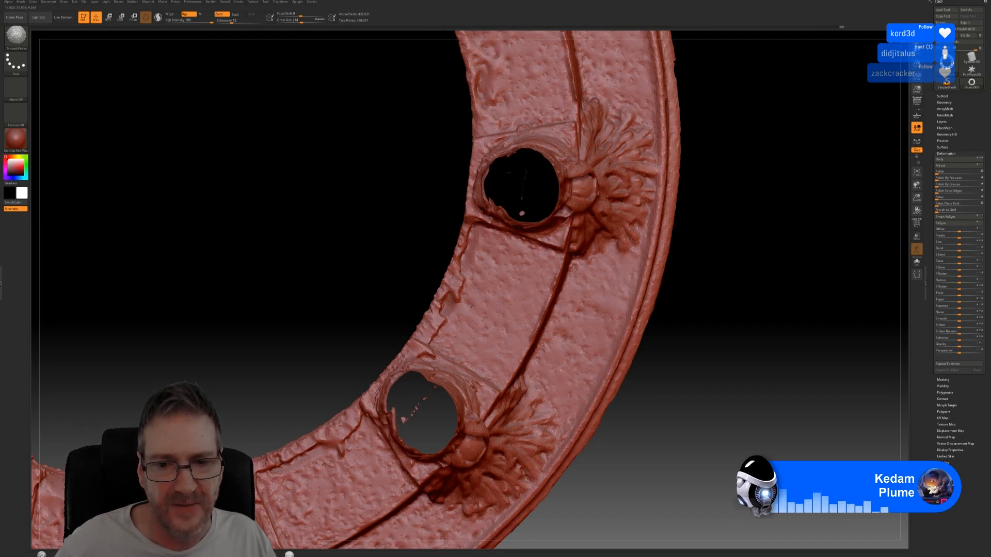
alt+drag(652, 369, 793, 194)
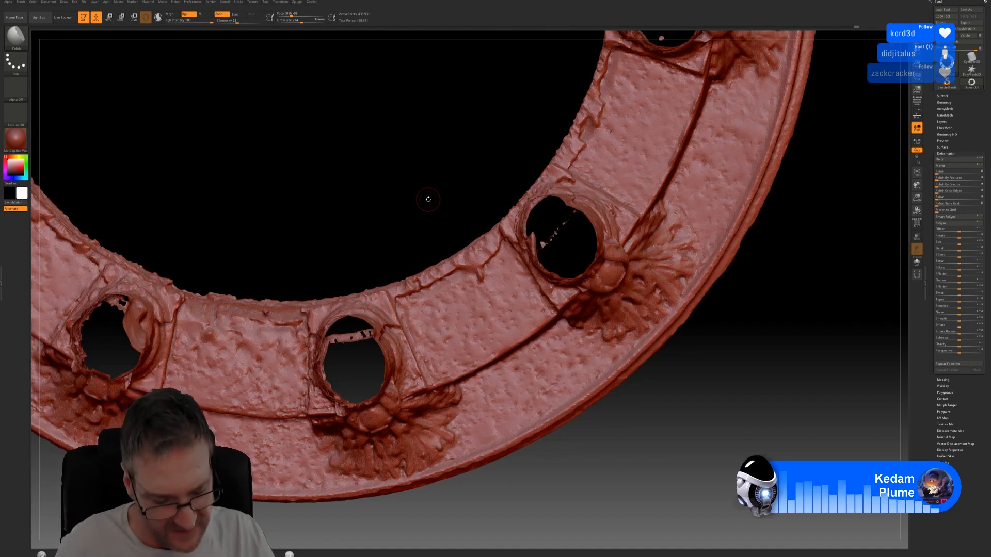
key(shift)
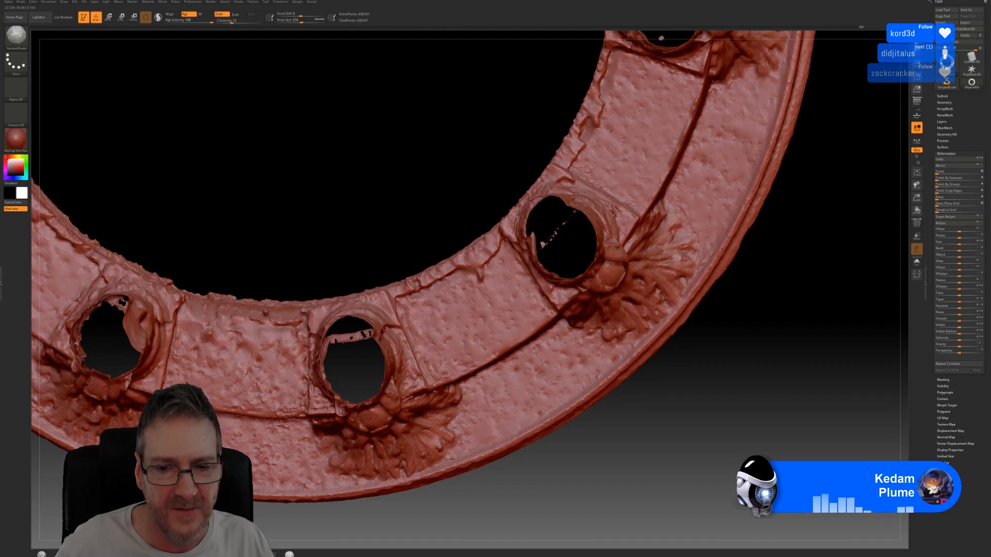
Smooth the remaining pitted underside panels between the capitals along the ring's lowest stretch and the curve beyond it.
alt+drag(560, 453, 715, 394)
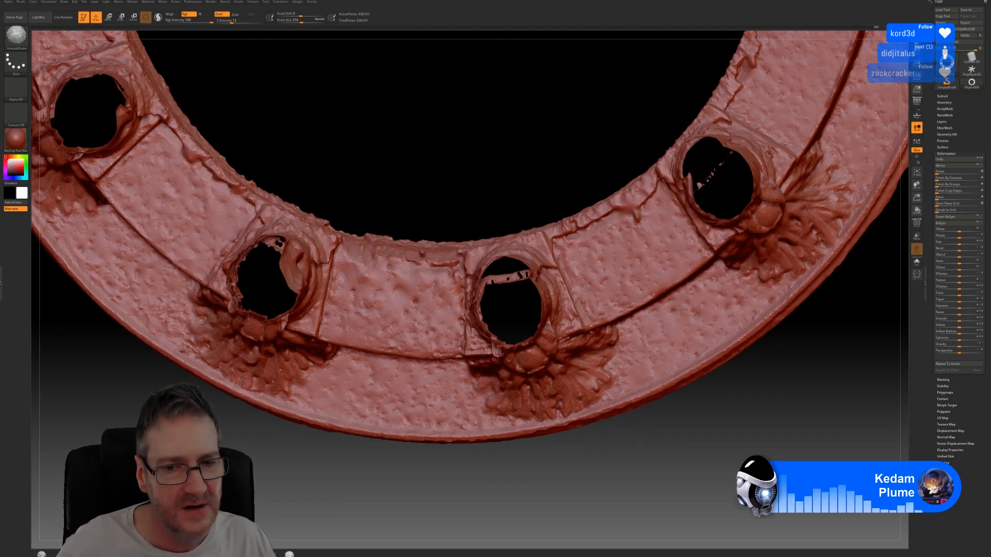
alt+drag(389, 172, 662, 228)
key(shift)
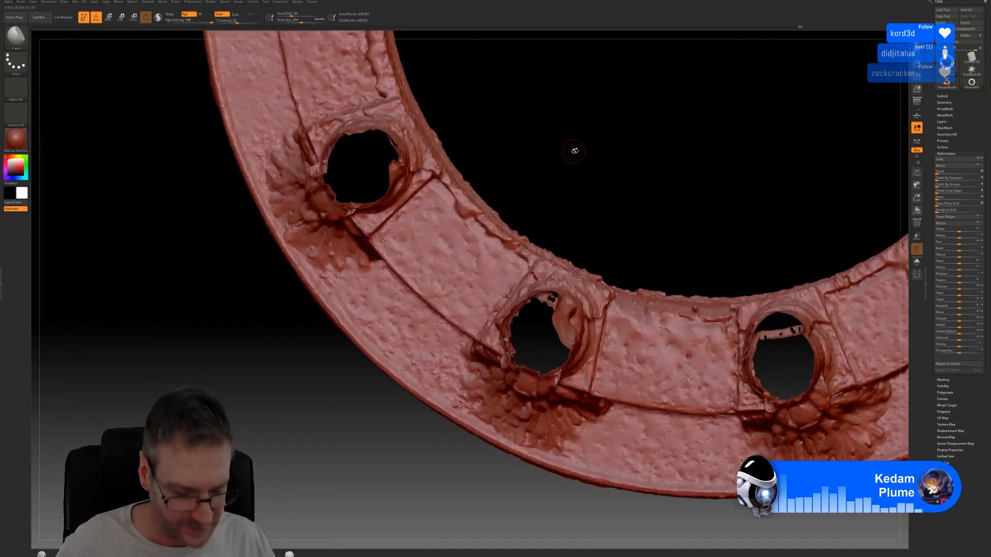
Examine the outer band, frieze panels and capitals all the way around the ring from several side angles.
drag(551, 137, 630, 367)
drag(593, 420, 585, 448)
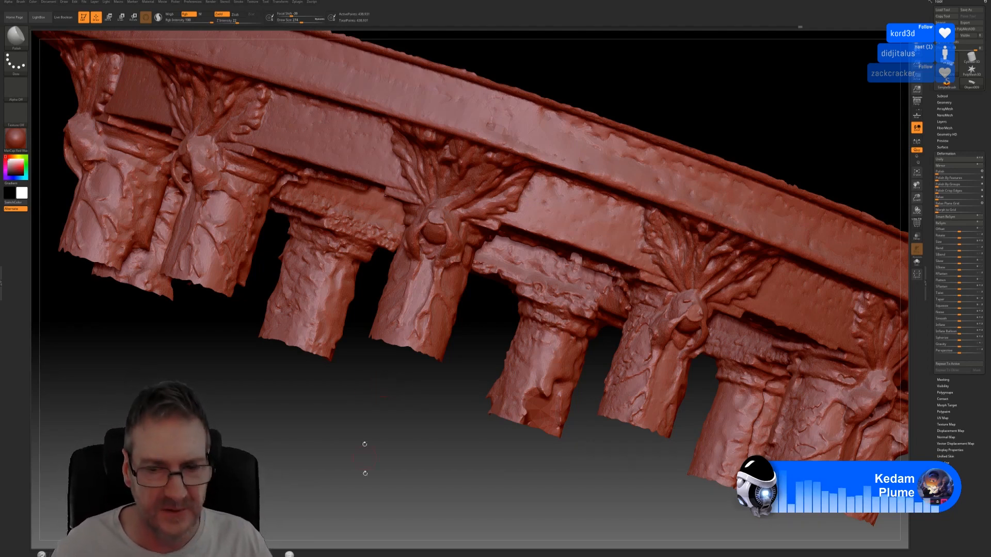
drag(420, 443, 414, 493)
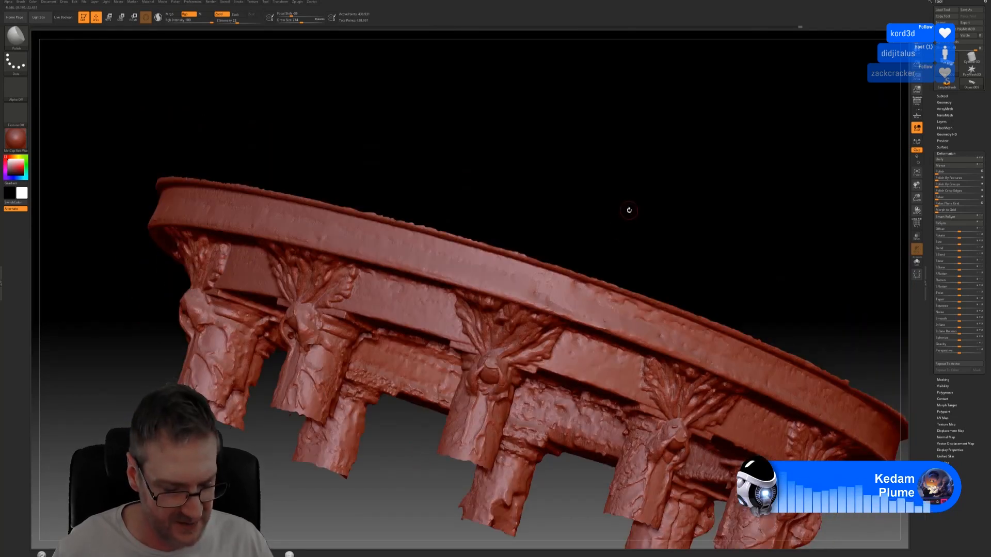
alt+drag(628, 209, 595, 124)
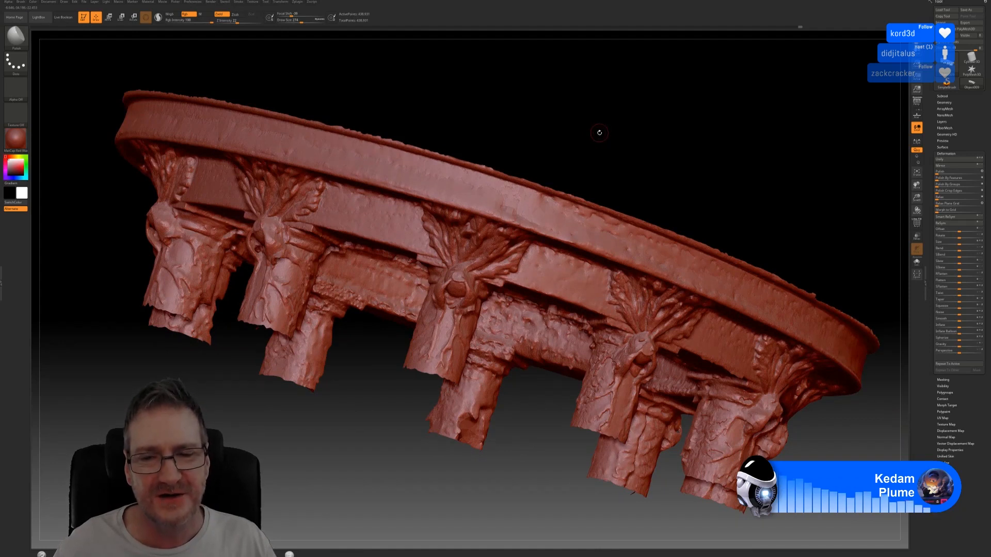
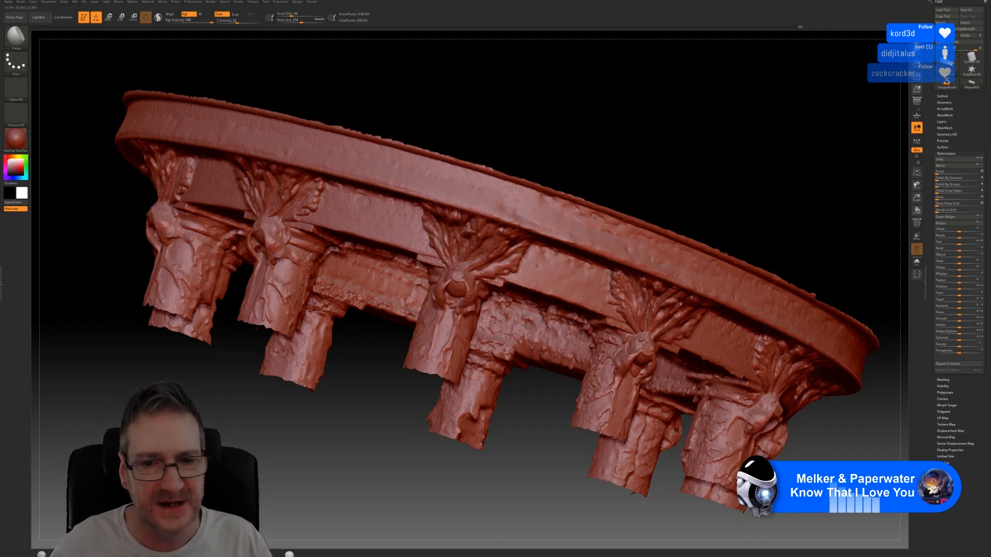
drag(593, 150, 568, 155)
key(shift)
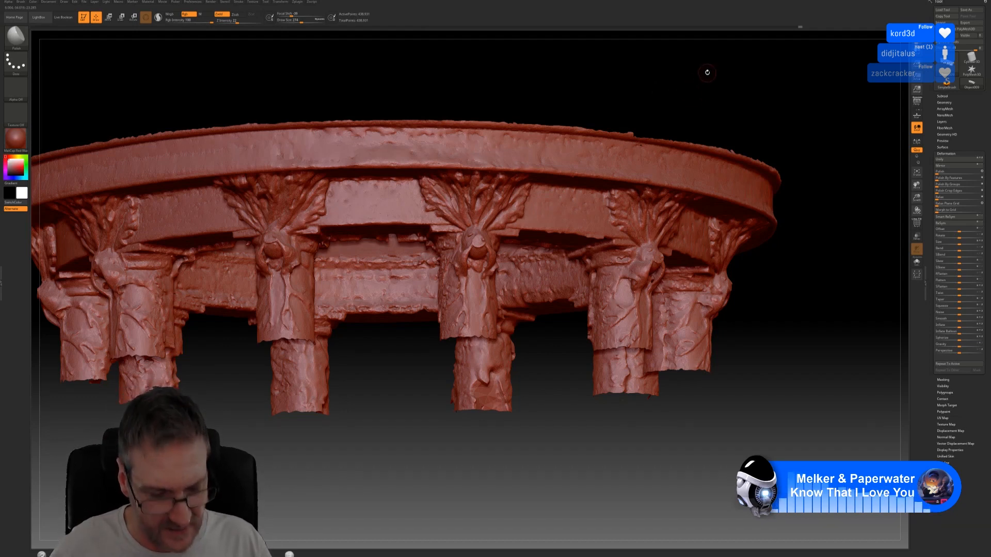
drag(721, 78, 692, 81)
drag(596, 104, 676, 94)
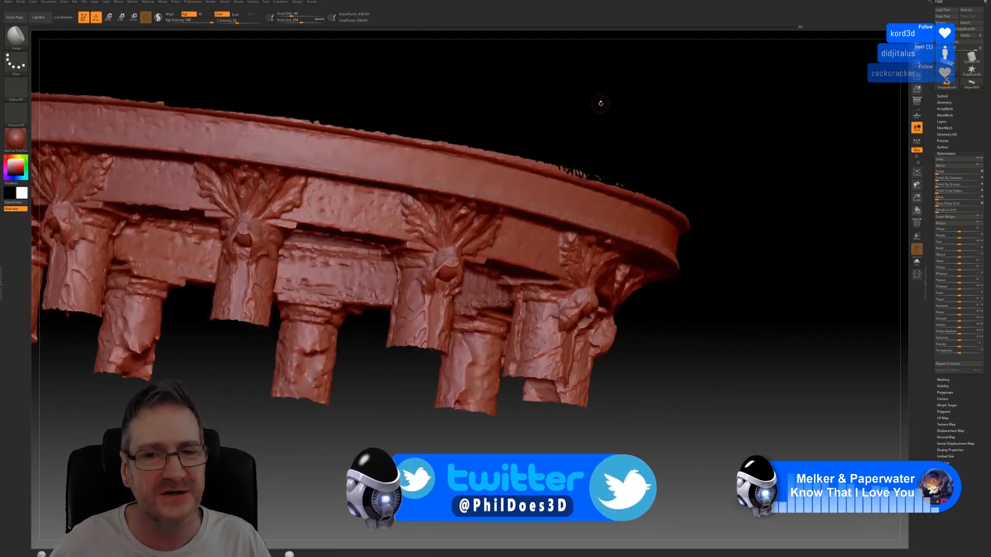
drag(601, 103, 727, 101)
mouse_move(650, 103)
mouse_down()
mouse_move(654, 93)
mouse_move(685, 103)
mouse_move(675, 105)
mouse_move(711, 134)
mouse_move(611, 108)
mouse_move(610, 118)
mouse_up()
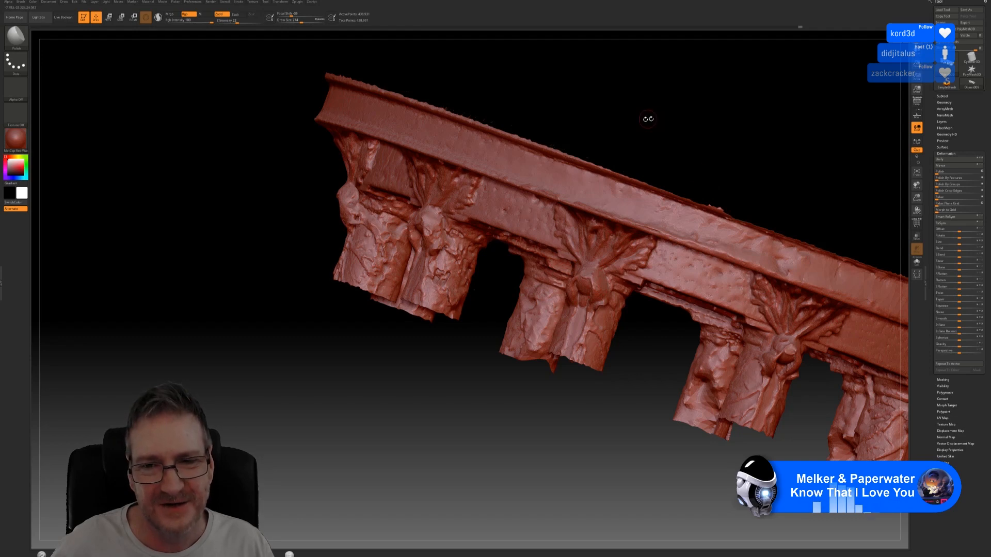
drag(646, 117, 587, 191)
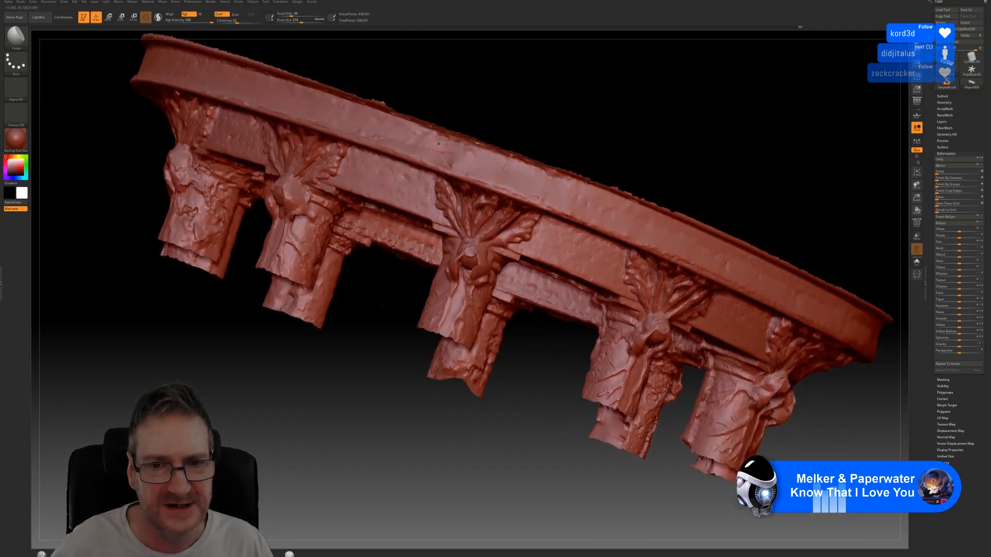
drag(616, 136, 574, 205)
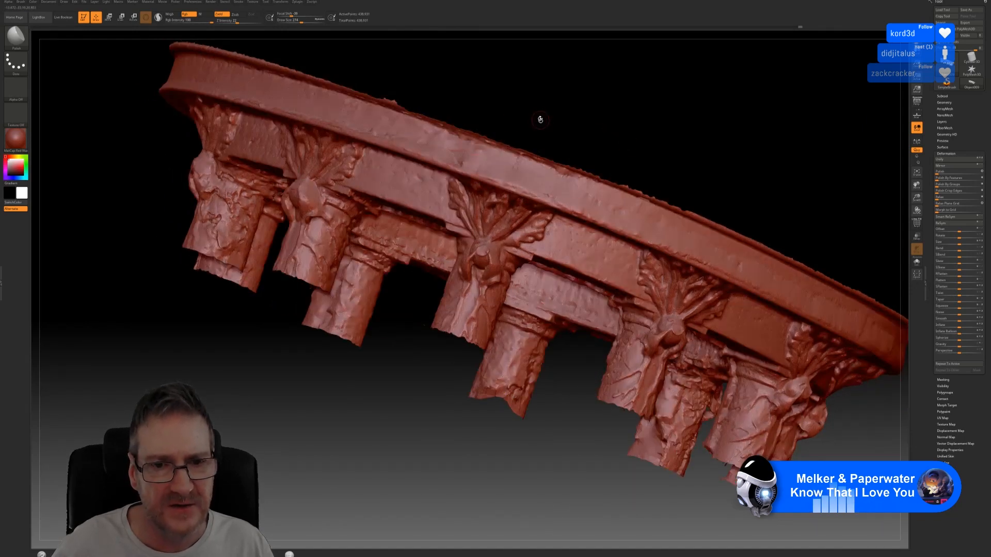
drag(540, 120, 520, 131)
Bring the ring's inner wall into close view and smooth the bumpy surface above the columns.
alt+right_drag(520, 132, 530, 254)
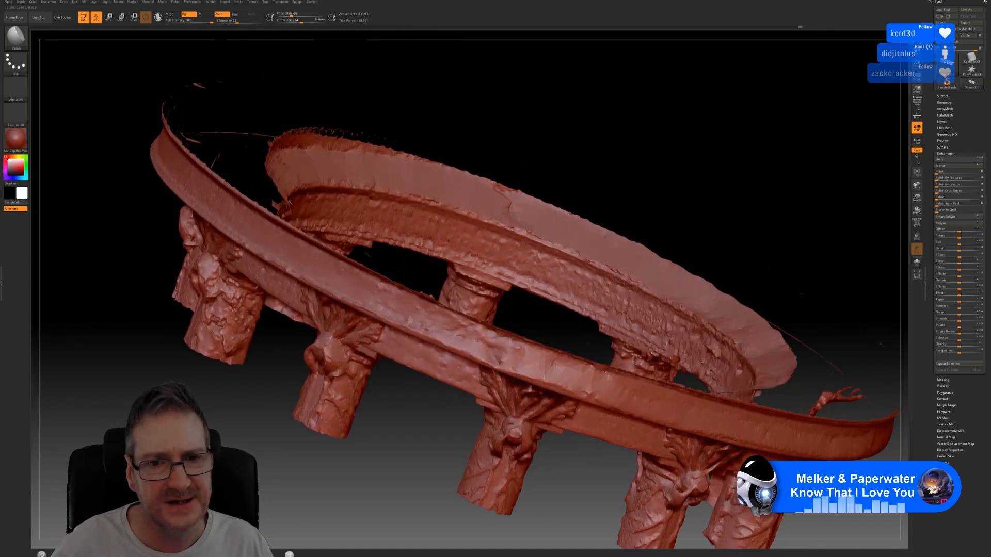
right_drag(419, 219, 397, 269)
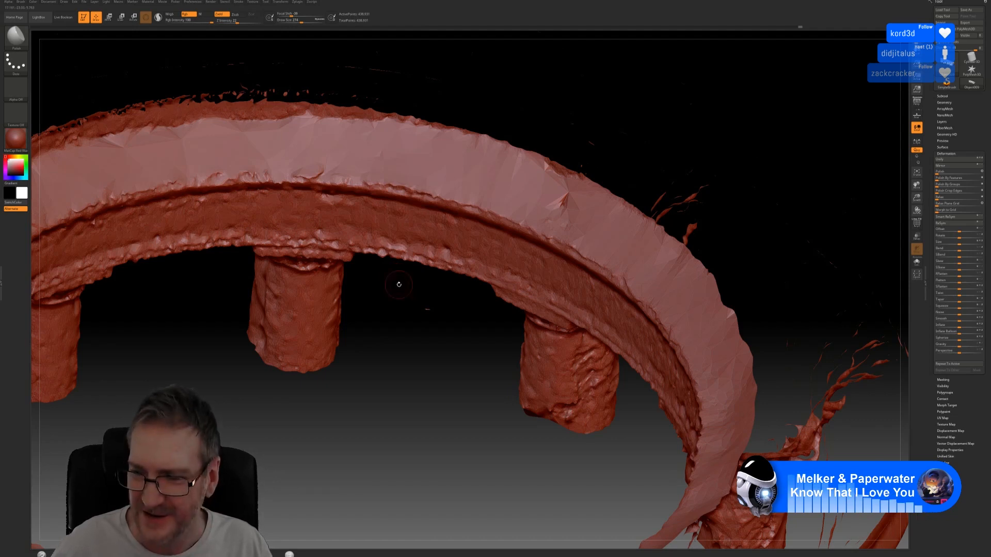
drag(424, 343, 428, 330)
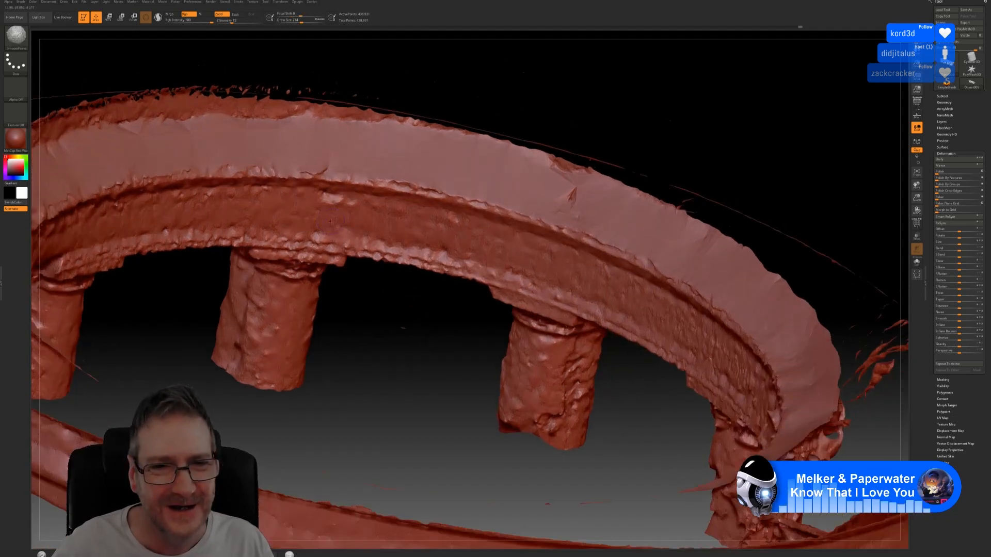
shift+drag(343, 210, 331, 203)
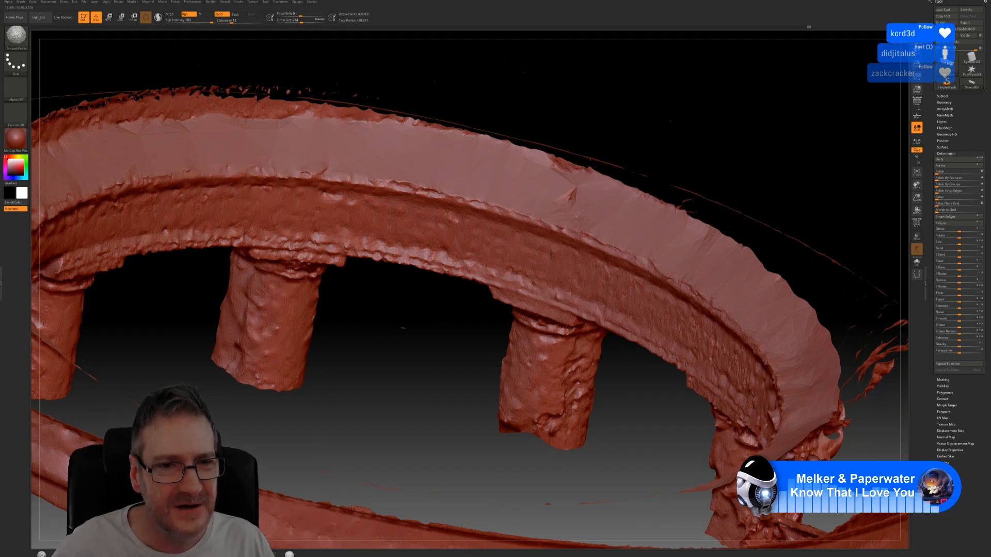
shift+drag(379, 181, 479, 207)
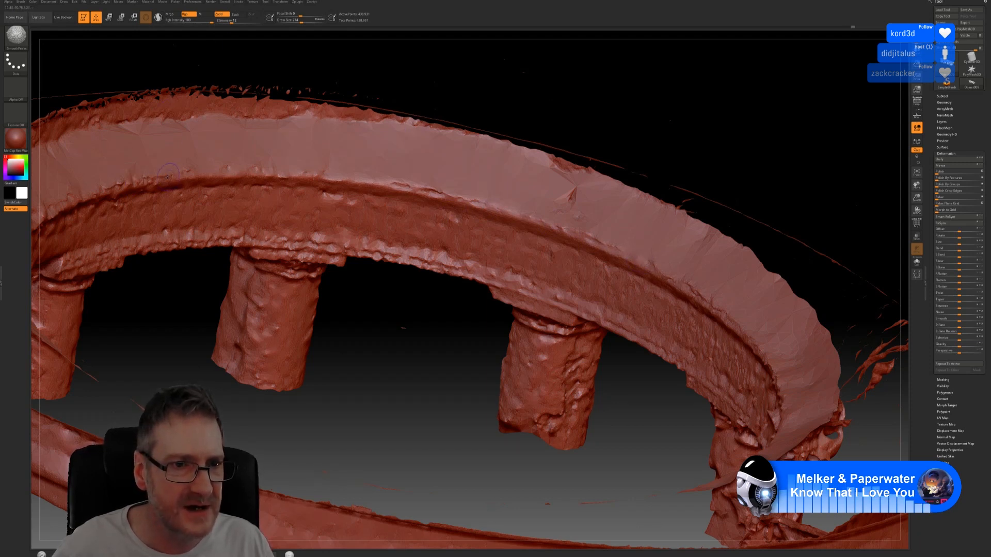
Select the Polish brush and flatten and smooth the inner wall between the two nearest columns.
key(b)
key(p)
key(o)
mouse_move(365, 299)
mouse_down()
mouse_move(374, 314)
mouse_move(393, 281)
mouse_up()
key(shift)
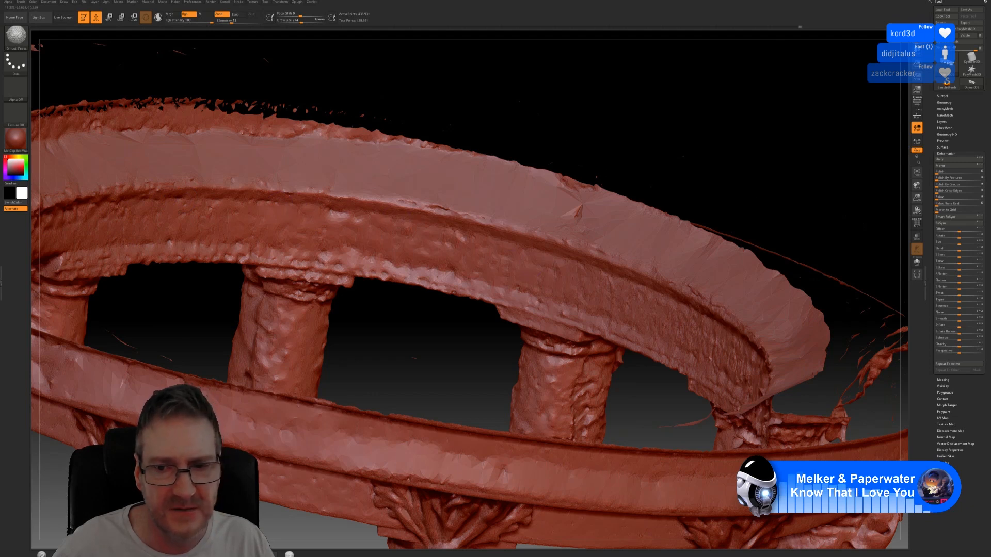
key(shift)
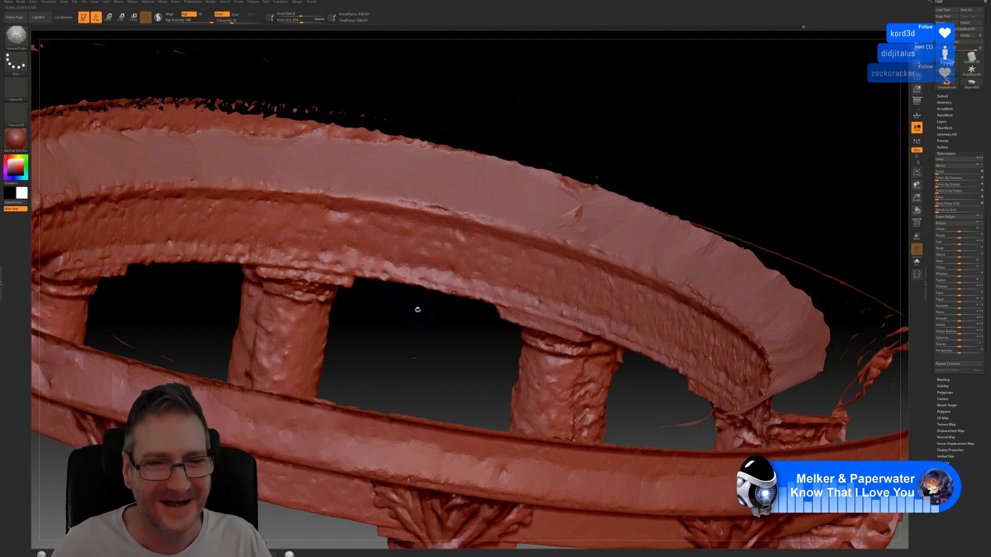
Smooth the next stretch of the inner wall above the columns, checking it from the inside and the outside.
shift+drag(417, 310, 406, 308)
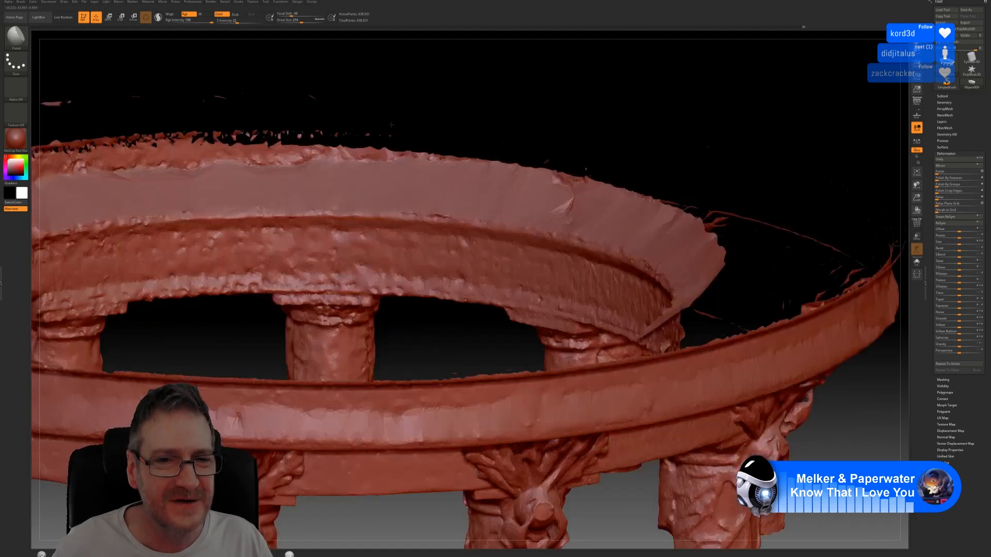
mouse_move(388, 112)
mouse_down()
mouse_move(387, 126)
mouse_move(709, 122)
mouse_up()
shift+drag(478, 202, 361, 217)
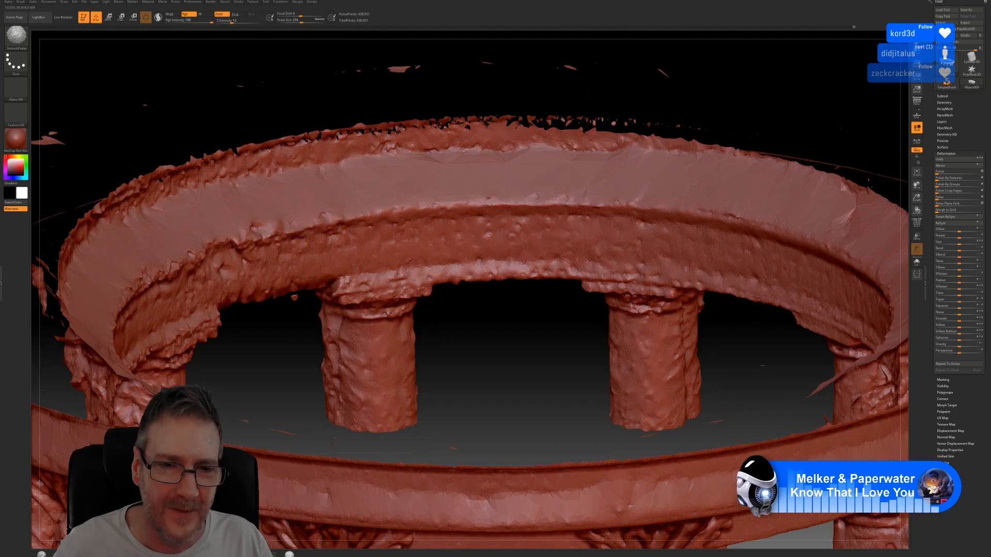
drag(452, 323, 310, 217)
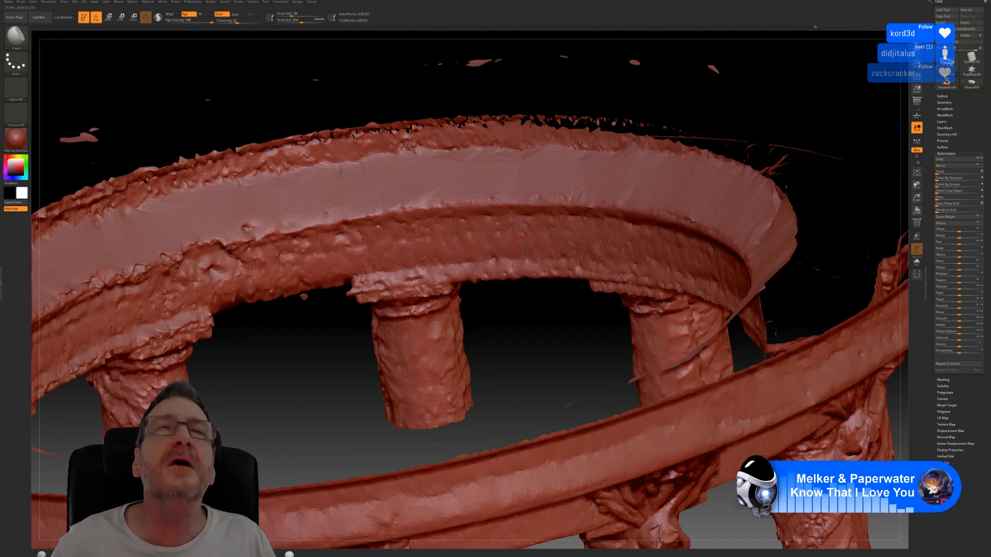
mouse_move(554, 318)
mouse_down()
mouse_move(426, 339)
mouse_move(457, 344)
mouse_up()
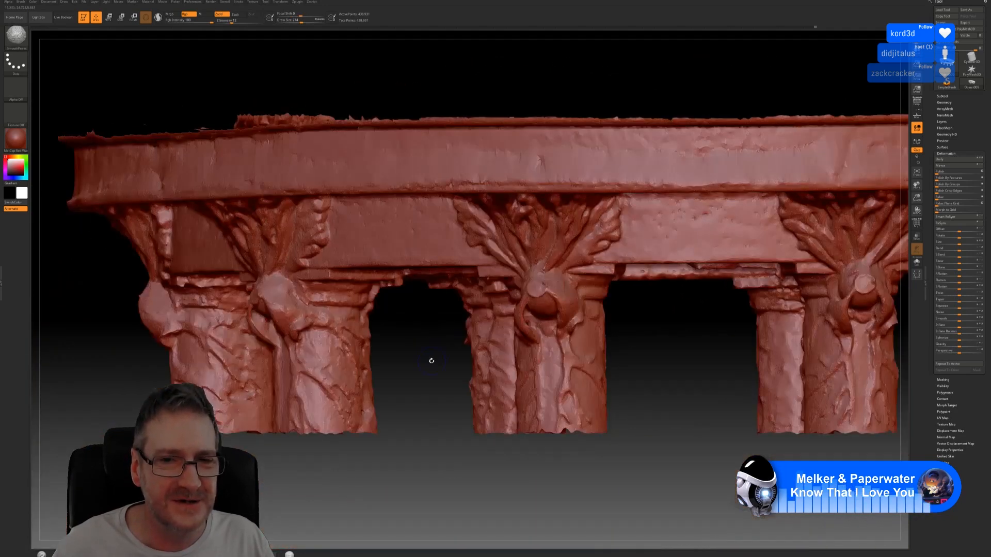
Flatten and smooth the bumpy inner wall between the columns on the far side of the ring with the Polish brush.
drag(429, 376, 394, 208)
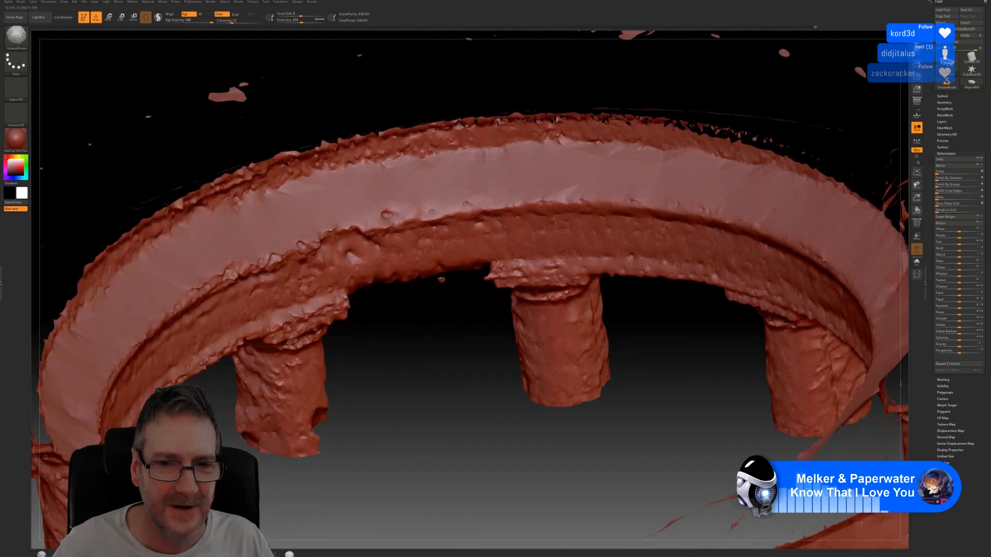
mouse_move(454, 331)
mouse_down()
mouse_move(445, 324)
mouse_move(451, 338)
mouse_move(463, 287)
mouse_up()
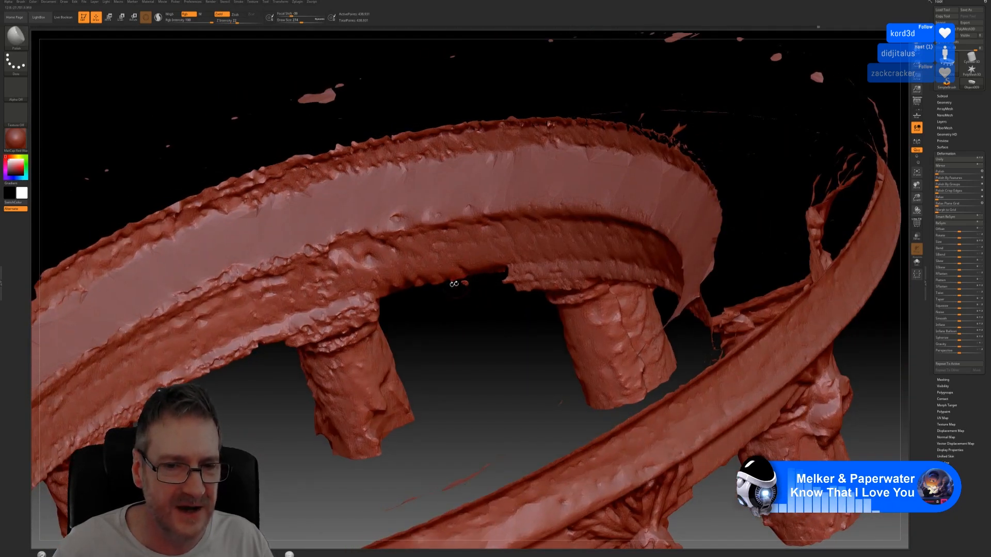
key(shift)
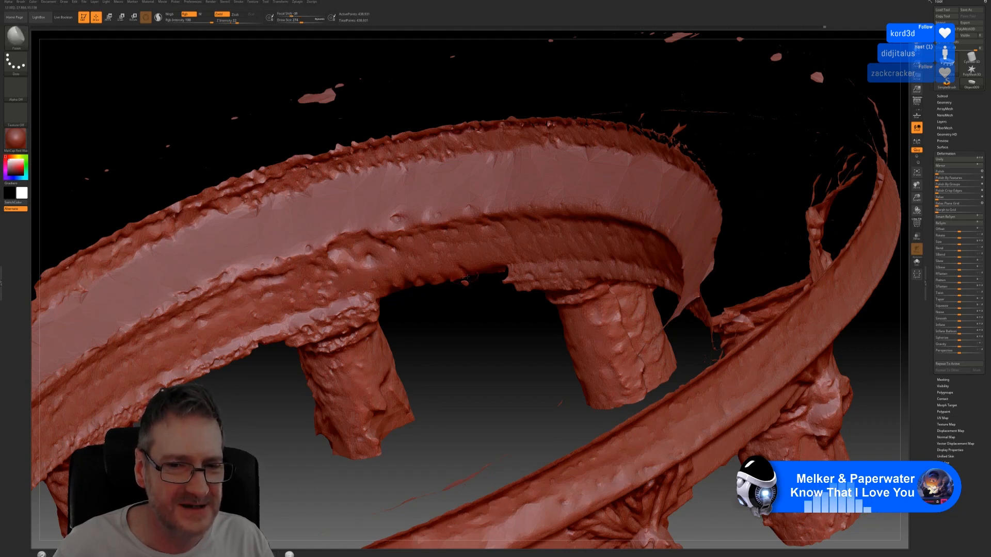
key(shift)
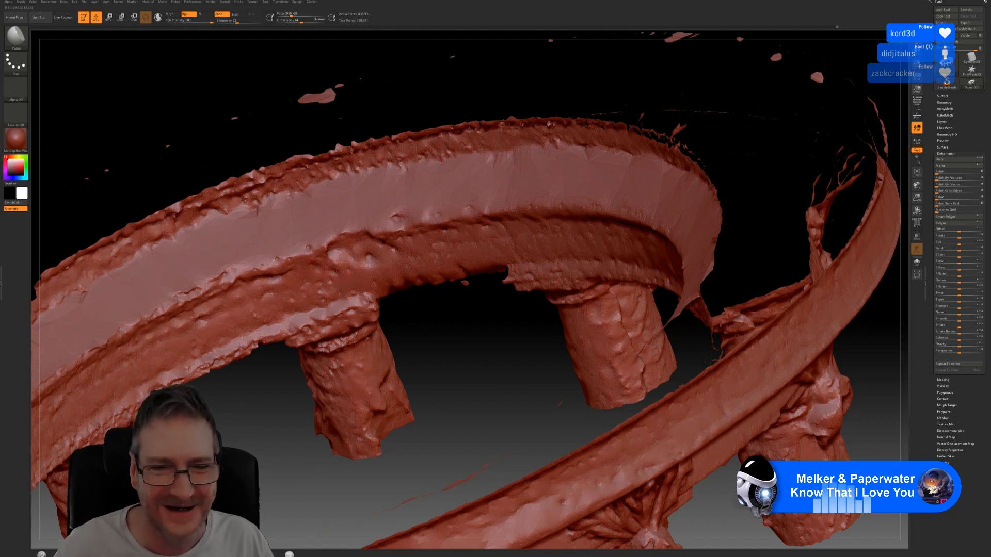
Smooth the lumpy inner wall and the rough ledge directly above the next column along the ring.
mouse_move(465, 335)
alt+mouse_down()
mouse_move(610, 321)
mouse_move(662, 293)
alt+mouse_up()
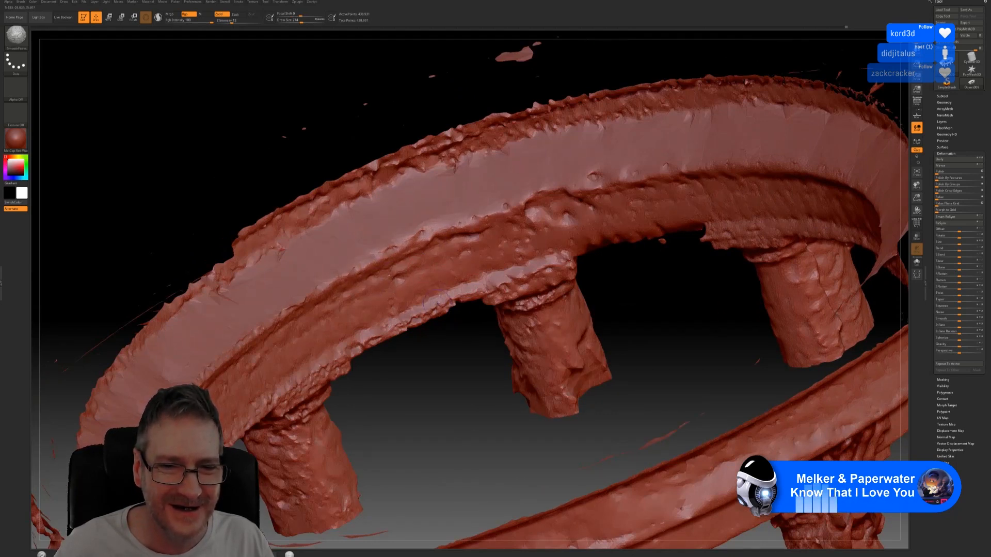
mouse_move(464, 363)
mouse_down()
mouse_move(403, 269)
mouse_move(422, 311)
mouse_move(522, 335)
mouse_up()
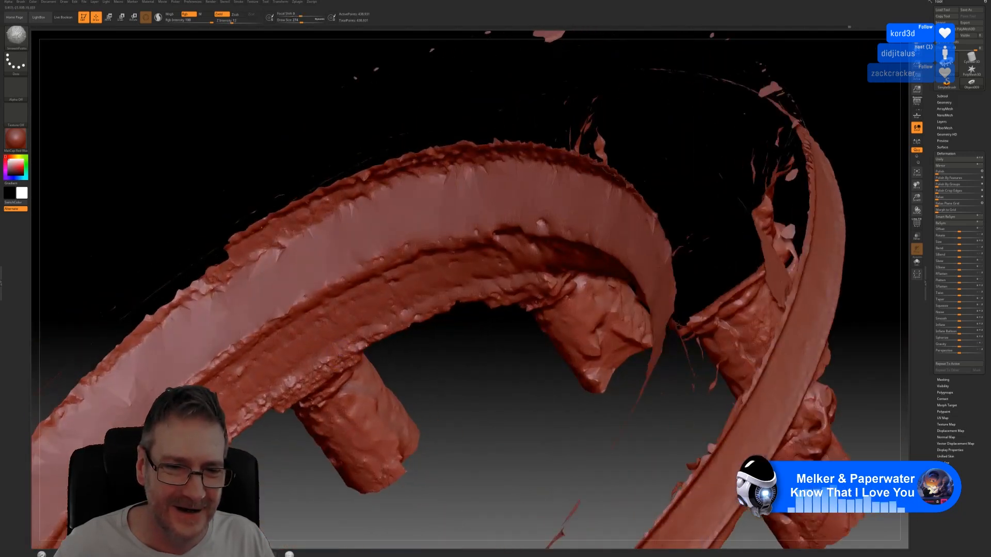
shift+drag(372, 341, 331, 304)
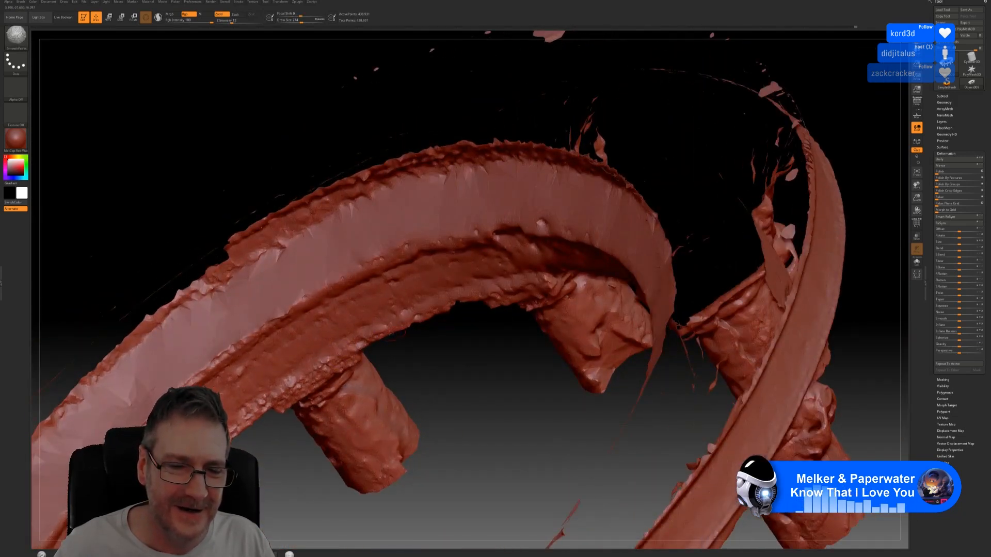
alt+drag(391, 333, 518, 244)
shift+drag(373, 249, 343, 272)
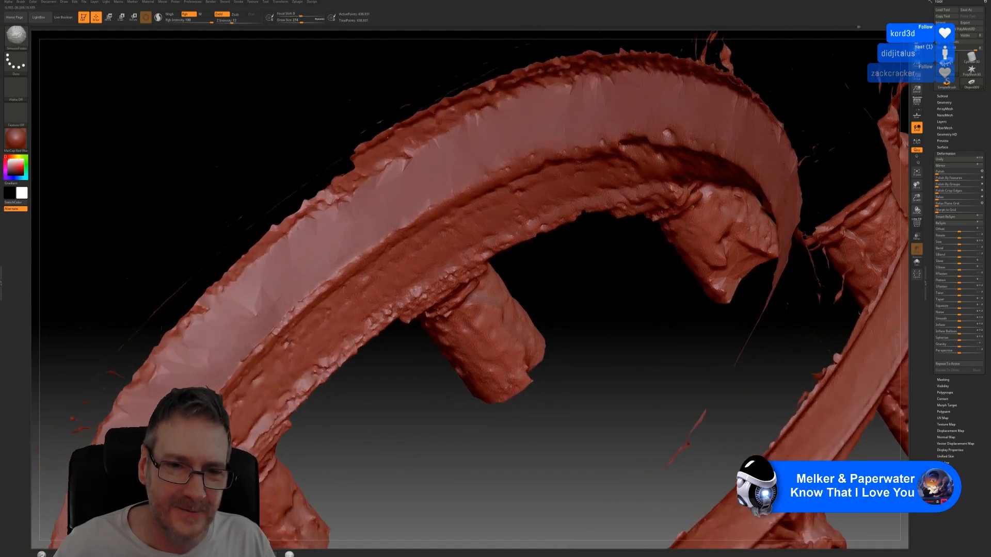
shift+drag(454, 270, 483, 258)
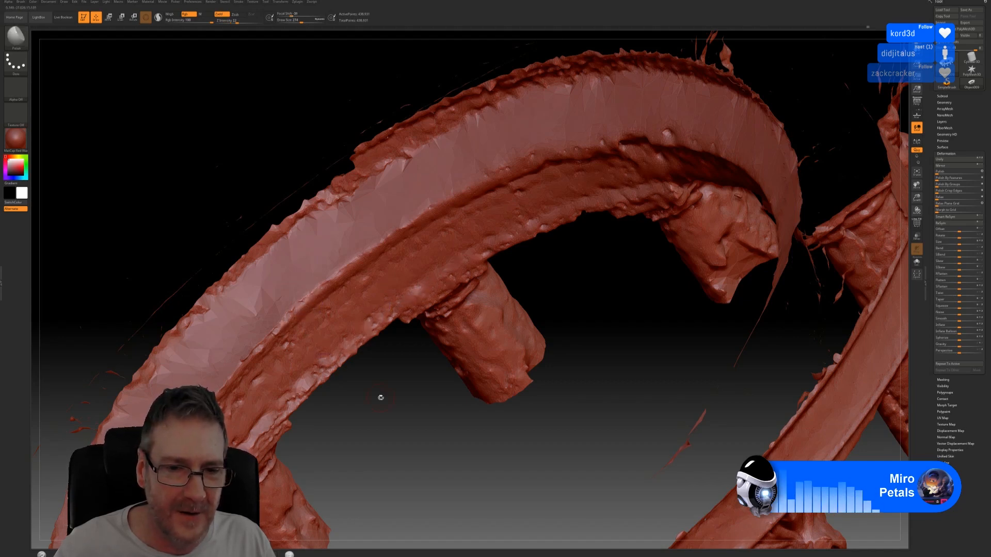
Continue around the ring and smooth the small bumps on the inner wall between the next two columns.
mouse_move(381, 398)
alt+mouse_down()
mouse_move(438, 323)
mouse_move(361, 289)
mouse_move(351, 295)
alt+mouse_up()
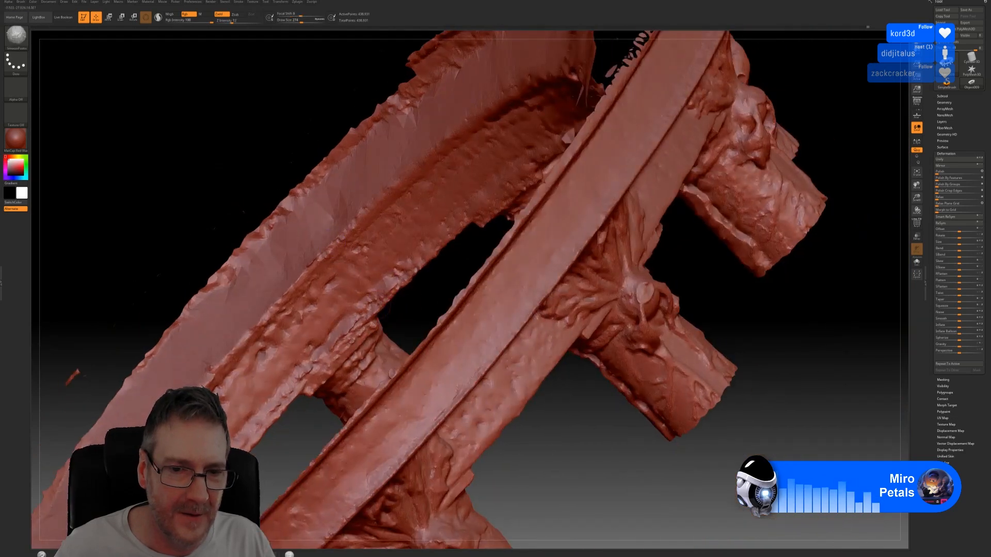
drag(330, 129, 393, 278)
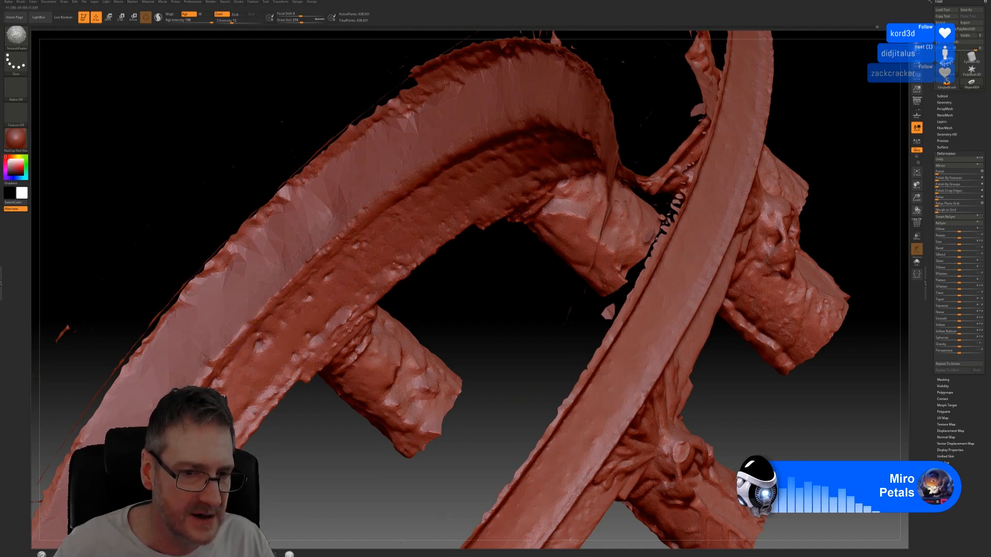
mouse_move(311, 454)
alt+mouse_down()
mouse_move(525, 337)
mouse_move(423, 336)
mouse_move(524, 337)
alt+mouse_up()
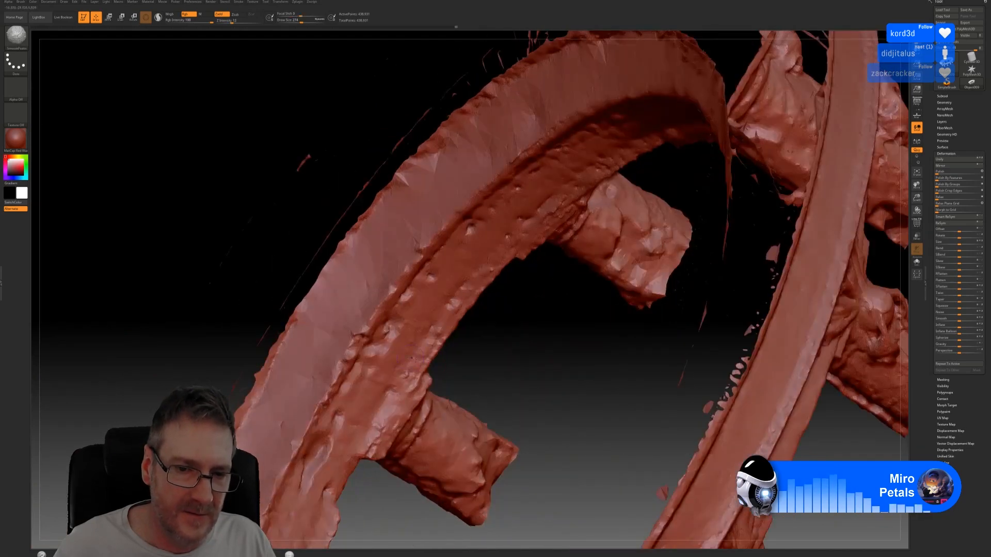
shift+drag(369, 326, 350, 348)
shift+drag(432, 356, 451, 332)
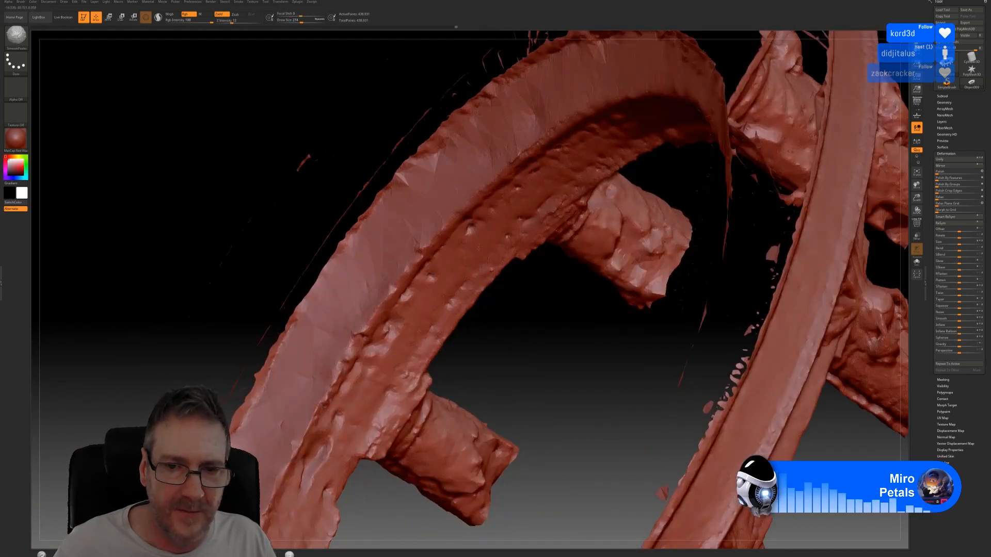
alt+drag(517, 335, 569, 280)
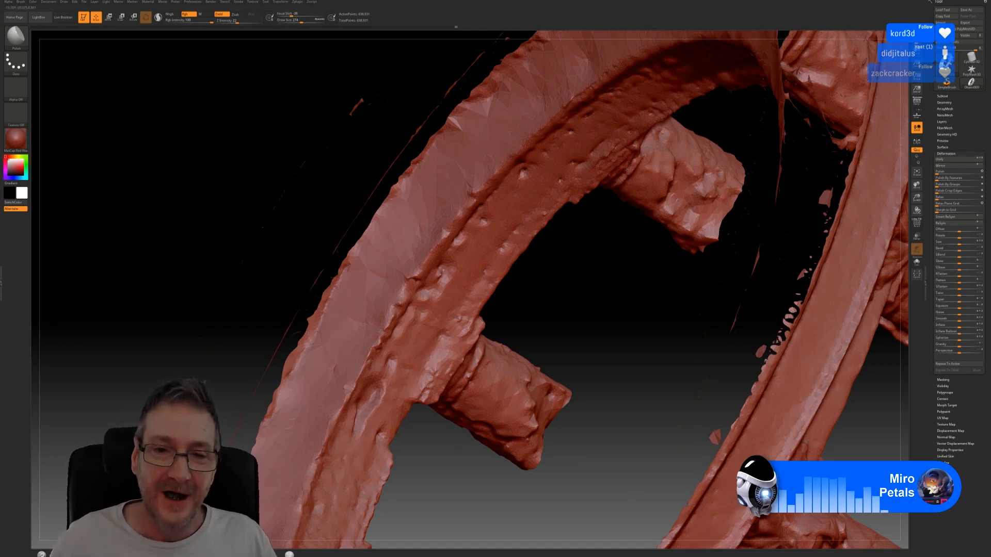
key(shift)
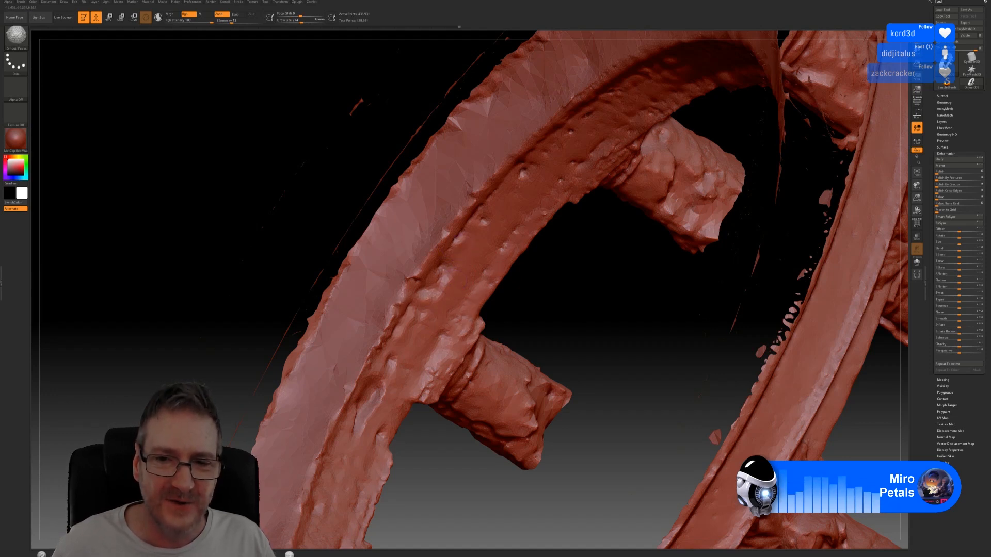
Check the ring from outside and inside and smooth the uneven inner wall approaching the next column.
mouse_move(542, 279)
mouse_down()
mouse_move(585, 337)
mouse_move(681, 308)
mouse_up()
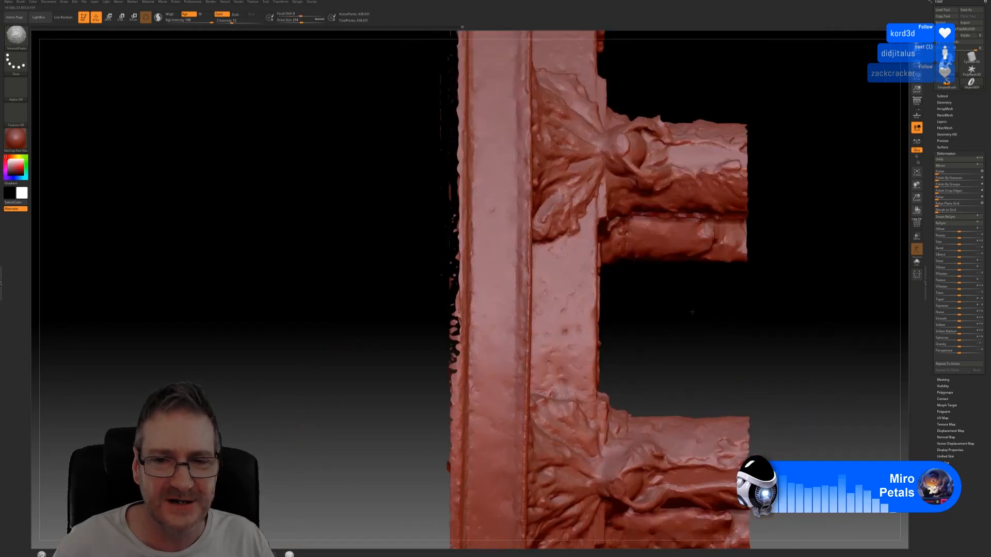
mouse_move(774, 213)
mouse_down()
mouse_move(575, 284)
mouse_move(606, 217)
mouse_up()
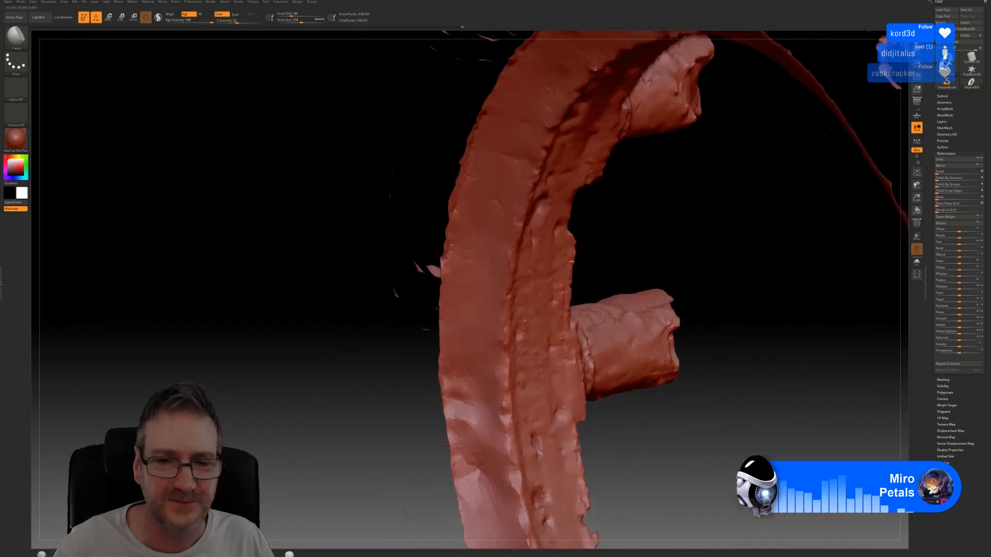
drag(313, 332, 246, 259)
alt+drag(649, 216, 551, 210)
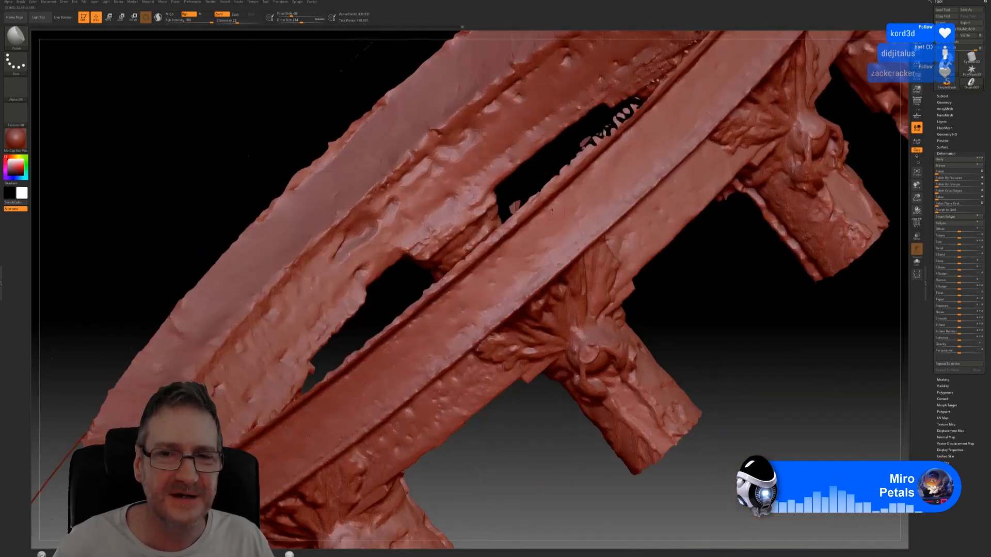
drag(723, 333, 759, 367)
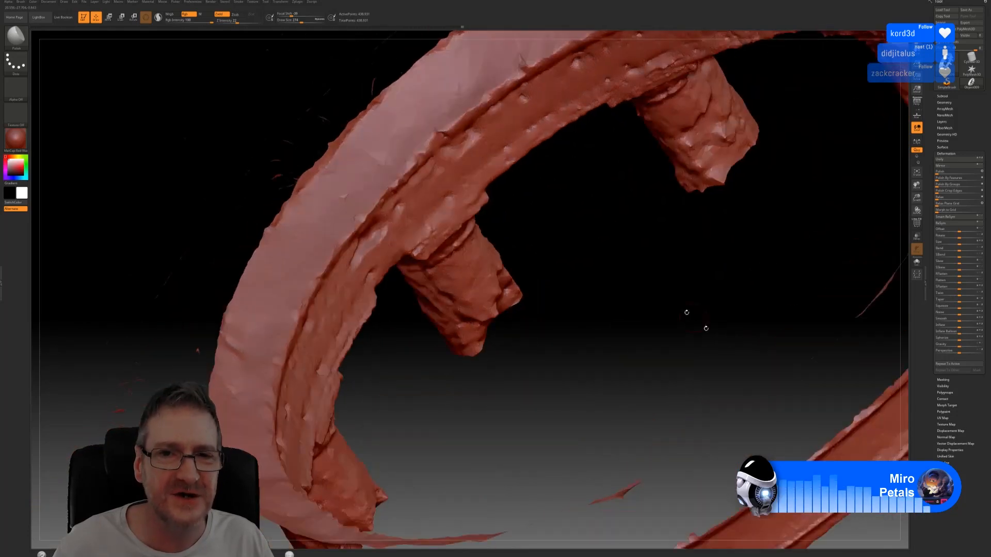
alt+drag(633, 232, 647, 257)
key(shift)
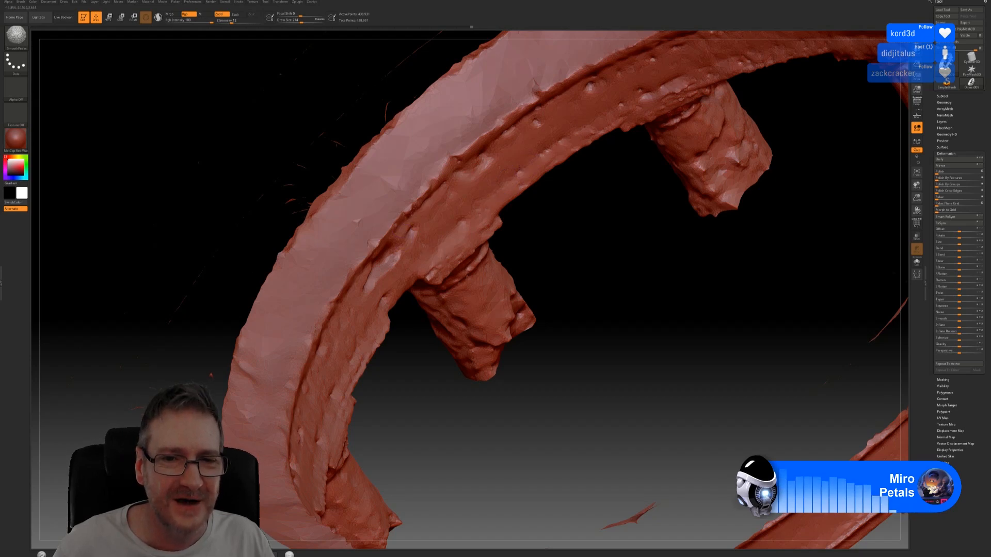
Polish and smooth the inner wall on both sides of the following column, around its small pits.
mouse_move(618, 265)
mouse_down()
mouse_move(627, 290)
mouse_move(614, 312)
mouse_move(630, 345)
mouse_up()
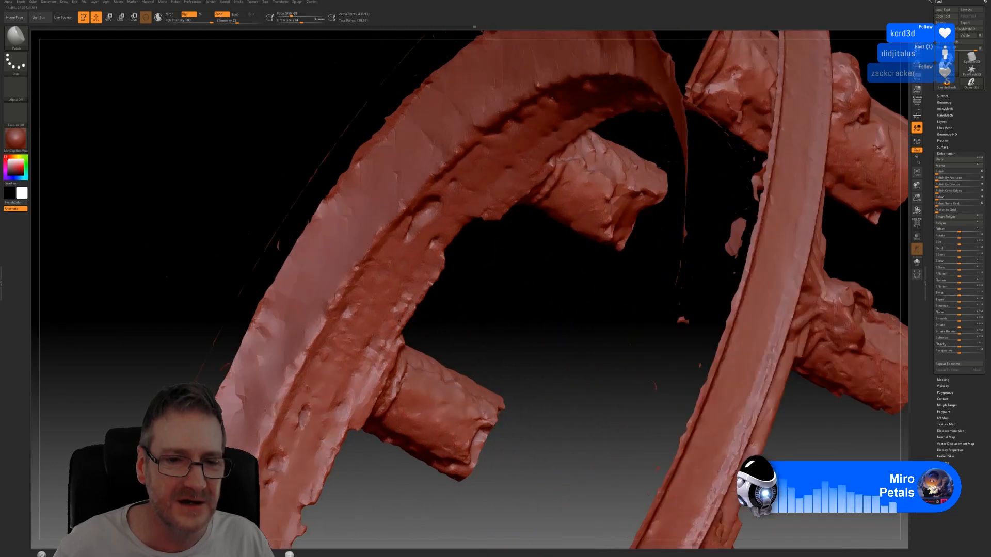
key(shift)
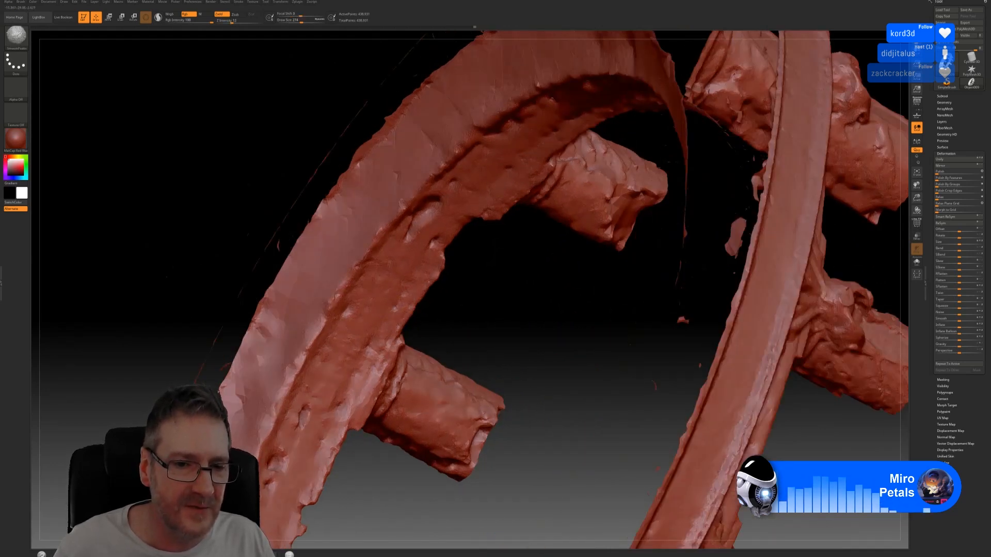
drag(524, 313, 632, 206)
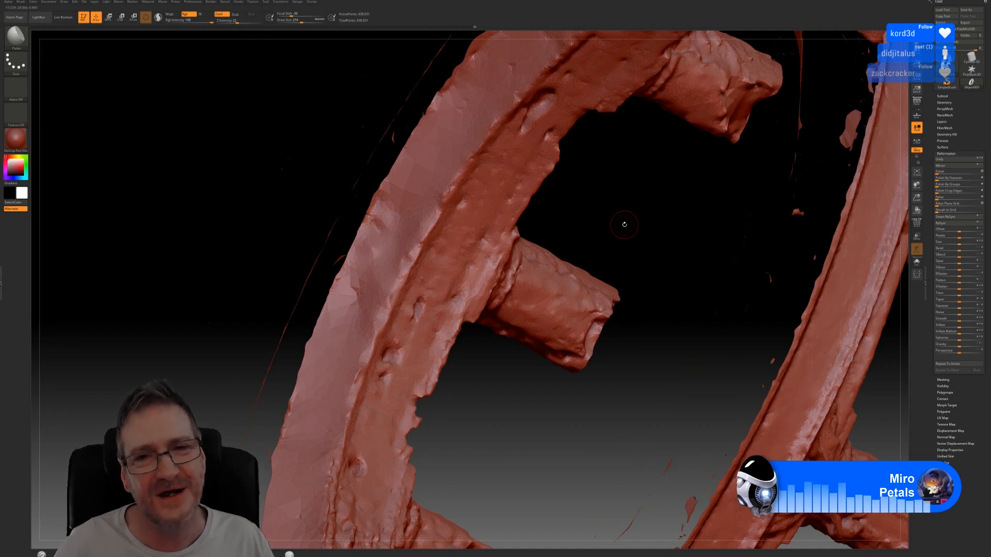
key(shift)
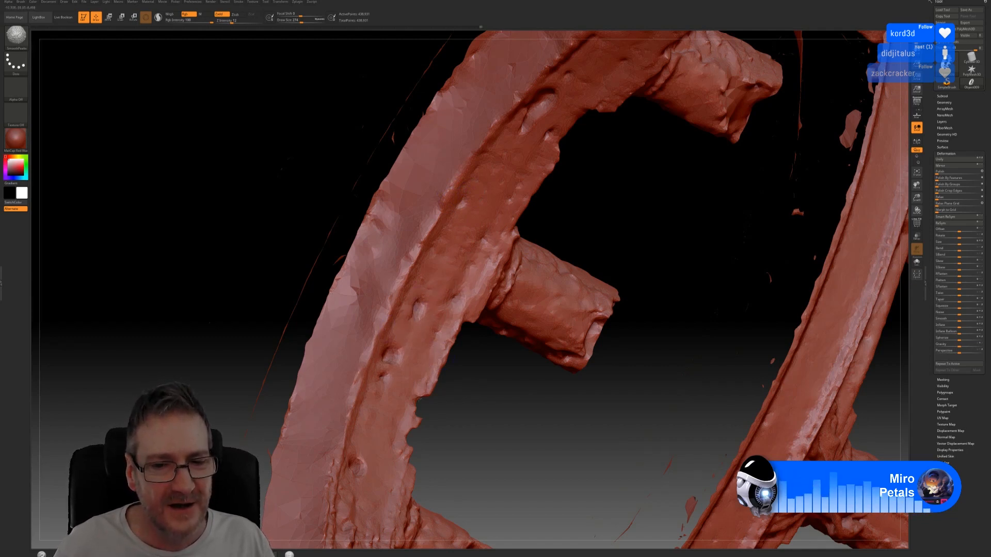
Smooth the heavily pitted, rough stretch of inner wall between the next two columns.
mouse_move(235, 278)
alt+mouse_down()
mouse_move(317, 196)
mouse_move(303, 223)
alt+mouse_up()
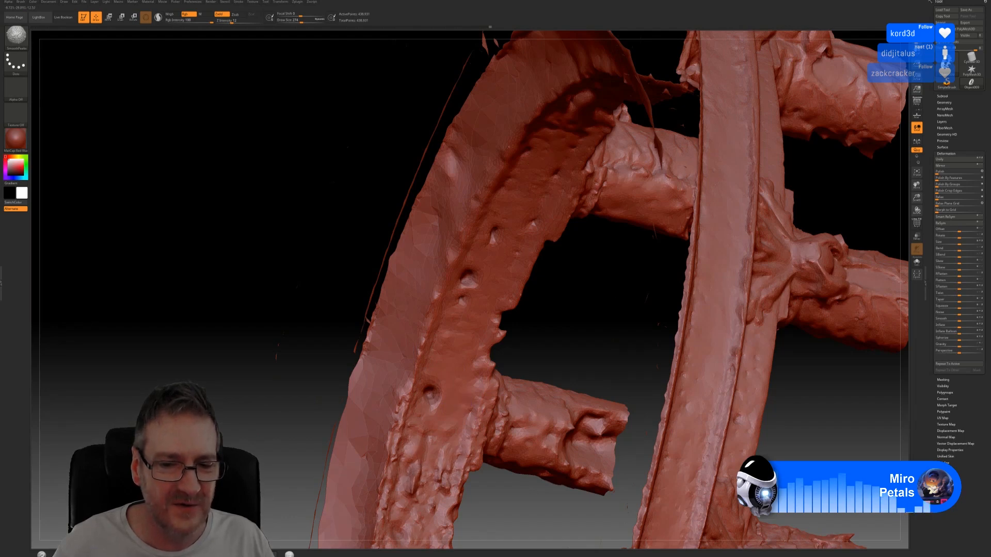
alt+drag(543, 319, 669, 106)
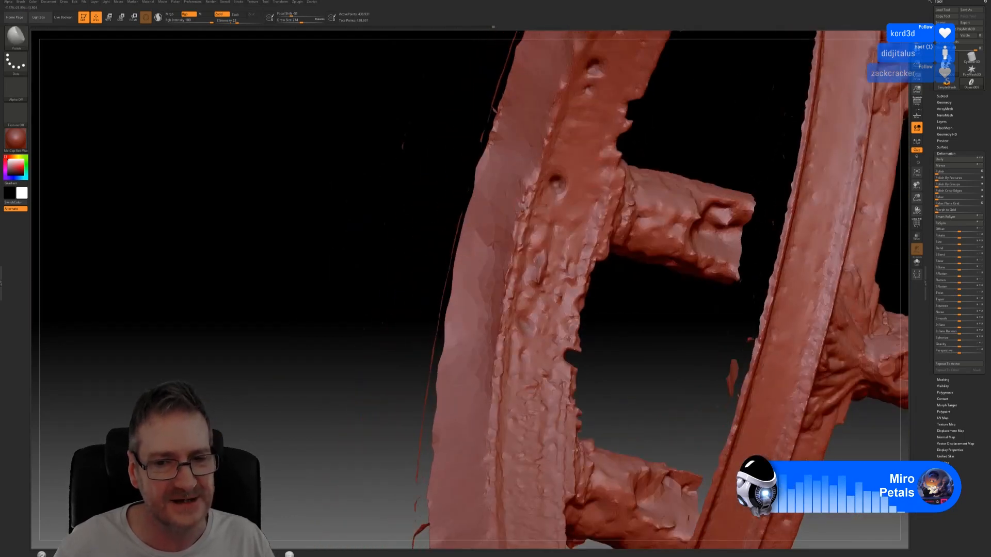
mouse_move(394, 235)
shift+mouse_down()
mouse_move(357, 244)
mouse_move(621, 256)
shift+mouse_up()
key(shift)
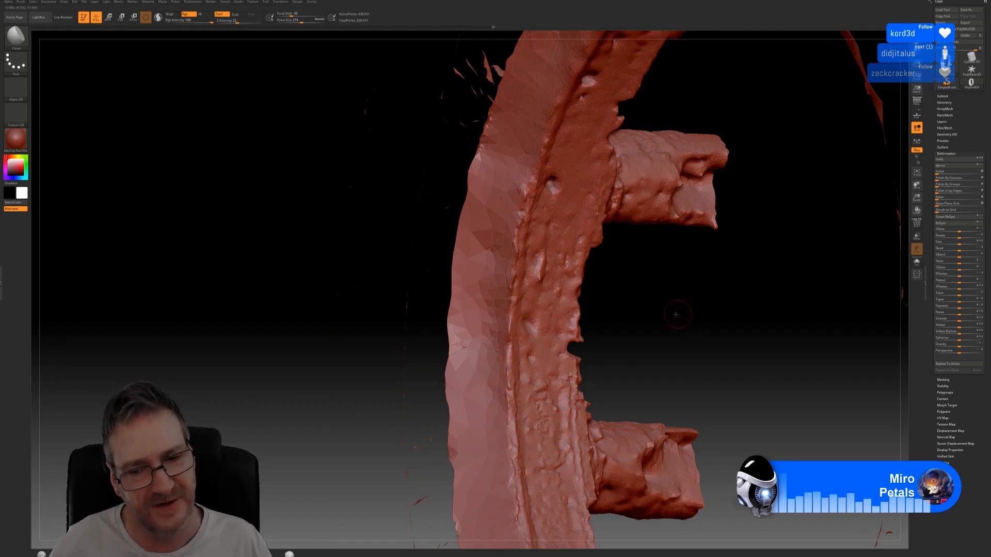
Smooth the remaining bumpy inner wall past the notched lower edge, working toward the next column.
drag(677, 314, 611, 321)
drag(336, 259, 356, 302)
key(shift)
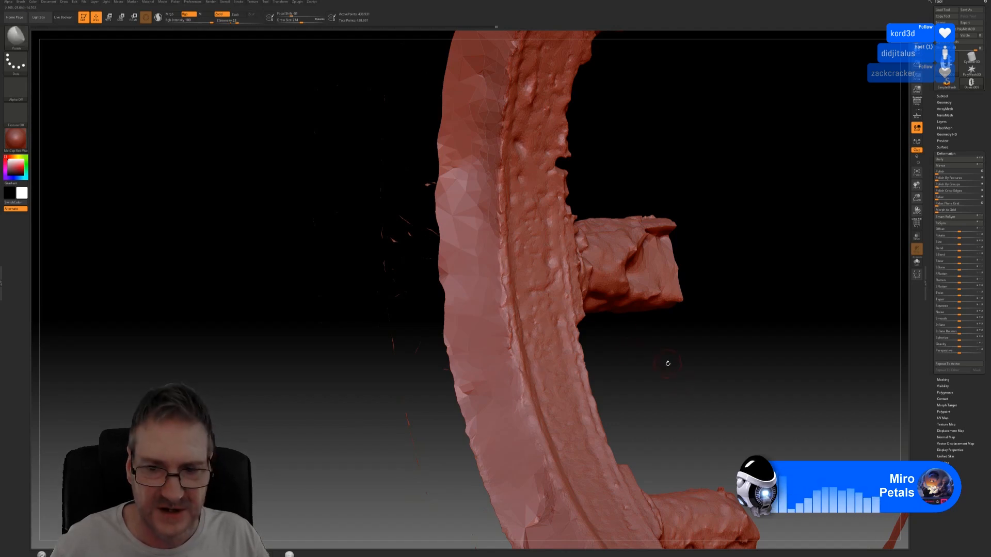
mouse_move(668, 362)
mouse_down()
mouse_move(712, 242)
mouse_move(685, 265)
mouse_move(685, 293)
mouse_up()
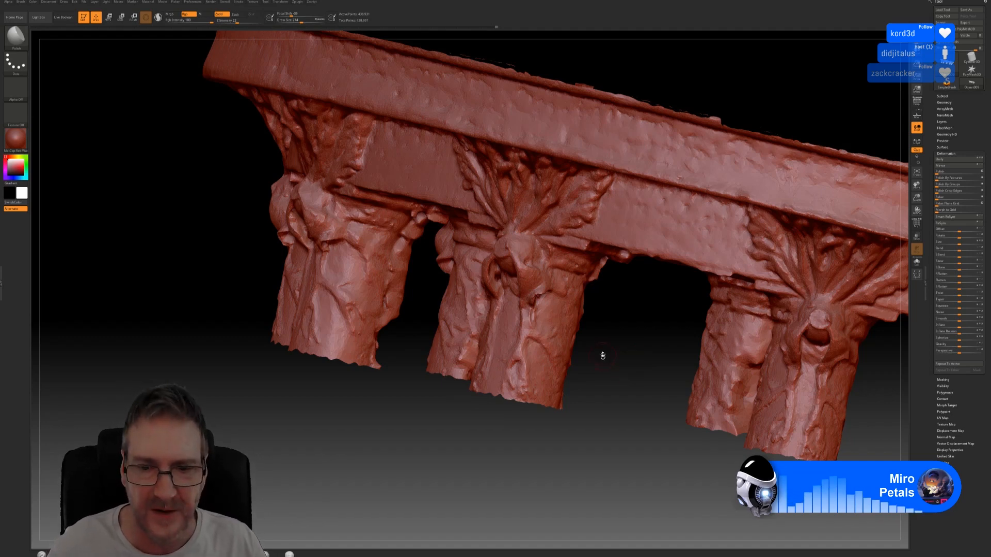
Examine the capitals, underside panels and inner wall from the side and below around the ring.
drag(603, 355, 616, 344)
drag(634, 393, 664, 393)
key(shift)
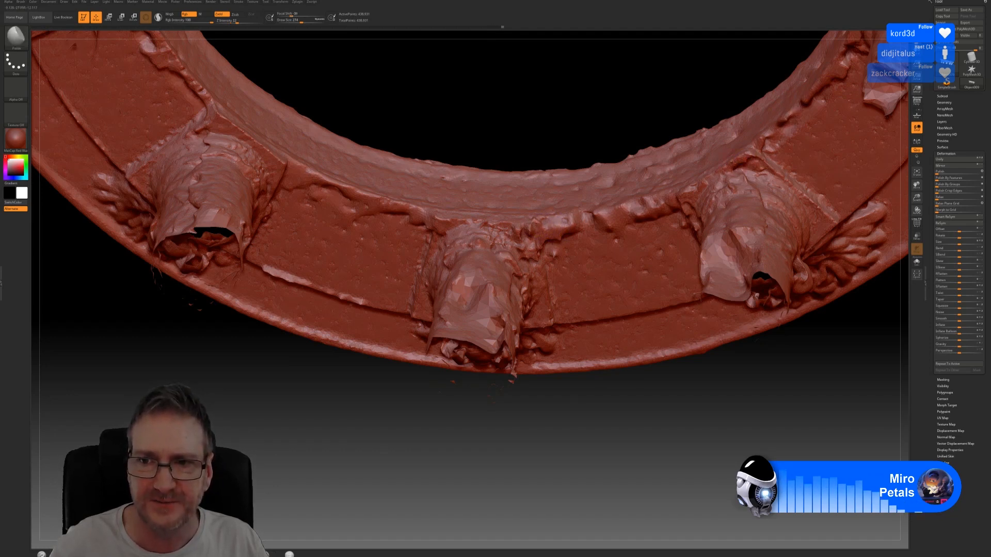
alt+right_drag(808, 102, 618, 223)
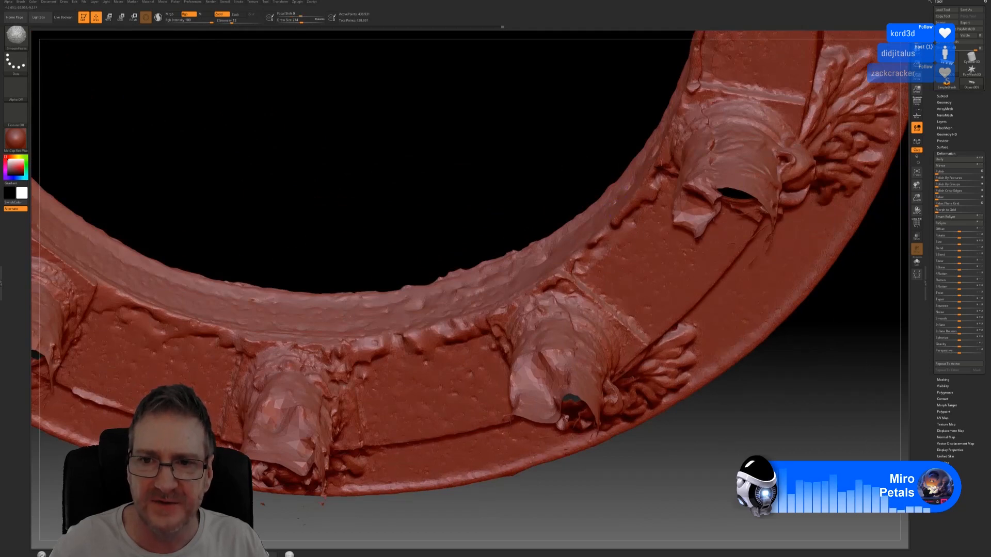
mouse_move(631, 110)
mouse_down()
mouse_move(621, 205)
mouse_move(573, 217)
mouse_move(565, 238)
mouse_up()
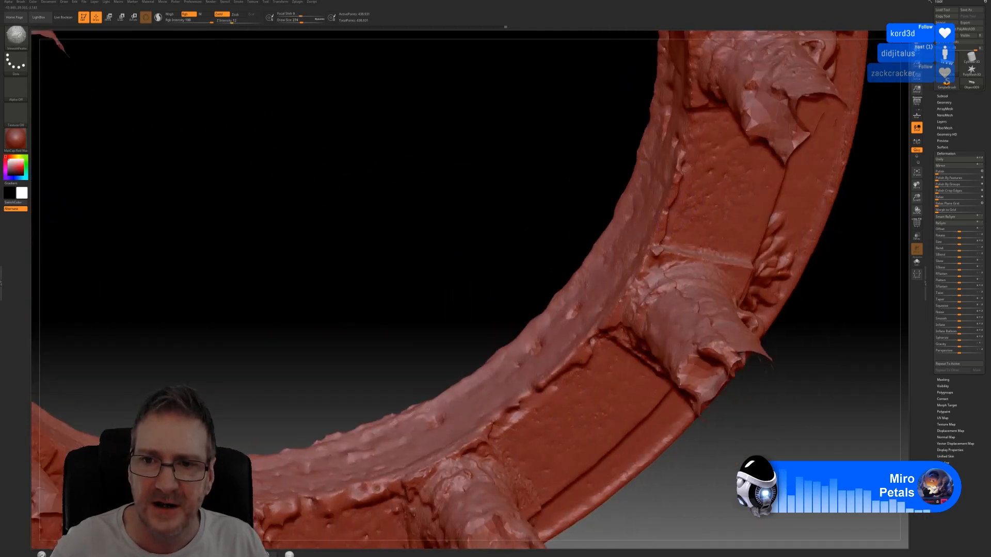
mouse_move(597, 111)
mouse_down()
mouse_move(516, 369)
mouse_move(535, 217)
mouse_move(519, 223)
mouse_up()
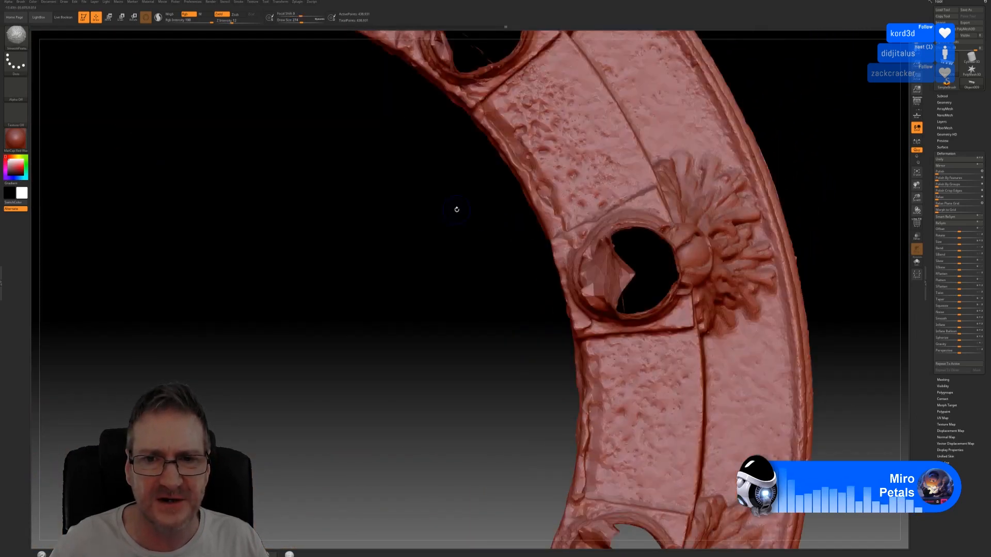
drag(457, 209, 682, 163)
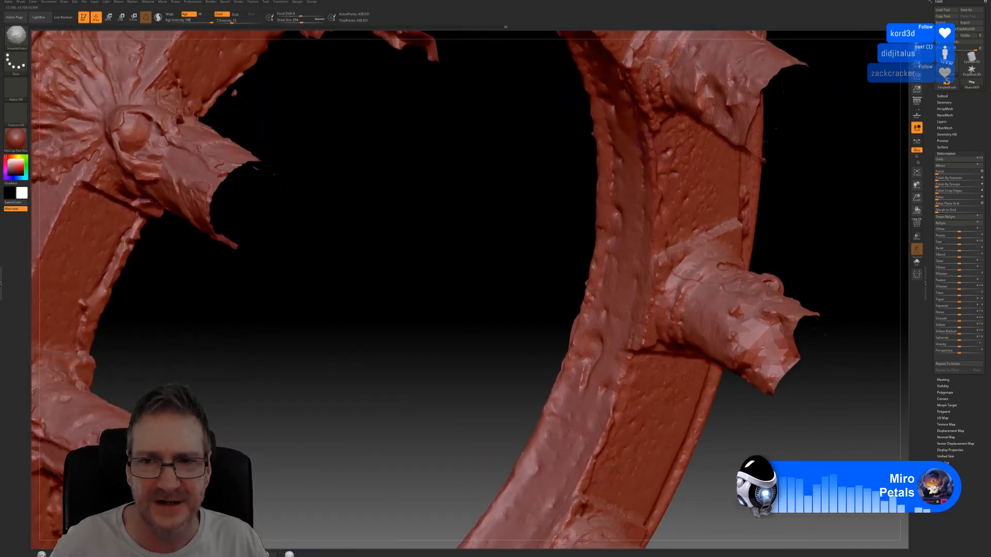
drag(537, 153, 621, 260)
drag(532, 429, 558, 394)
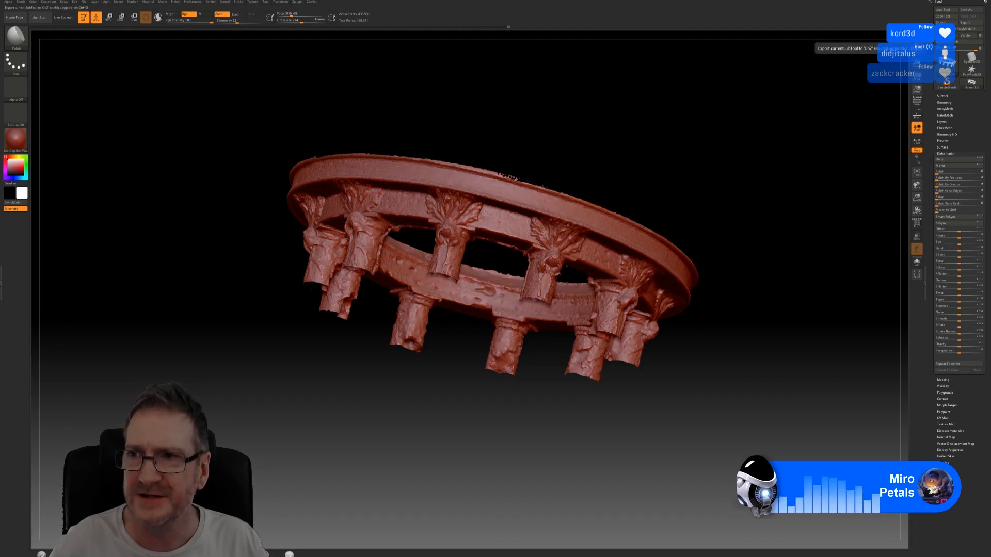
Export the capital ring subtool through GoZ.
click(940, 35)
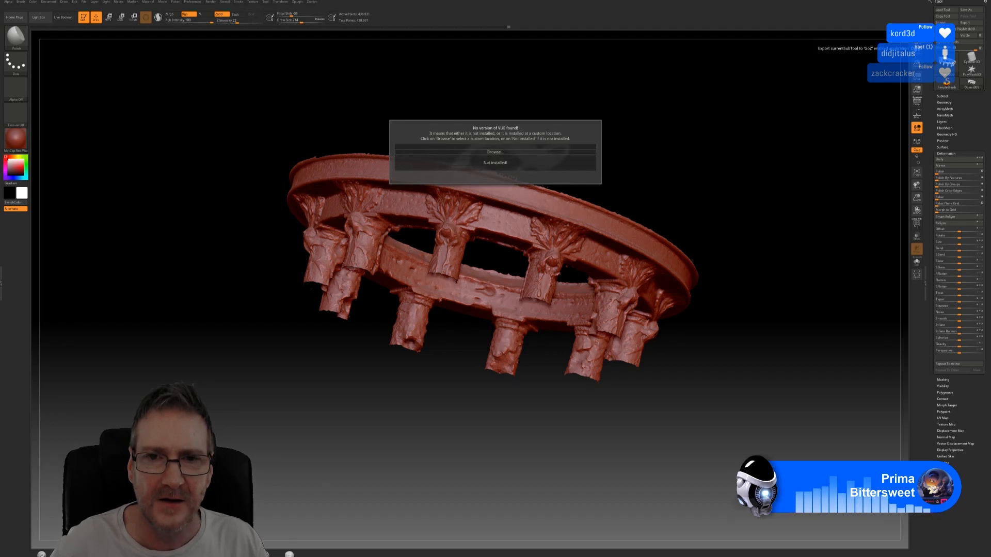
click(509, 152)
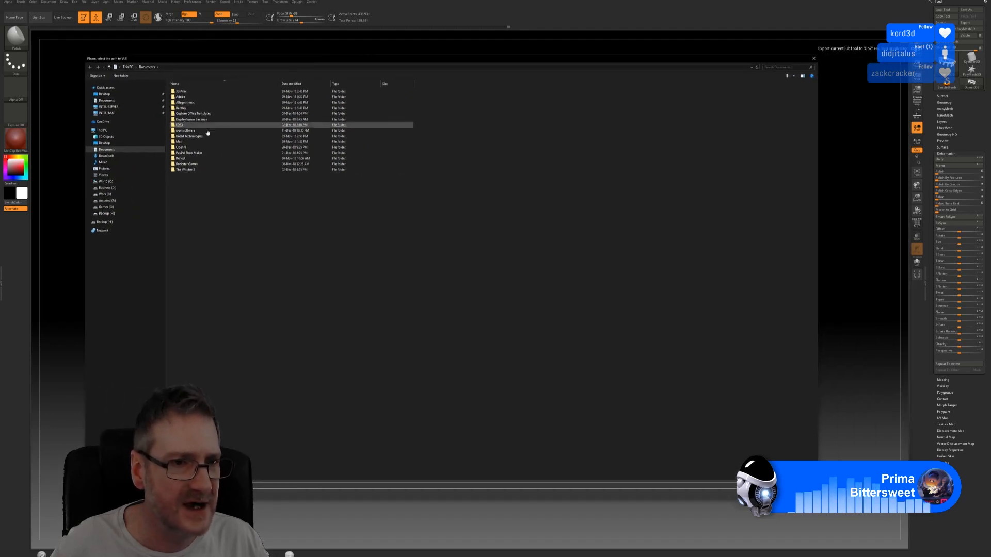
click(106, 182)
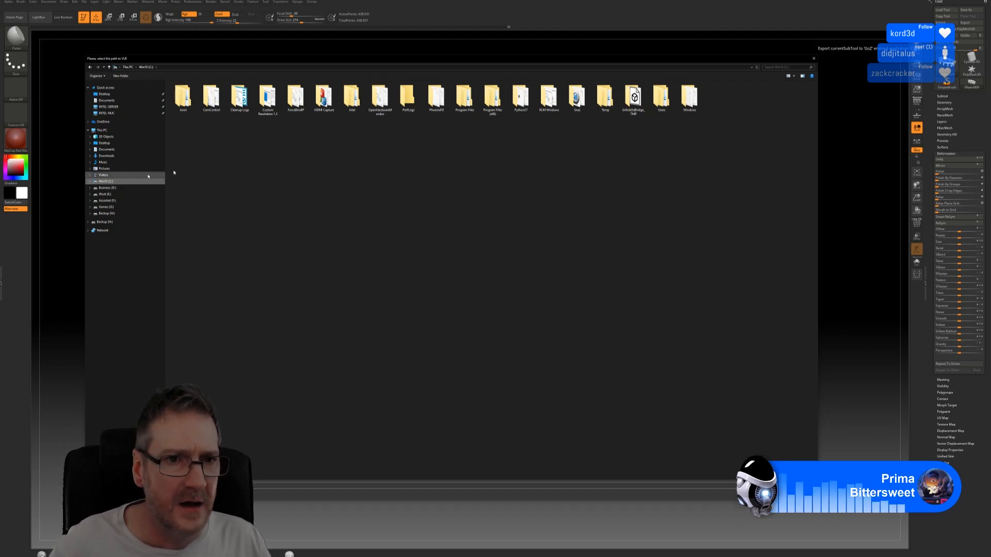
double_click(458, 107)
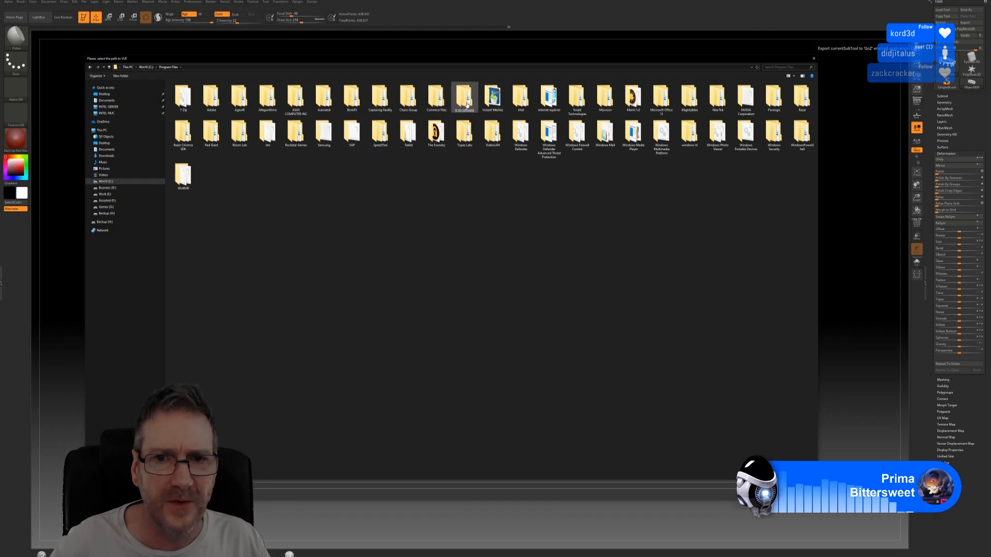
double_click(464, 99)
double_click(185, 100)
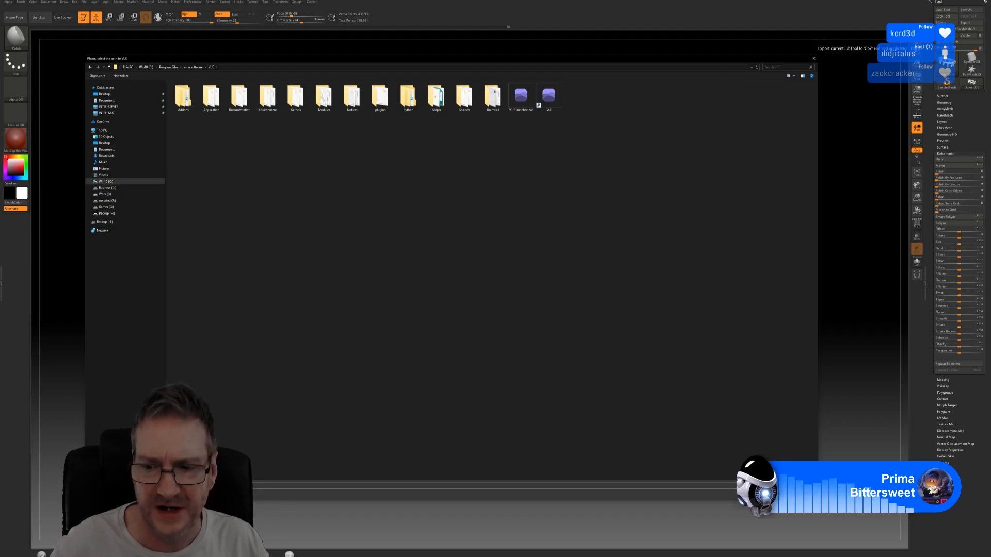
key(Escape)
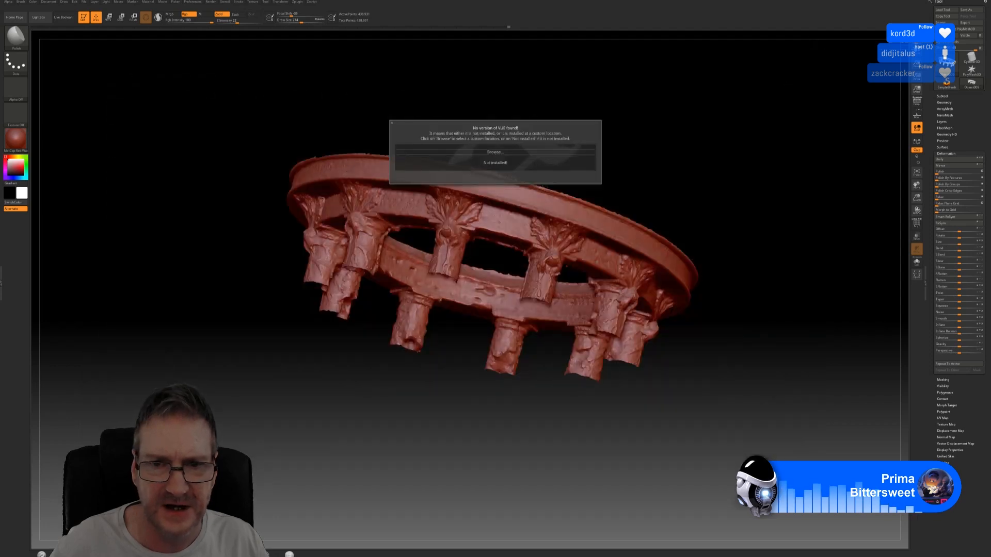
Mark VUE as not installed for GoZ and switch to the pavilion scene in 3ds Max.
click(504, 163)
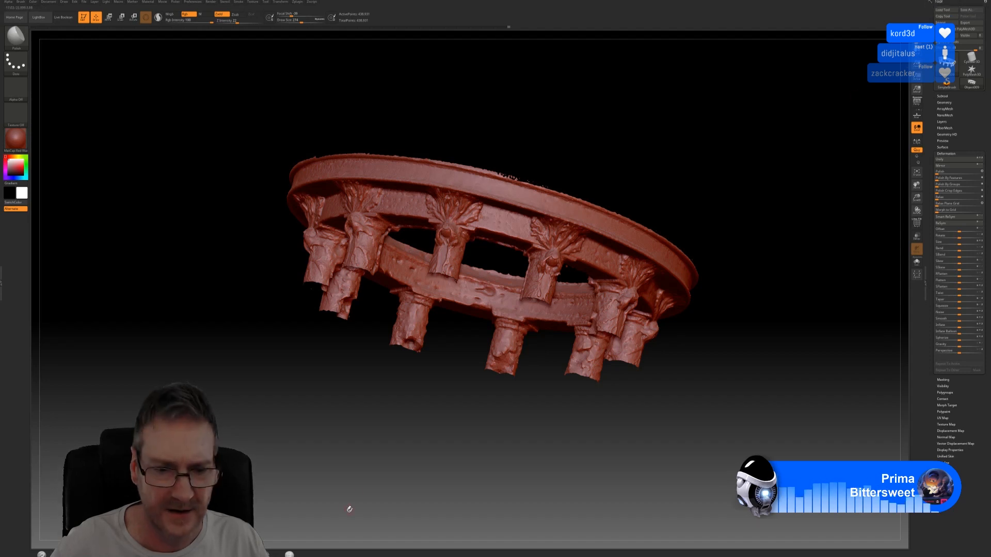
drag(743, 163, 737, 157)
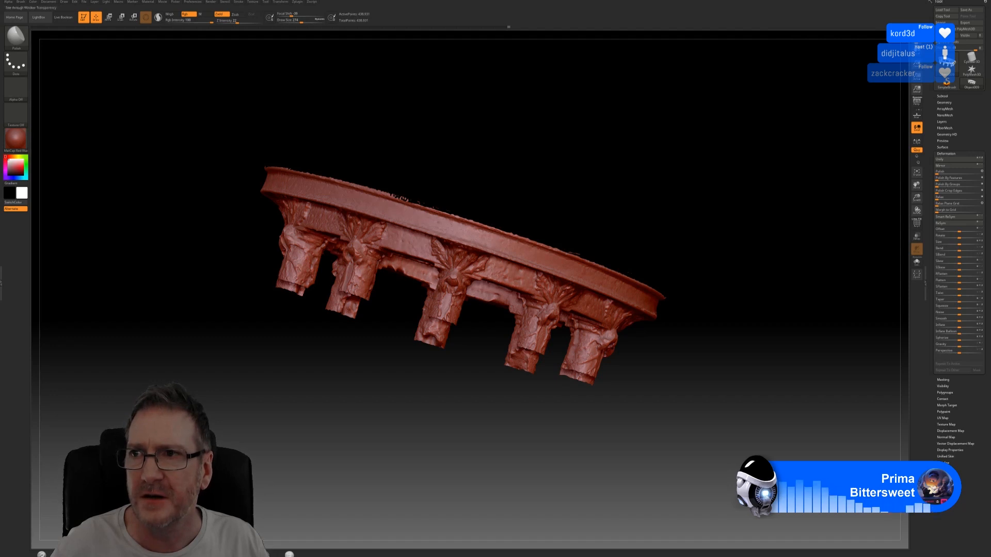
click(970, 2)
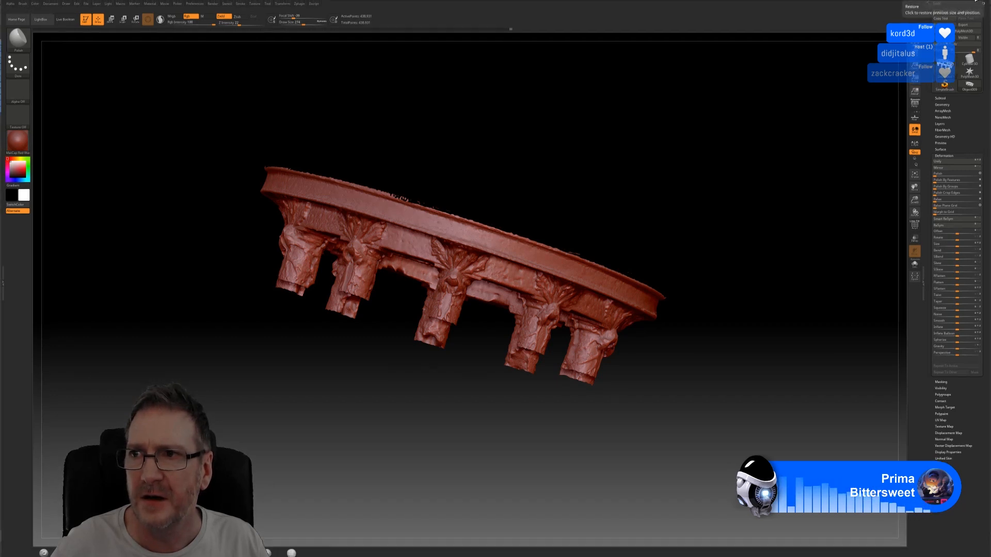
click(969, 2)
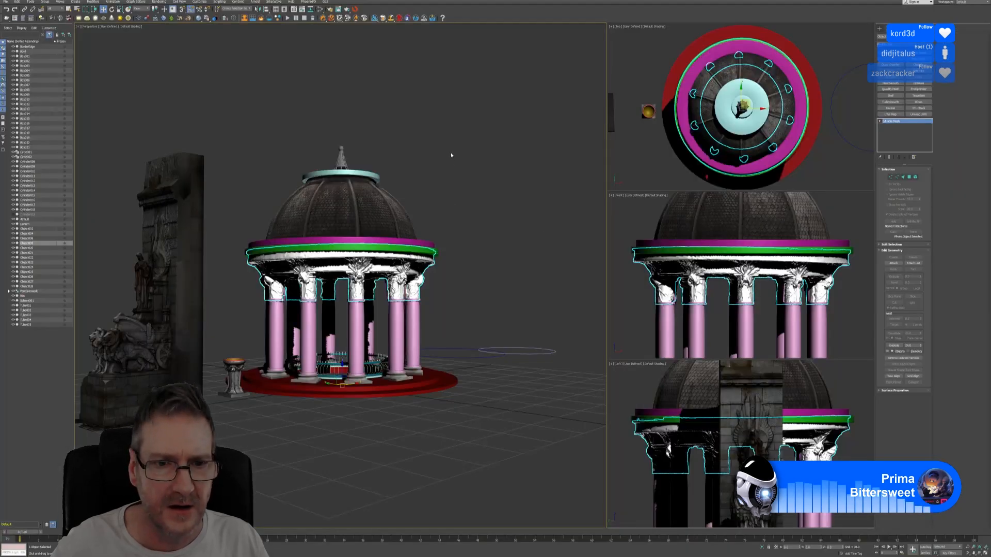
Isolate the selected capital ring and examine its untextured surface from the side and from below.
scroll(396, 259, up, 6)
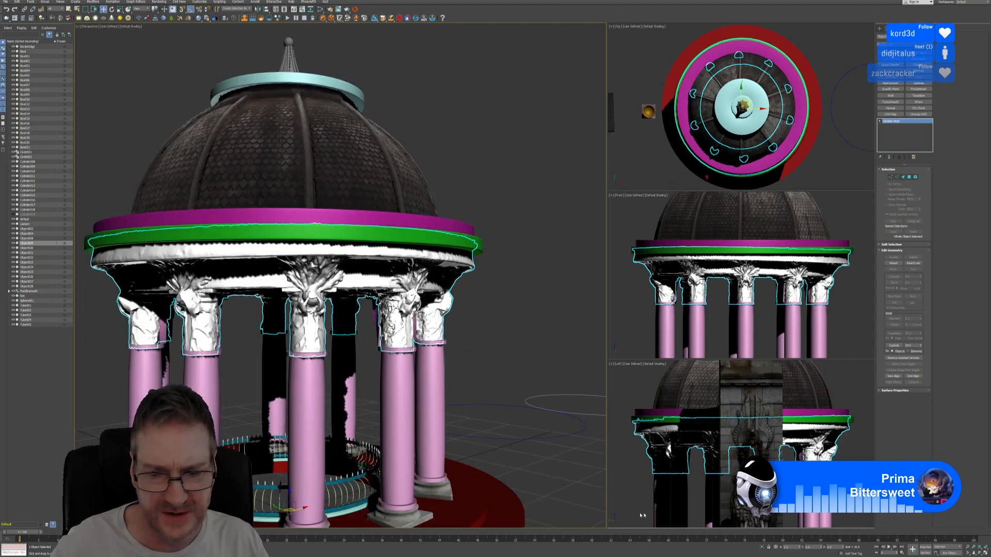
click(764, 548)
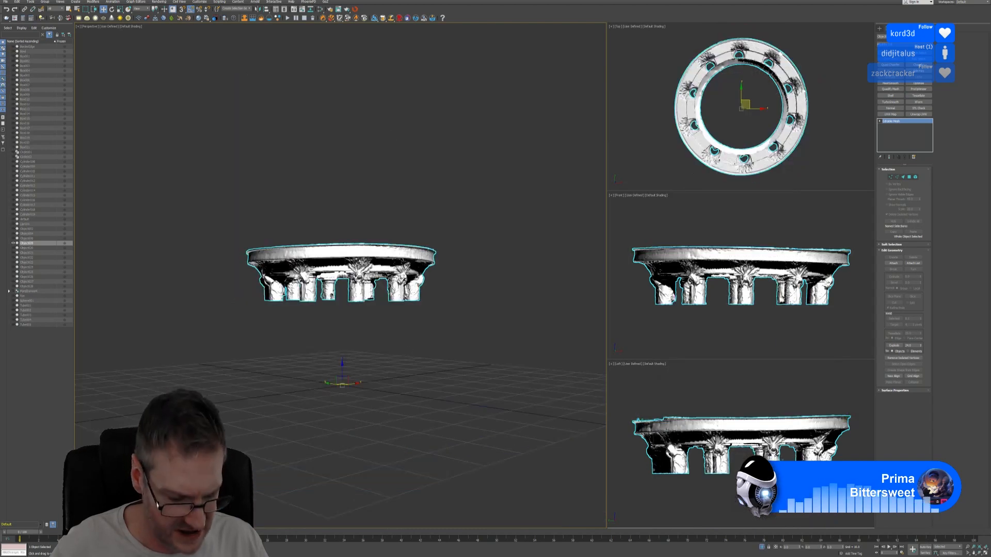
scroll(389, 341, up, 2)
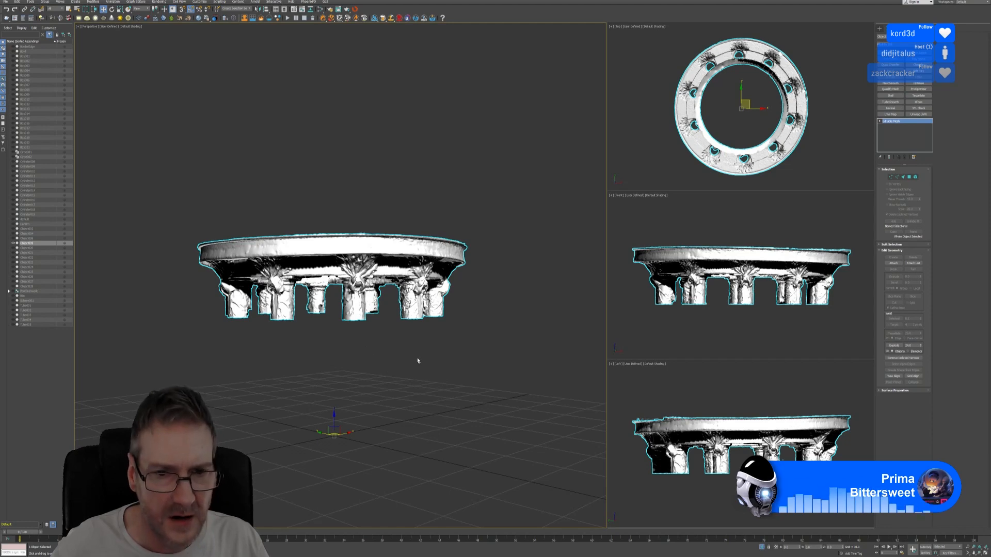
alt+middle_drag(390, 357, 359, 182)
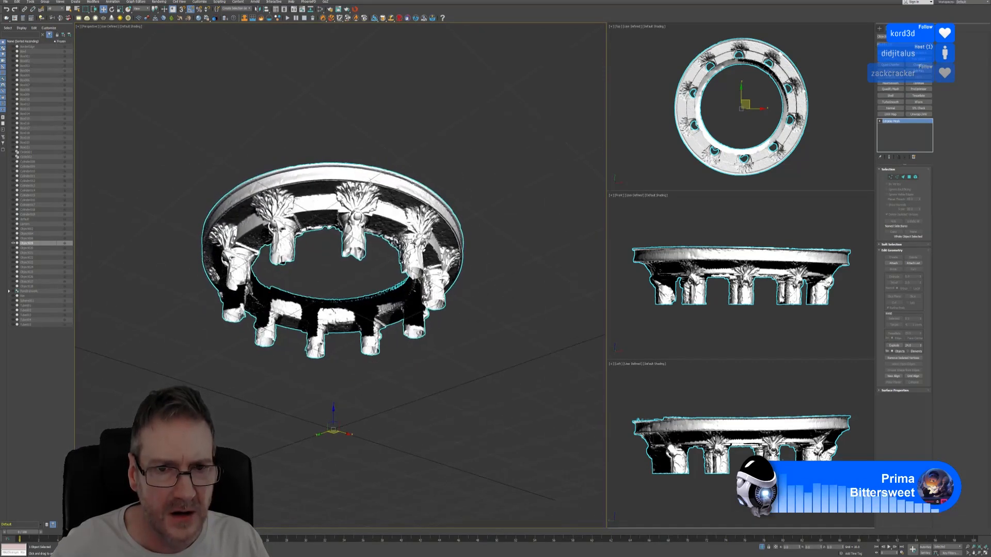
scroll(362, 184, up, 2)
scroll(364, 193, up, 3)
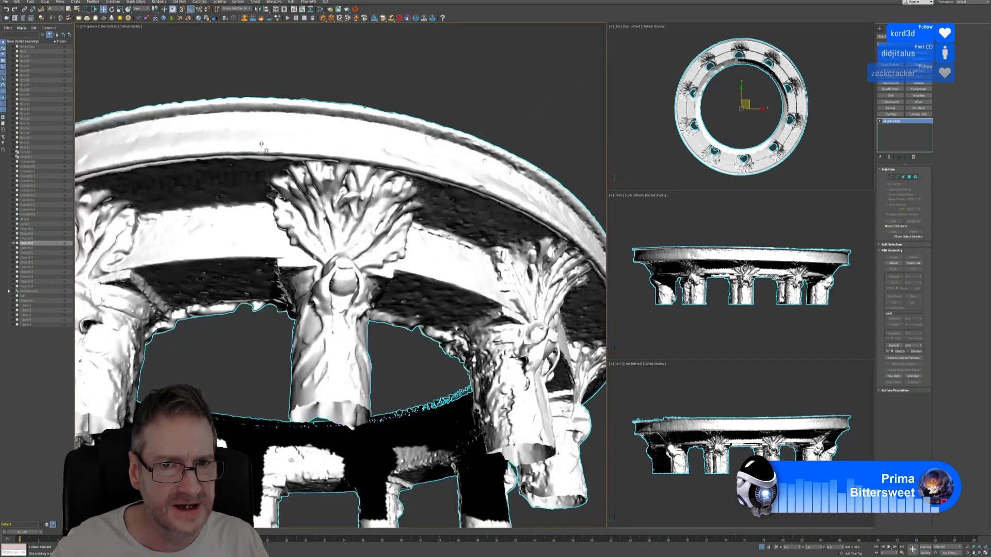
scroll(356, 241, down, 6)
alt+middle_drag(426, 195, 420, 210)
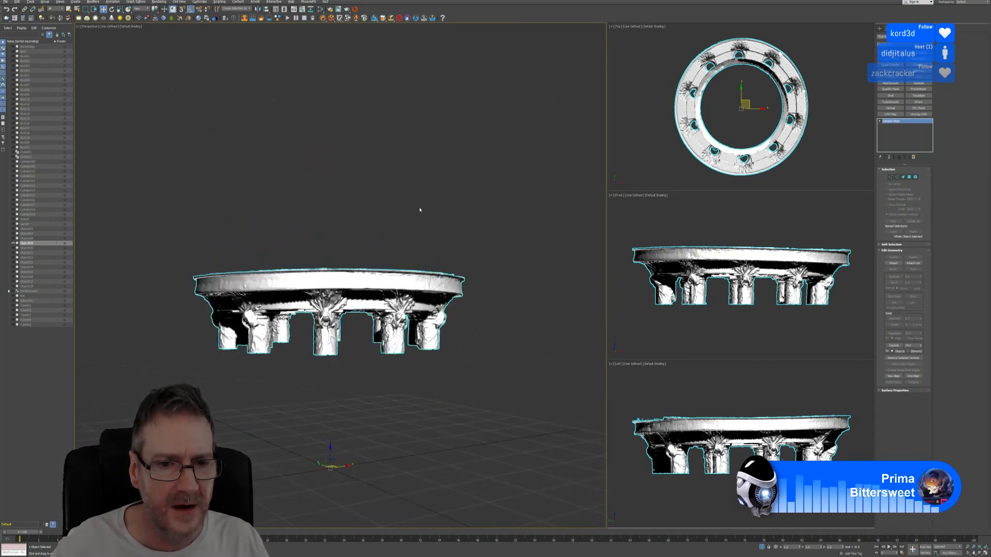
Assign the material fed by the Map #1 bitmap to the selected ring and close the material editor.
click(315, 19)
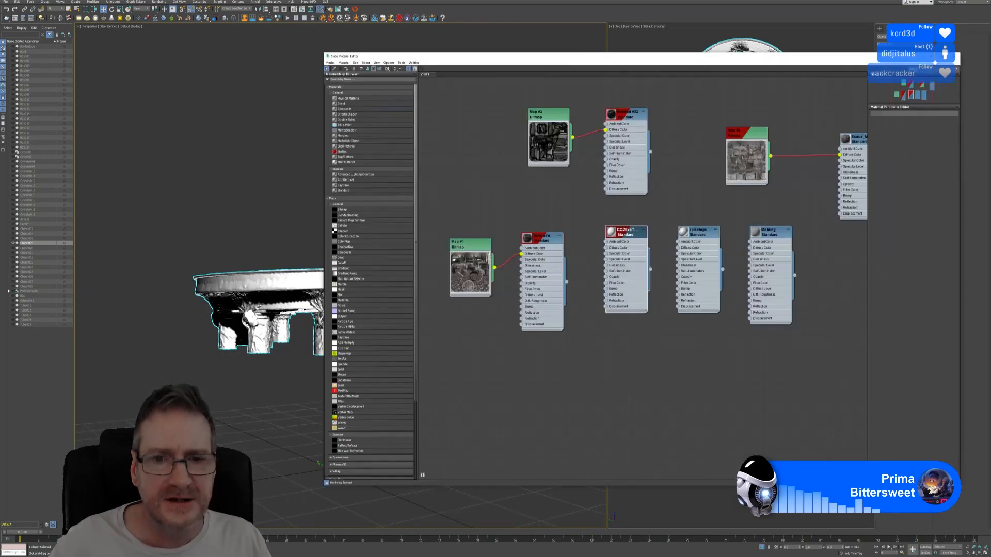
right_click(548, 242)
click(562, 252)
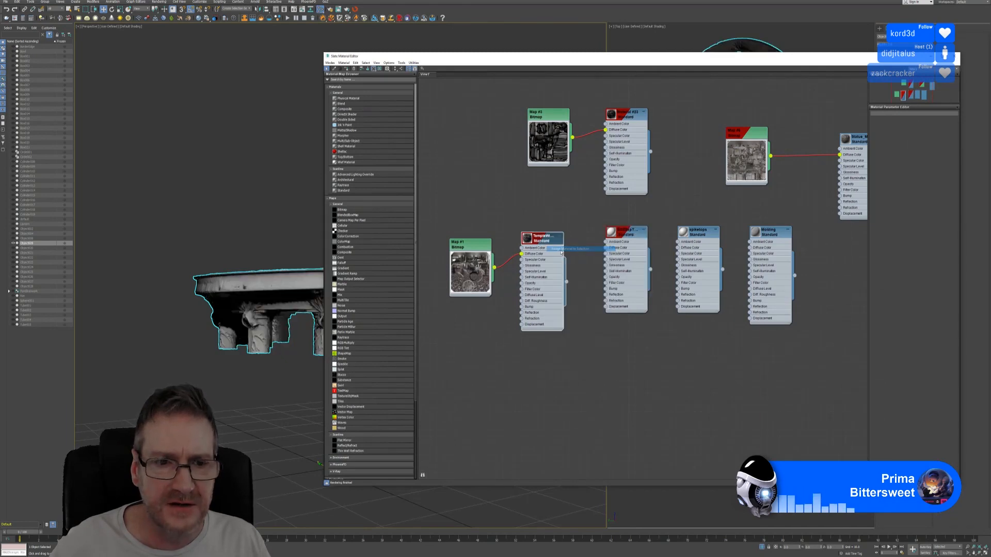
click(956, 61)
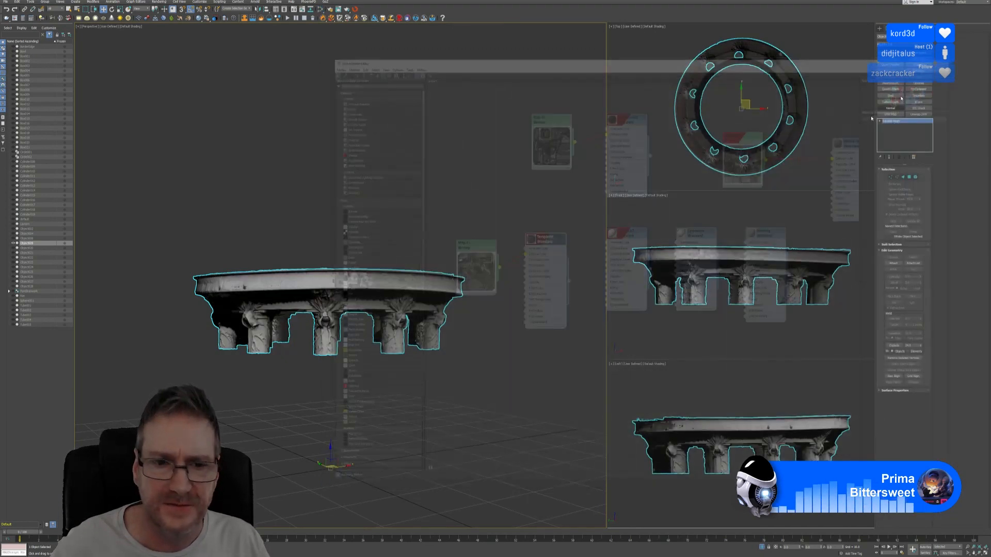
Examine the textured ring up close, then end isolation and view it within the whole pavilion.
scroll(331, 322, up, 4)
mouse_move(331, 322)
alt+middle_down()
mouse_move(412, 308)
mouse_move(405, 290)
mouse_move(316, 319)
alt+middle_up()
scroll(316, 319, down, 5)
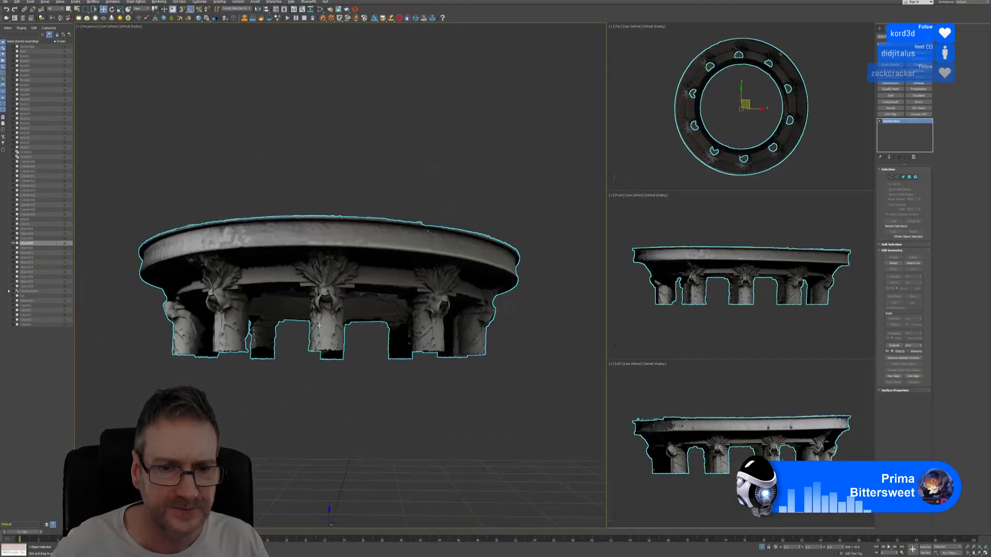
click(764, 548)
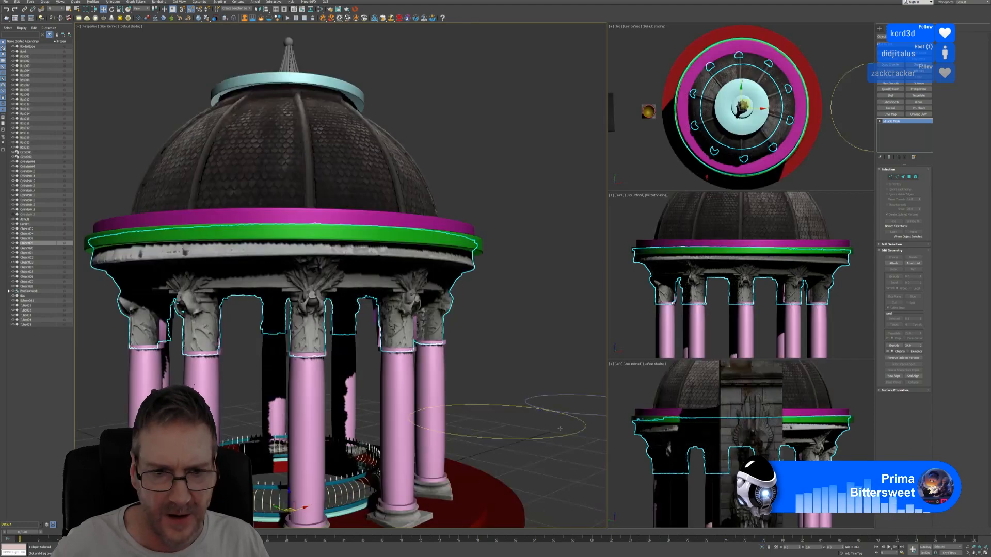
scroll(447, 240, down, 3)
middle_drag(464, 248, 446, 241)
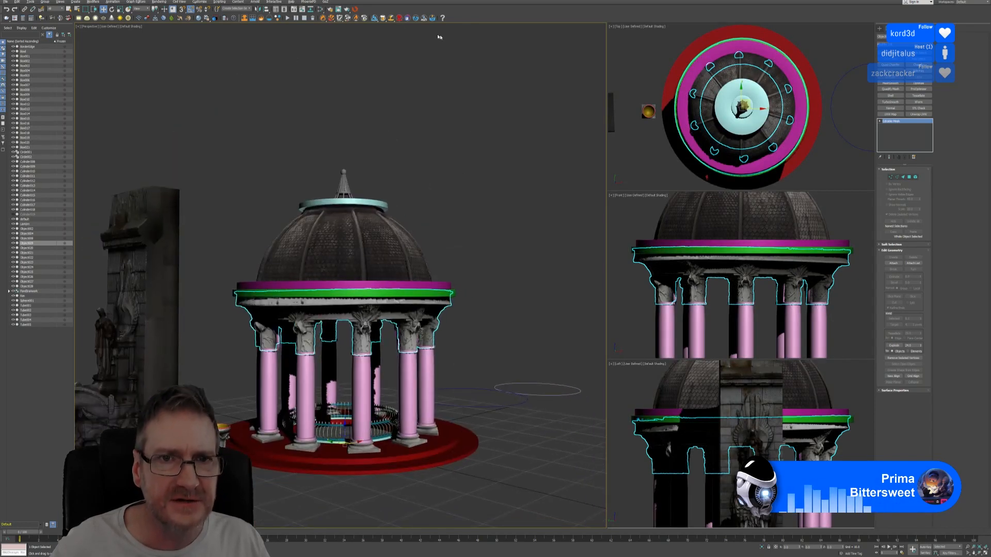
Open the image of the Map #1 bitmap, examine its texture layout closely, and close the image and material editor.
click(319, 9)
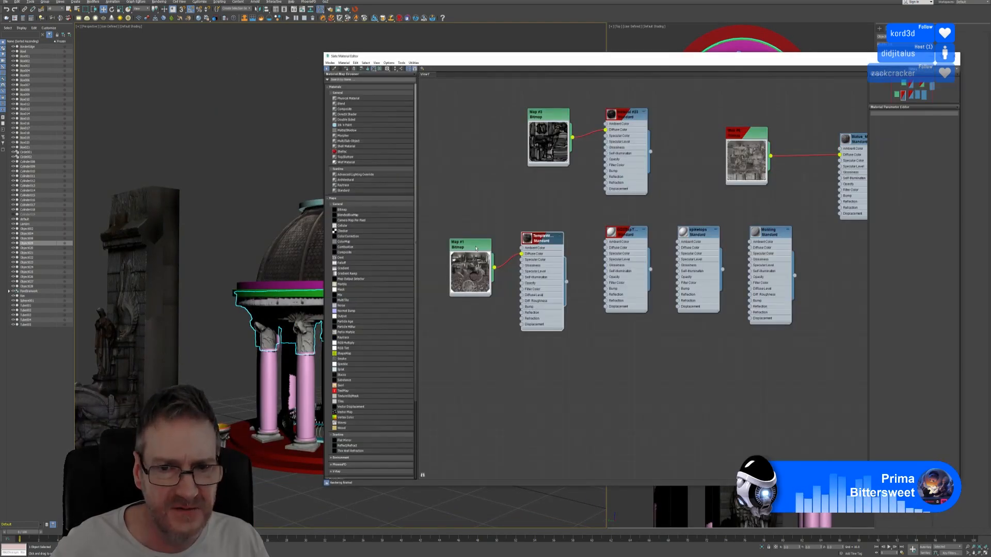
double_click(476, 249)
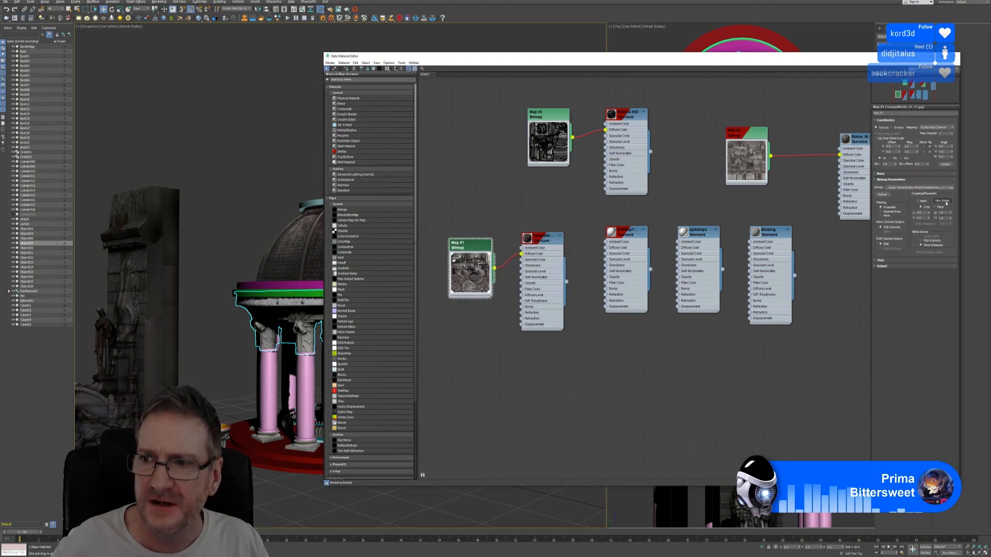
click(943, 201)
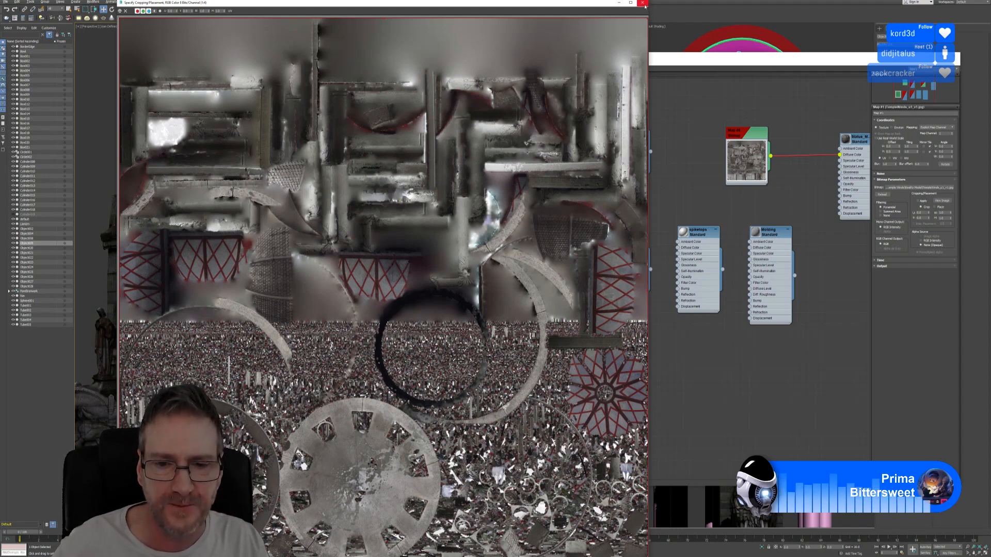
scroll(341, 361, up, 2)
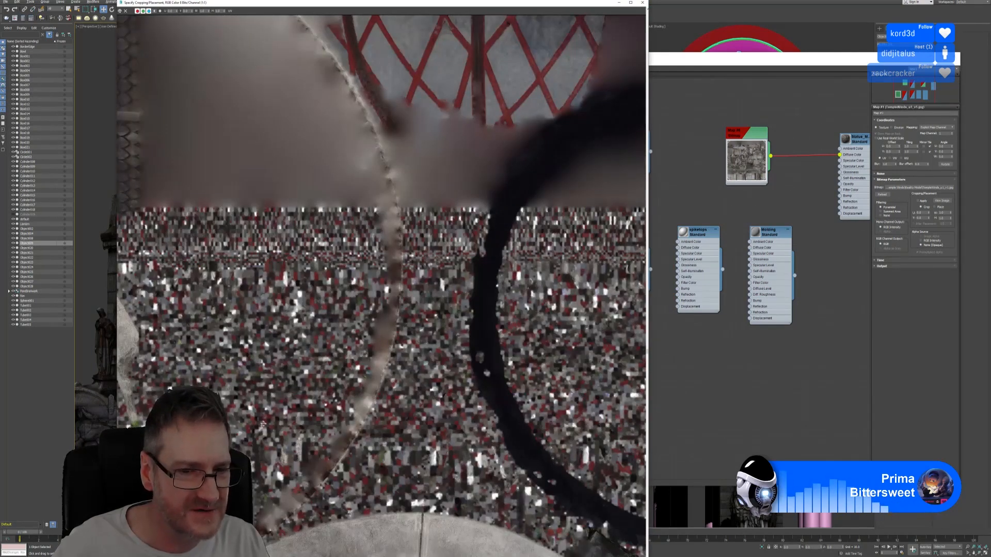
scroll(302, 292, down, 3)
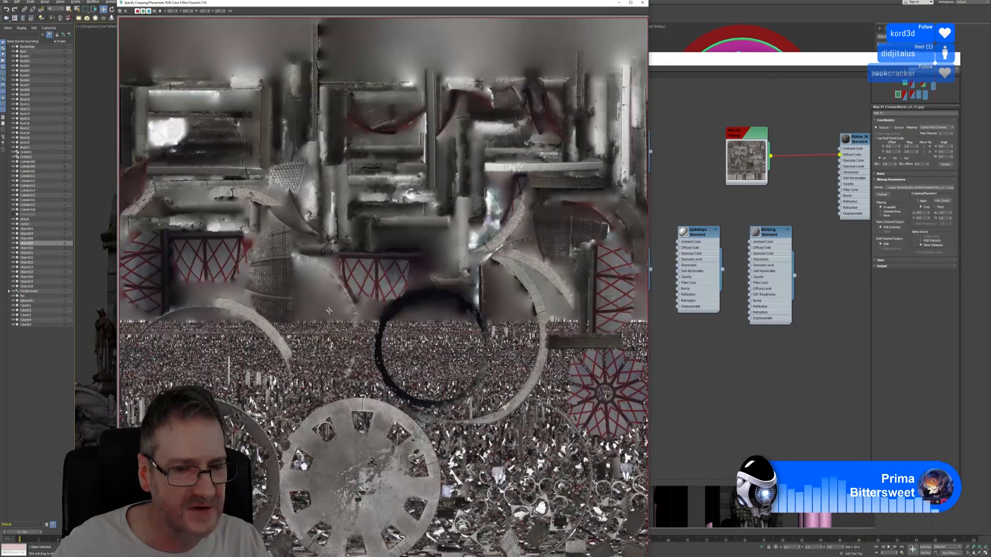
scroll(349, 300, down, 1)
scroll(349, 301, up, 1)
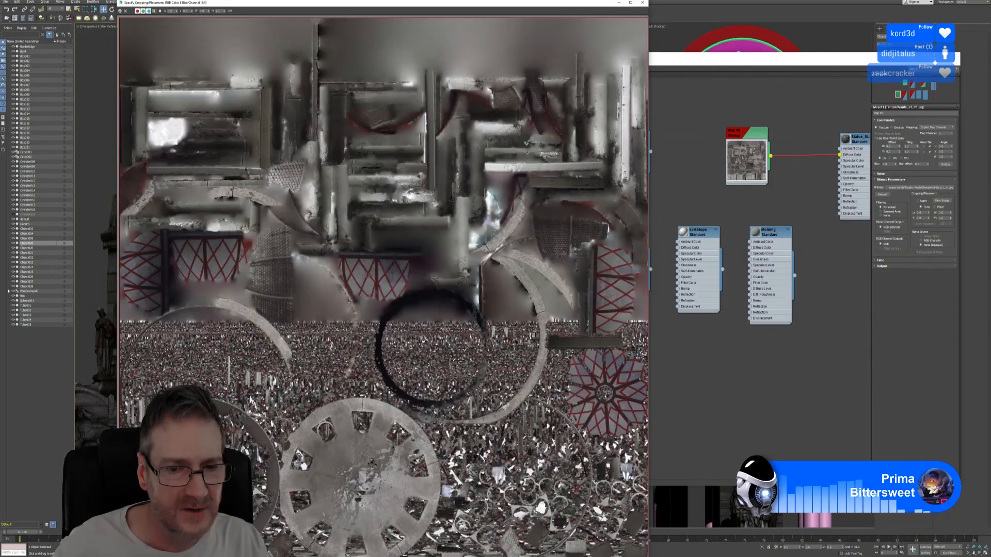
scroll(370, 305, down, 1)
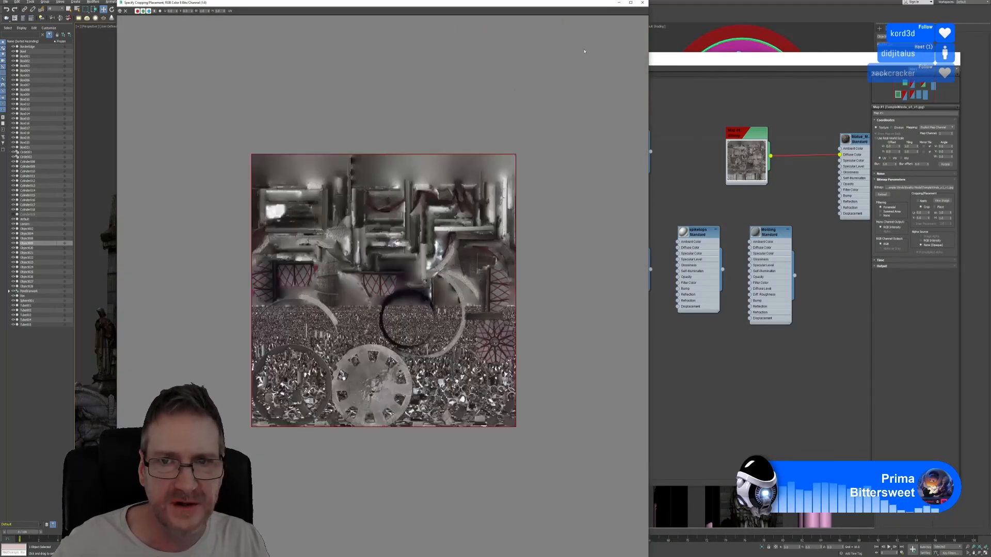
click(642, 3)
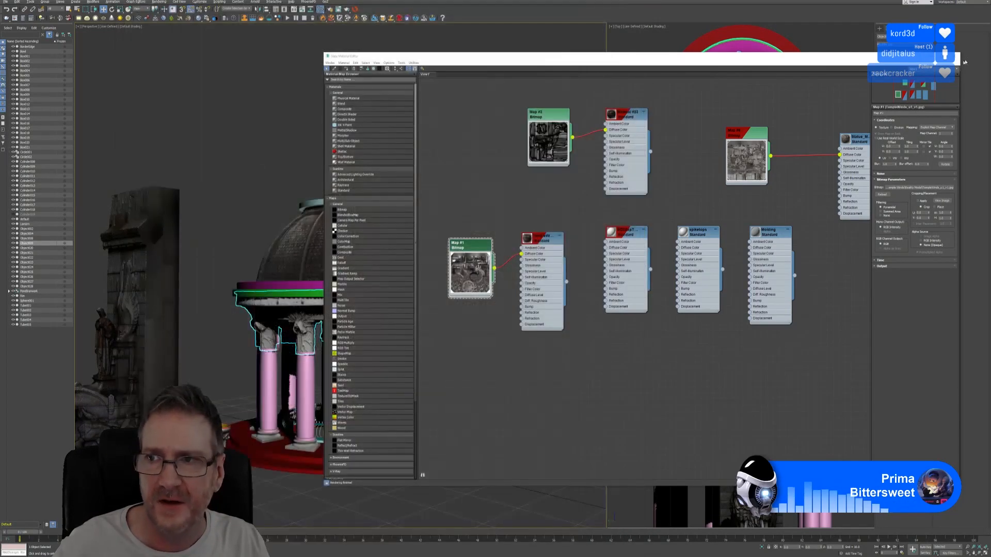
click(955, 55)
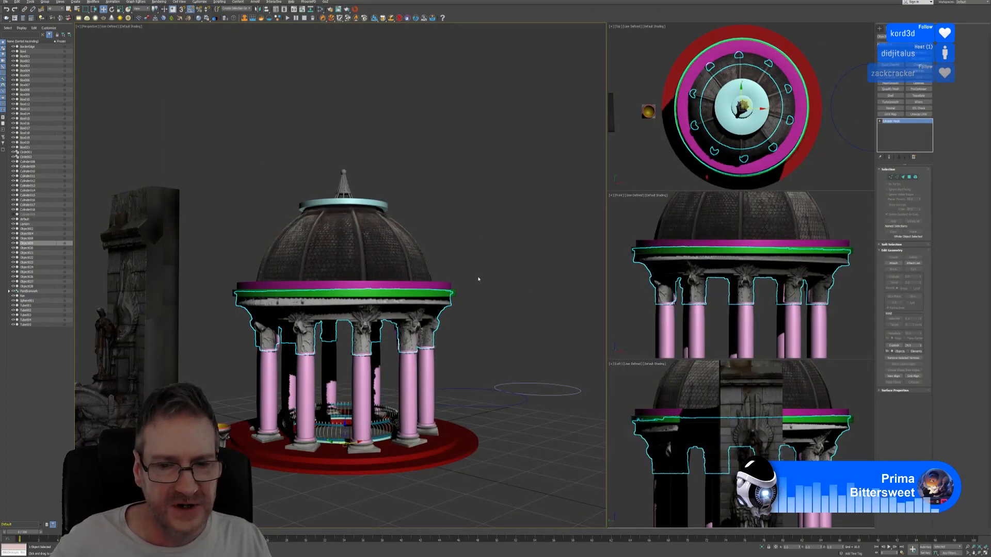
Isolate the capital ring again and turn on Edged Faces in the perspective view to show its mesh density.
click(764, 547)
scroll(374, 297, up, 5)
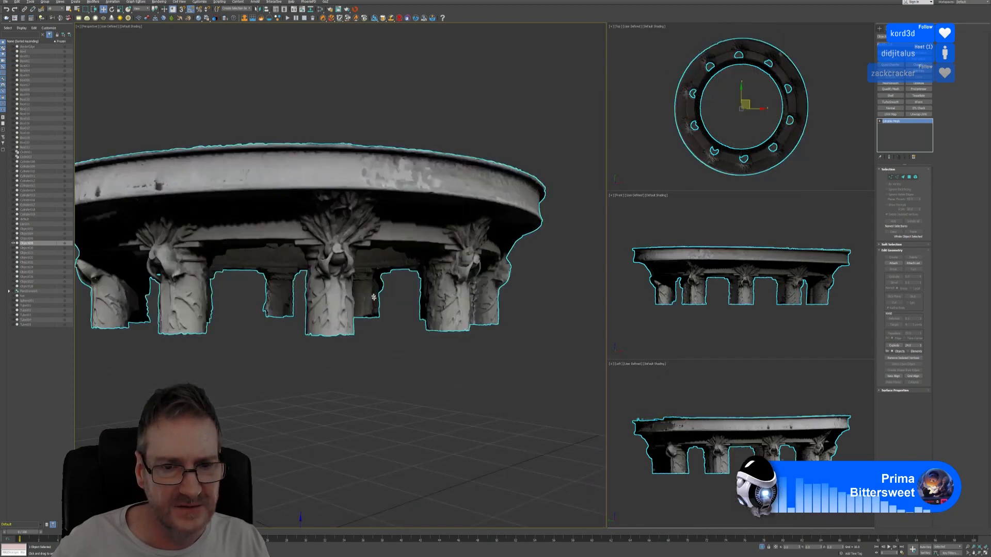
scroll(380, 307, down, 3)
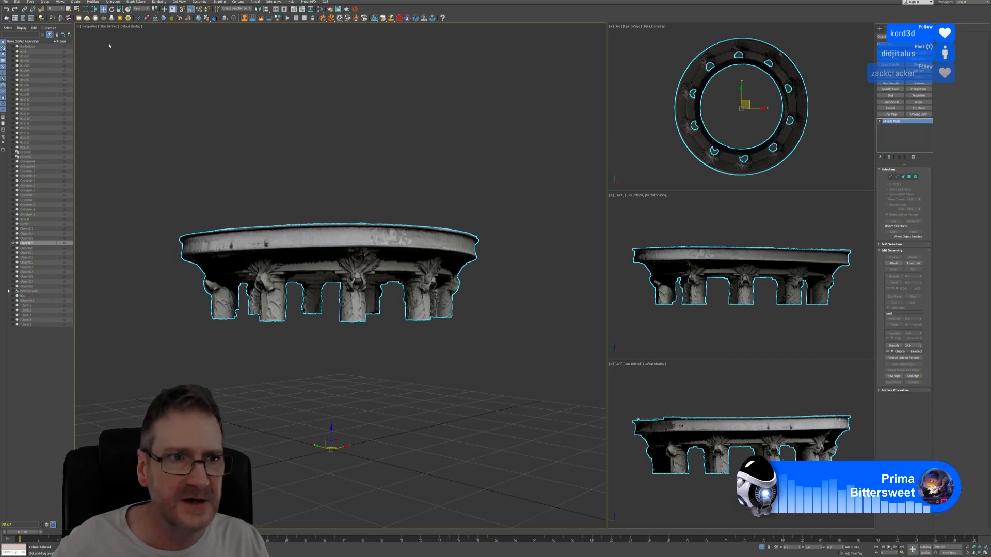
click(133, 27)
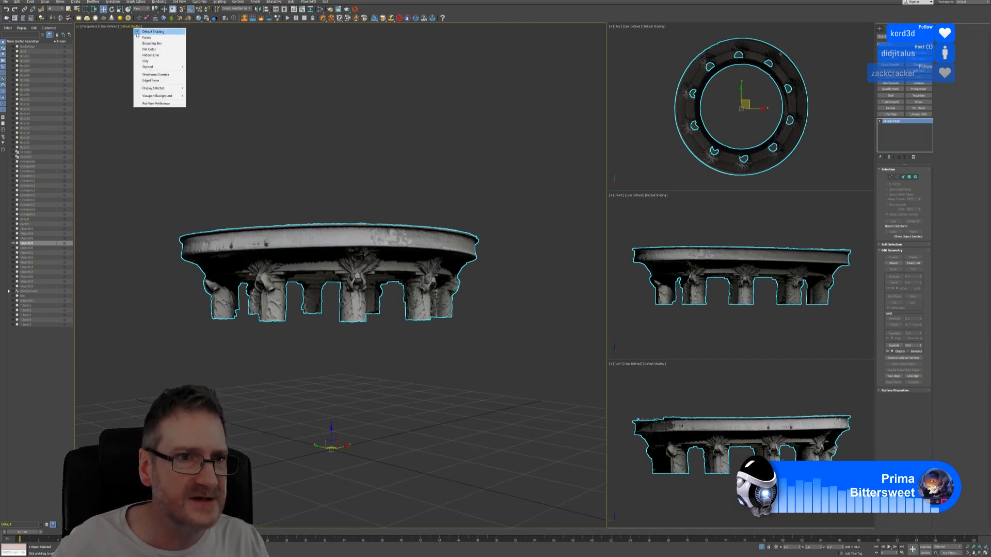
click(160, 82)
scroll(340, 235, up, 10)
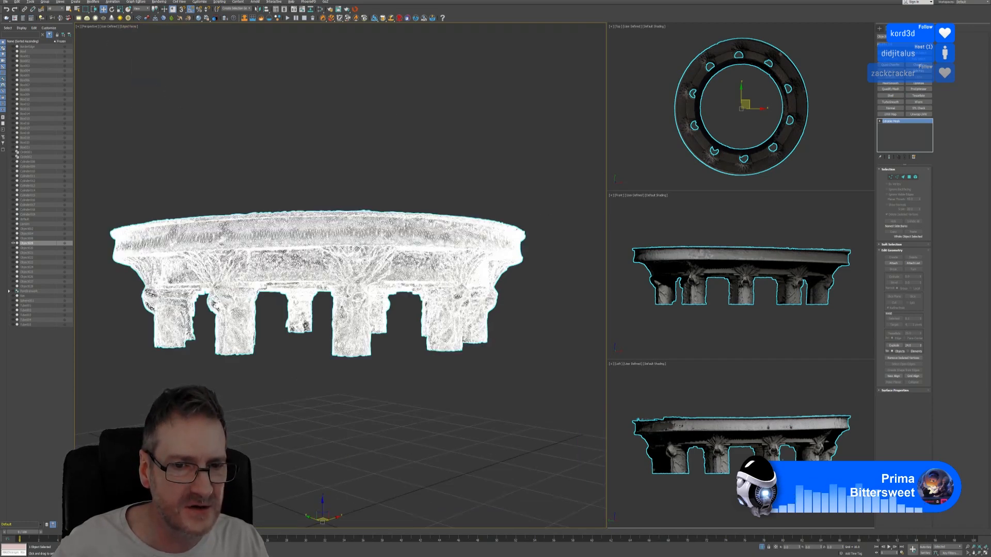
Examine the capital ring's mesh density up close, and turn off Edged Faces in the perspective view.
scroll(384, 292, up, 3)
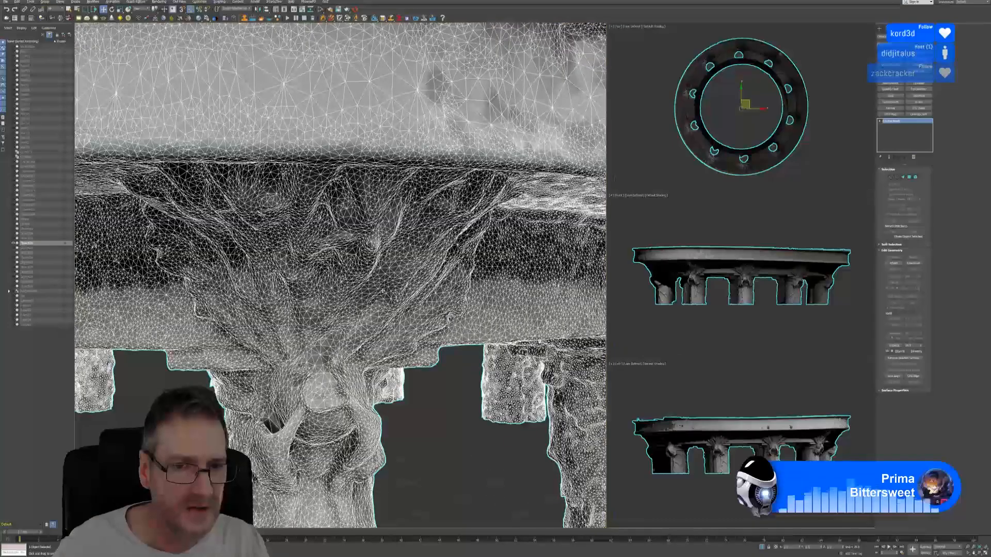
scroll(383, 291, down, 8)
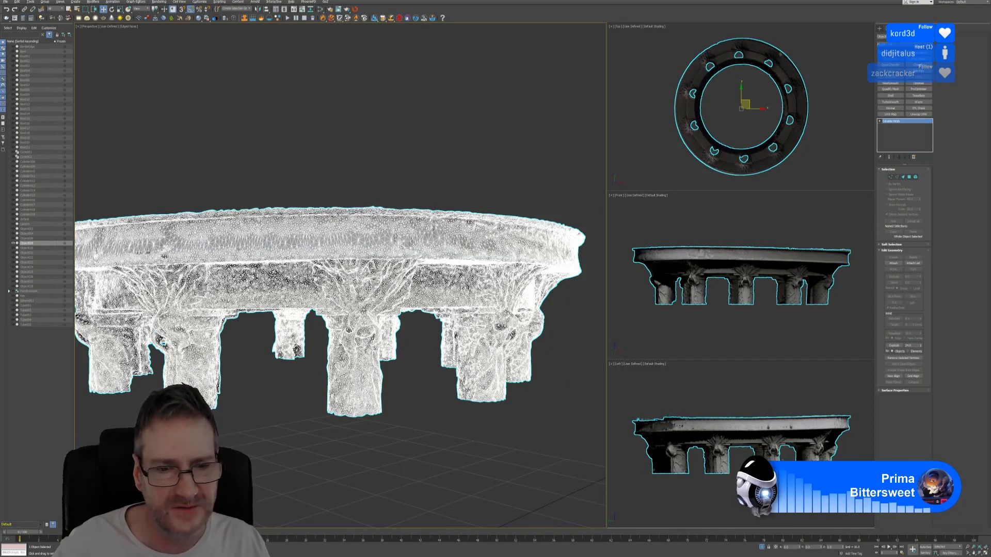
scroll(383, 290, down, 3)
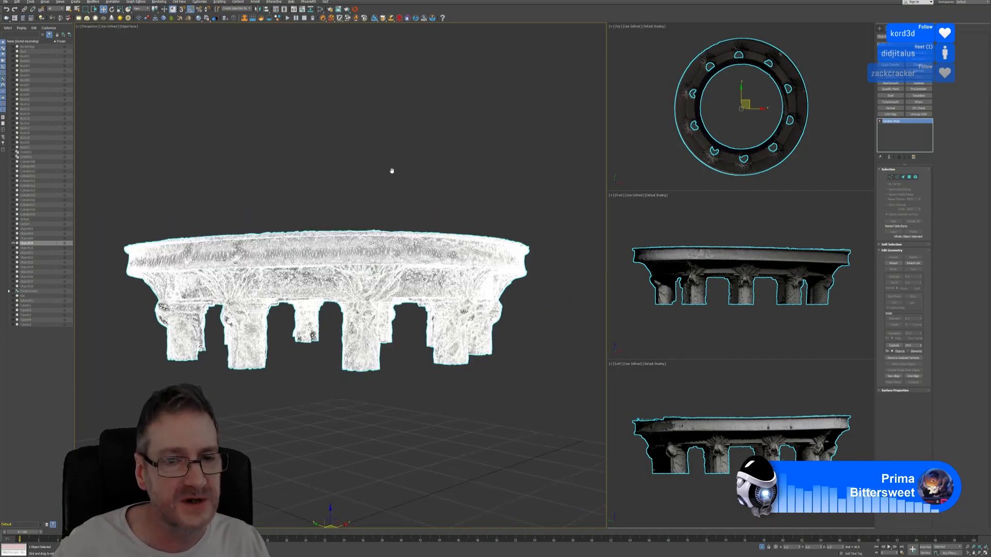
middle_drag(390, 170, 407, 173)
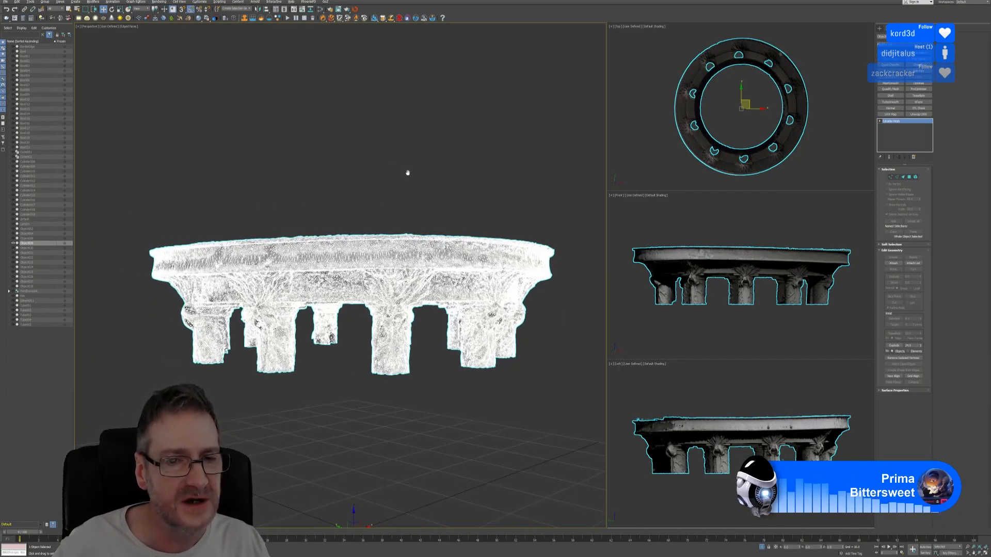
click(133, 27)
click(153, 79)
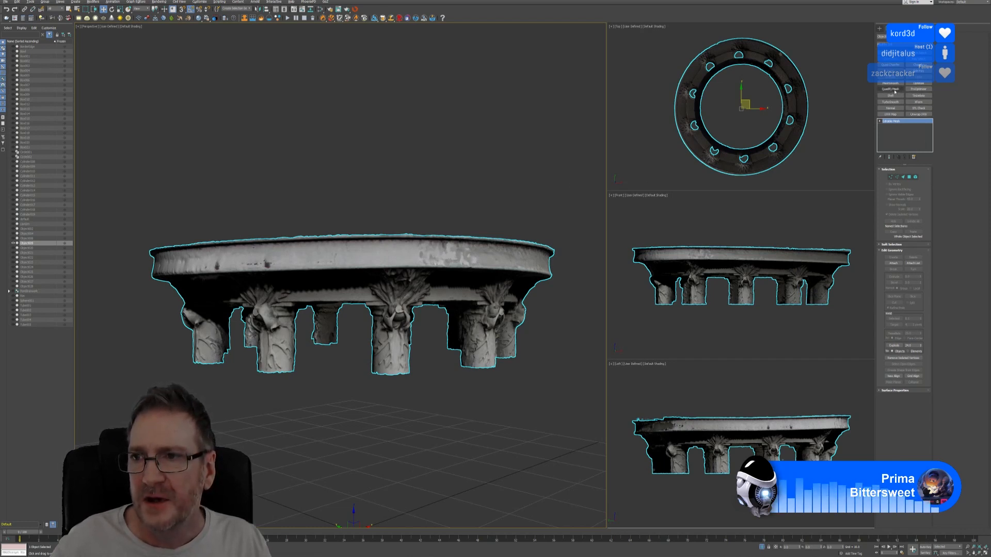
Add a ProOptimizer modifier to the ring, enable Keep Textures and Merge Vertices, and calculate the optimization.
click(916, 90)
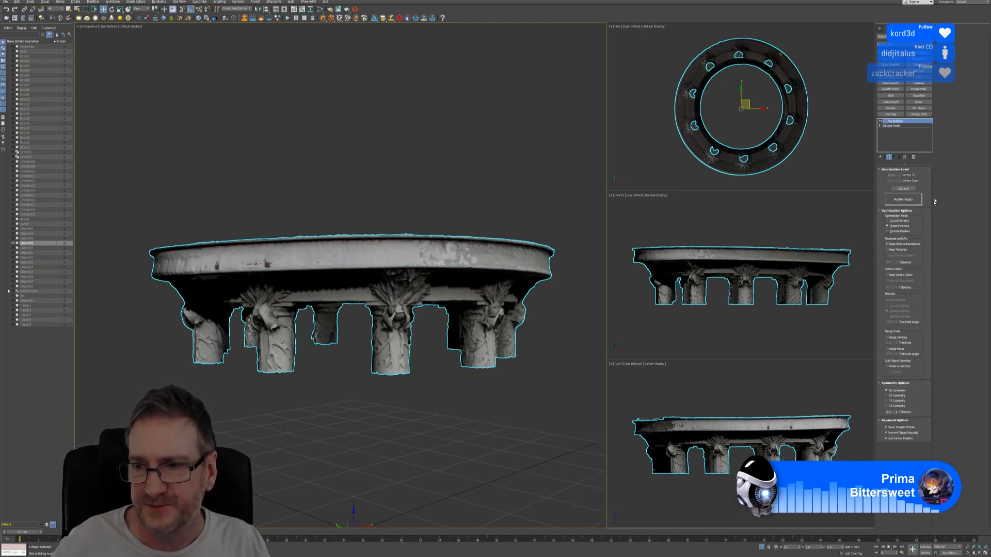
click(903, 250)
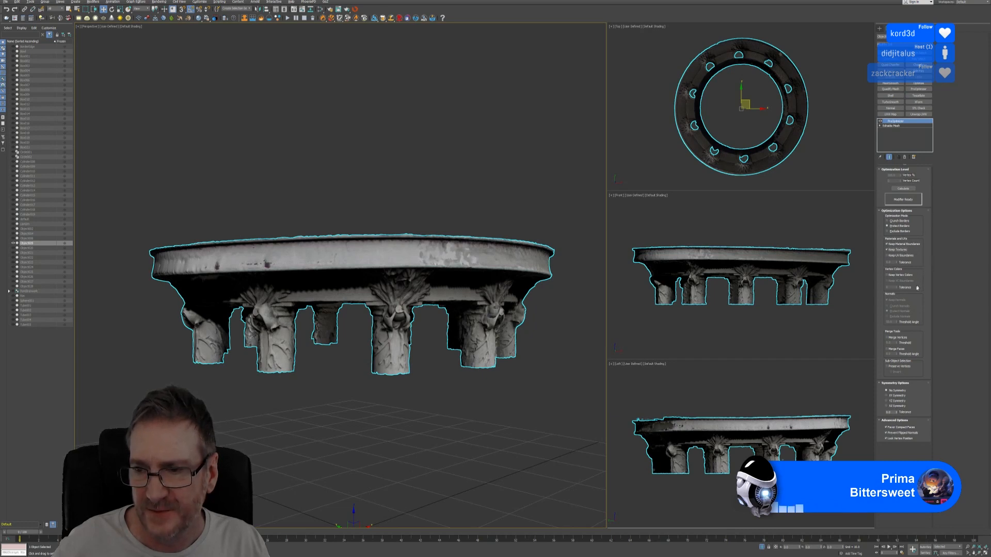
click(900, 337)
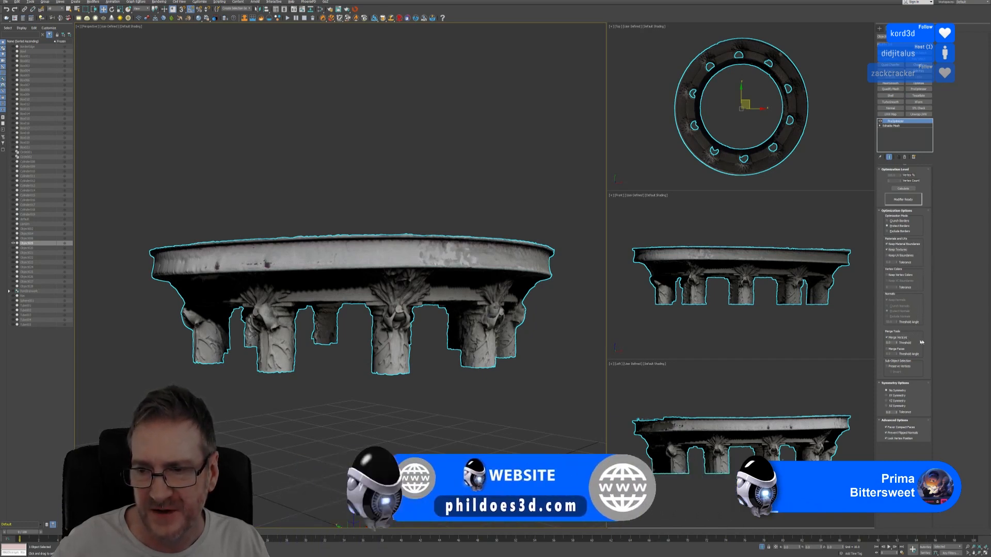
click(904, 189)
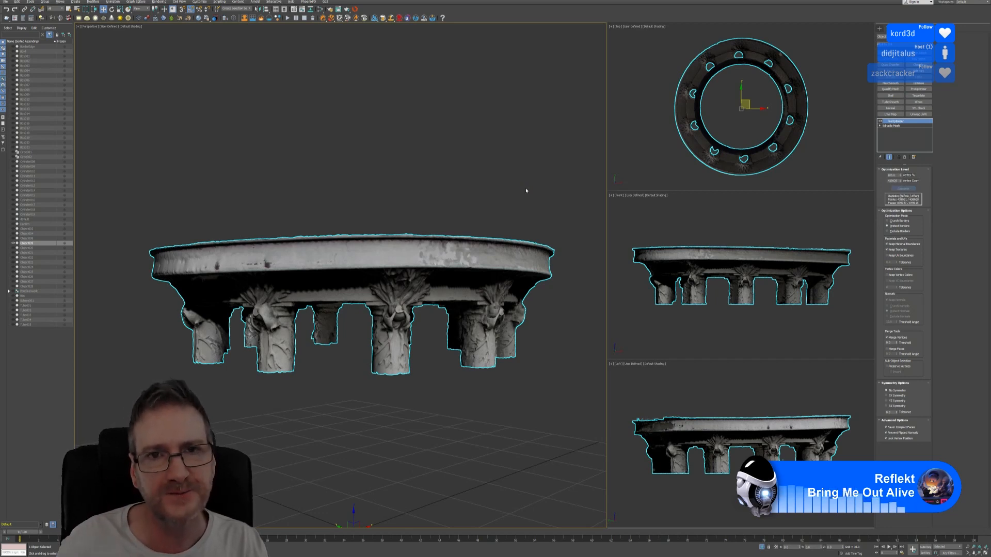
Try reducing the ring with a ProOptimizer Vertex % of 20, judging the detail on a column capital.
scroll(426, 311, up, 5)
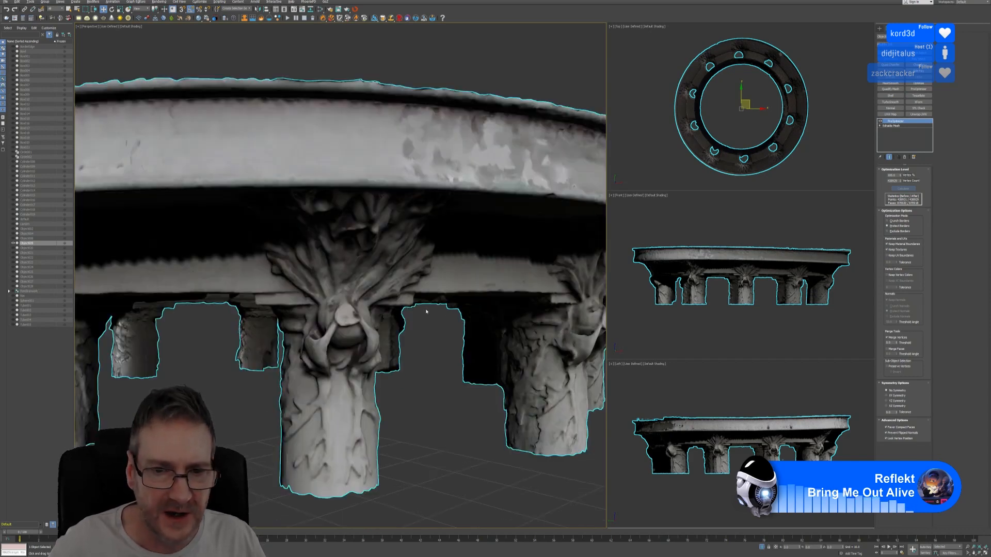
middle_drag(359, 289, 390, 222)
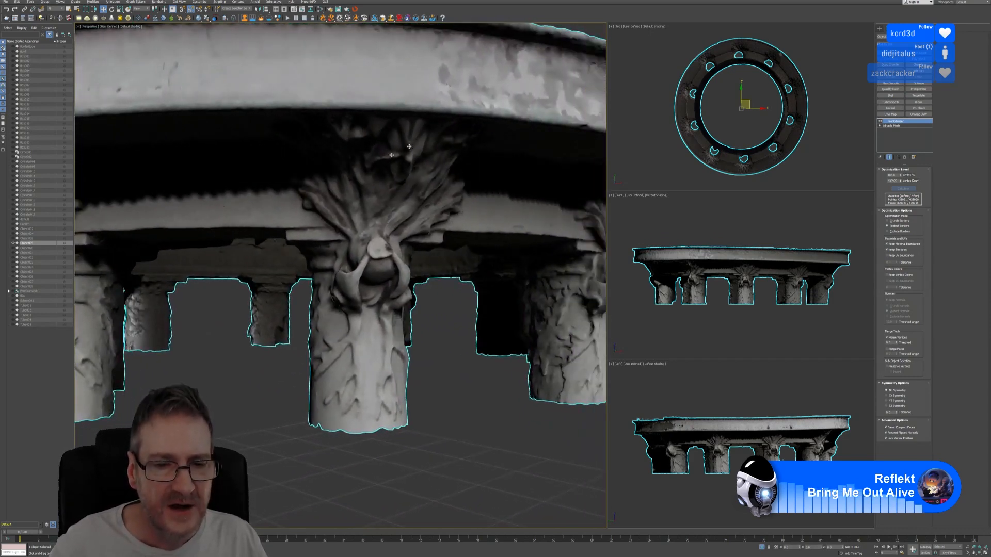
alt+middle_drag(454, 339, 443, 364)
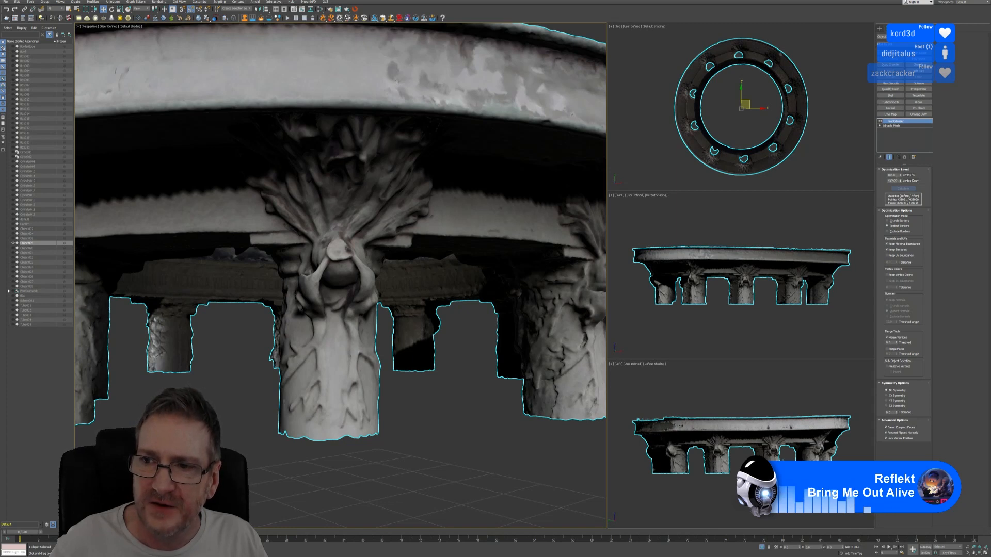
double_click(894, 176)
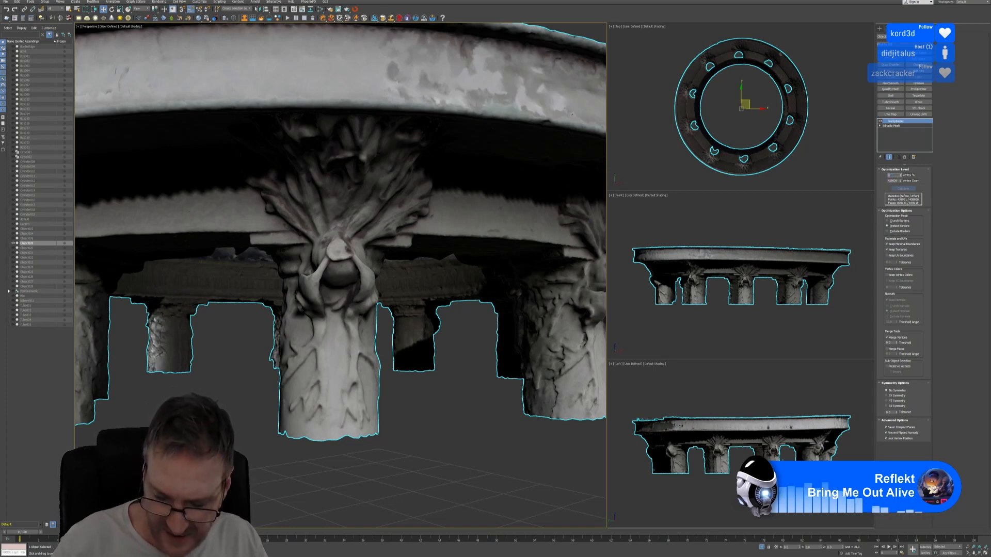
key(Return)
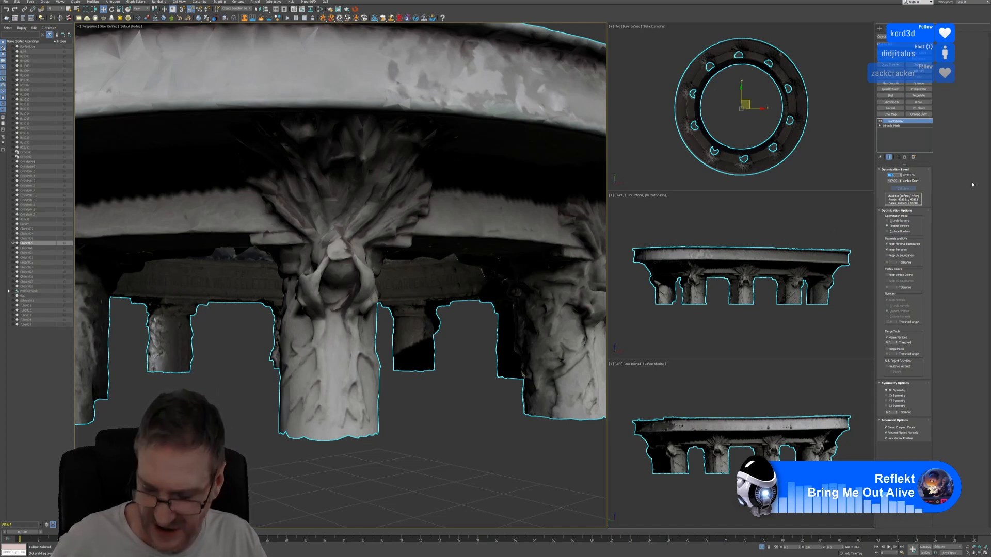
text(20)
key(Return)
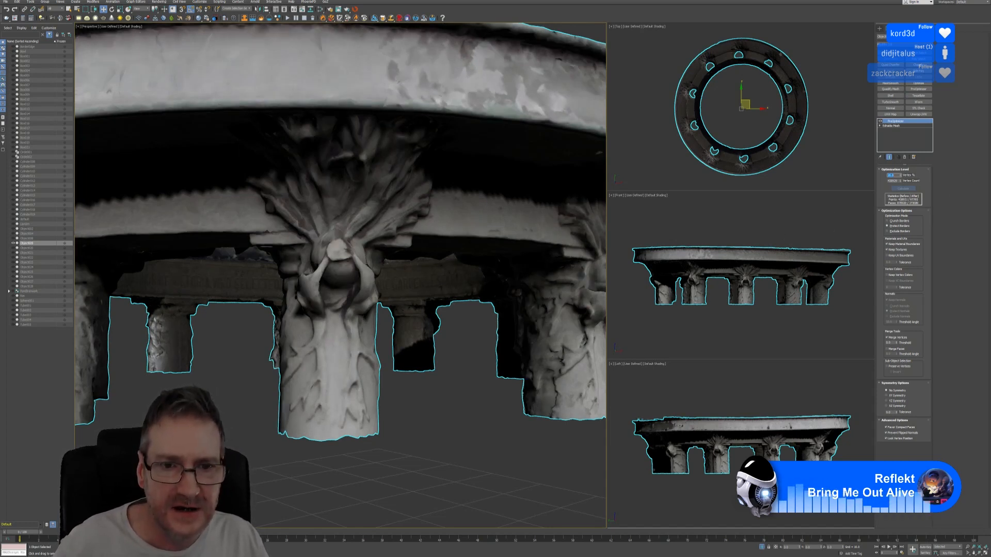
Set the ProOptimizer Vertex % to 30 and examine the optimized ring from several angles.
text(30)
key(Return)
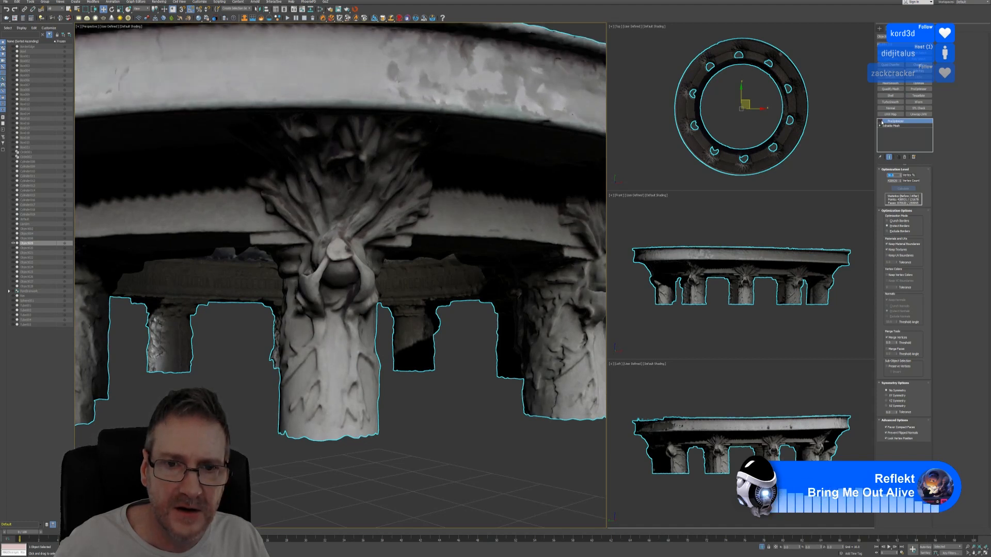
alt+middle_drag(427, 249, 214, 259)
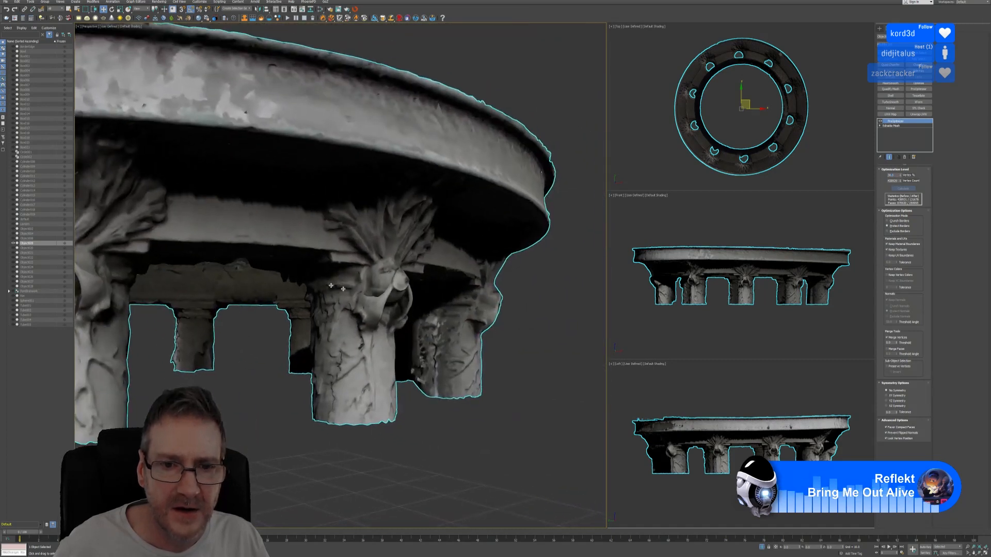
alt+middle_drag(376, 289, 348, 296)
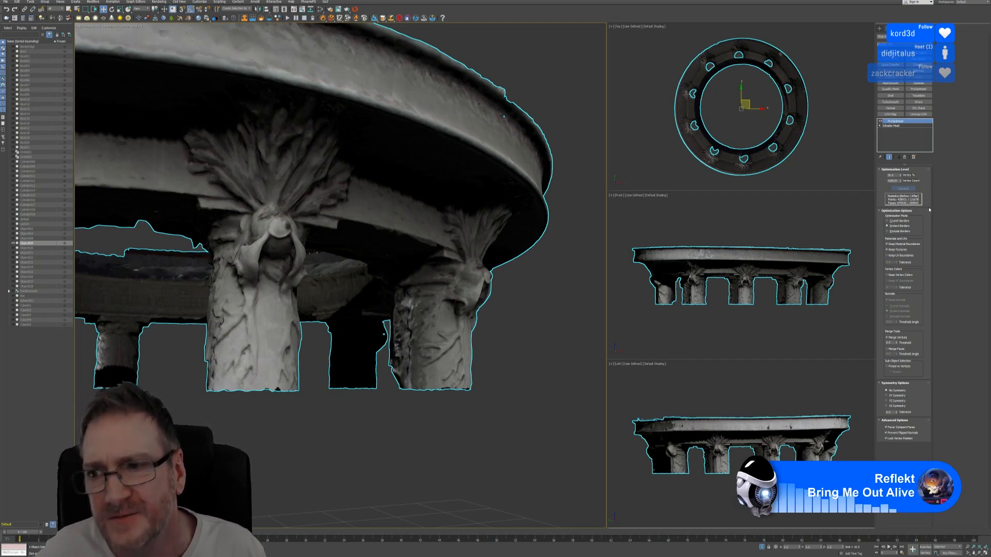
scroll(330, 267, down, 5)
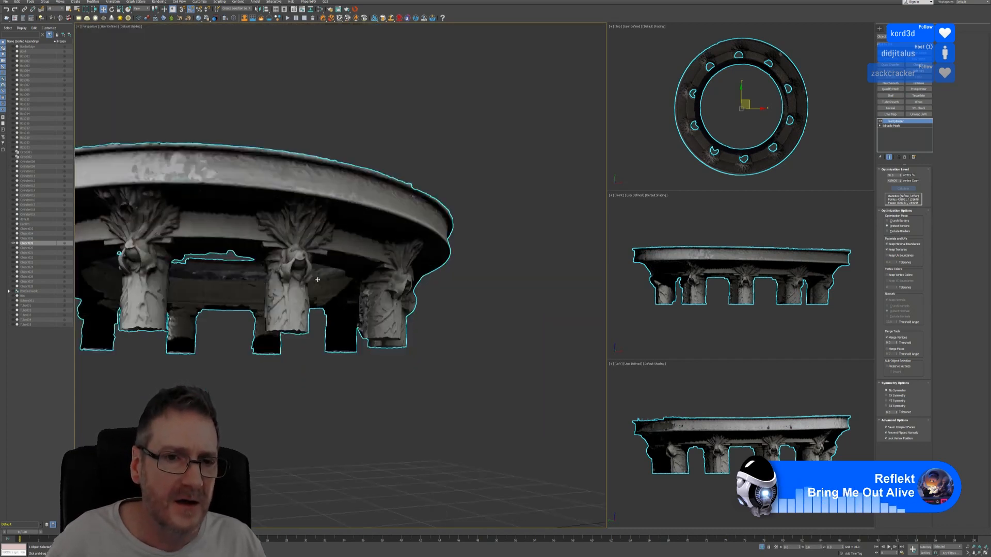
middle_drag(392, 155, 445, 148)
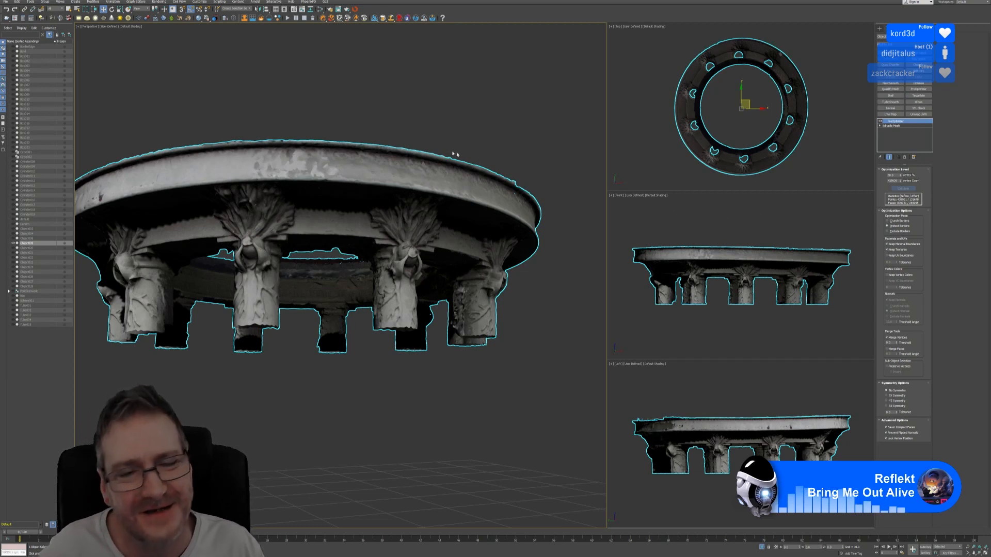
middle_drag(388, 122, 396, 124)
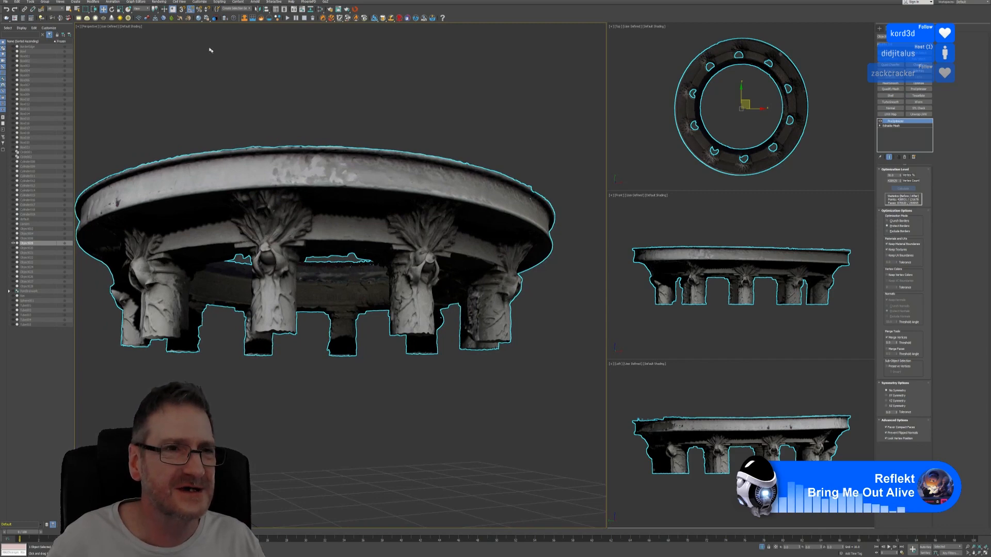
Compare the ring's wireframe with ProOptimizer off and on using Edged Faces, and restore plain shading.
click(133, 26)
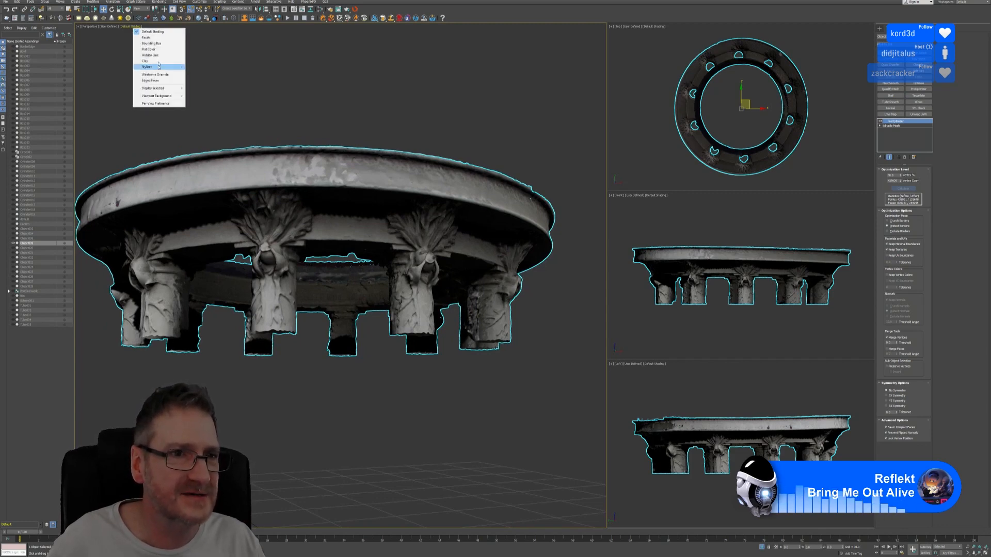
click(154, 83)
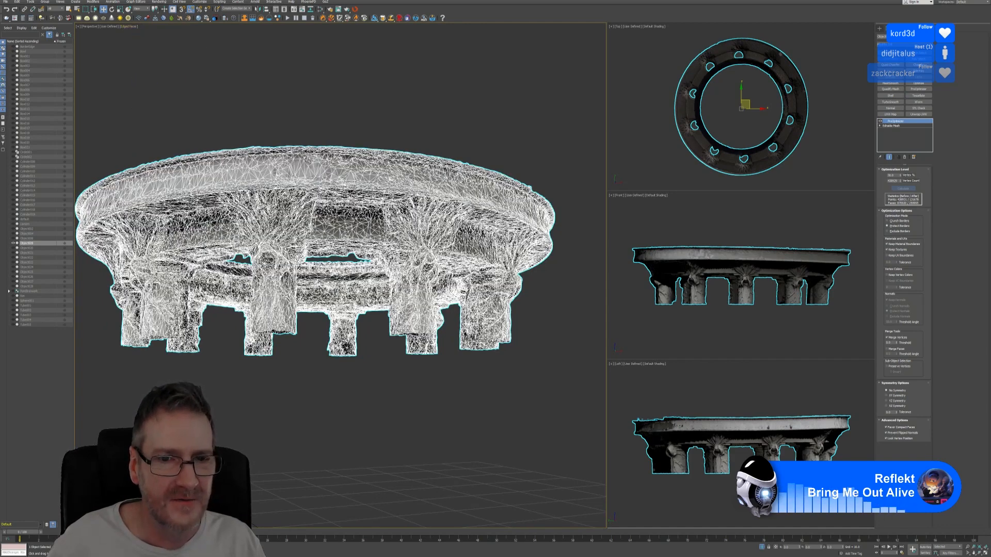
scroll(408, 207, up, 3)
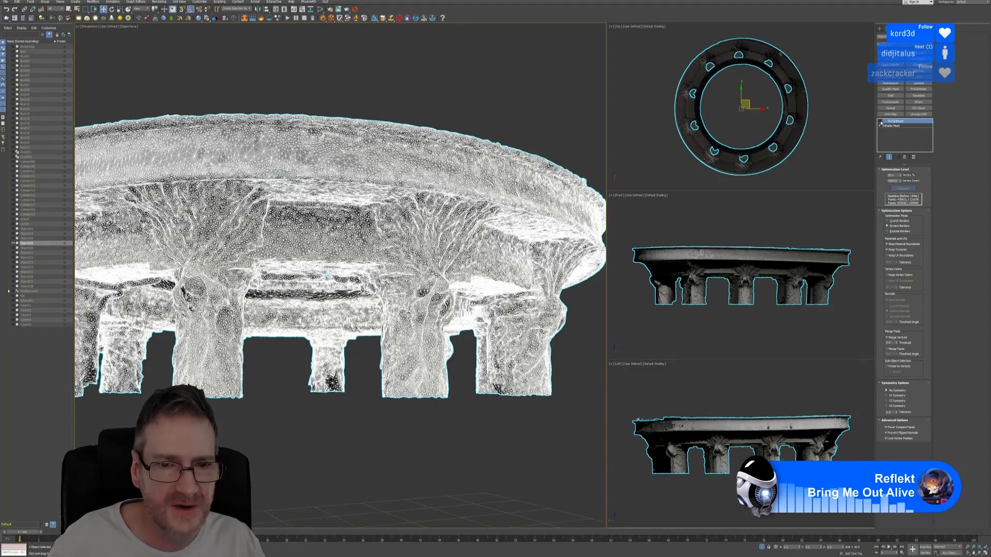
click(881, 122)
click(880, 122)
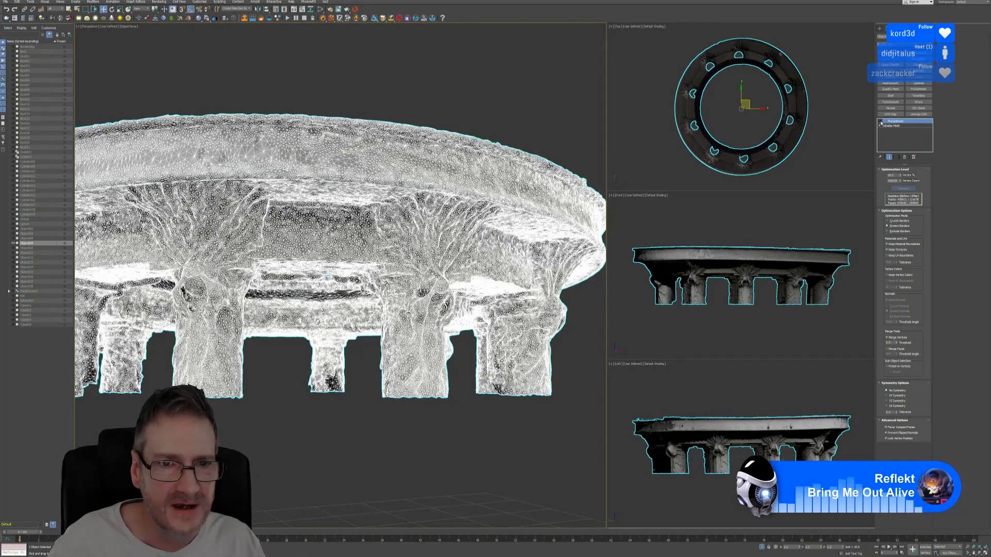
click(881, 121)
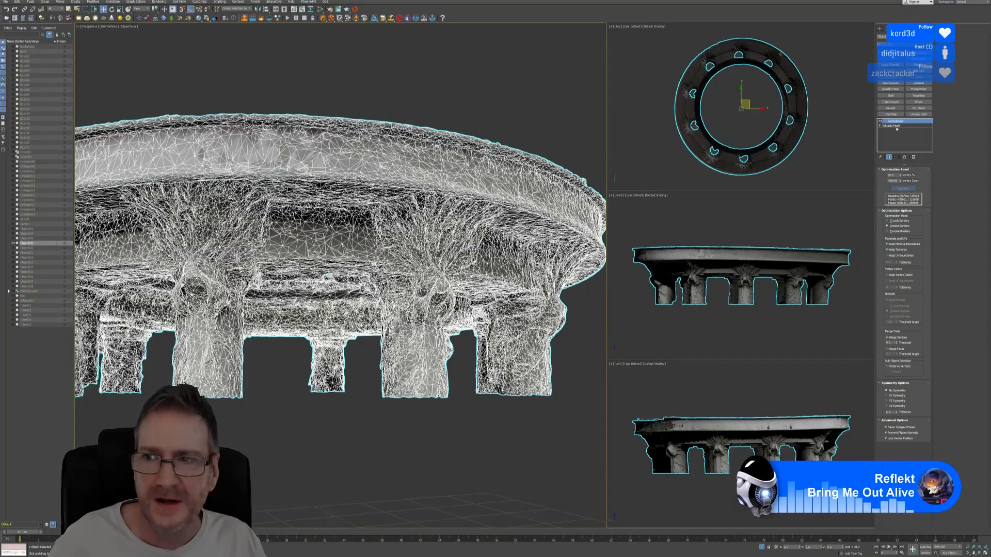
click(132, 29)
click(155, 81)
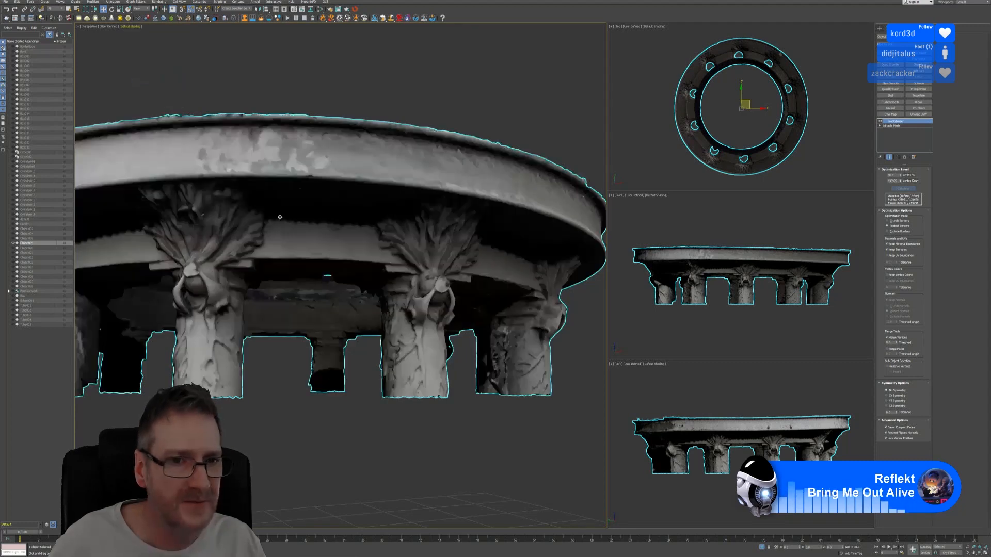
Collapse the ring's modifier stack and convert the optimized mesh to Editable Poly.
key(z)
right_click(895, 122)
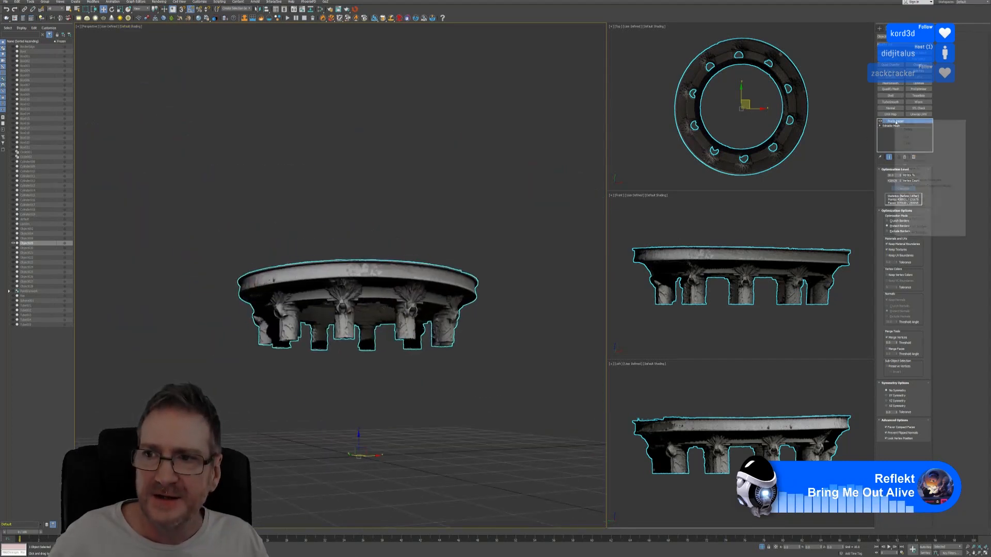
click(919, 177)
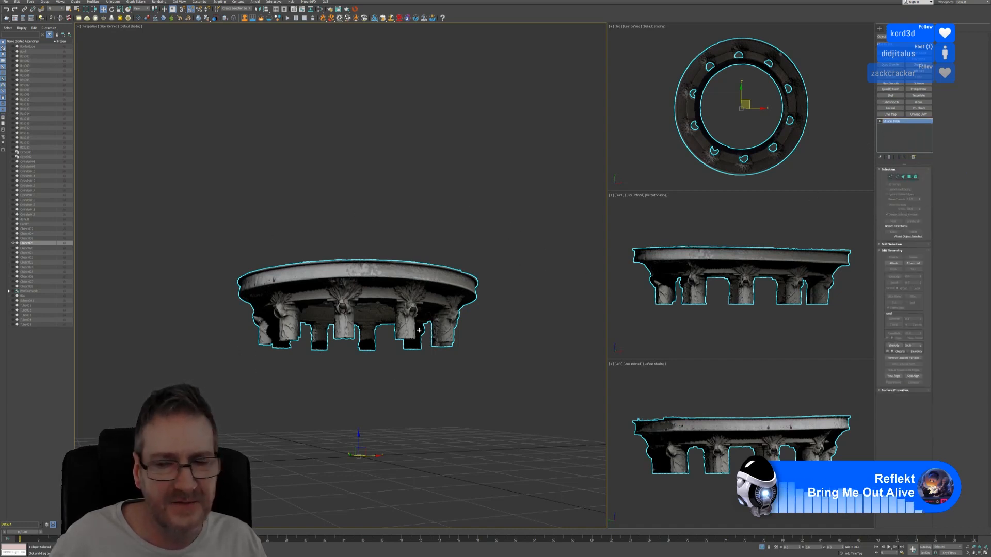
right_click(897, 122)
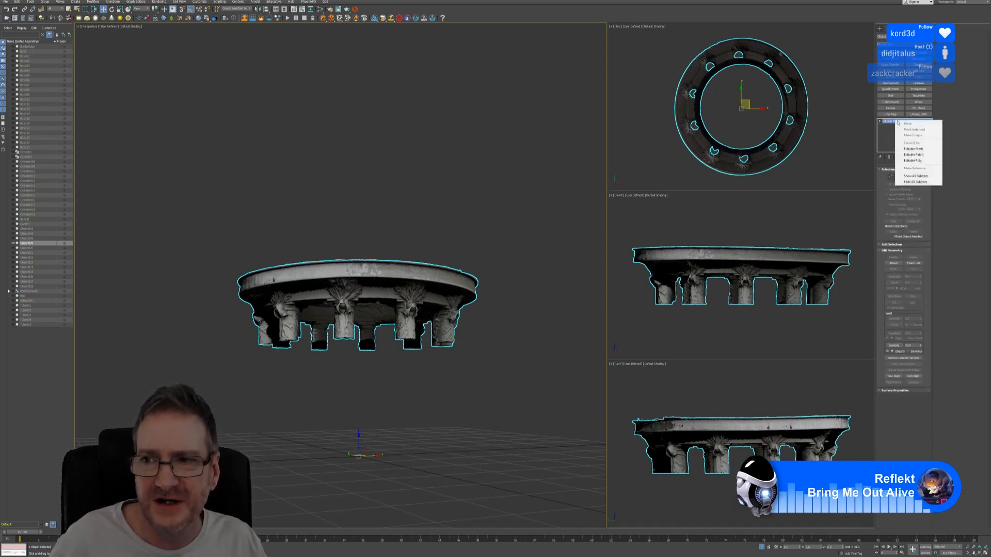
click(914, 162)
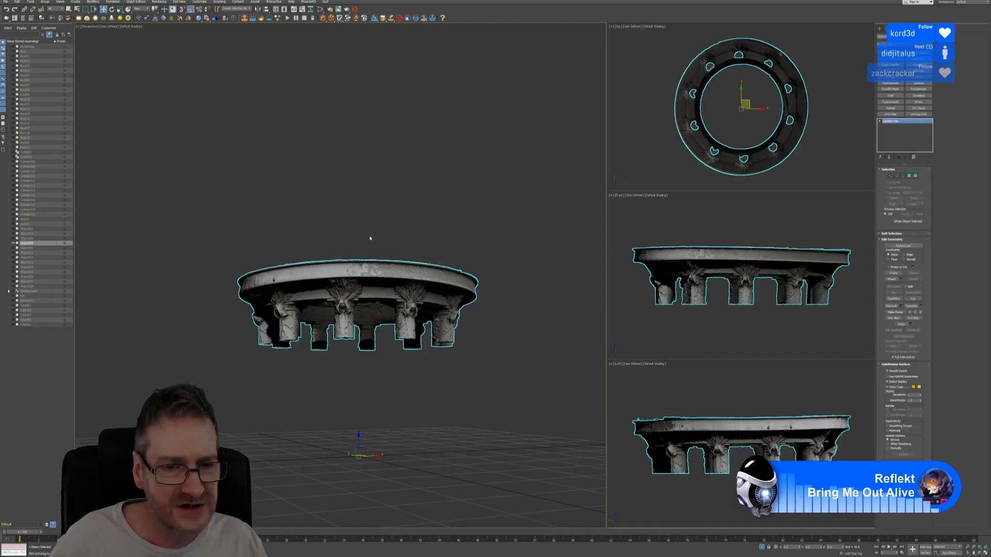
End isolation to show the whole pavilion and select the red stepped base under the columns.
click(762, 548)
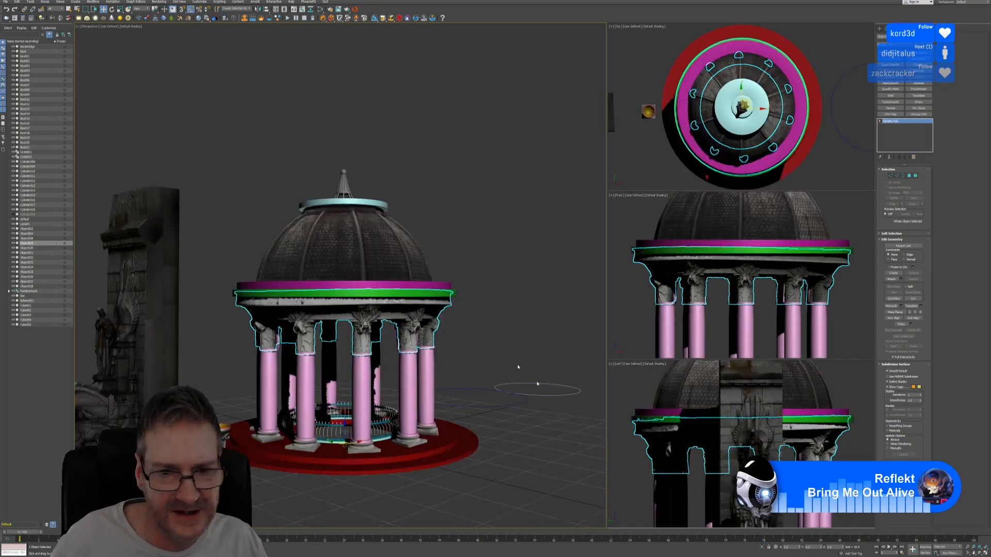
click(444, 215)
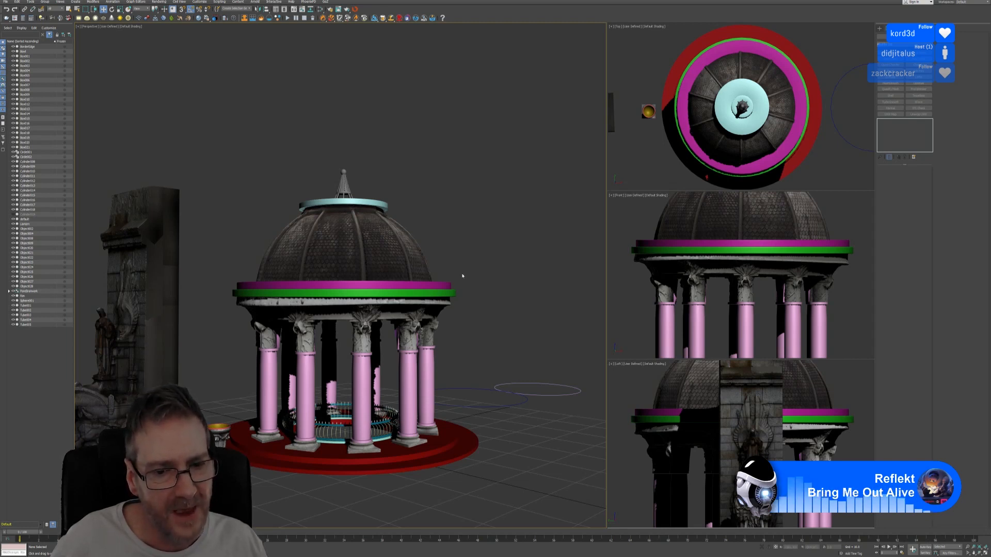
middle_drag(463, 276, 465, 258)
scroll(382, 360, up, 5)
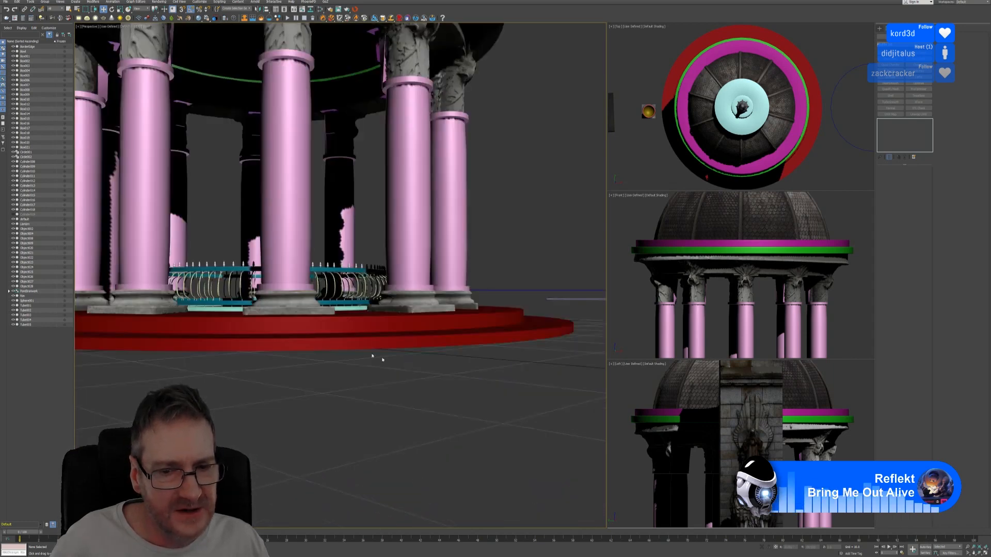
click(354, 344)
middle_drag(348, 347, 361, 387)
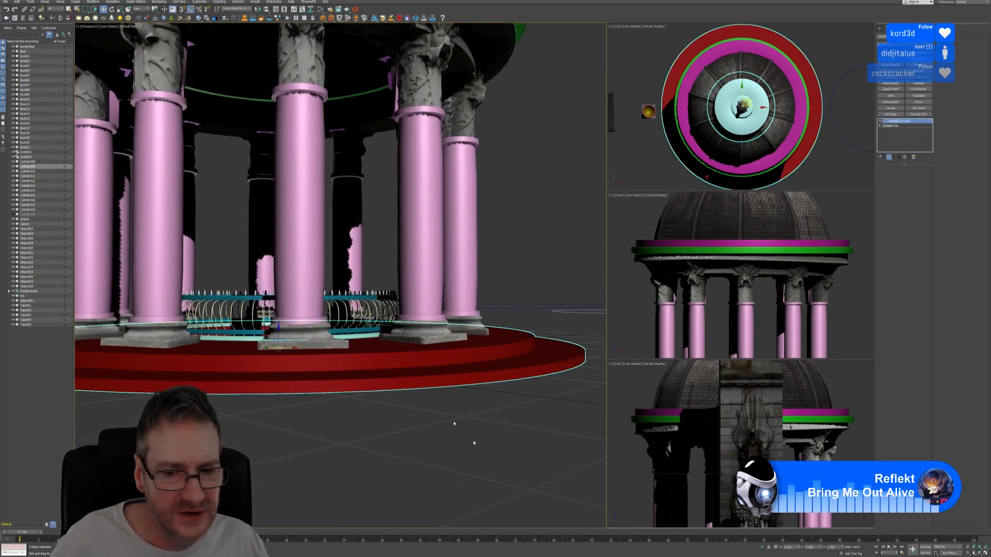
Isolate the red stepped base and examine its outer steps and central opening from several angles.
click(762, 547)
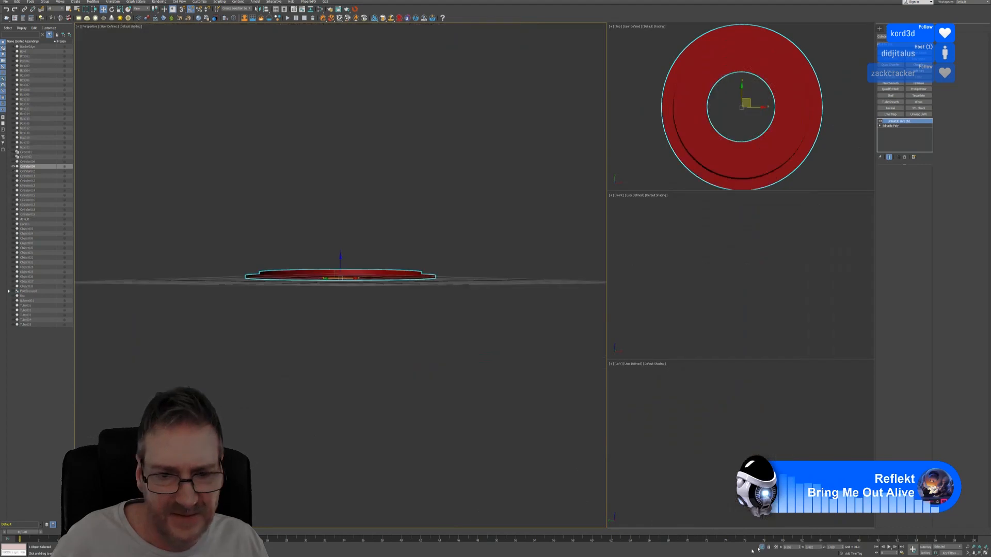
middle_drag(371, 306, 375, 417)
scroll(374, 417, up, 5)
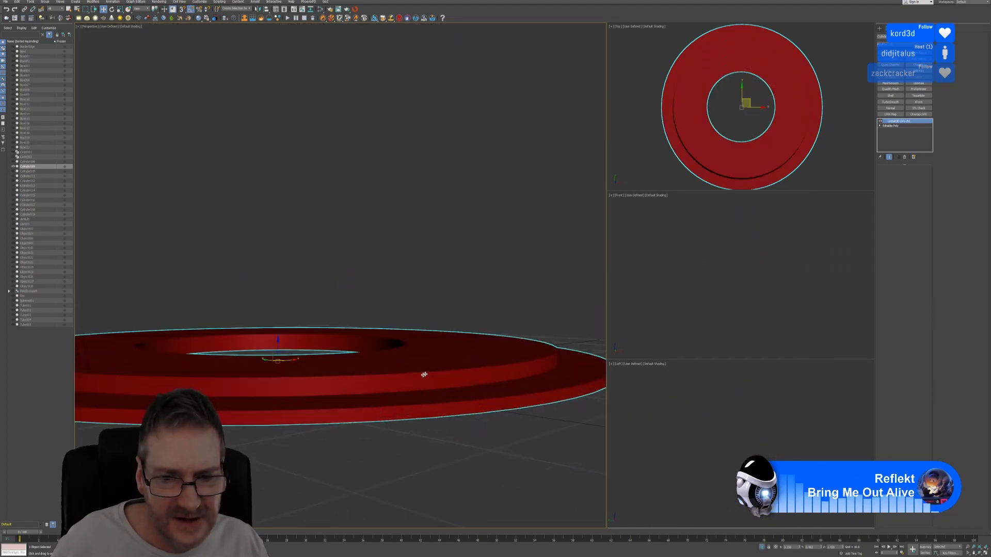
scroll(424, 376, up, 5)
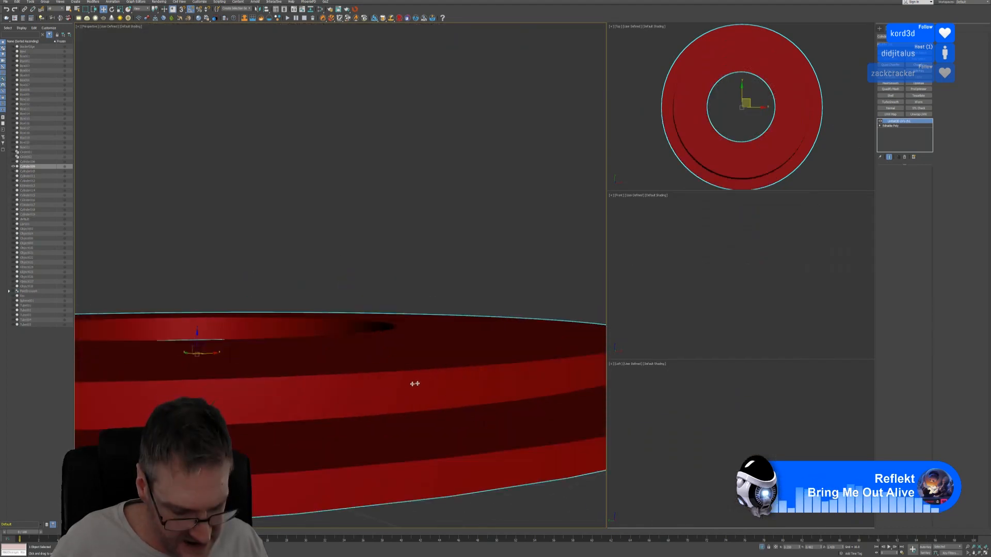
alt+middle_drag(392, 381, 402, 382)
scroll(378, 328, down, 5)
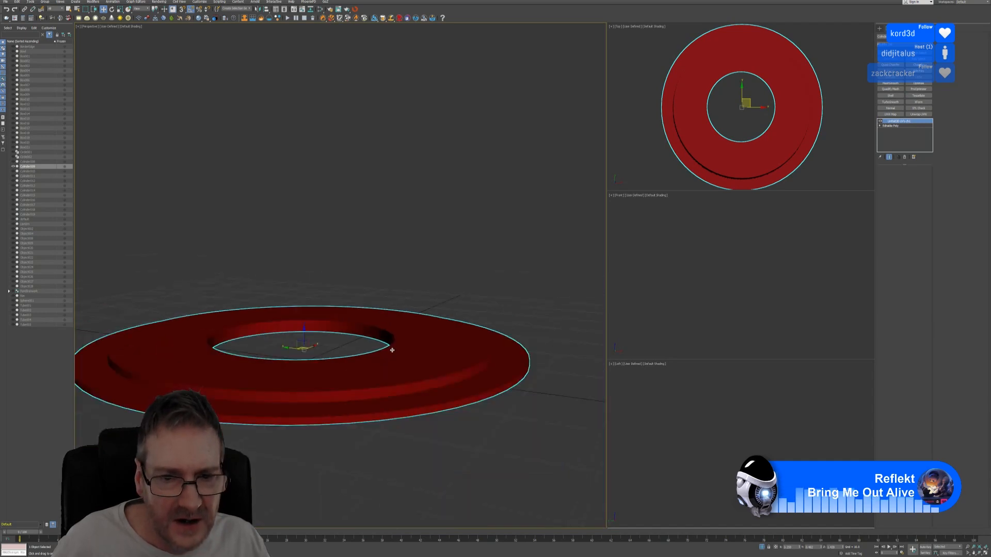
alt+middle_drag(389, 347, 310, 320)
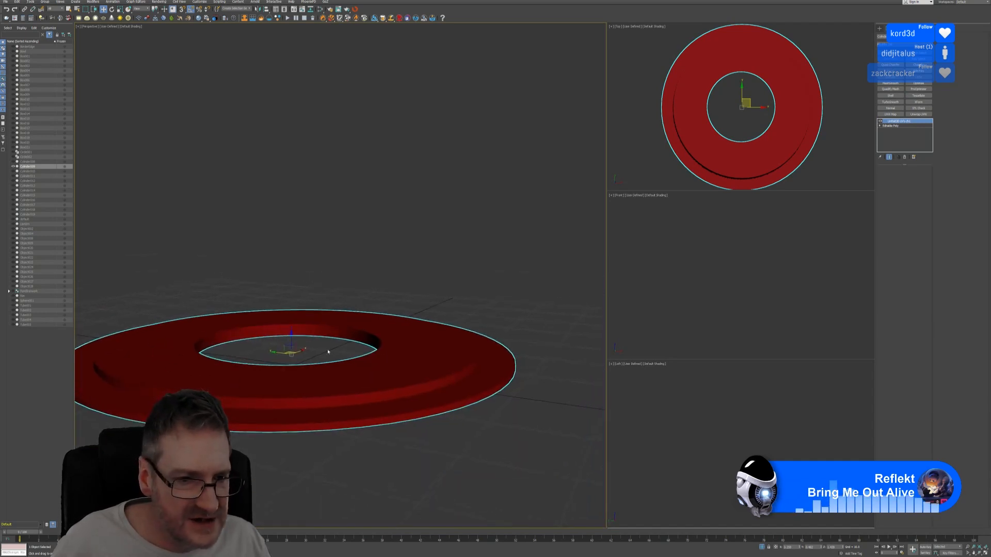
scroll(190, 341, up, 4)
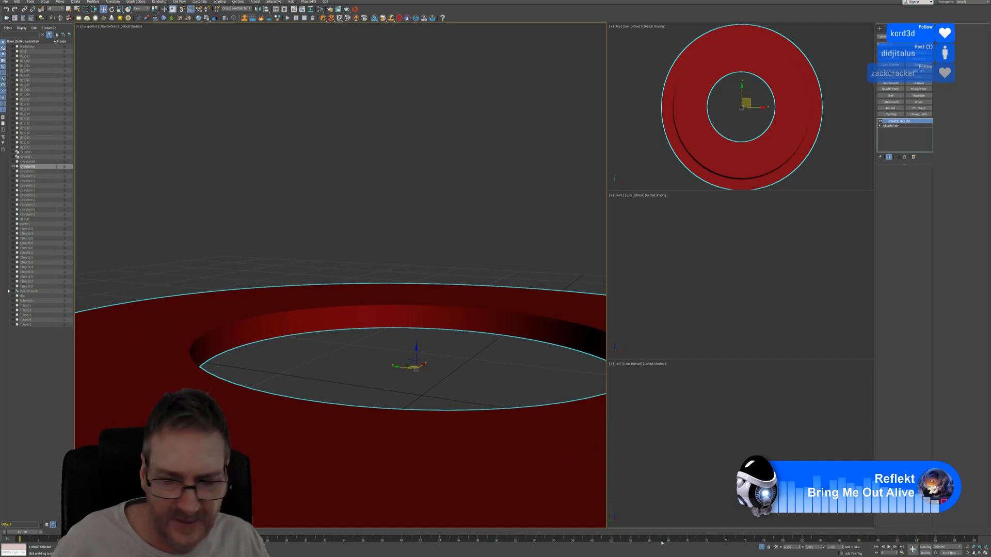
End isolation and examine how the base meets the railing and columns within the whole pavilion.
click(762, 548)
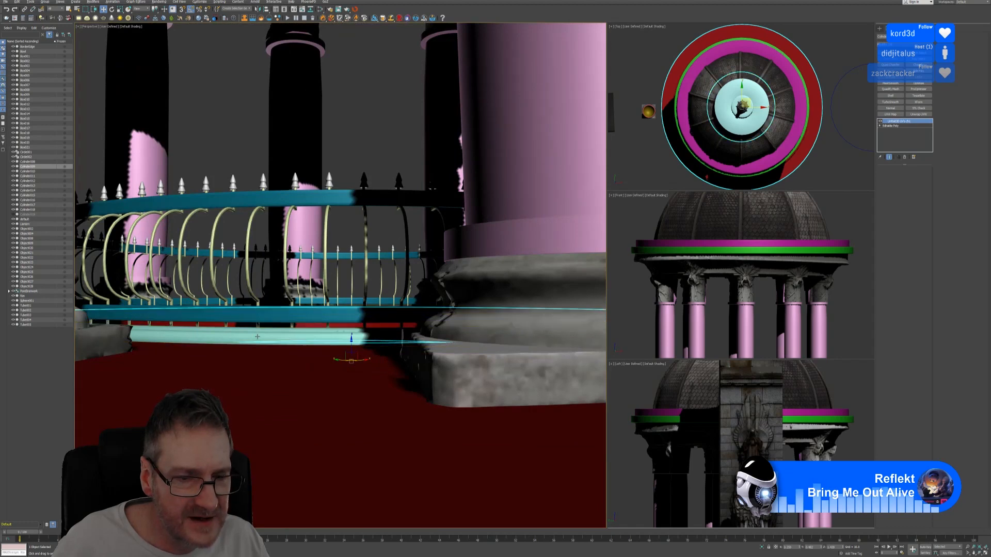
key(z)
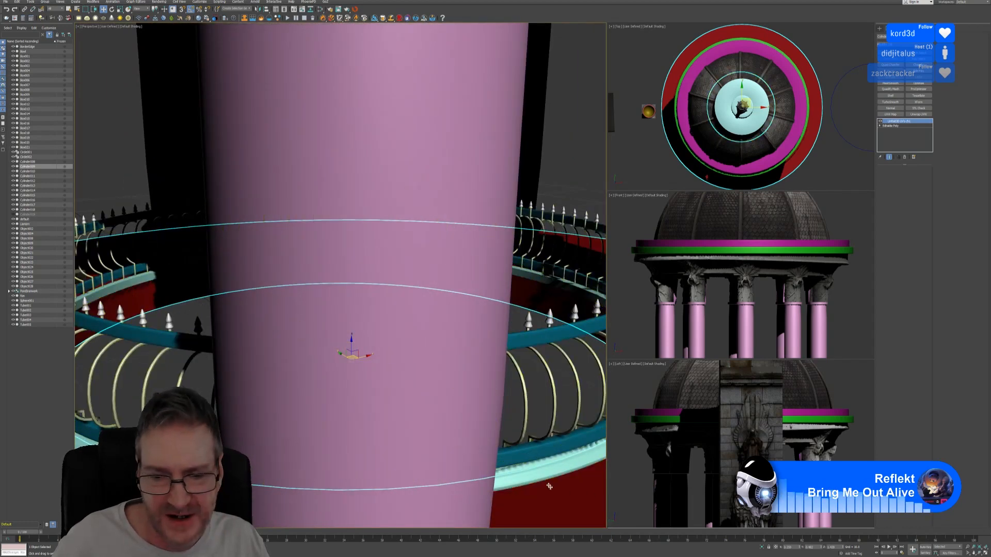
scroll(550, 486, down, 10)
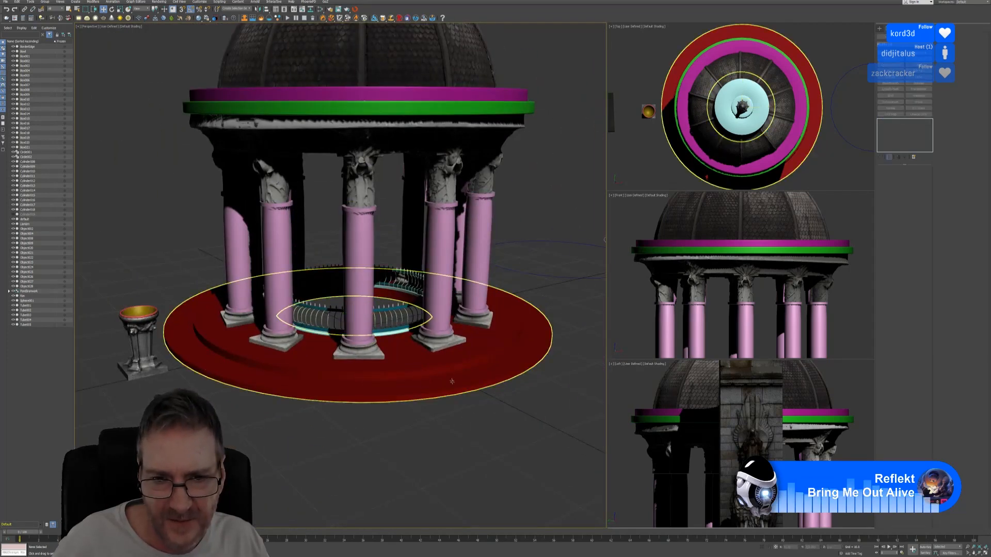
Isolate the red stepped base again and collapse its whole modifier stack to Editable Poly.
click(763, 547)
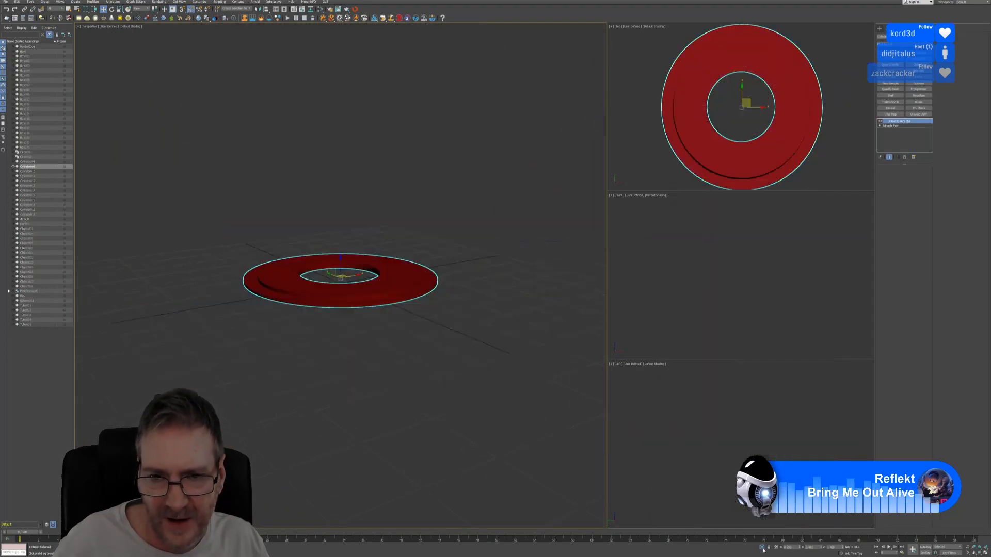
middle_drag(382, 241, 388, 269)
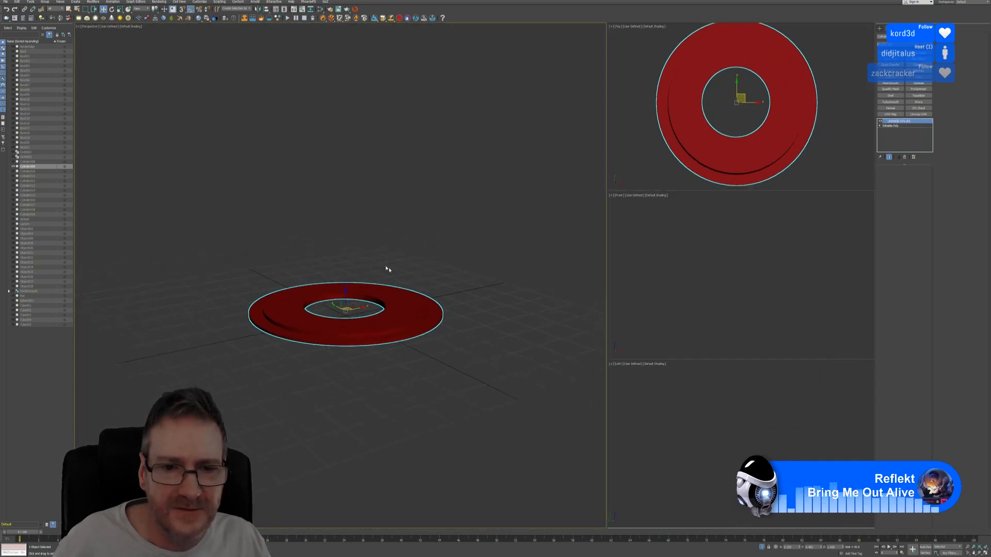
right_click(902, 122)
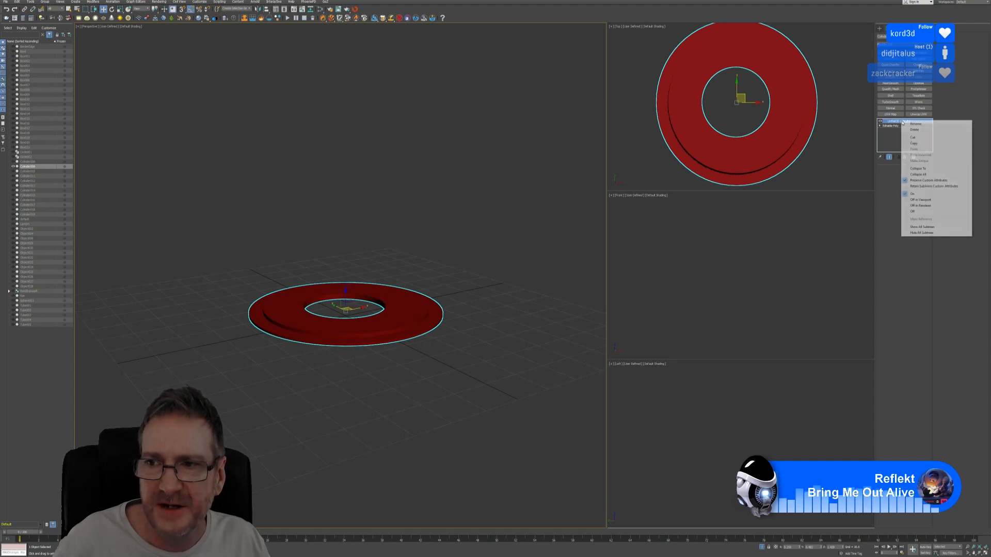
click(923, 175)
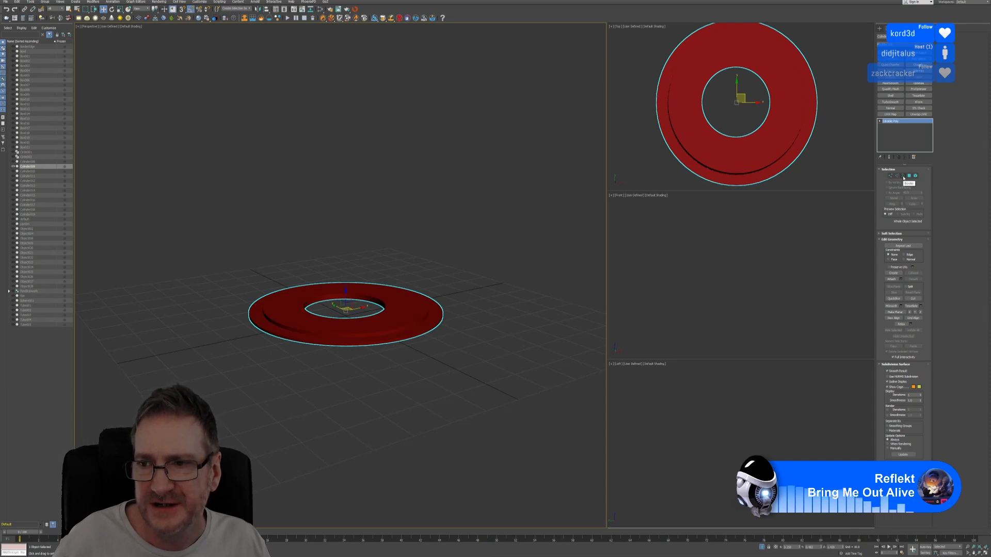
Select all edges of the stepped base in the front view at Edge level.
click(903, 176)
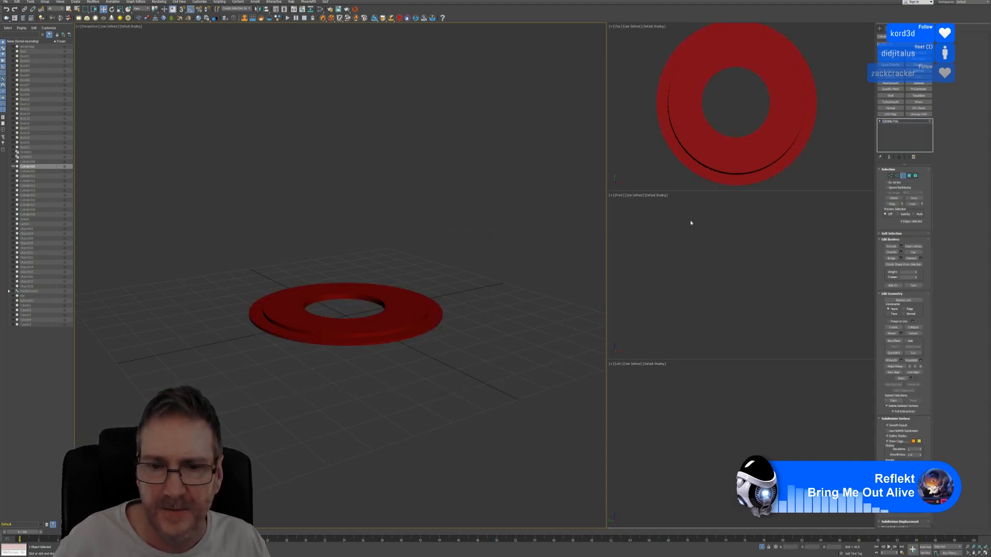
scroll(805, 267, down, 5)
middle_drag(811, 282, 731, 241)
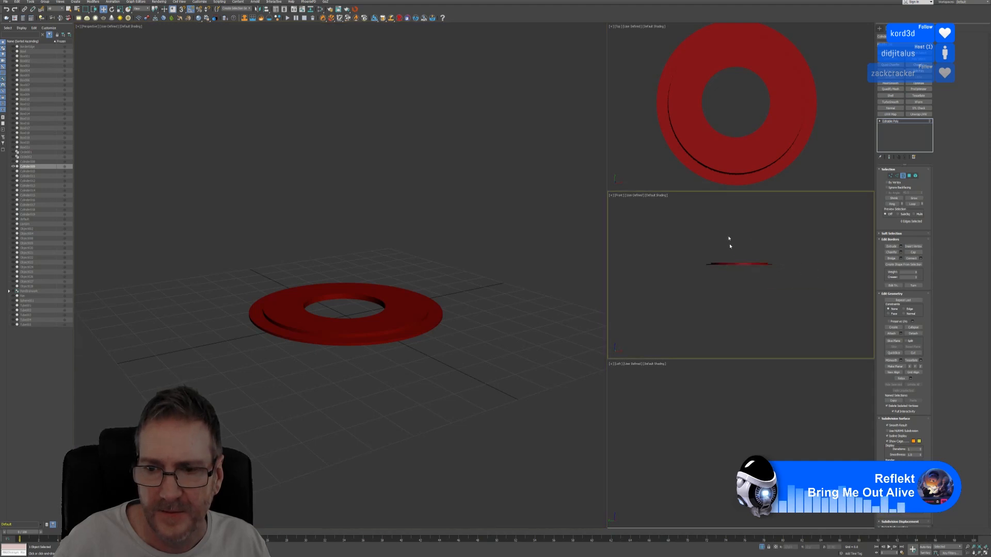
scroll(736, 253, up, 3)
scroll(738, 253, up, 2)
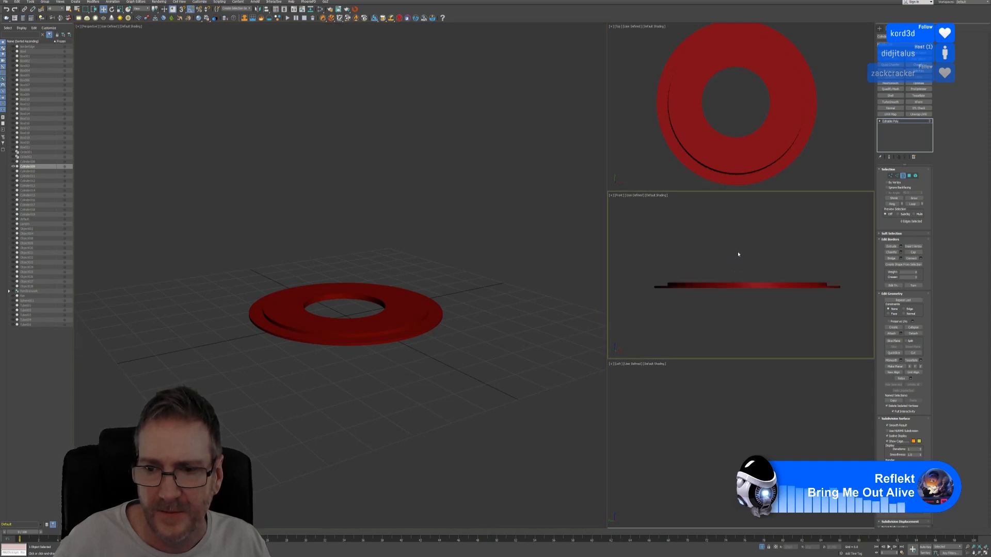
click(897, 176)
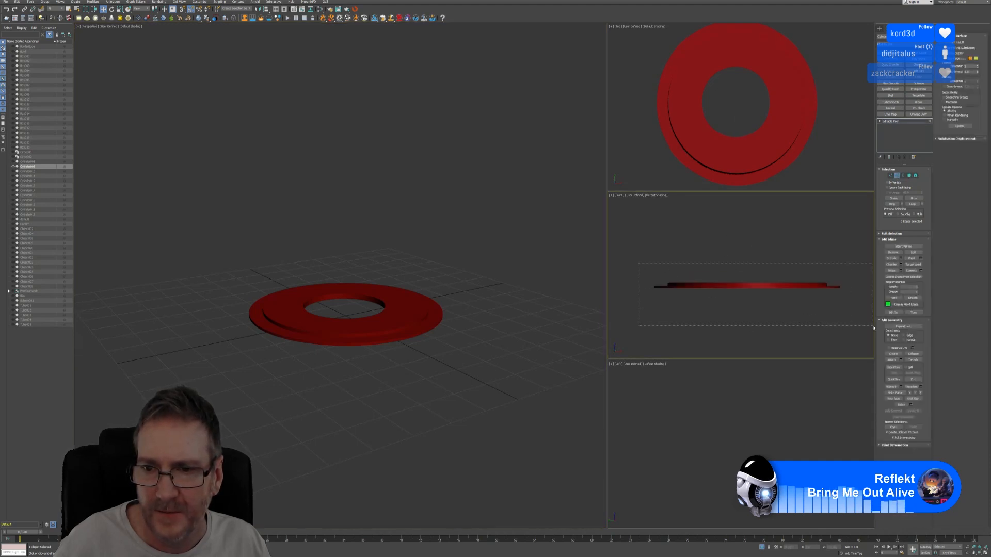
drag(874, 327, 866, 327)
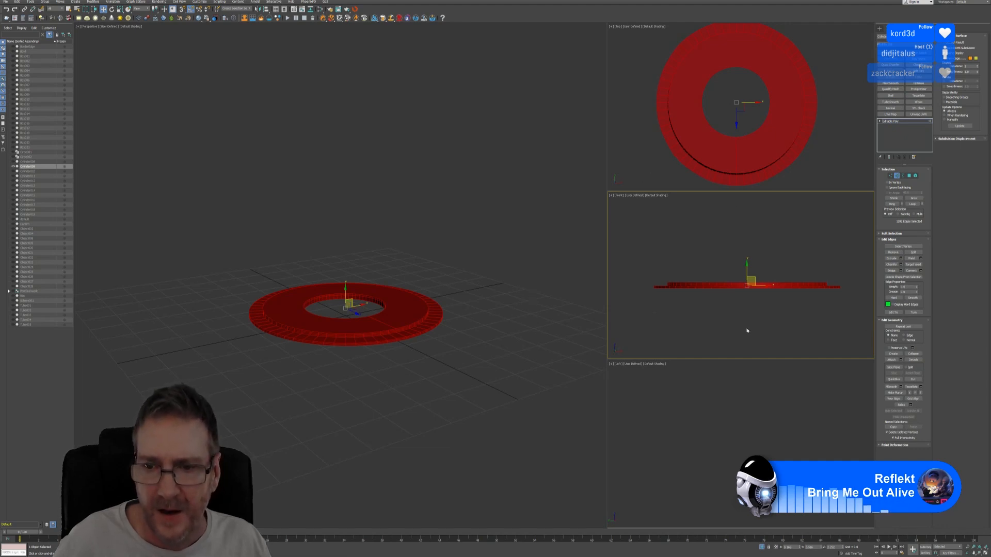
Maximize the front view and remove the upper step's edges from the selection across the full width.
key(alt+w)
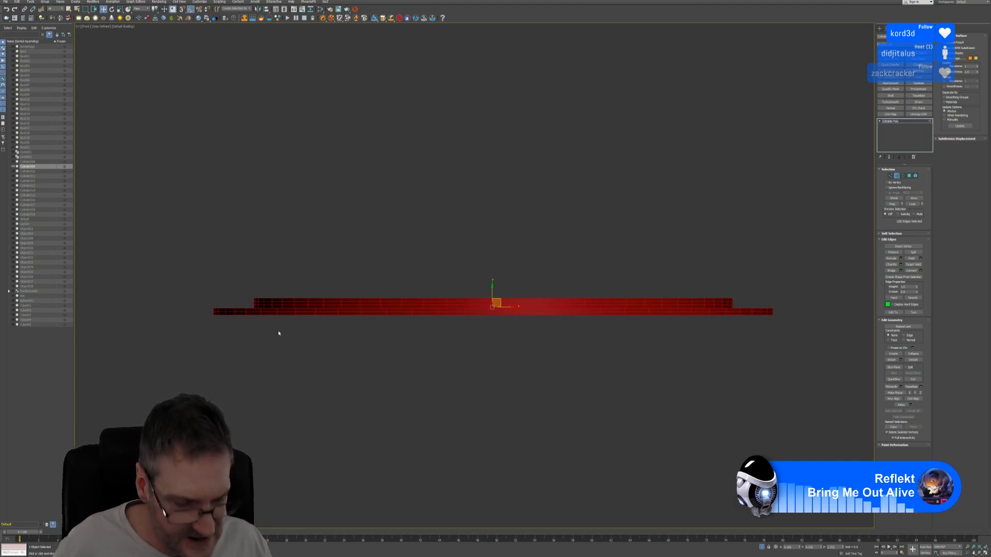
scroll(400, 343, up, 3)
middle_drag(400, 343, 351, 376)
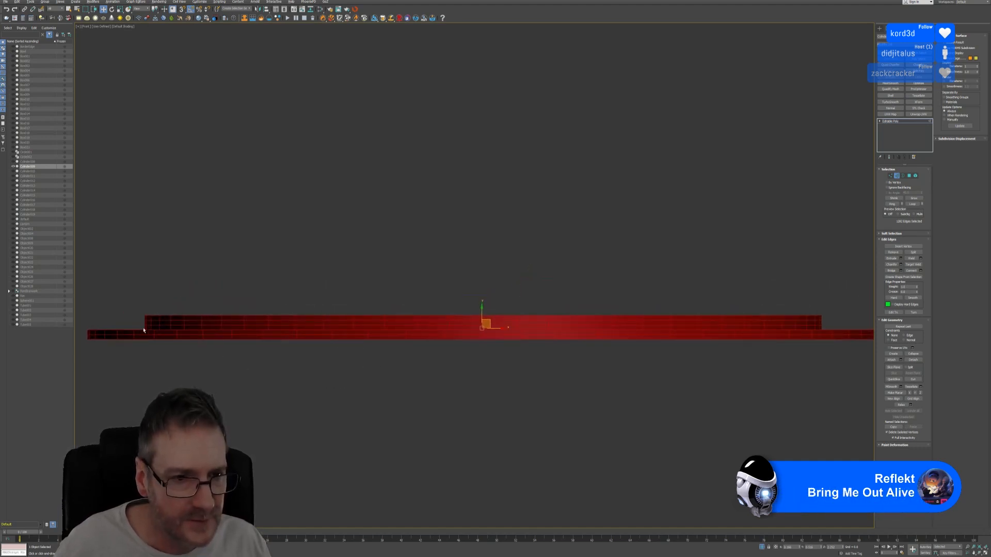
drag(143, 320, 207, 332)
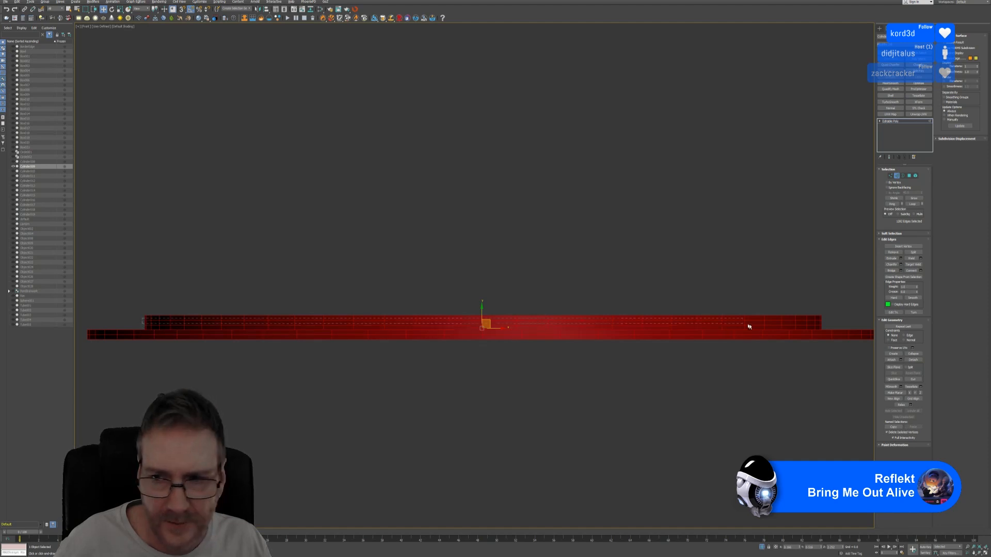
drag(749, 327, 866, 330)
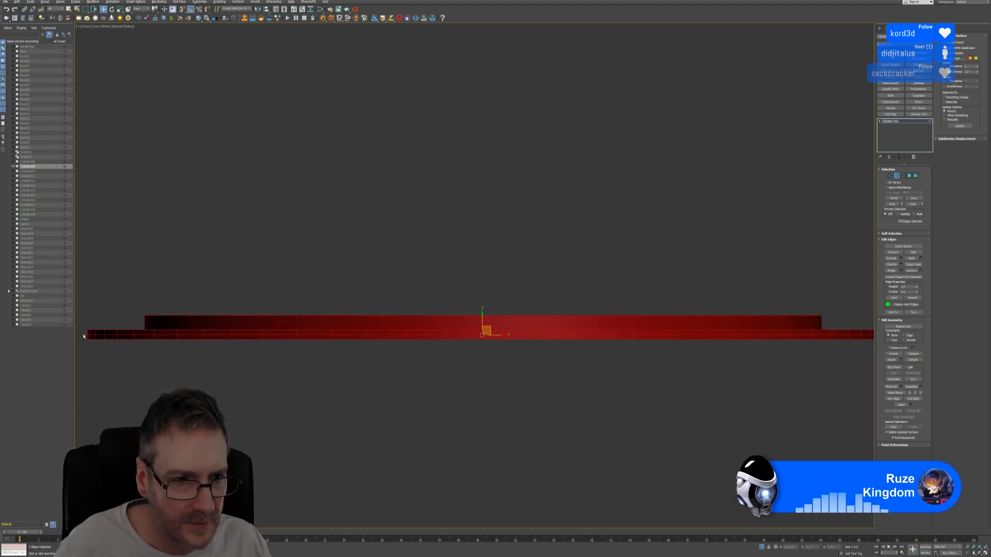
Deselect the vertical side edges around the lower step, including those at its far right end.
drag(86, 335, 744, 337)
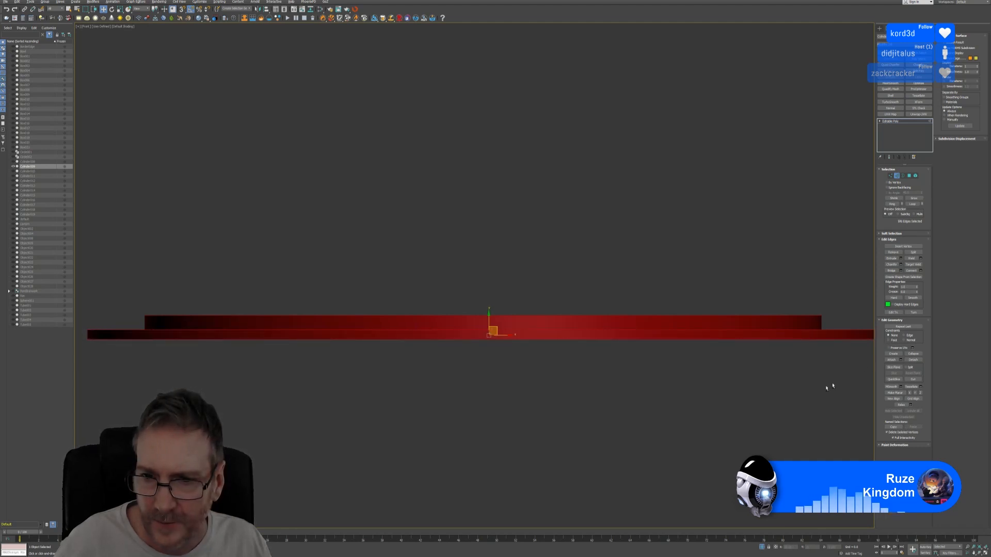
middle_drag(828, 387, 706, 399)
scroll(744, 371, up, 2)
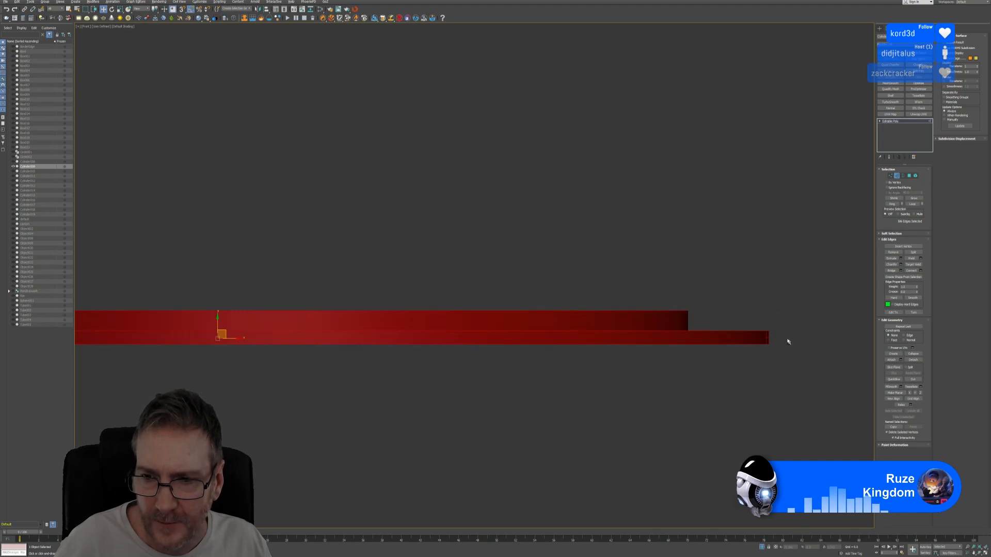
alt+drag(762, 342, 762, 342)
middle_drag(605, 402, 691, 412)
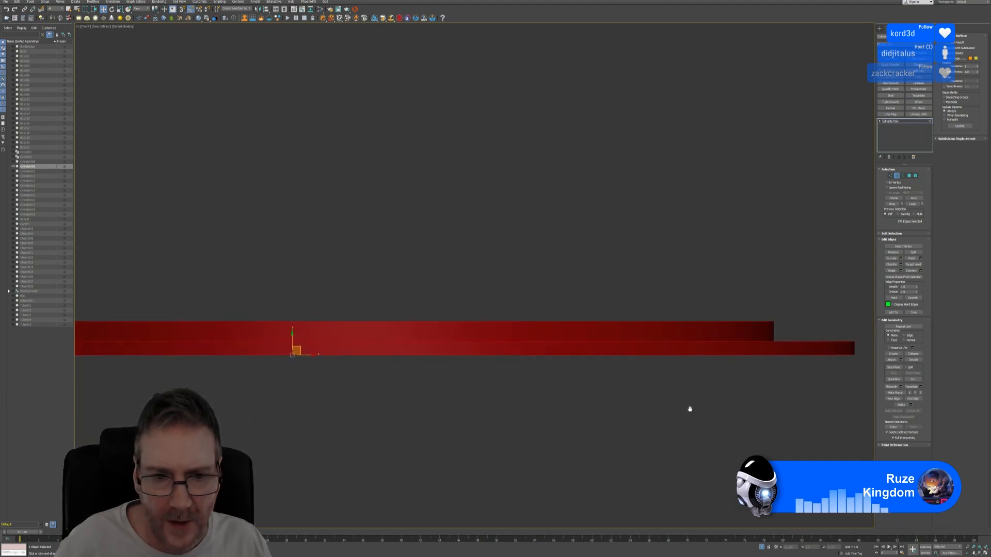
scroll(652, 416, down, 3)
middle_drag(609, 400, 609, 377)
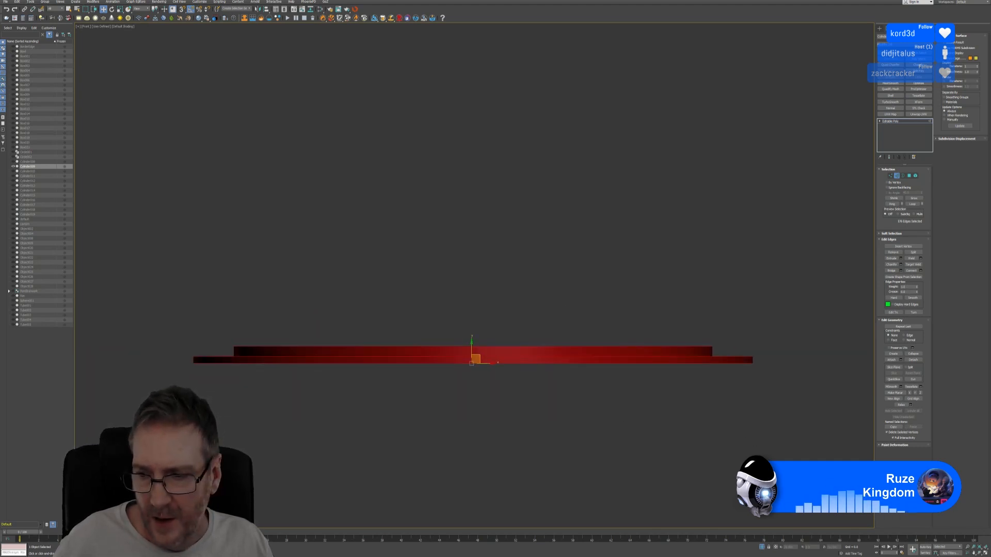
Maximize the top view and deselect the radial edges across the outer step's tread along its right-hand arc.
key(alt+w)
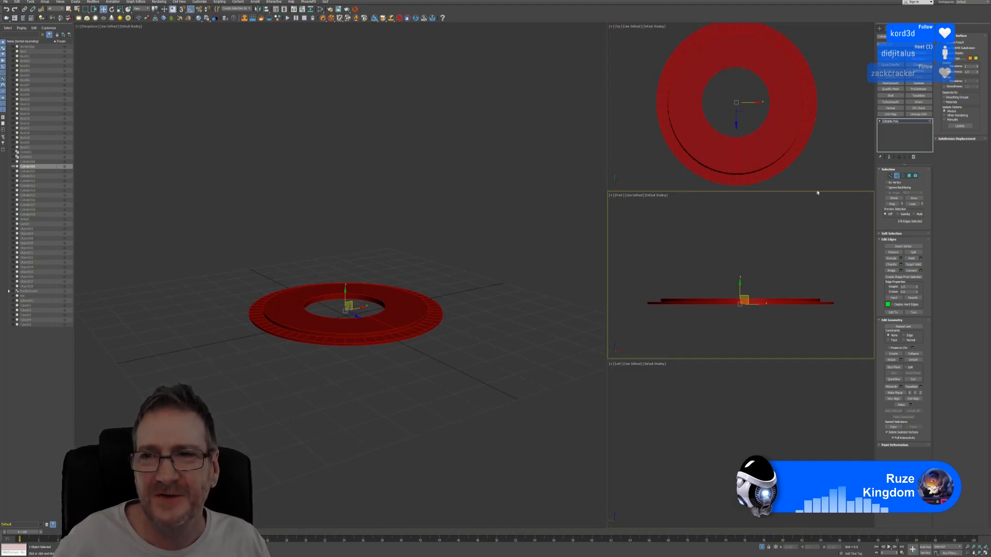
right_click(818, 173)
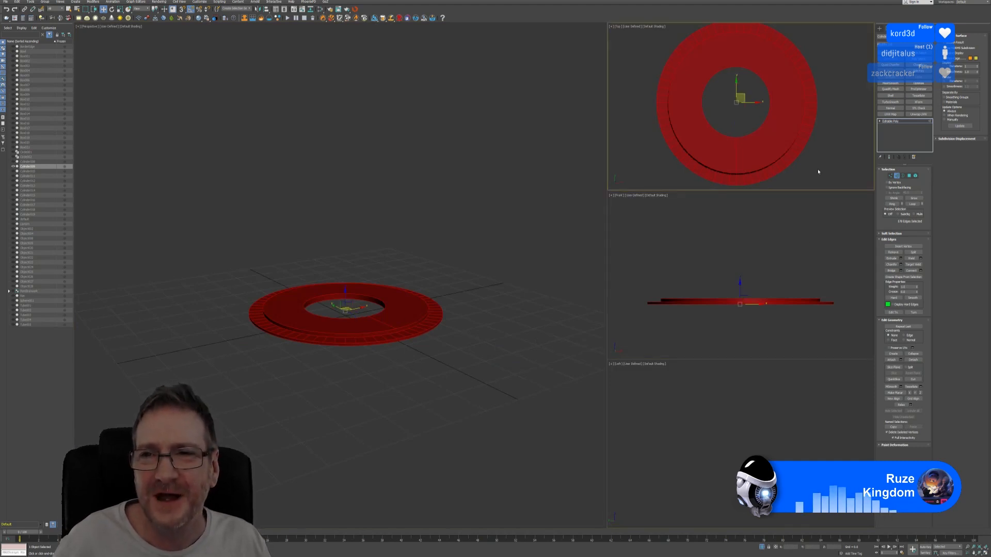
click(985, 552)
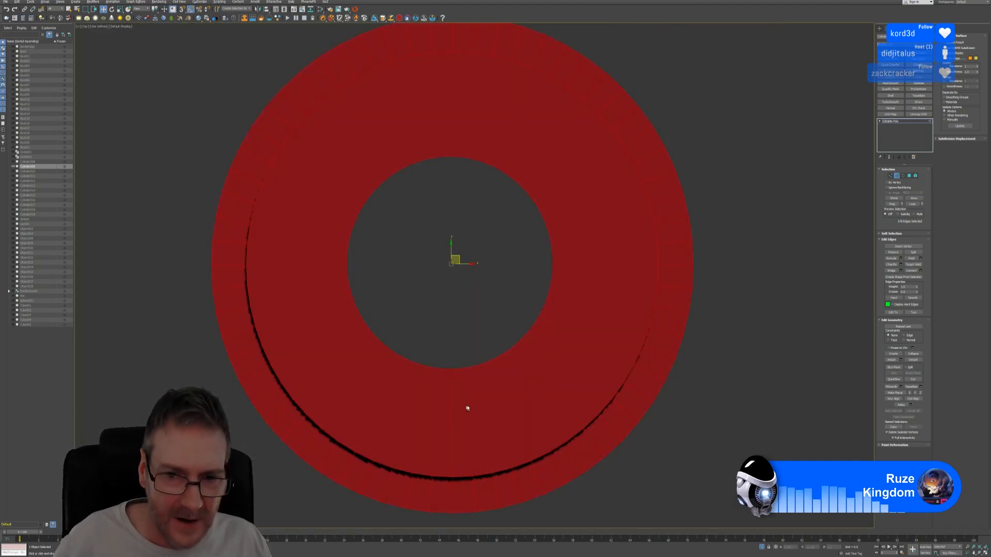
middle_drag(447, 158, 478, 174)
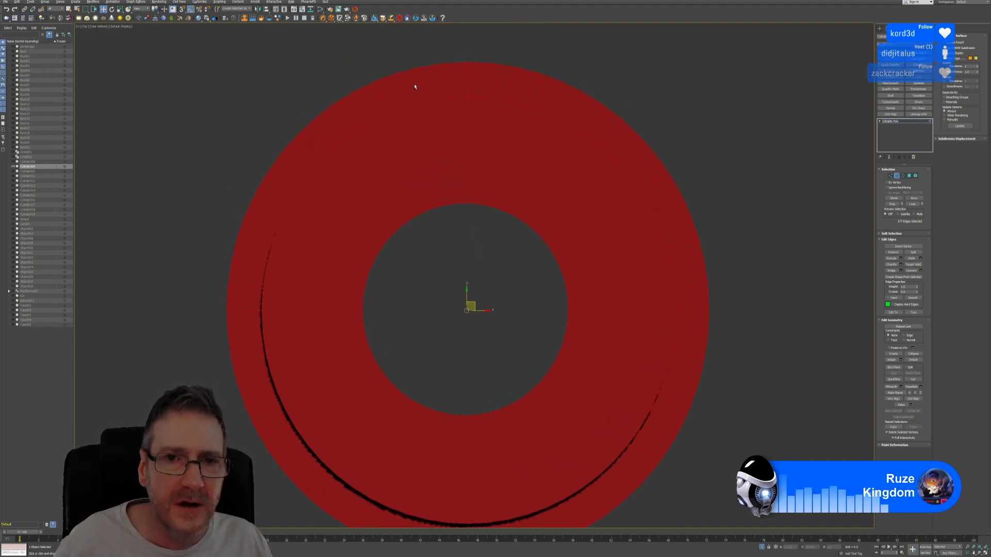
drag(528, 92, 687, 258)
alt+drag(696, 299, 696, 302)
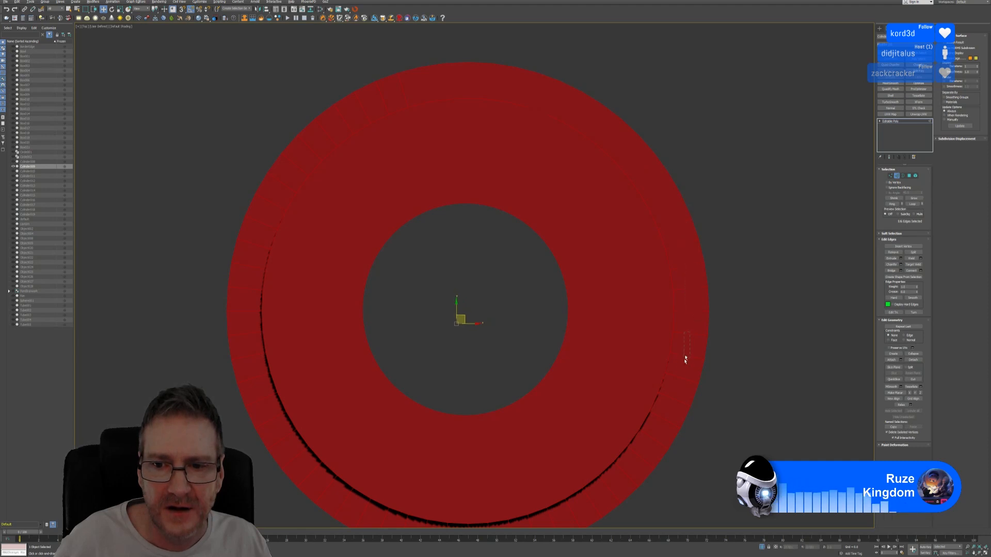
alt+drag(686, 360, 687, 362)
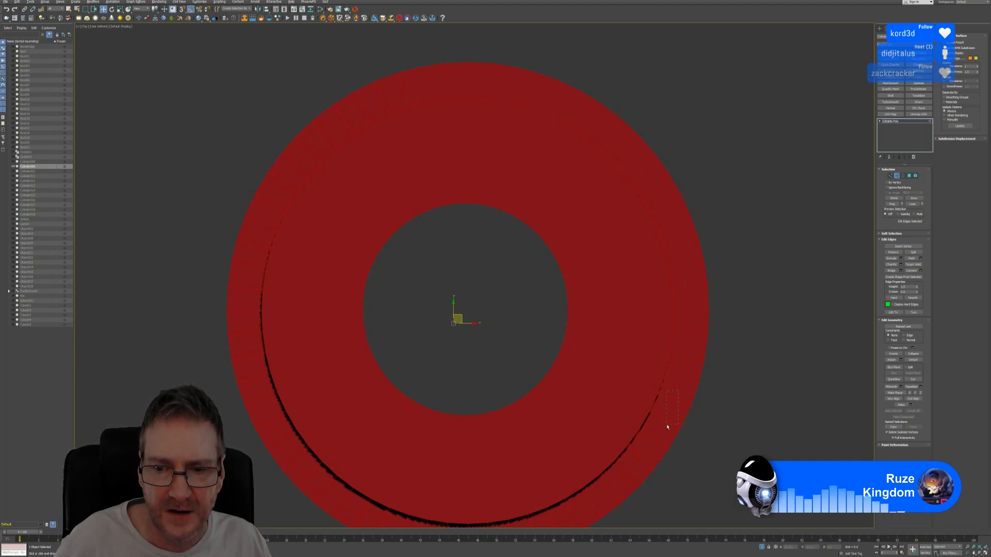
alt+drag(667, 427, 669, 432)
Deselect the radial edges across the outer step's tread along its upper-left arc in the top view.
middle_drag(675, 426, 754, 244)
middle_drag(545, 219, 551, 340)
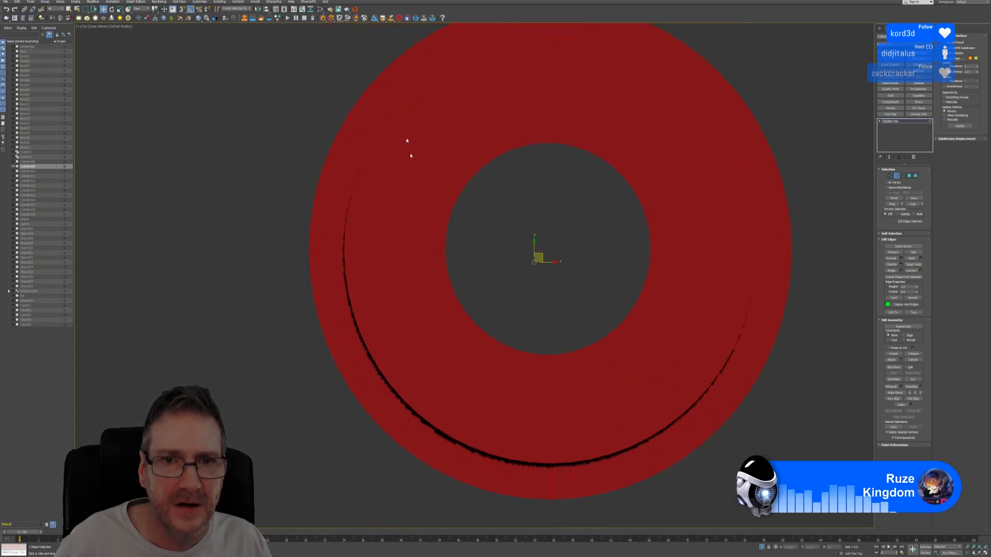
middle_drag(411, 155, 458, 203)
alt+drag(462, 108, 463, 109)
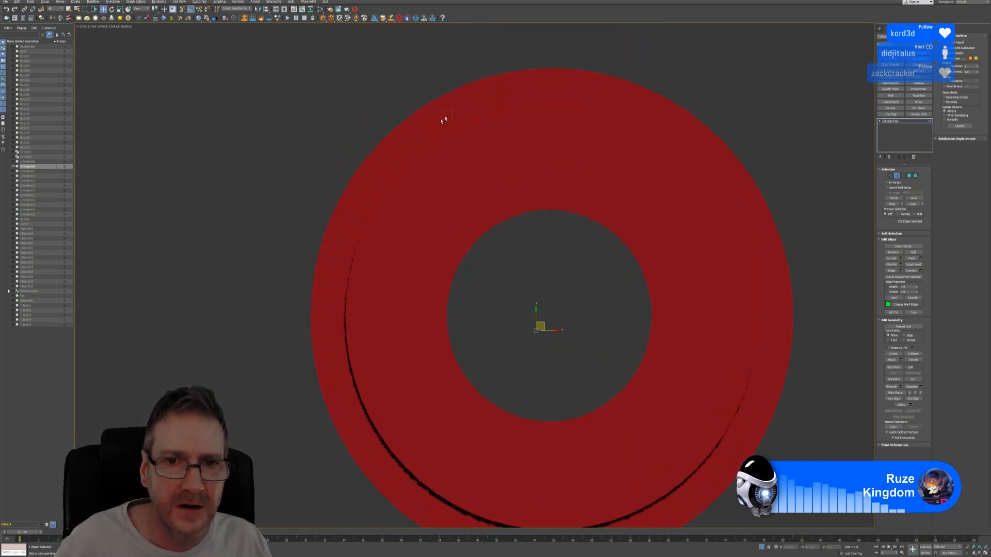
alt+drag(415, 135, 417, 138)
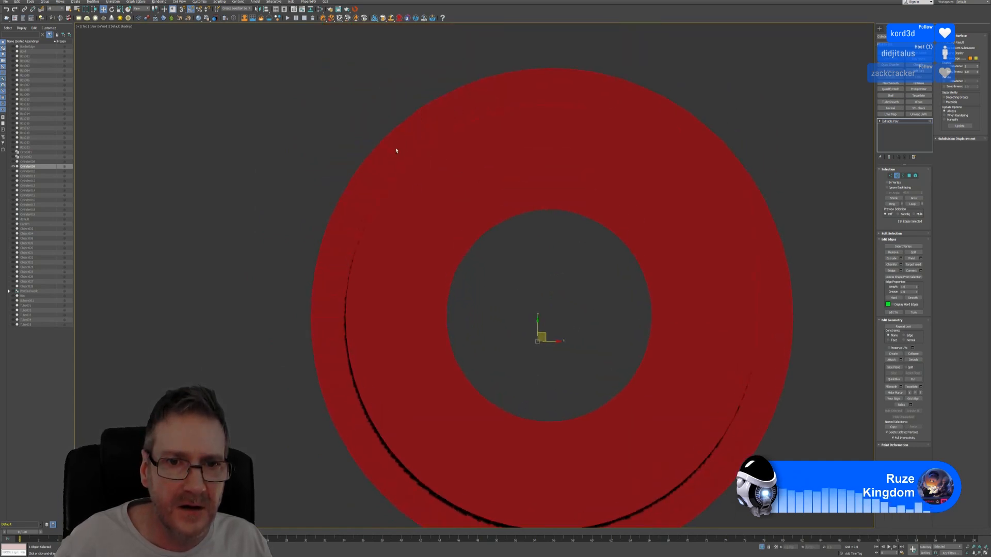
alt+drag(379, 170, 363, 197)
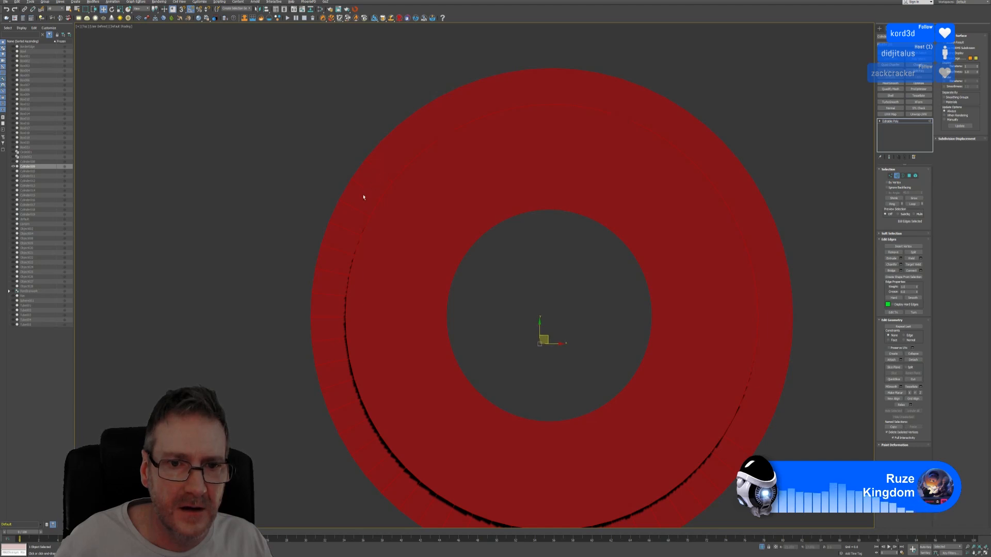
Deselect the outer tread's radial edges down the left-hand side of the ring.
alt+drag(344, 241, 339, 243)
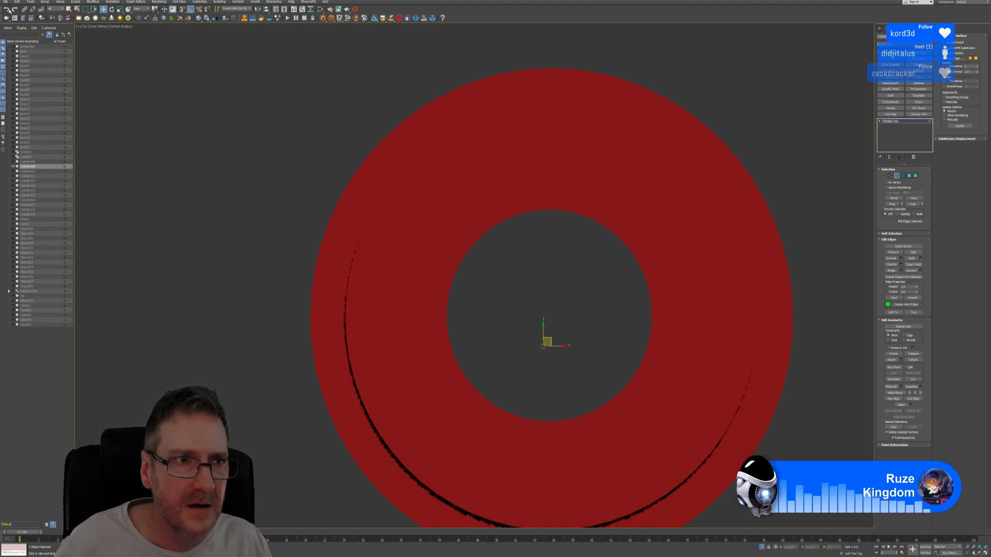
alt+drag(347, 230, 343, 232)
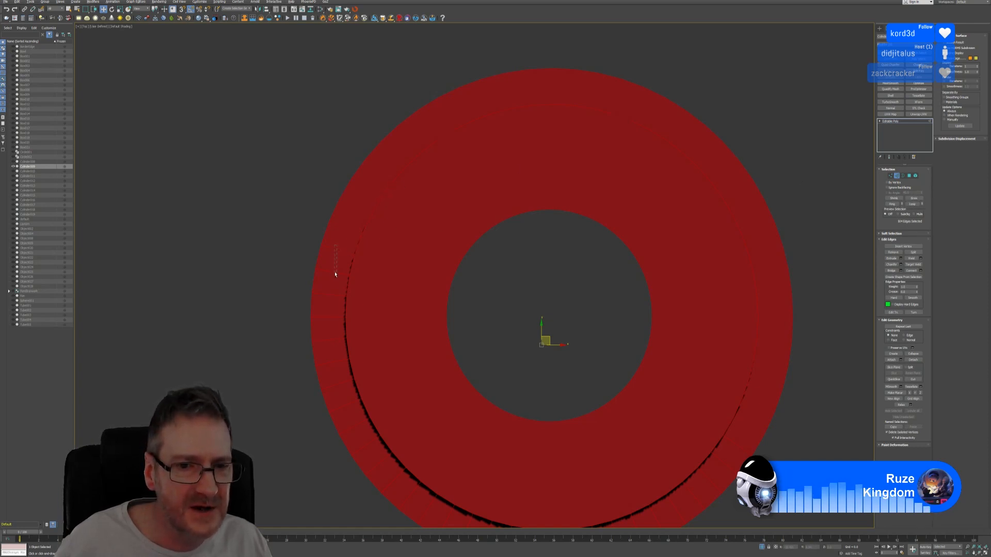
alt+drag(335, 274, 332, 287)
alt+drag(324, 321, 323, 332)
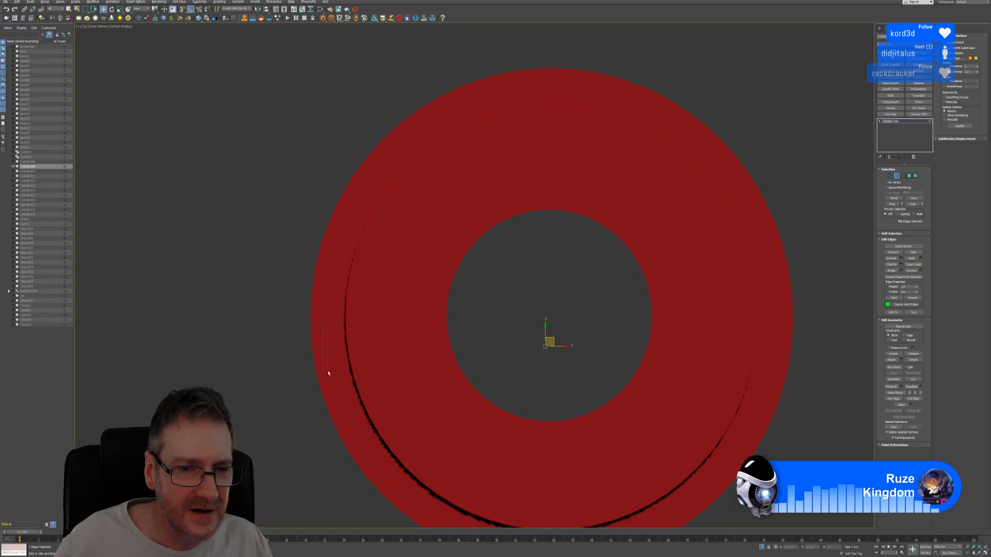
alt+drag(331, 375, 343, 415)
Deselect the tread's radial edges along the lower arc from left to right and restore the four-view layout.
middle_drag(372, 398, 350, 258)
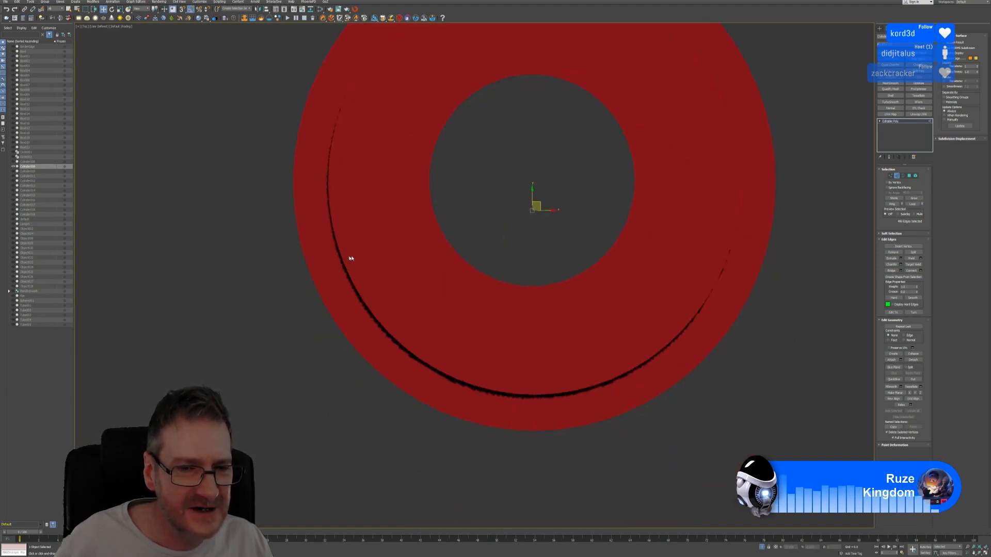
alt+drag(349, 313, 607, 412)
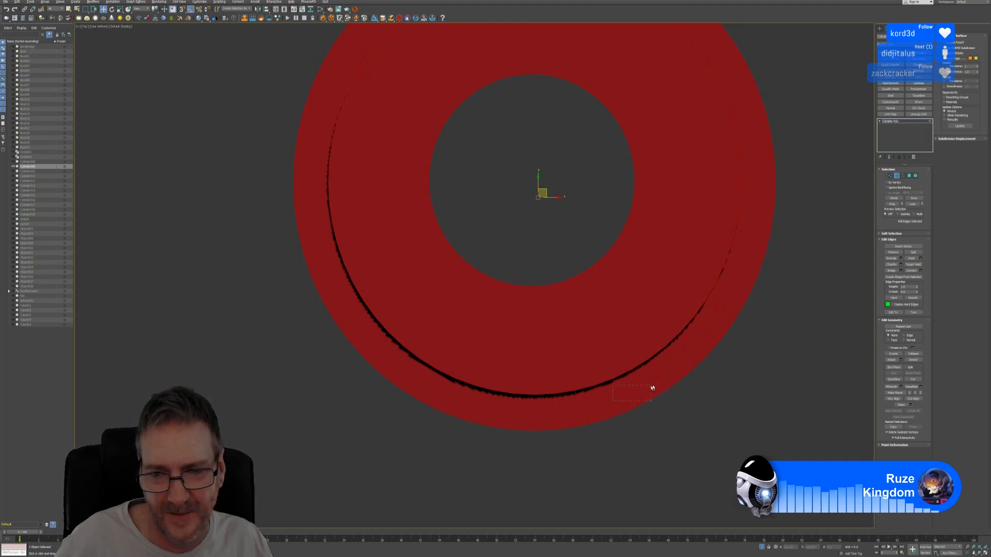
alt+drag(652, 388, 721, 312)
middle_drag(673, 295, 643, 360)
scroll(644, 360, down, 2)
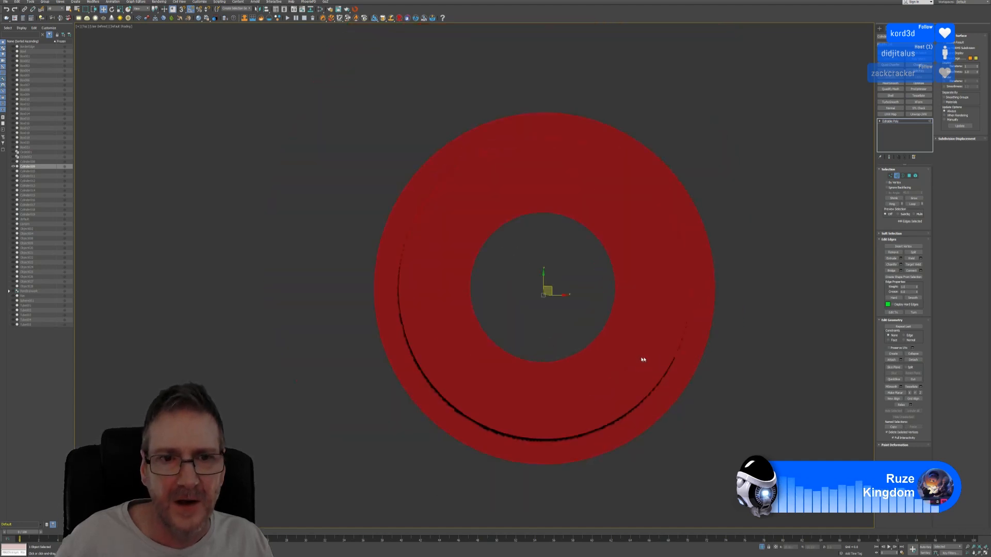
key(alt+w)
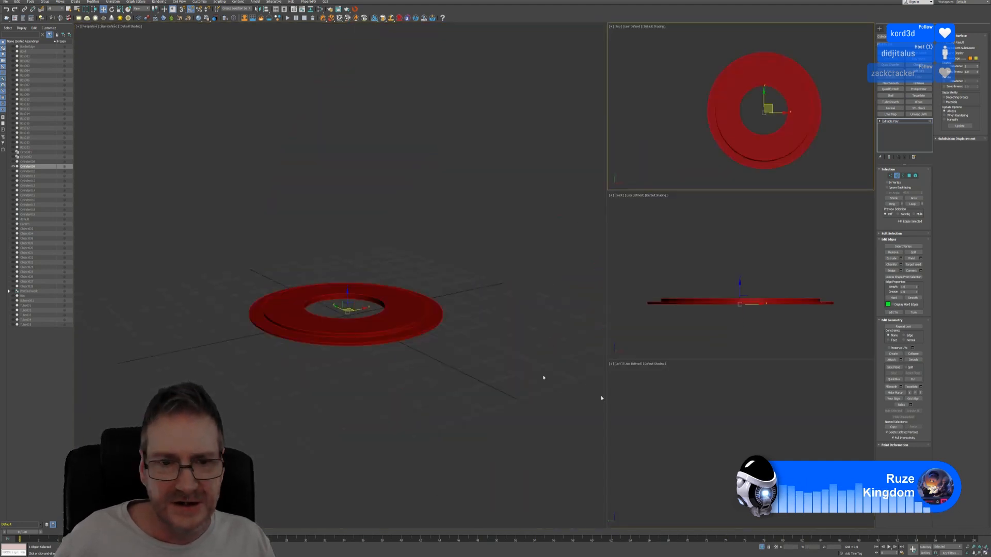
Try mesh smoothing the stepped base's selection in the perspective view and undo it.
scroll(433, 318, up, 1)
scroll(390, 331, up, 2)
alt+middle_drag(298, 310, 376, 318)
scroll(395, 333, up, 2)
scroll(396, 333, up, 4)
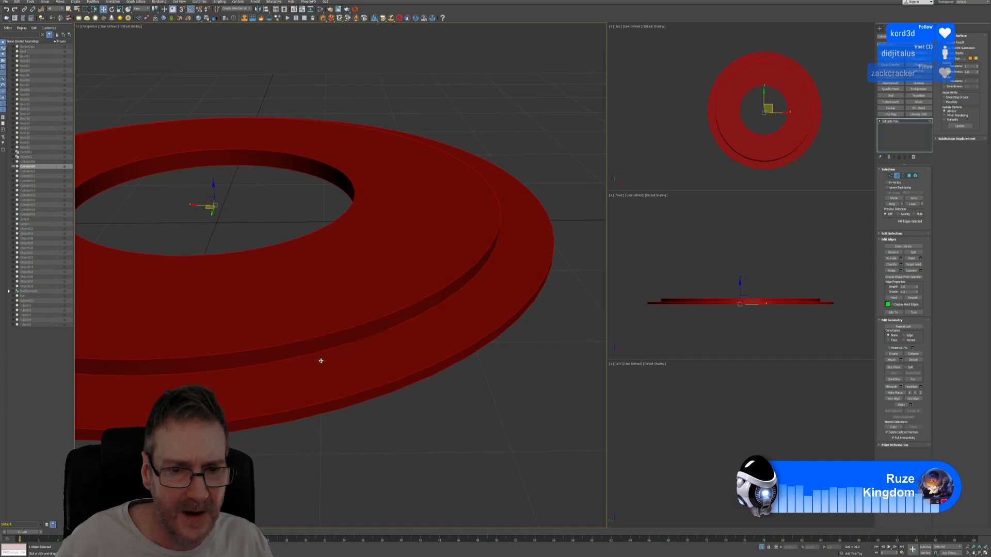
key(ctrl+m)
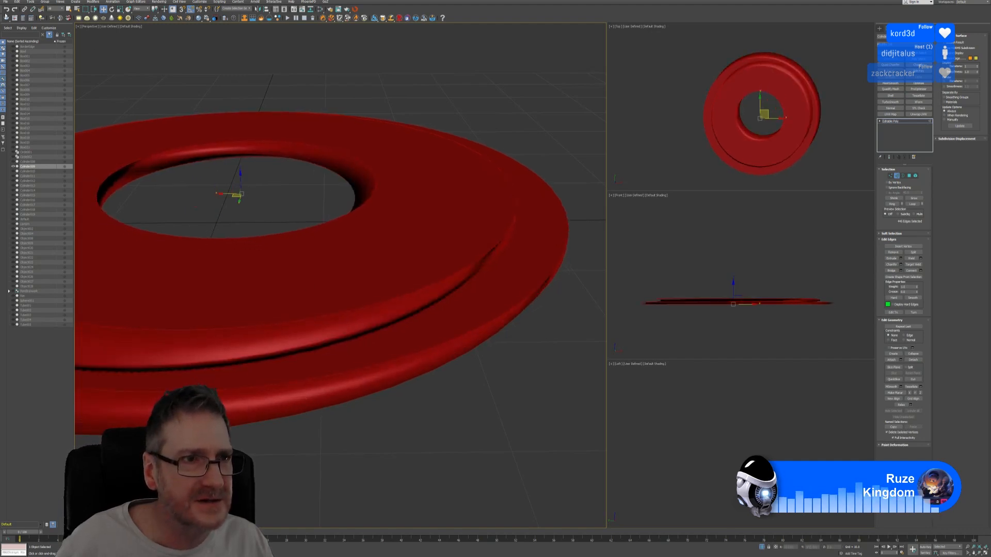
click(4, 10)
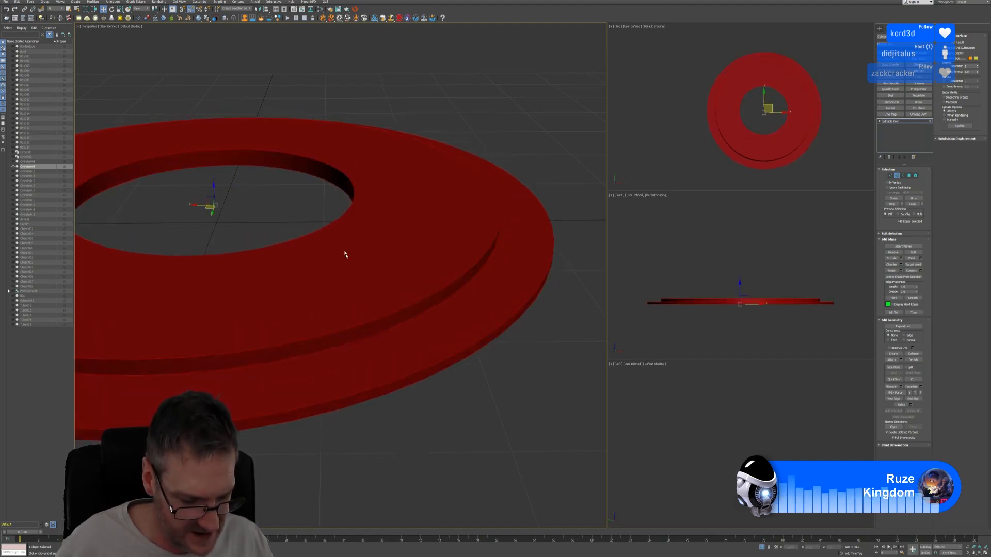
Deselect leftover radial edges on the front of the lower step's tread in the perspective view.
ctrl+drag(346, 353, 345, 351)
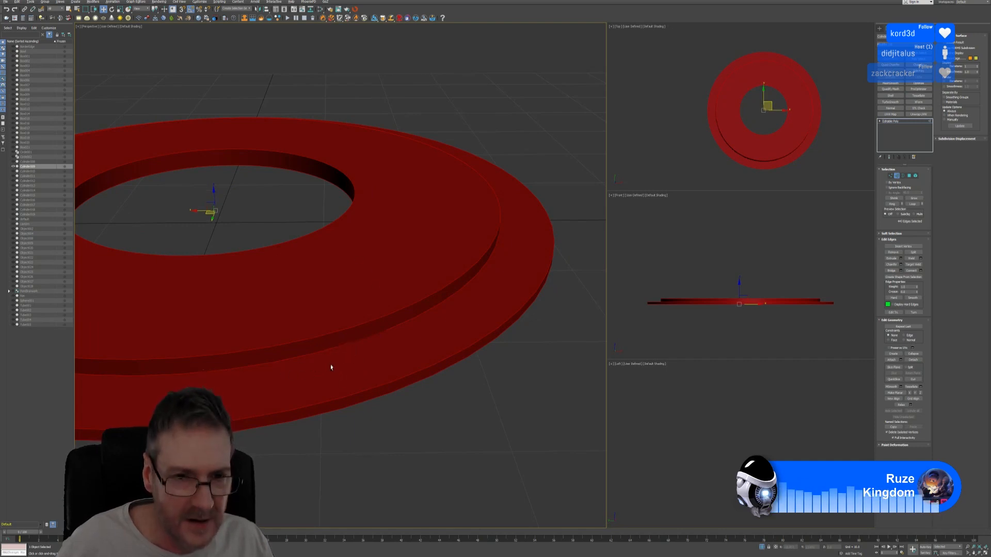
alt+drag(356, 349, 341, 356)
drag(289, 374, 311, 364)
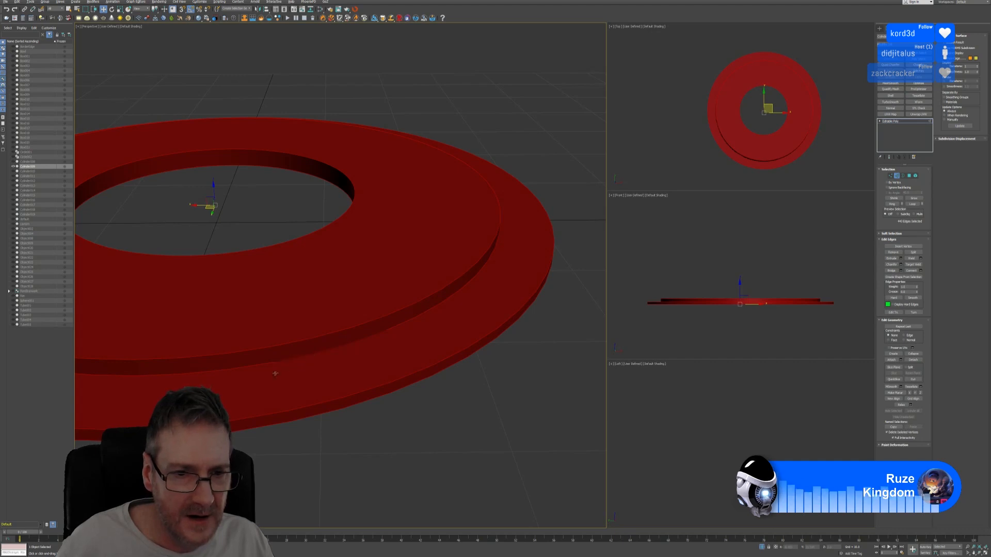
middle_drag(256, 382, 358, 388)
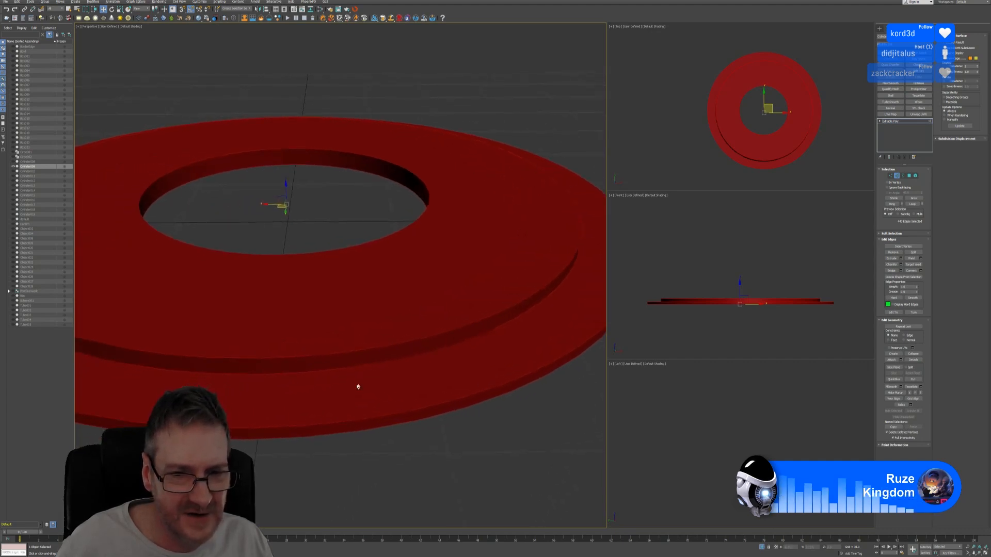
click(320, 382)
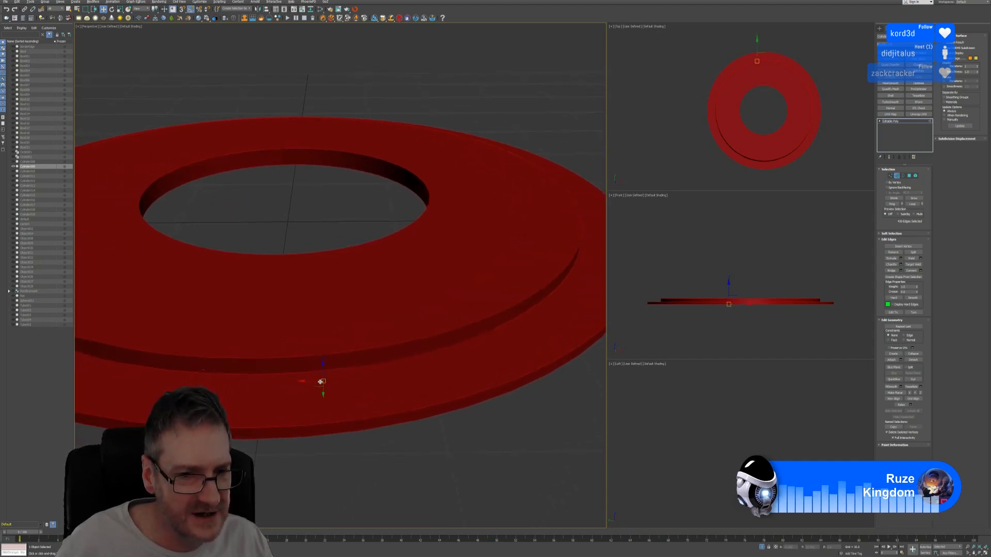
key(ctrl+z)
click(6, 9)
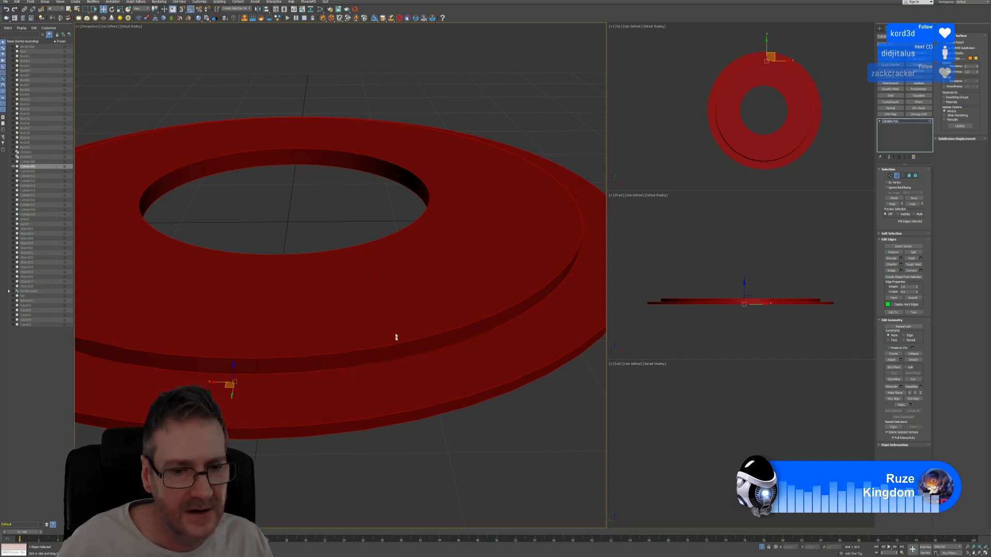
click(8, 10)
click(7, 11)
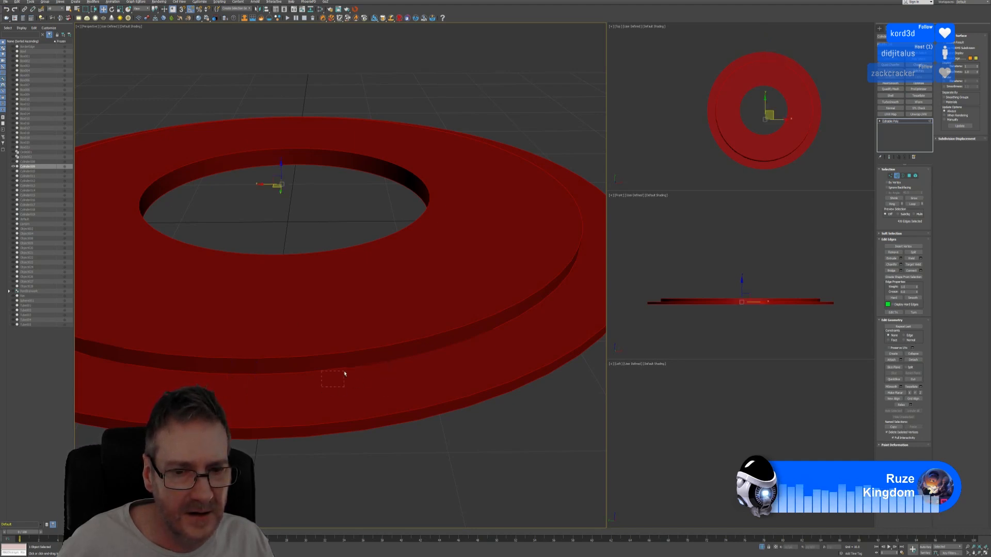
Remove more stray radial edges from the selection along the front tread, just below the upper step's riser.
middle_drag(303, 391, 495, 419)
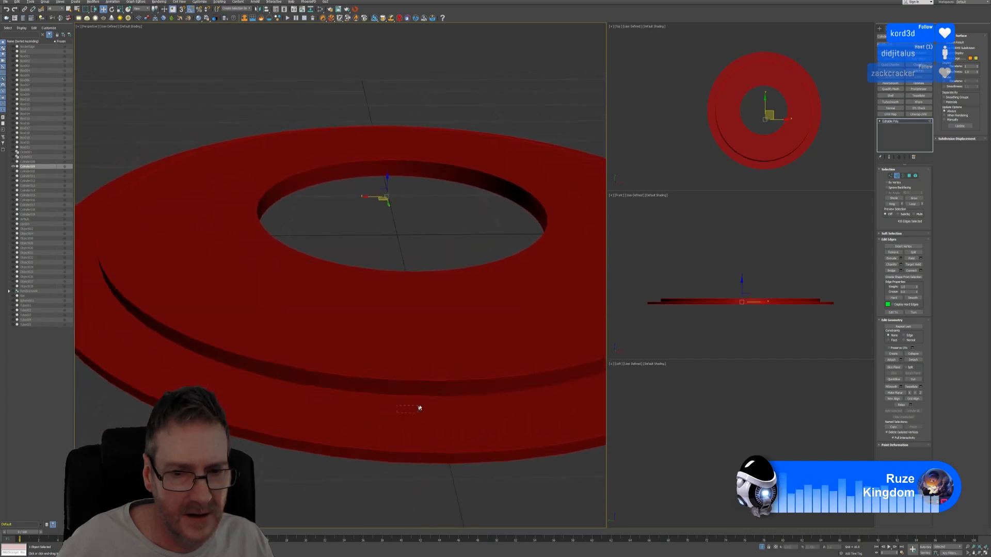
click(315, 403)
alt+drag(341, 392, 392, 393)
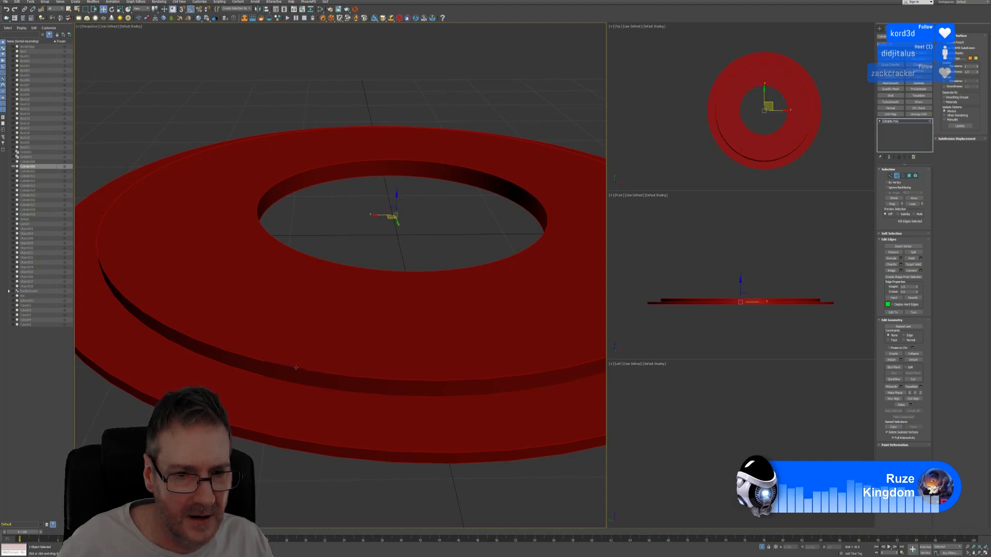
key(q)
key(w)
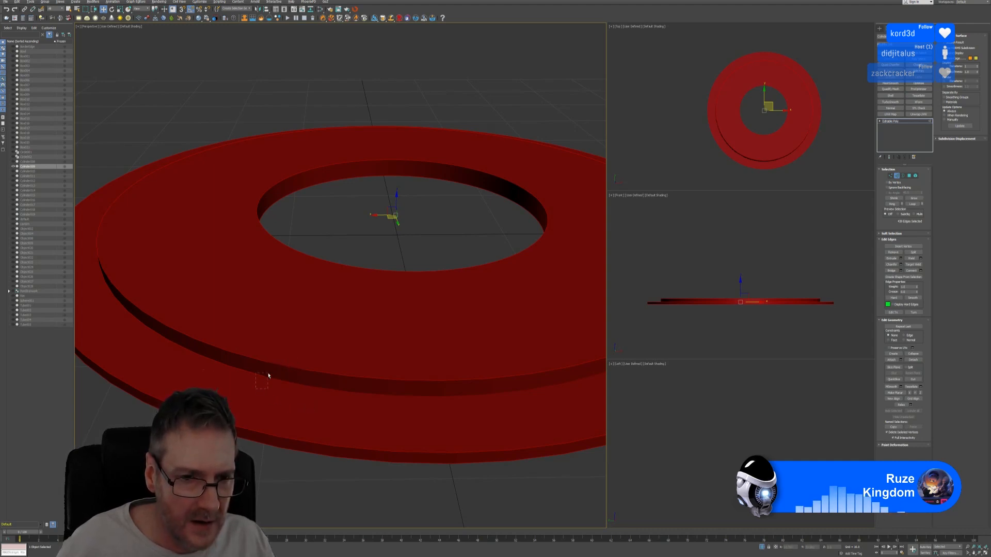
Clear the remaining selected radial edges from the tread around the left-hand curve of the lower step.
middle_drag(268, 376, 489, 433)
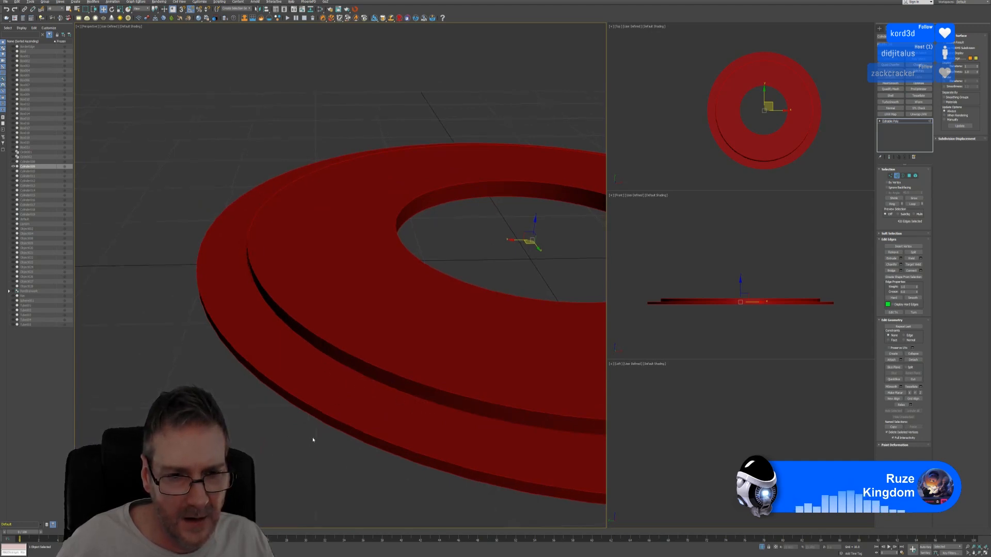
middle_drag(314, 434, 281, 327)
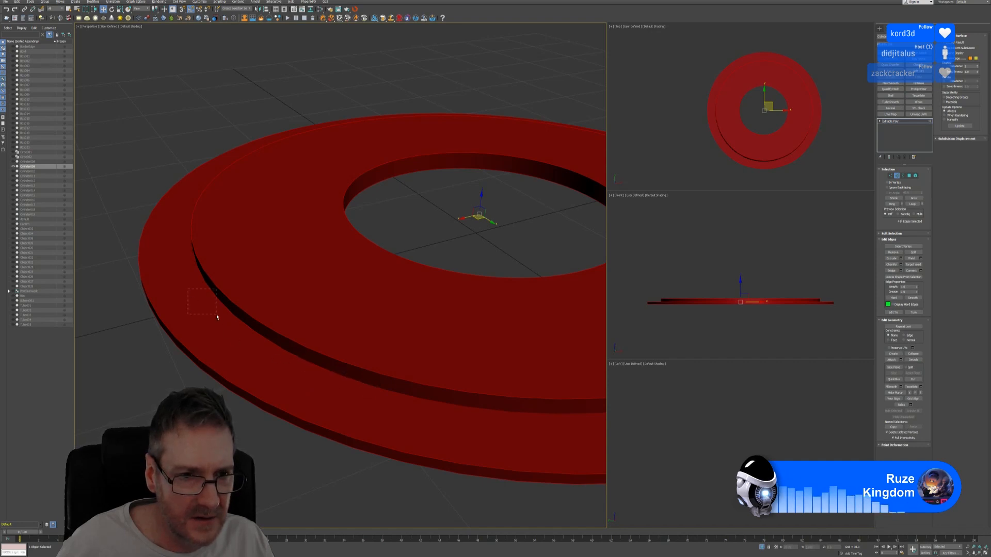
drag(216, 317, 256, 354)
alt+middle_drag(256, 352, 285, 350)
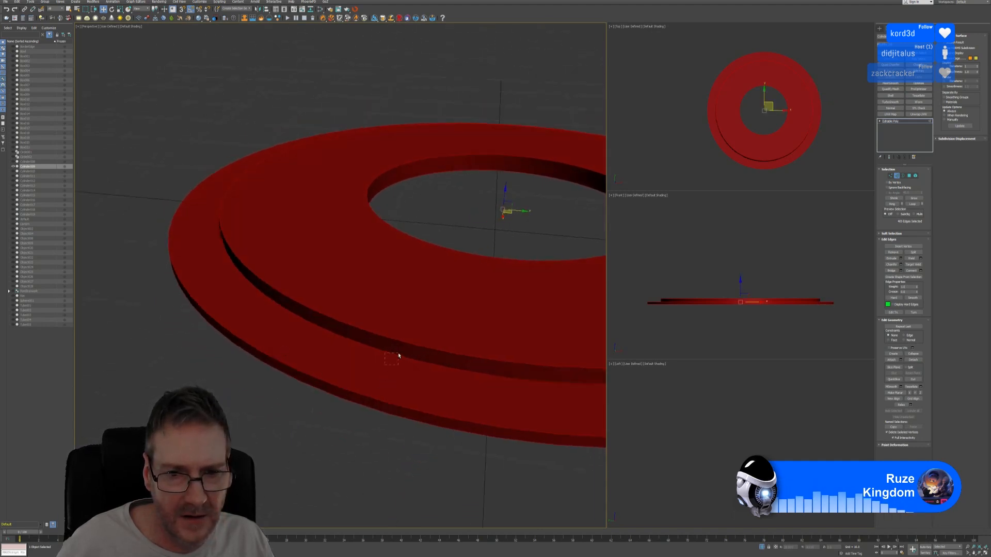
drag(399, 356, 422, 367)
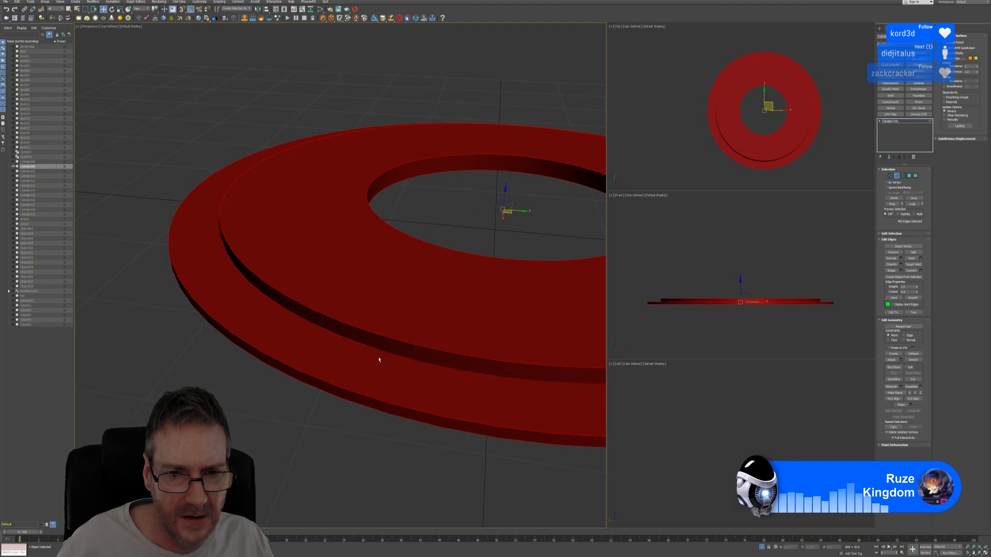
drag(301, 316, 358, 362)
Deselect leftover radial edges on the next stretch of the lower tread around the ring.
middle_drag(325, 328, 373, 370)
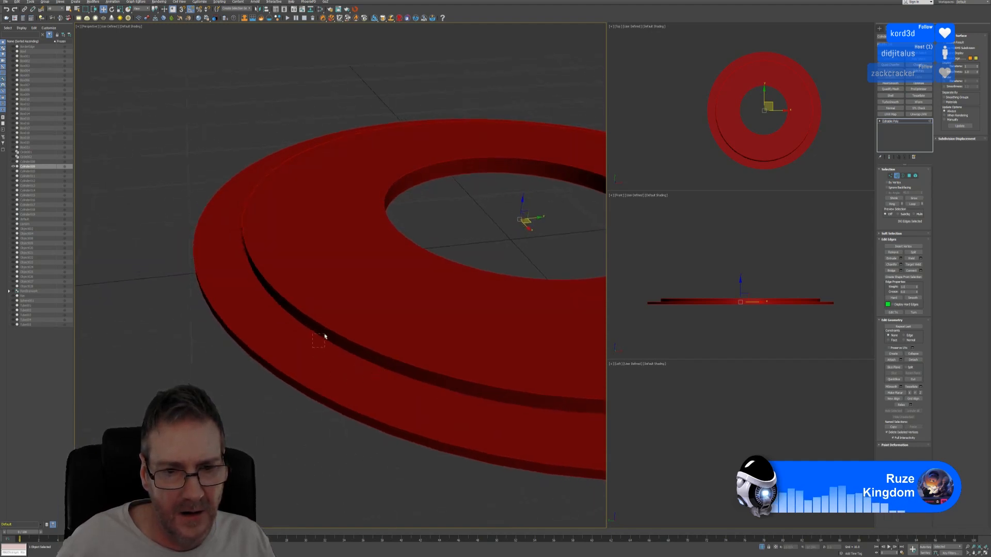
alt+drag(325, 336, 326, 336)
alt+drag(328, 360, 359, 352)
alt+drag(392, 383, 395, 382)
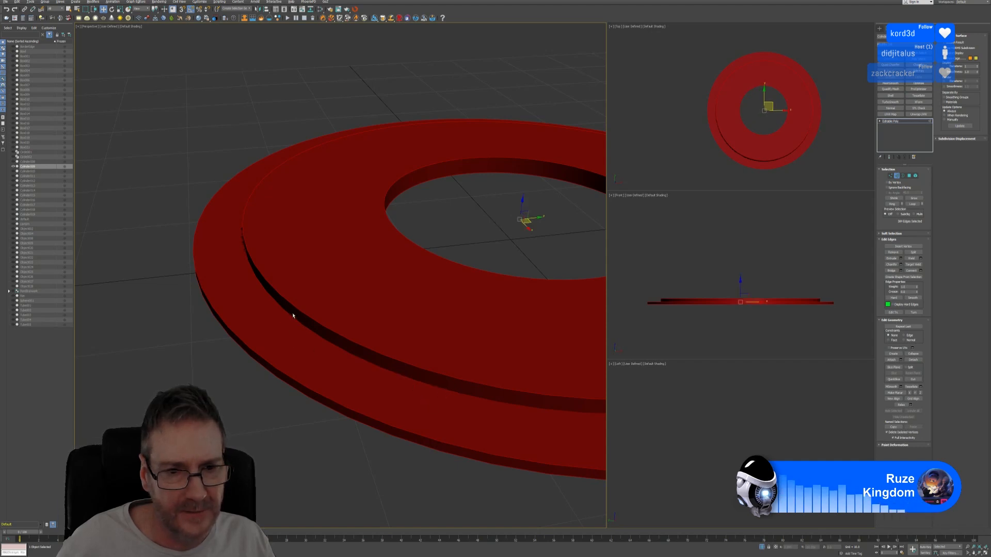
Continue around the ring, deselecting the stray tread edges between the upper step's riser and the outer rim.
alt+middle_drag(287, 362, 369, 375)
alt+drag(416, 349, 417, 349)
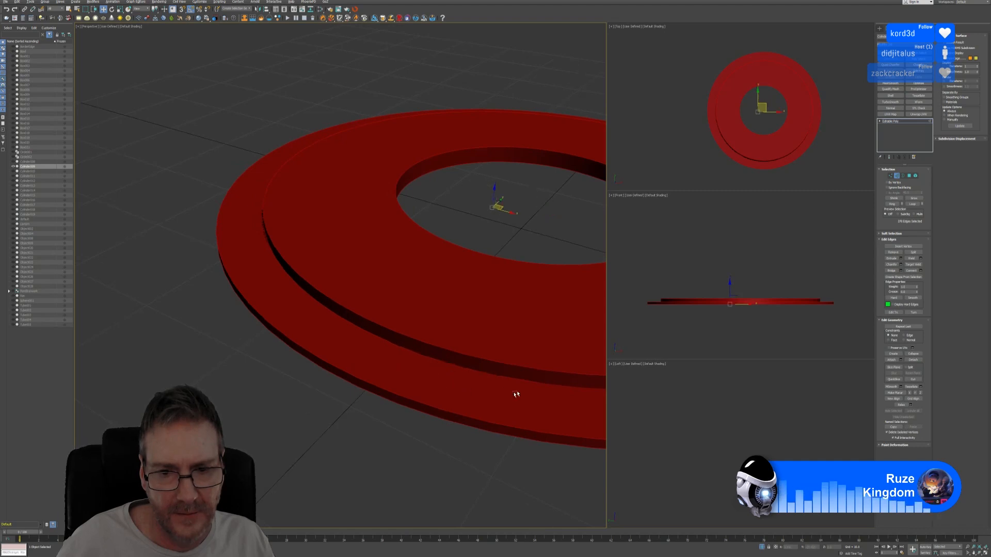
alt+drag(536, 379, 537, 379)
alt+drag(314, 317, 326, 305)
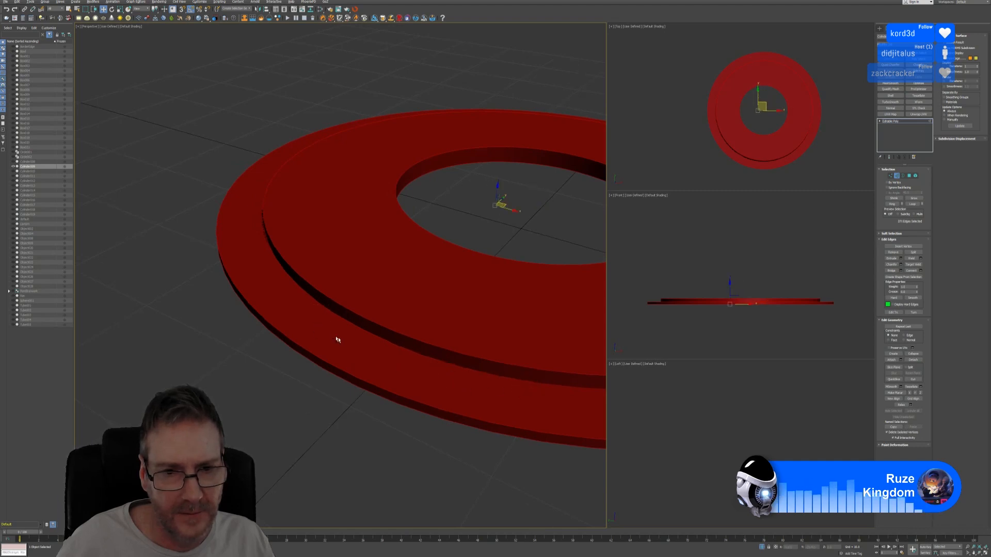
alt+drag(377, 345, 377, 345)
Deselect the stray radial edges along the next front stretch of the lower tread, just outside the upper step's riser.
alt+middle_drag(345, 365, 376, 372)
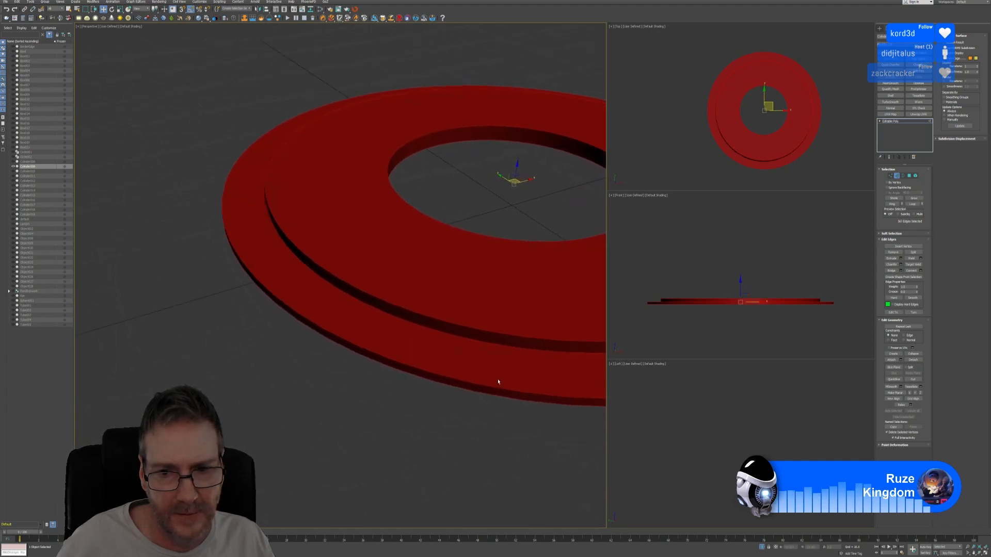
middle_drag(499, 382, 340, 382)
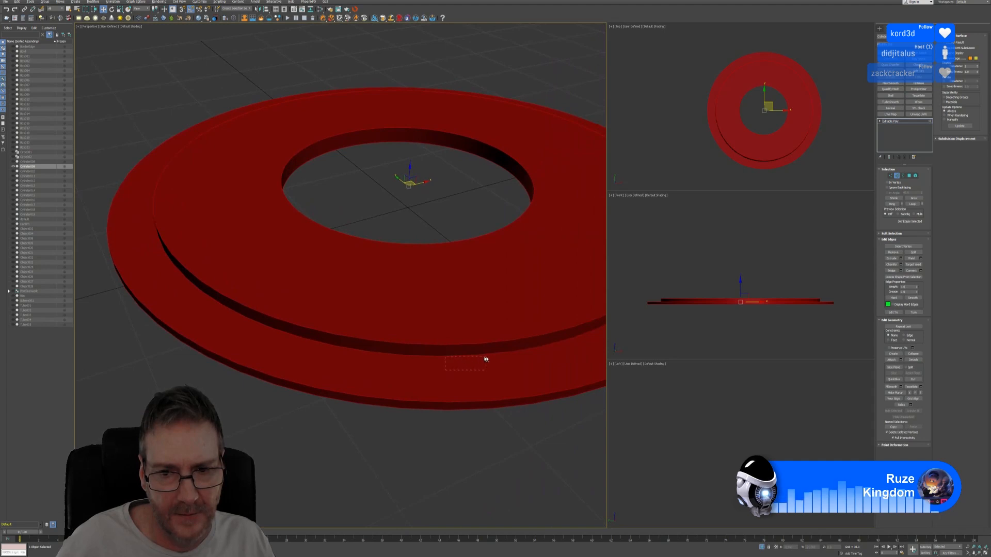
drag(296, 347, 374, 351)
drag(436, 358, 435, 360)
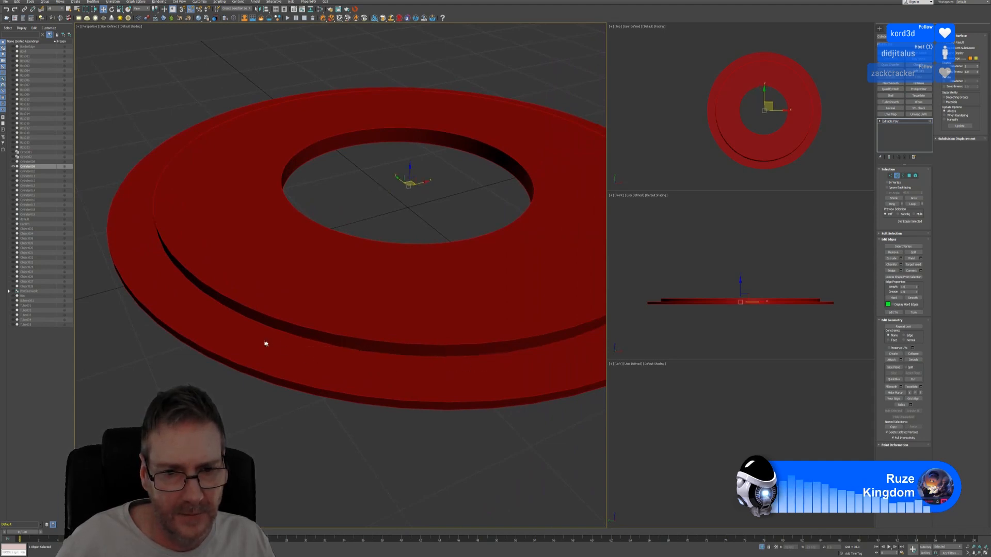
drag(320, 352, 303, 347)
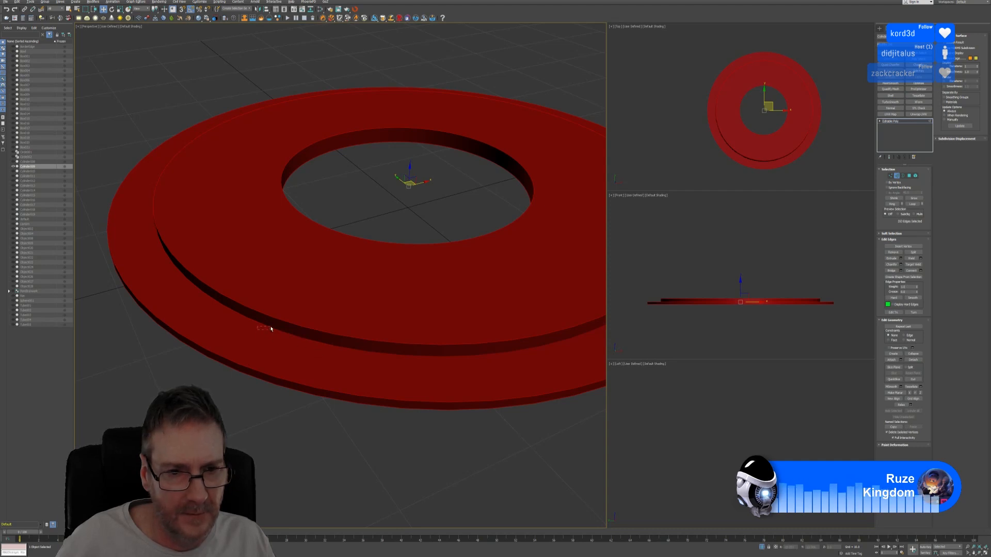
Undo the last selection change and remove the leftover radial edges from the following stretch of the lower tread.
alt+middle_drag(257, 350, 300, 350)
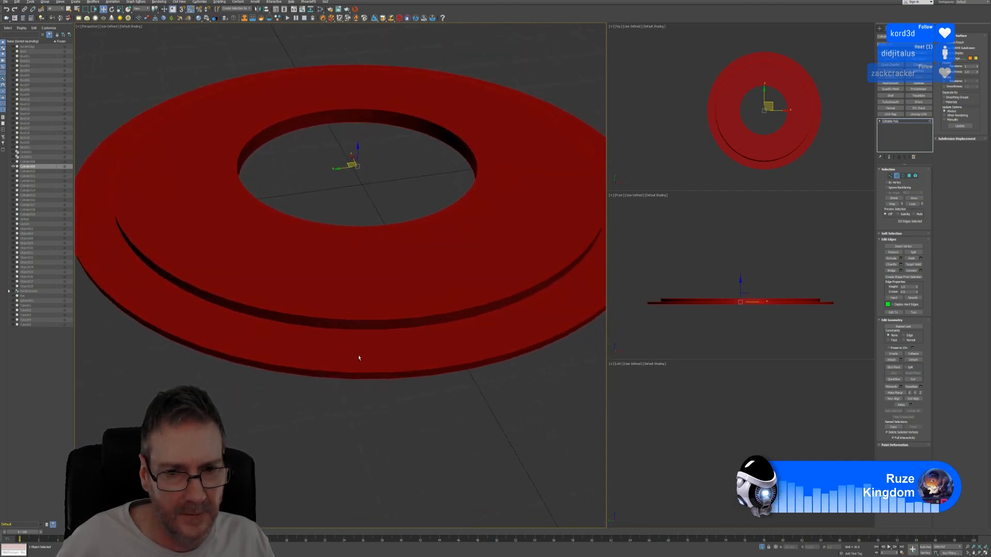
key(ctrl+z)
drag(472, 330, 509, 317)
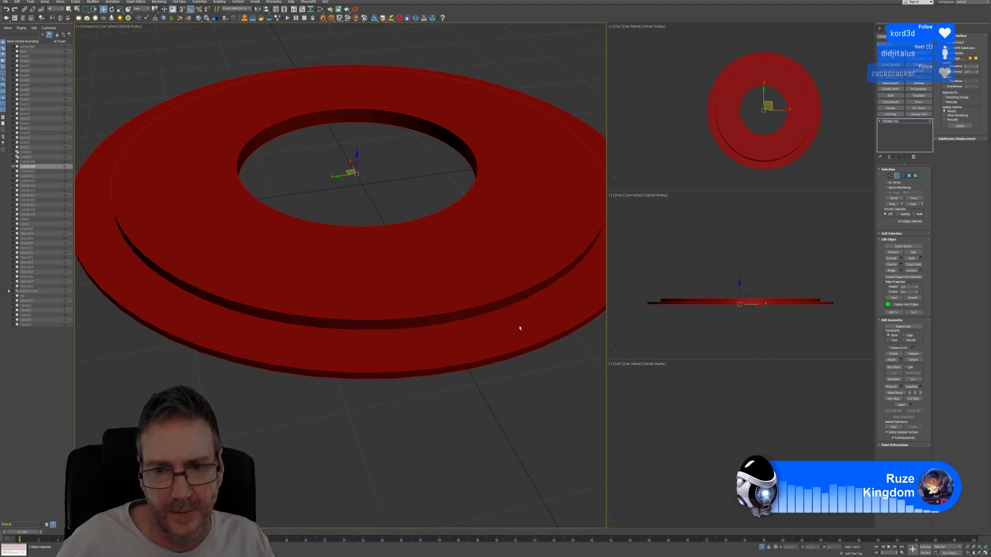
alt+middle_drag(520, 328, 512, 324)
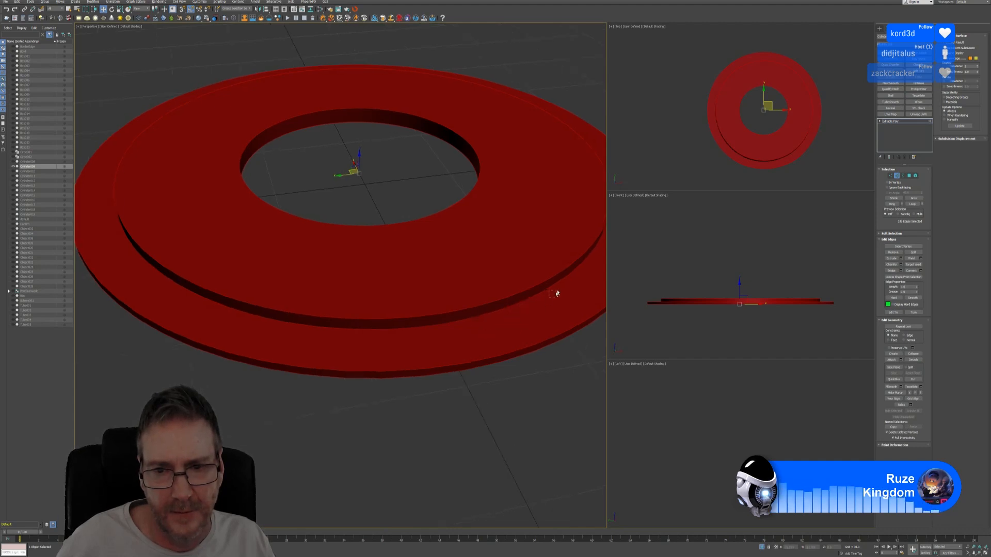
alt+drag(557, 291, 562, 286)
Clear the last selected radial edges from the lower tread and check the remaining edge selection around the ring.
alt+middle_drag(336, 329, 348, 328)
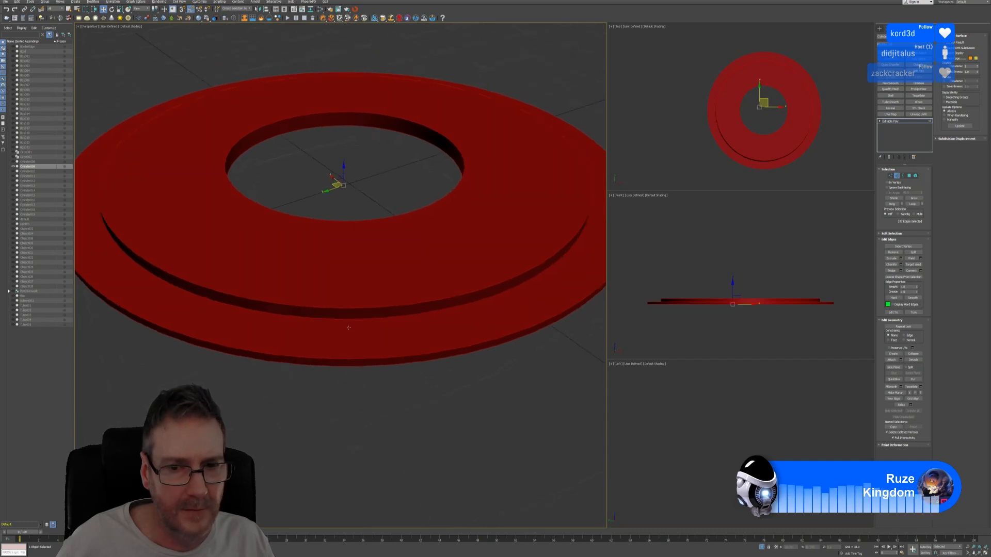
drag(481, 309, 286, 333)
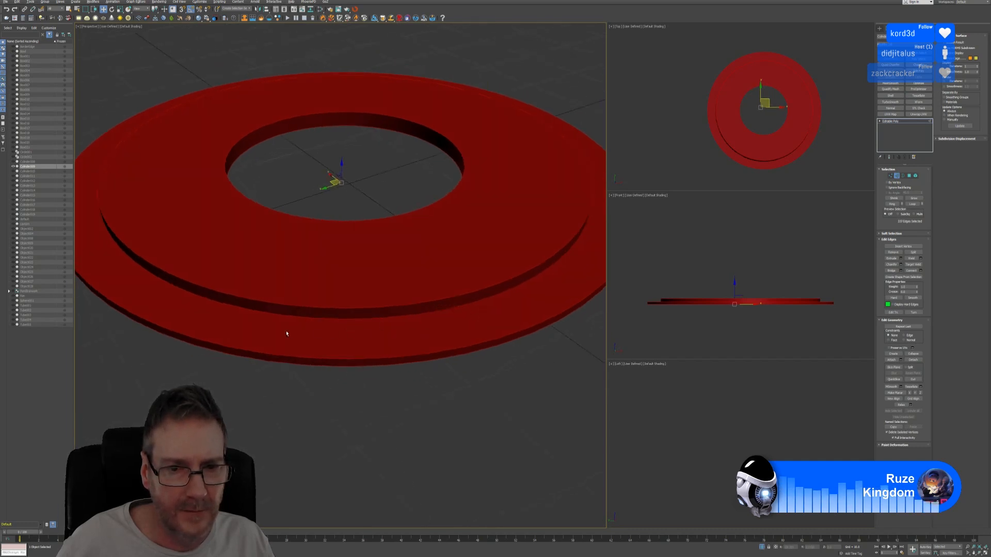
alt+drag(345, 324, 377, 324)
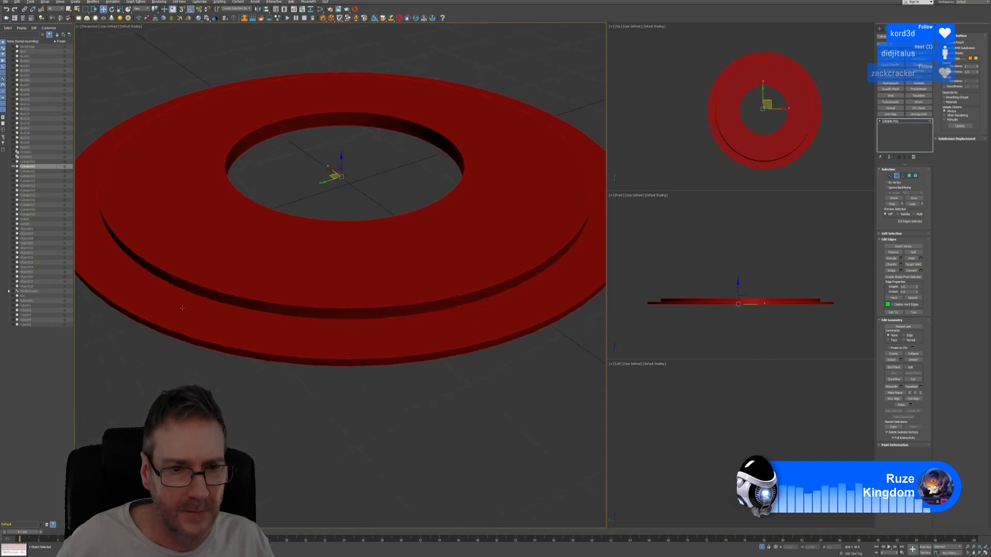
alt+drag(228, 316, 240, 318)
alt+middle_drag(239, 365, 474, 326)
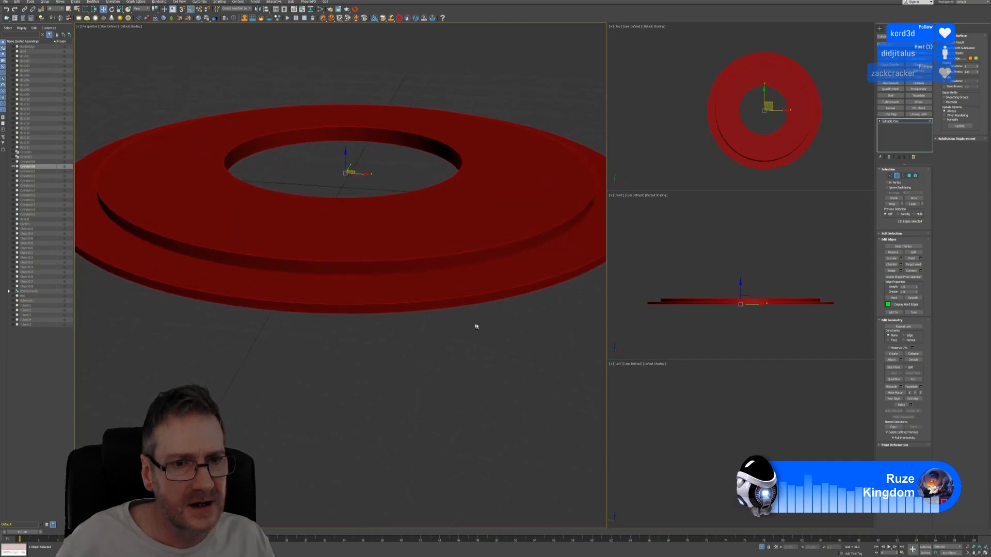
alt+middle_drag(324, 158, 232, 168)
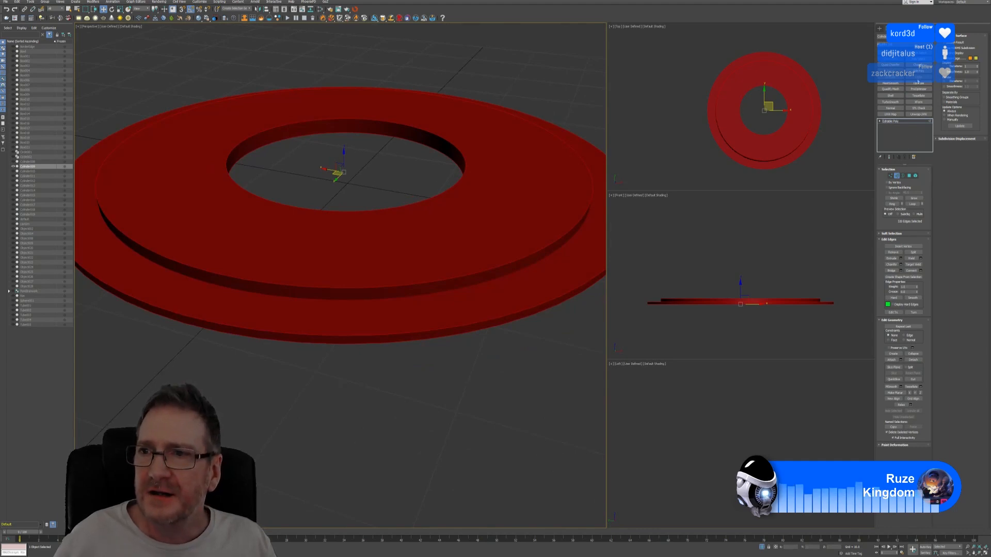
Apply a Chamfer modifier to the selected edges of the stepped base and adjust its amount to a narrow bevel along the rims.
click(920, 65)
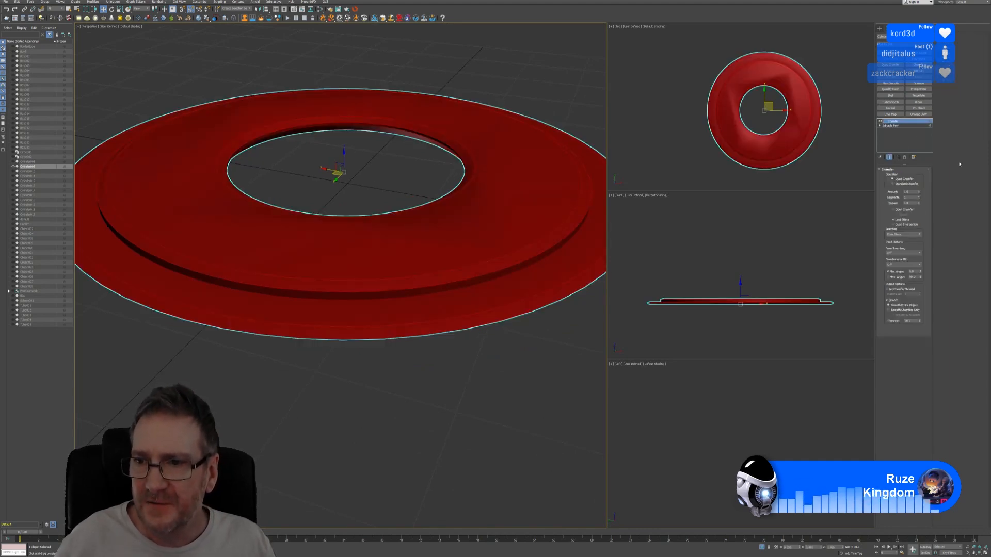
scroll(504, 236, up, 6)
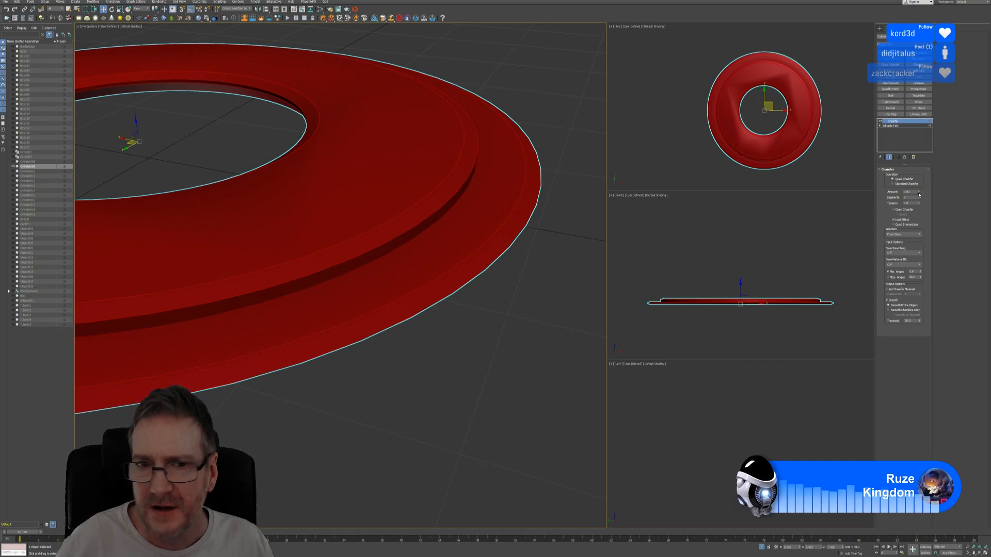
drag(920, 195, 924, 235)
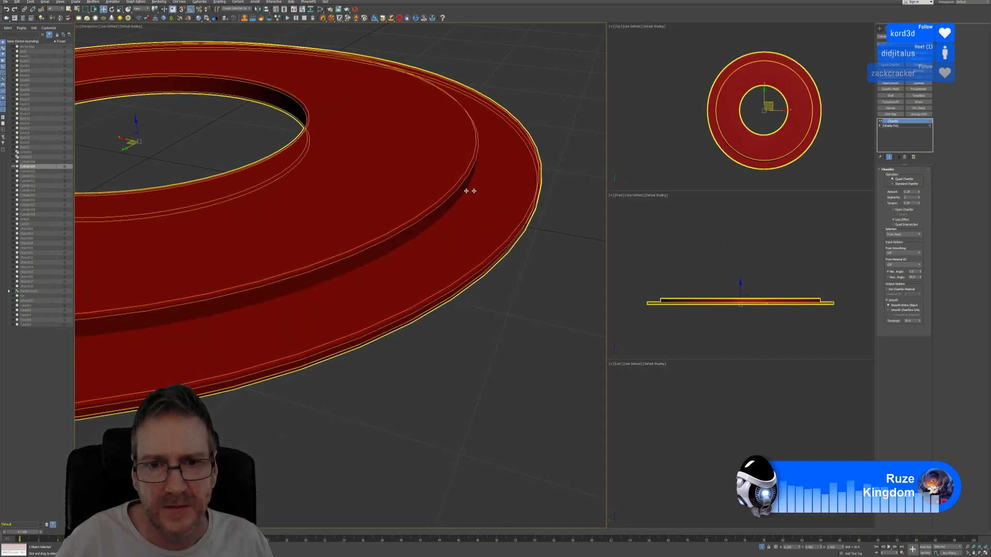
alt+middle_drag(469, 191, 429, 226)
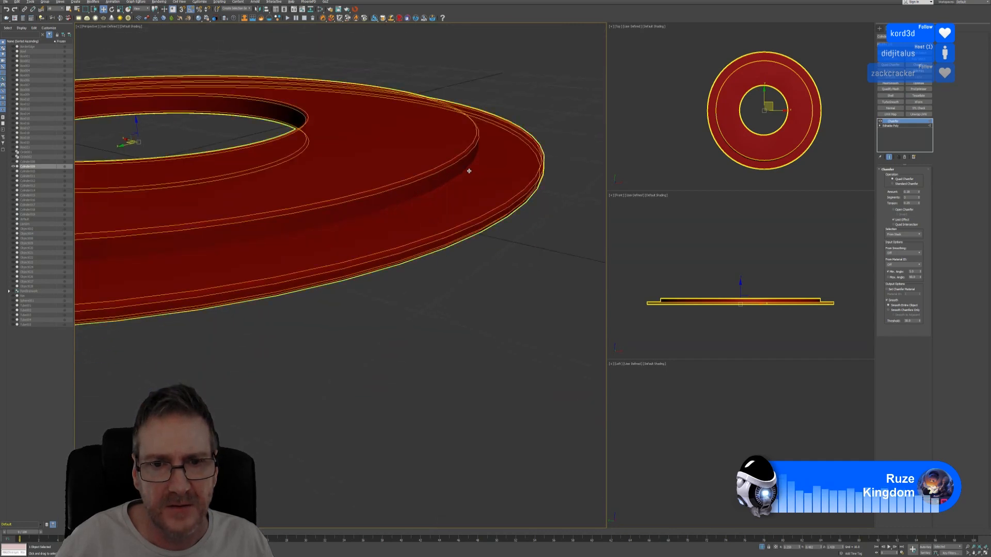
Reduce the Chamfer modifier's amount on the red disc to tighten its rim and step edges.
scroll(469, 171, up, 5)
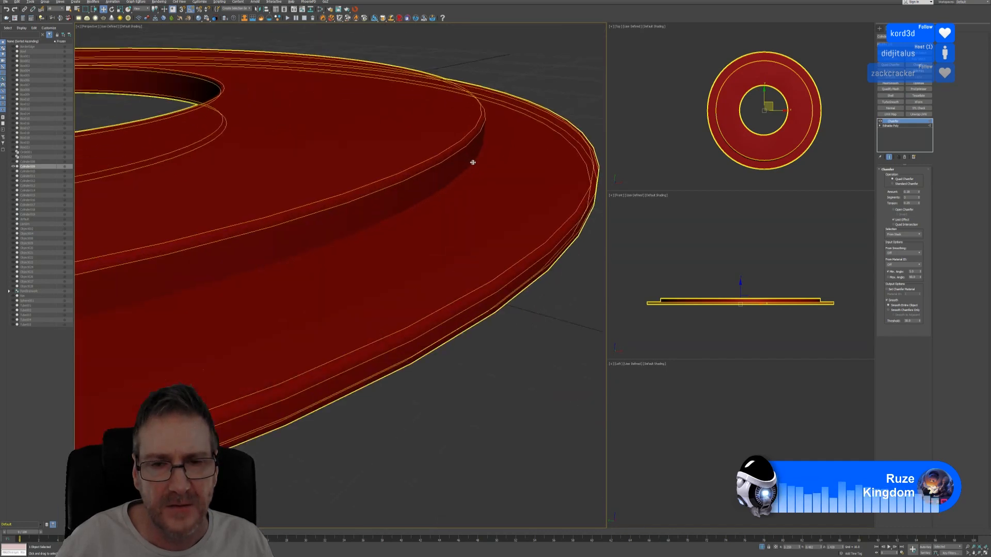
alt+middle_drag(472, 162, 477, 158)
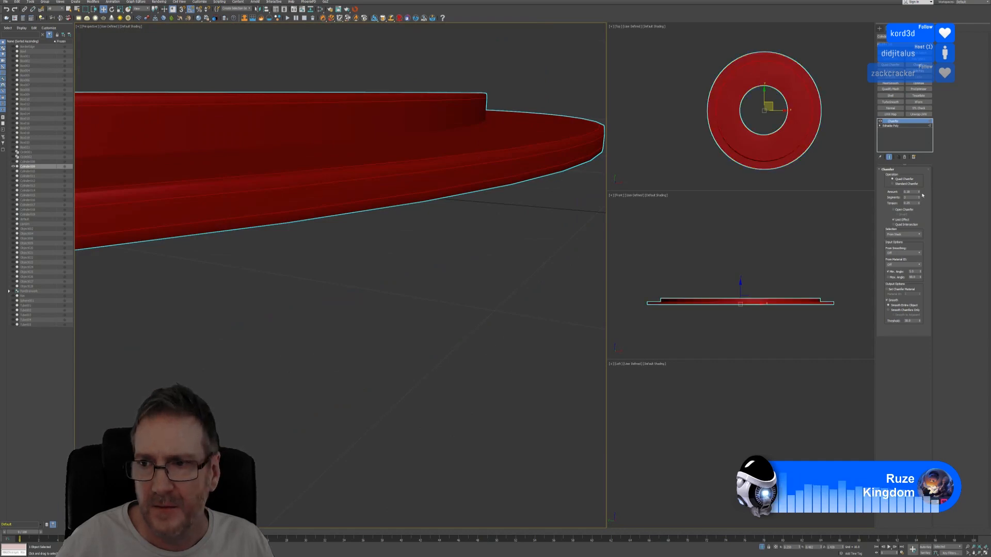
drag(919, 193, 926, 195)
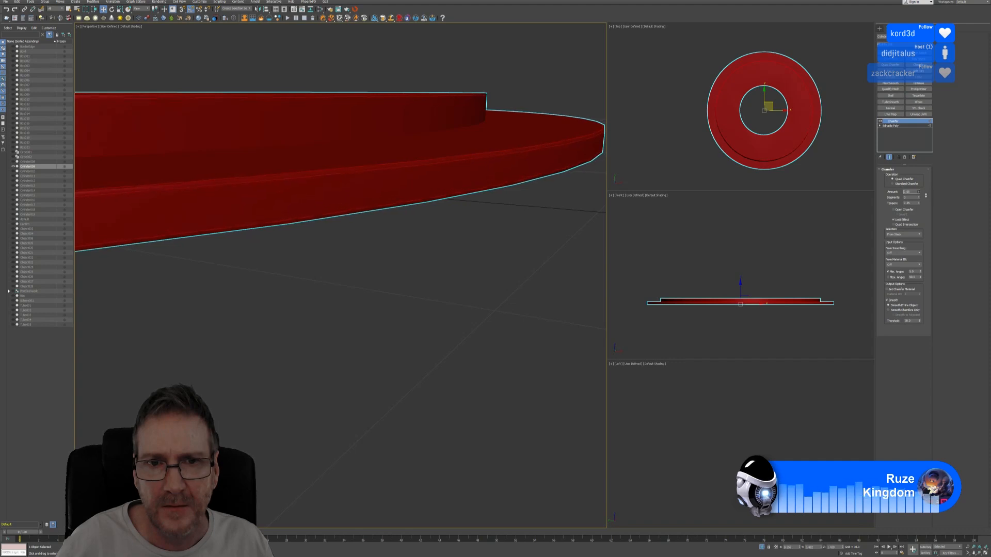
alt+middle_drag(476, 193, 465, 195)
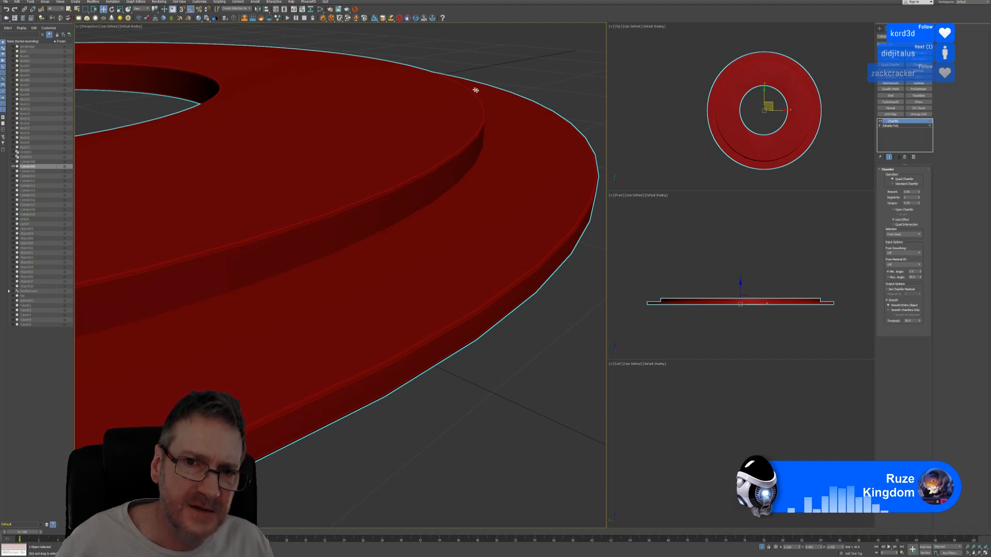
scroll(481, 138, up, 2)
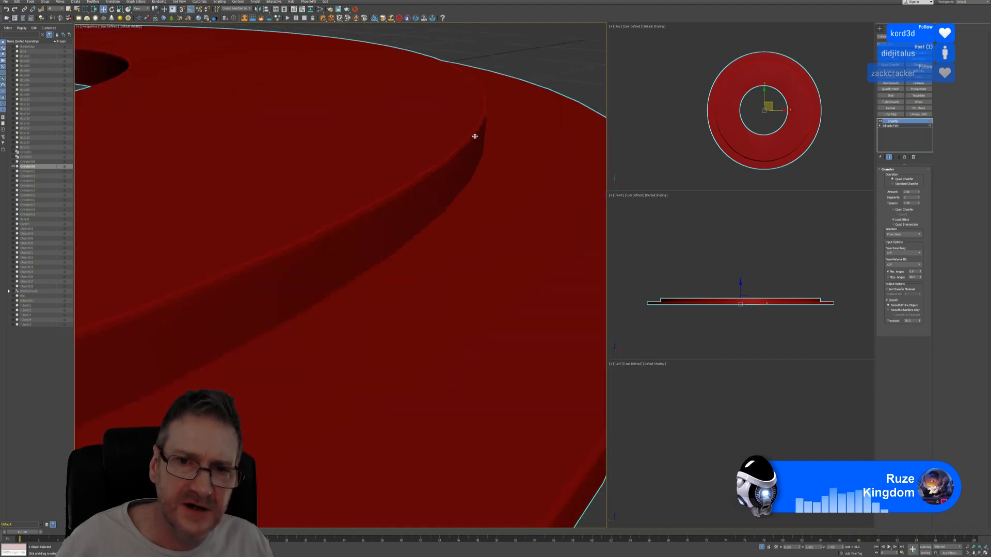
scroll(475, 136, down, 5)
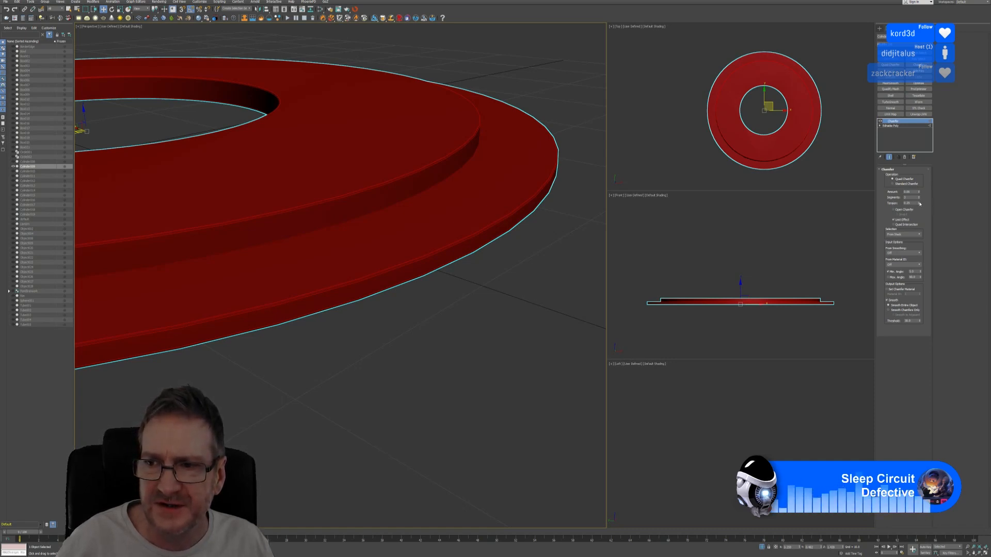
Adjust the Chamfer modifier's tension on the red disc, trying higher and lower values to get softer shading around the step.
click(921, 202)
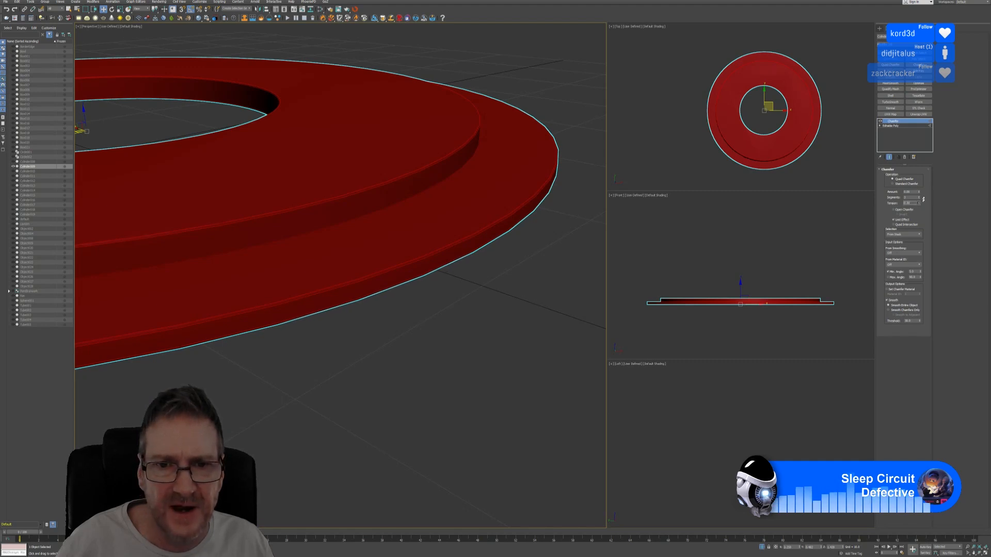
drag(924, 199, 924, 195)
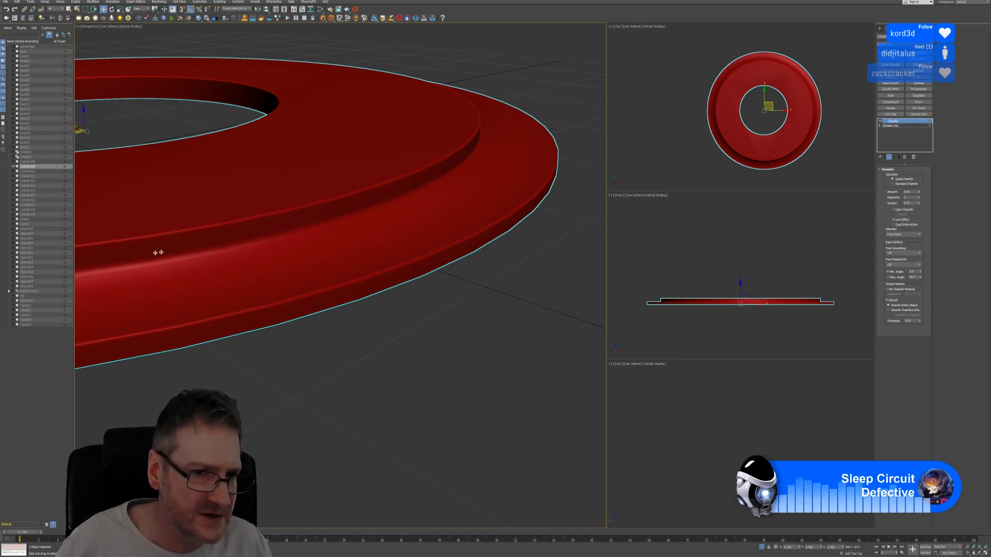
middle_drag(235, 252, 518, 257)
scroll(457, 271, up, 3)
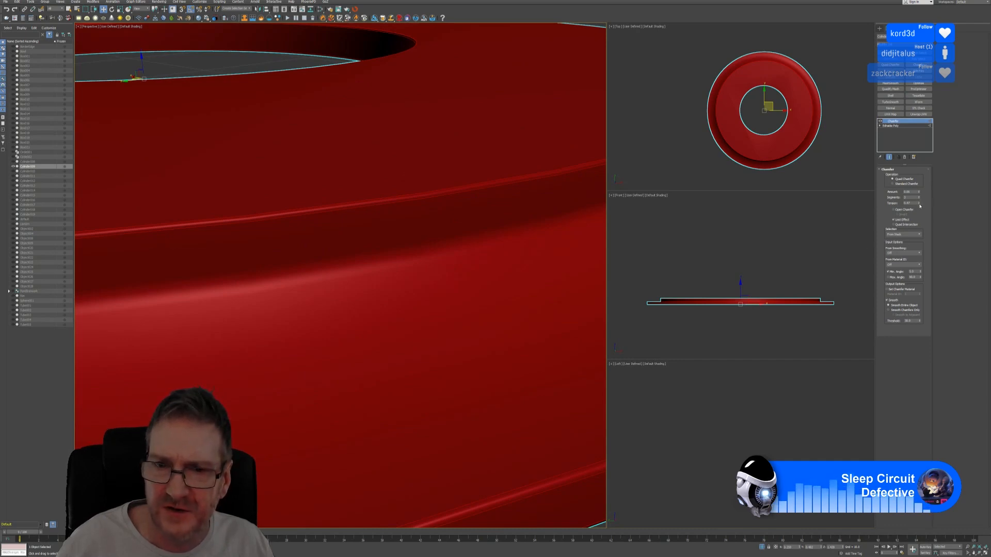
drag(920, 205, 920, 204)
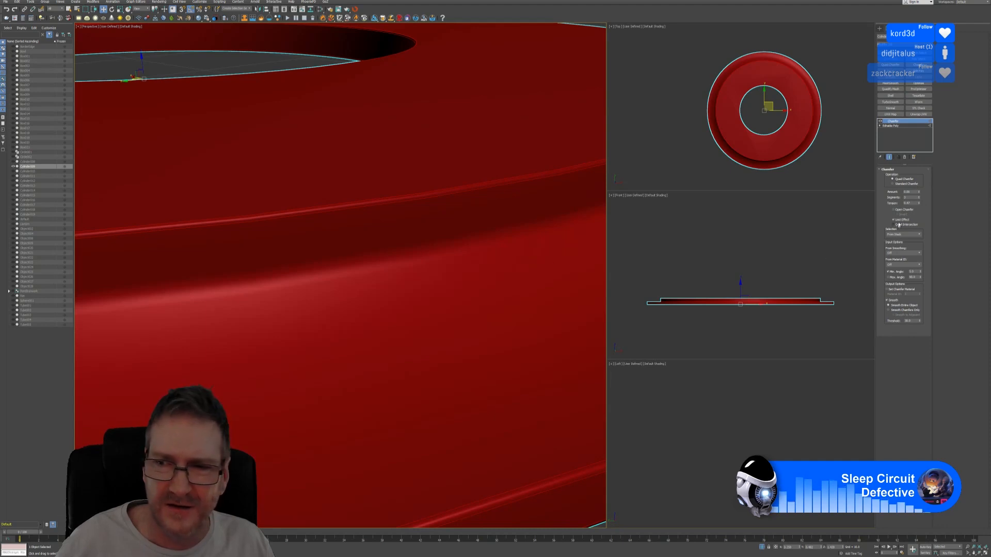
drag(919, 206, 917, 210)
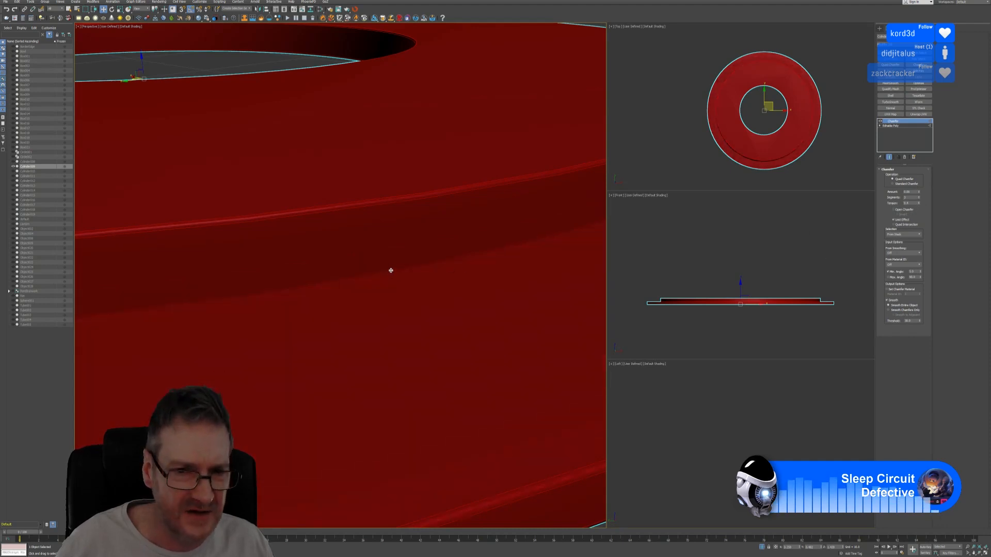
alt+middle_drag(476, 249, 468, 227)
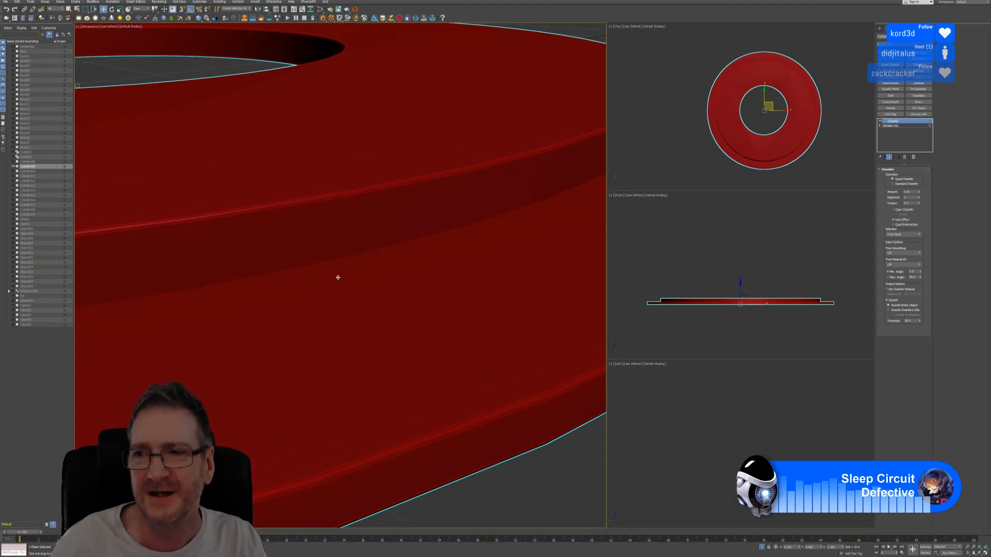
click(919, 205)
scroll(348, 259, down, 5)
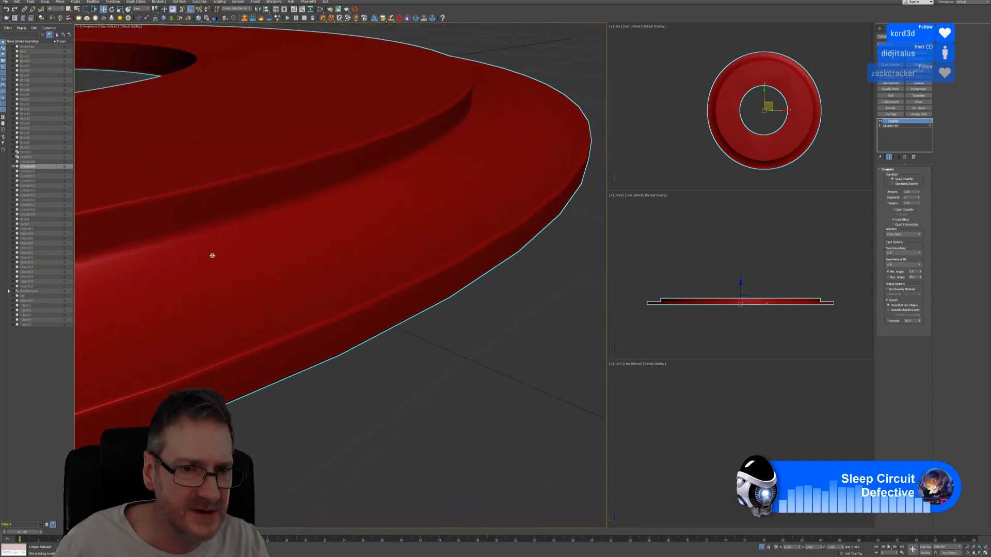
Examine the shading along the red disc's step, outer rim and central hole from close up and farther away.
scroll(212, 256, up, 4)
scroll(232, 235, up, 3)
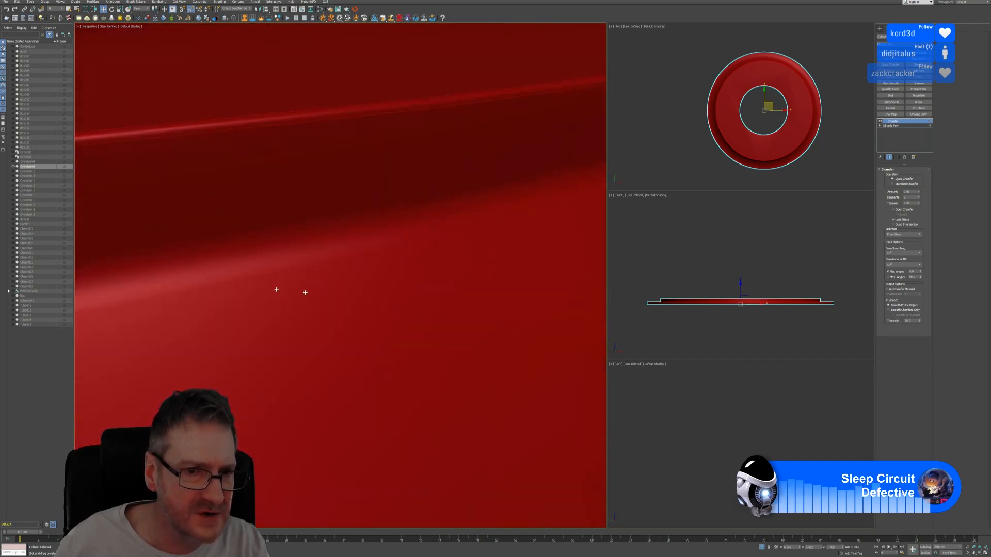
scroll(338, 288, down, 6)
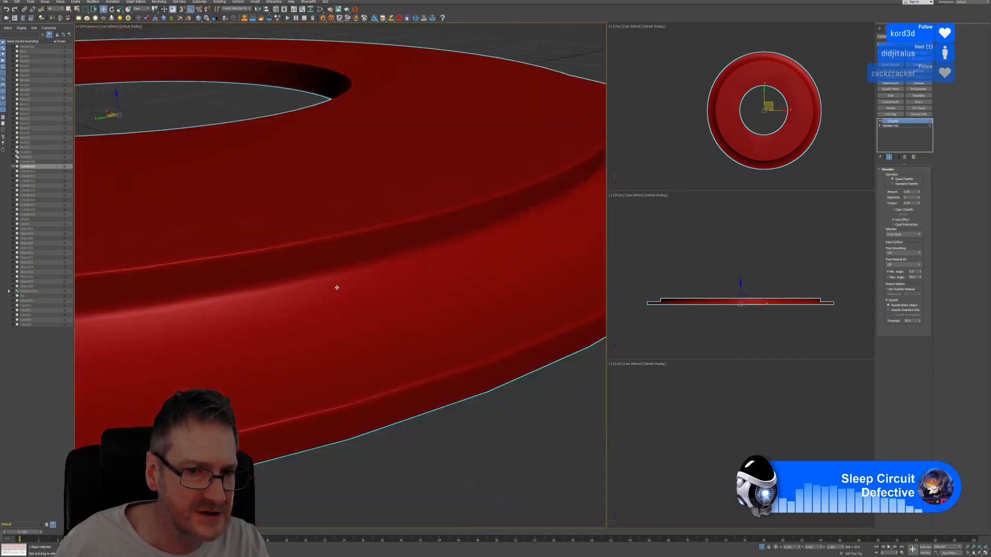
middle_drag(334, 281, 519, 243)
scroll(297, 275, down, 2)
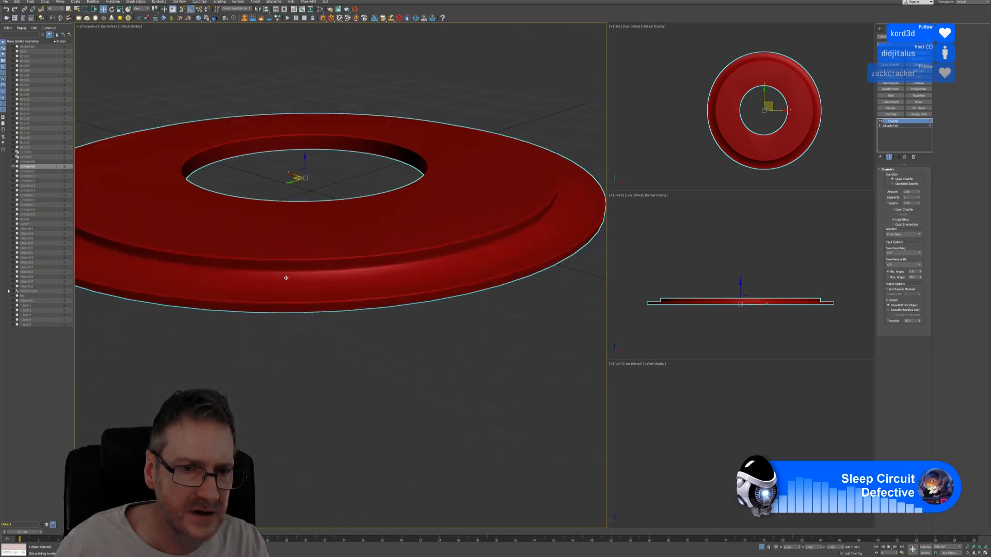
middle_drag(266, 280, 186, 257)
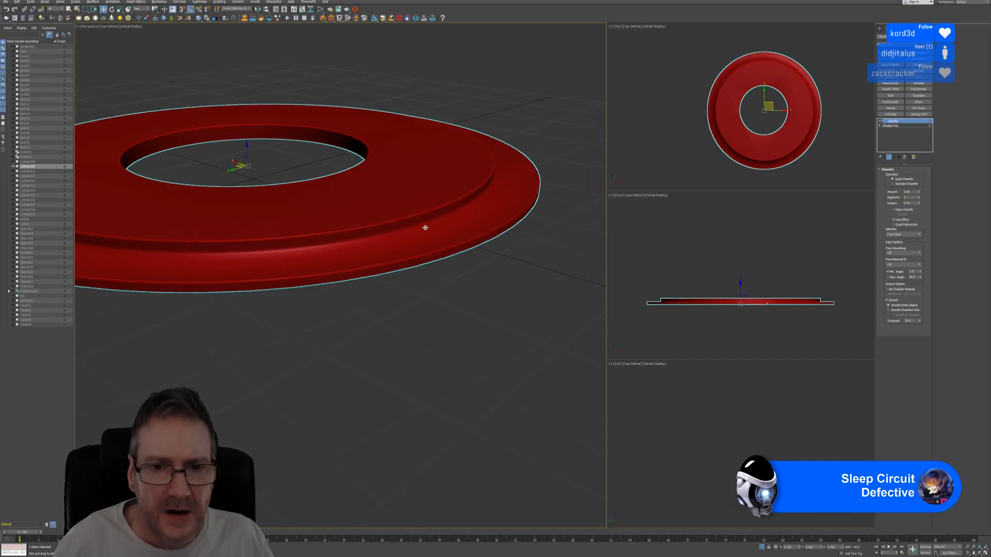
alt+middle_drag(423, 226, 383, 227)
scroll(277, 170, up, 2)
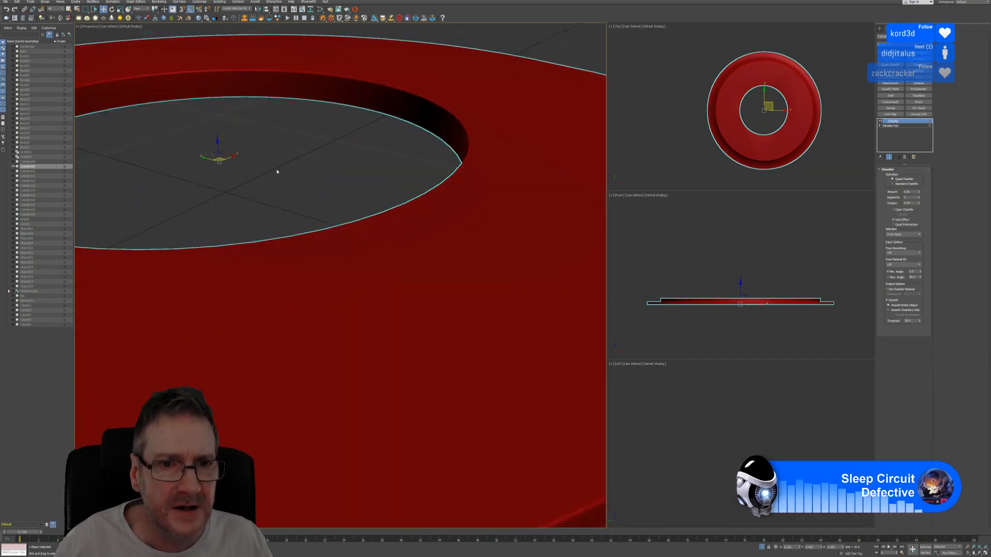
scroll(320, 173, down, 5)
scroll(395, 197, up, 4)
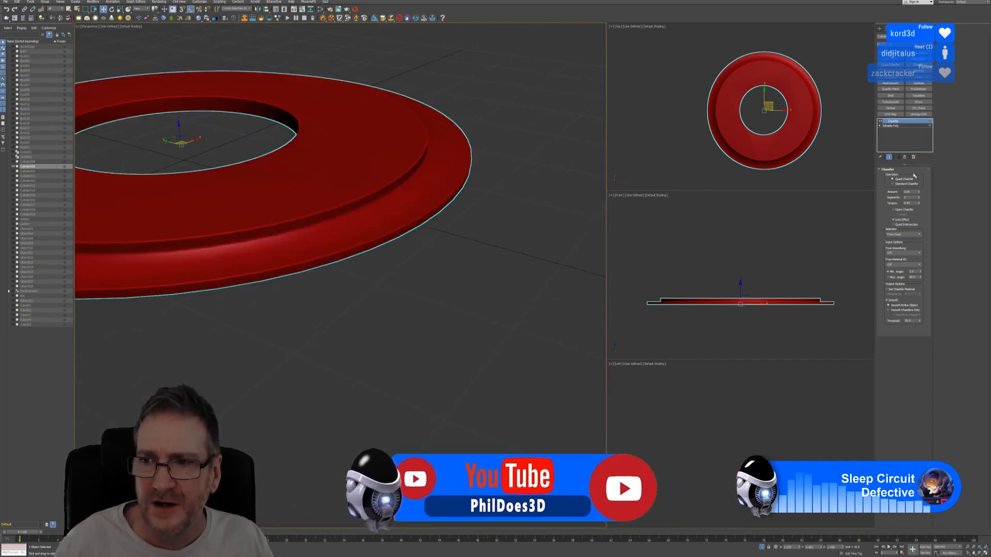
middle_drag(365, 193, 511, 203)
Deselect the red disc to view it without its outline, then reselect it and inspect the chamfered step again.
click(485, 350)
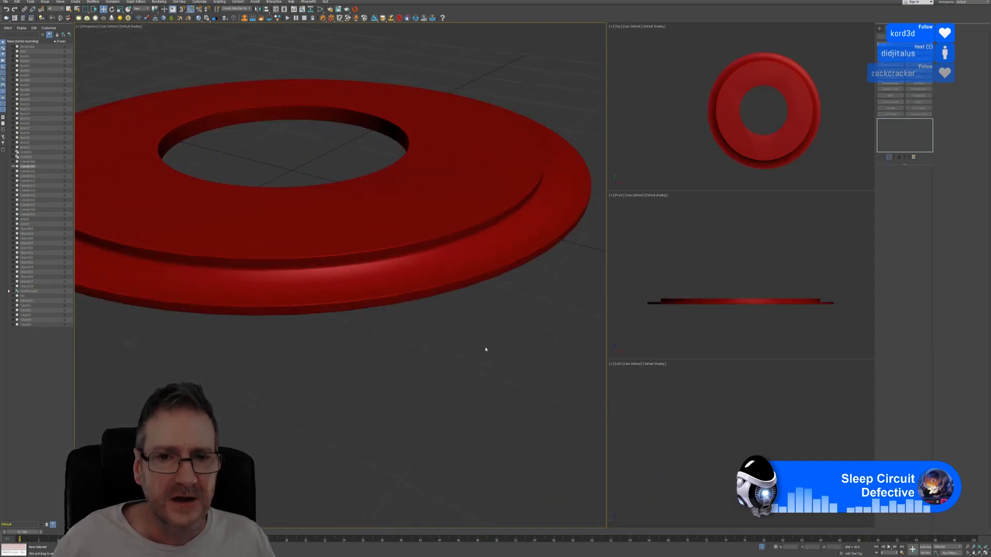
click(421, 318)
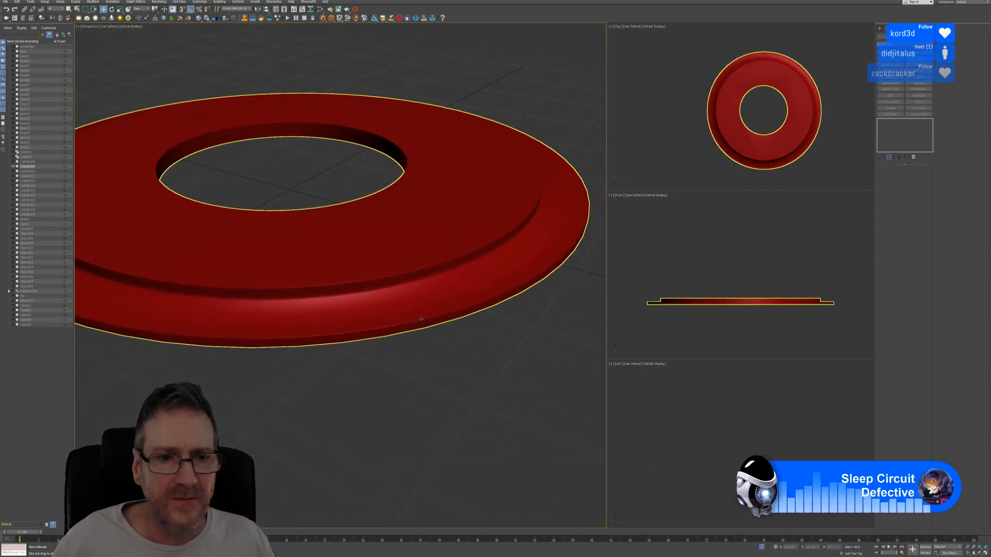
scroll(424, 320, down, 3)
click(474, 221)
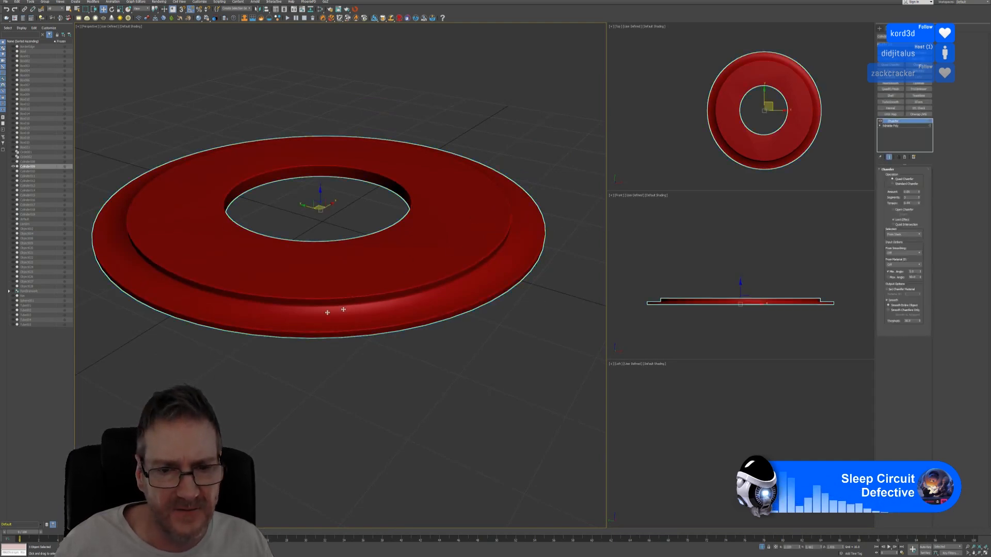
scroll(393, 297, up, 10)
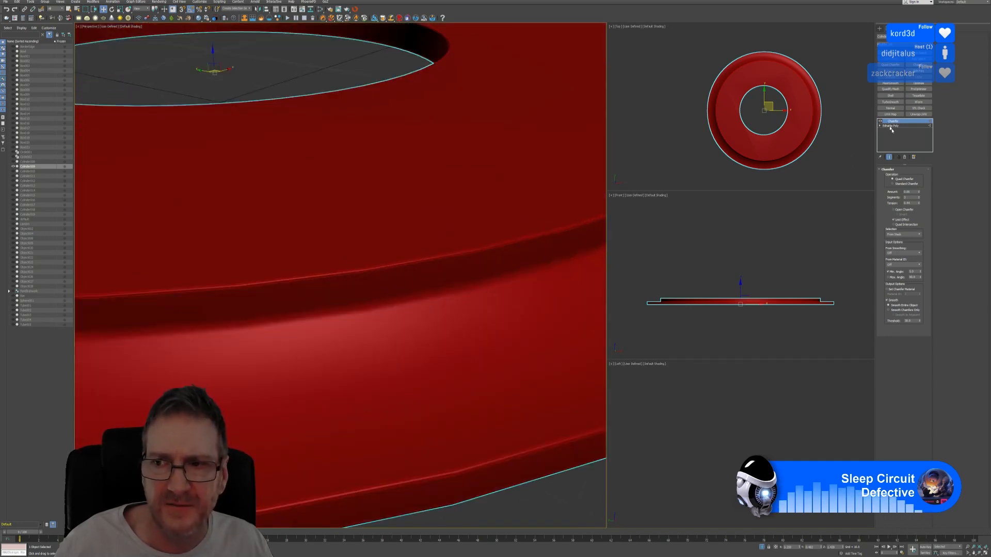
scroll(363, 275, down, 2)
scroll(346, 254, down, 5)
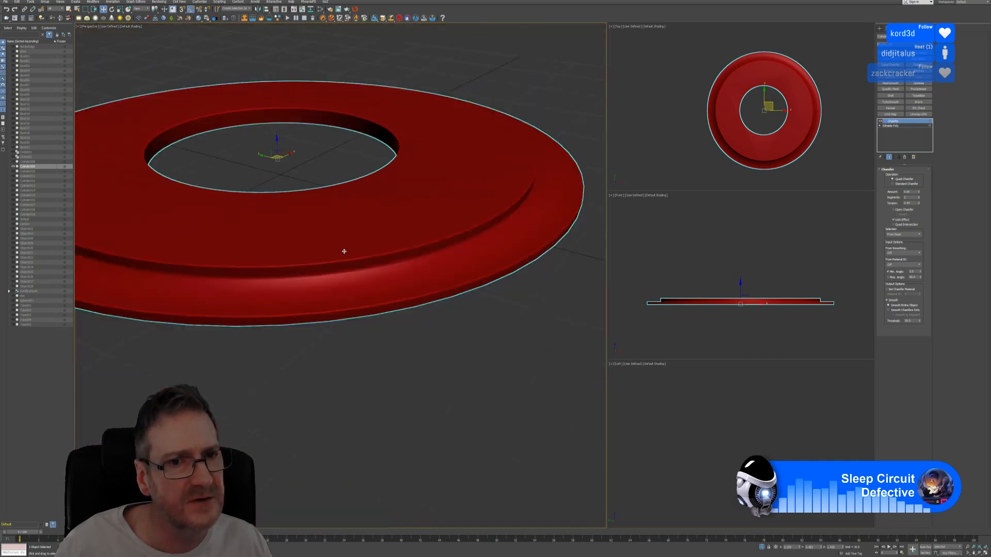
middle_drag(354, 239, 414, 280)
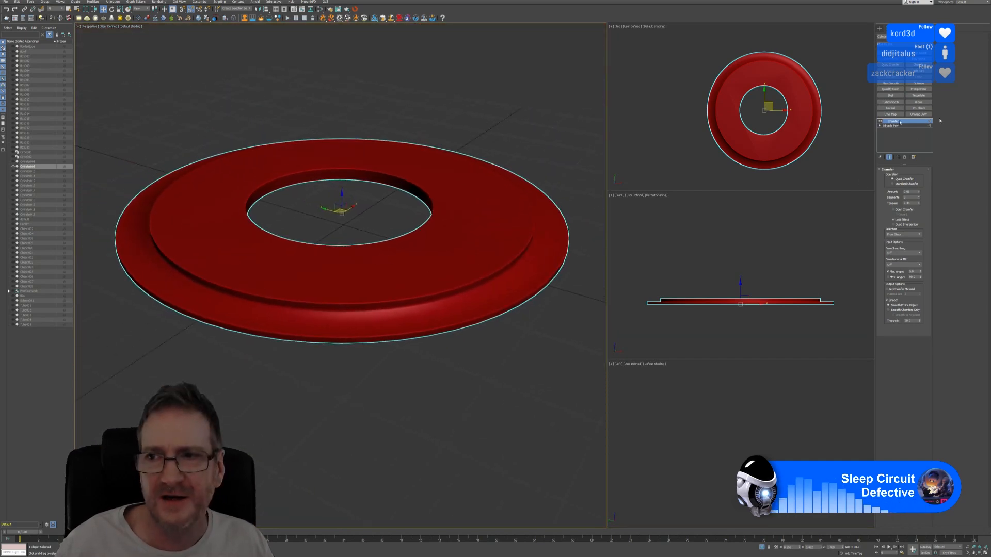
Clear the selection and exit isolation mode to show the disc beneath the whole rotunda.
click(403, 208)
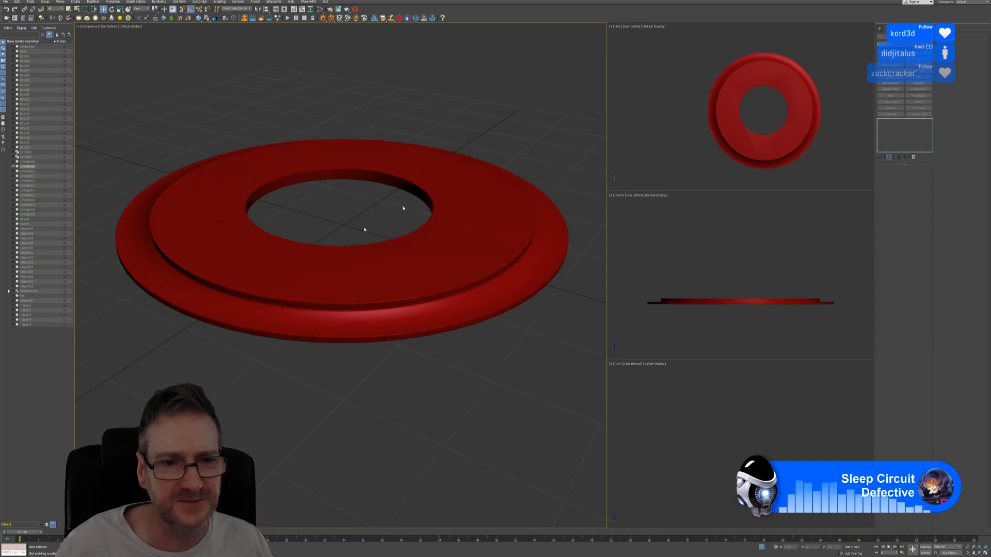
click(761, 548)
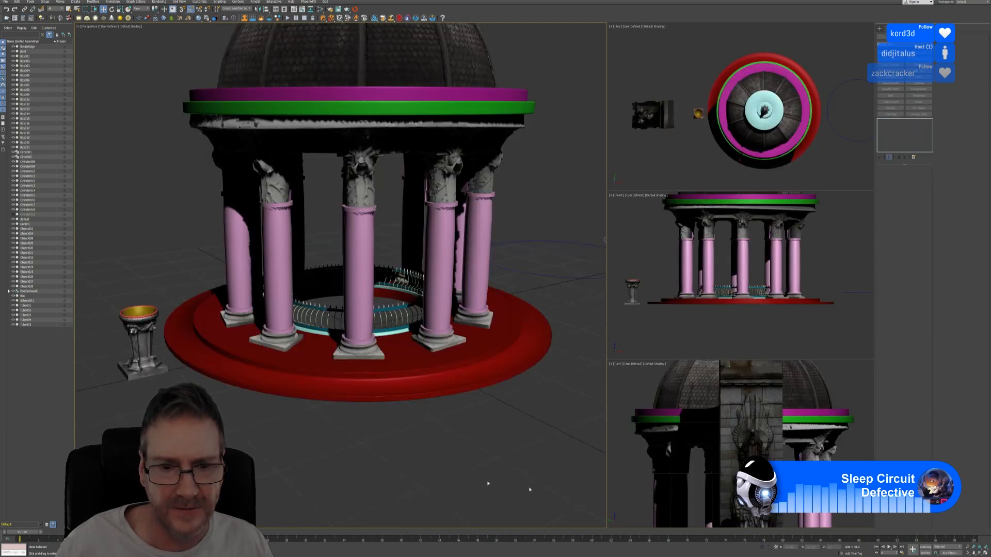
middle_drag(376, 437, 327, 425)
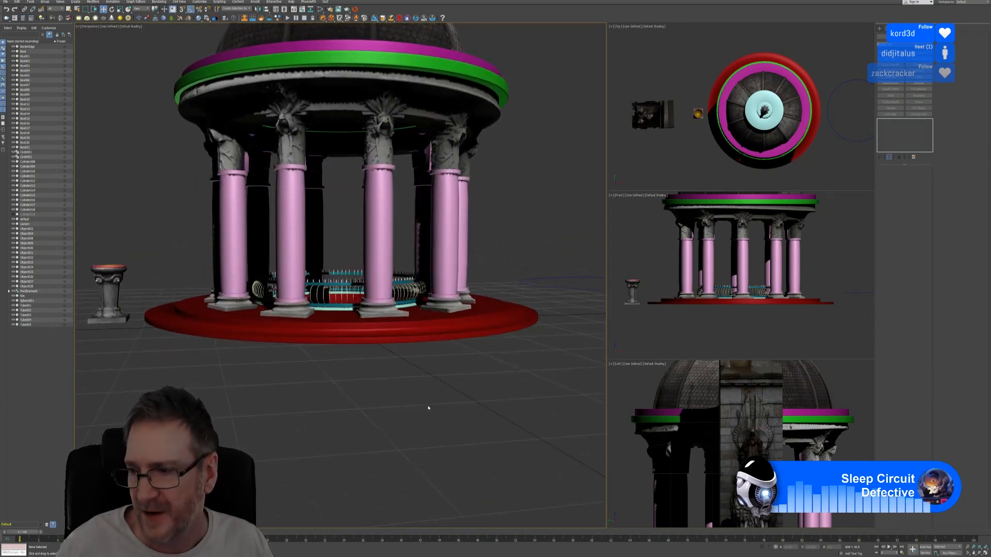
alt+middle_drag(308, 407, 322, 412)
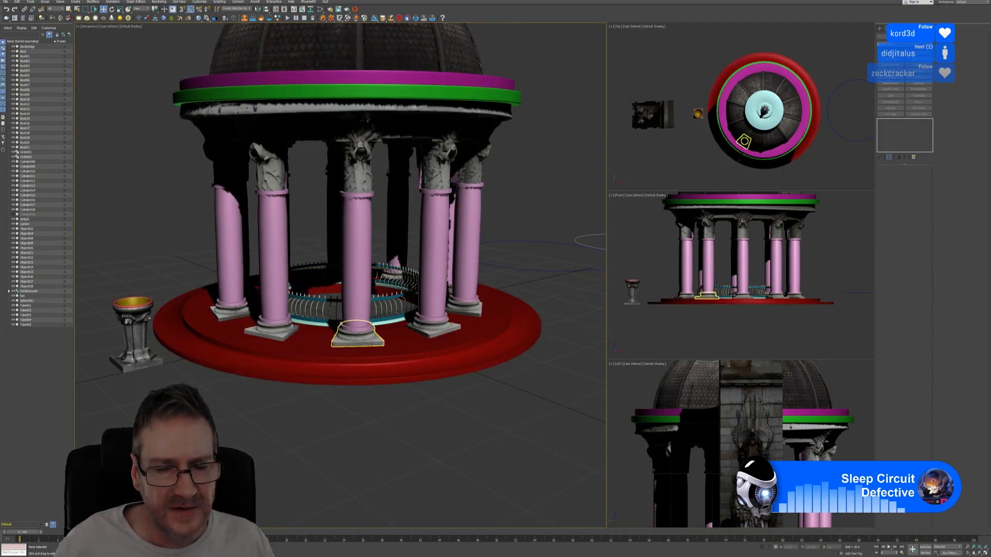
Inspect the stone bases under the rotunda's columns, selecting the front base and an object from the scene list to identify the parts.
scroll(373, 344, up, 5)
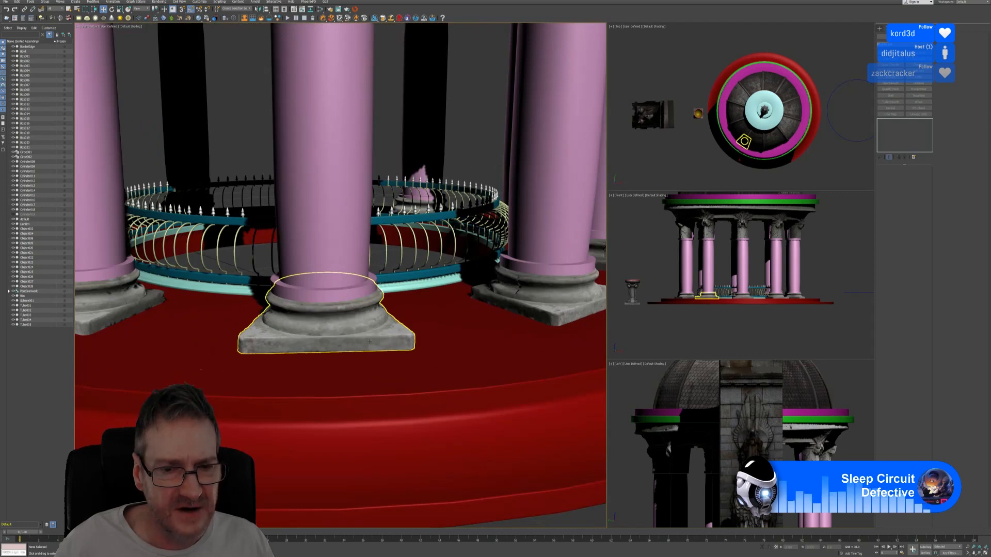
scroll(369, 341, down, 3)
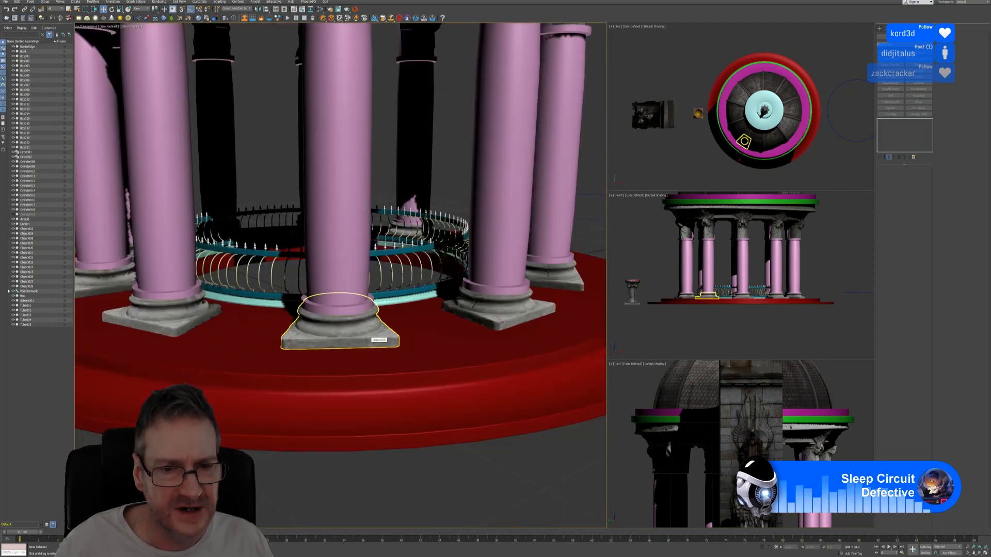
scroll(370, 337, down, 3)
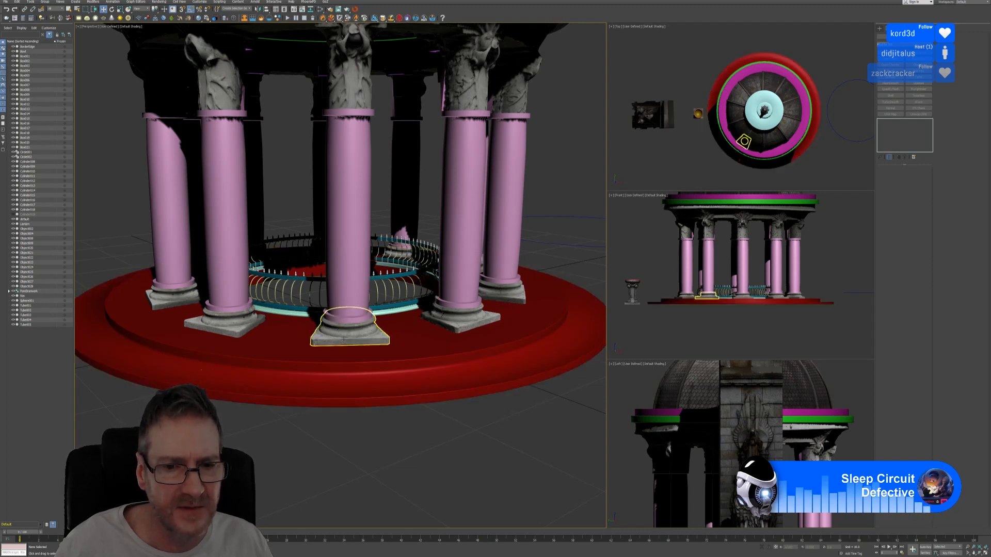
click(344, 340)
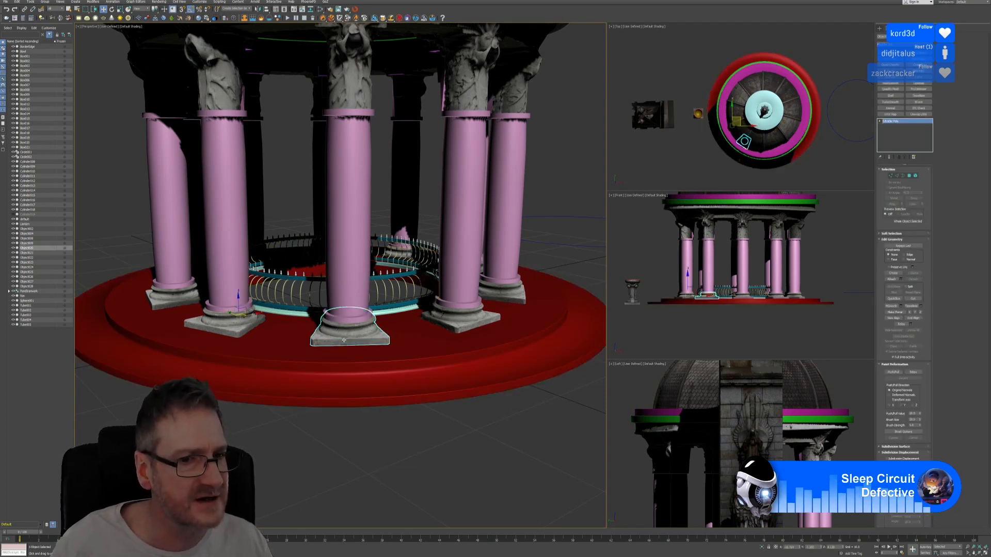
scroll(373, 334, down, 4)
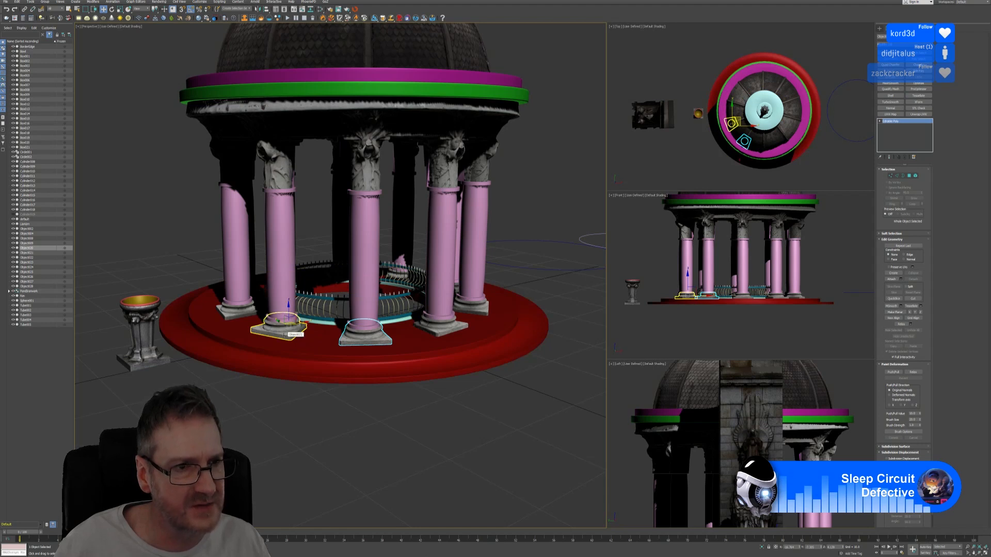
click(28, 229)
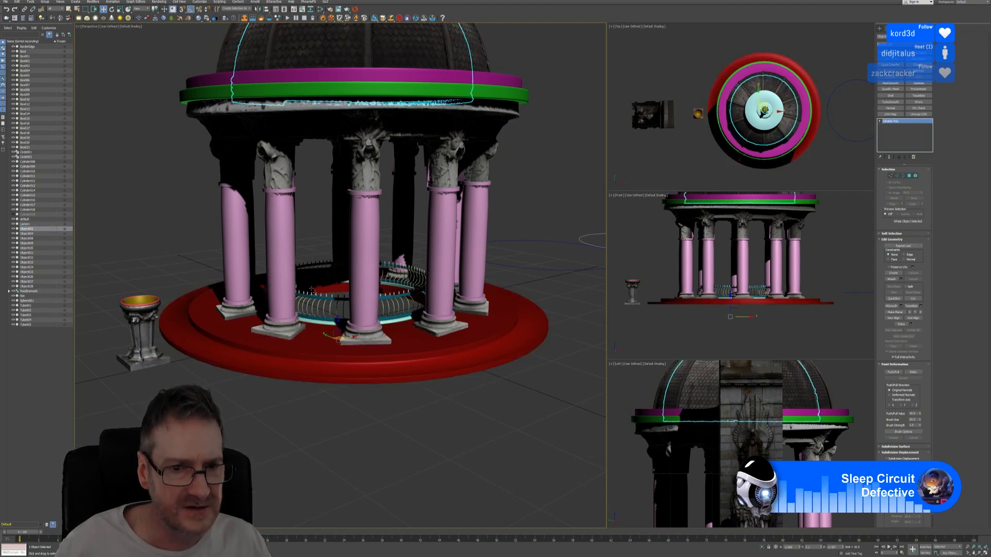
Select the five stone column bases along the near side of the rotunda together.
click(279, 330)
ctrl+click(238, 309)
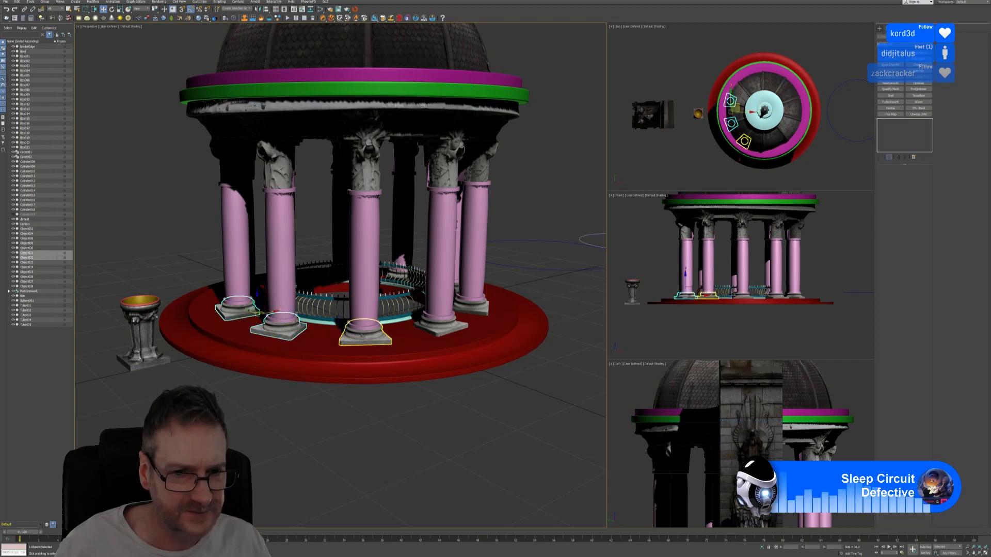
ctrl+click(362, 336)
ctrl+click(446, 329)
ctrl+click(471, 312)
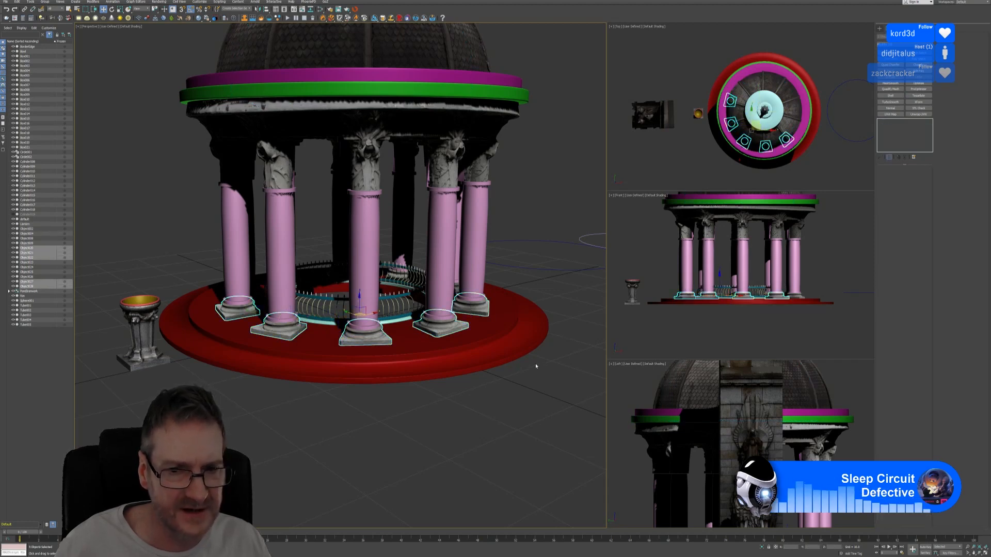
Add the remaining stone column bases around the rotunda to the selection, leaving out the red disc.
alt+middle_drag(535, 364, 458, 370)
ctrl+click(454, 385)
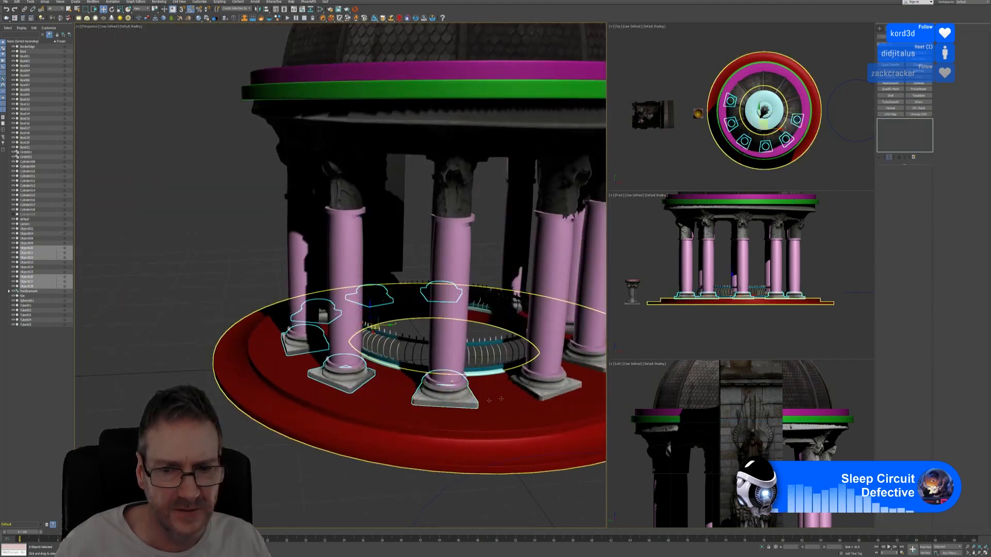
ctrl+click(546, 384)
middle_drag(522, 459, 279, 390)
alt+middle_drag(418, 420, 389, 421)
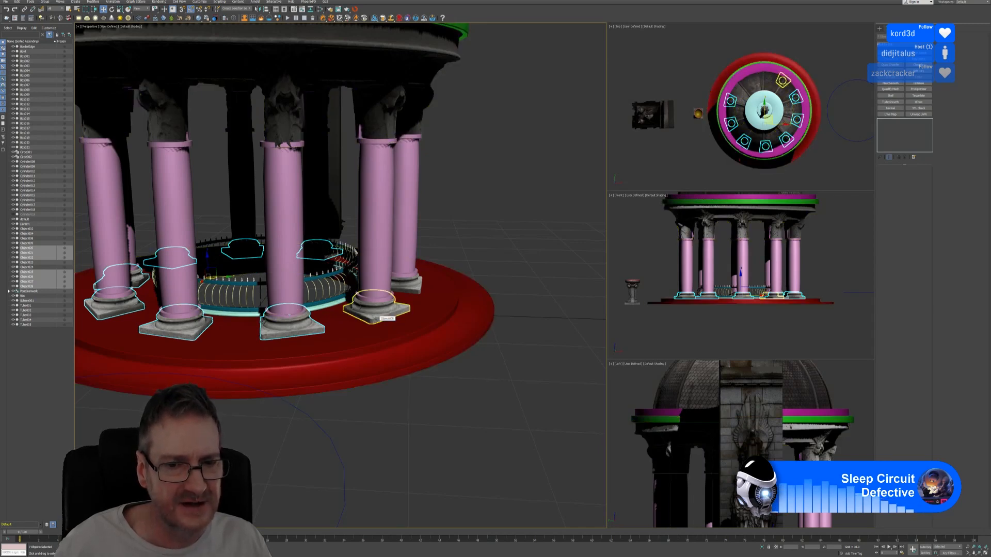
ctrl+click(380, 318)
alt+middle_drag(522, 270, 467, 269)
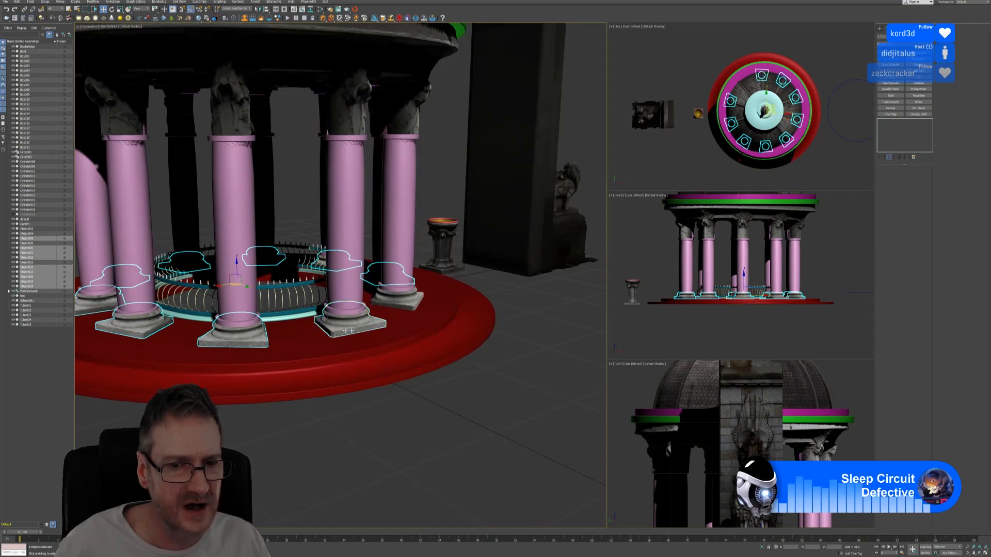
ctrl+click(411, 309)
scroll(497, 323, down, 5)
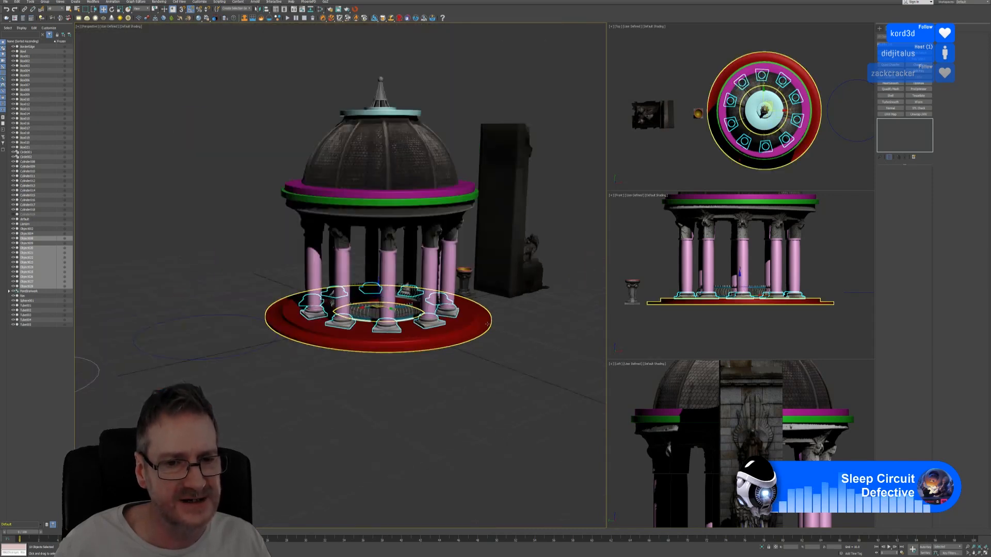
alt+middle_drag(201, 243, 293, 242)
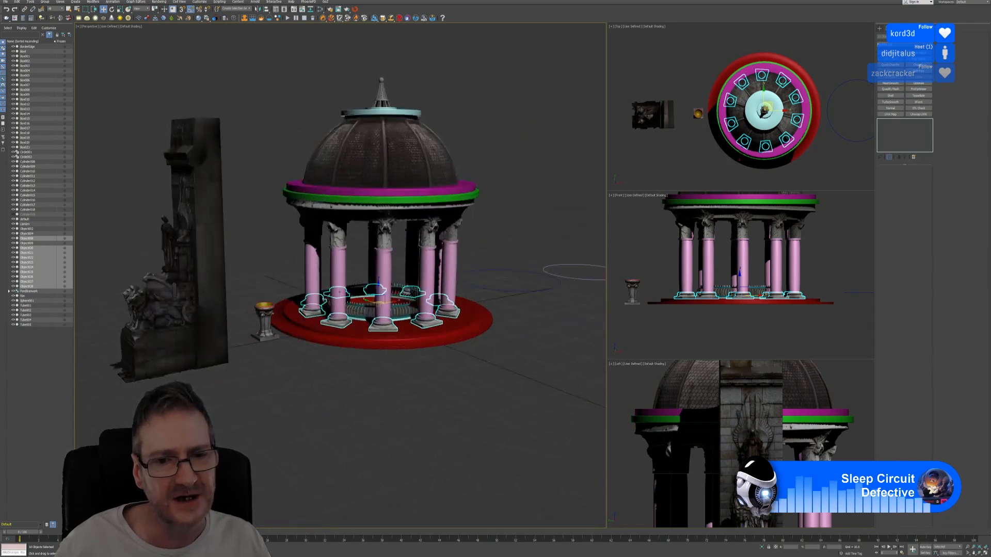
scroll(411, 178, up, 4)
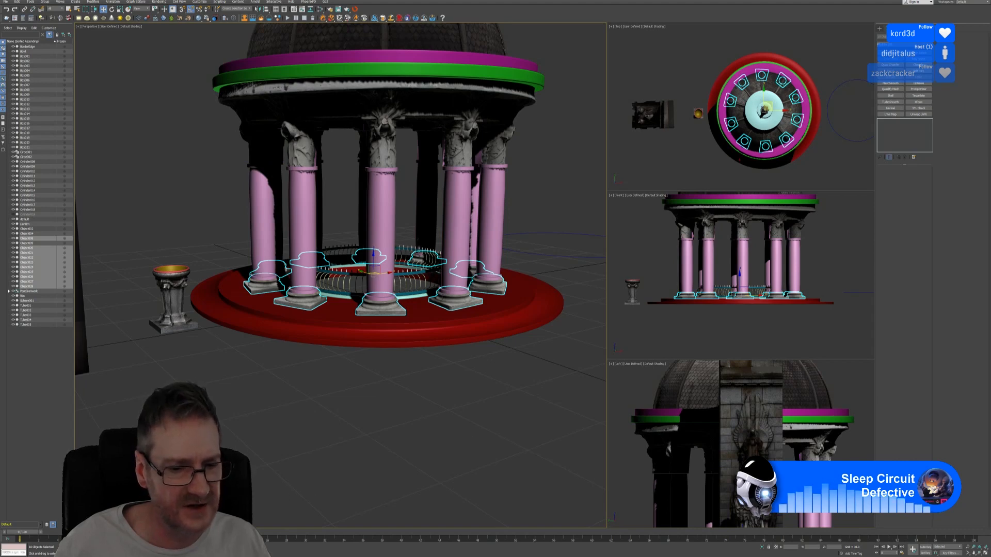
In File Explorer, open a reference photo of the real rotunda from Work (E:), PhotoGrammetry, Pics, Botanical Gardens, Temple Winds.
key(super+e)
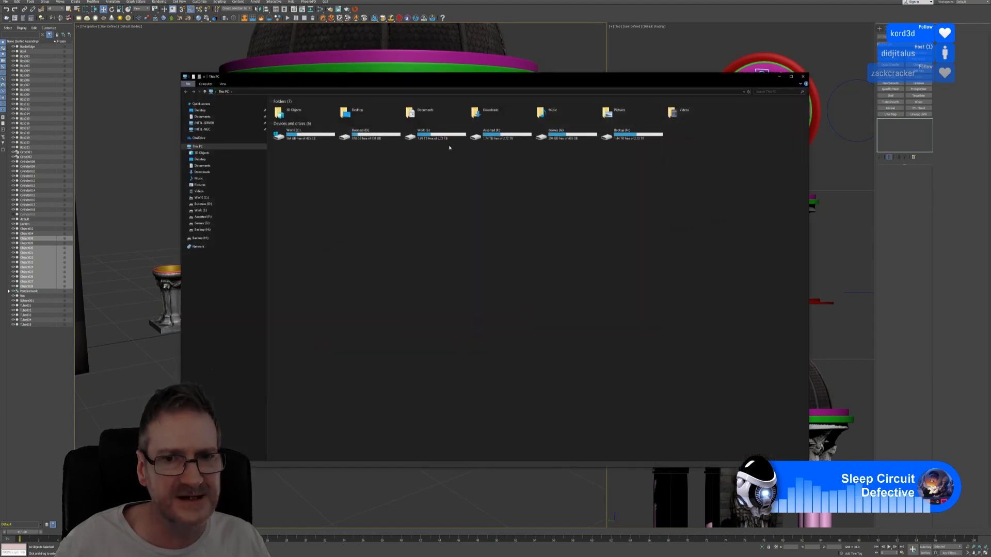
double_click(428, 136)
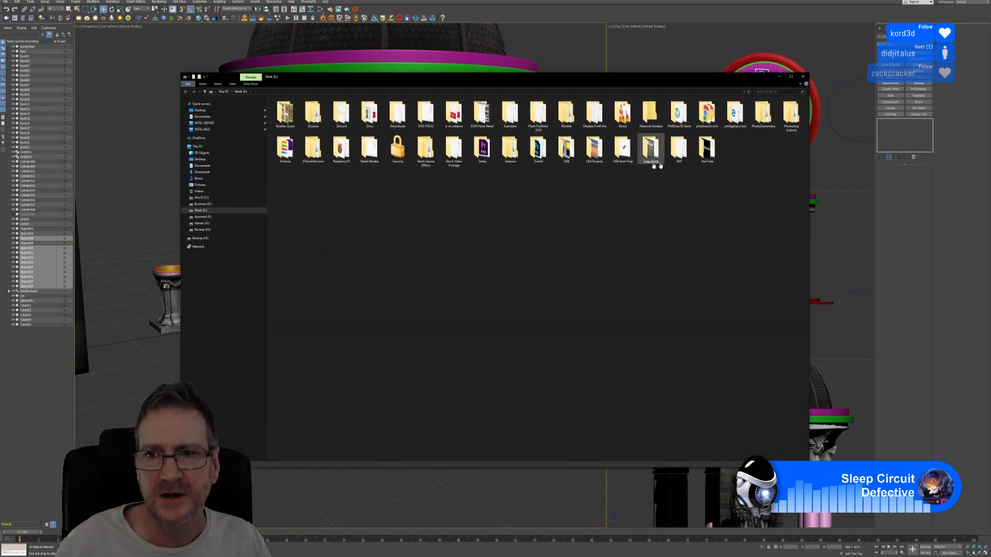
double_click(763, 115)
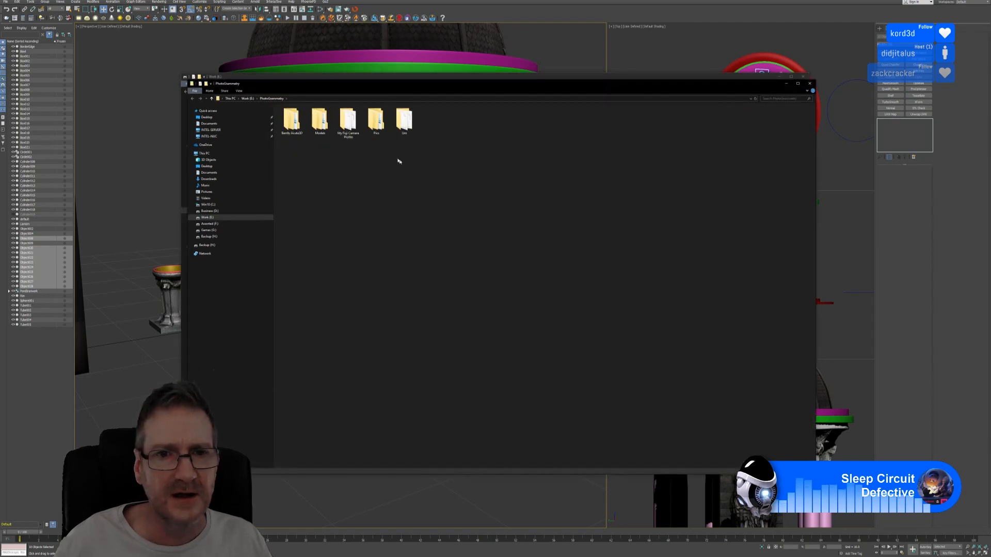
double_click(376, 121)
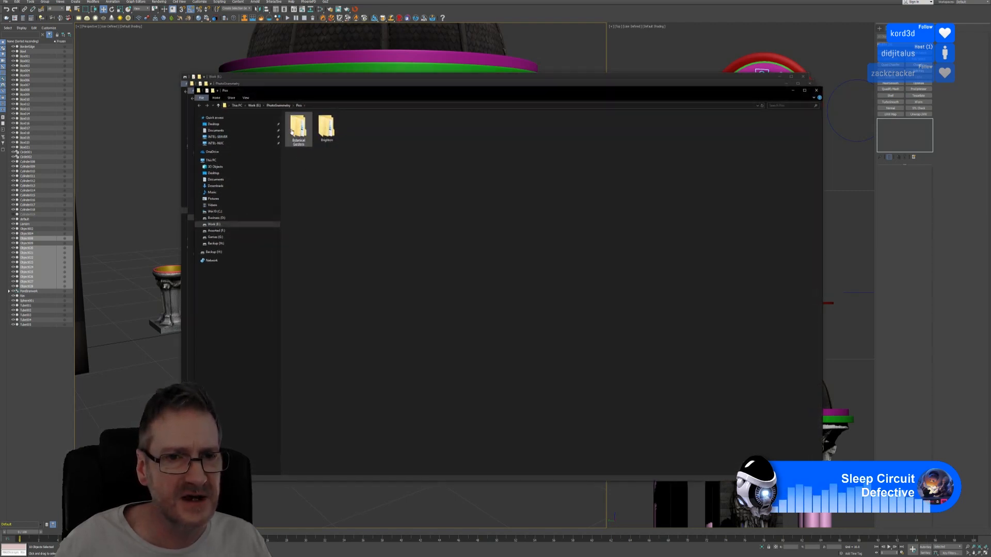
double_click(292, 131)
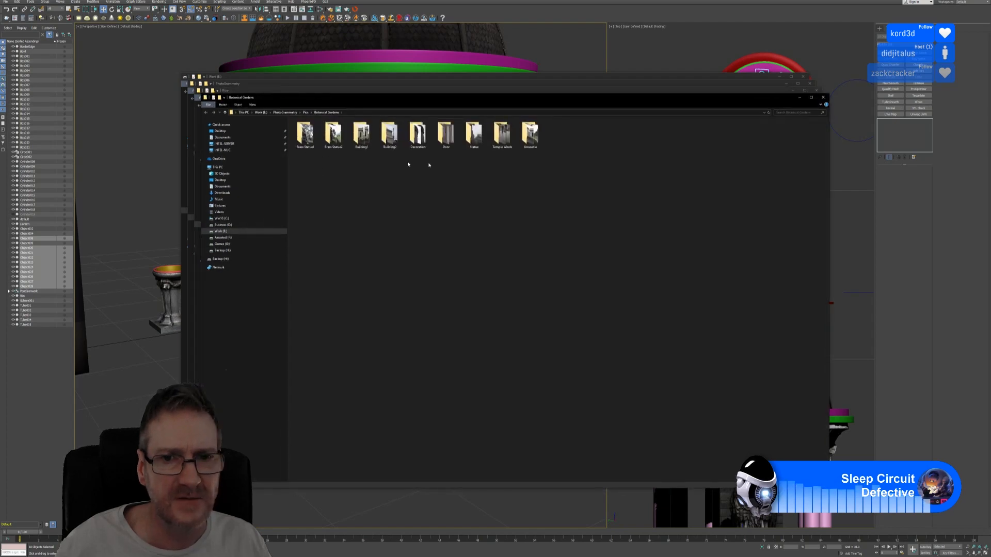
double_click(502, 134)
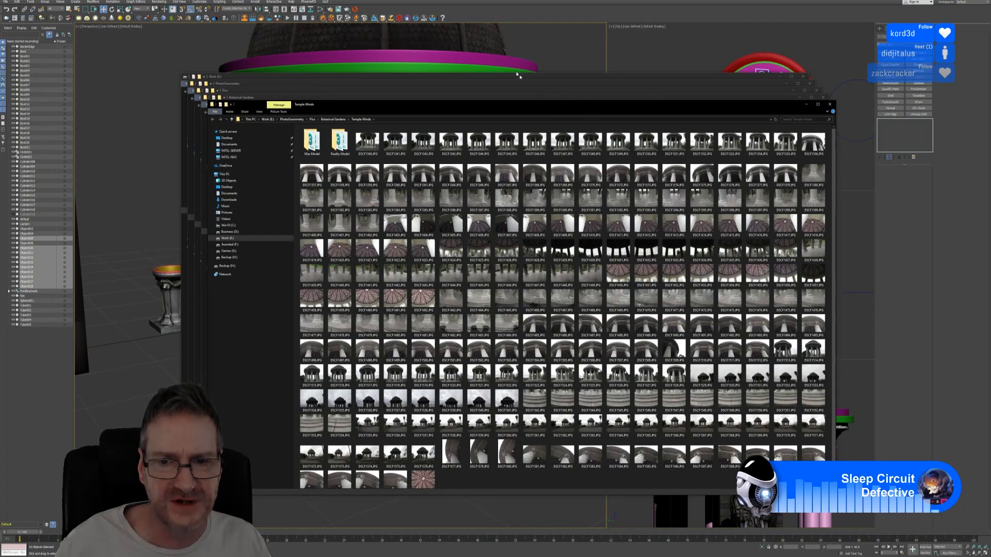
drag(508, 101, 447, 73)
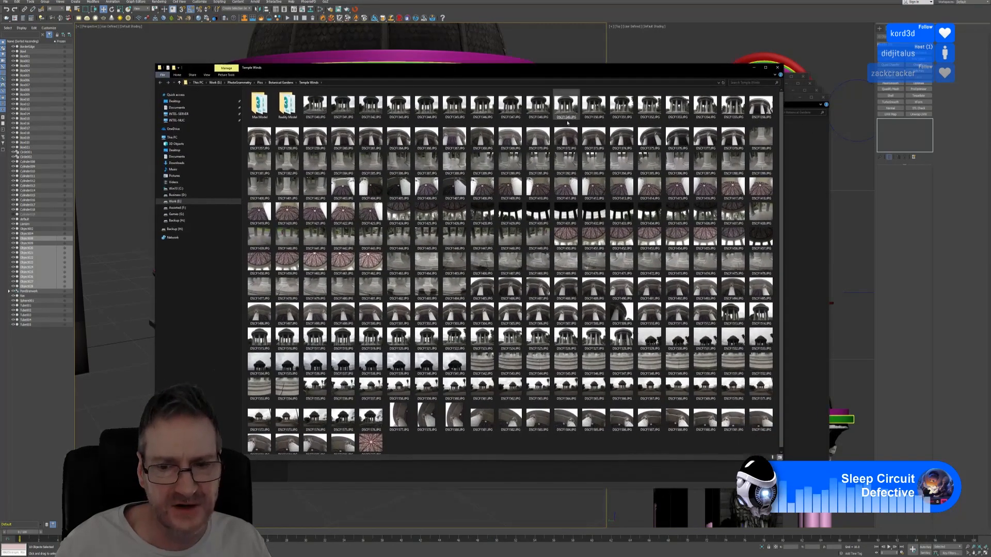
double_click(530, 341)
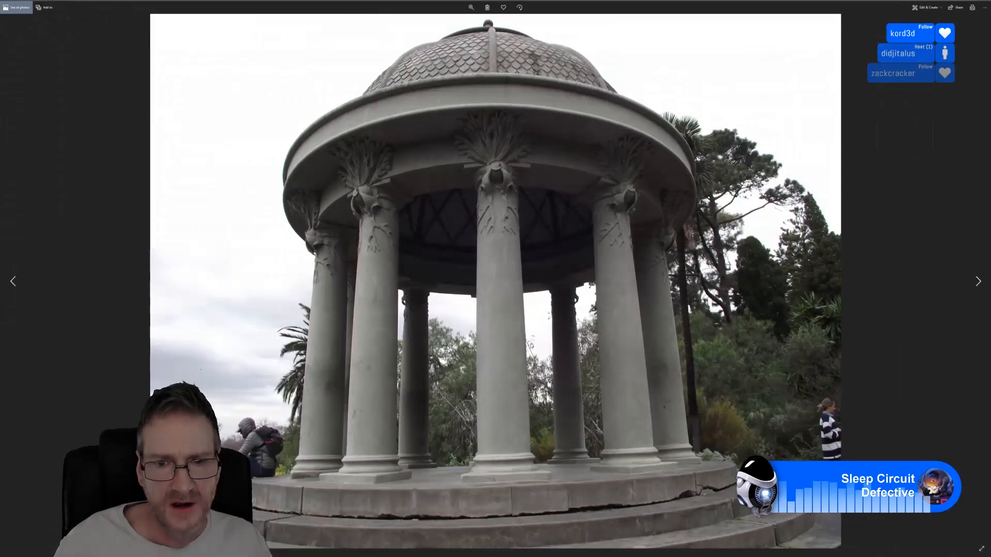
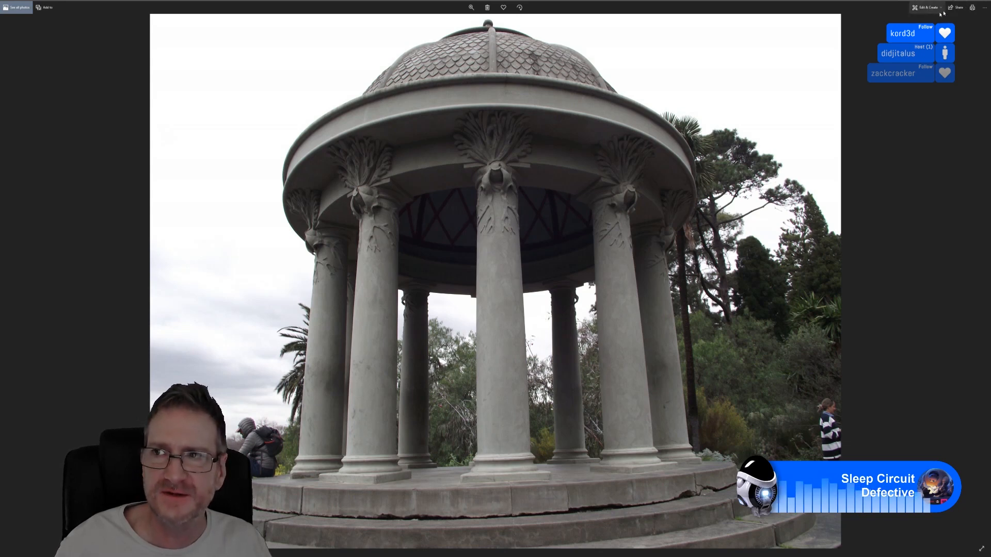
Close the rotunda photo and all the open folder windows to return to the 3ds Max scene.
key(alt+F4)
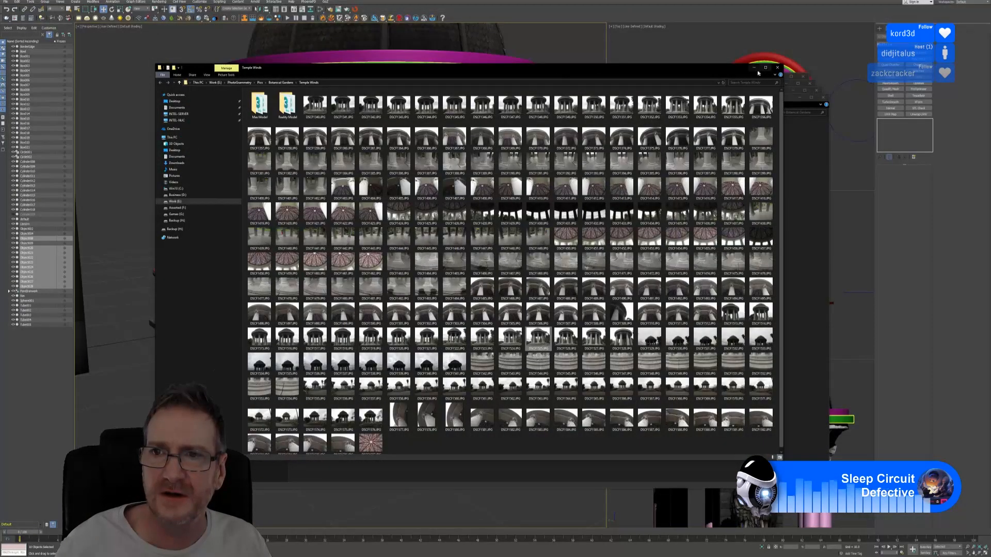
click(777, 67)
click(823, 98)
click(818, 93)
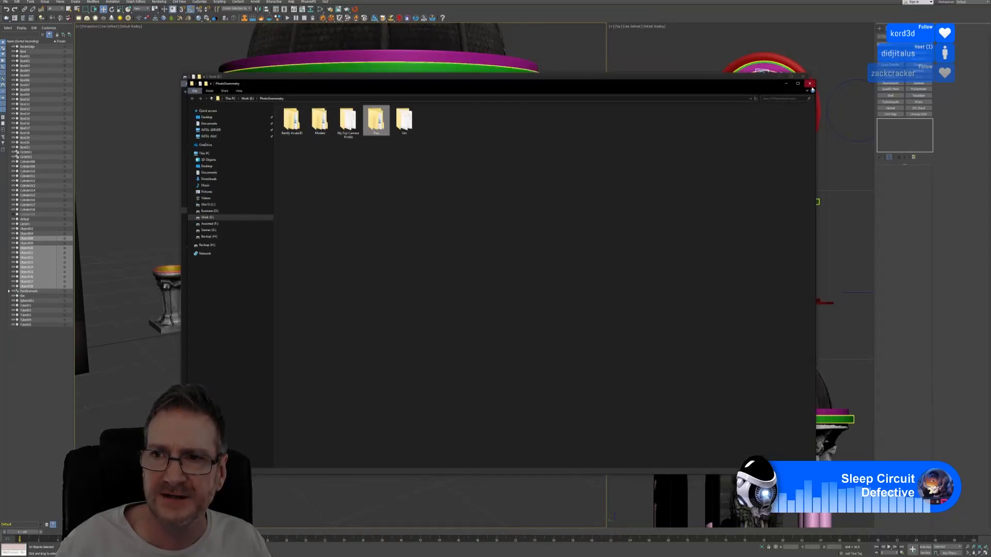
click(810, 84)
click(808, 84)
click(802, 77)
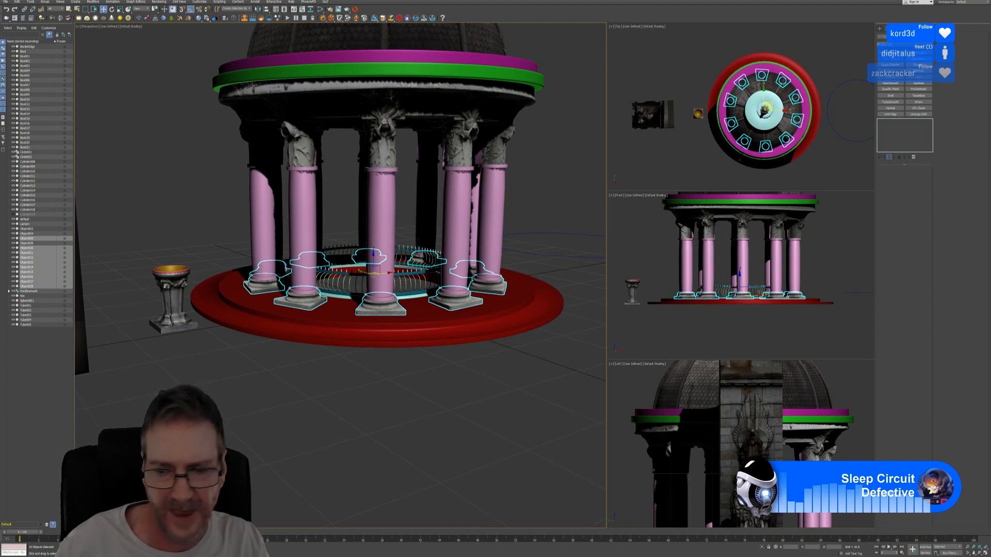
Isolate the selected column bases and temporarily show Edged Faces in the perspective view to check their mesh density.
click(763, 548)
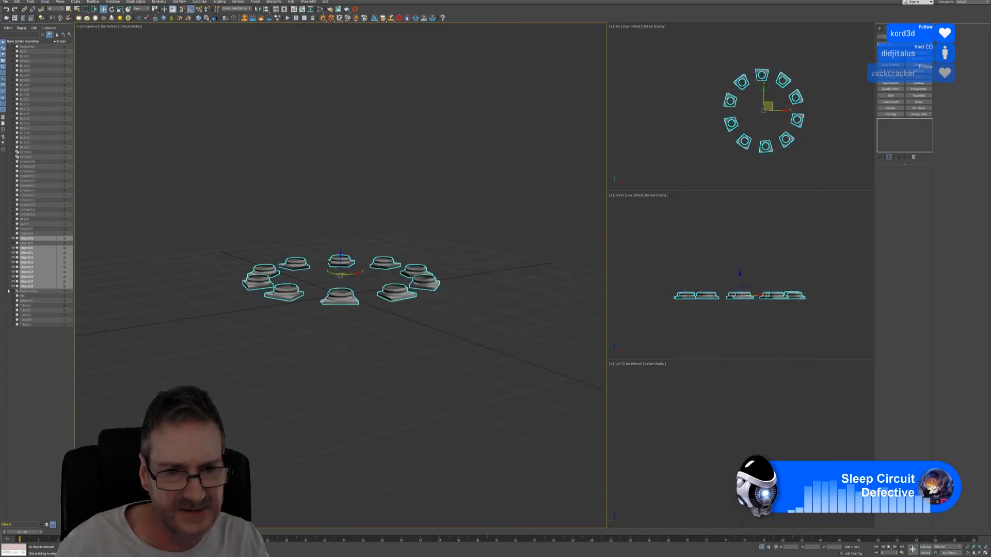
scroll(322, 301, up, 4)
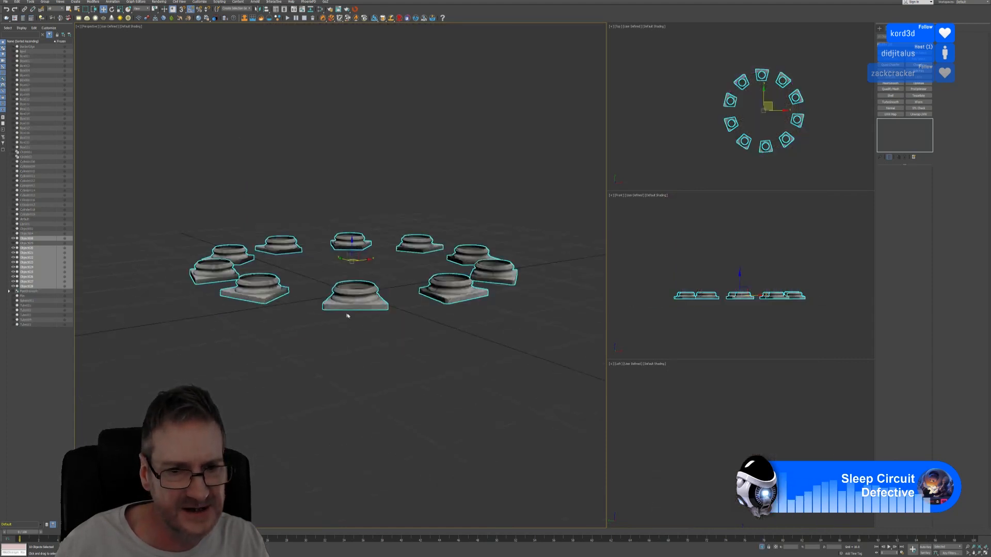
click(131, 27)
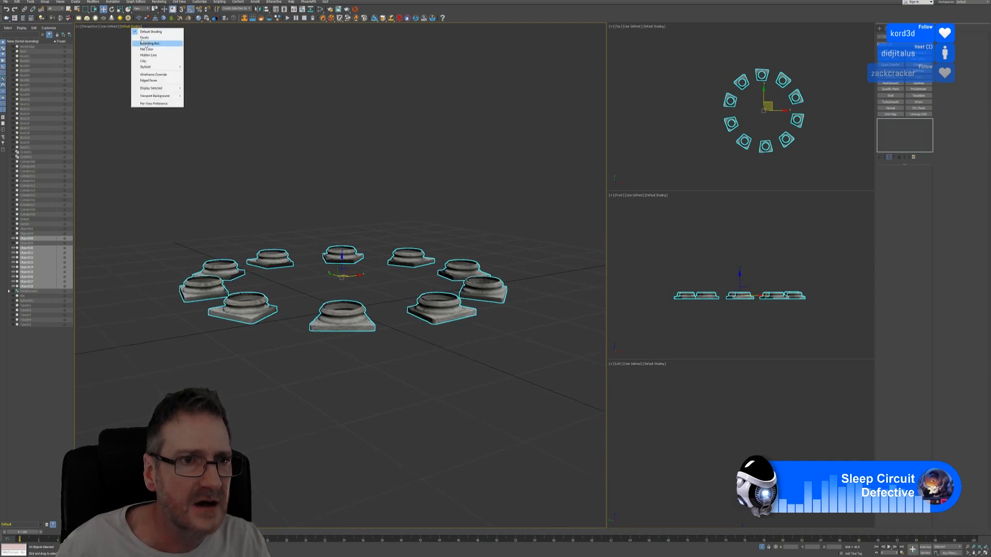
click(164, 81)
scroll(330, 289, up, 5)
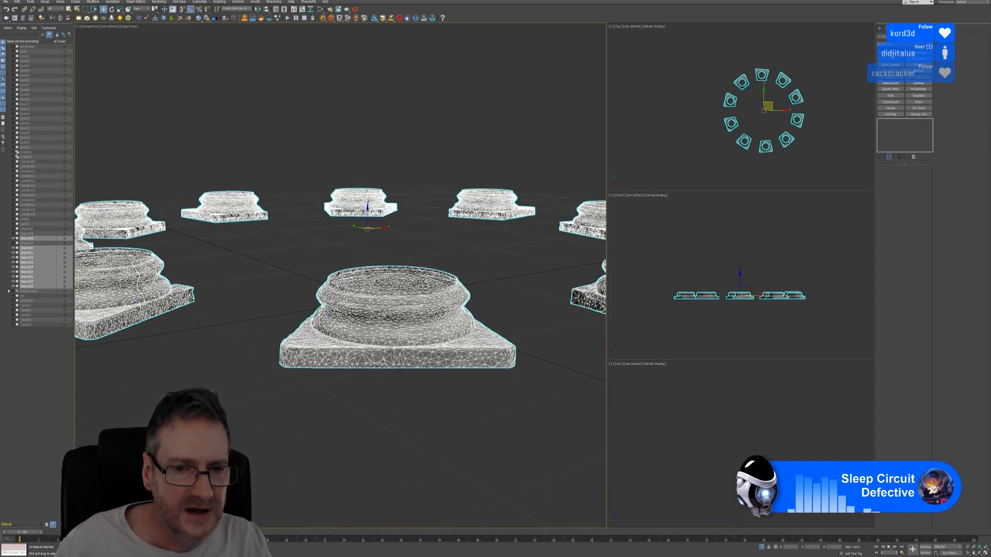
scroll(205, 97, down, 5)
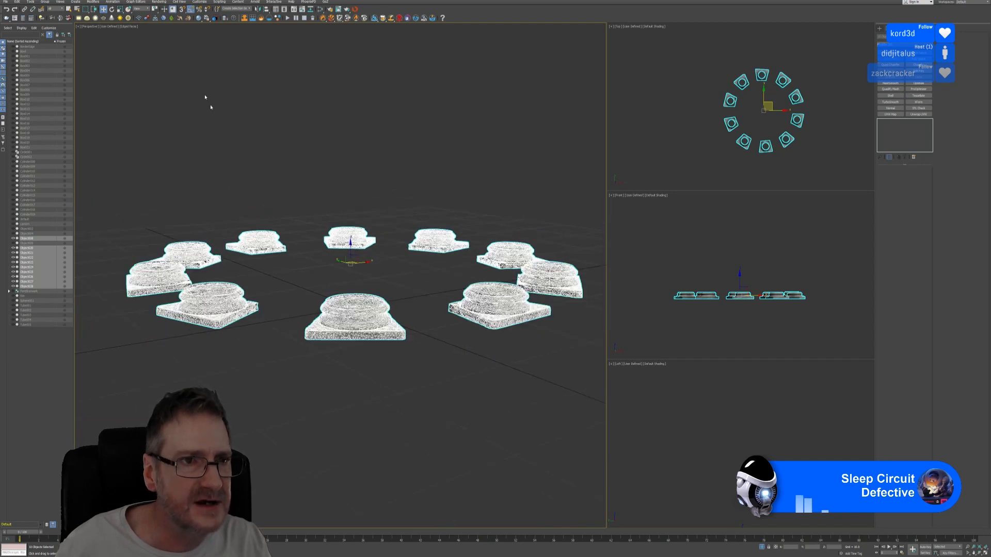
click(129, 26)
click(152, 81)
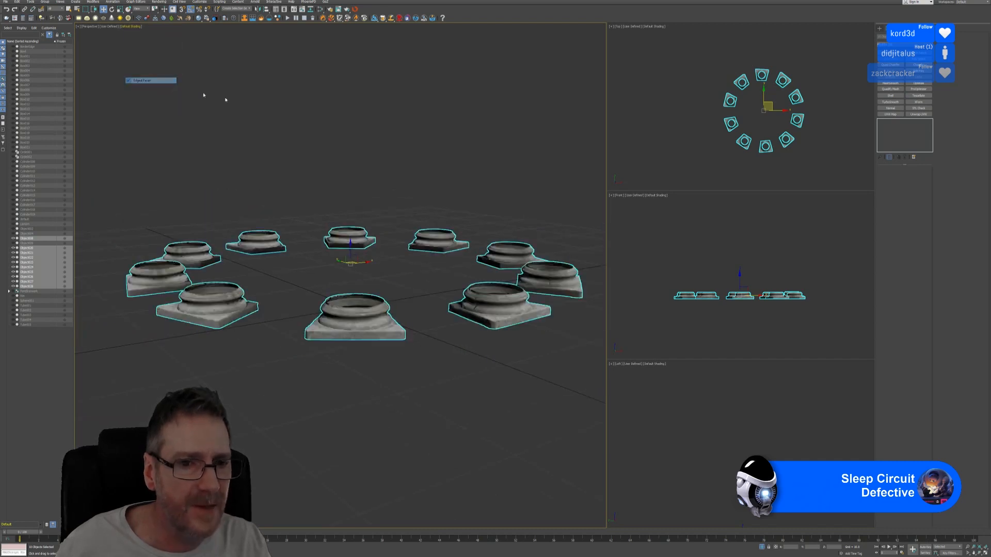
Add a ProOptimizer modifier to the front column base, enable Keep Textures, and calculate the optimization.
click(407, 302)
click(400, 333)
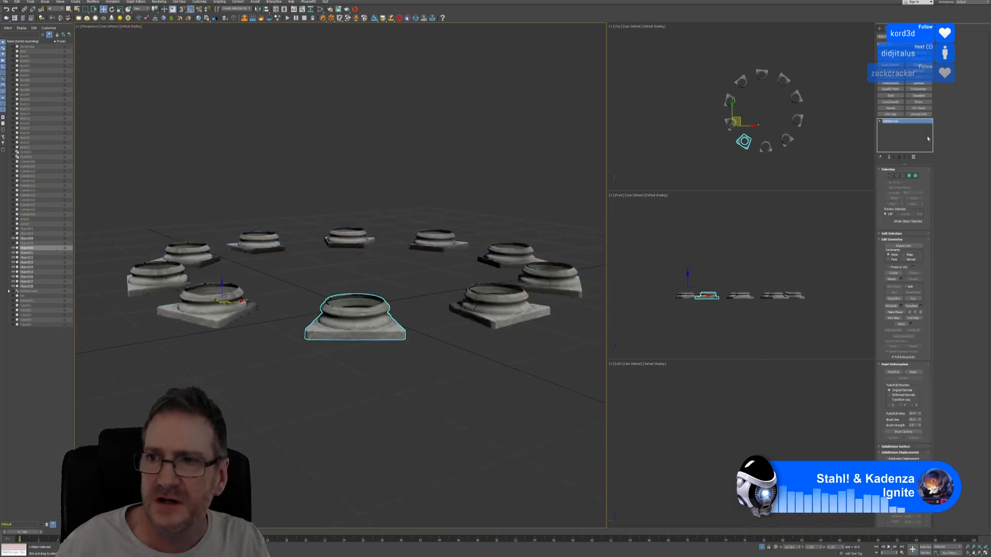
click(919, 89)
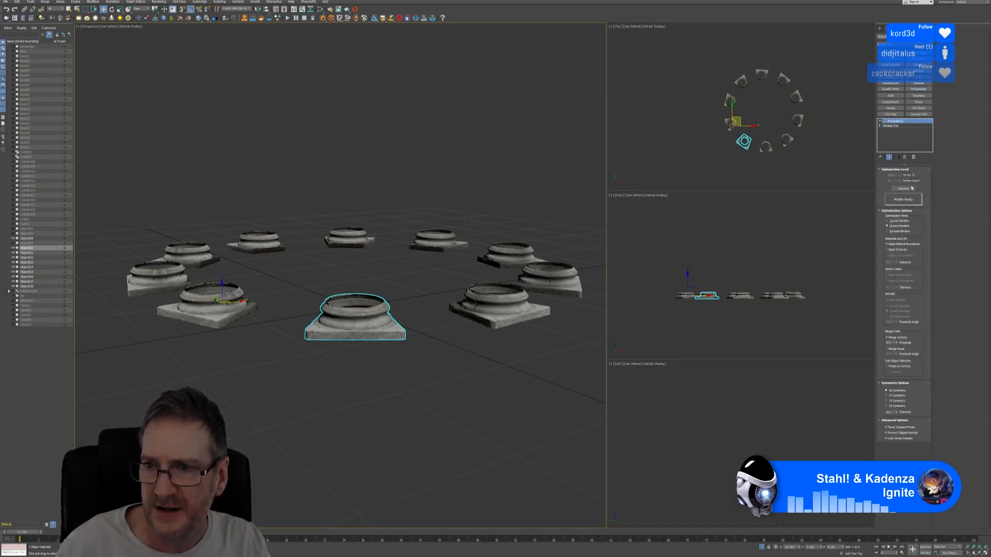
click(897, 250)
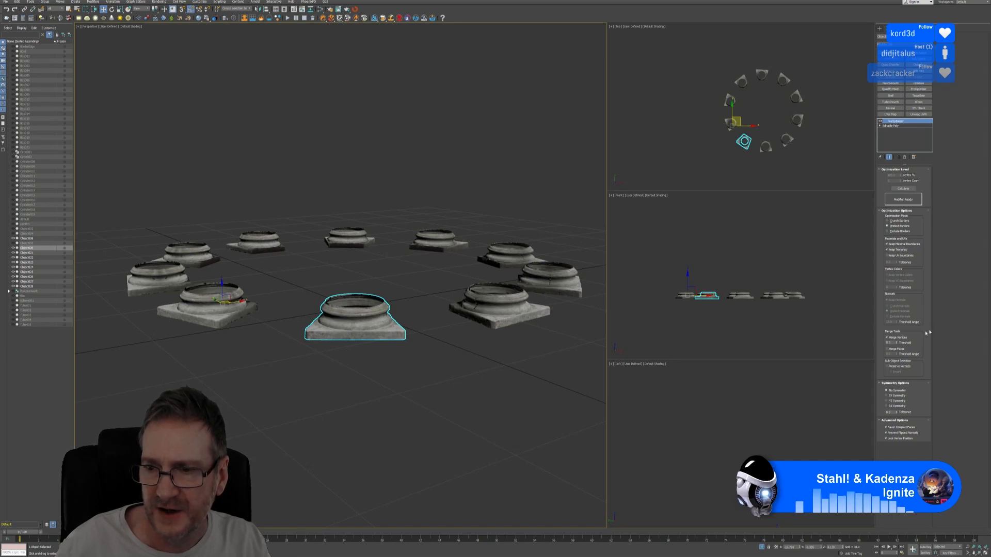
click(903, 189)
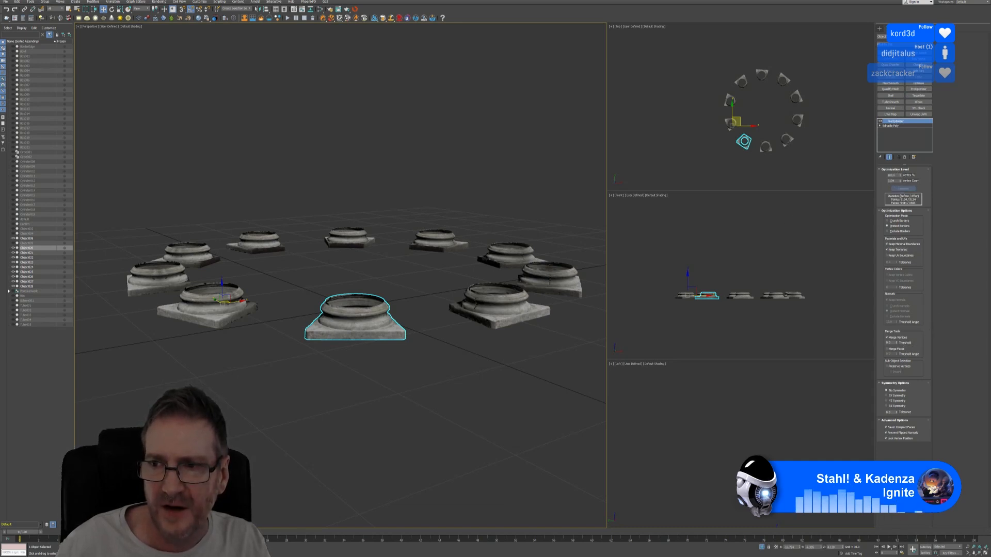
Try a Vertex % of 10 on the front base and switch ProOptimizer off and on to compare it with the original mesh.
double_click(893, 176)
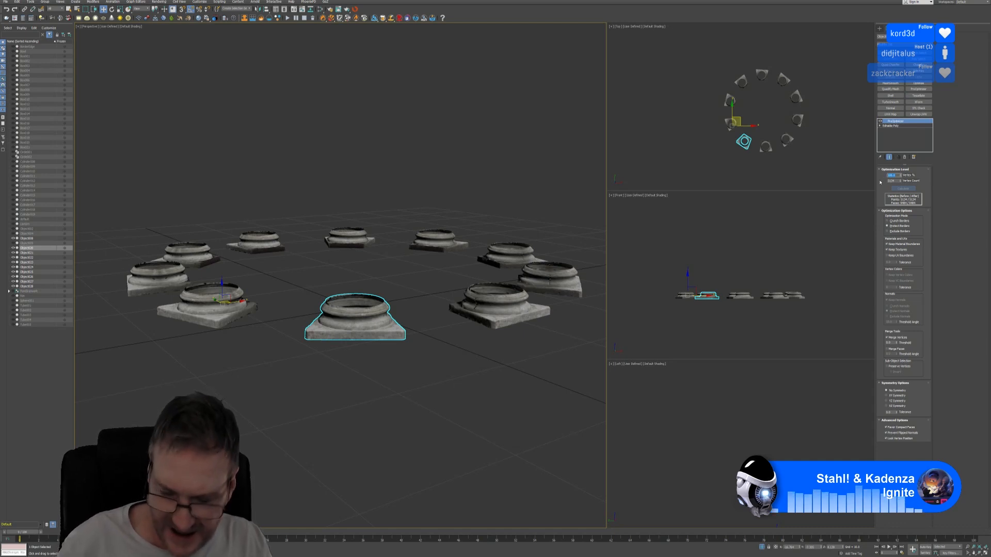
text(10)
key(Return)
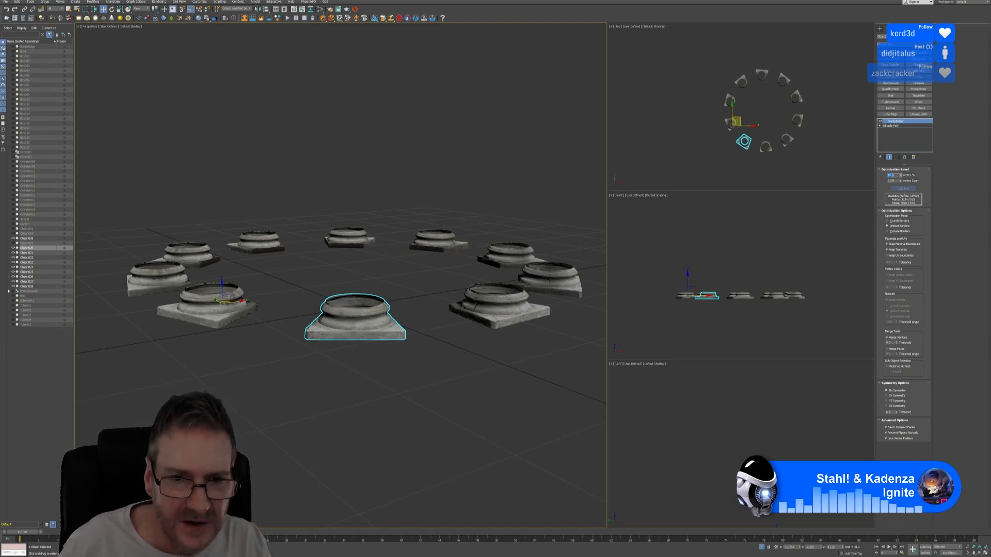
scroll(356, 314, up, 4)
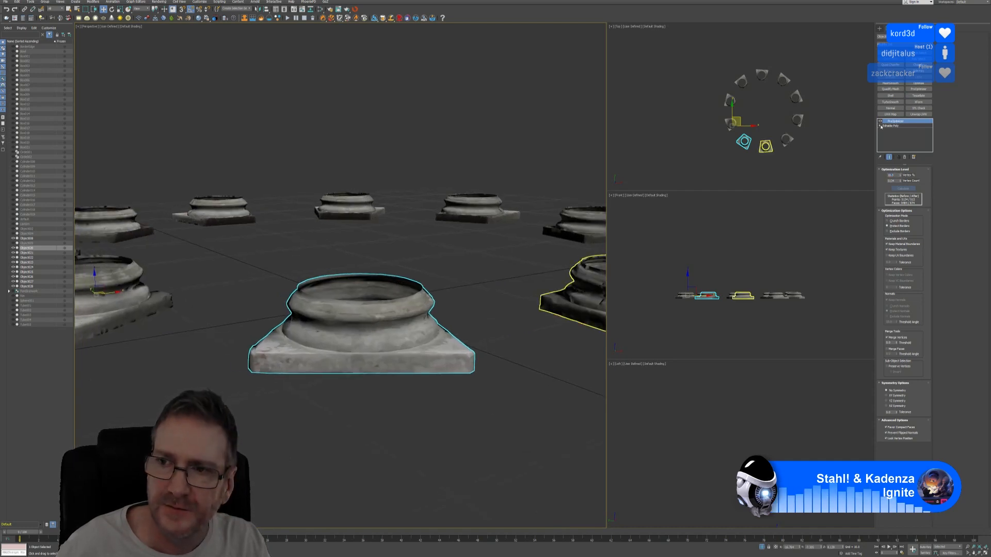
click(887, 226)
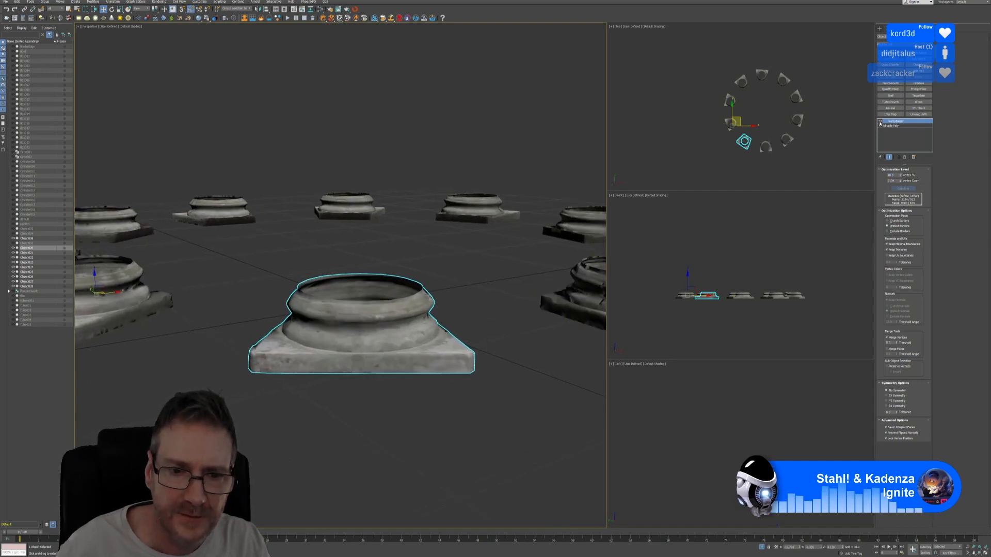
click(880, 122)
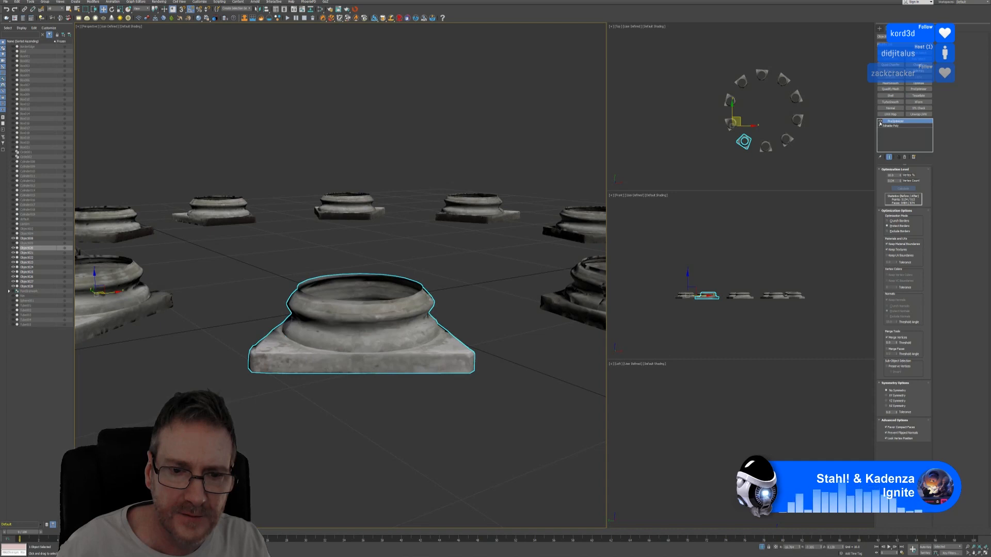
click(880, 122)
click(880, 121)
click(880, 121)
click(880, 122)
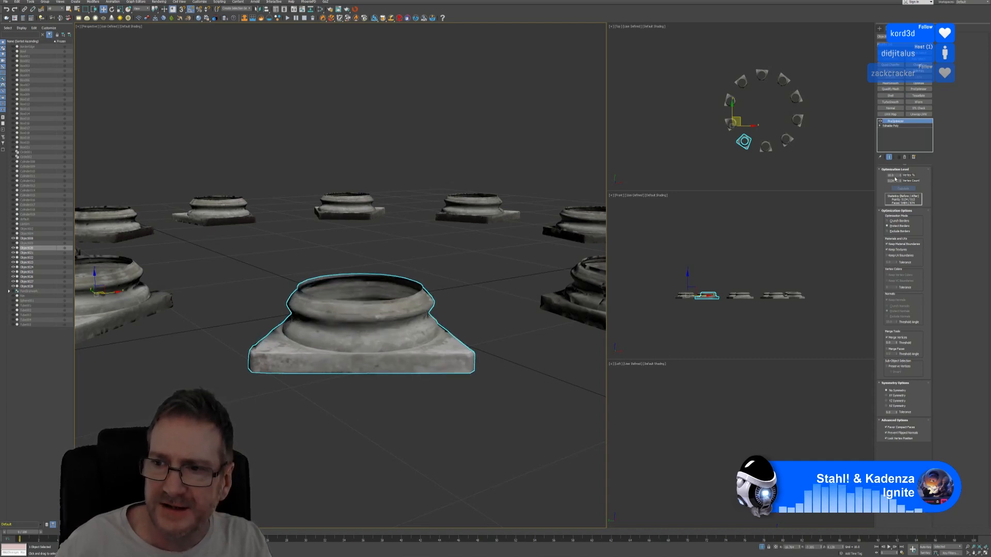
Try a Vertex % of 20 on the front base and inspect its surface detail up close.
drag(895, 175, 846, 184)
text(20)
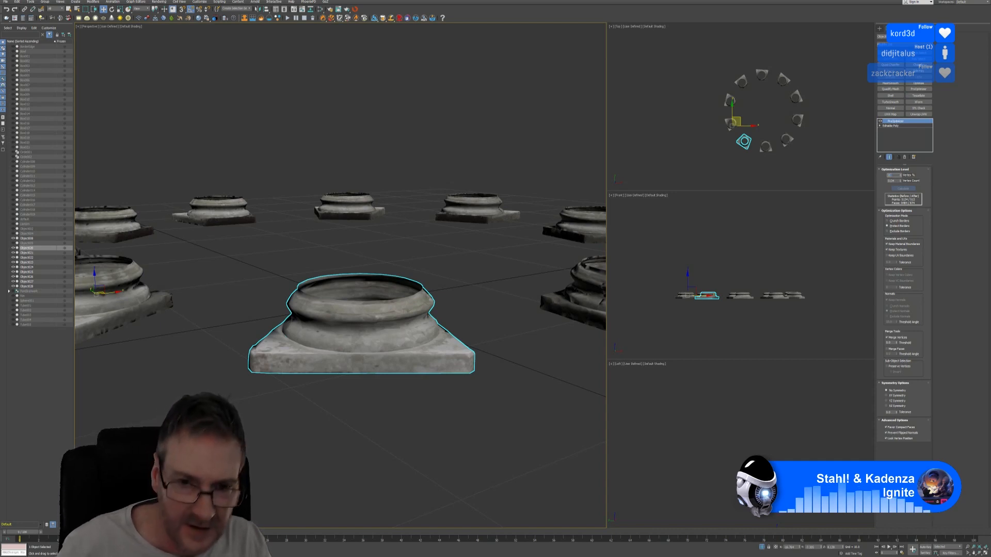
key(Return)
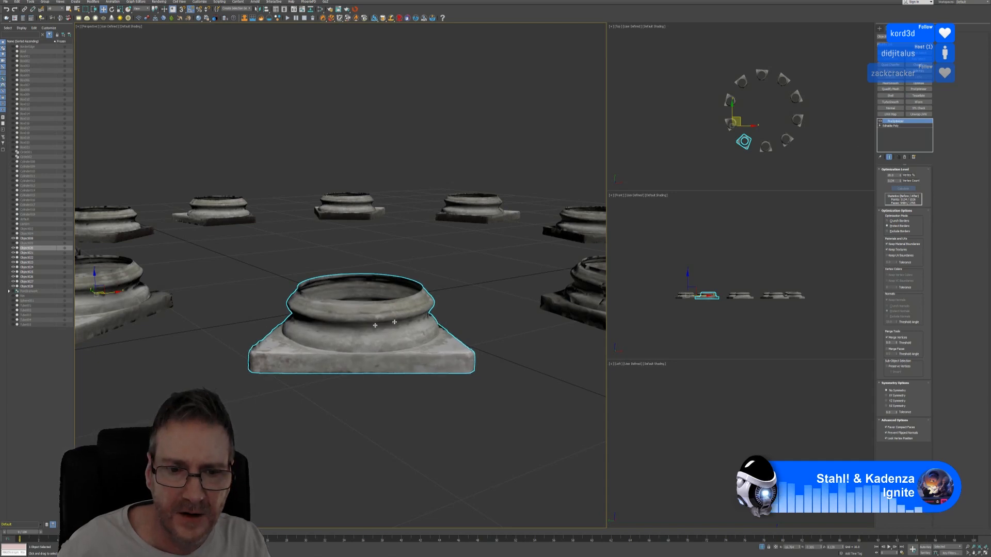
scroll(371, 311, up, 2)
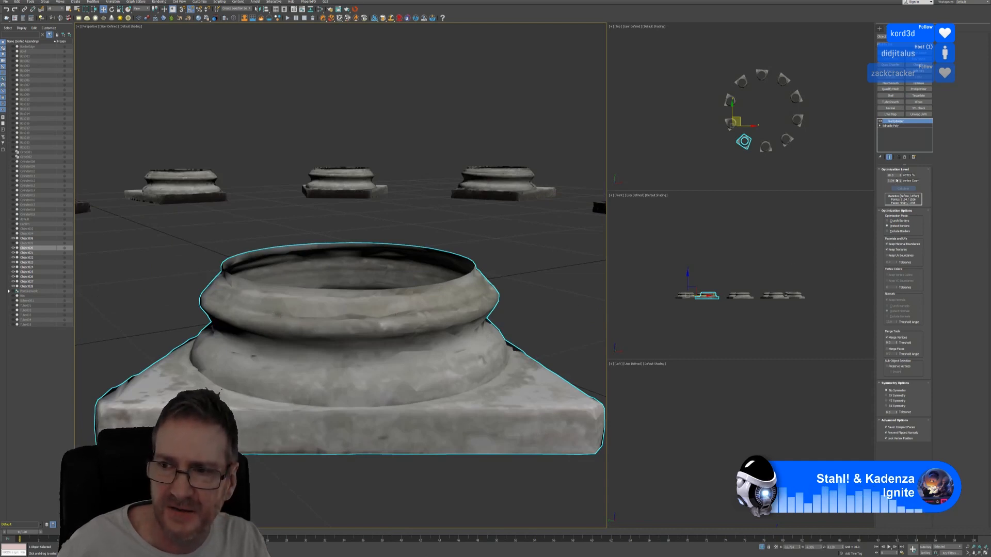
Set the front base's ProOptimizer Vertex % to 40 and check its shape from near and far.
click(892, 175)
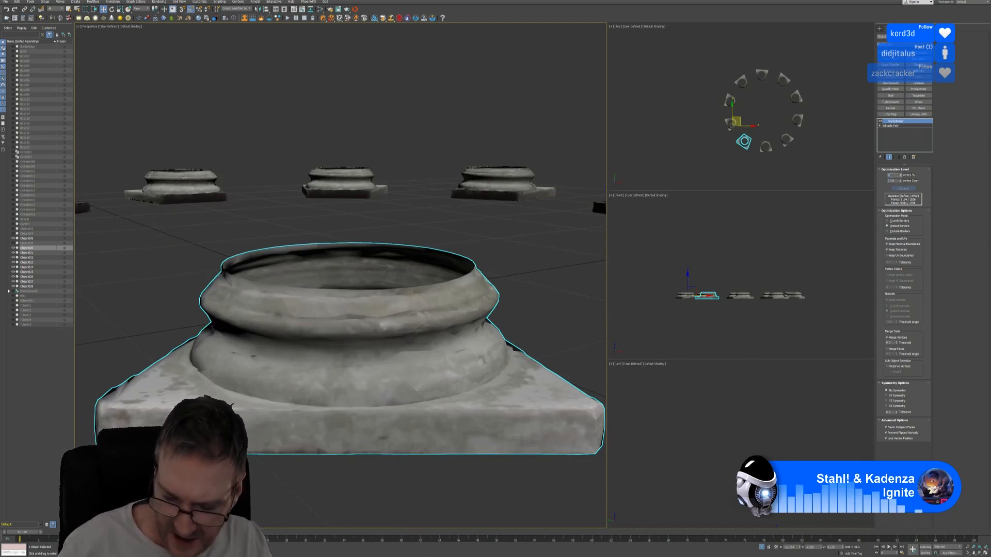
text(40)
key(Return)
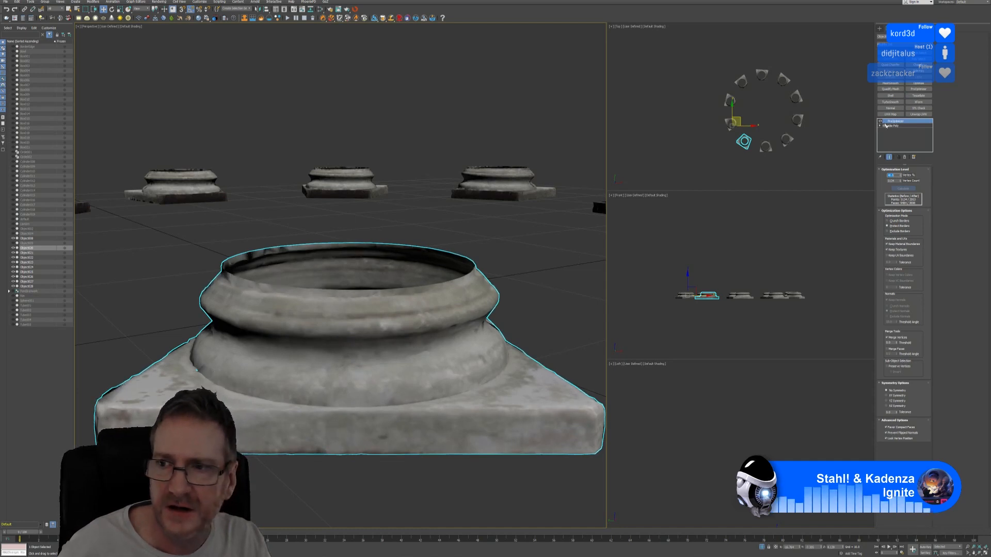
scroll(437, 278, down, 4)
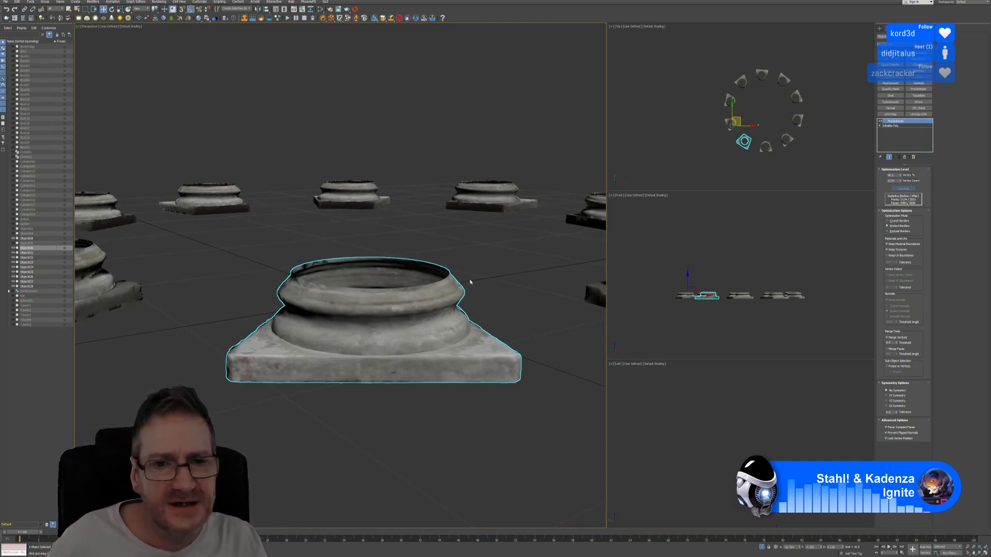
scroll(448, 251, down, 5)
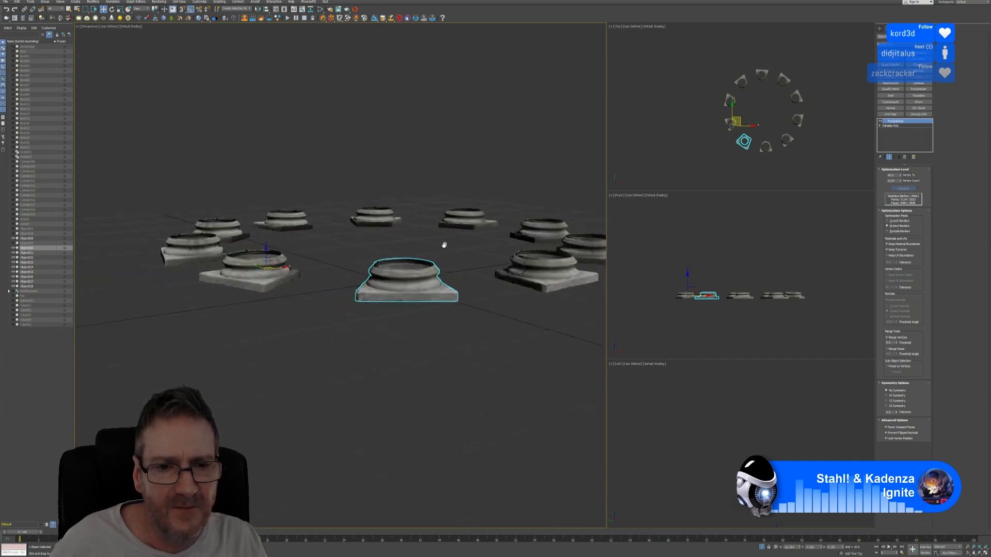
Copy the front base's ProOptimizer modifier, paste it onto the adjacent base counter-clockwise in the Top view, and calculate it.
right_click(900, 123)
click(915, 145)
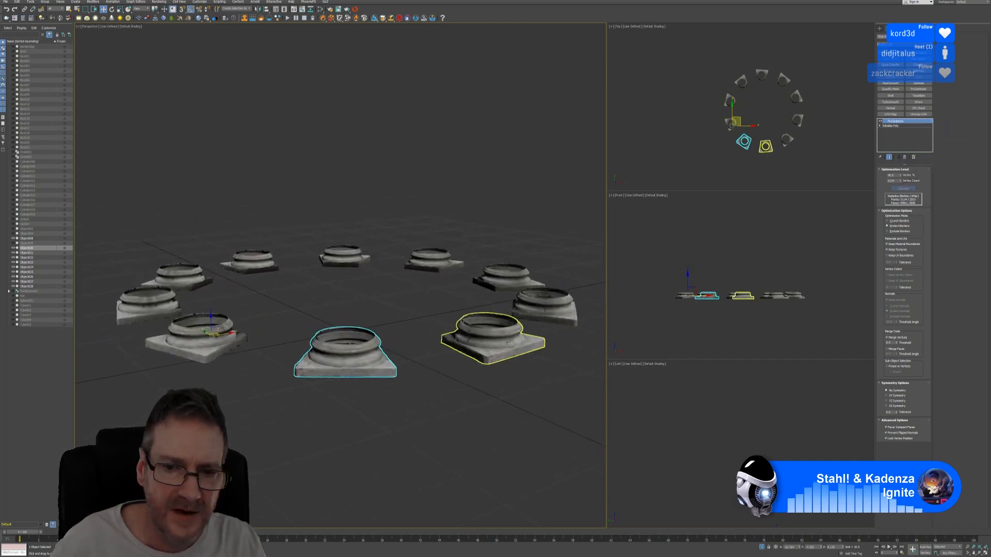
click(509, 342)
right_click(900, 124)
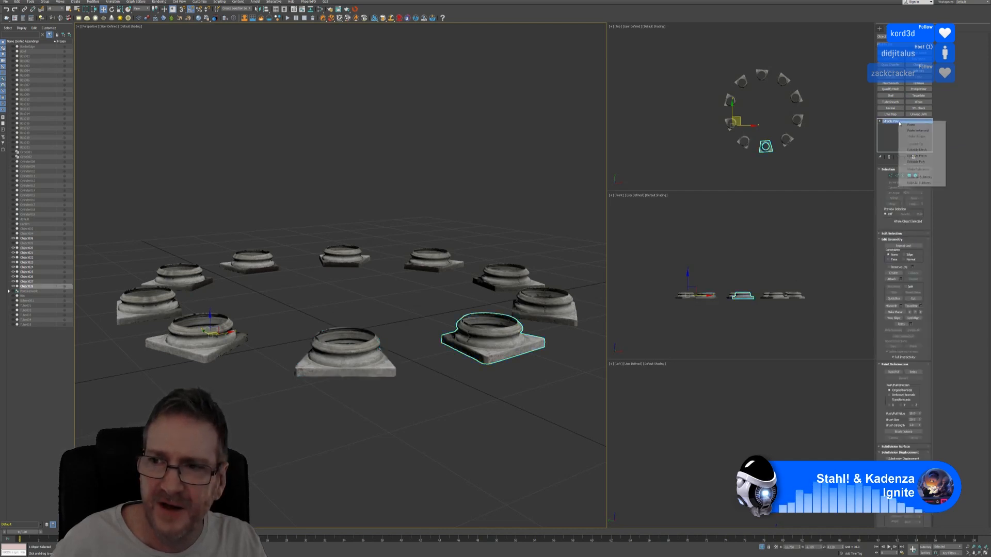
click(907, 125)
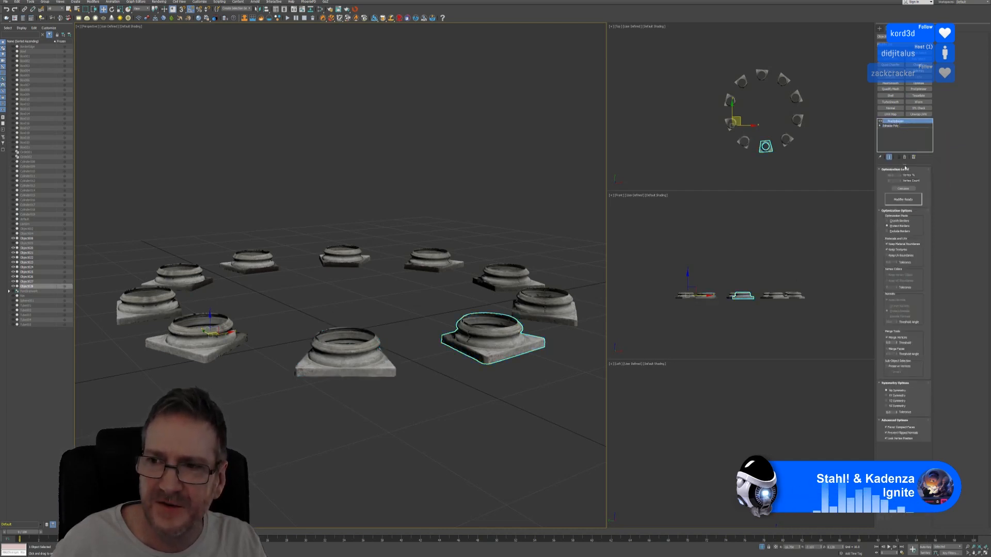
click(903, 189)
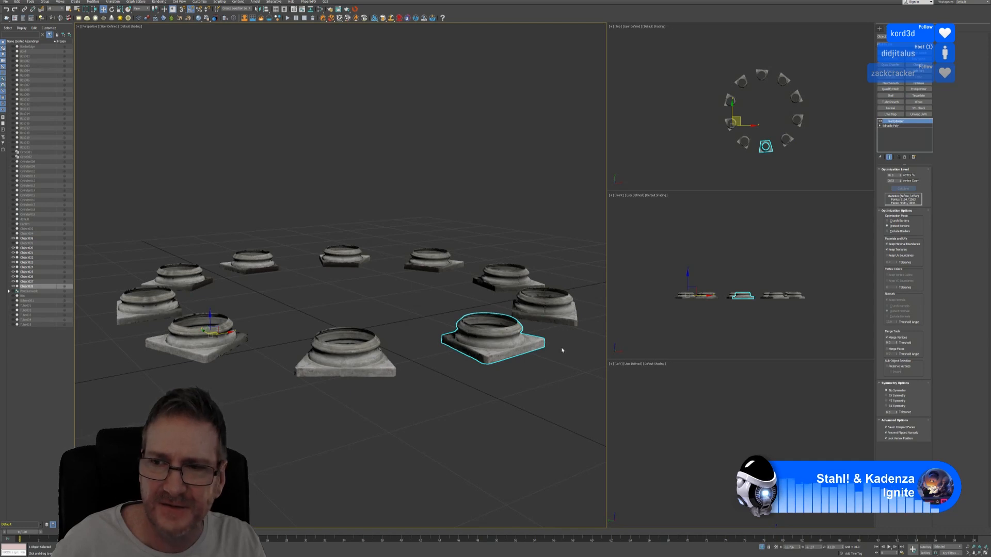
Paste the copied ProOptimizer onto the third and fourth column bases, continuing counter-clockwise around the ring, and calculate each one.
middle_drag(562, 350, 458, 380)
click(449, 322)
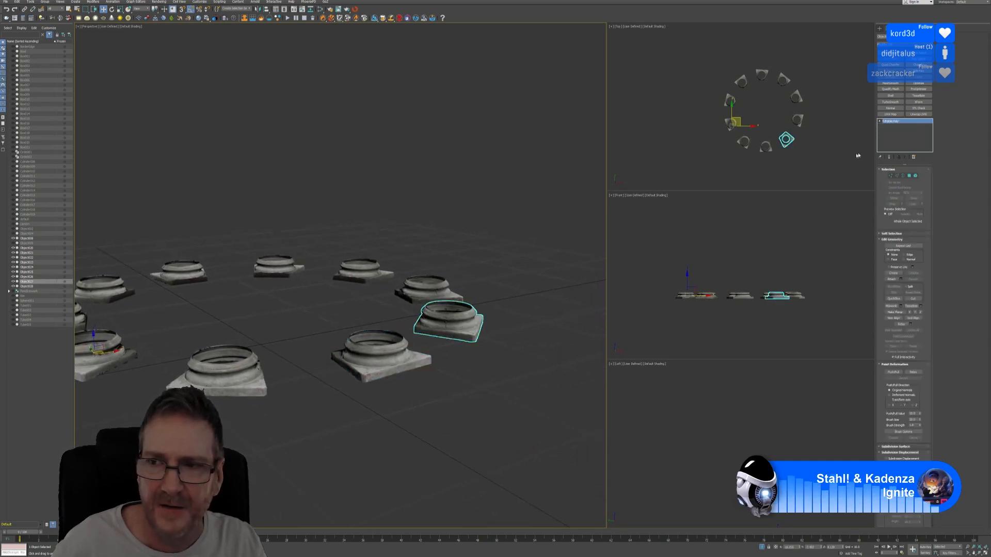
right_click(897, 122)
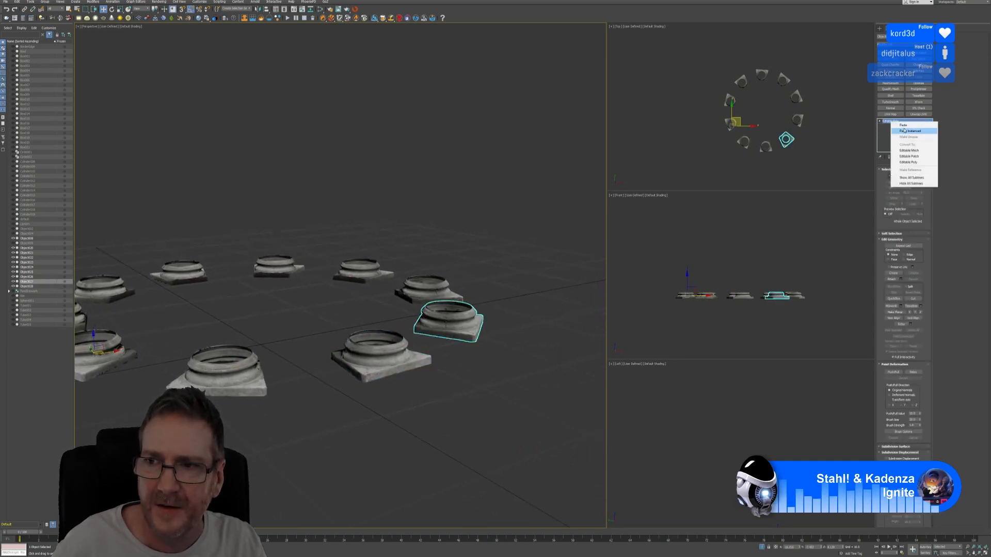
click(904, 131)
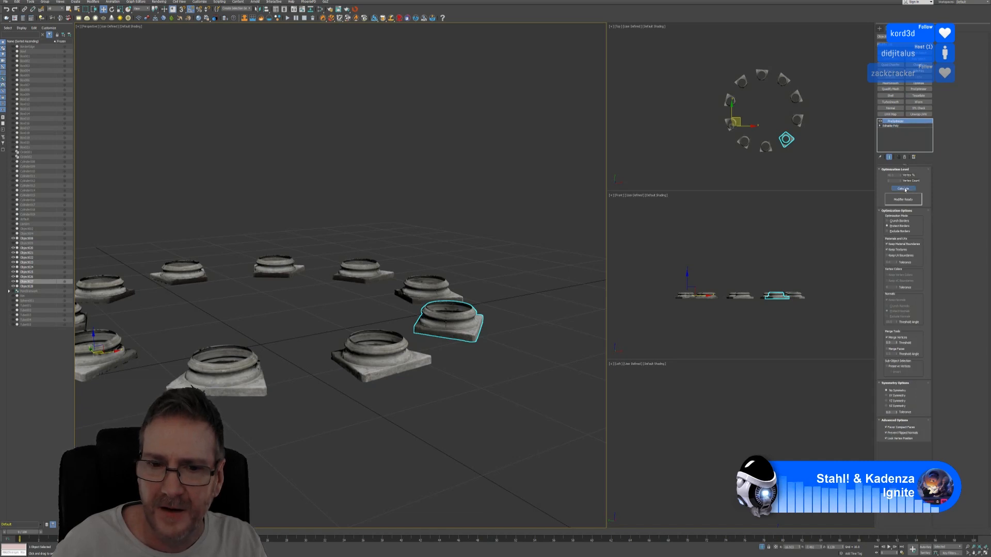
click(462, 297)
click(895, 123)
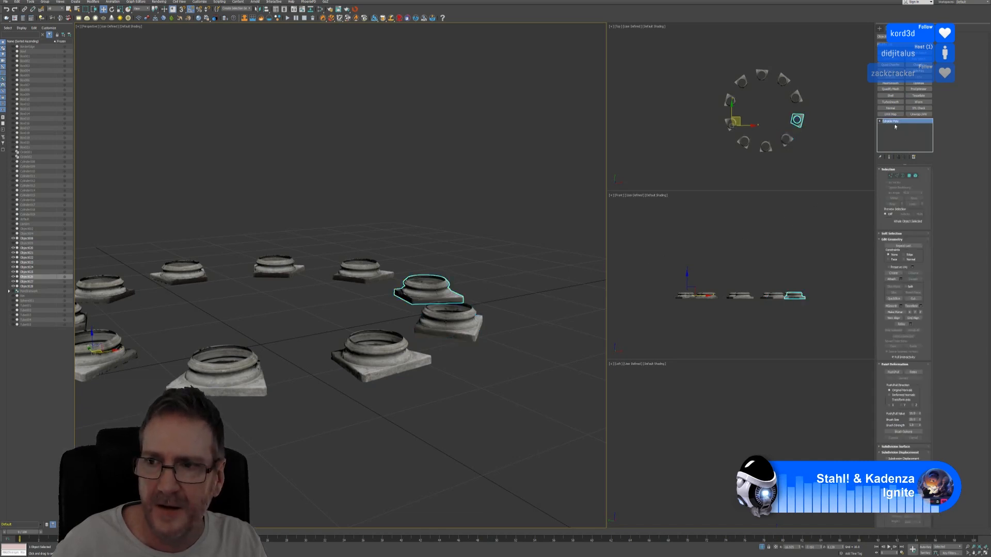
right_click(896, 124)
click(903, 154)
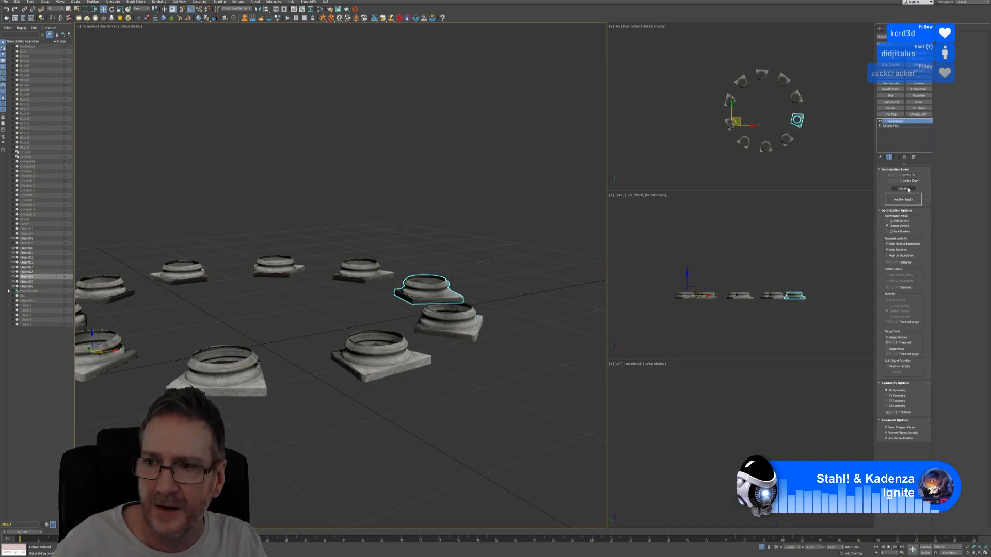
Paste the copied ProOptimizer onto the fifth and sixth column bases around the ring and calculate the optimization on each.
click(361, 269)
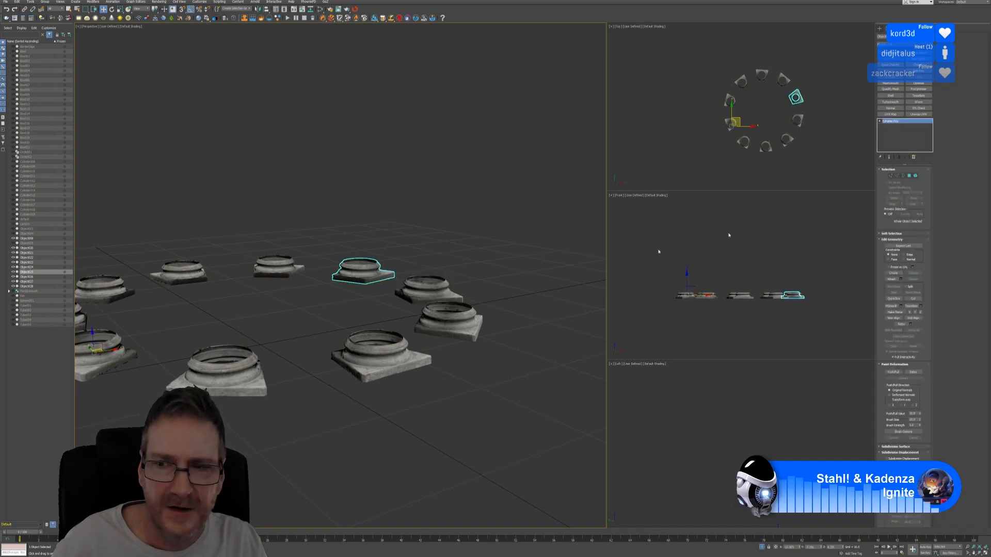
right_click(898, 124)
click(905, 155)
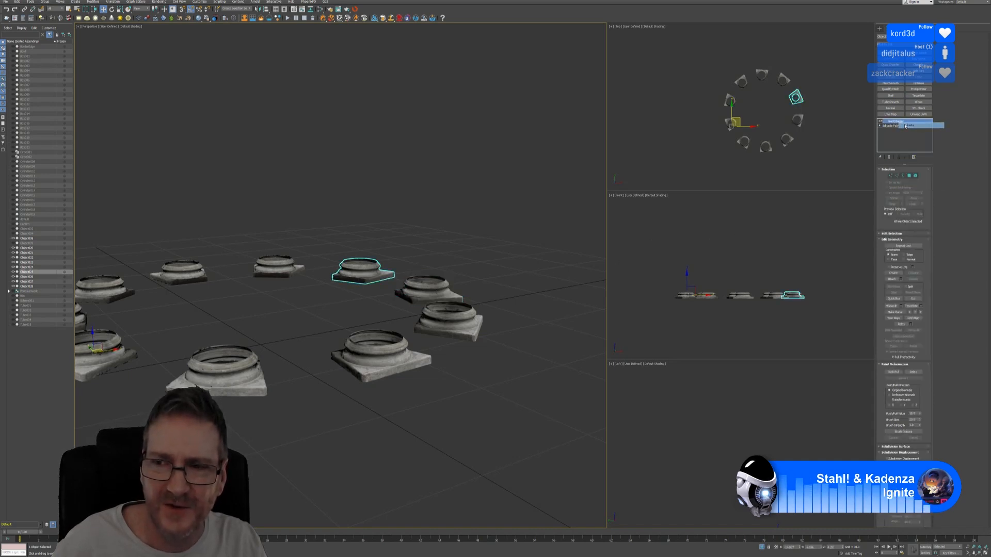
click(903, 188)
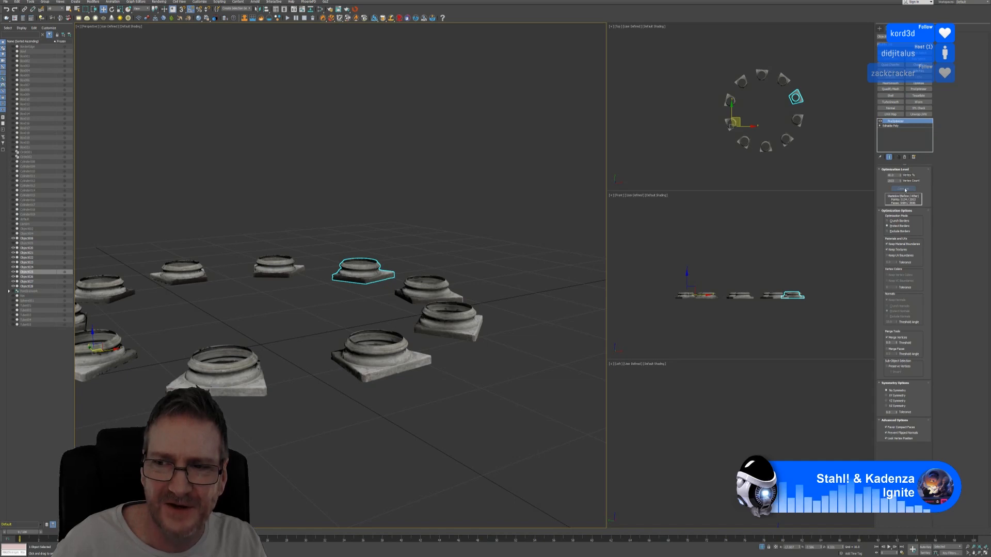
alt+middle_drag(365, 186, 428, 222)
click(342, 307)
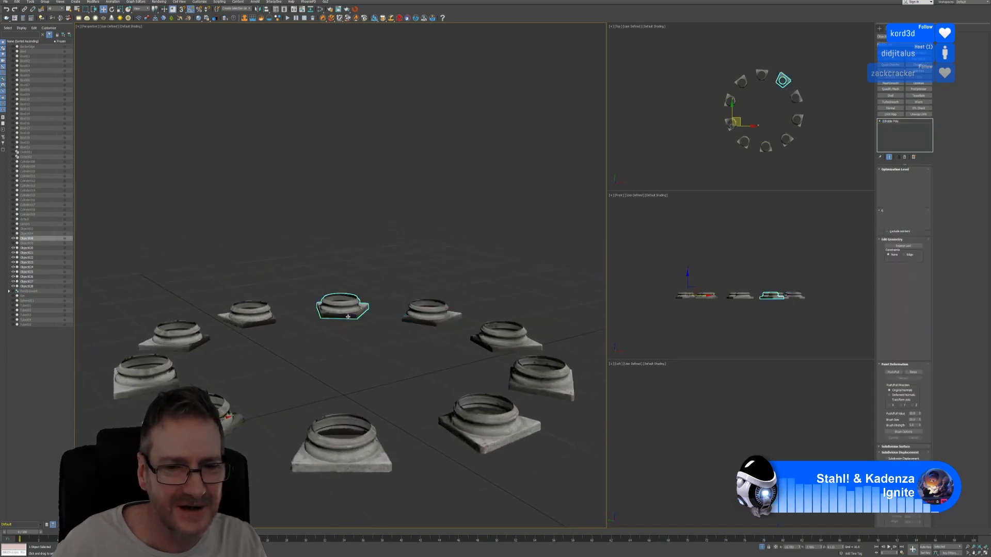
right_click(896, 126)
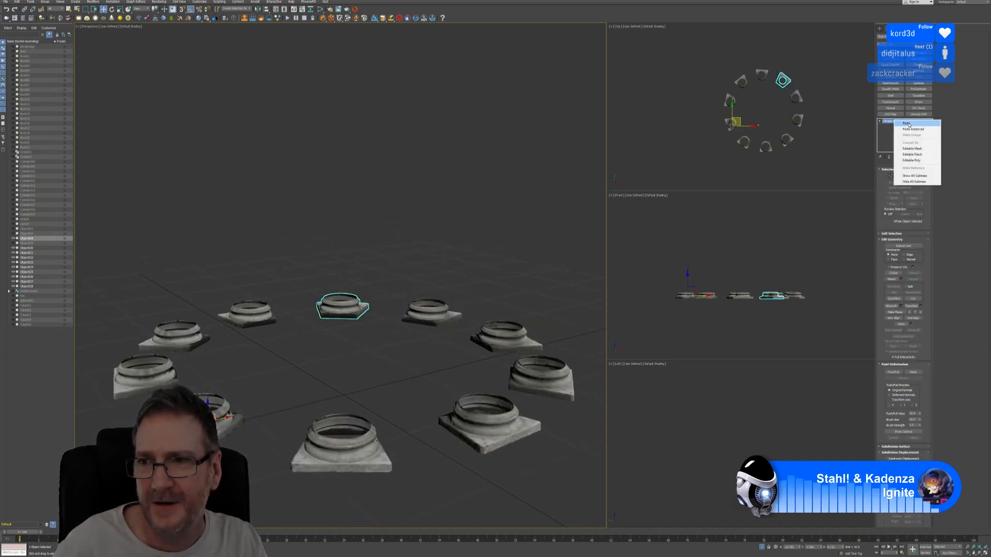
click(905, 155)
click(901, 191)
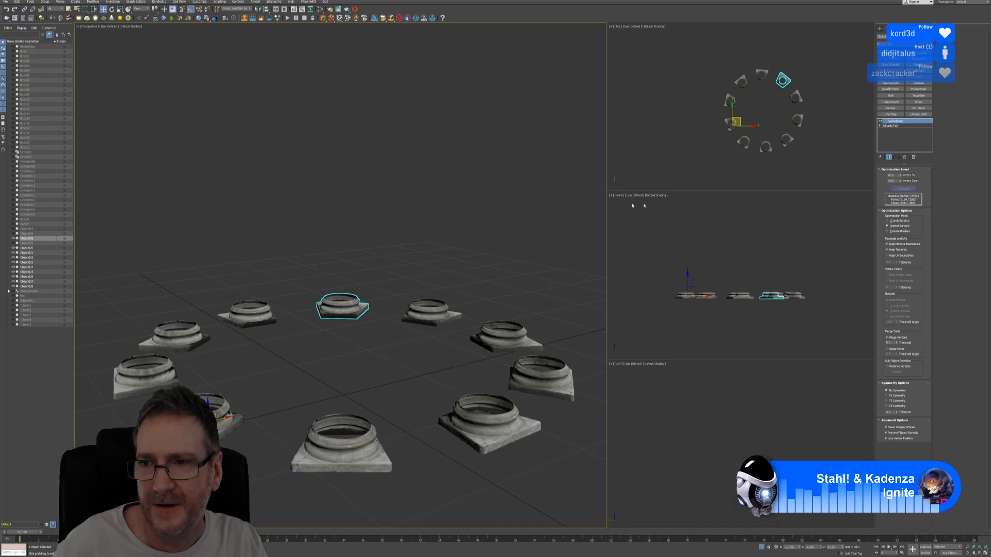
Paste the copied ProOptimizer onto the seventh and eighth column bases around the ring and calculate the optimization on each.
click(249, 313)
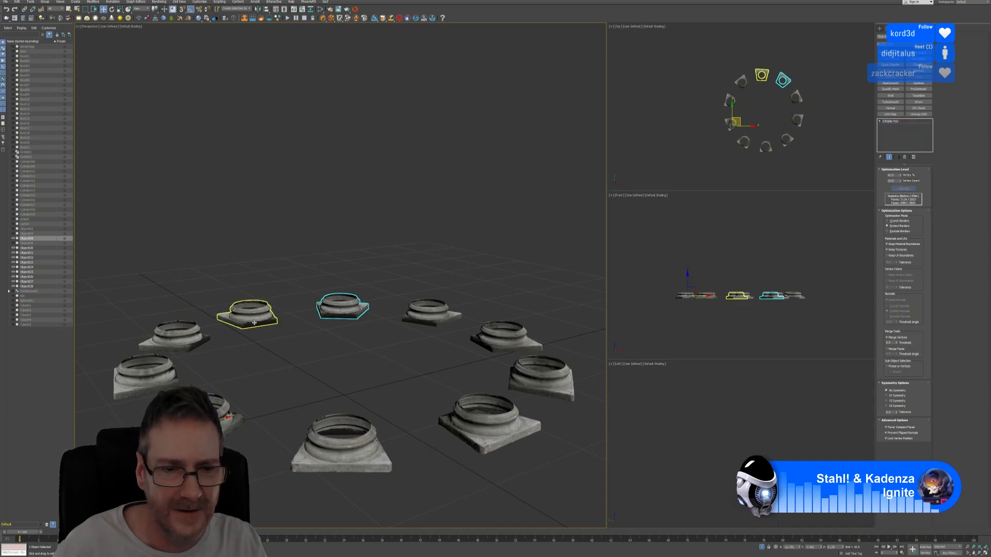
right_click(899, 127)
click(904, 155)
click(902, 190)
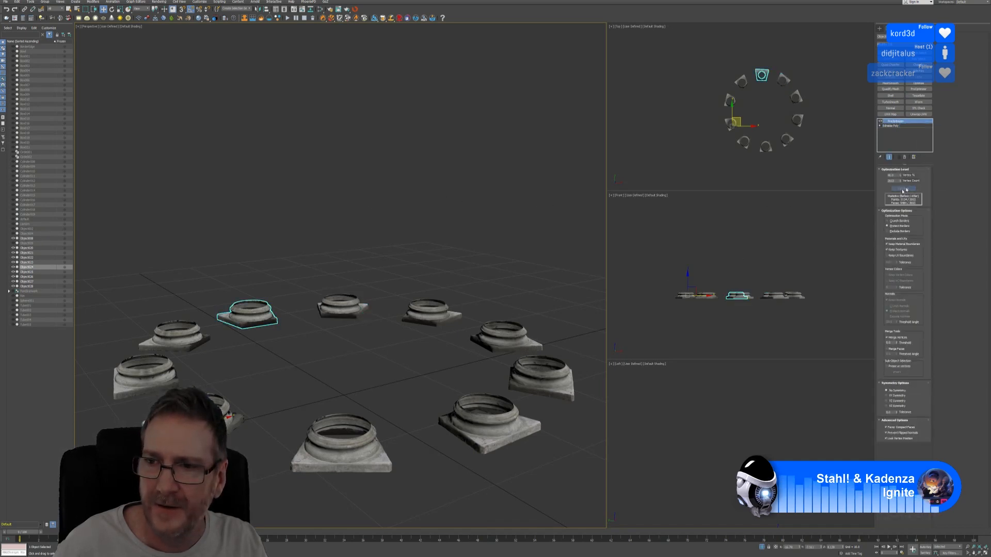
click(174, 335)
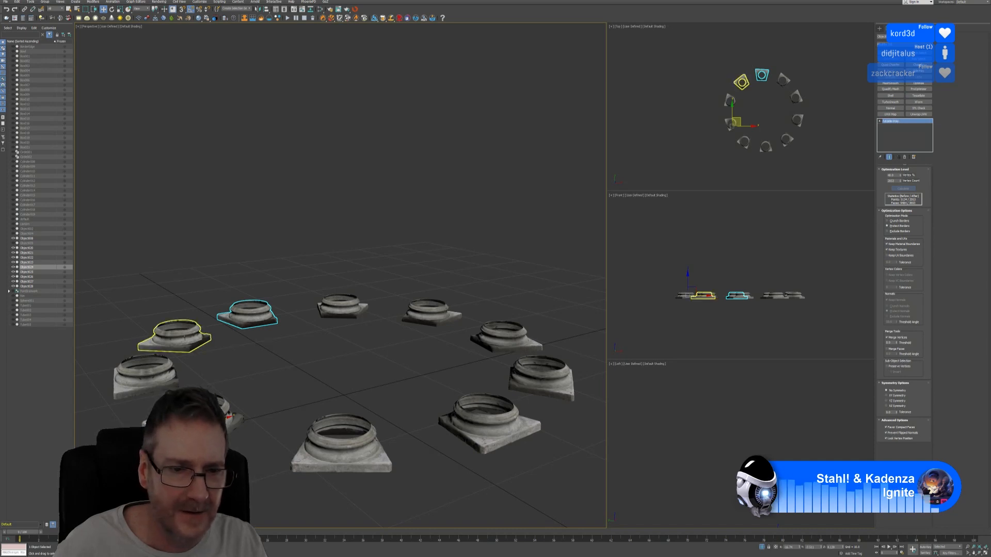
right_click(902, 122)
click(904, 155)
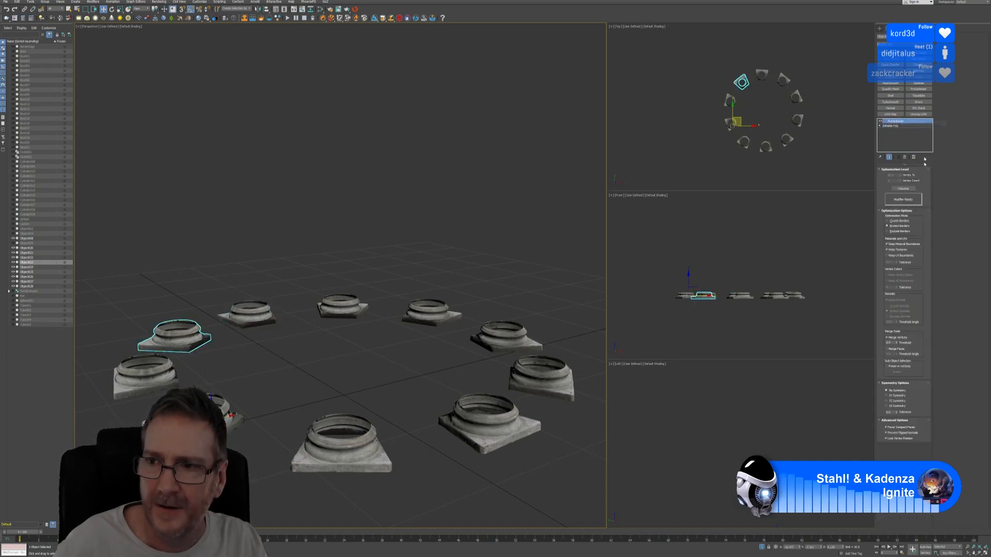
click(912, 189)
Paste the copied ProOptimizer onto the ninth and tenth column bases, completing the ring, and calculate the optimization on each.
click(154, 385)
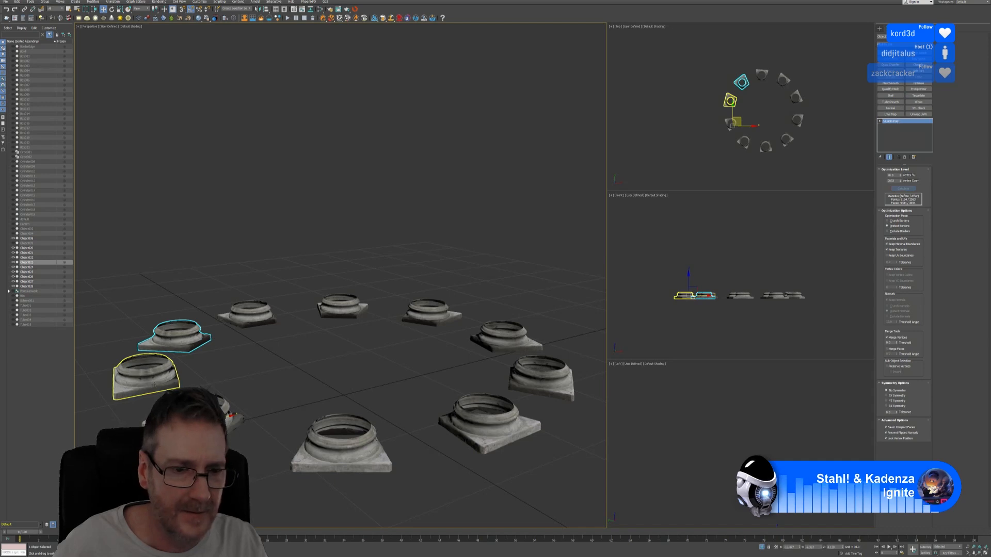
click(154, 384)
right_click(902, 130)
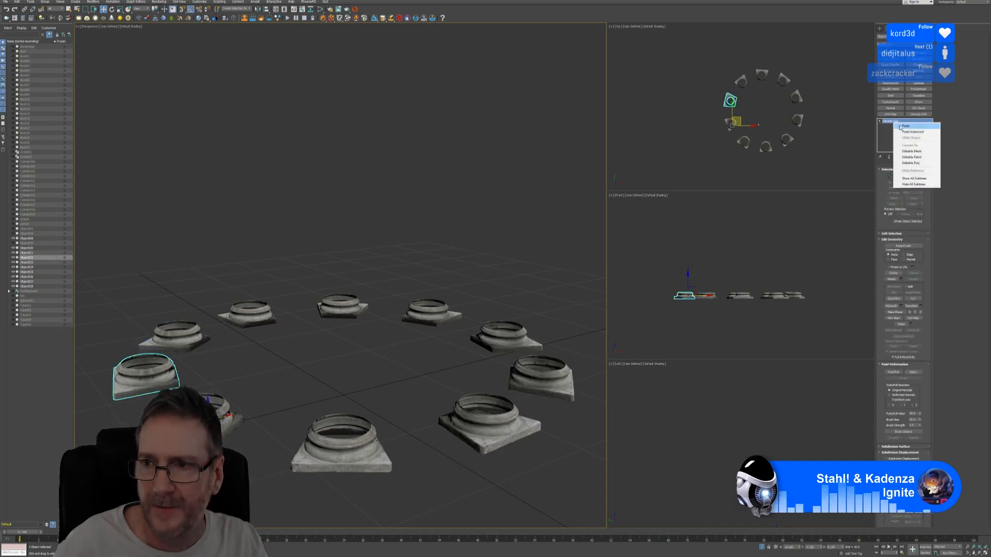
click(912, 169)
click(903, 189)
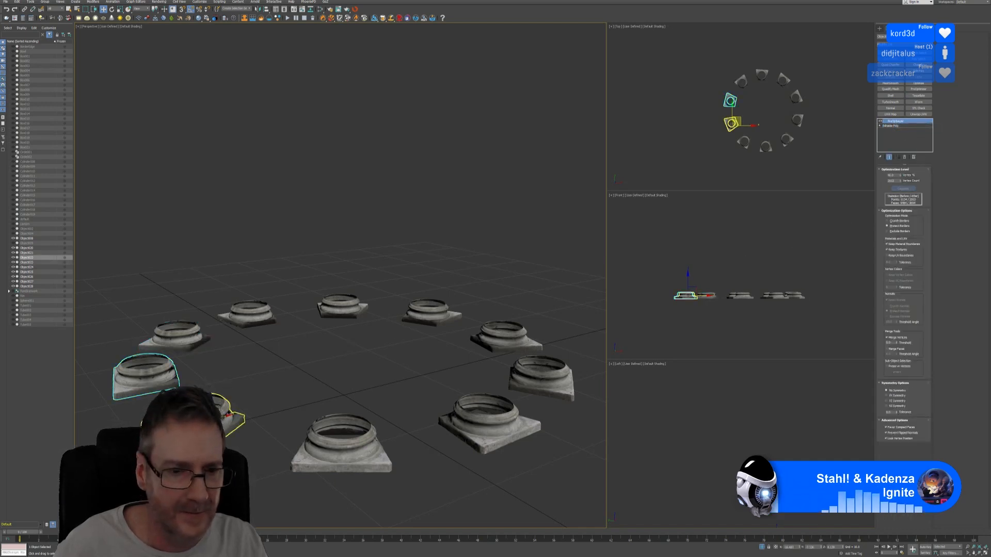
click(236, 418)
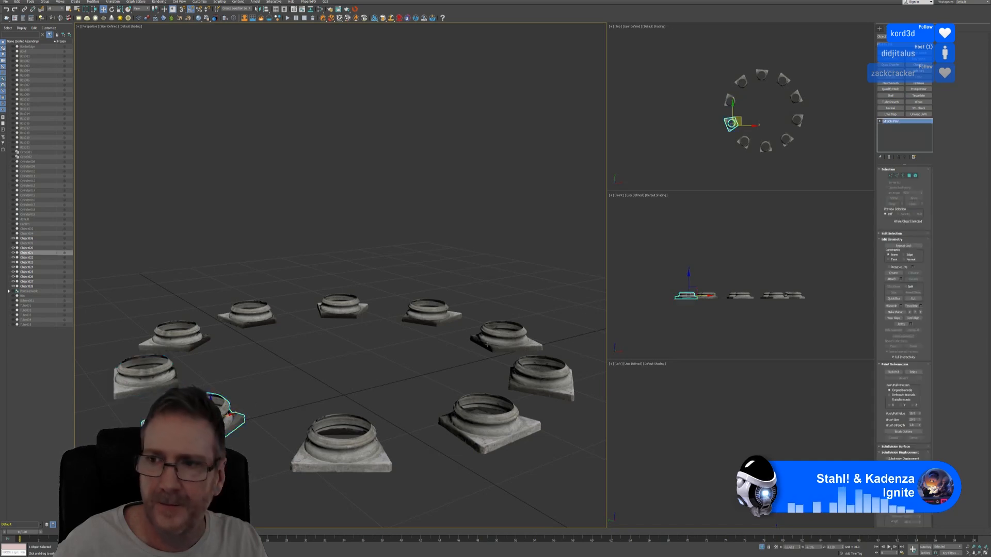
right_click(902, 134)
click(911, 173)
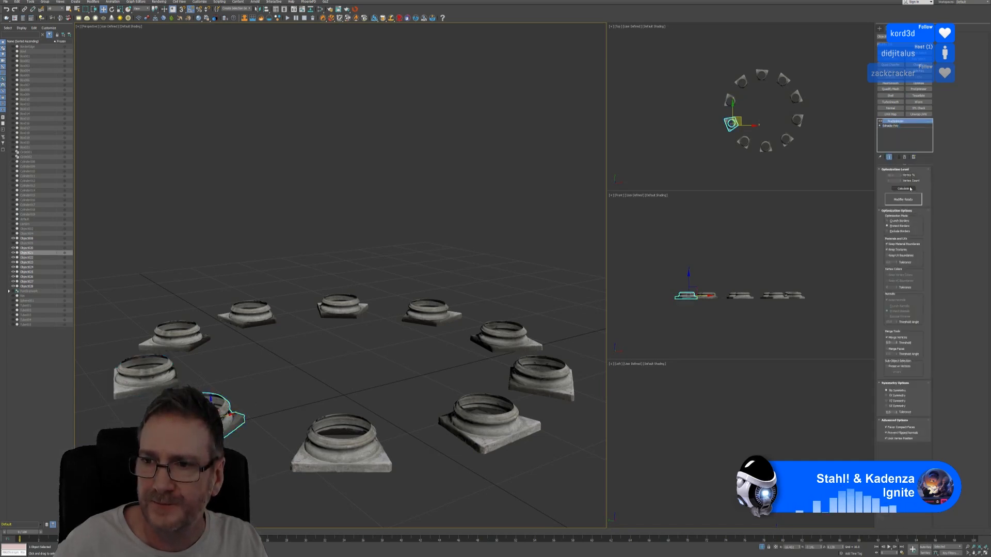
click(910, 189)
Collapse the modifier stack of the front column base and convert the base to Editable Poly.
click(338, 441)
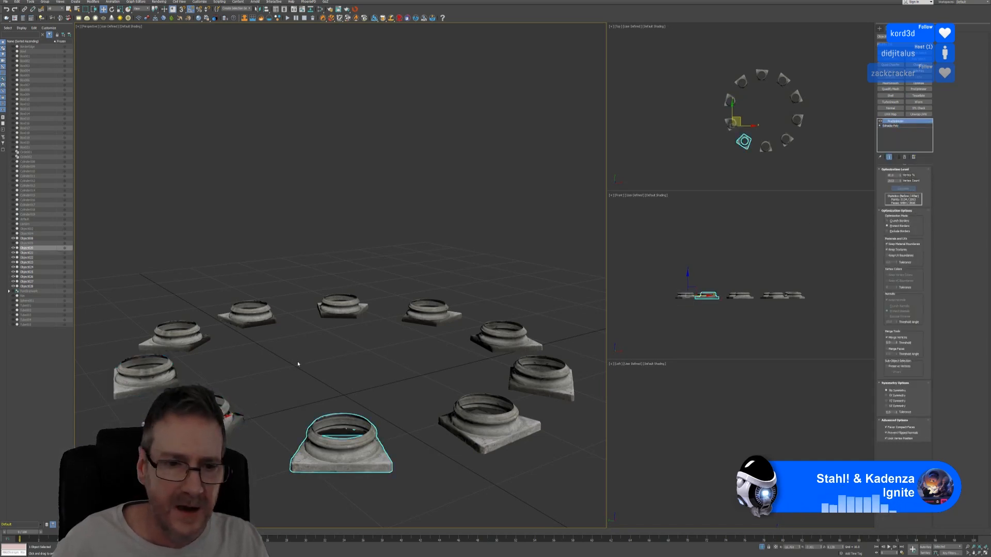
scroll(294, 361, down, 3)
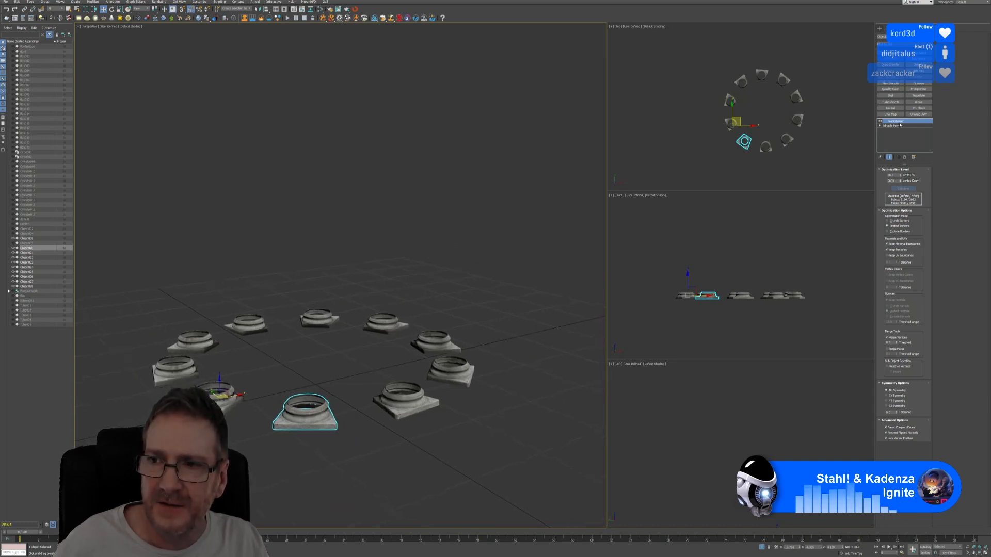
right_click(901, 125)
click(924, 175)
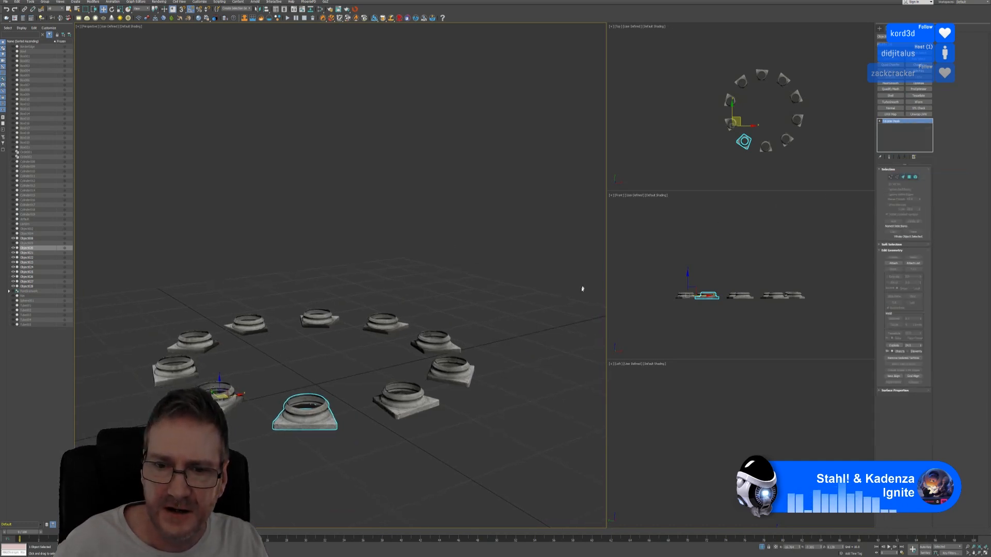
right_click(889, 122)
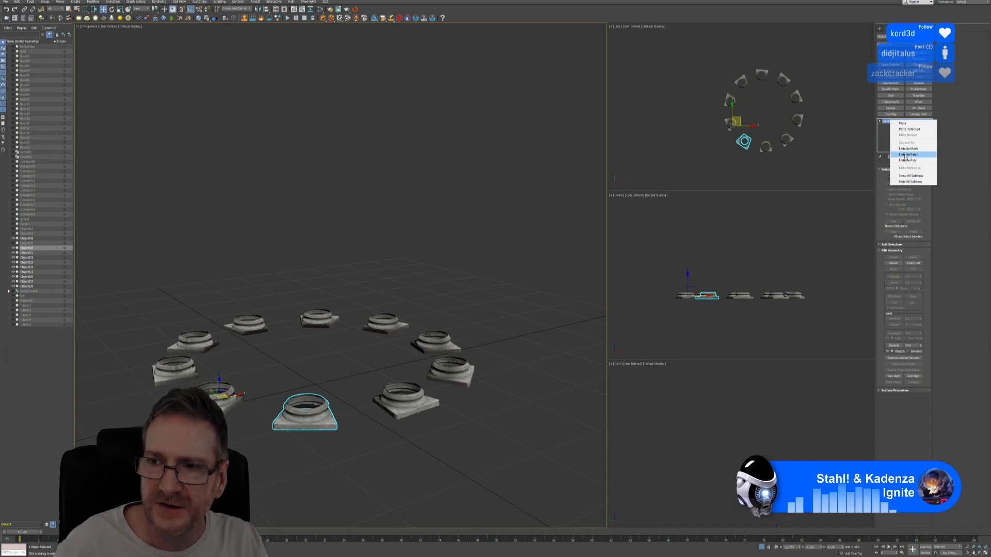
click(908, 160)
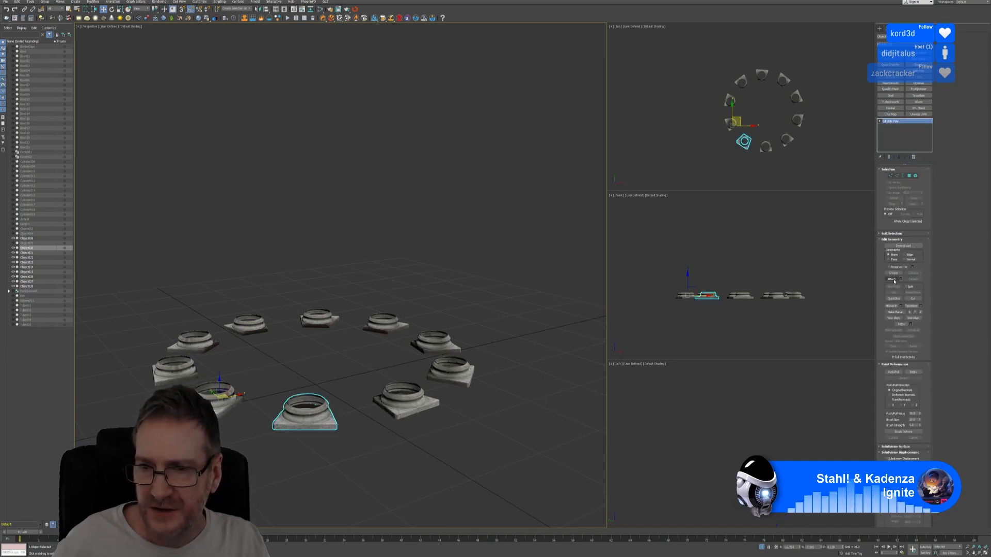
Attach the other nine column bases around the ring to the front base as one Editable Poly, then end Attach mode.
click(892, 279)
click(417, 408)
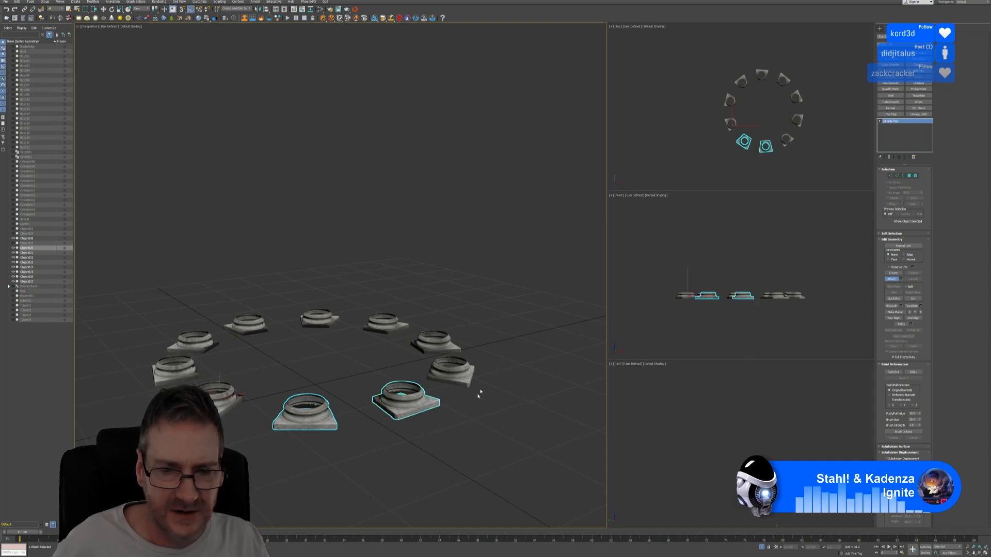
click(449, 373)
click(445, 350)
click(386, 323)
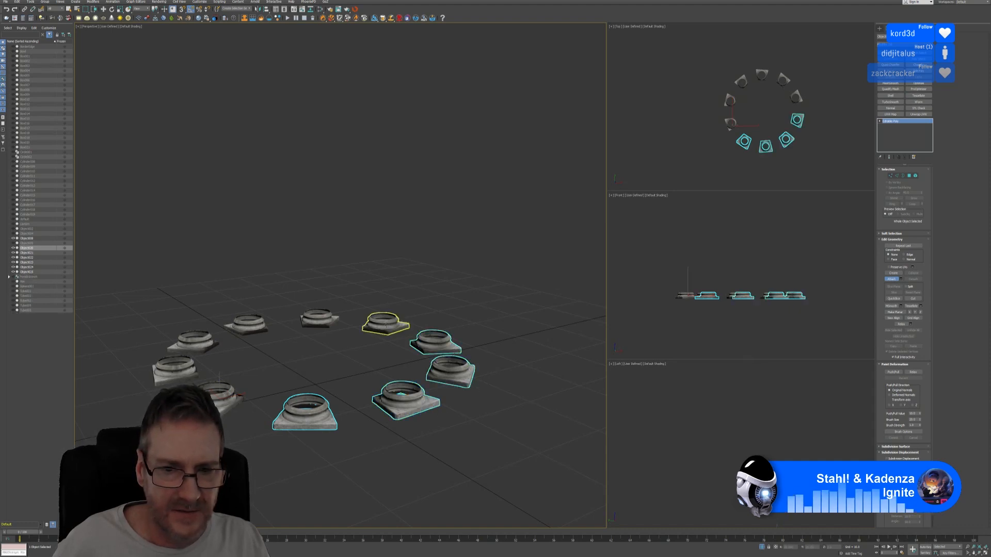
click(320, 318)
click(247, 327)
click(193, 341)
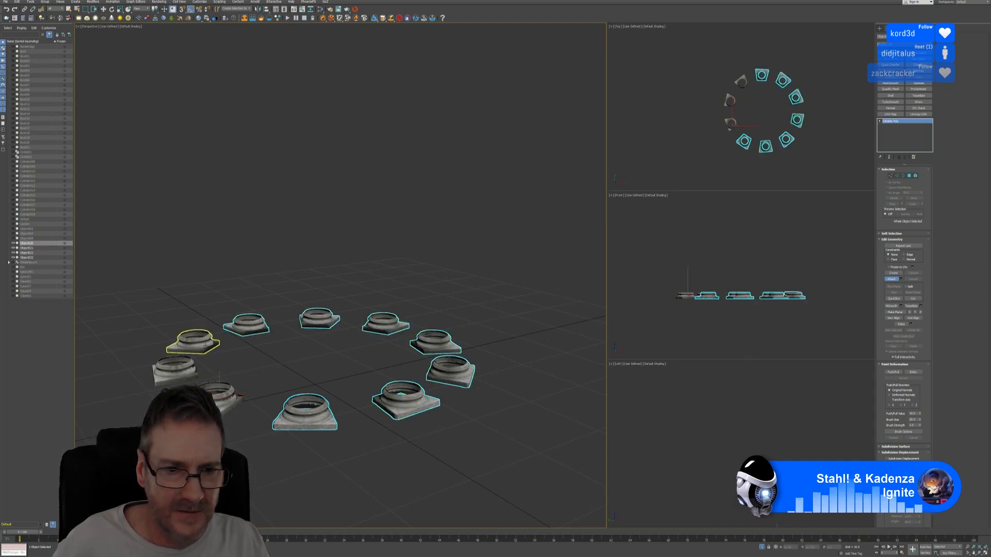
click(176, 367)
click(227, 395)
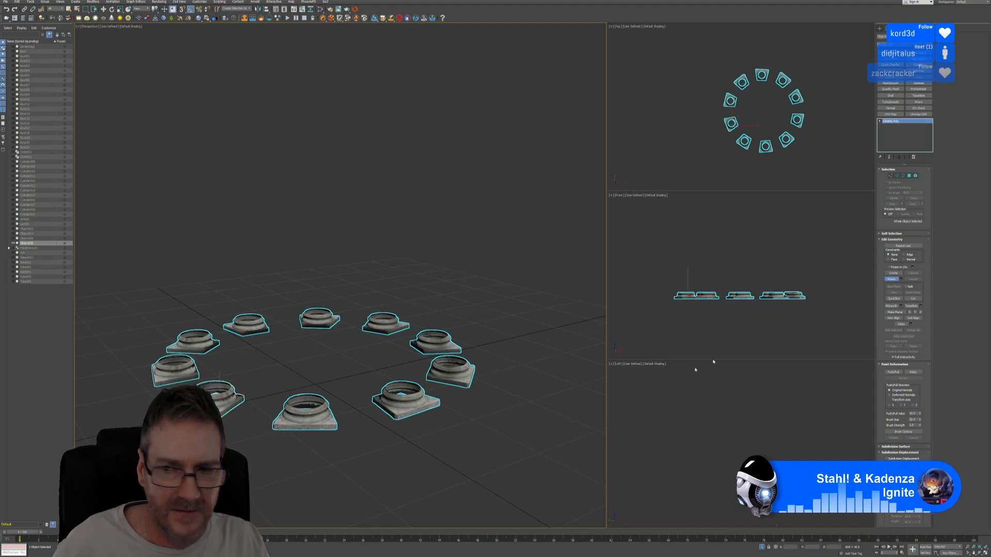
key(w)
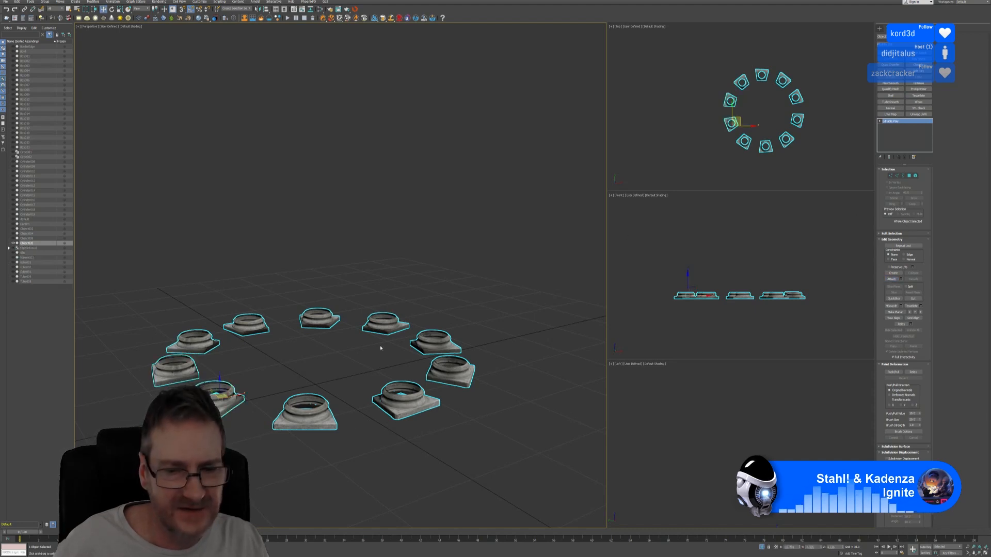
Exit isolation of the attached column bases, deselect them and view the whole rotunda with the statue monument.
key(alt+q)
middle_drag(403, 395, 318, 379)
click(398, 411)
scroll(461, 392, up, 3)
scroll(514, 250, down, 4)
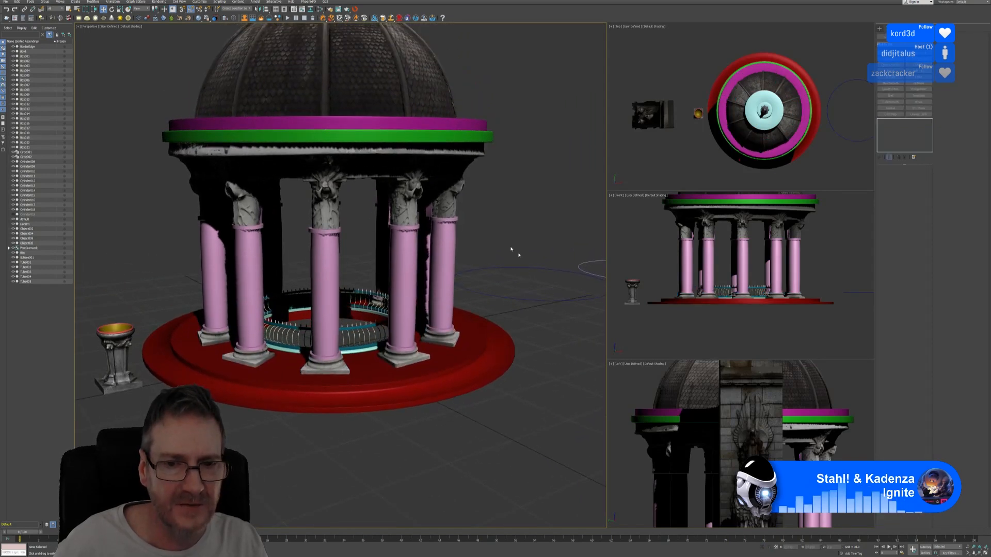
scroll(298, 157, down, 1)
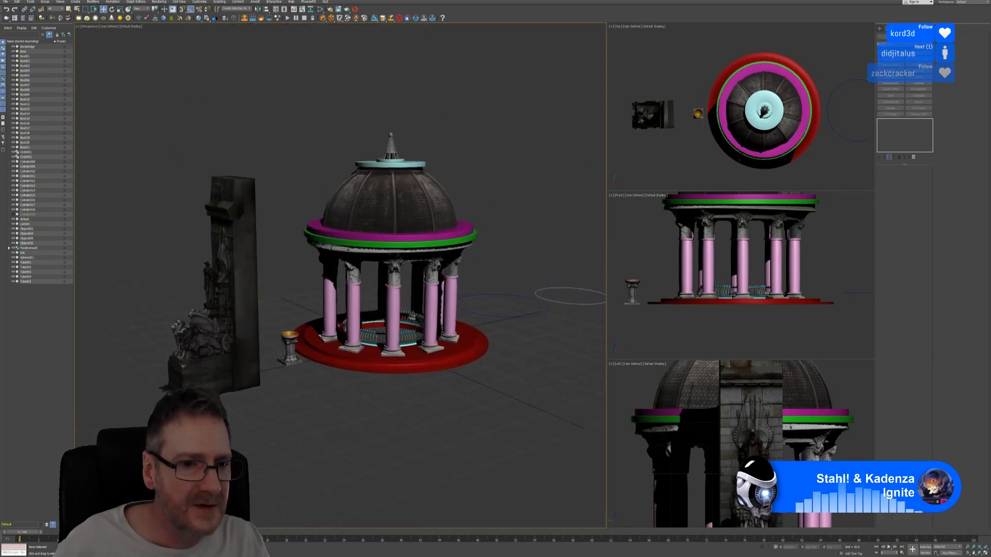
View the statue monument from the front beside the rotunda and save the scene.
key(g)
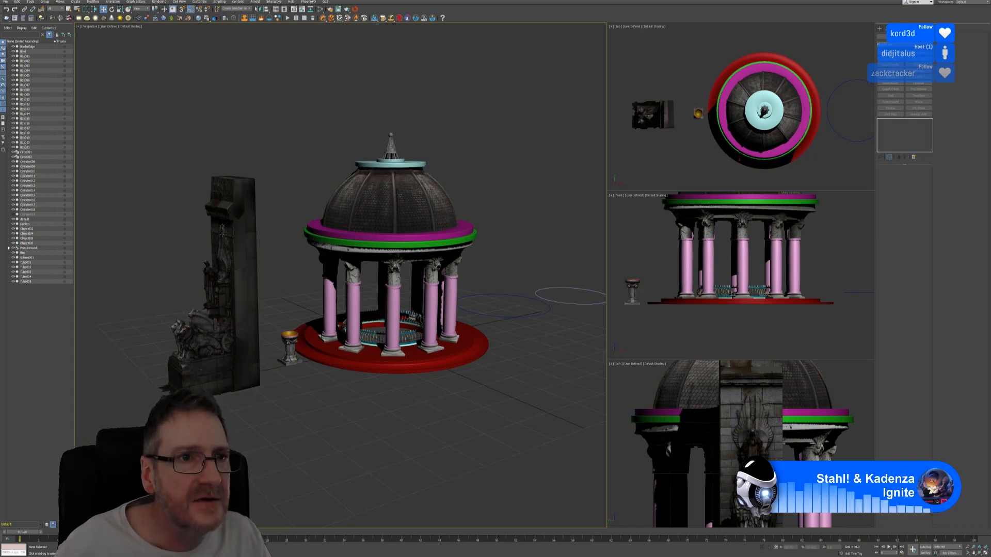
click(133, 26)
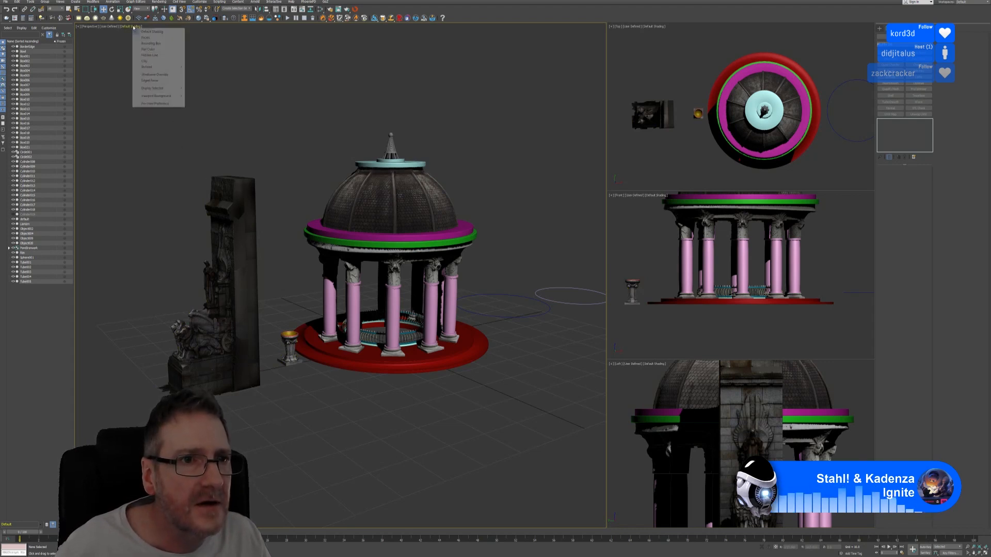
click(272, 62)
mouse_move(227, 292)
alt+middle_down()
mouse_move(316, 284)
mouse_move(296, 277)
alt+middle_up()
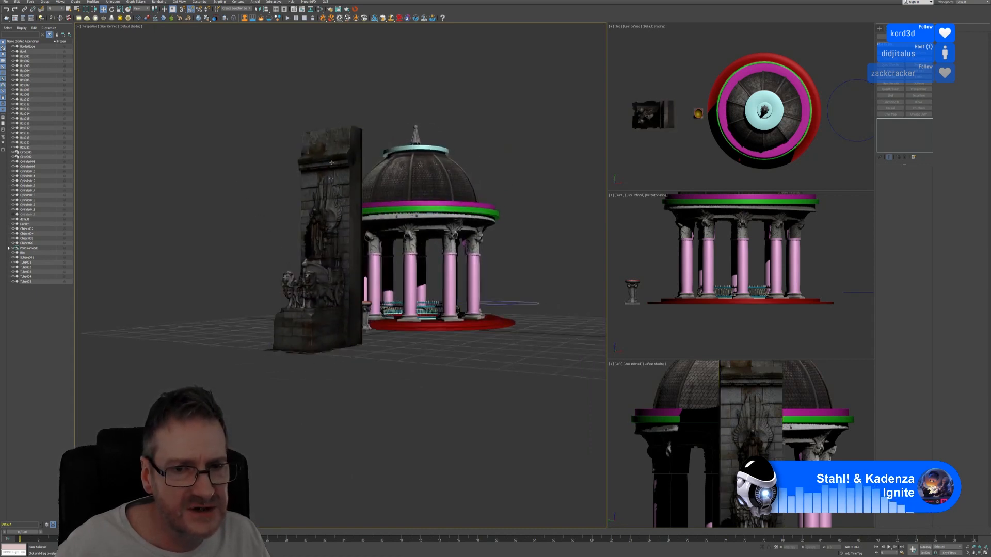
click(5, 3)
click(15, 43)
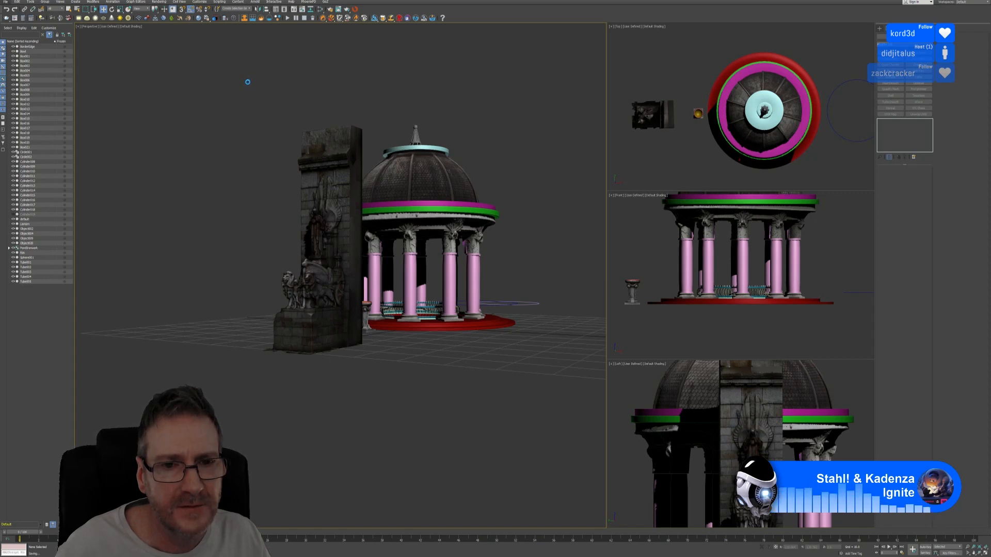
Set the Perspective viewport shading to Flat Color and view the statue monument and rotunda up close.
click(133, 26)
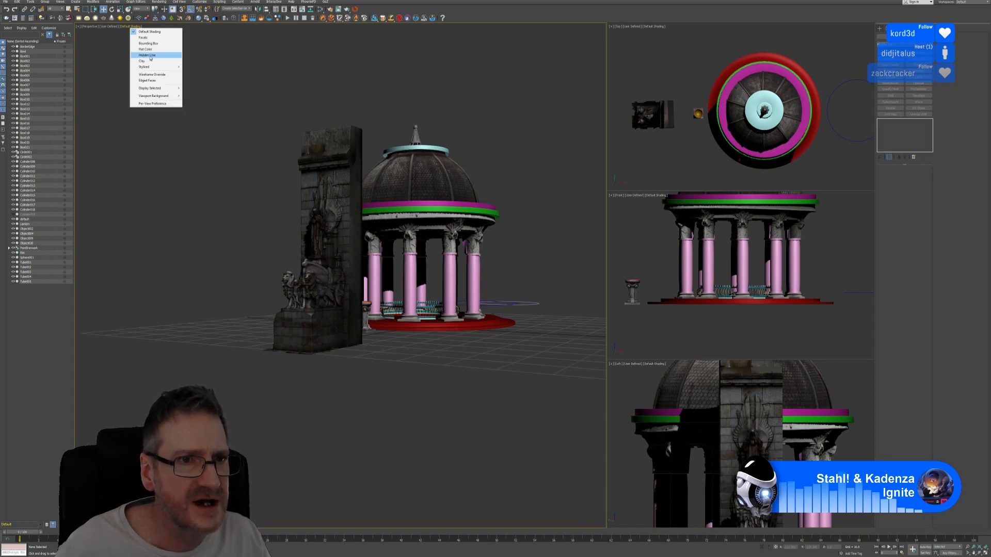
click(145, 49)
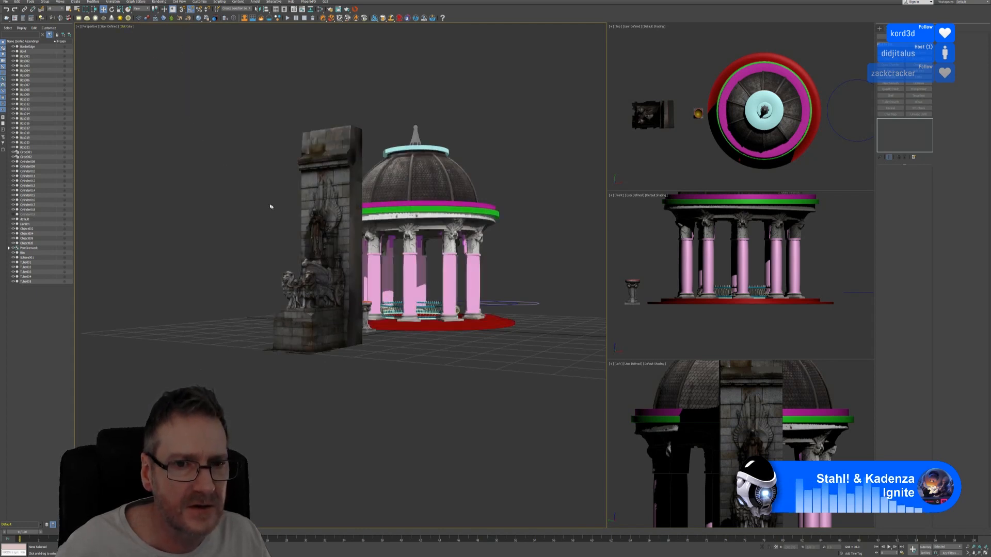
scroll(272, 206, up, 3)
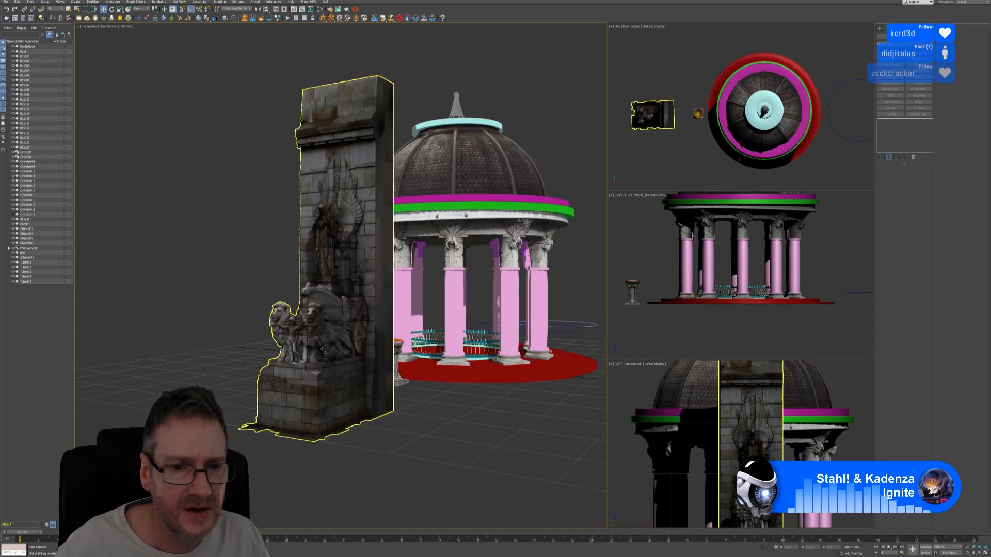
alt+middle_drag(302, 217, 240, 269)
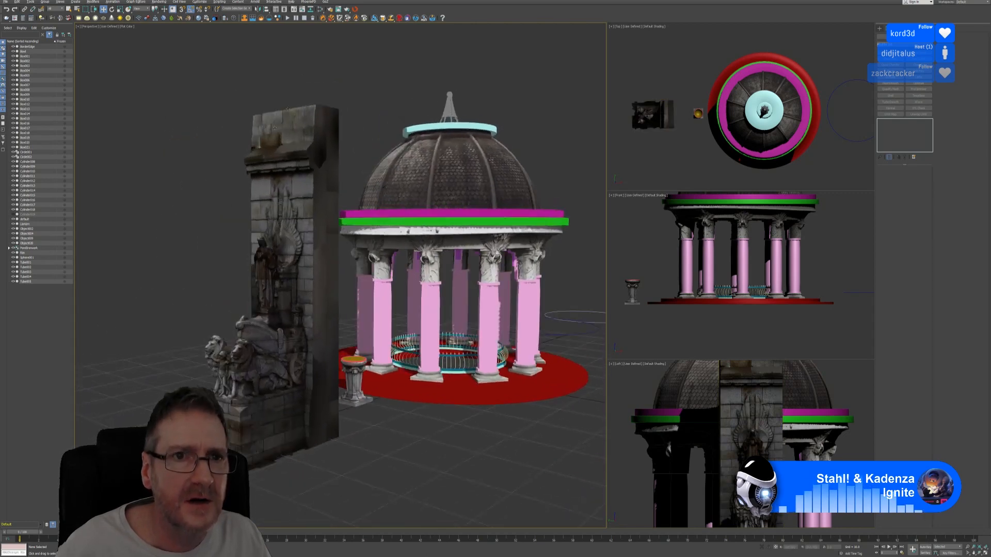
Examine the statue material and its diffuse bitmap at full size in the Slate Material Editor, then close the editor.
click(320, 10)
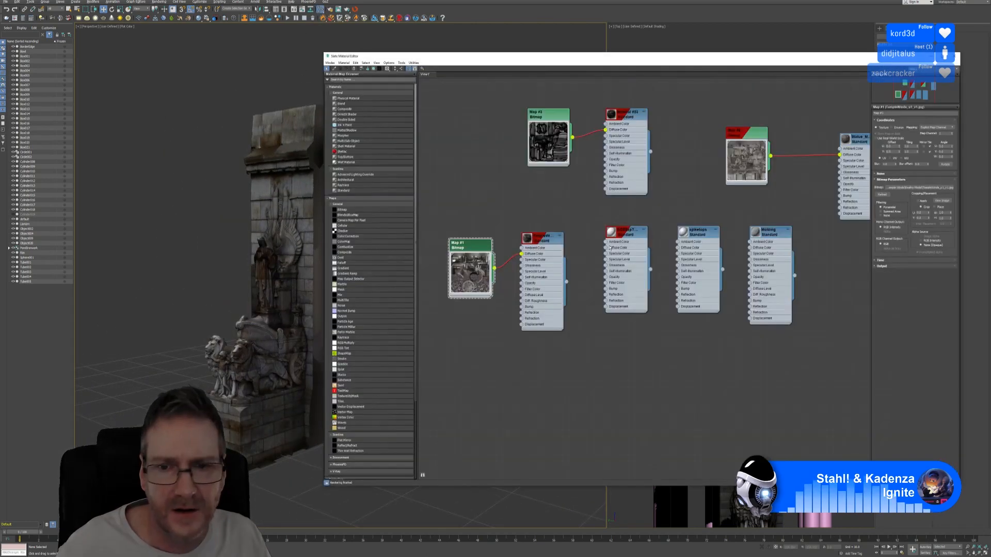
double_click(862, 140)
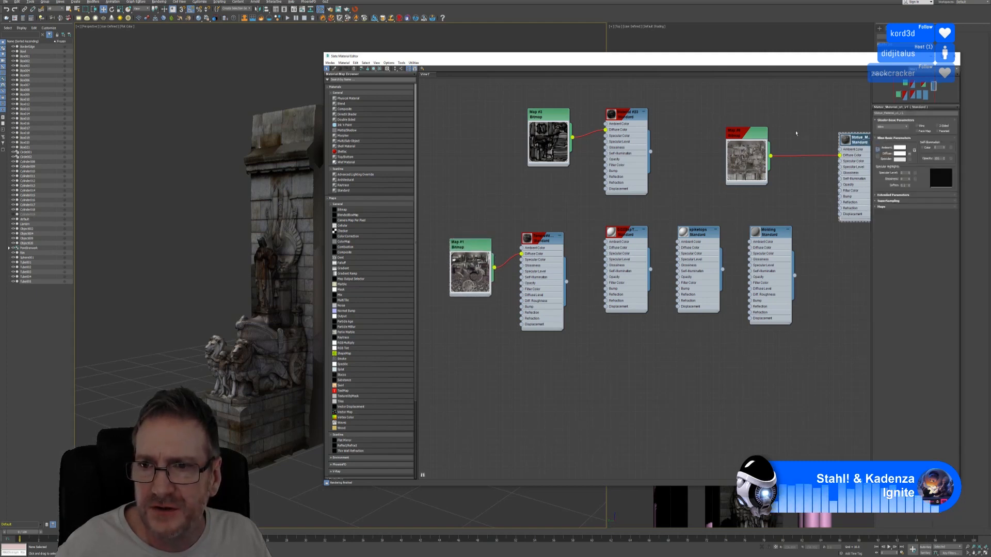
double_click(757, 137)
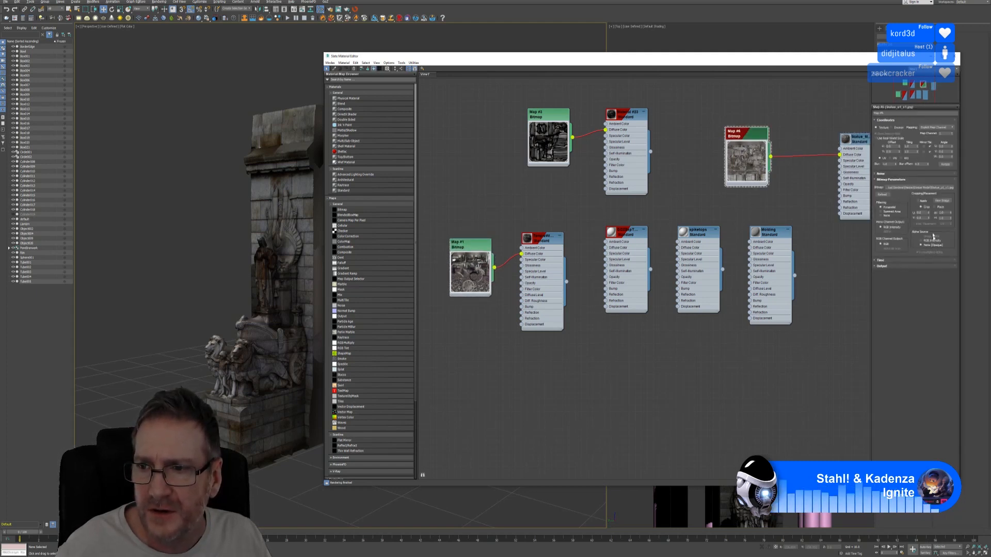
click(942, 200)
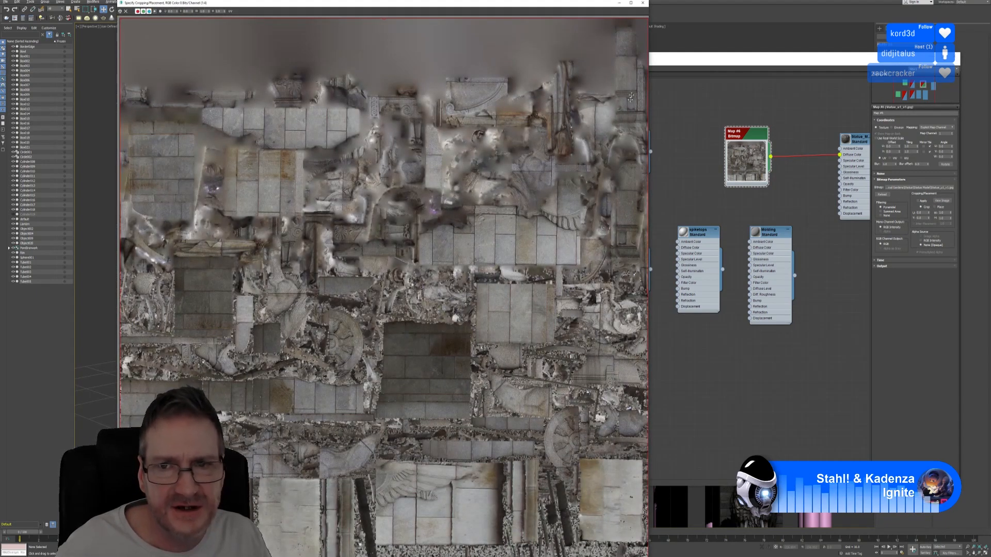
click(643, 3)
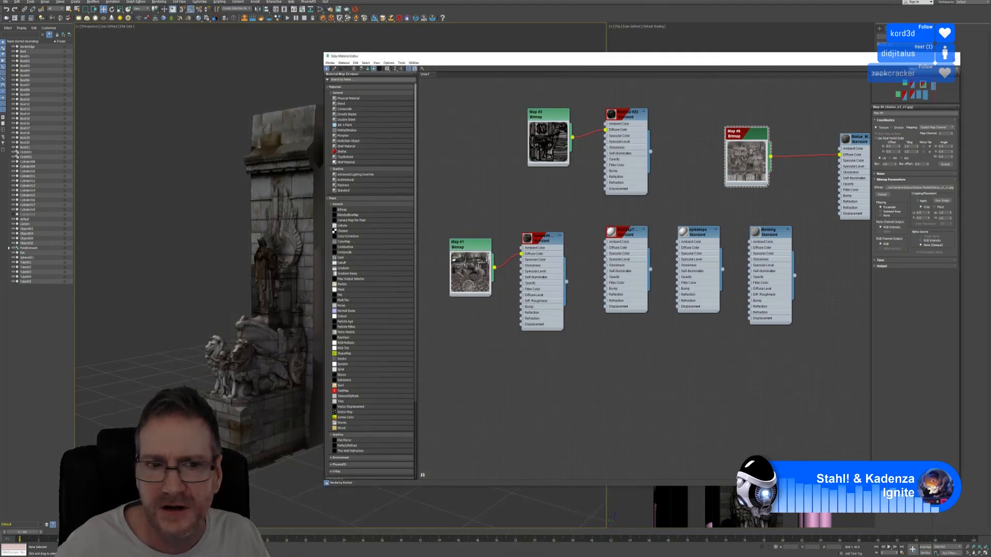
click(955, 56)
Set the Perspective viewport back to Default Shading and view the selected statue monument up close and beside the rotunda.
click(126, 26)
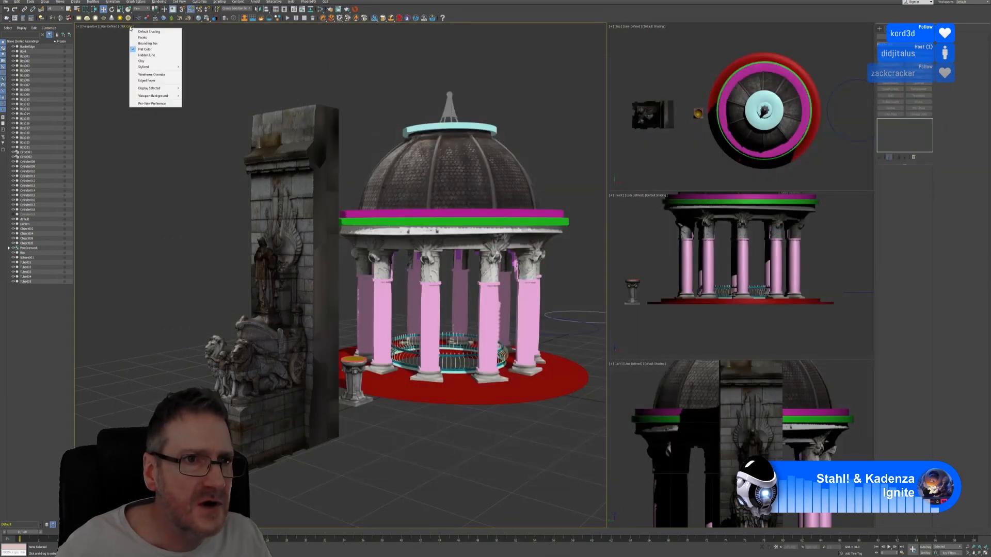
click(149, 31)
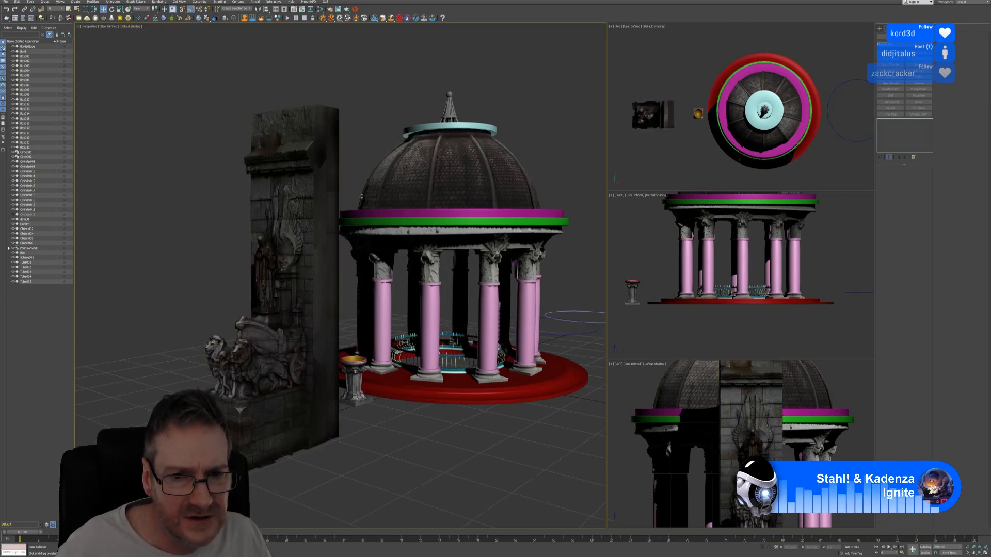
mouse_move(362, 197)
alt+middle_down()
mouse_move(408, 196)
mouse_move(362, 194)
alt+middle_up()
click(263, 377)
scroll(263, 376, up, 2)
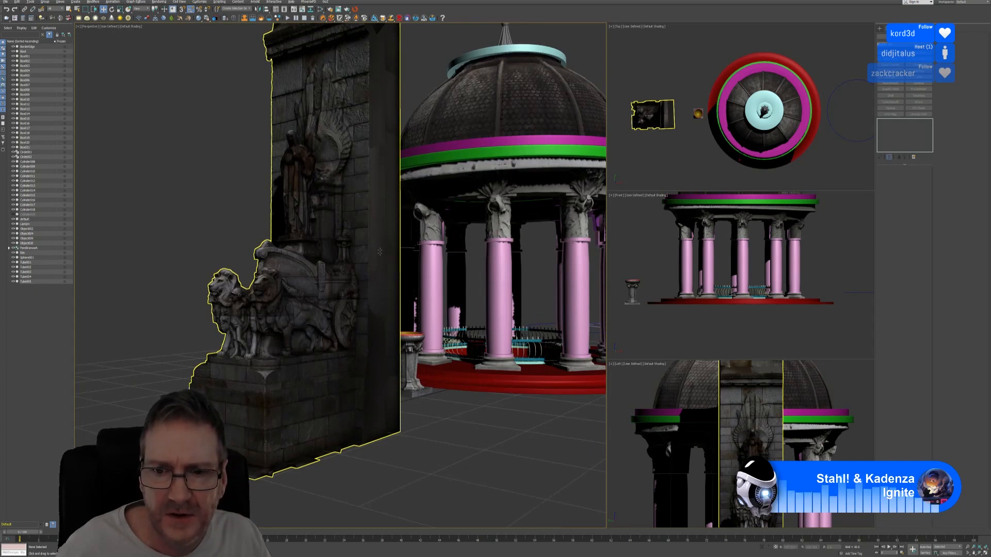
click(283, 266)
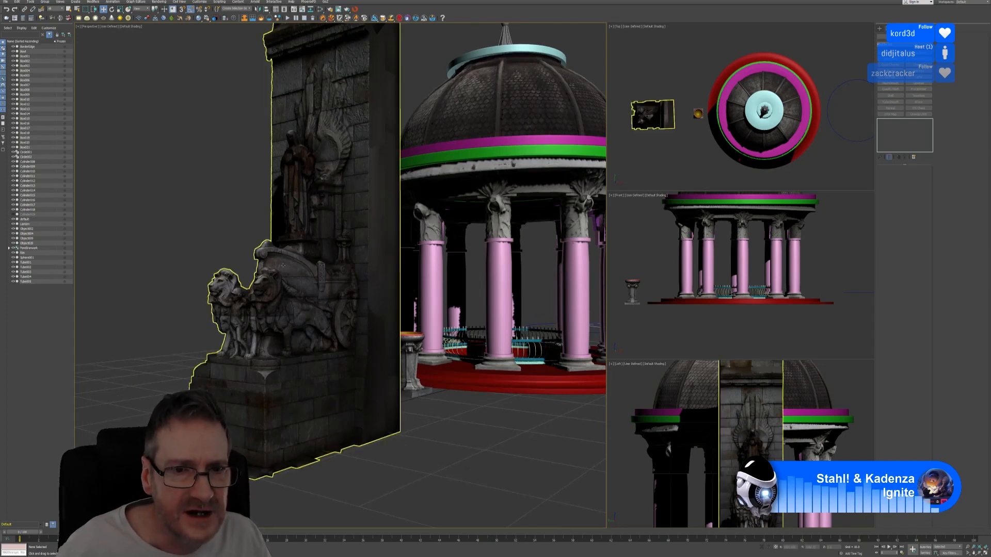
scroll(277, 313, down, 3)
middle_drag(279, 291, 277, 321)
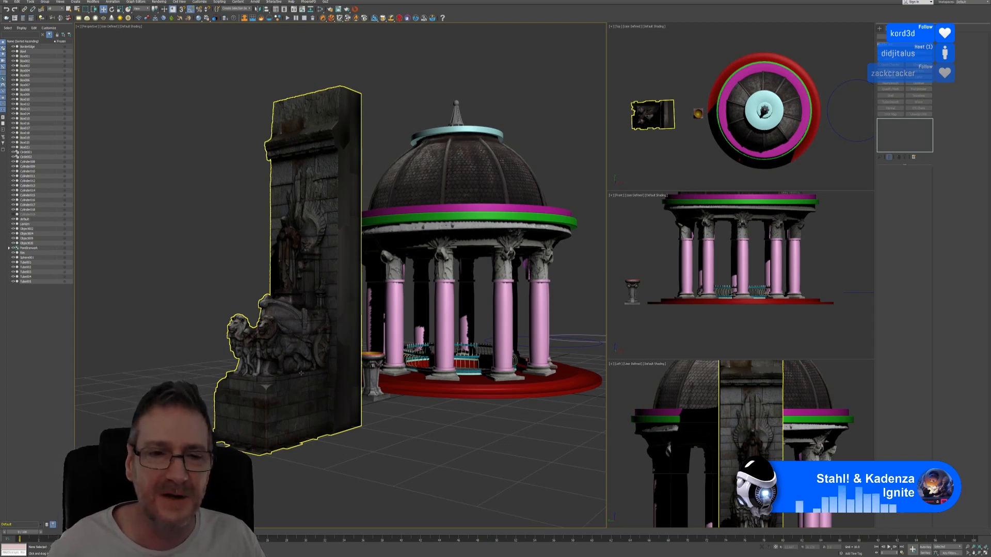
key(super)
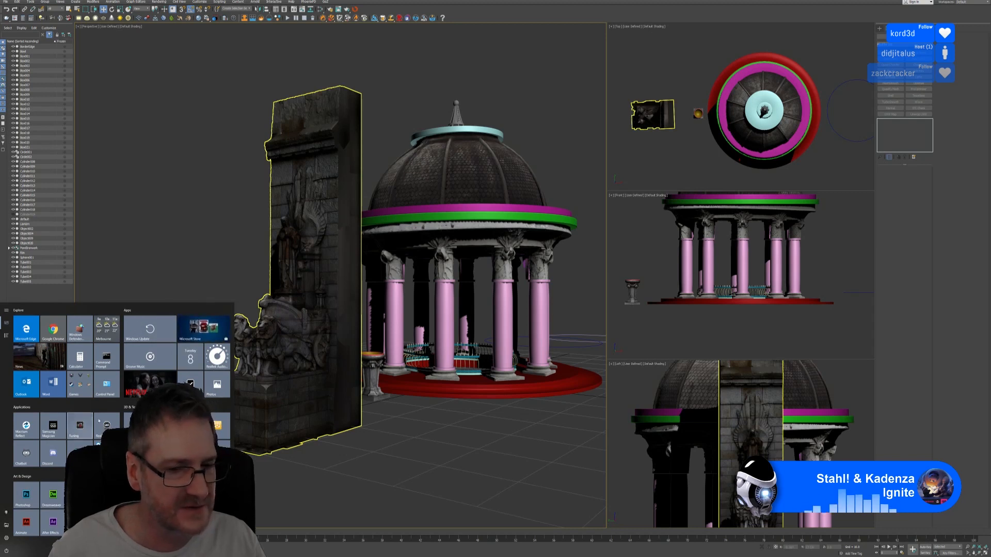
click(676, 3)
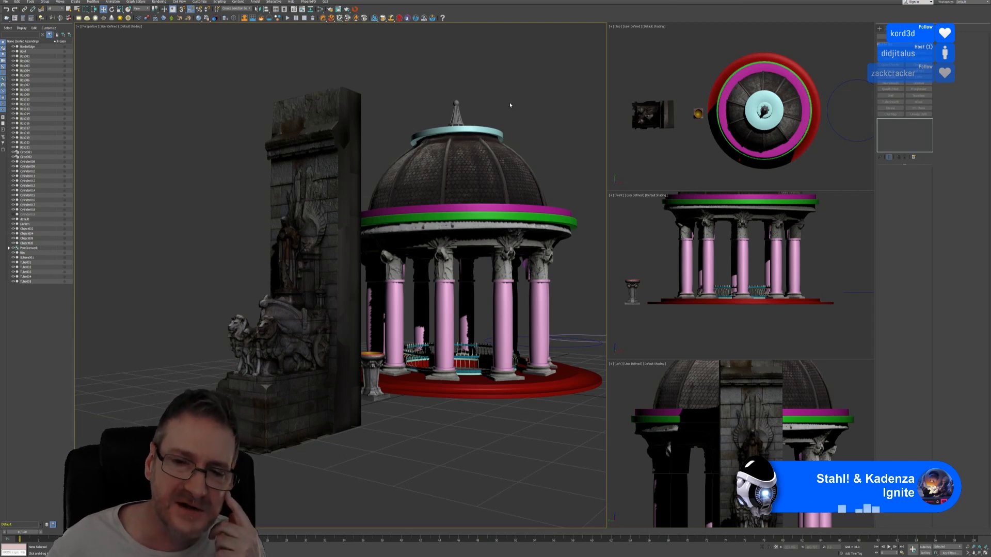
alt+middle_drag(533, 104, 512, 108)
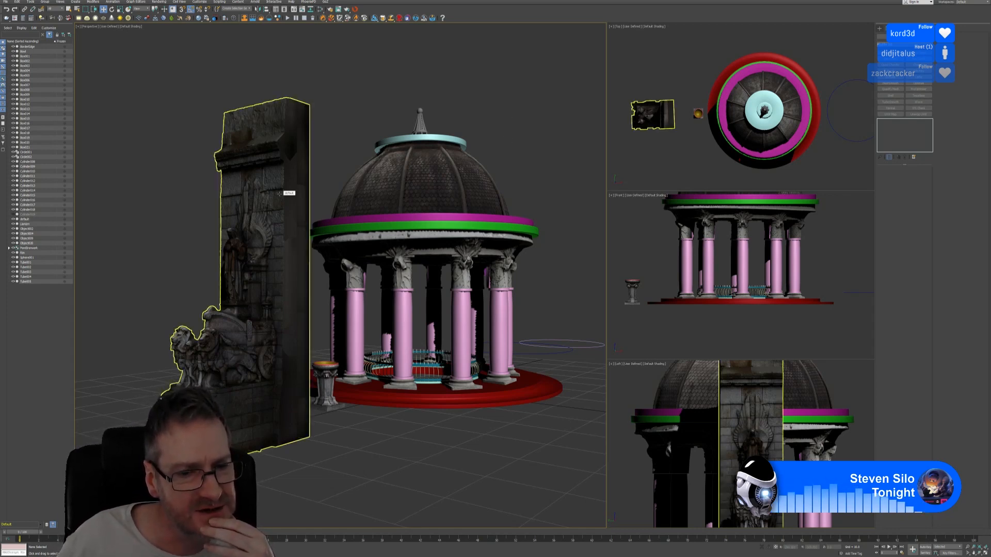
Turn on Show Realistic Material in Viewport for the statue material in the Slate Material Editor, then close the editor.
click(332, 19)
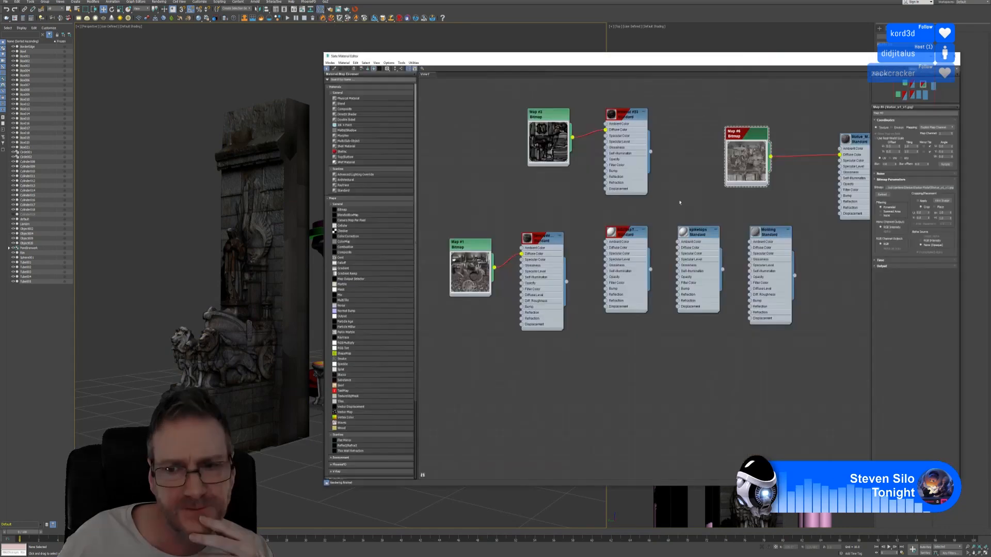
middle_drag(839, 223, 769, 232)
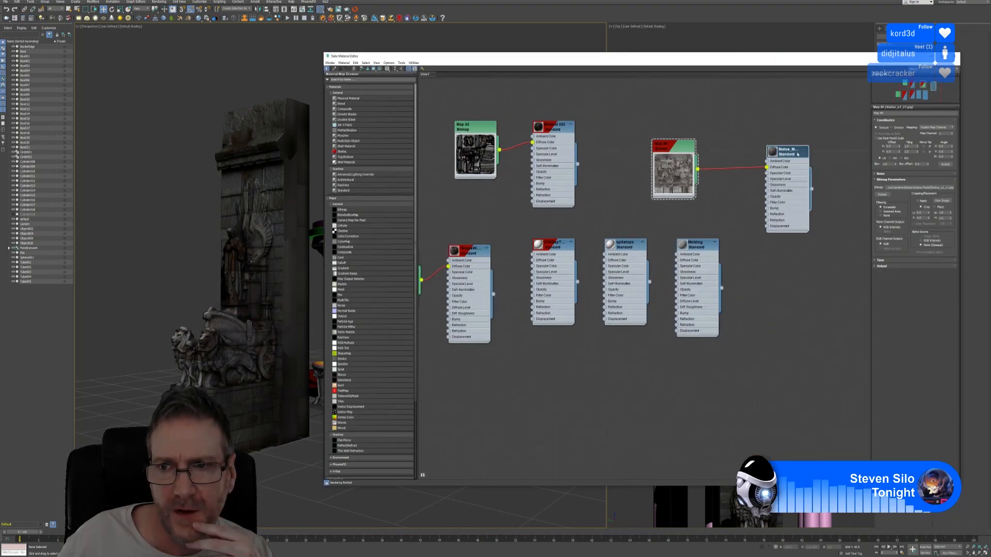
right_click(797, 154)
click(829, 222)
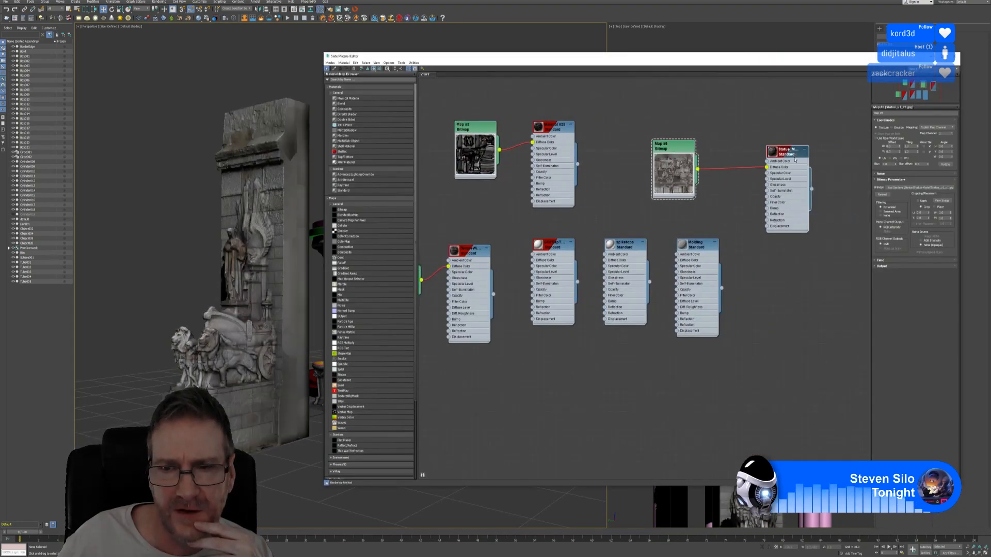
right_click(795, 160)
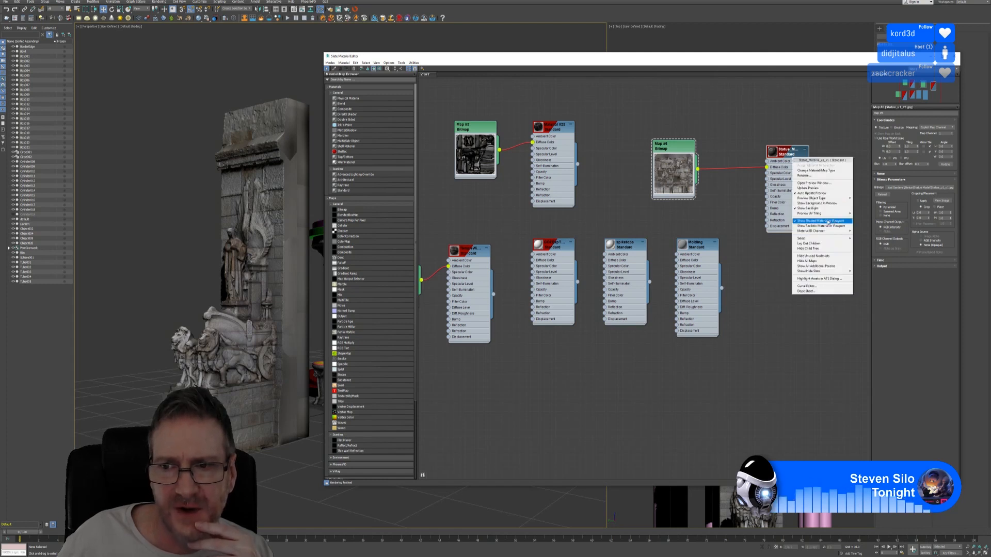
click(823, 227)
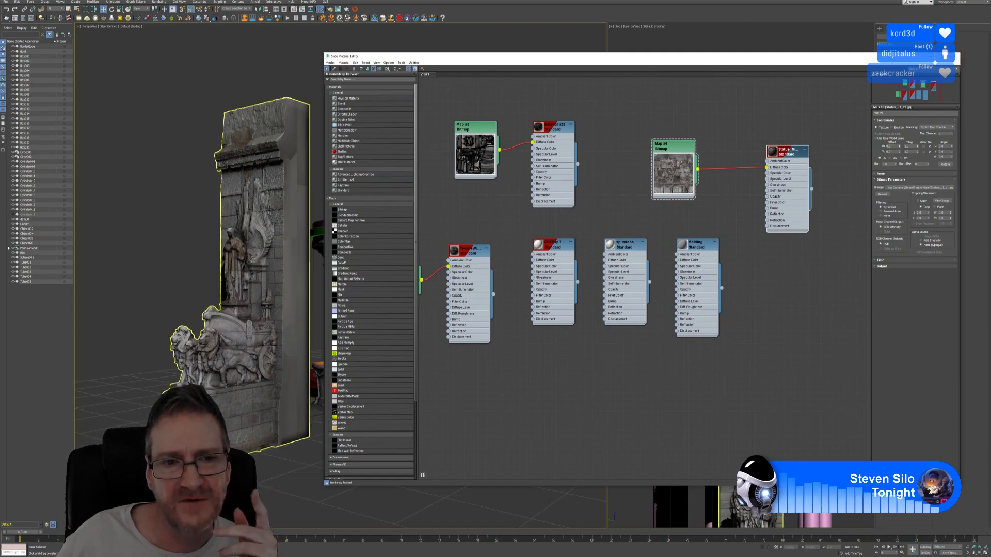
right_click(786, 154)
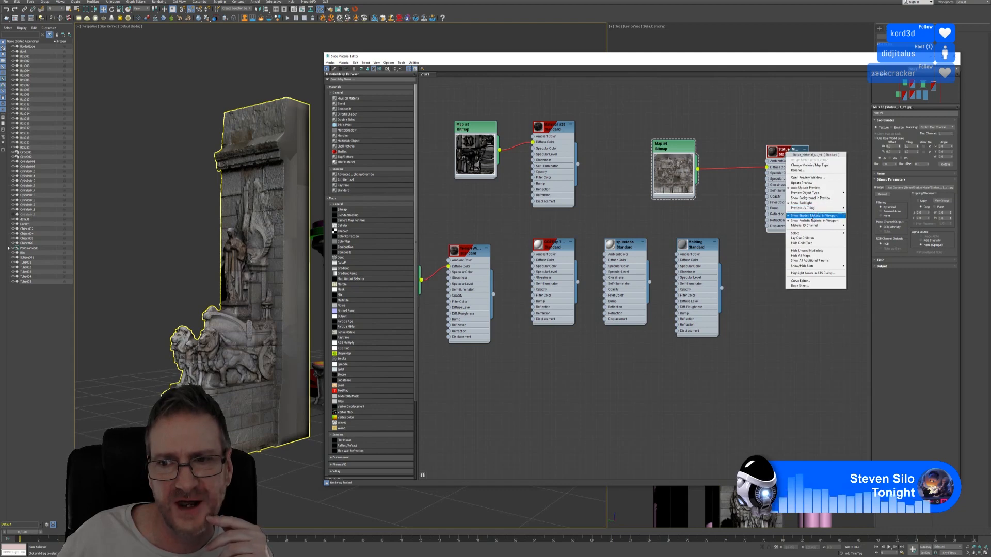
click(831, 137)
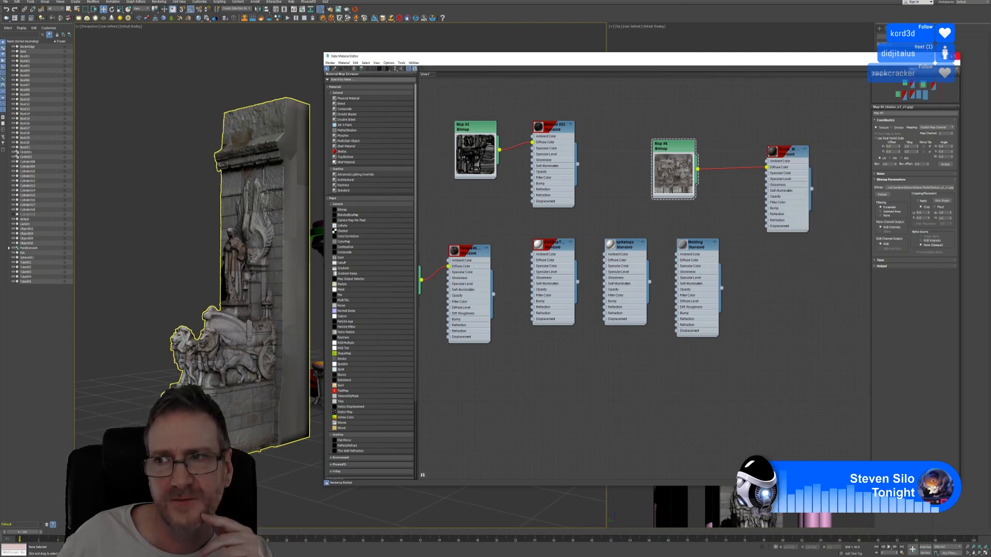
click(953, 58)
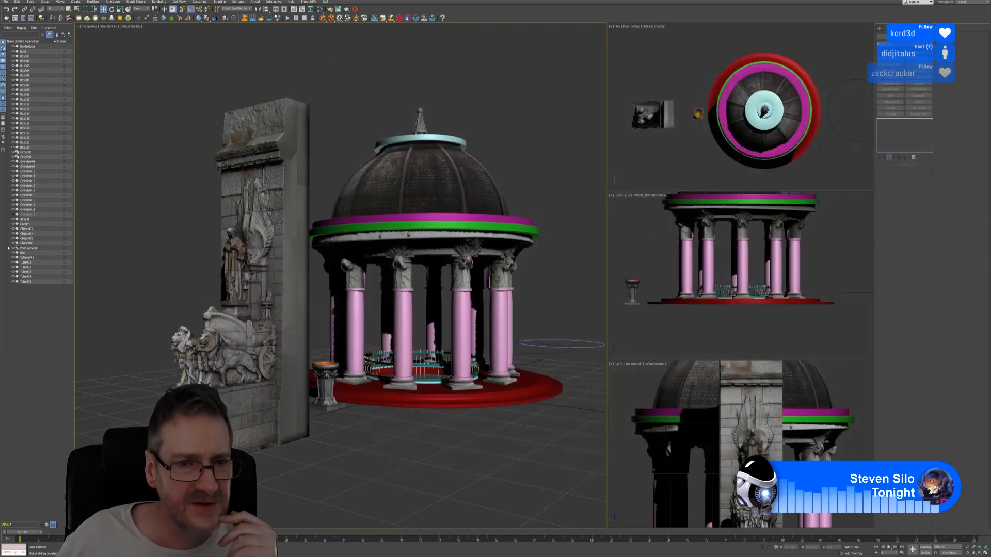
Examine the UV layout of a pink column shaft in the Edit UVWs window, then close it and deselect the column.
middle_drag(496, 65, 486, 76)
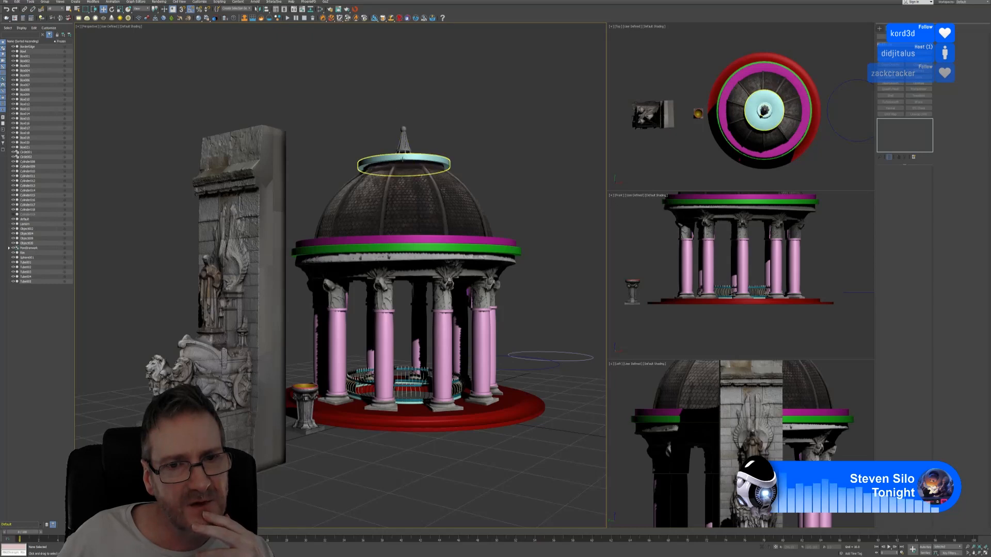
click(415, 249)
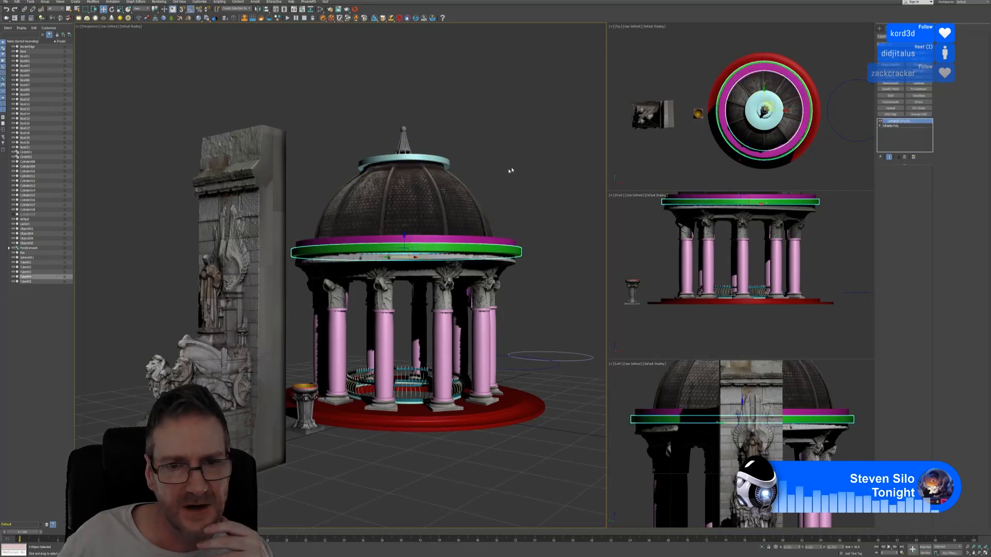
click(531, 205)
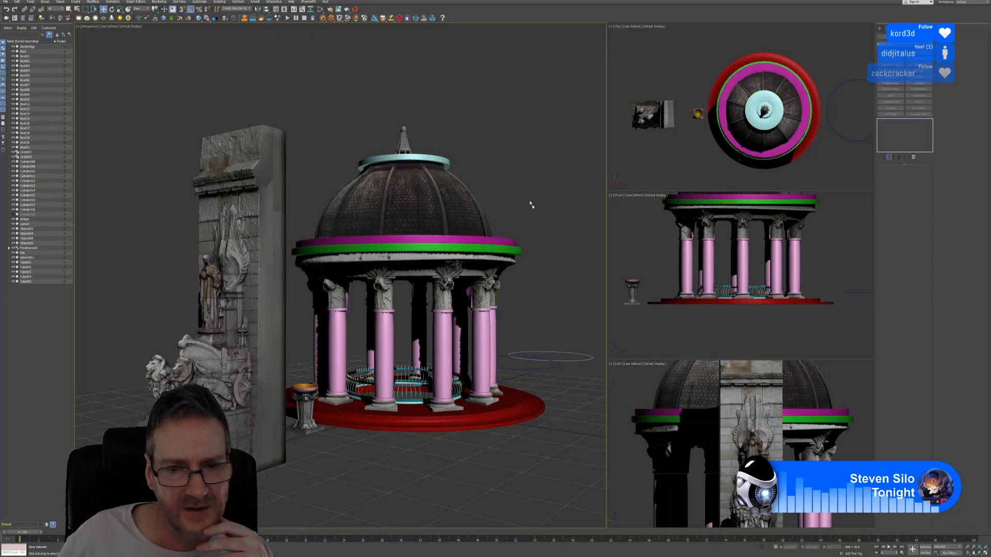
click(445, 342)
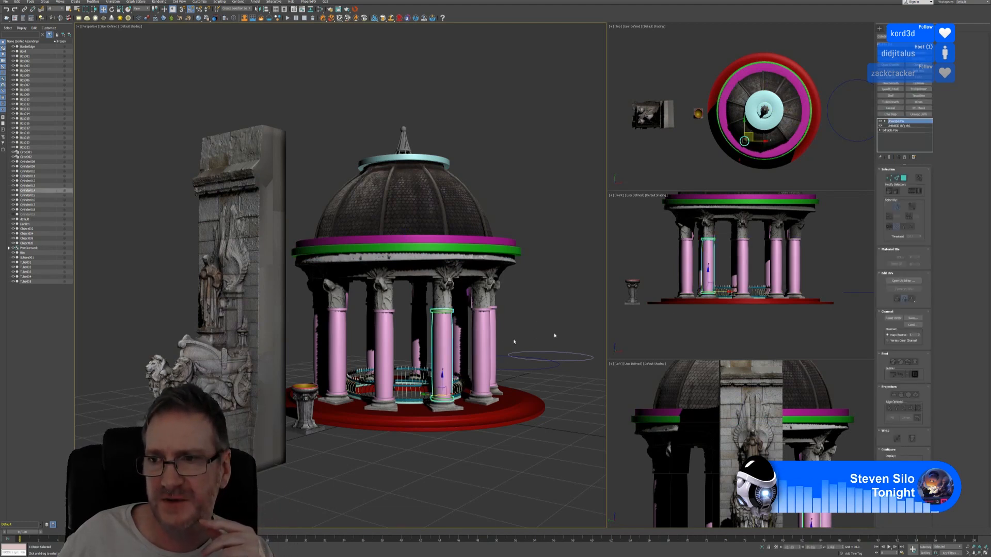
click(902, 281)
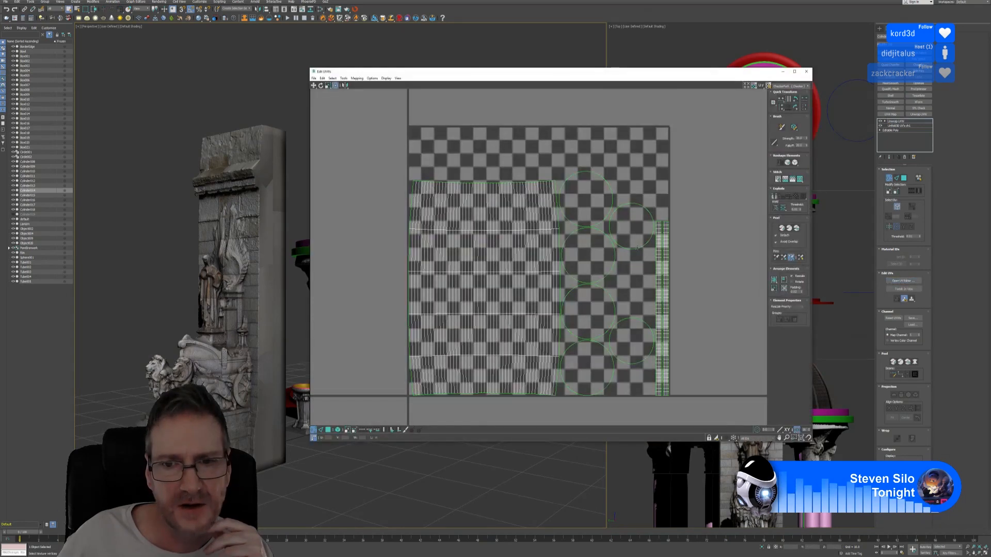
click(806, 72)
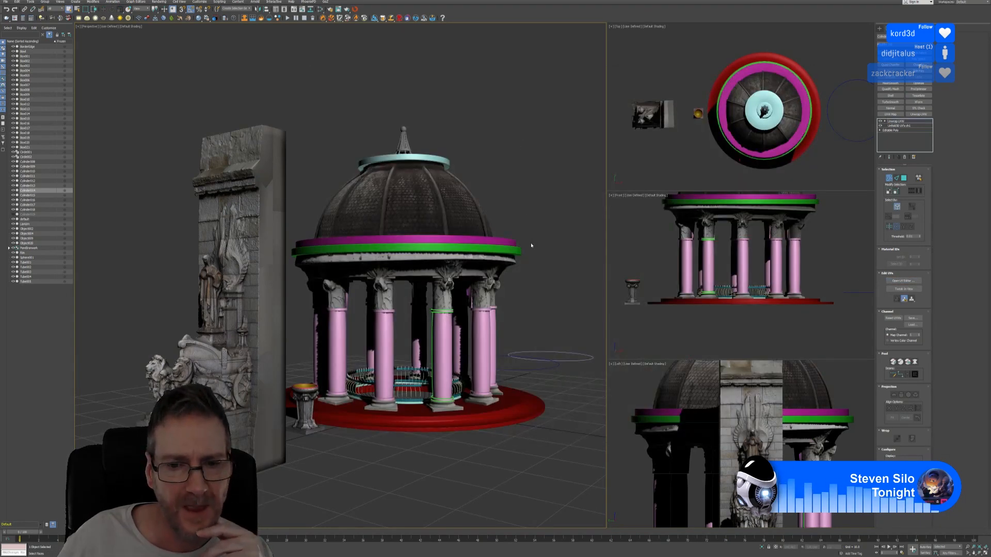
click(888, 179)
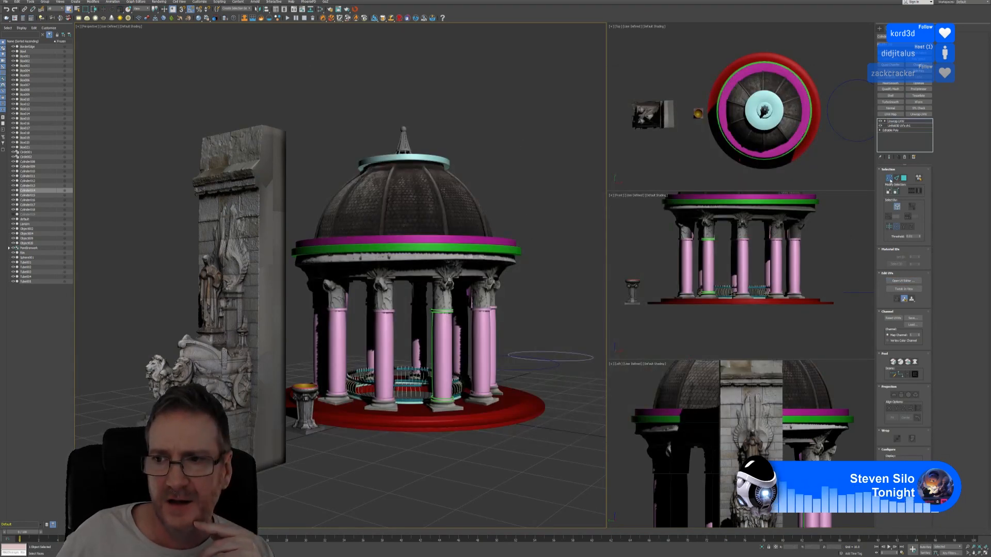
click(548, 212)
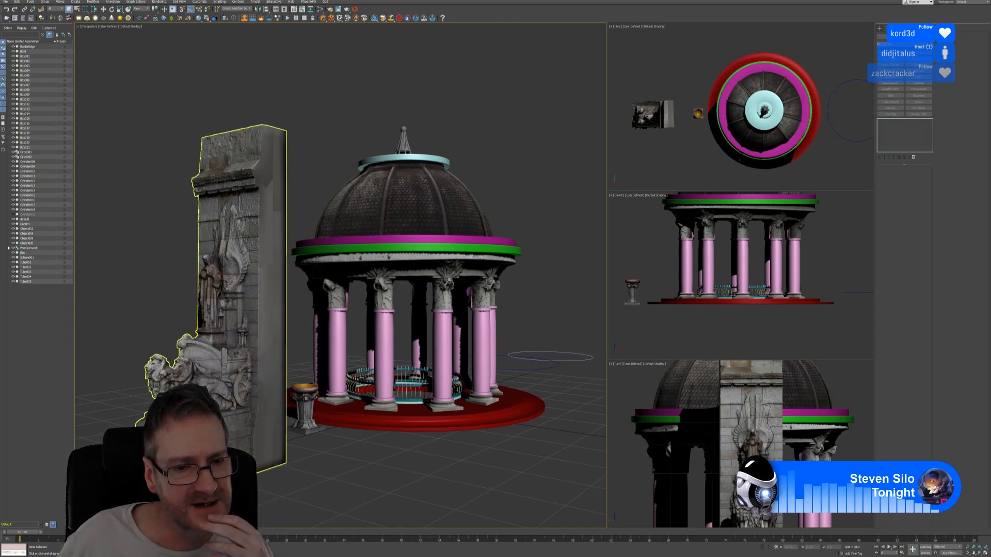
Maximize the Top viewport and clone the statue monument as a Copy, moved along the Y axis clear of the original.
middle_drag(220, 309, 237, 305)
click(238, 305)
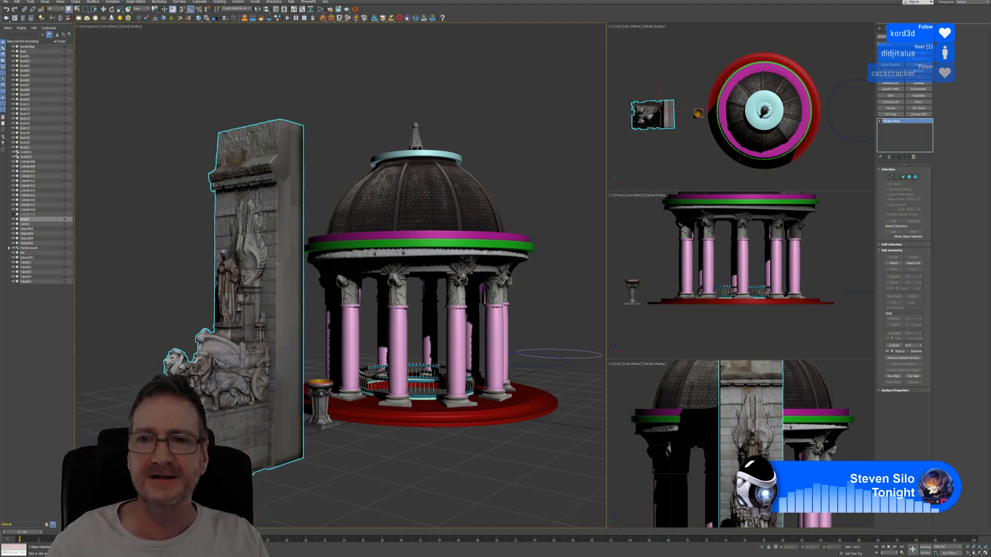
click(701, 166)
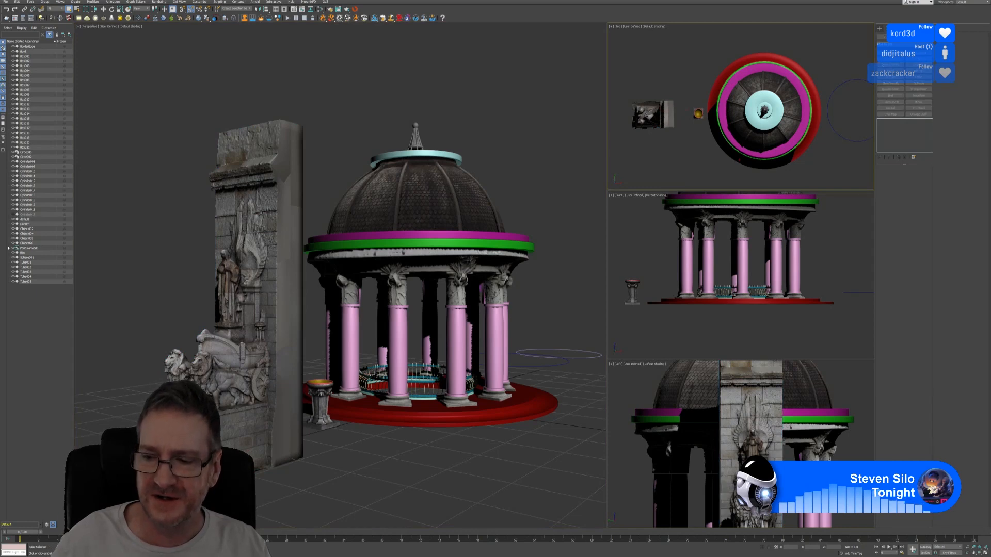
click(985, 553)
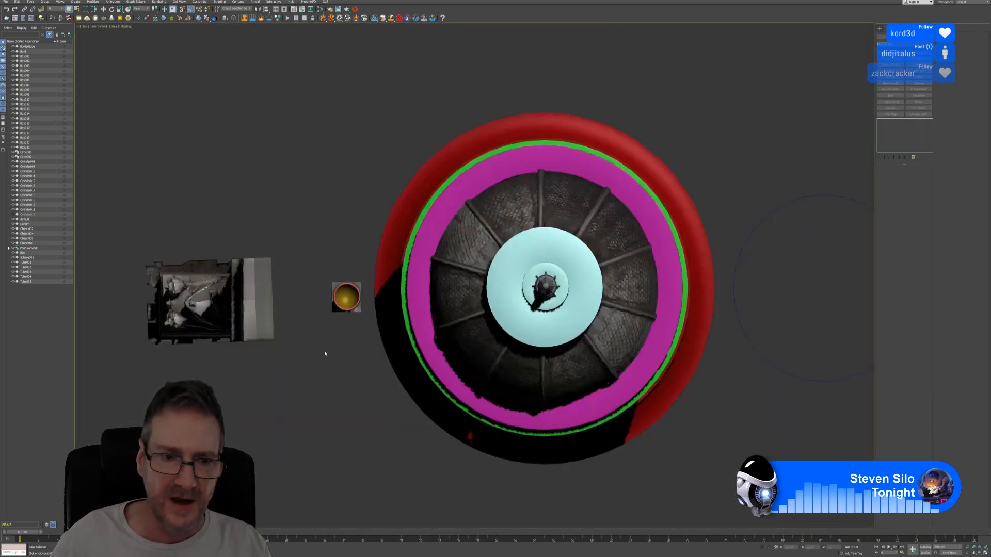
middle_drag(325, 353, 380, 250)
scroll(380, 250, down, 3)
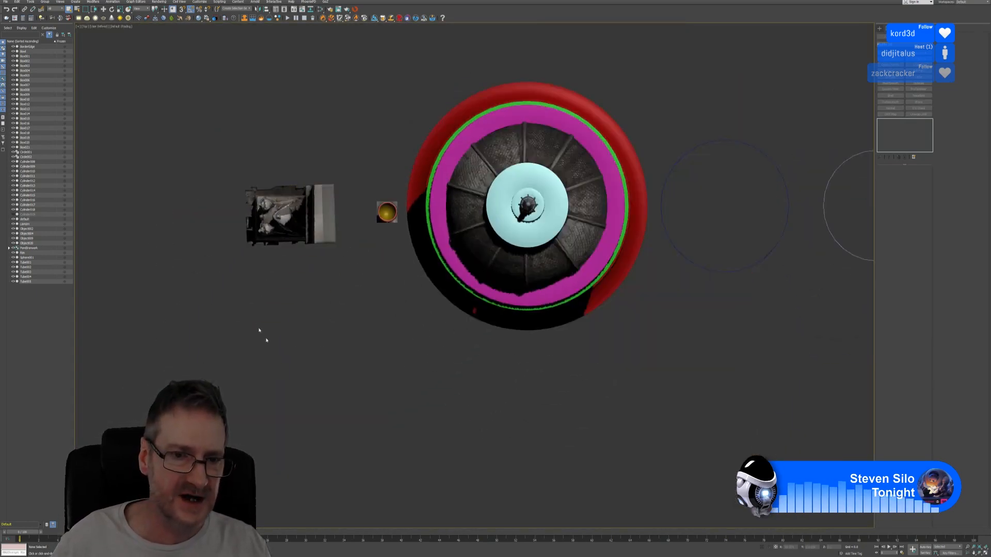
click(300, 222)
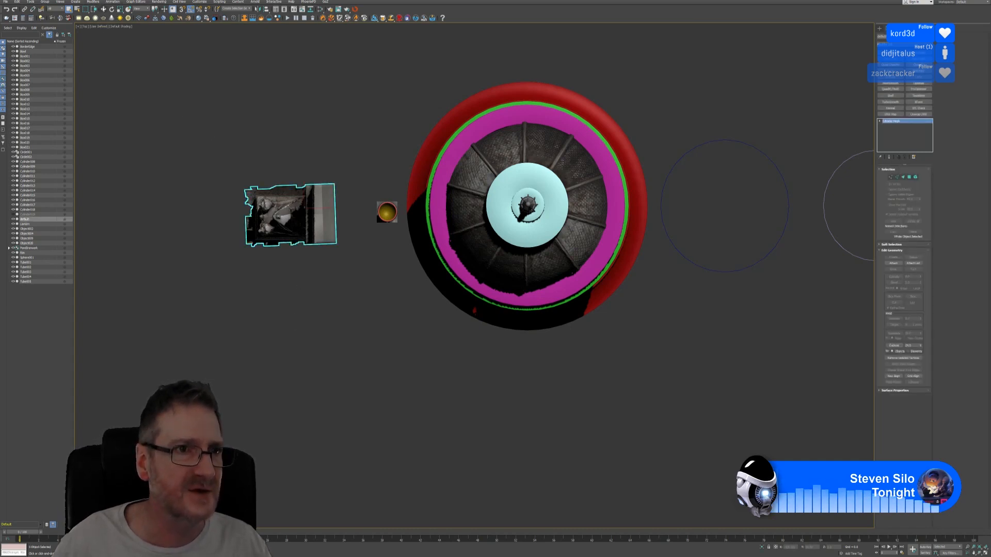
click(103, 9)
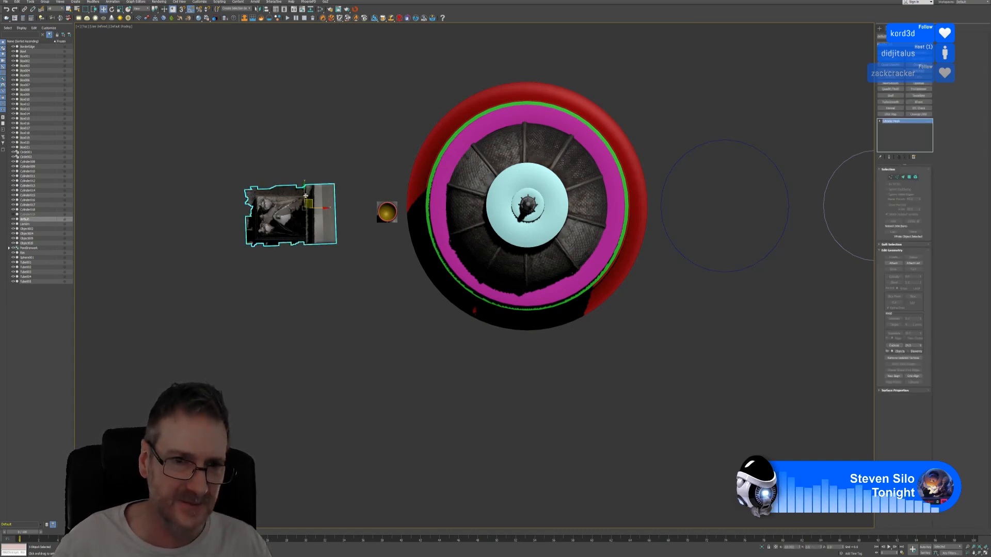
drag(305, 193, 306, 403)
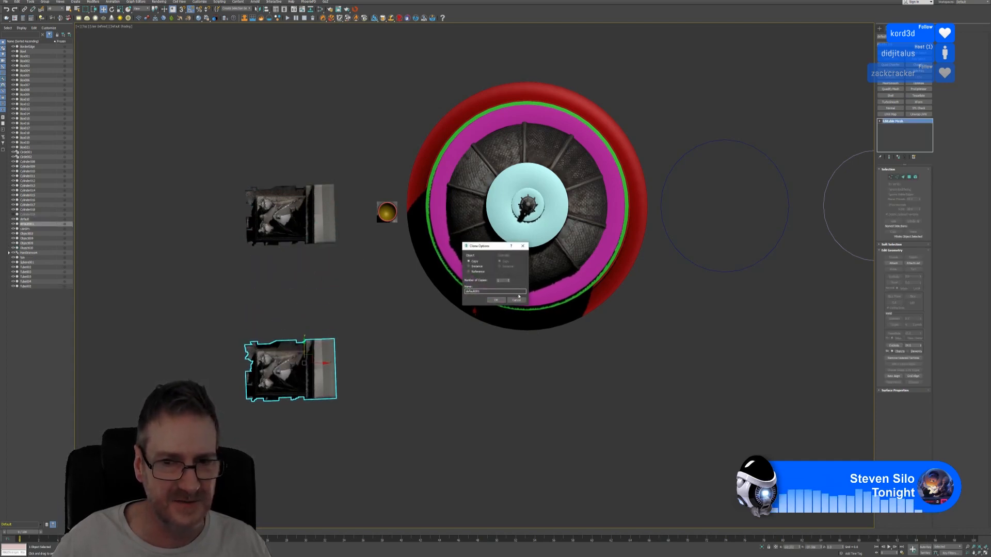
click(496, 300)
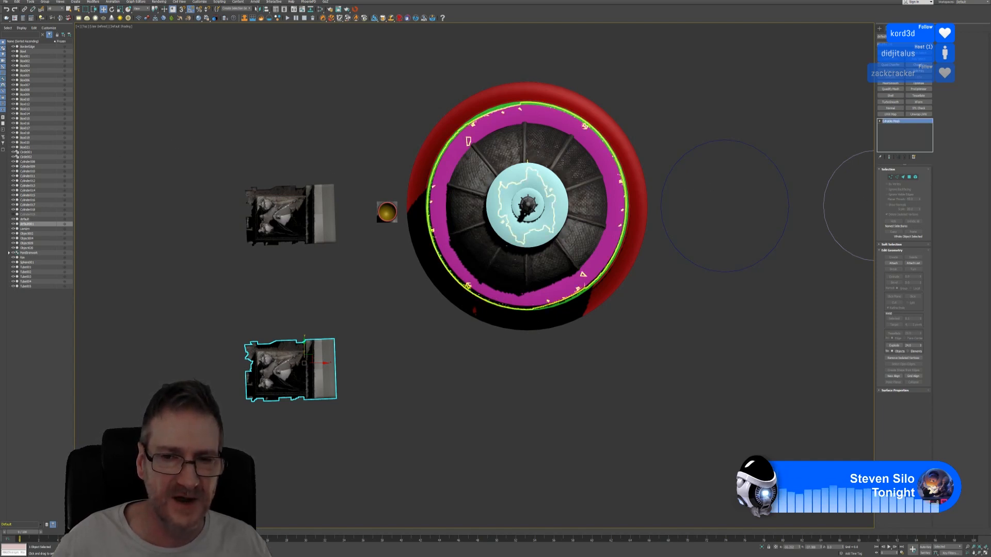
Restore the four-viewport layout and view both statue monuments with the rotunda in the Perspective viewport.
scroll(528, 166, down, 3)
middle_drag(549, 135, 524, 203)
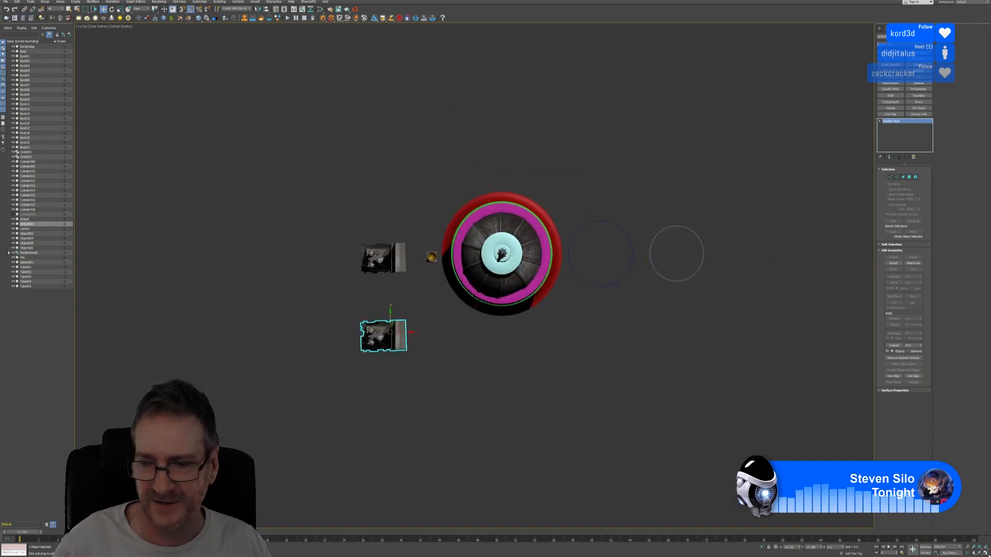
key(alt+w)
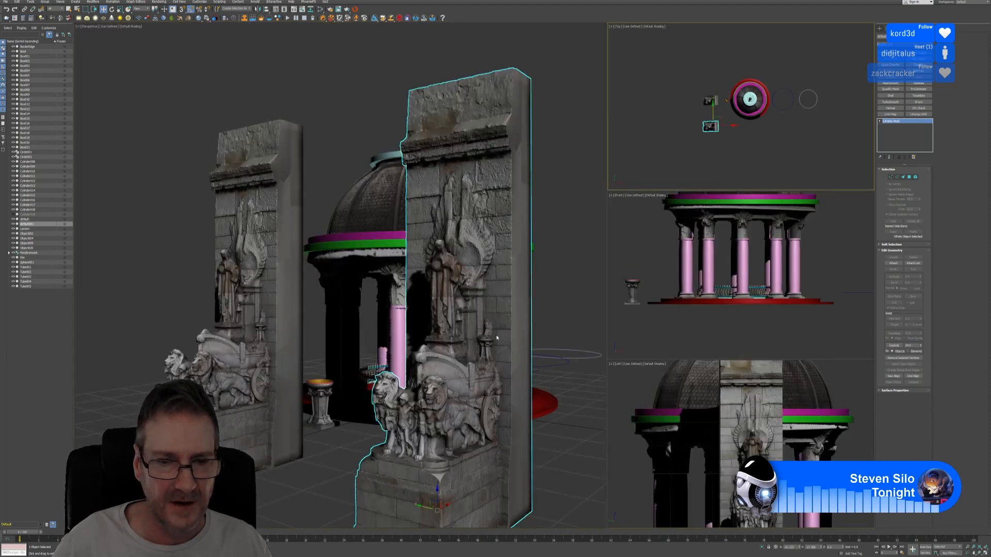
scroll(496, 340, down, 2)
scroll(496, 339, down, 3)
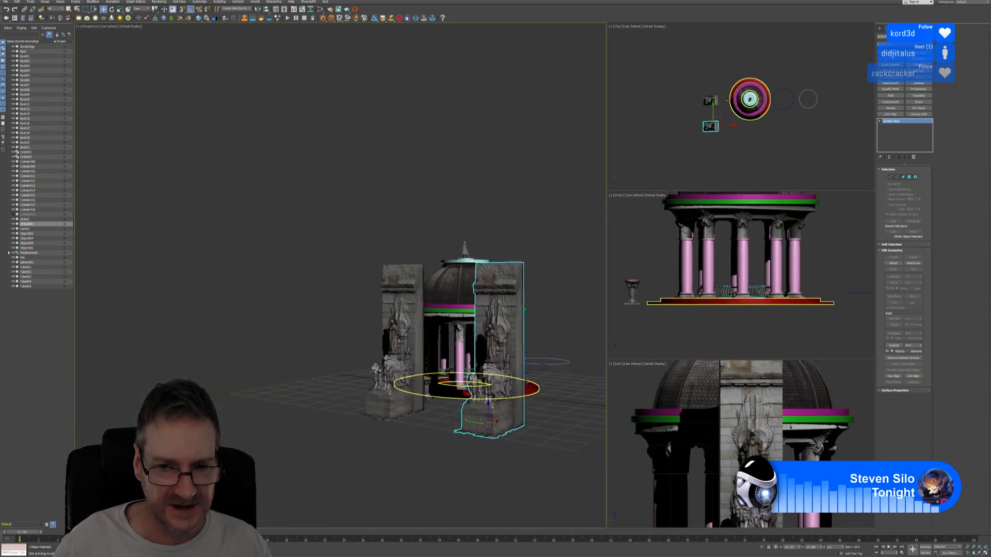
Delete the duplicate statue monument and select the original monument.
alt+middle_drag(533, 294, 212, 278)
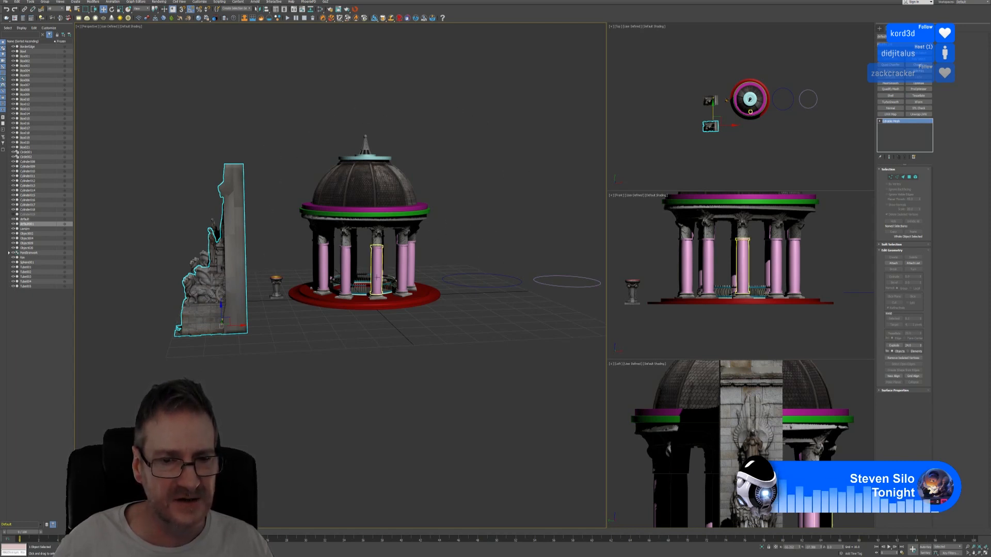
alt+middle_drag(342, 356, 511, 350)
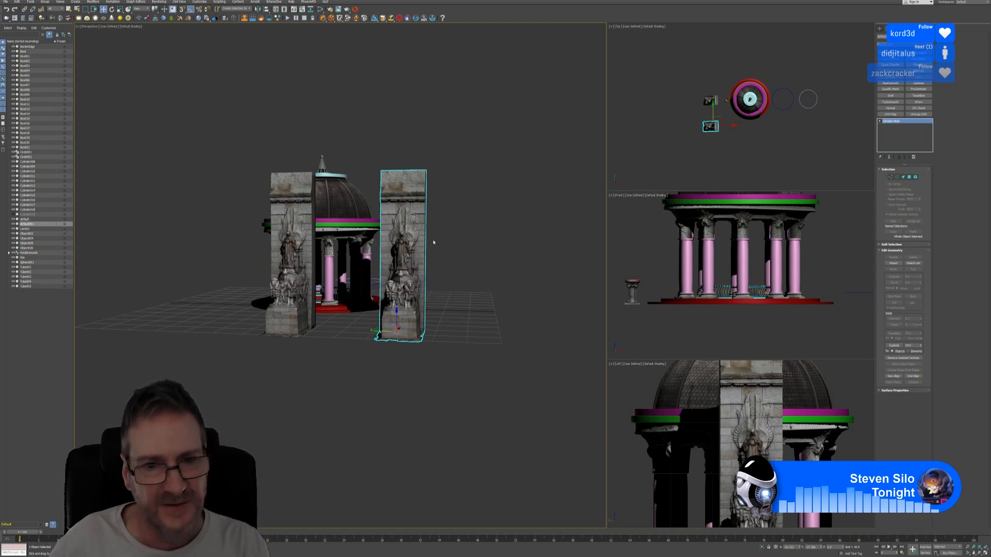
key(Delete)
click(305, 236)
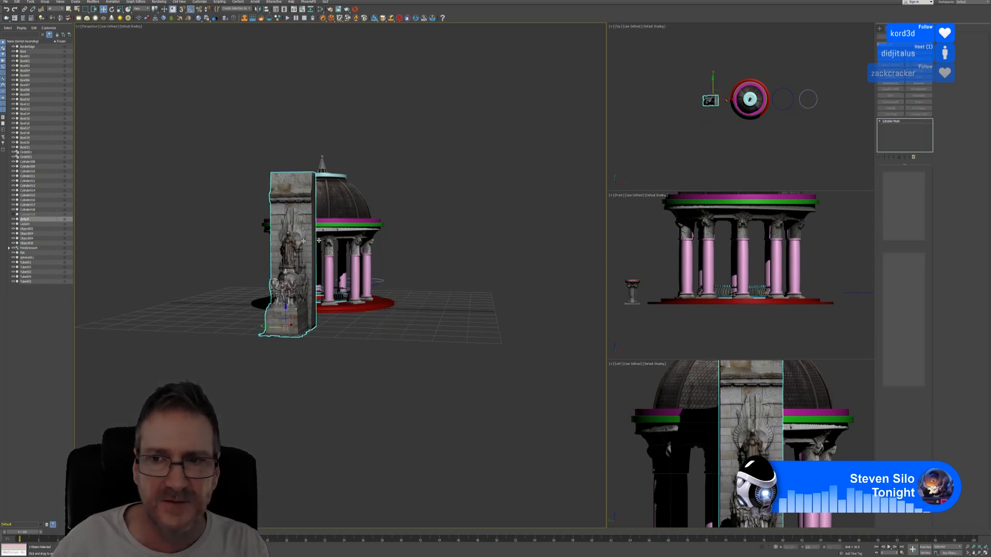
Scale the statue monument down uniformly in the maximized Front viewport until its top sits just below the rotunda's green ring.
middle_drag(746, 260, 771, 270)
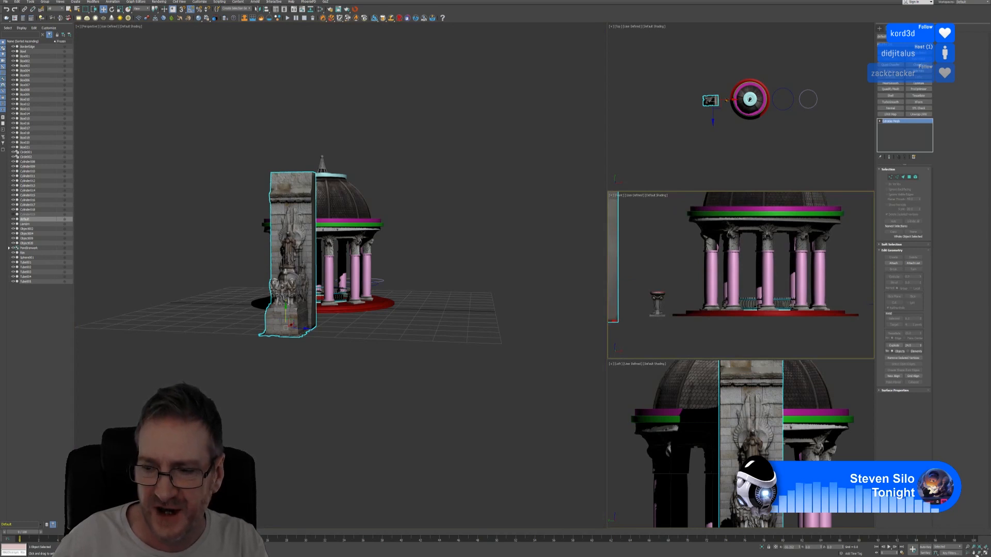
key(alt+w)
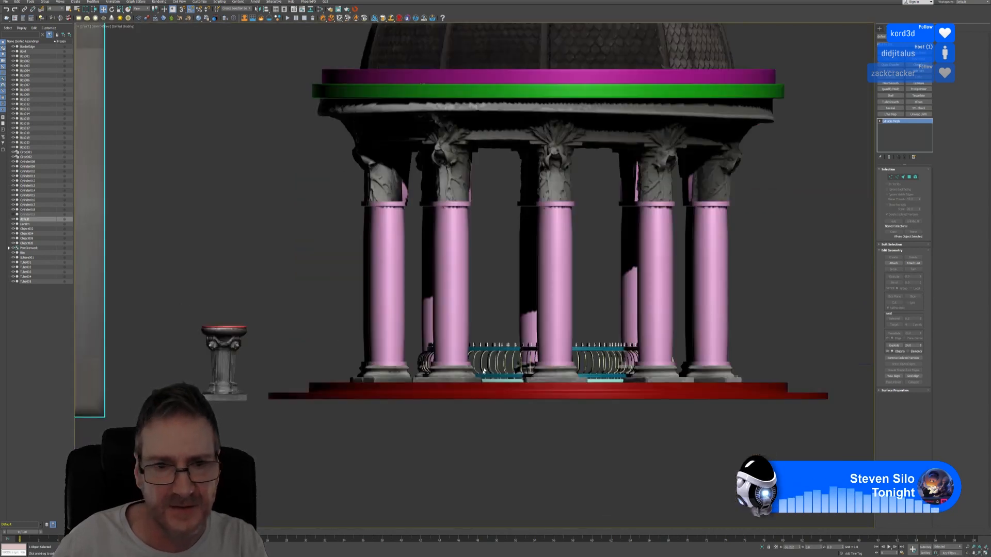
scroll(484, 371, down, 4)
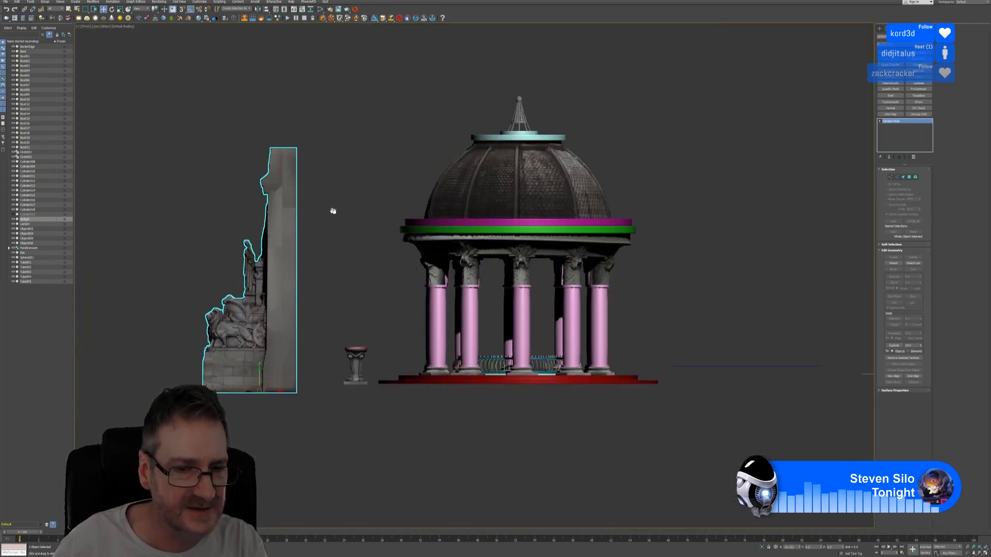
middle_drag(249, 303, 324, 324)
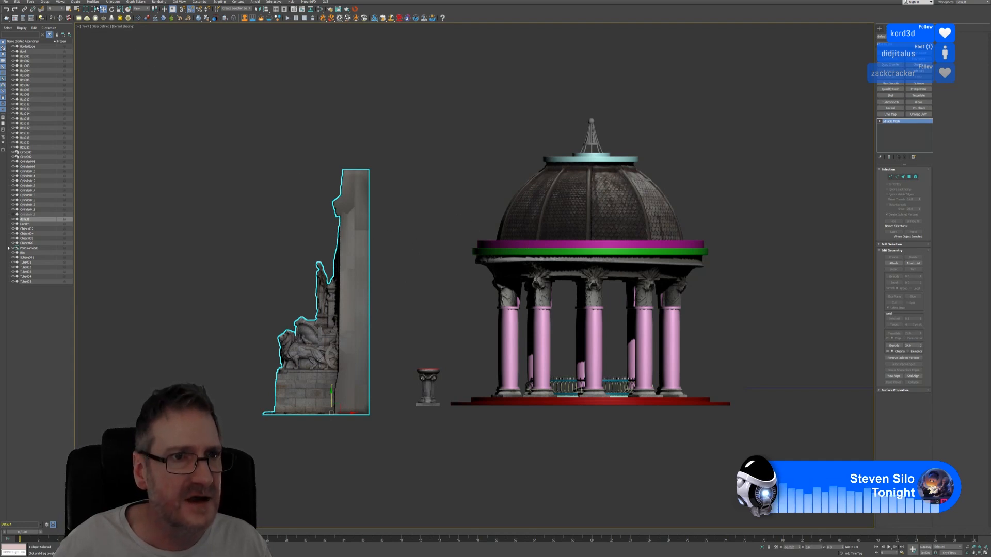
click(120, 8)
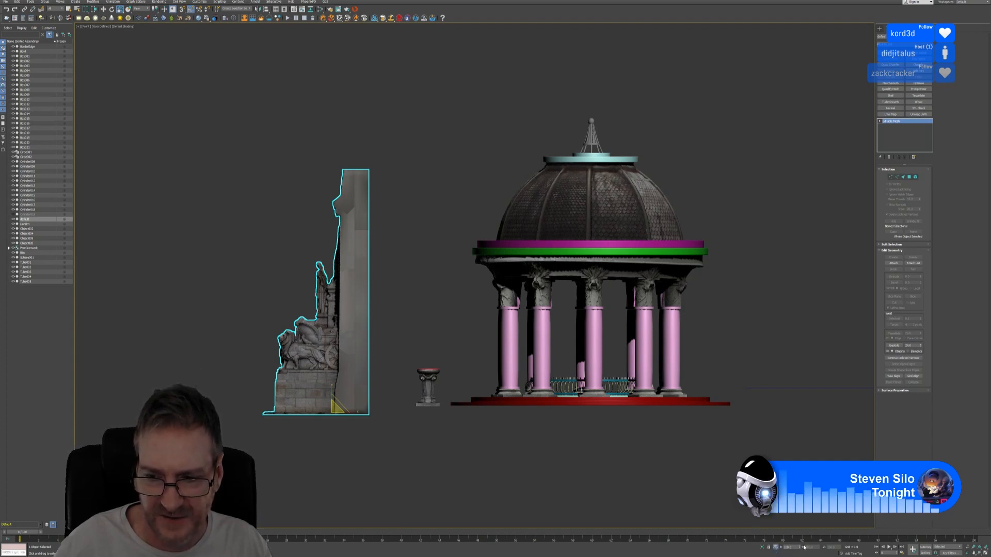
drag(800, 547, 787, 88)
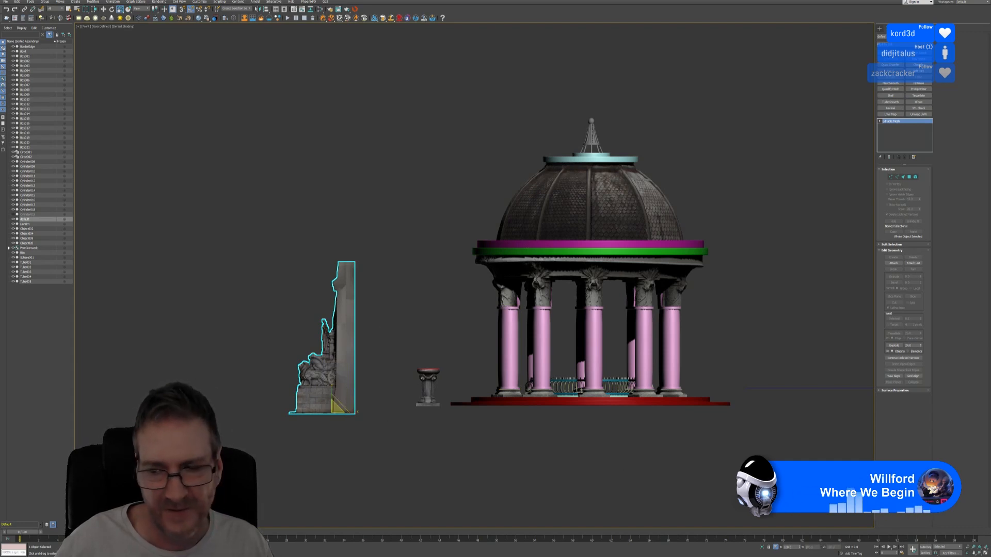
Restore the four-viewport layout and isolate the scaled statue monument, framing its statues and base in the Perspective viewport.
key(alt+w)
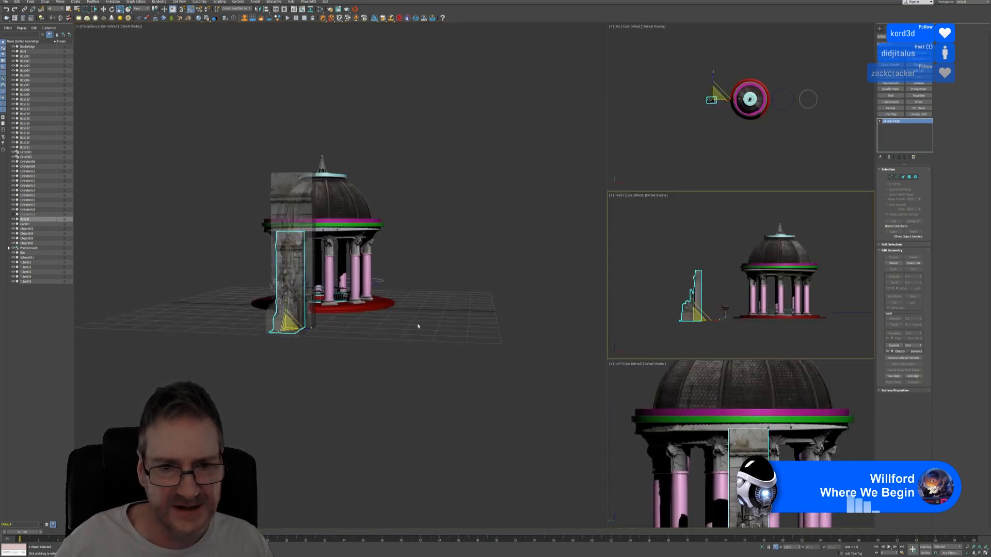
scroll(296, 266, up, 5)
scroll(294, 270, up, 2)
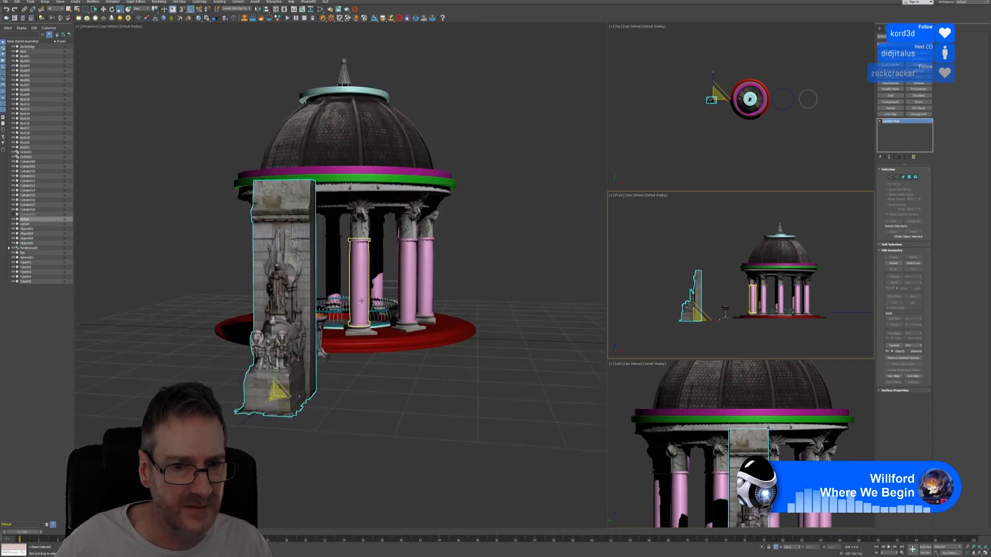
scroll(318, 296, up, 3)
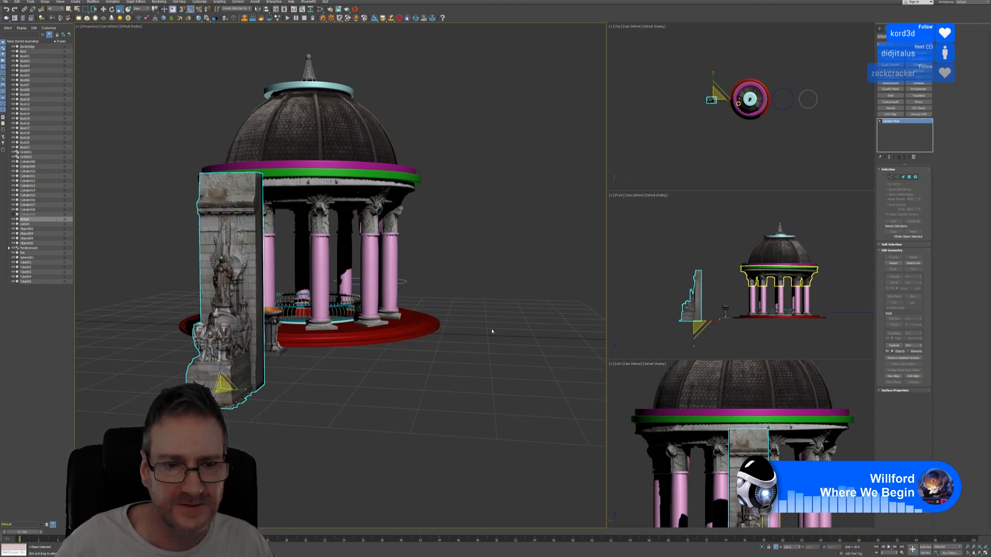
middle_drag(739, 116, 741, 116)
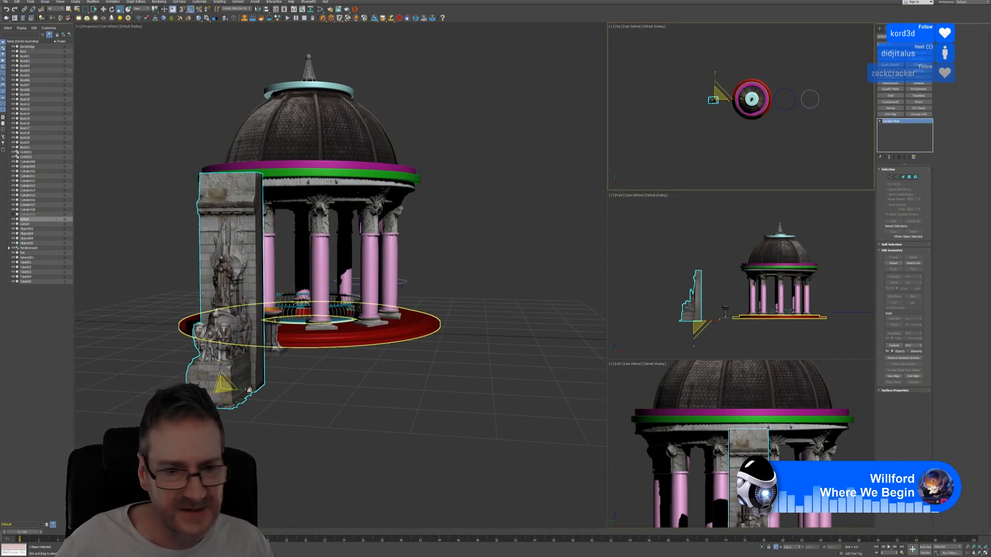
scroll(230, 384, up, 5)
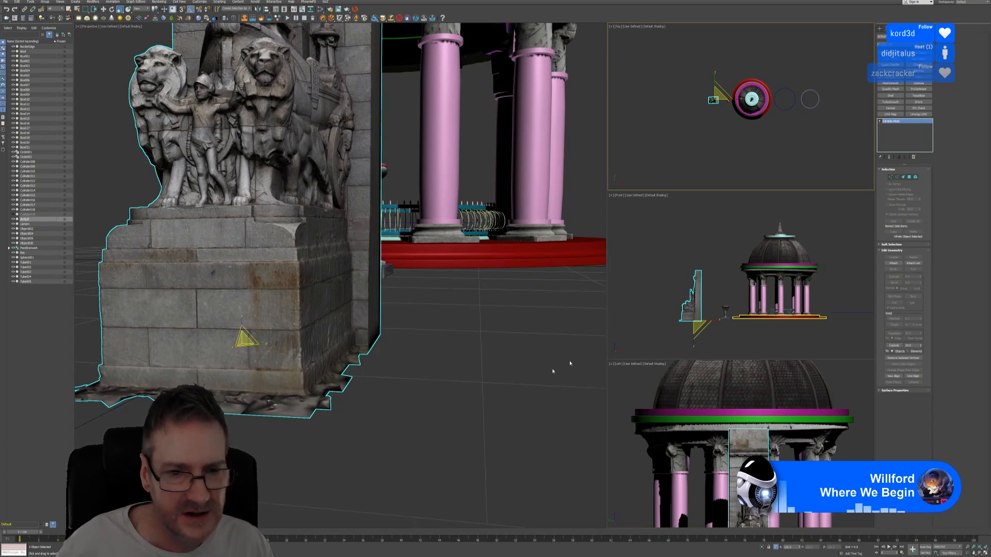
click(764, 548)
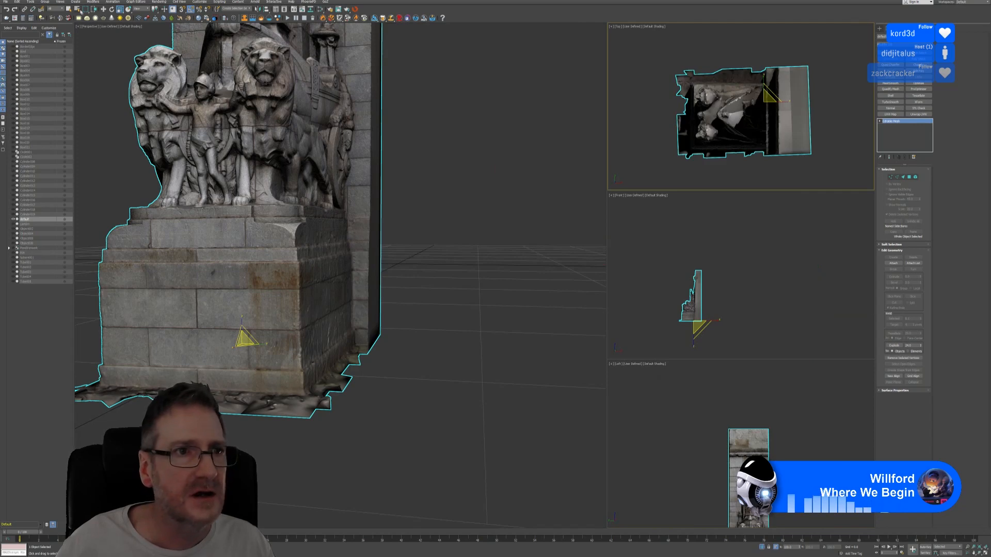
click(68, 9)
middle_drag(306, 154, 288, 335)
scroll(299, 310, down, 3)
middle_drag(289, 297, 269, 266)
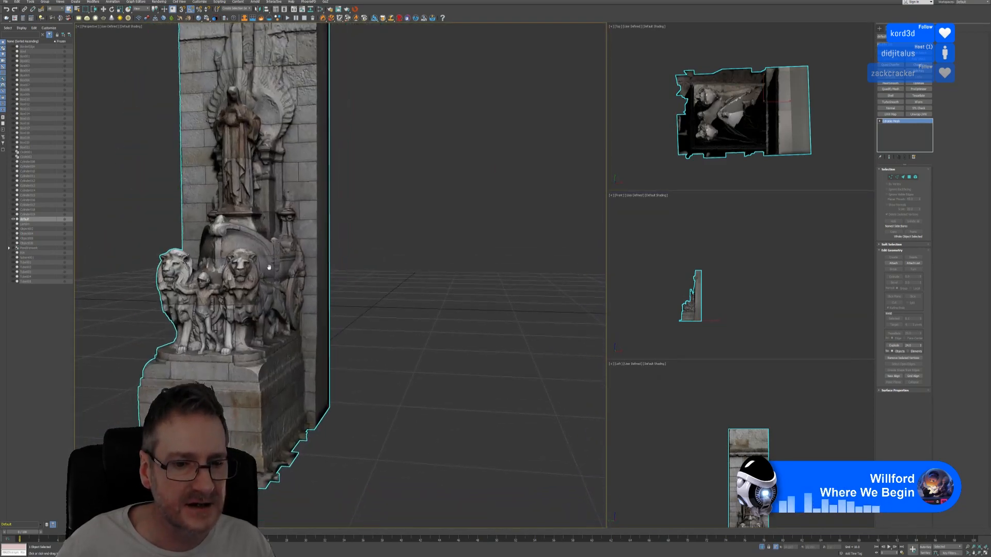
Maximize the Front viewport and convert the isolated monument from Editable Mesh to Editable Poly.
middle_drag(712, 265, 750, 232)
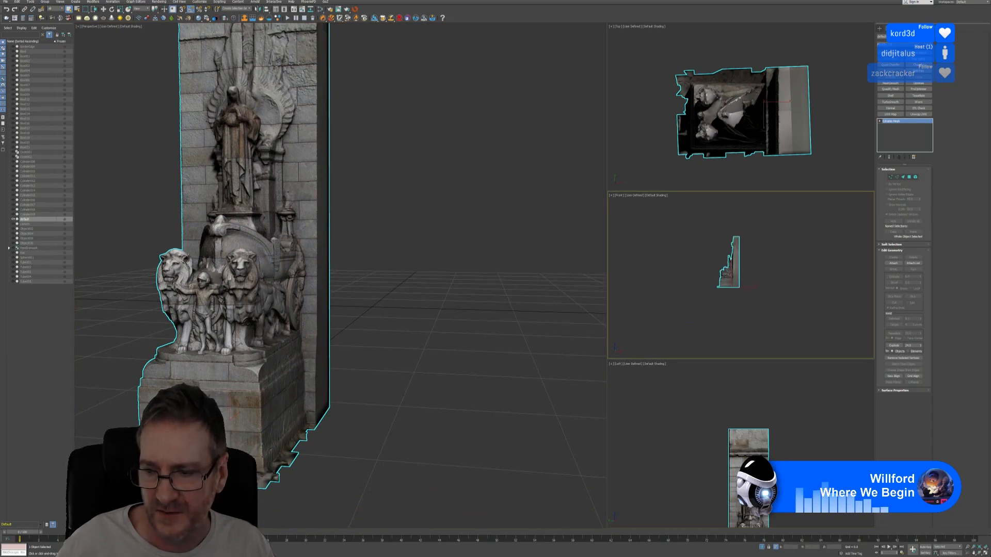
click(986, 552)
scroll(455, 315, up, 5)
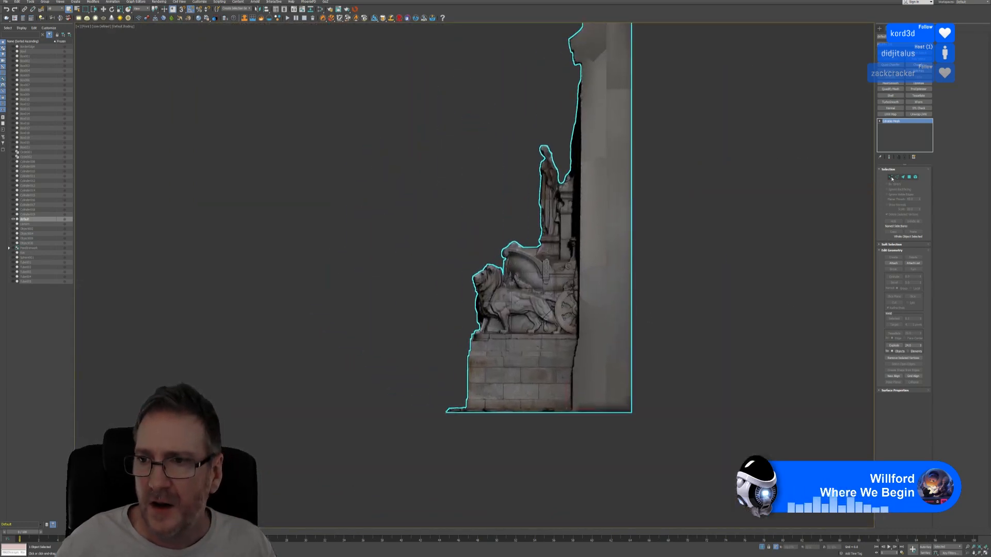
right_click(899, 122)
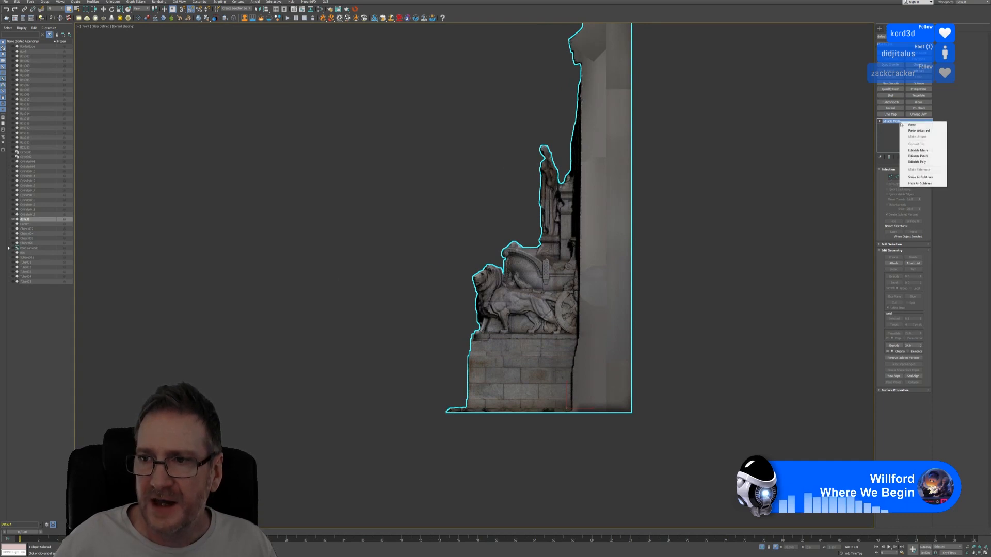
click(918, 161)
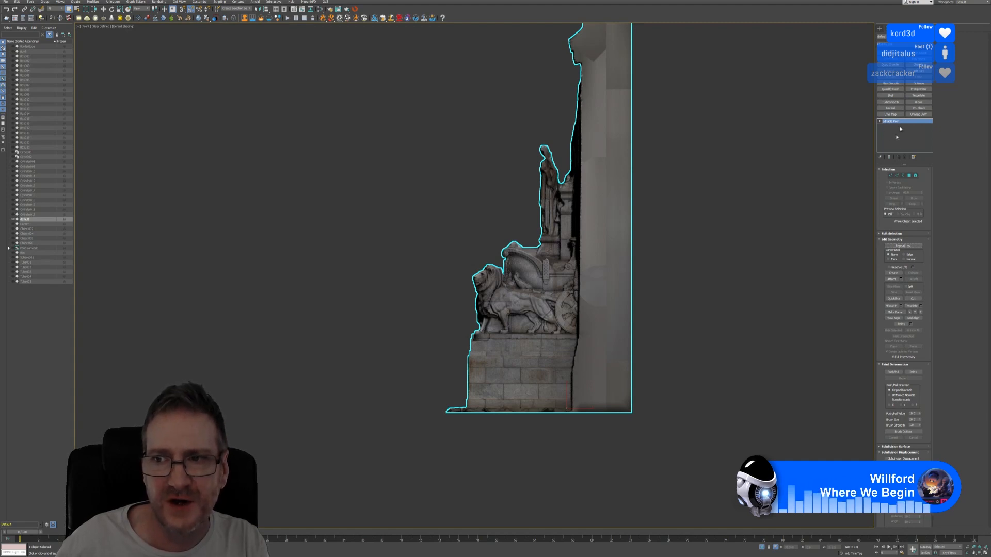
Select the vertices along the bottom edge of the monument's base at vertex level and inspect the selection in the Perspective viewport.
click(890, 176)
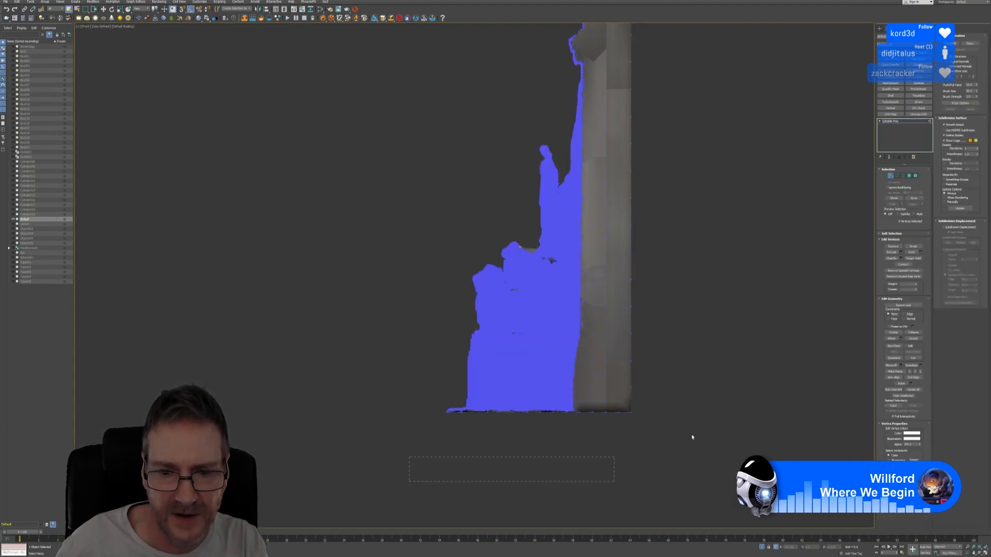
drag(723, 408, 720, 411)
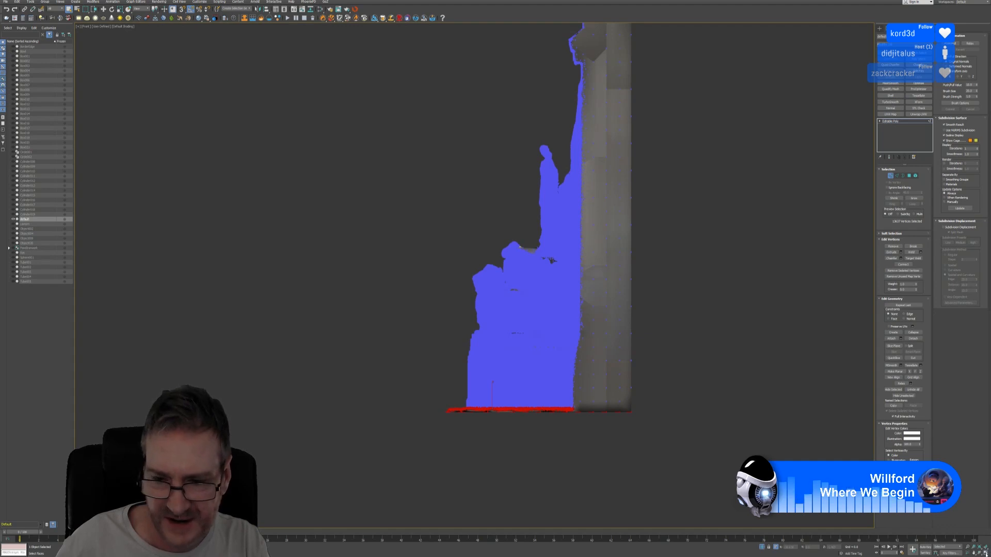
key(alt+w)
alt+middle_drag(414, 354, 426, 371)
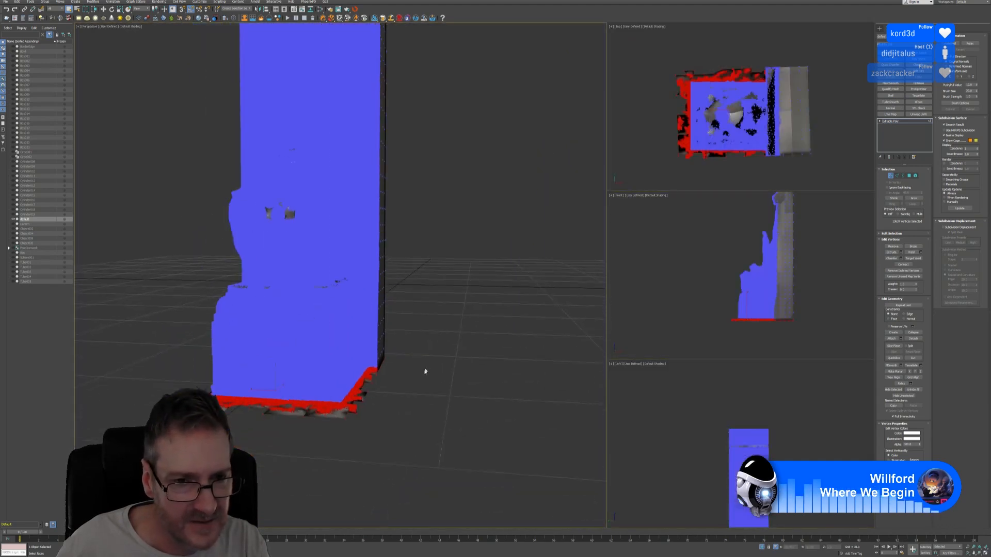
scroll(369, 386, up, 8)
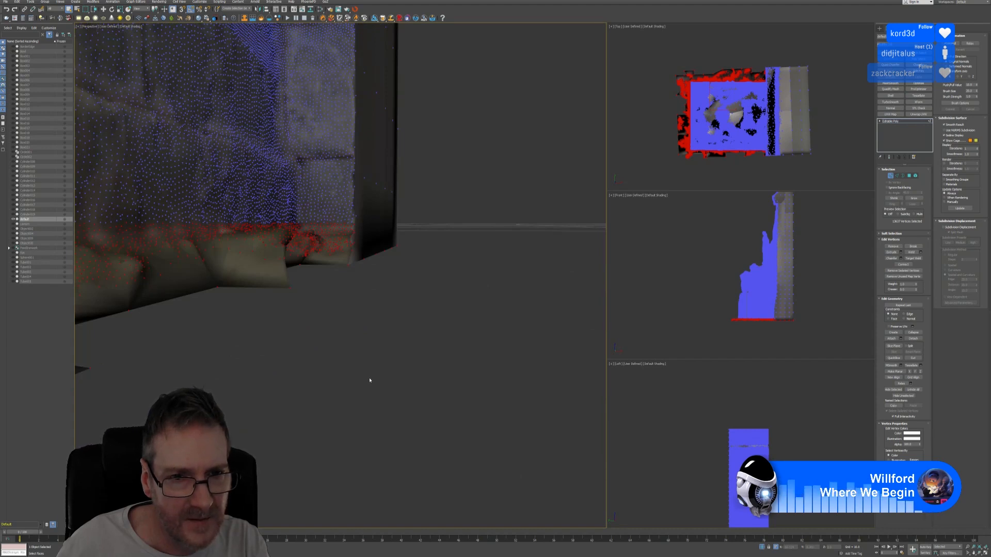
scroll(369, 381, up, 4)
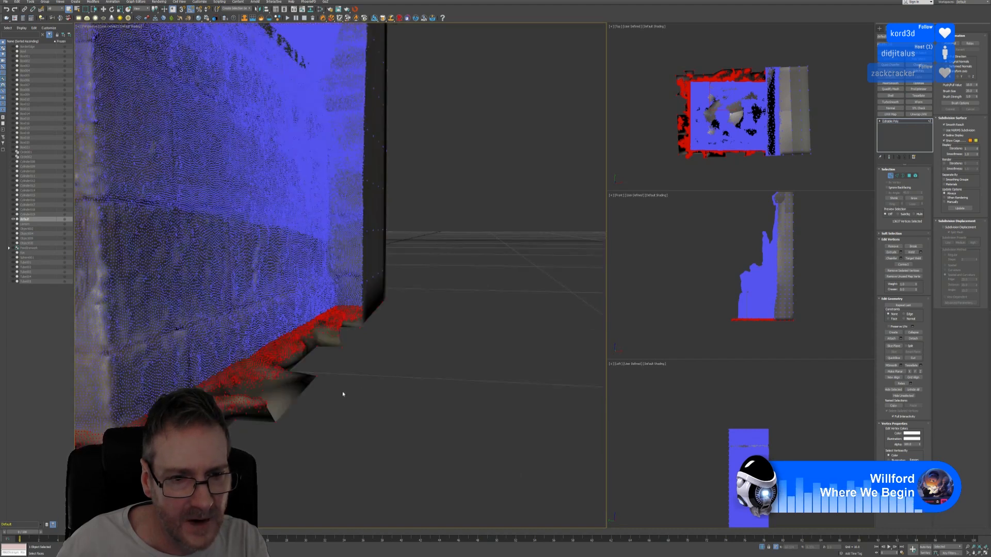
alt+middle_drag(354, 365, 347, 369)
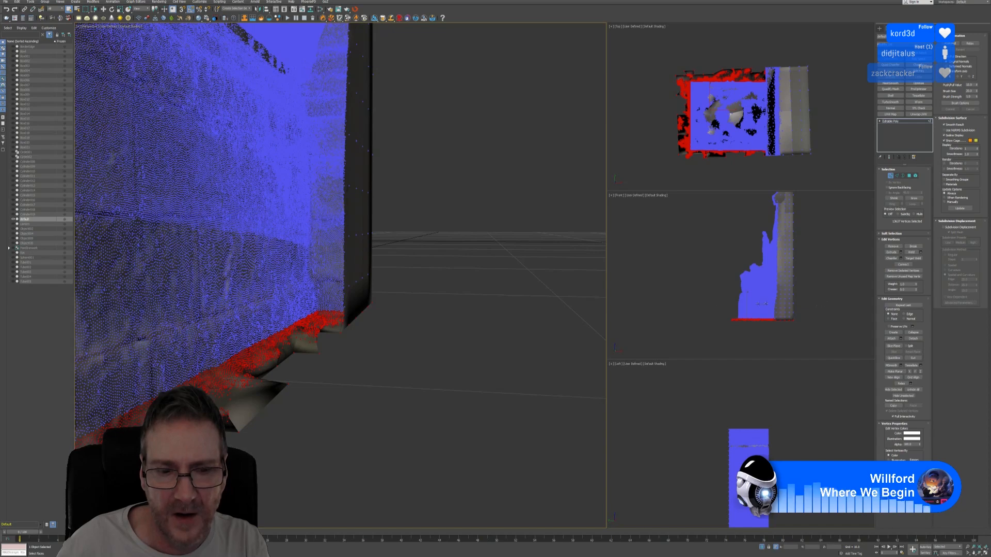
Flatten the selected bottom vertices into a level plane by scaling them vertically in the maximized Front viewport.
right_click(644, 336)
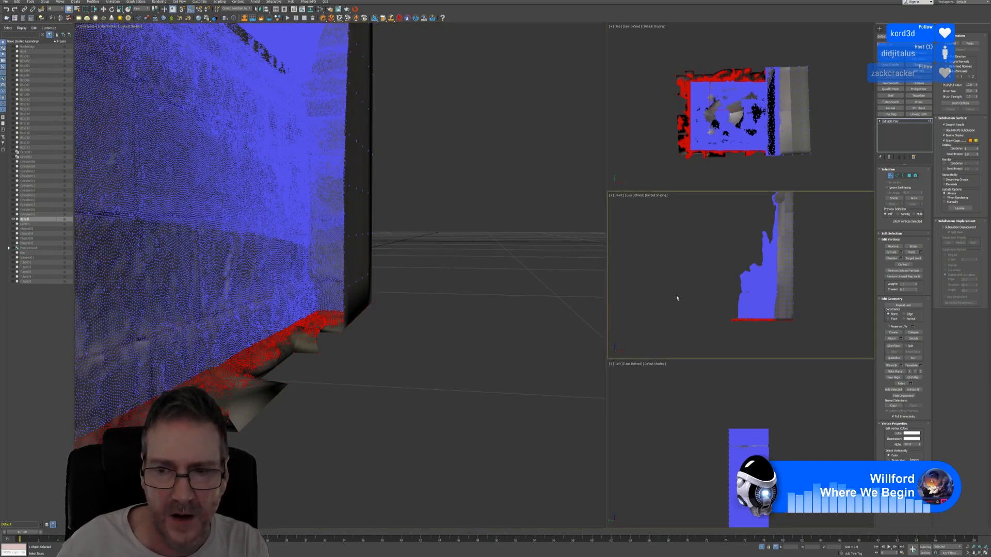
click(468, 272)
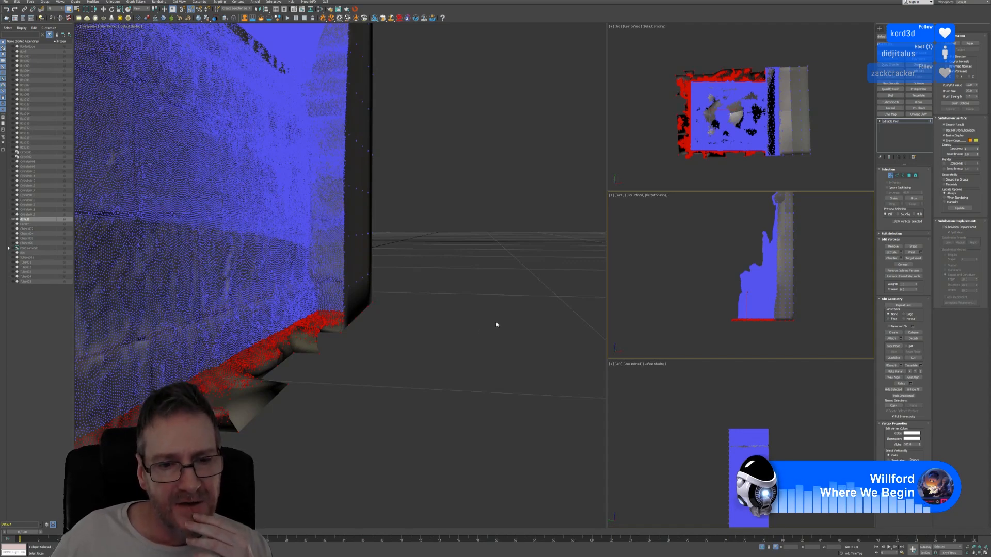
click(120, 9)
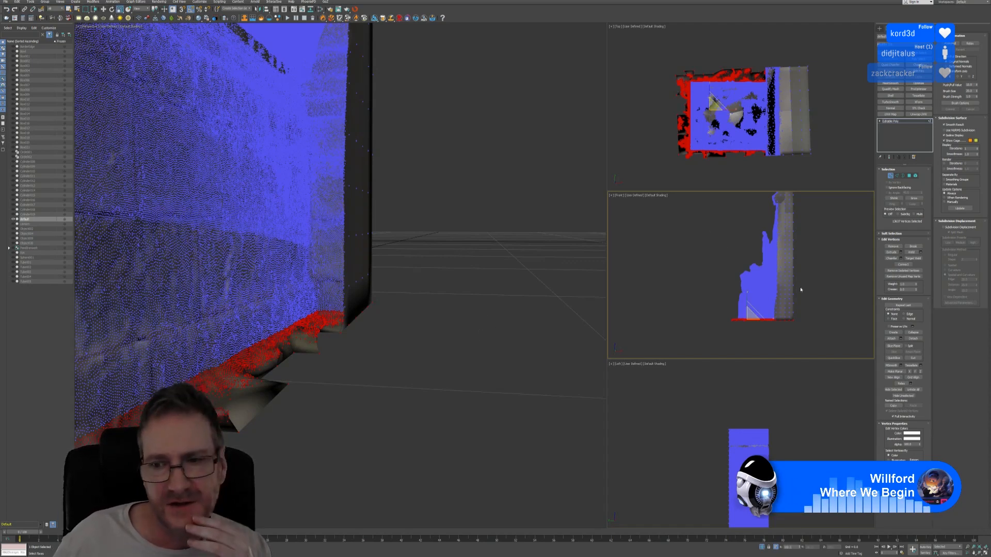
middle_drag(831, 303, 818, 297)
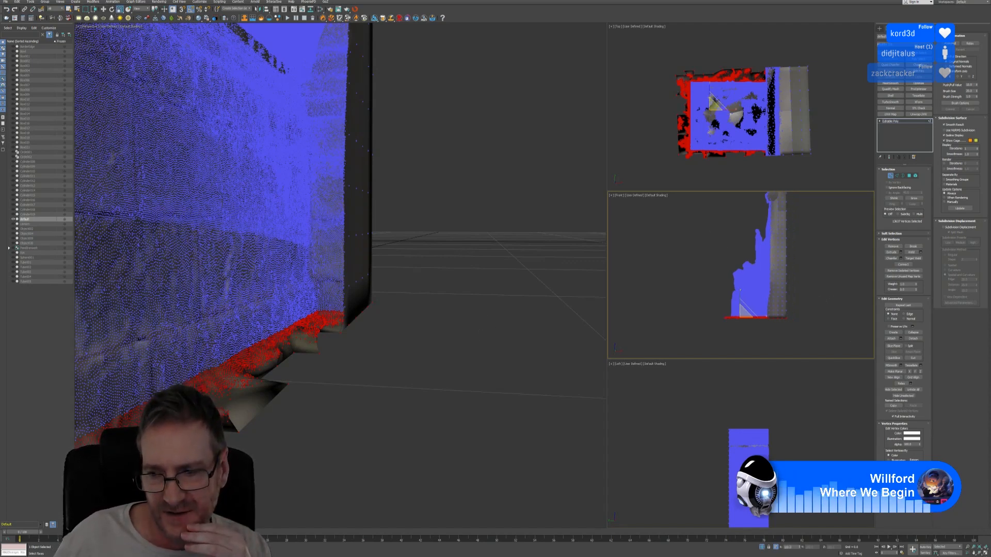
key(alt+w)
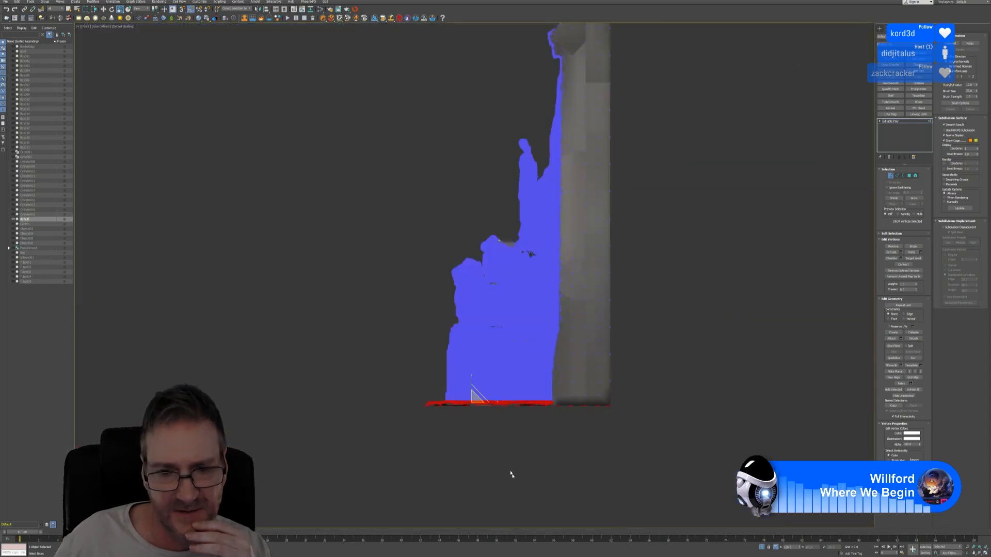
scroll(482, 408, up, 6)
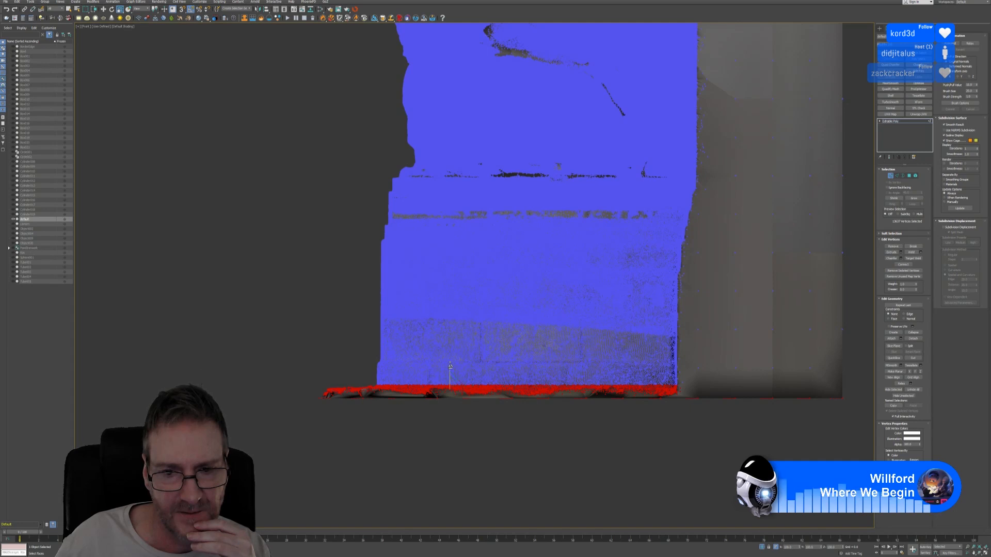
drag(450, 367, 533, 209)
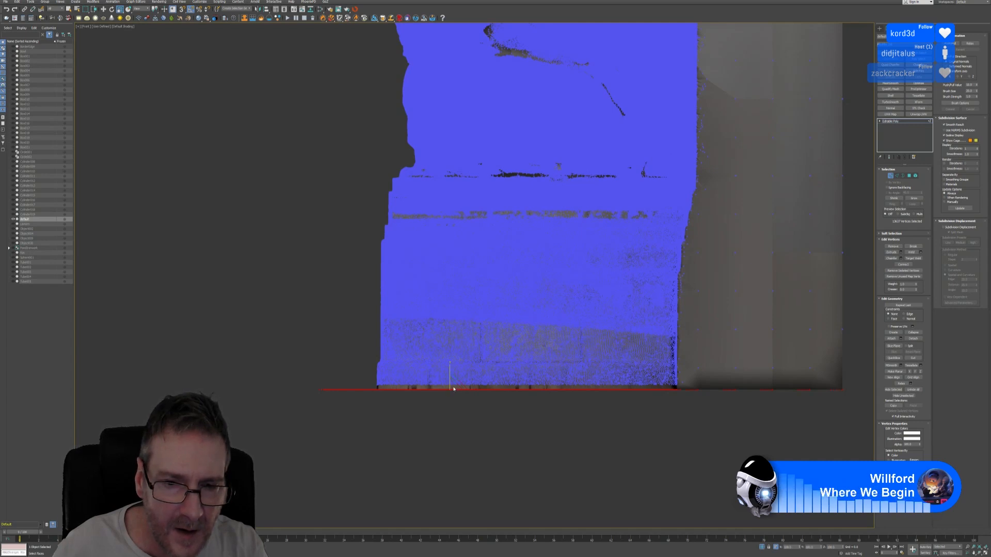
scroll(505, 401, up, 3)
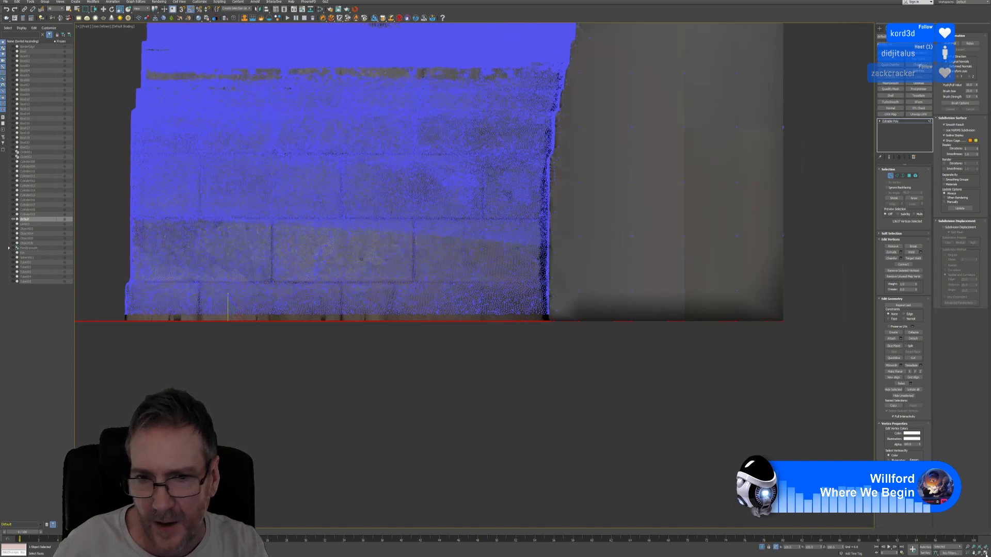
middle_drag(332, 380, 546, 396)
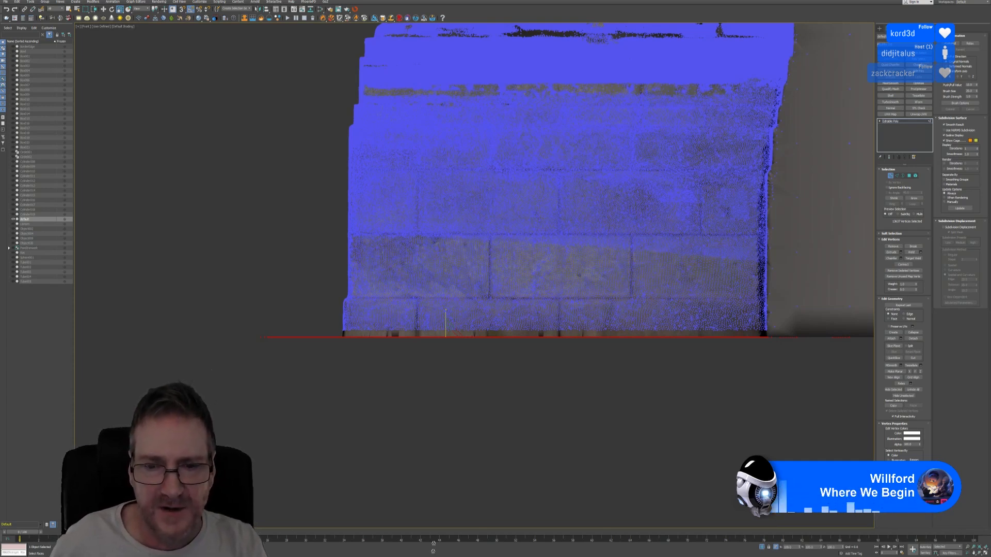
Convert the flattened bottom vertex selection to a polygon selection and check it around the monument's base in the Perspective viewport.
key(alt+w)
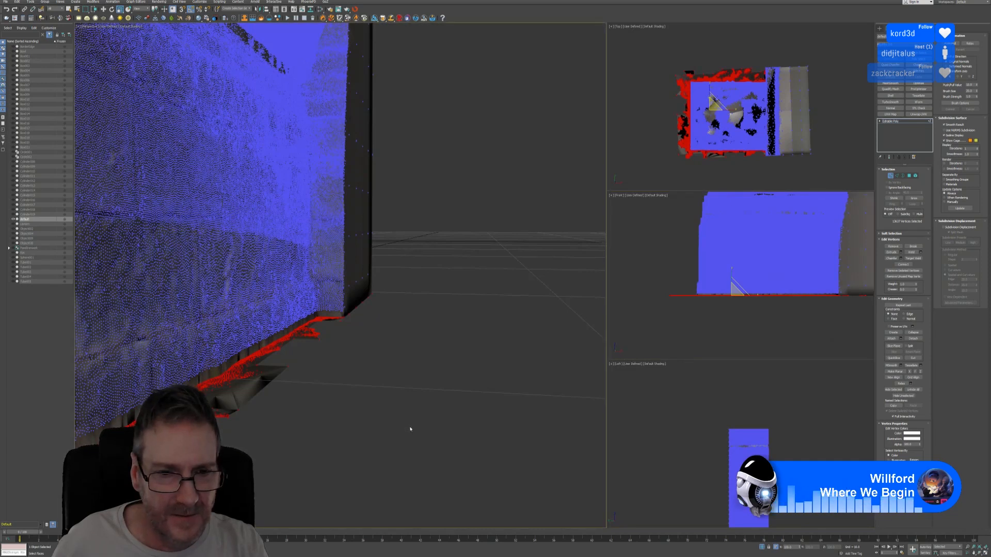
key(z)
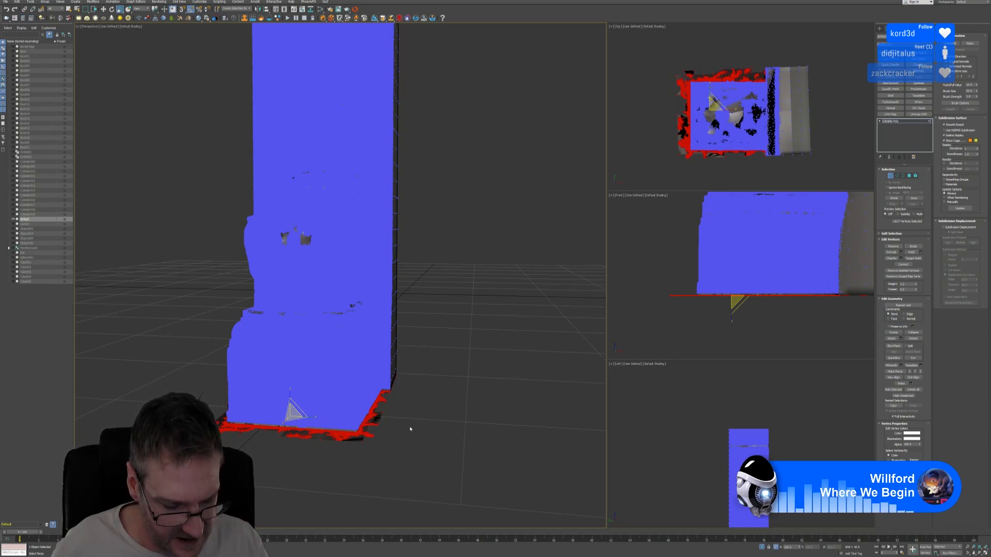
click(910, 176)
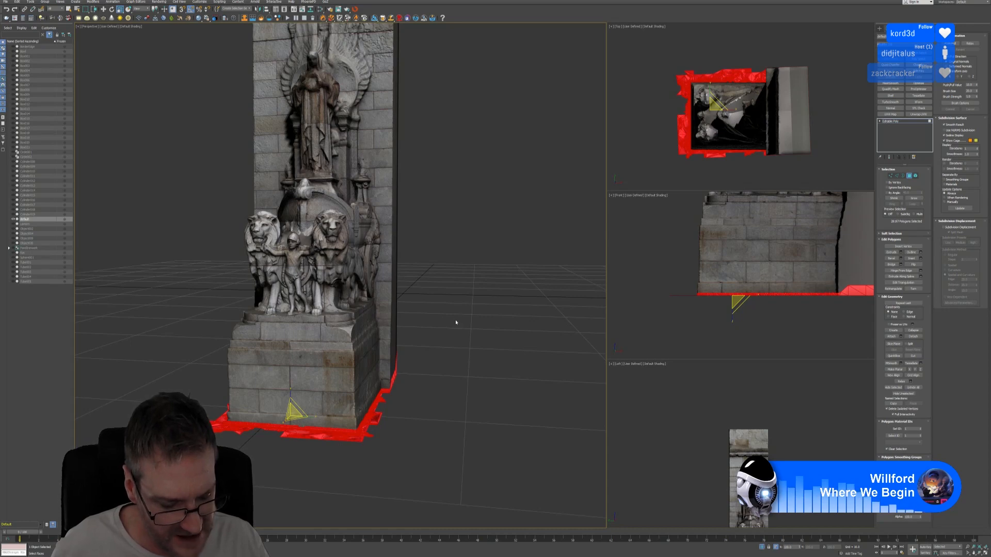
alt+middle_drag(454, 336, 394, 317)
alt+middle_drag(405, 317, 406, 317)
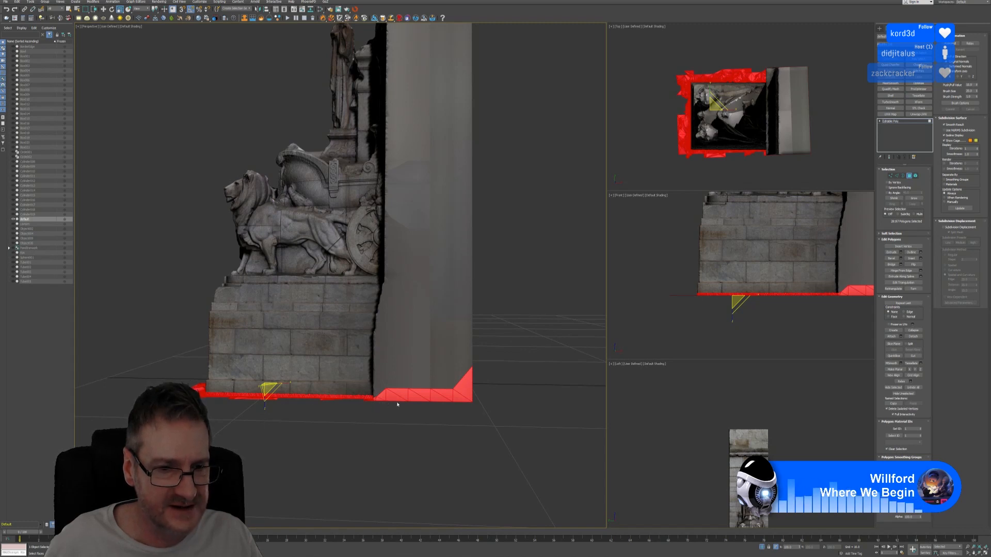
Deselect the upright polygons above the base's bottom edge in the maximized Front viewport, keeping only the flattened ones selected.
middle_drag(854, 346, 837, 343)
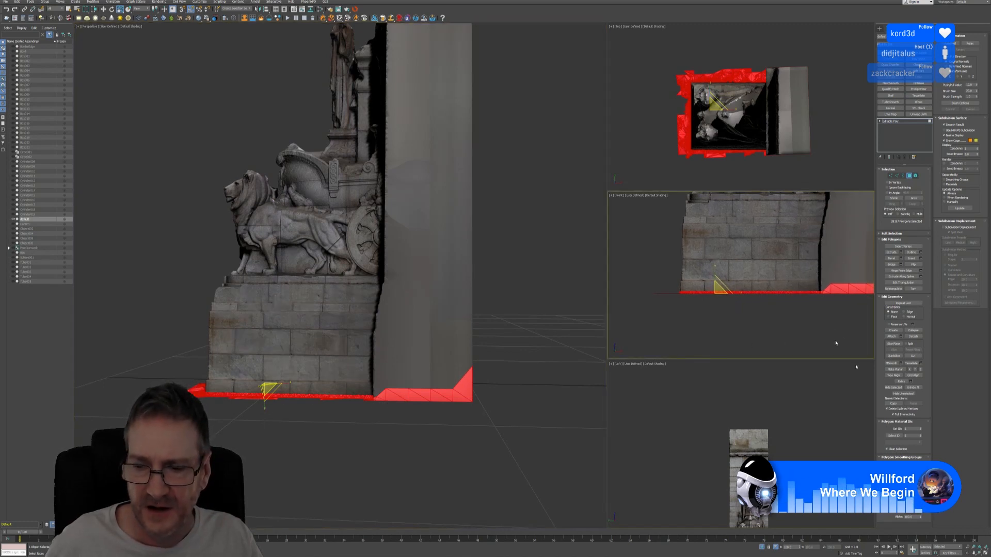
key(alt+w)
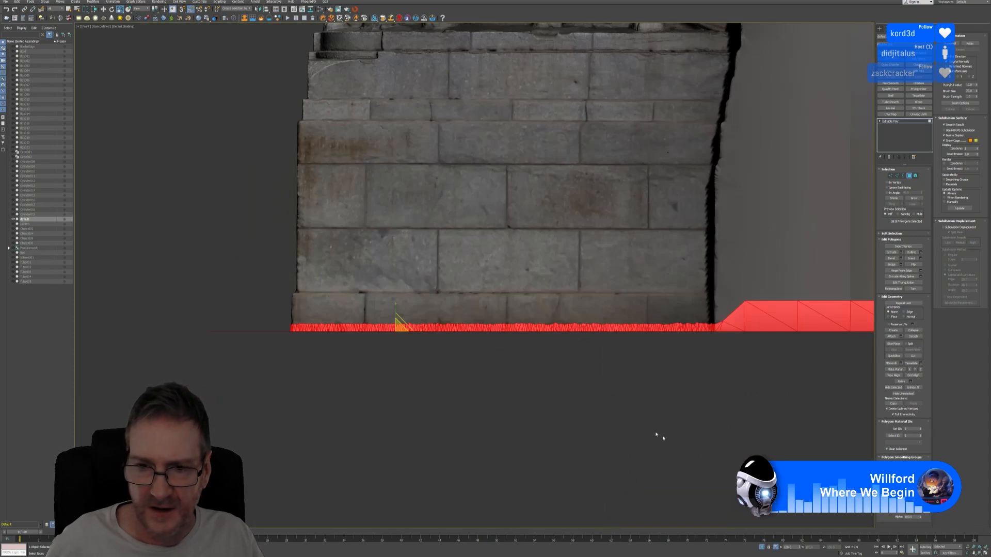
middle_drag(656, 435, 443, 420)
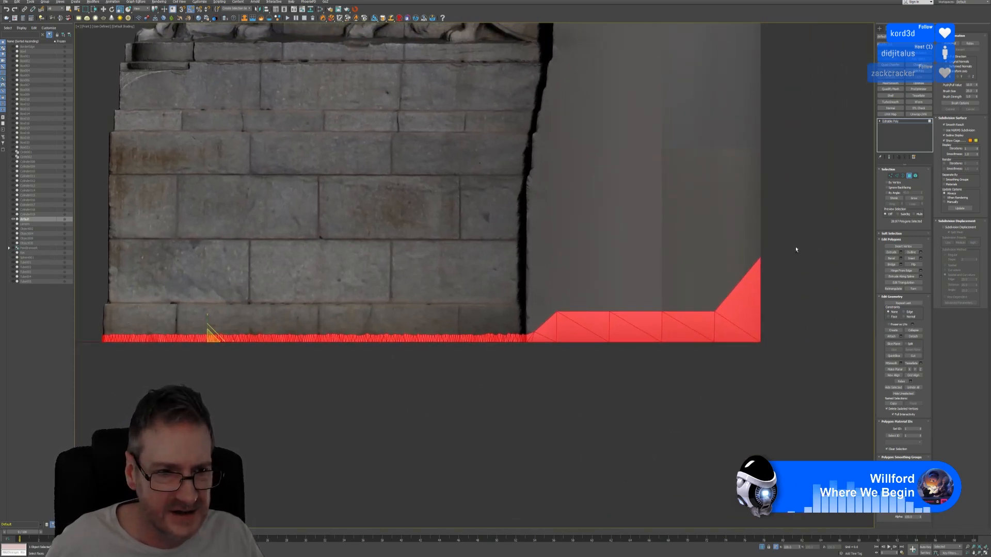
drag(816, 253, 303, 286)
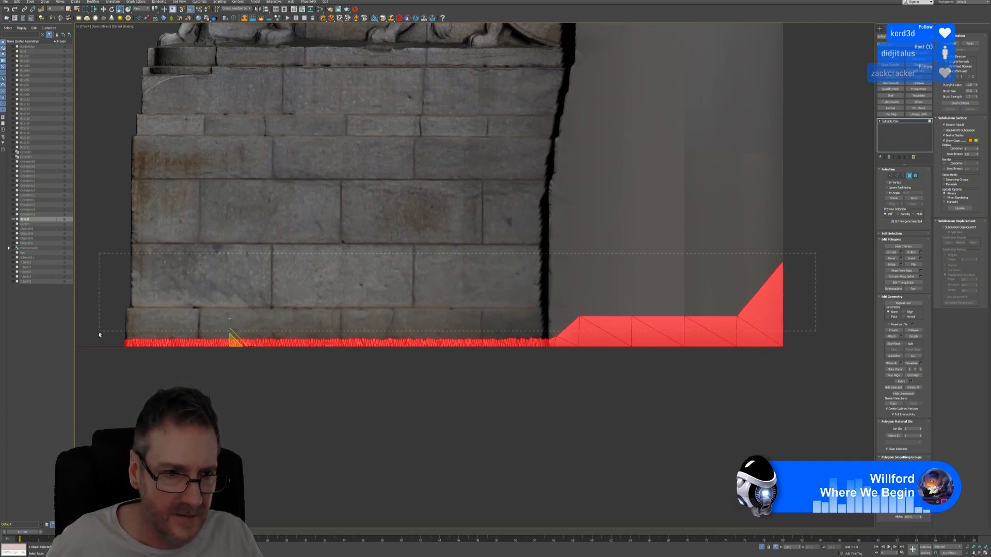
drag(99, 335, 92, 347)
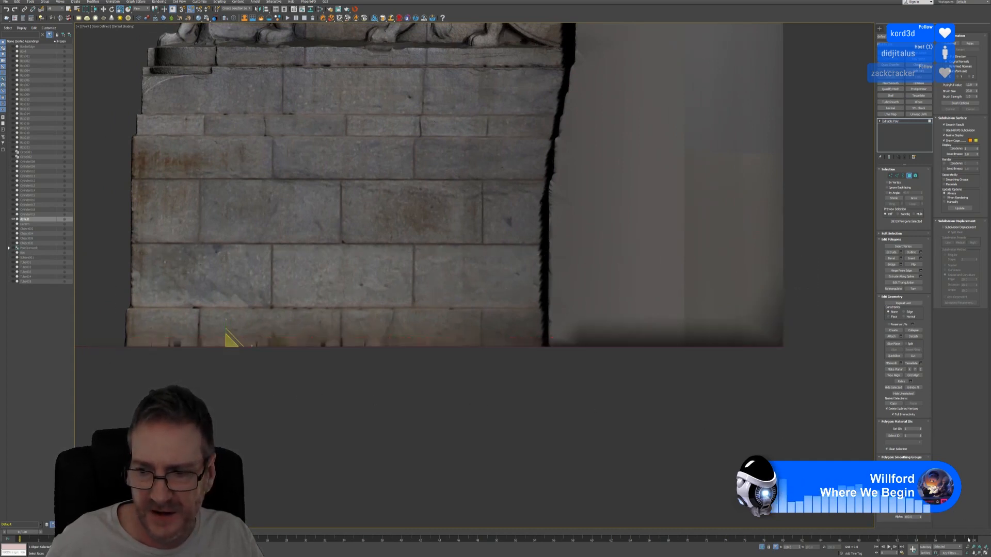
Restore the four-viewport layout and delete the selected flat fringe polygons around the monument's base.
key(alt+w)
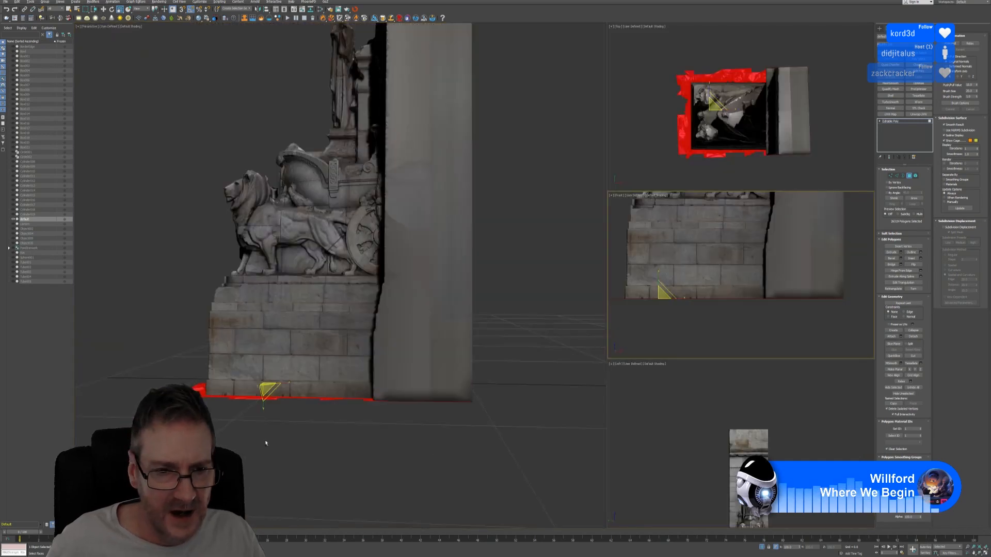
alt+middle_drag(266, 437, 288, 439)
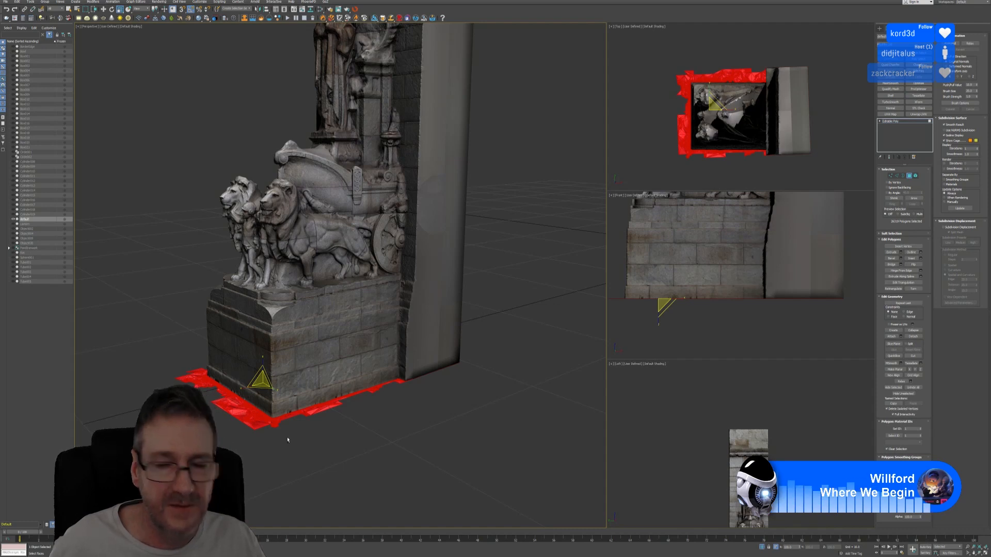
click(287, 438)
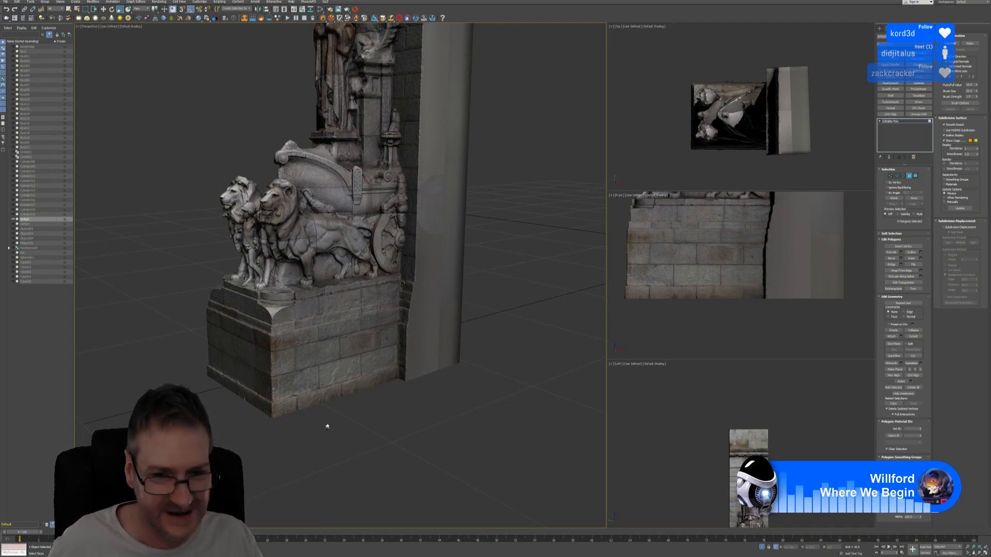
Examine the cleaned base, lions, statues and upper wall of the monument from the side and front in the Perspective viewport.
alt+middle_drag(325, 420, 347, 400)
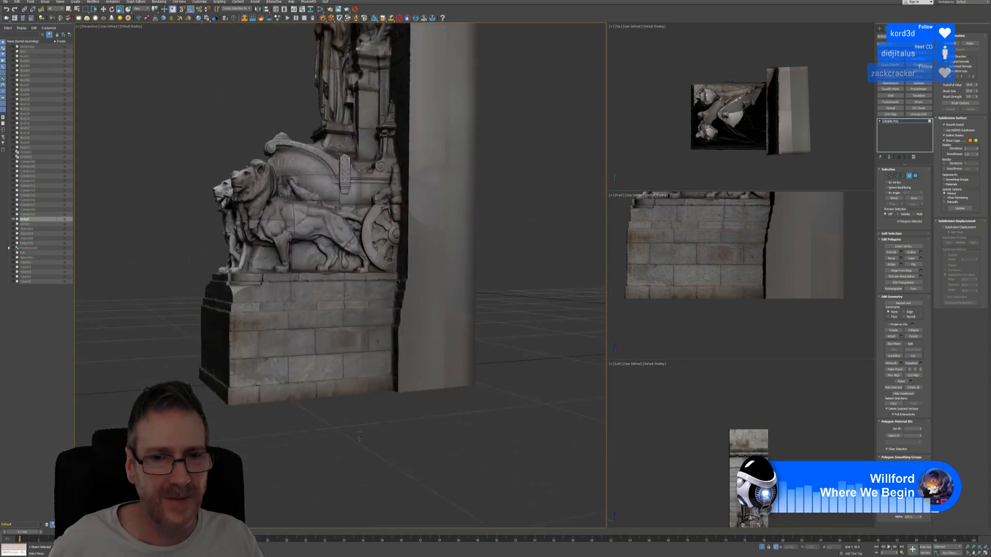
alt+middle_drag(360, 437, 362, 370)
alt+middle_drag(426, 269, 454, 307)
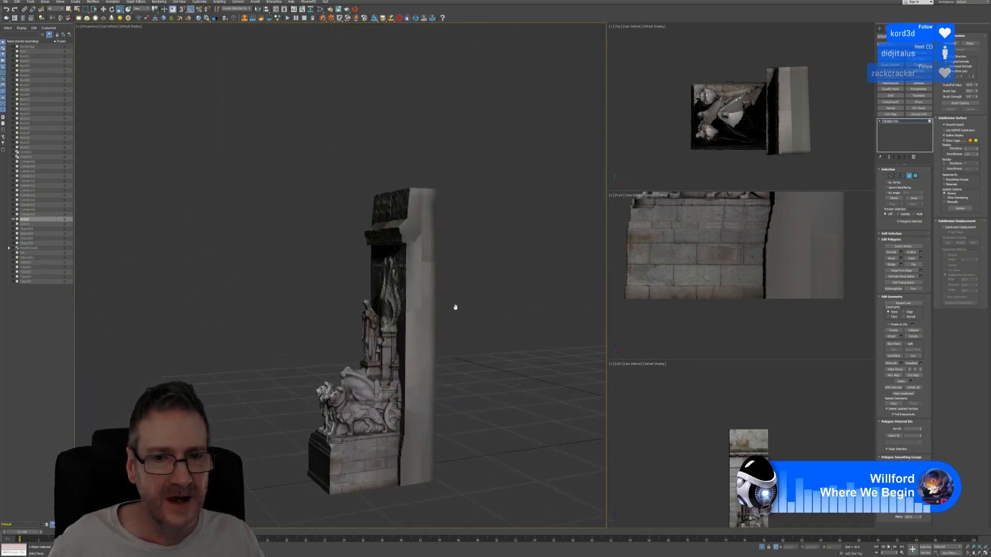
mouse_move(441, 262)
alt+middle_down()
mouse_move(478, 270)
mouse_move(455, 265)
alt+middle_up()
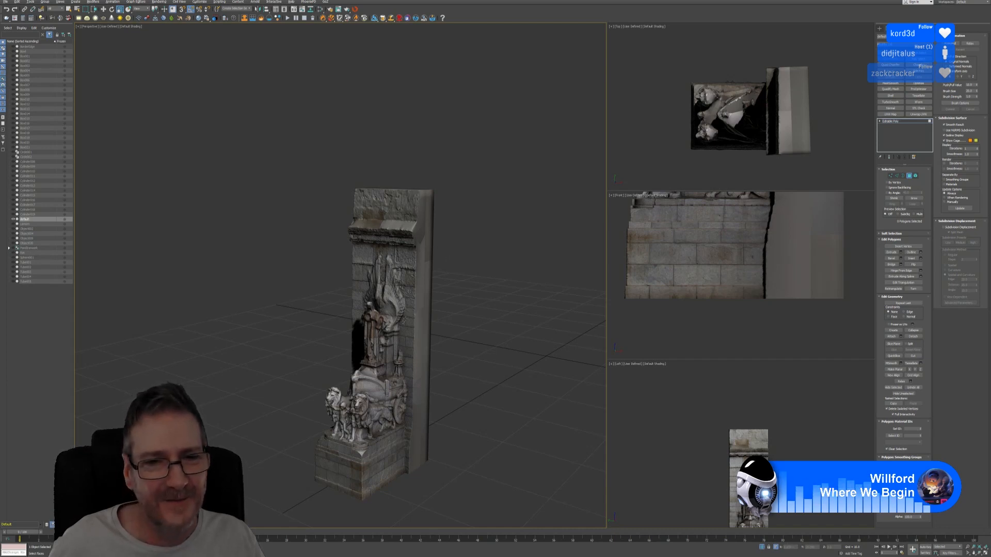
alt+middle_drag(447, 273, 470, 251)
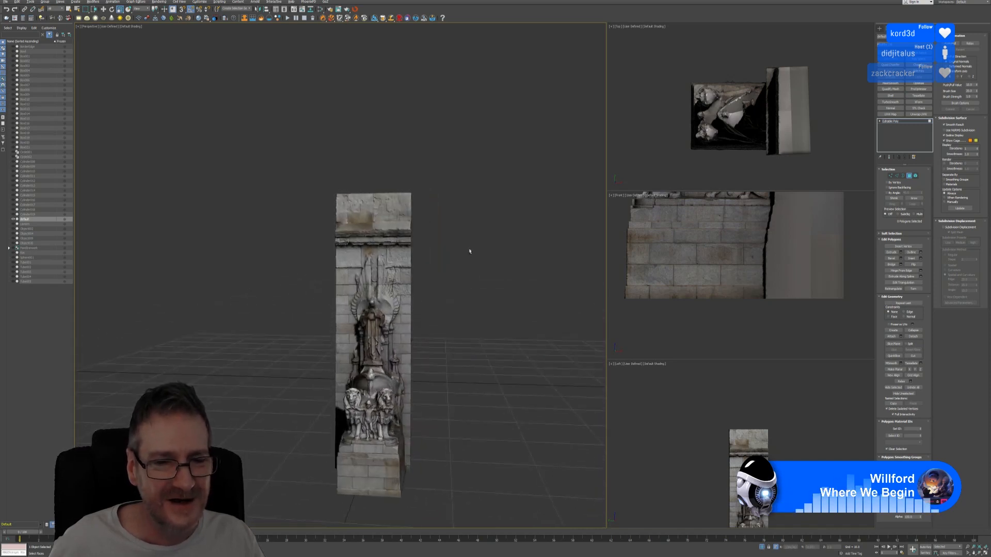
scroll(470, 251, up, 5)
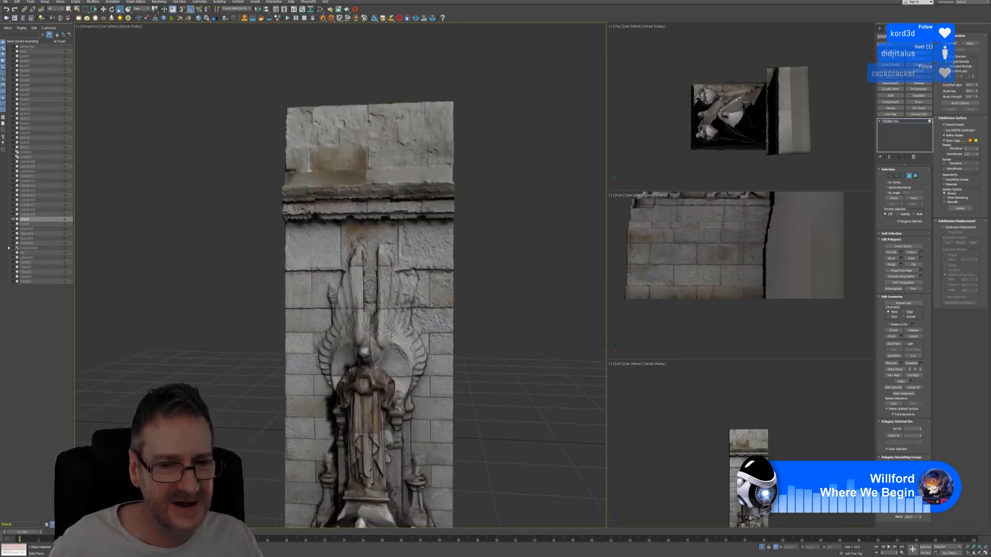
middle_drag(469, 252, 488, 65)
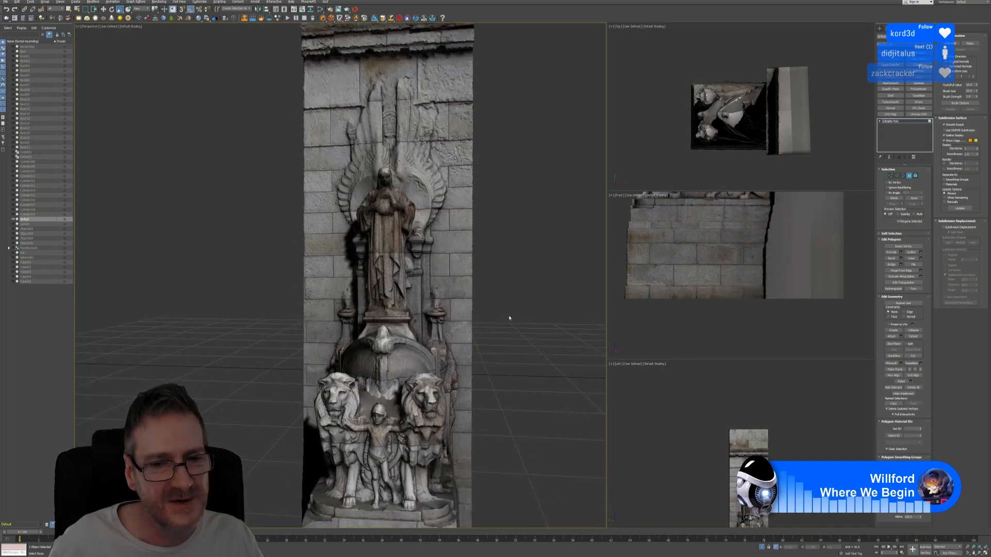
alt+middle_drag(504, 290, 480, 295)
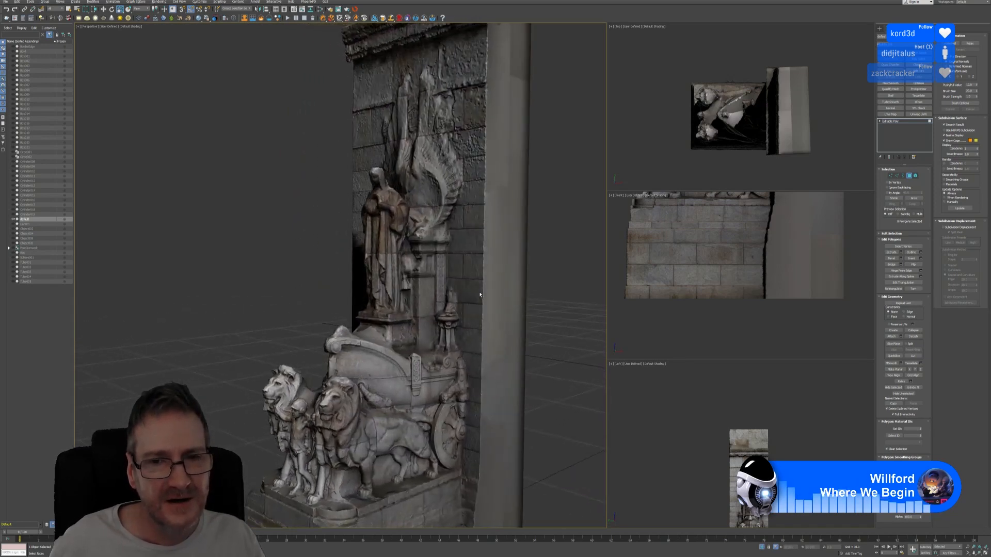
scroll(473, 292, down, 3)
middle_drag(529, 189, 436, 221)
scroll(489, 253, down, 4)
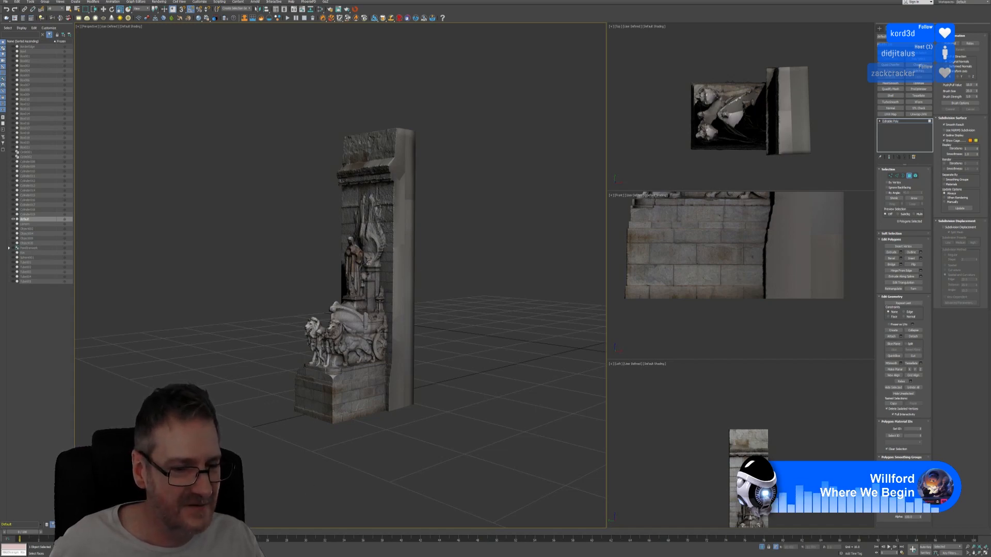
Switch to File Explorer, view a reference photo of the real monument from the Botanical Gardens Statue folder, and return to 3ds Max.
key(alt+Tab)
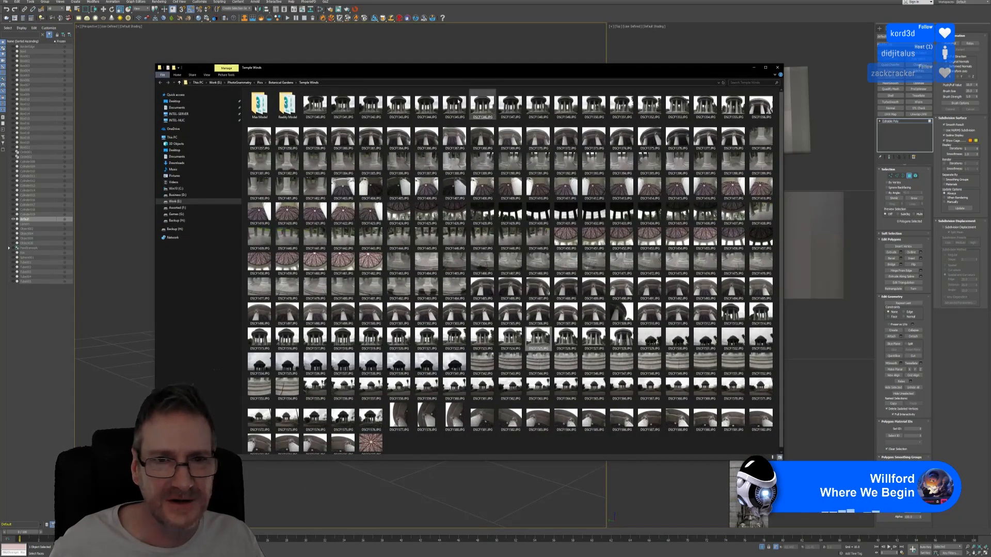
click(281, 82)
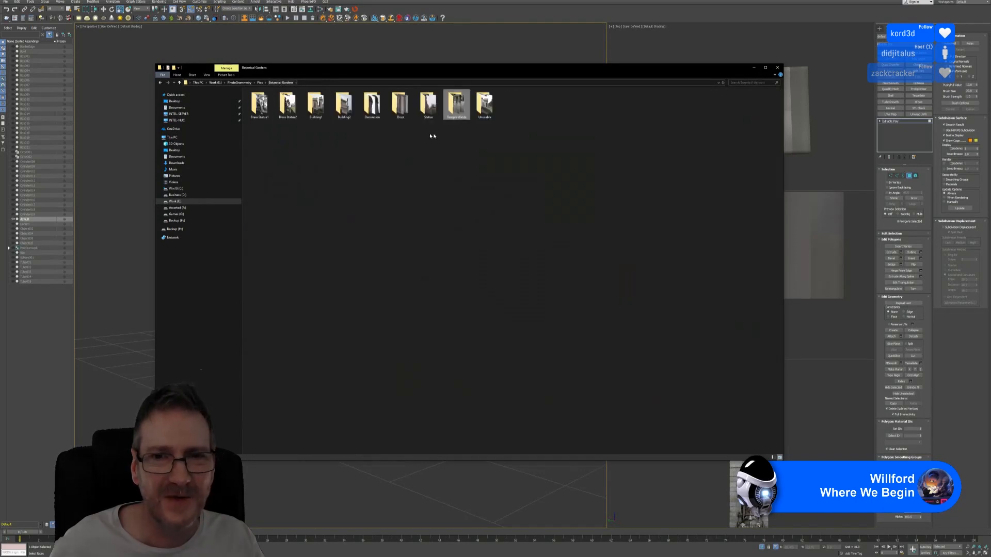
click(365, 107)
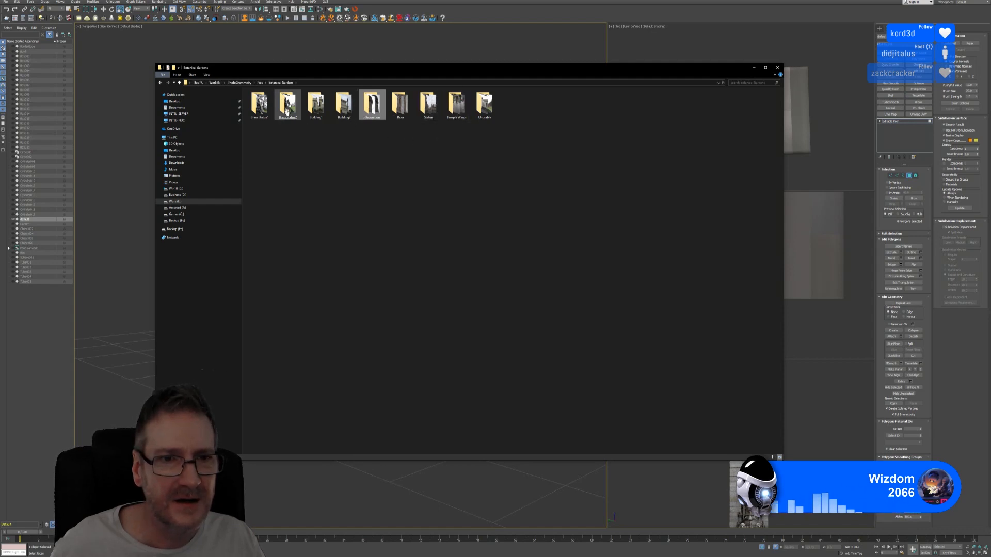
click(317, 107)
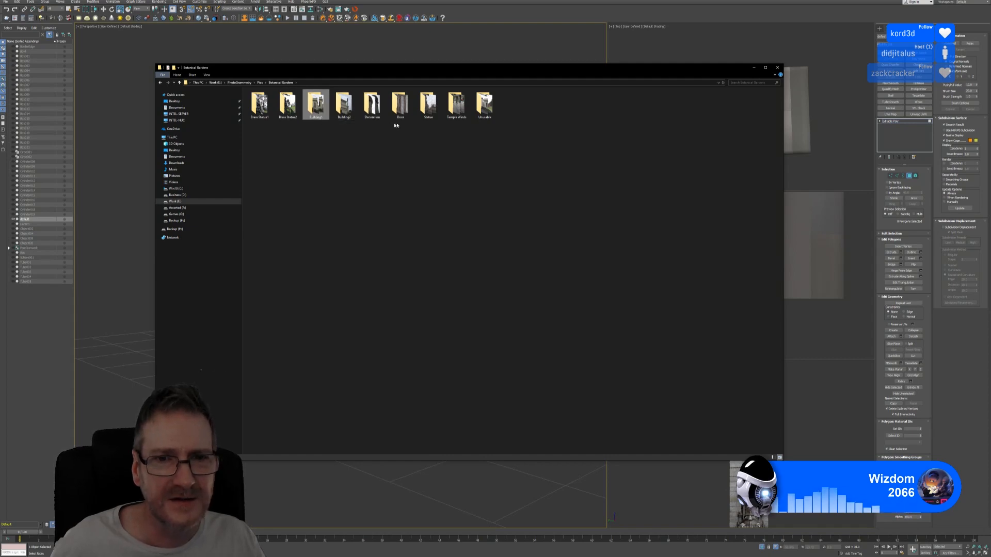
double_click(428, 106)
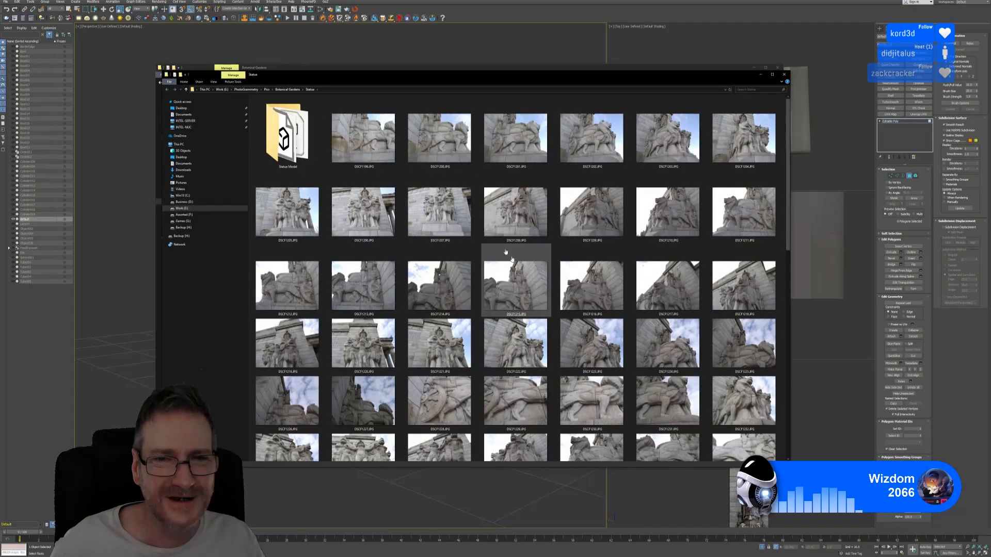
scroll(680, 249, down, 10)
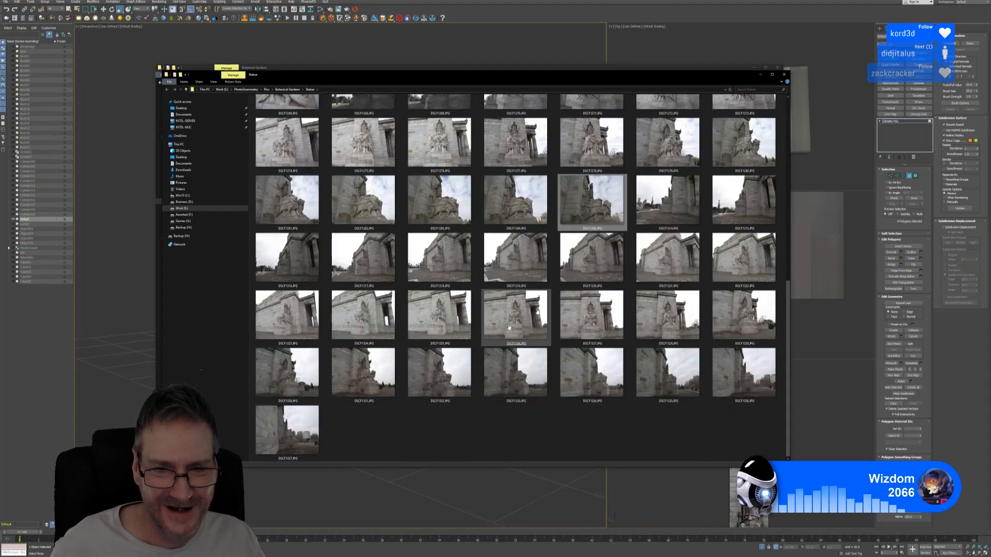
double_click(312, 326)
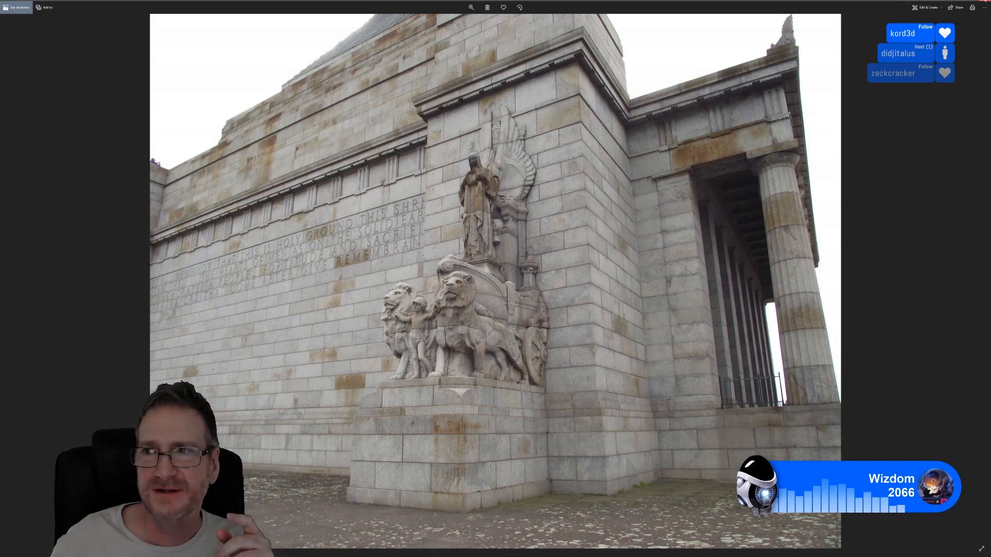
click(985, 1)
click(762, 71)
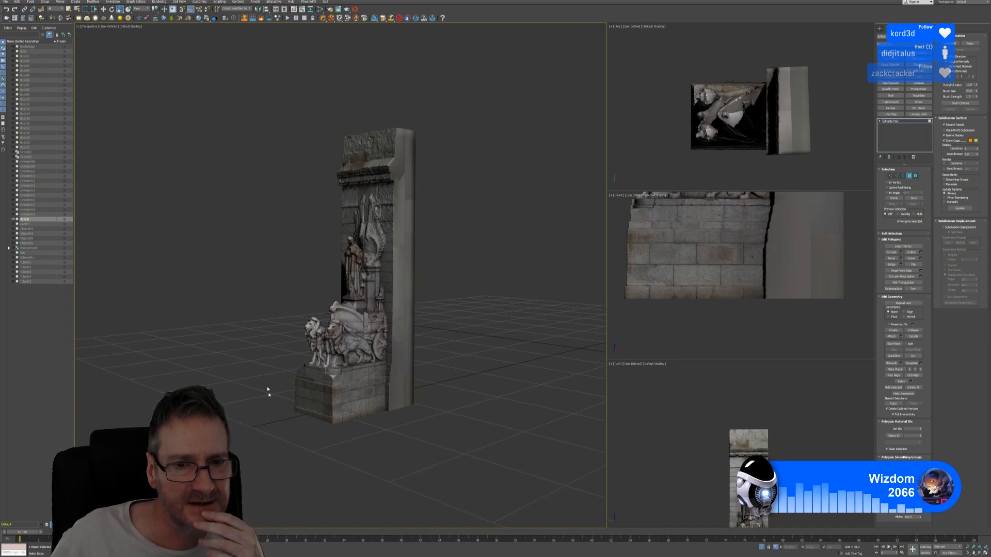
Examine the monument's lion chariot, stone base and upper cornice up close in the Perspective viewport.
scroll(349, 292, up, 5)
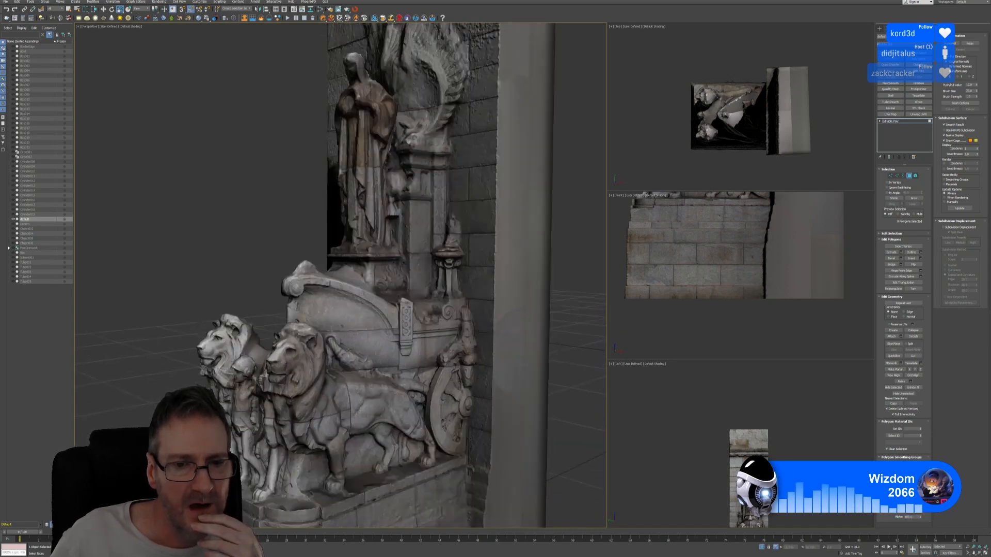
middle_drag(389, 240, 387, 77)
scroll(369, 198, up, 3)
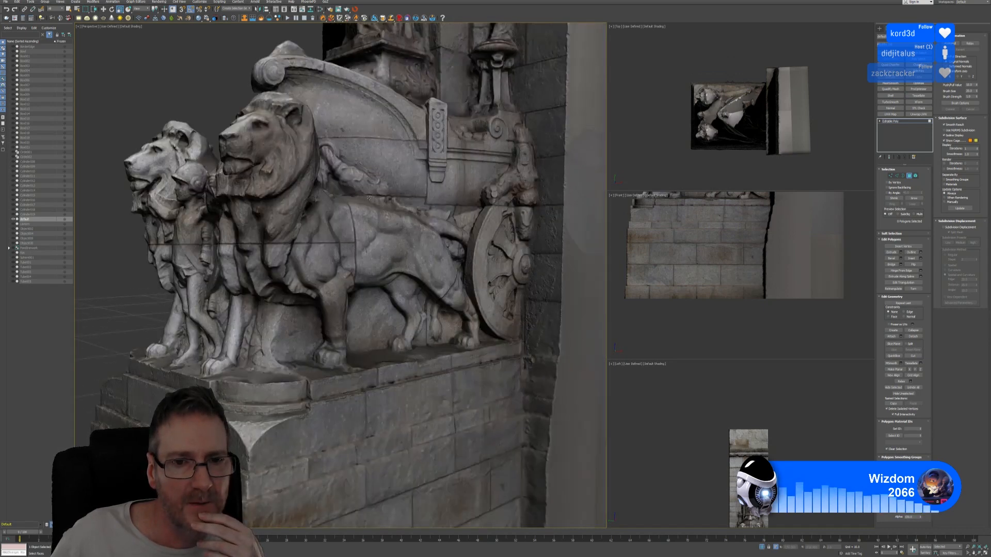
middle_drag(396, 201, 280, 394)
scroll(251, 258, down, 4)
scroll(251, 258, down, 3)
scroll(291, 161, up, 5)
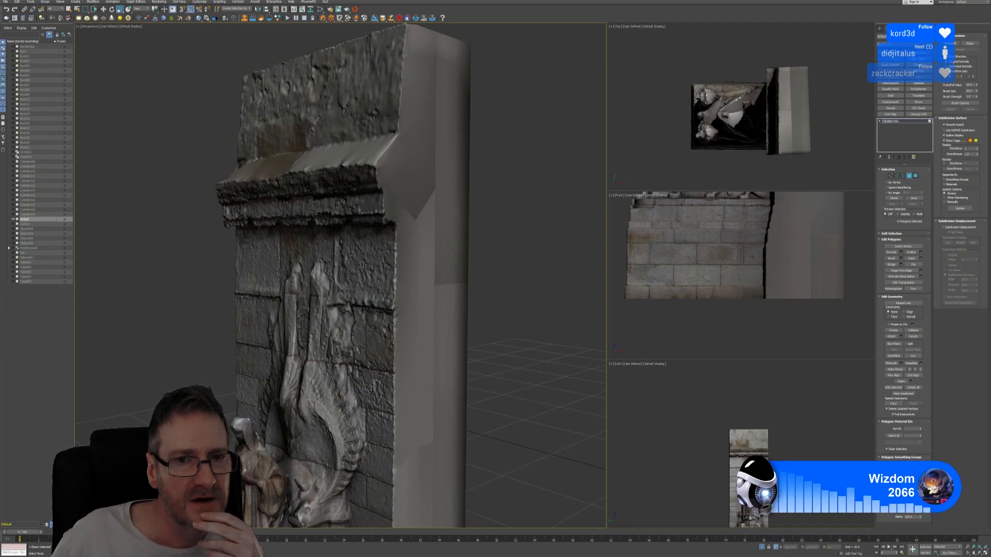
scroll(207, 272, down, 5)
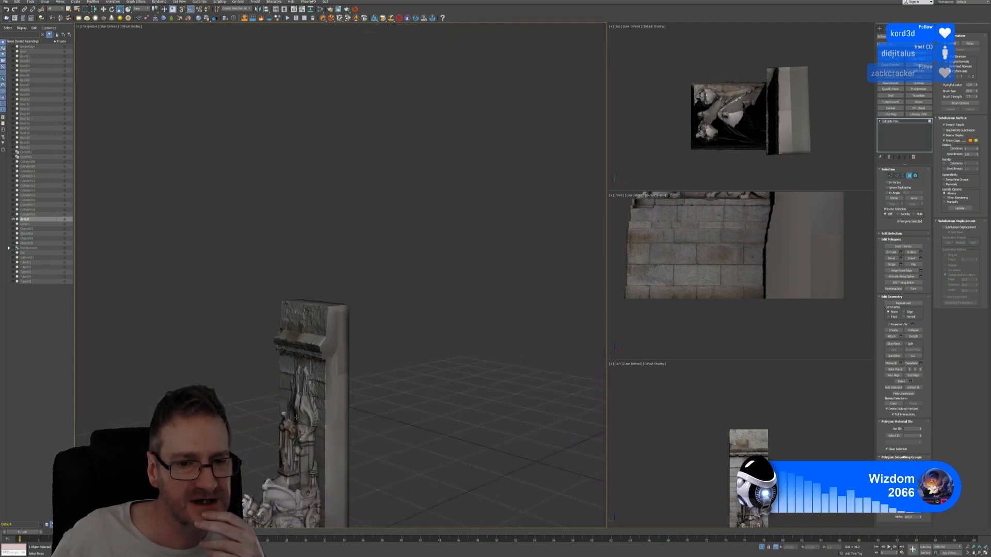
scroll(310, 348, up, 6)
middle_drag(311, 349, 347, 255)
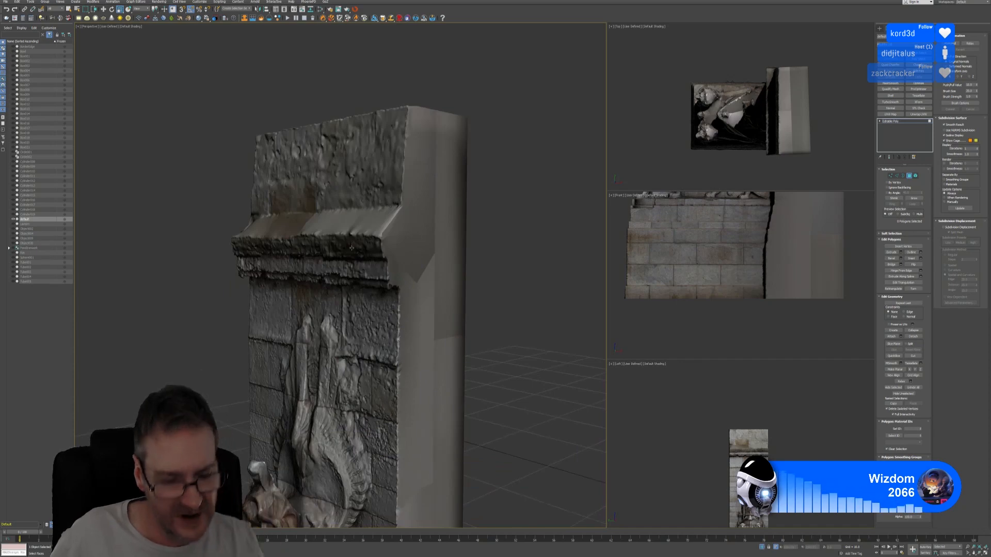
alt+middle_drag(473, 243, 428, 212)
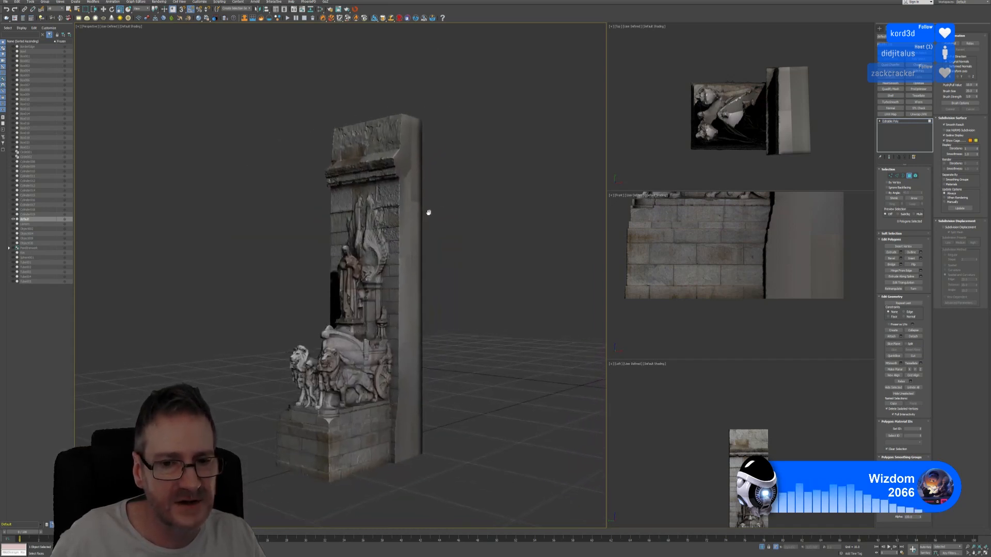
Save the scene with the cleaned monument.
click(5, 3)
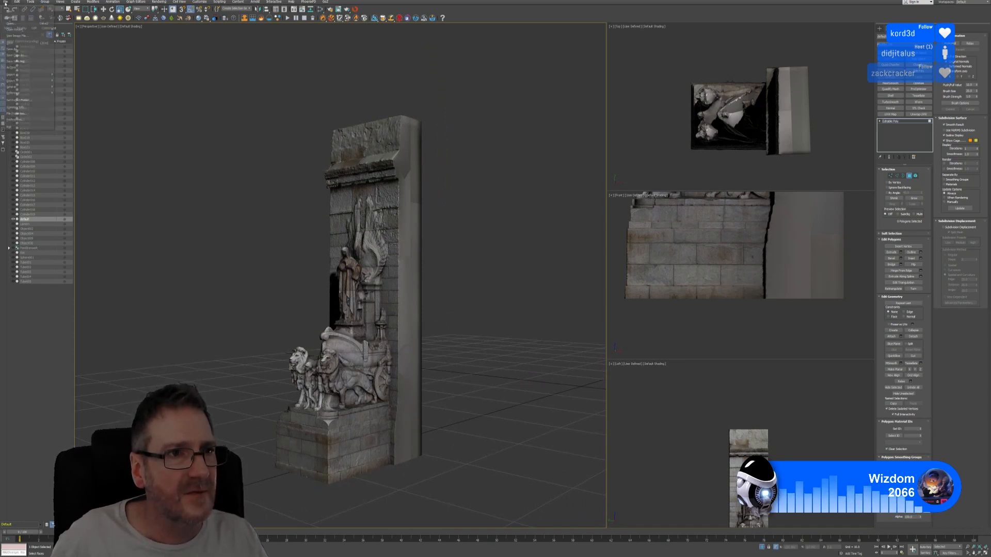
click(18, 44)
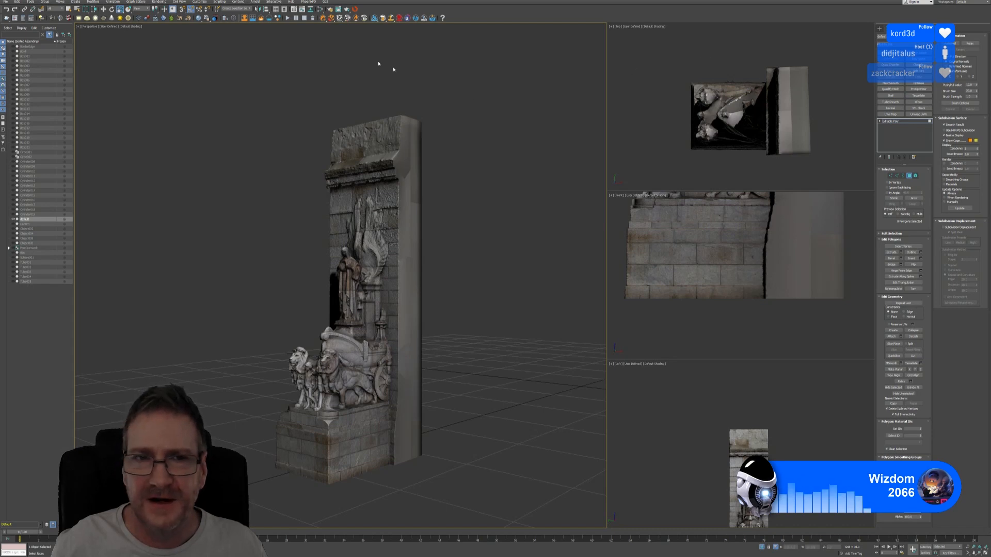
Open the Slate Material Editor, pick the monument's material from the model, and review its bitmap and the neighbouring Standard material nodes.
click(325, 9)
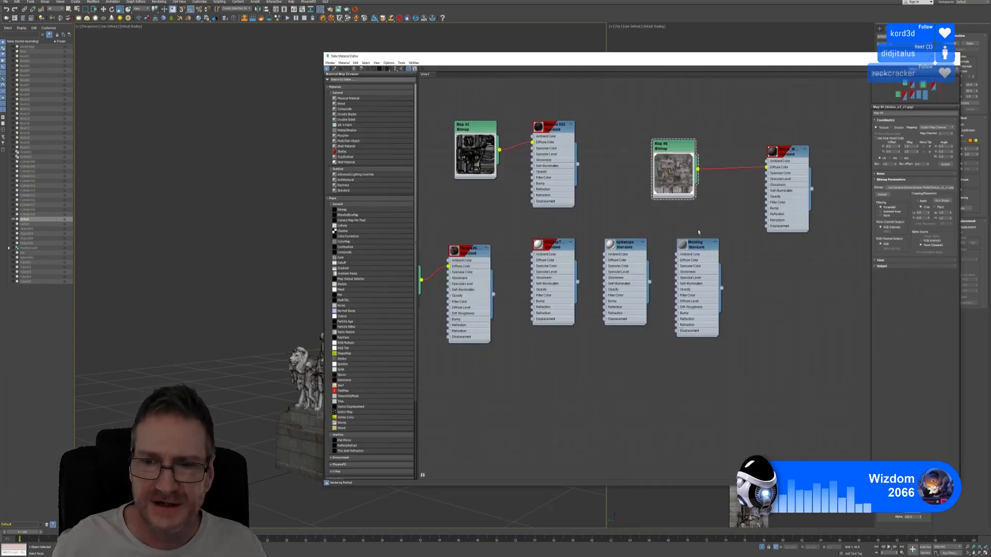
middle_drag(604, 177, 655, 168)
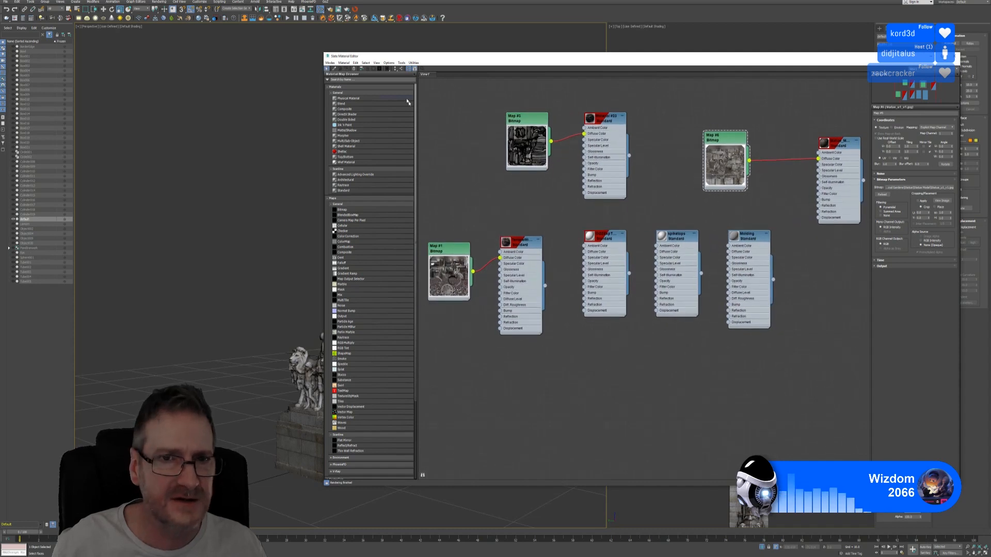
click(333, 70)
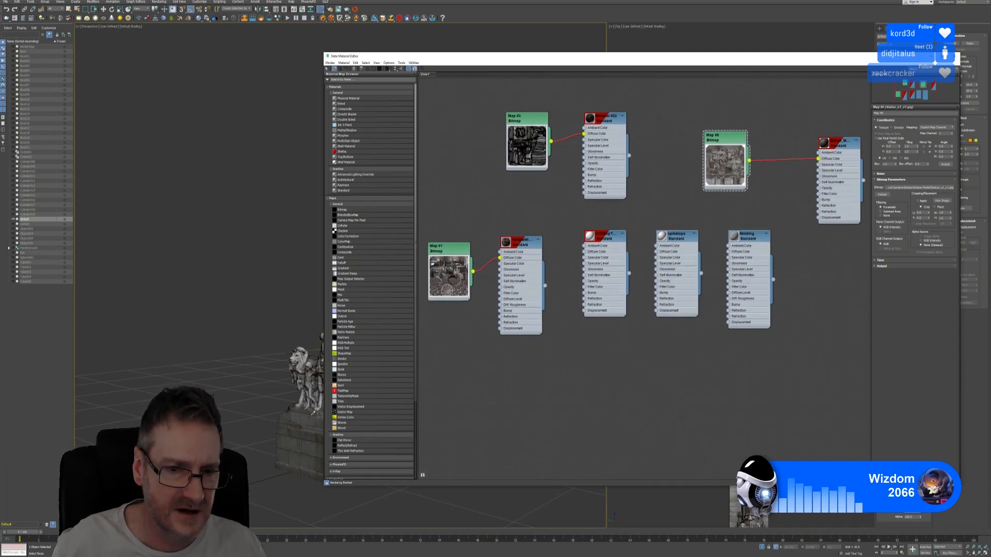
click(311, 417)
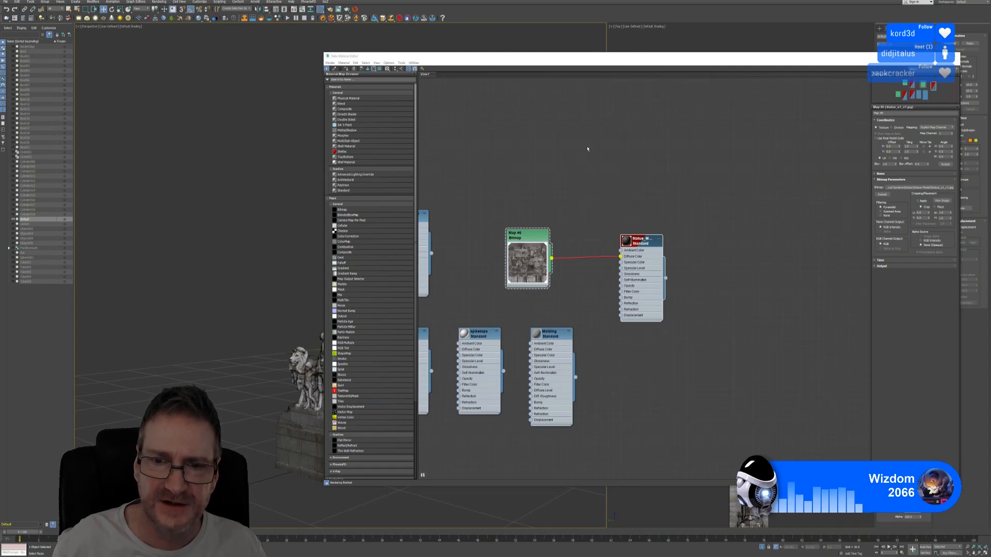
middle_drag(587, 148, 874, 72)
middle_drag(628, 211, 551, 177)
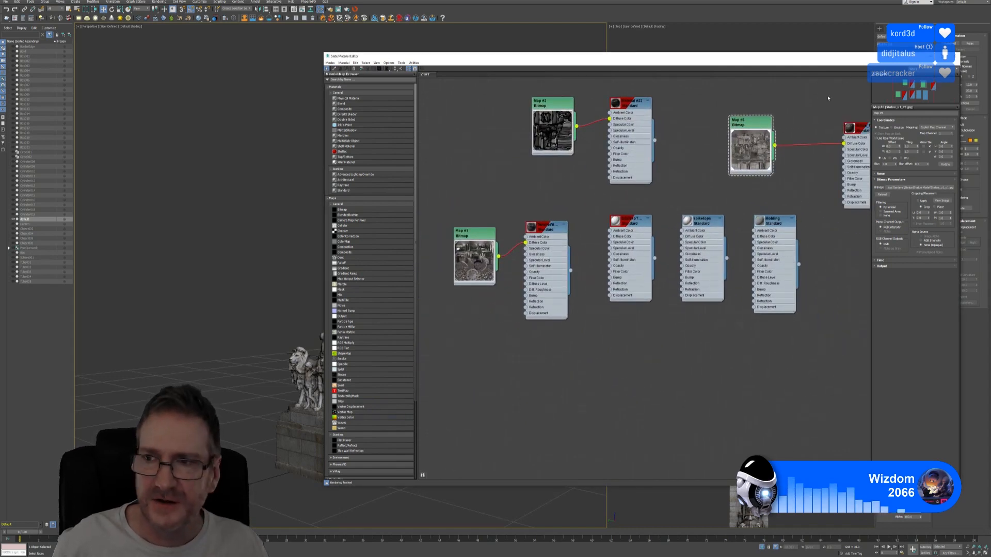
drag(860, 54, 769, 51)
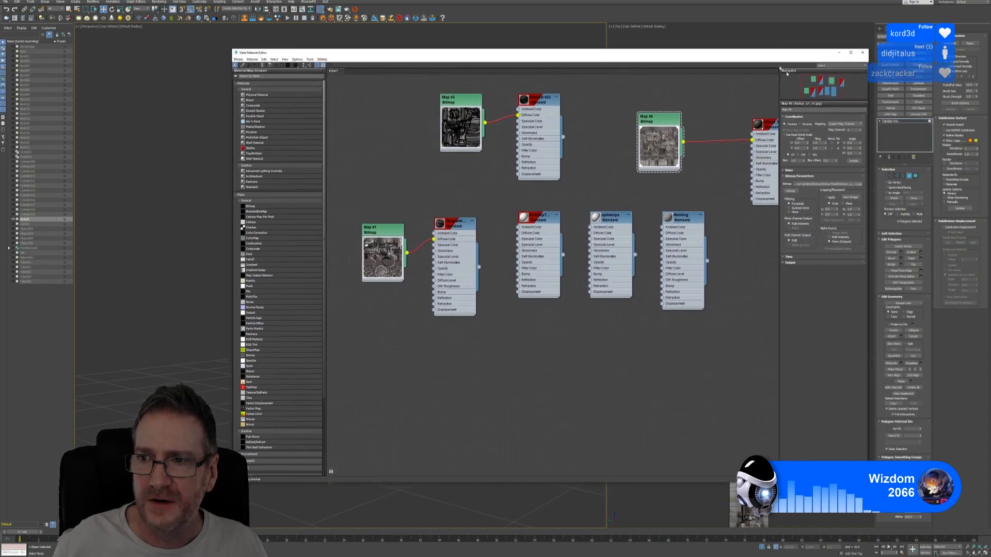
Leave sub-object editing, assign the plain white GoZ export Standard material to the whole monument, and close the material editor.
click(911, 176)
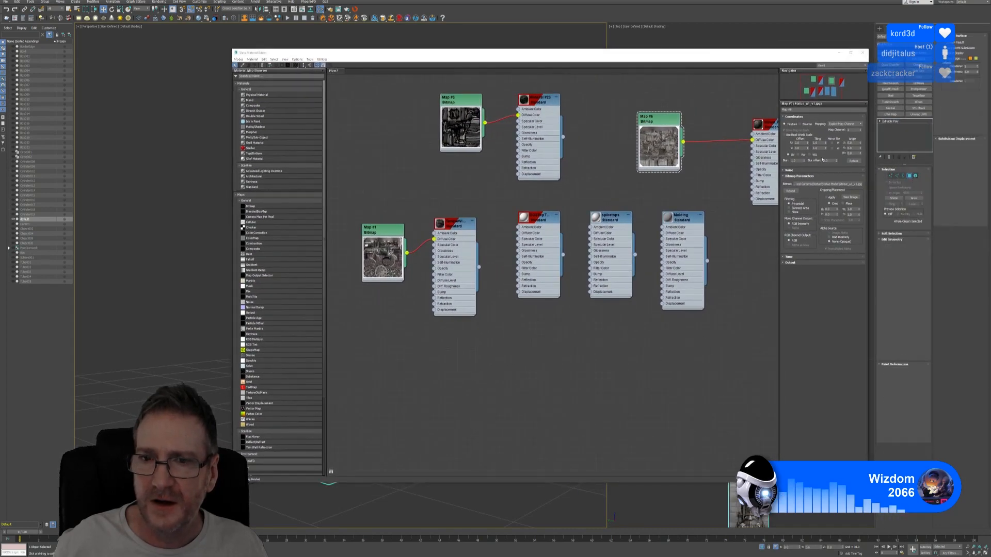
drag(435, 54, 524, 27)
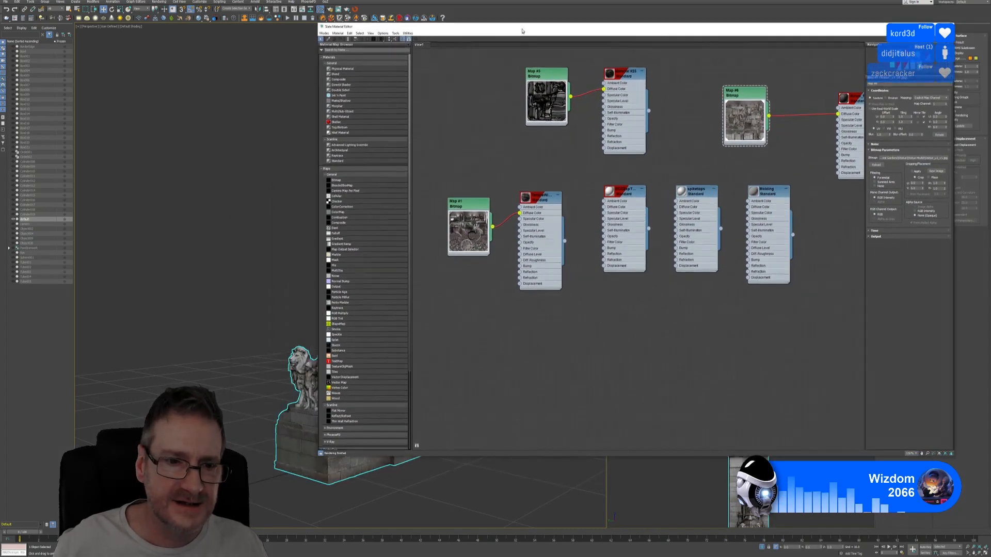
right_click(633, 194)
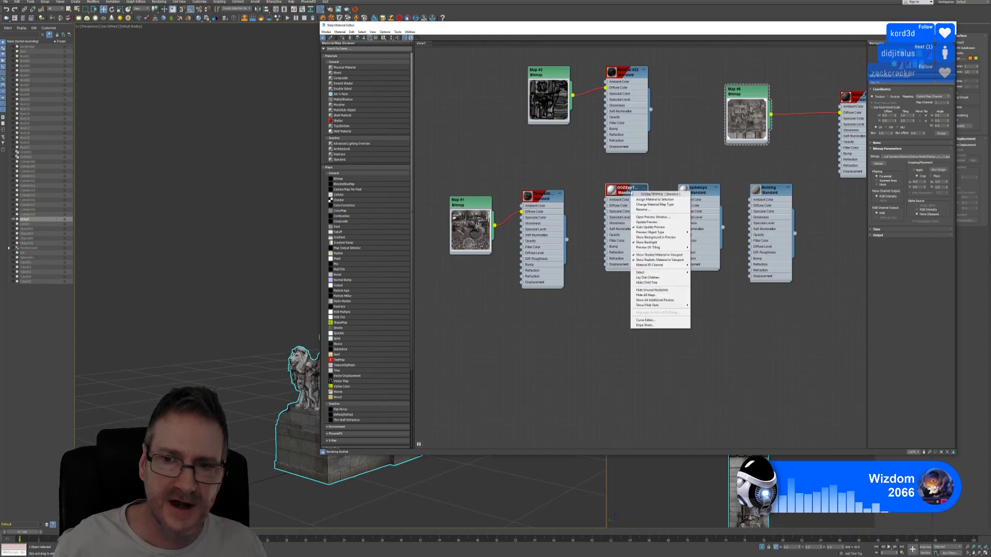
click(640, 199)
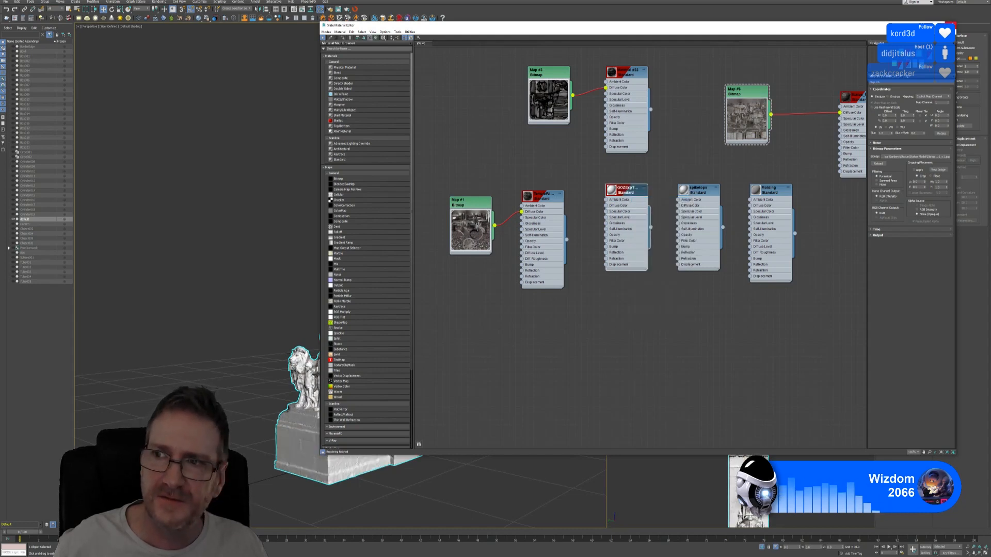
click(952, 25)
Send the selected monument to ZBrush through GoZ and switch to ZBrush.
middle_drag(414, 254, 440, 261)
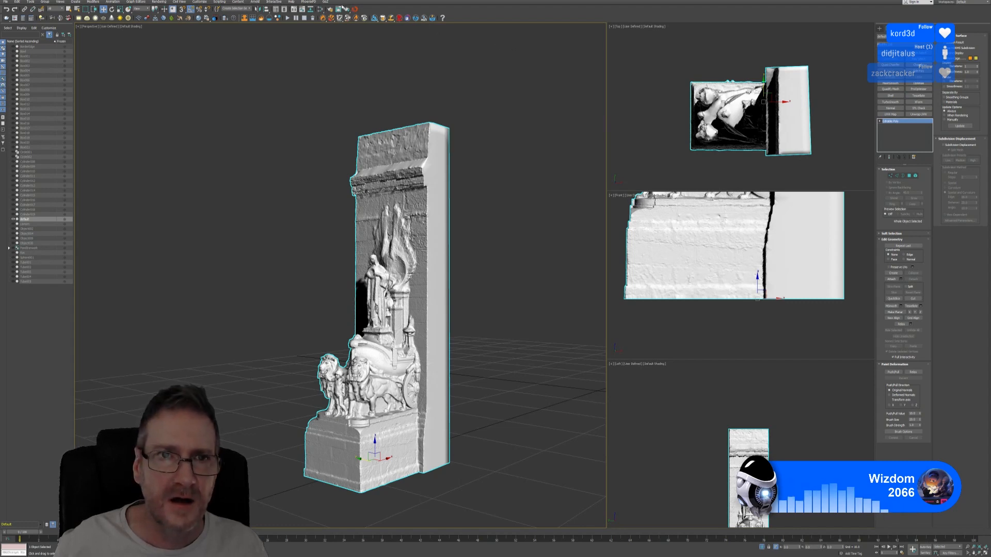
click(326, 2)
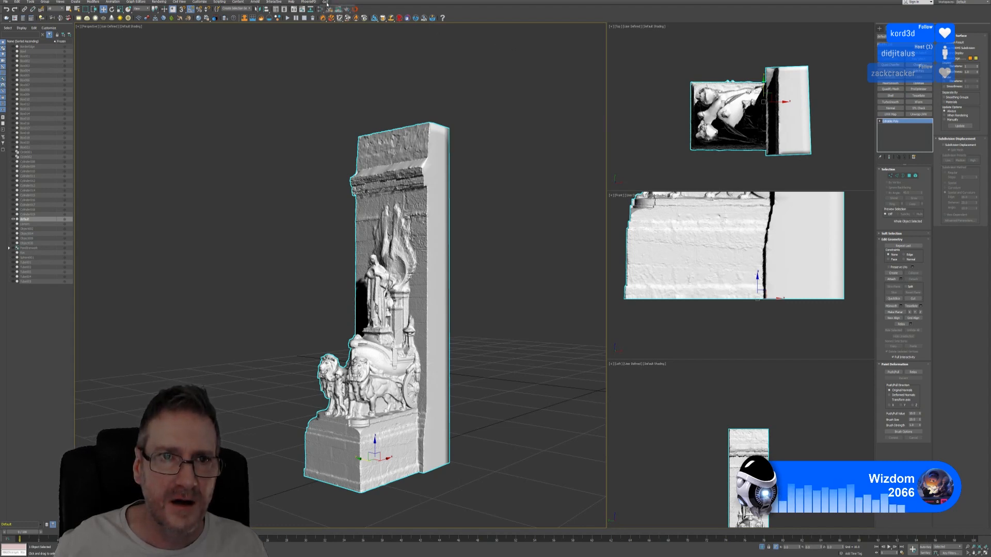
click(336, 10)
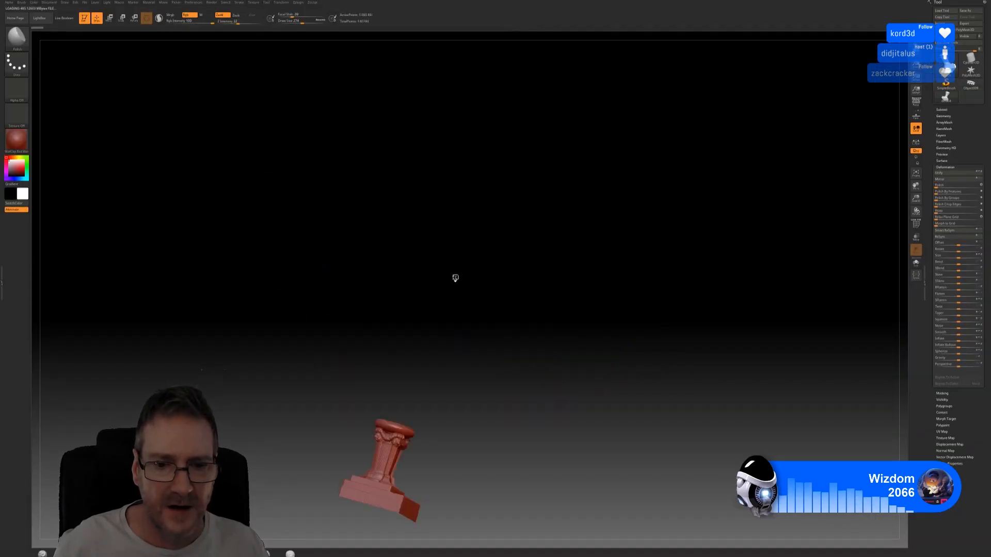
key(alt+Tab)
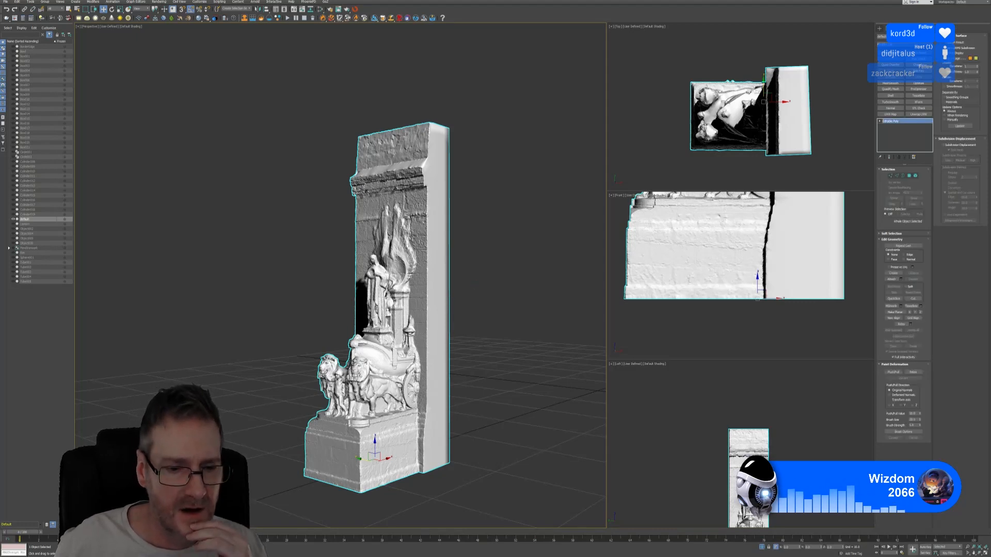
key(alt+Tab)
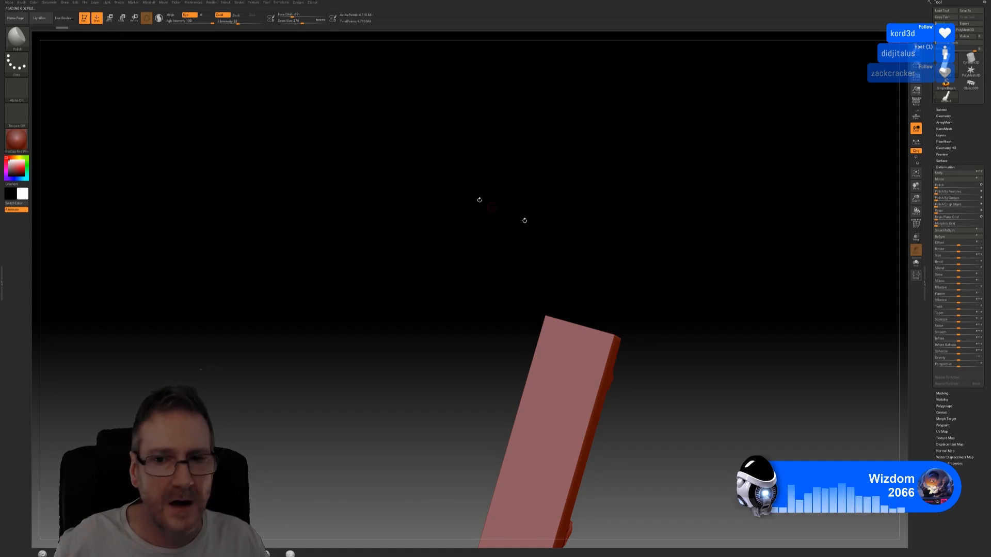
Examine the imported monument from the back and front, including the lions, chariot and stone base up close.
alt+drag(621, 246, 589, 42)
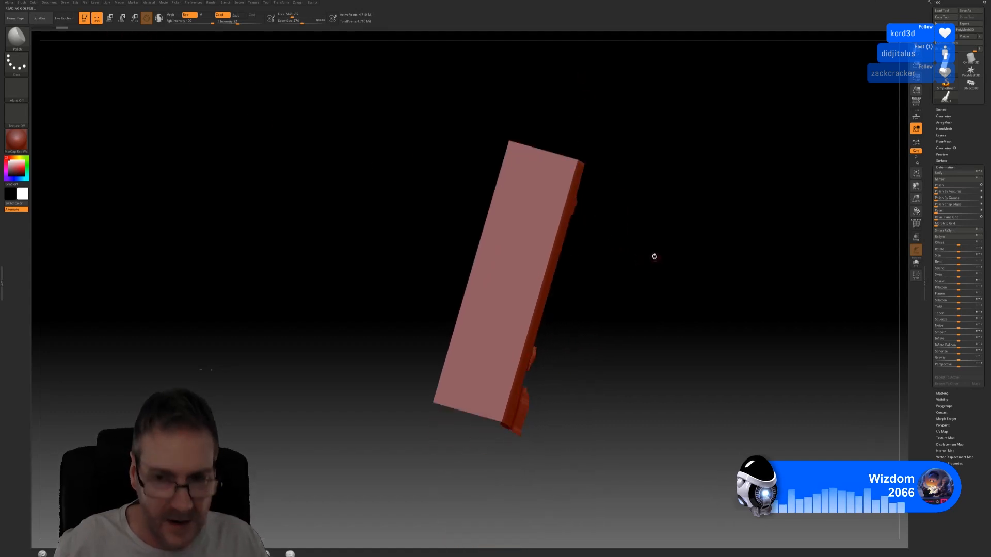
alt+drag(655, 256, 654, 319)
drag(710, 291, 658, 244)
mouse_move(664, 163)
mouse_down()
mouse_move(710, 161)
mouse_move(662, 158)
mouse_up()
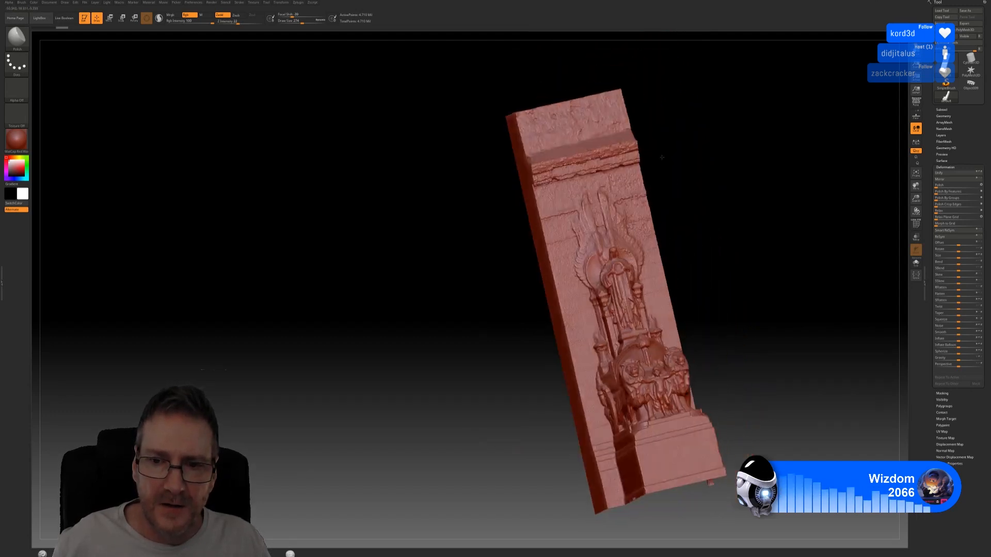
drag(677, 274, 619, 419)
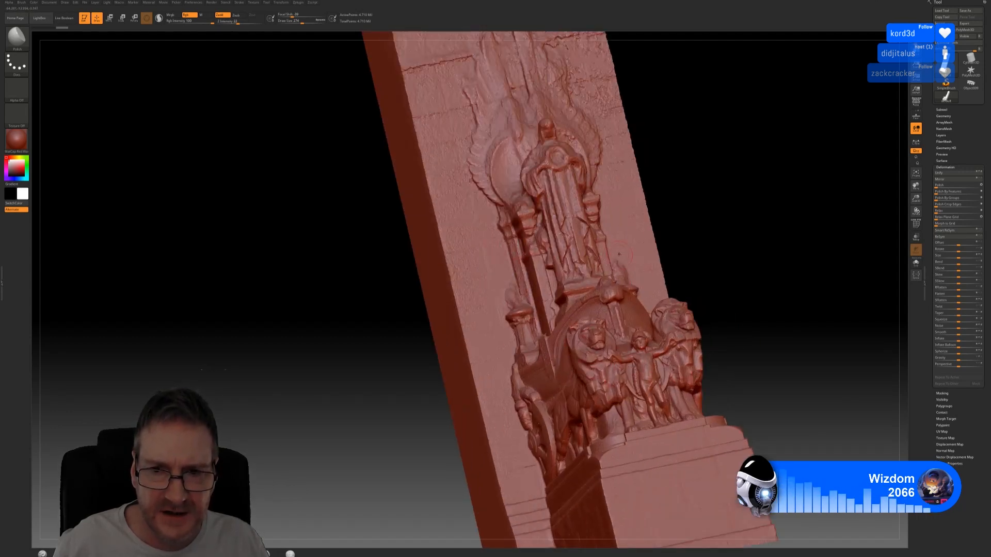
alt+right_drag(596, 315, 606, 363)
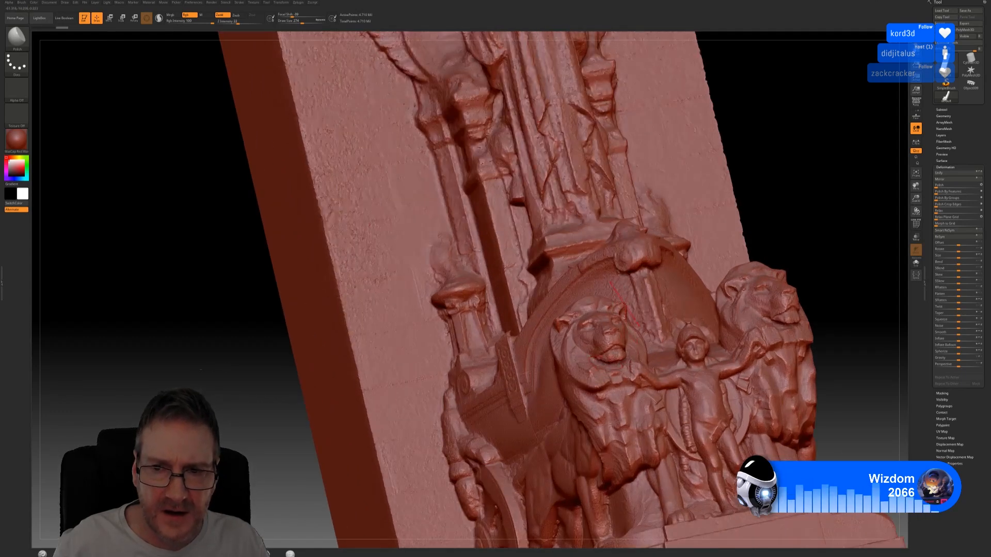
alt+right_drag(623, 316, 626, 377)
drag(776, 261, 638, 288)
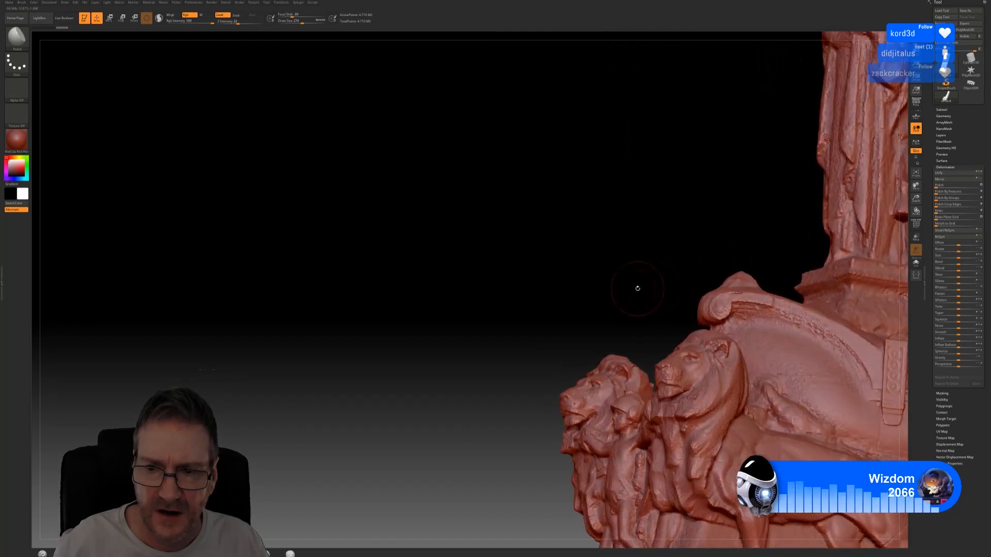
drag(584, 257, 393, 403)
Examine the robed statue from the side and front, along with the wings behind it and the upper cornice.
alt+drag(437, 319, 432, 401)
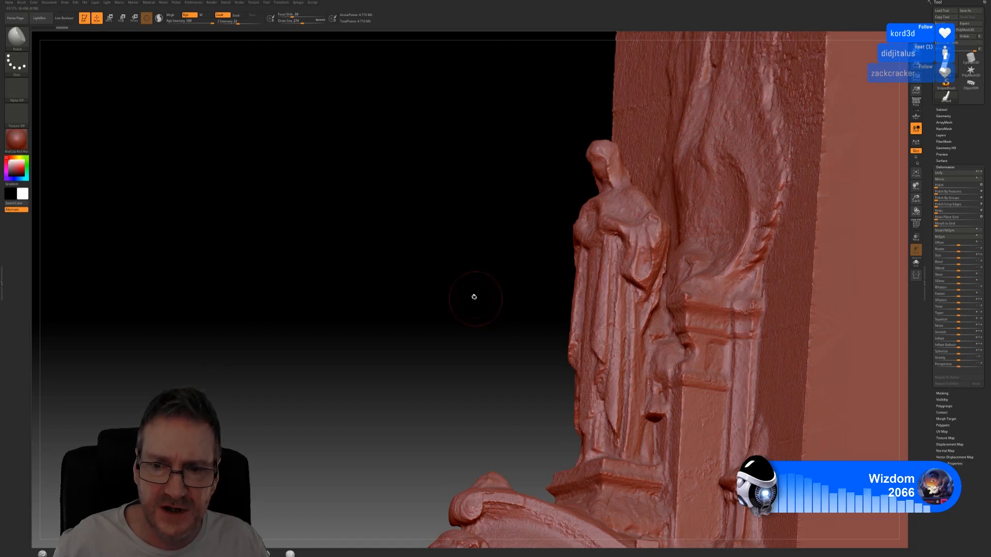
drag(459, 287, 491, 289)
drag(813, 231, 821, 213)
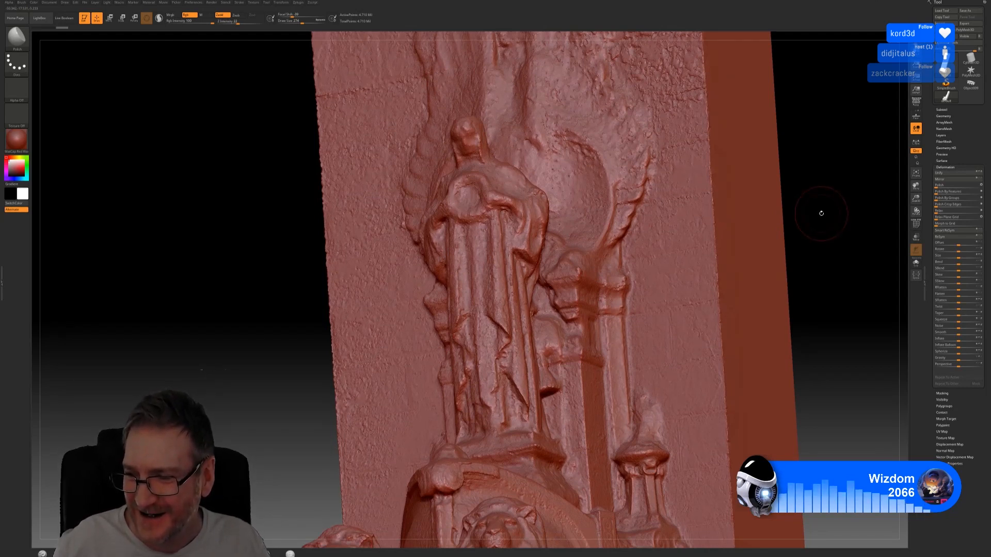
drag(822, 162, 826, 233)
drag(290, 208, 392, 211)
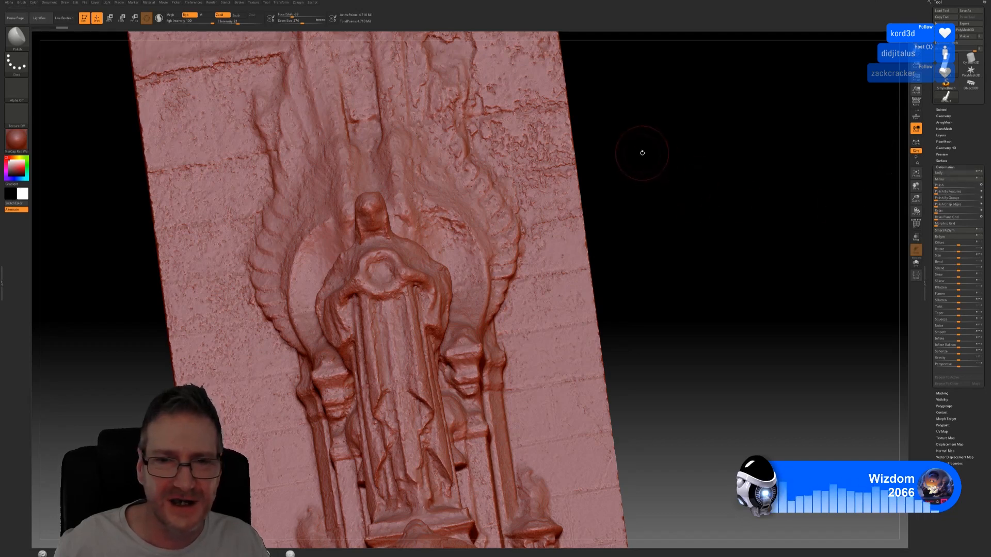
alt+drag(643, 153, 687, 402)
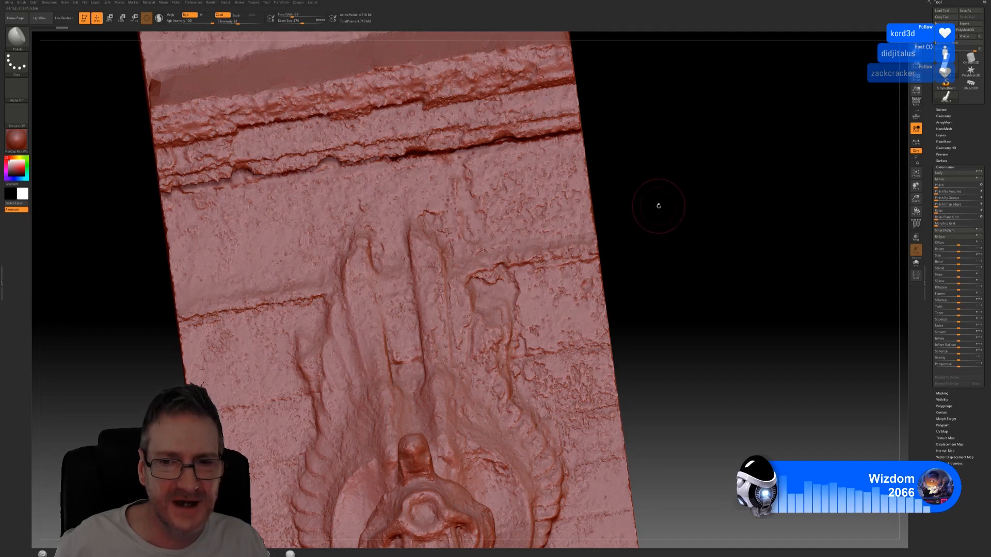
key(shift)
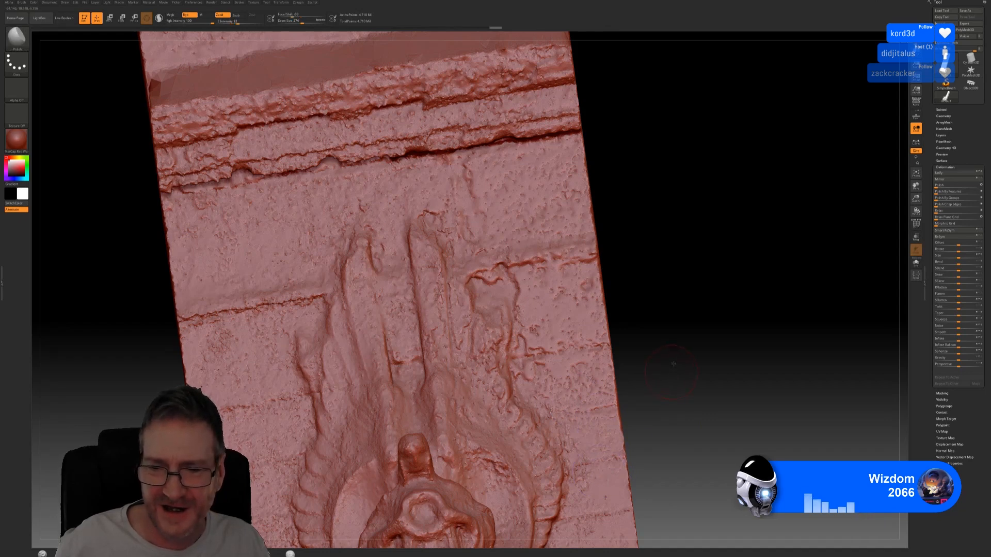
alt+drag(673, 363, 668, 158)
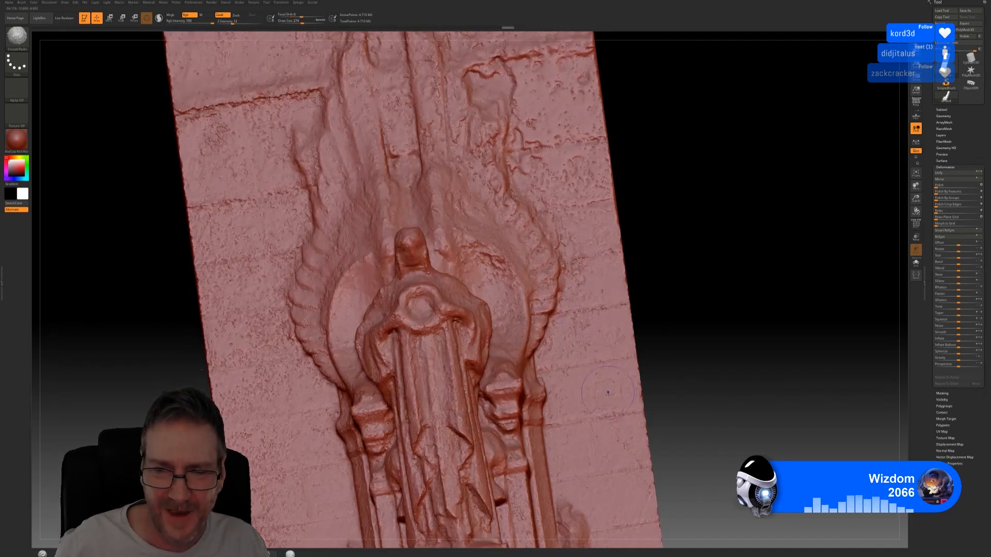
alt+drag(664, 270, 764, 333)
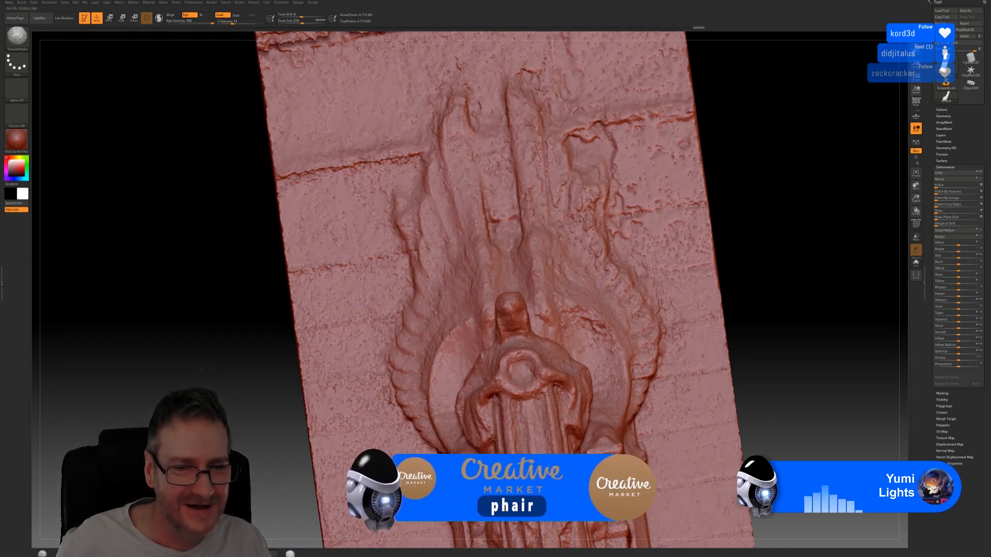
Inspect the scan detail along the monument's front from the lions and statue's robe up to the wing tips and cornice.
alt+drag(179, 328, 165, 123)
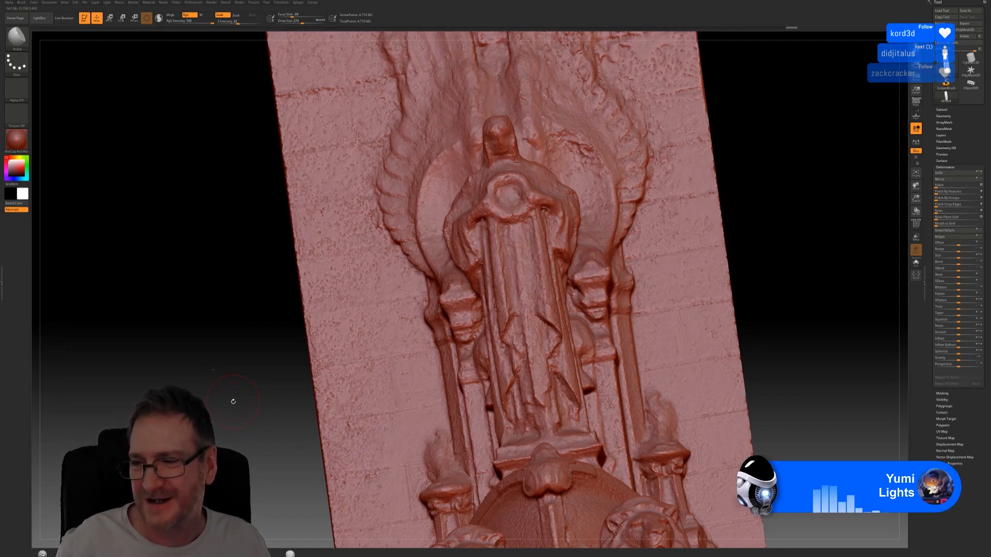
alt+drag(224, 326, 241, 274)
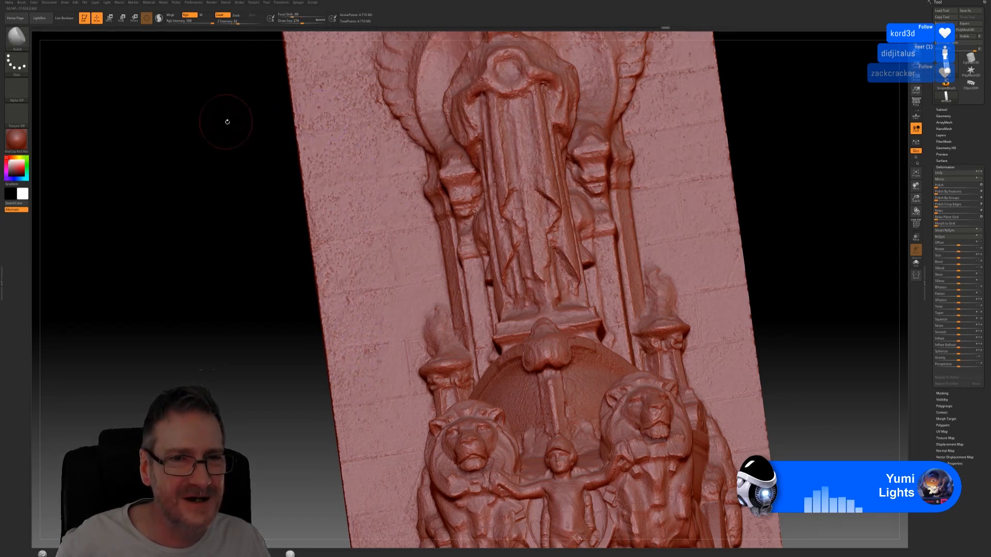
alt+drag(241, 192, 262, 438)
key(shift)
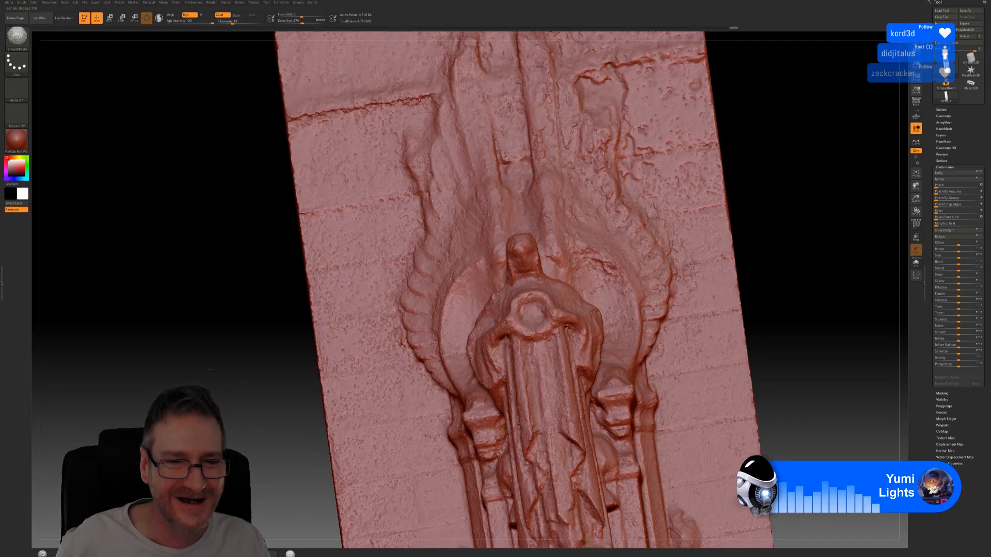
alt+drag(234, 227, 241, 334)
key(shift)
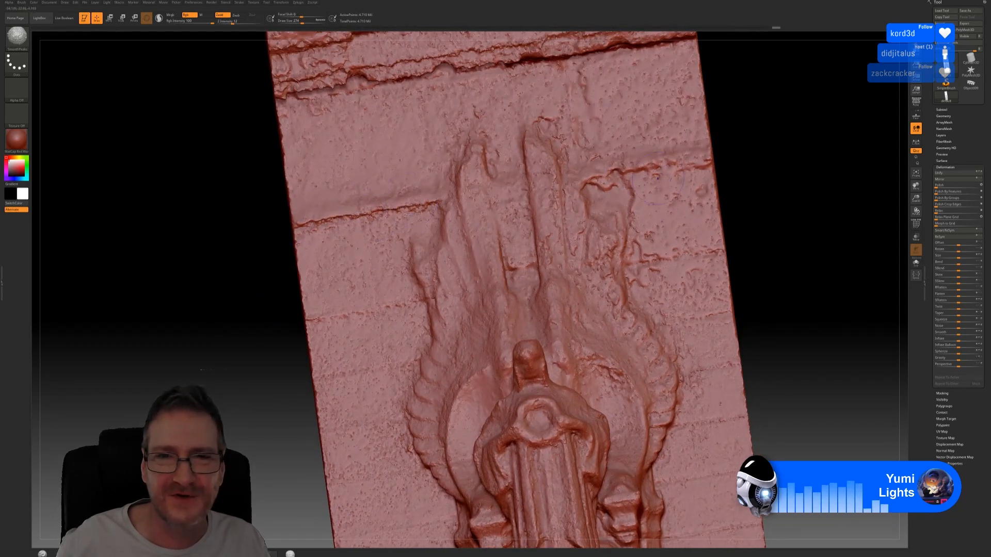
alt+drag(762, 179, 763, 338)
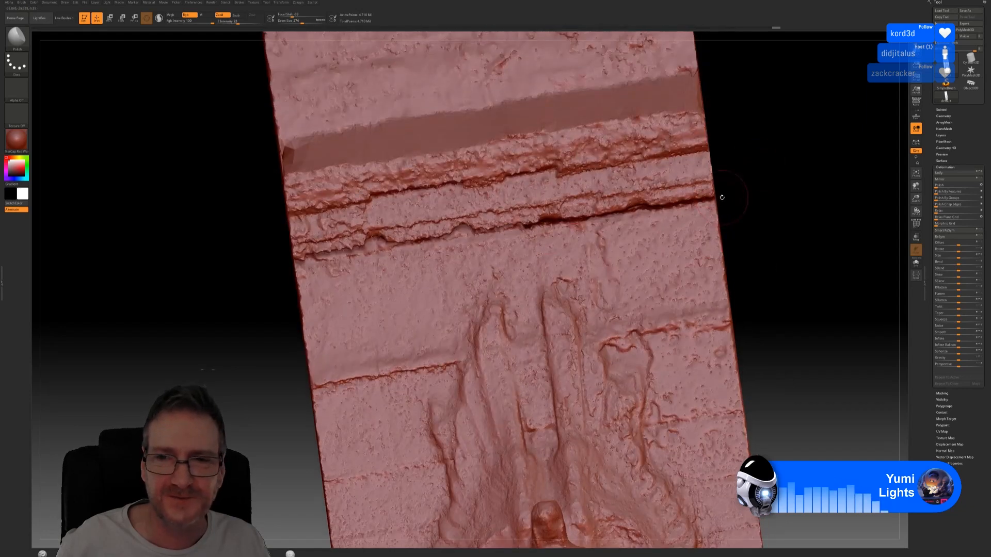
key(shift)
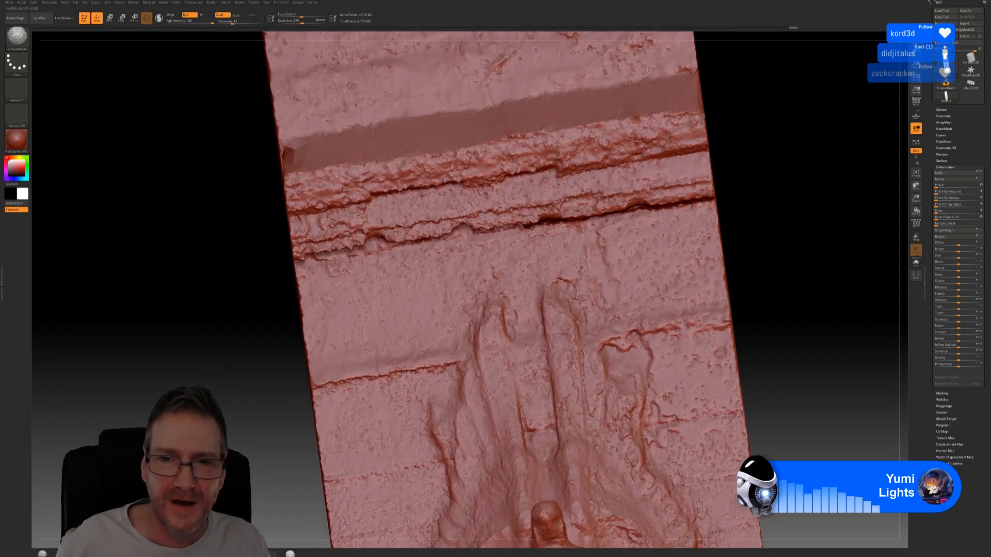
Smooth the rough, chipped mouldings along the front of the upper cornice and the ledge above them.
mouse_move(408, 188)
shift+mouse_down()
mouse_move(354, 201)
mouse_move(293, 242)
mouse_move(502, 227)
mouse_move(632, 192)
shift+mouse_up()
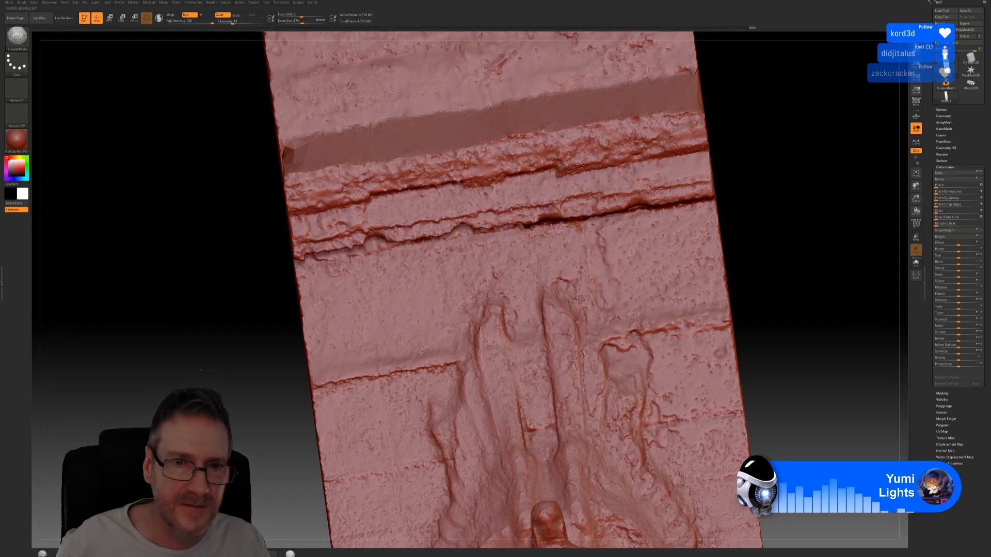
mouse_move(489, 146)
shift+mouse_down()
mouse_move(540, 135)
mouse_move(509, 141)
shift+mouse_up()
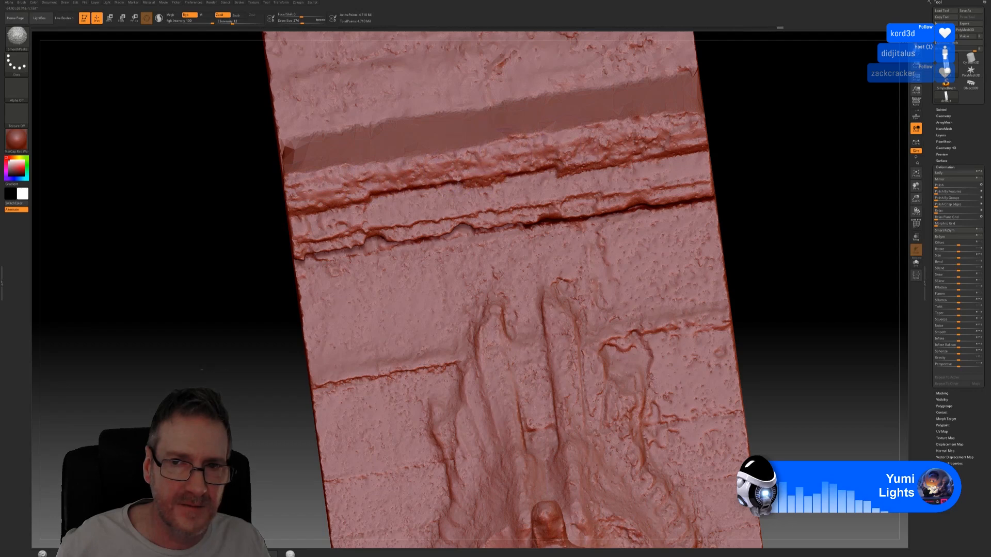
shift+drag(691, 120, 664, 125)
drag(759, 150, 769, 177)
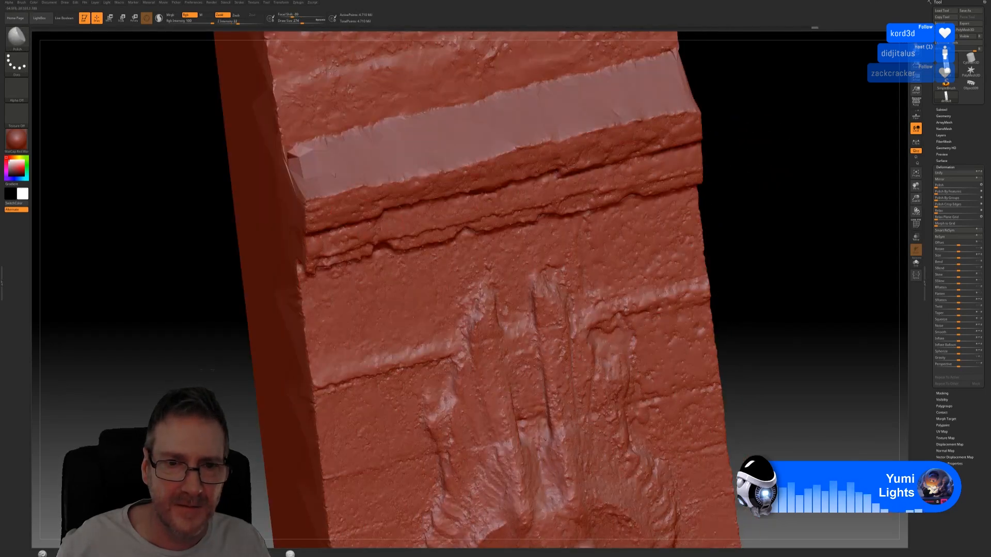
key(shift)
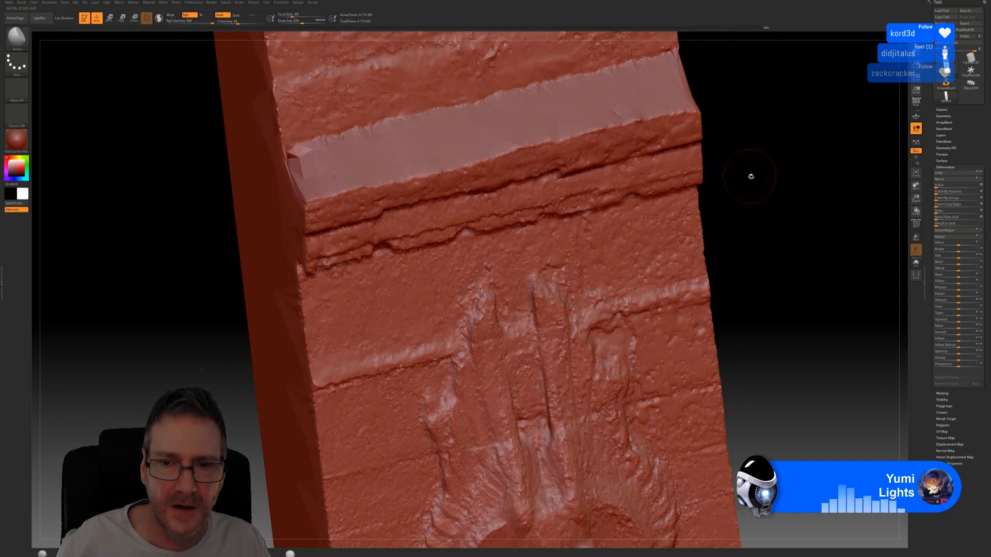
Smooth the cornice's ends and undersides, working around it from the side and from below.
drag(763, 179, 708, 72)
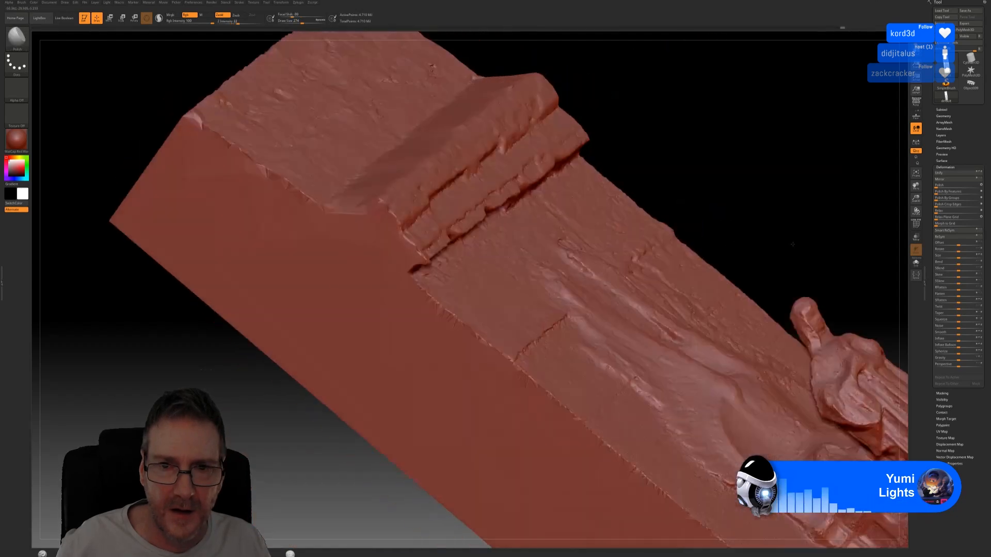
mouse_move(752, 225)
mouse_down()
mouse_move(696, 253)
mouse_move(710, 217)
mouse_up()
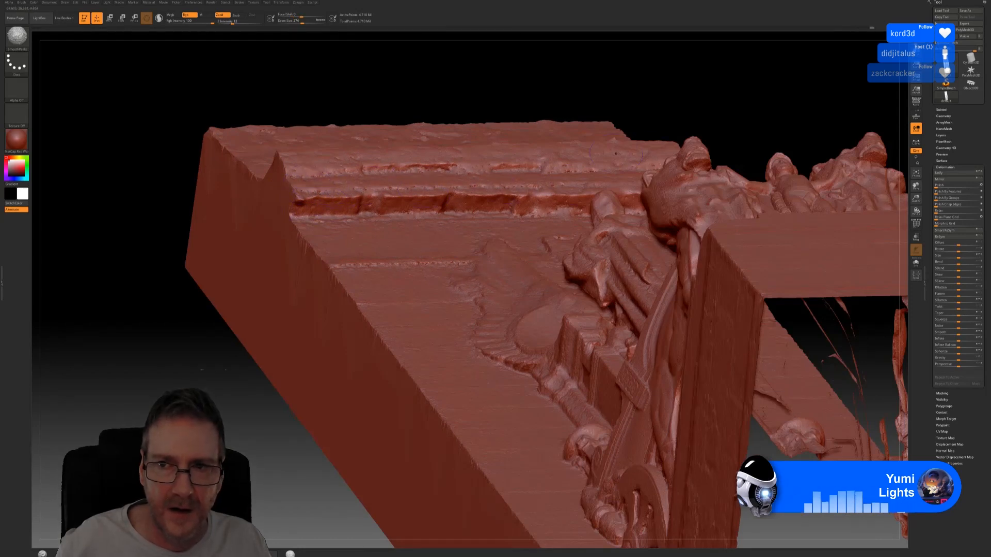
drag(735, 108, 733, 131)
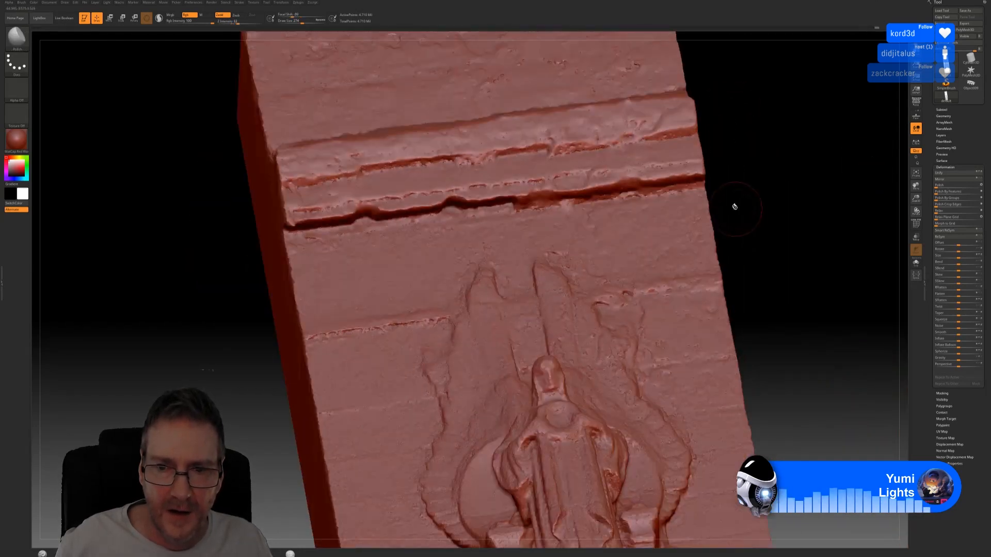
mouse_move(737, 210)
mouse_down()
mouse_move(740, 195)
mouse_move(741, 203)
mouse_up()
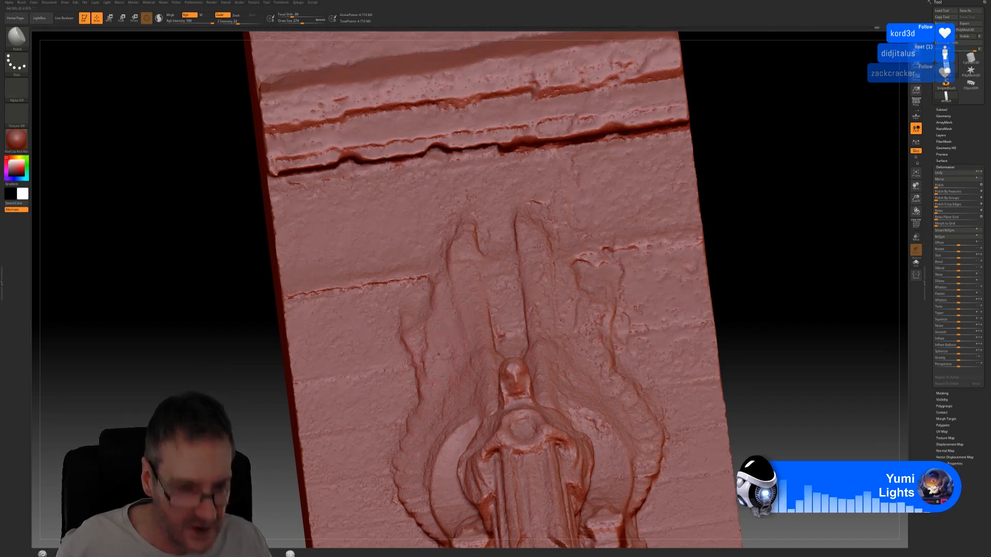
key(shift)
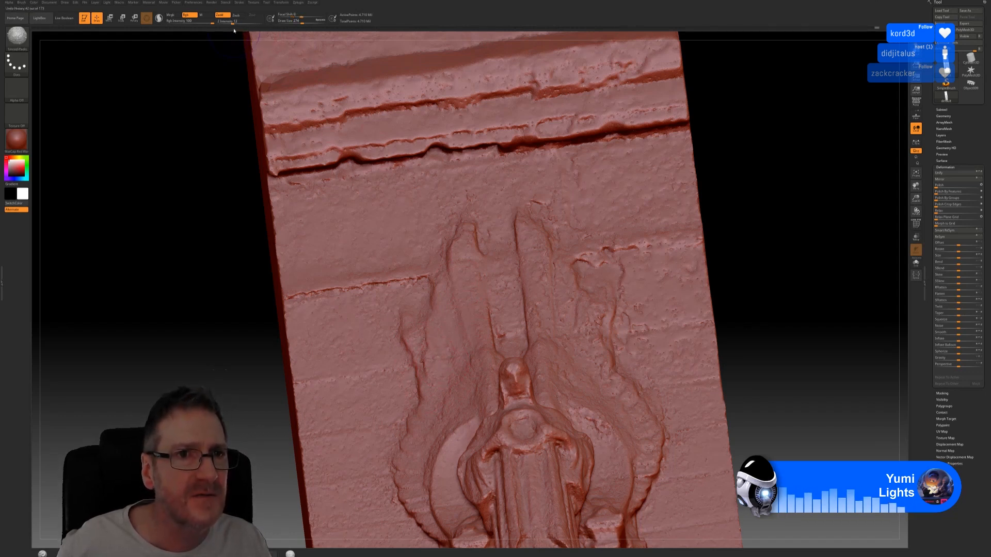
Reduce the brush's draw size and lower the Smooth brush's Z Intensity for finer cleanup.
drag(298, 23, 294, 24)
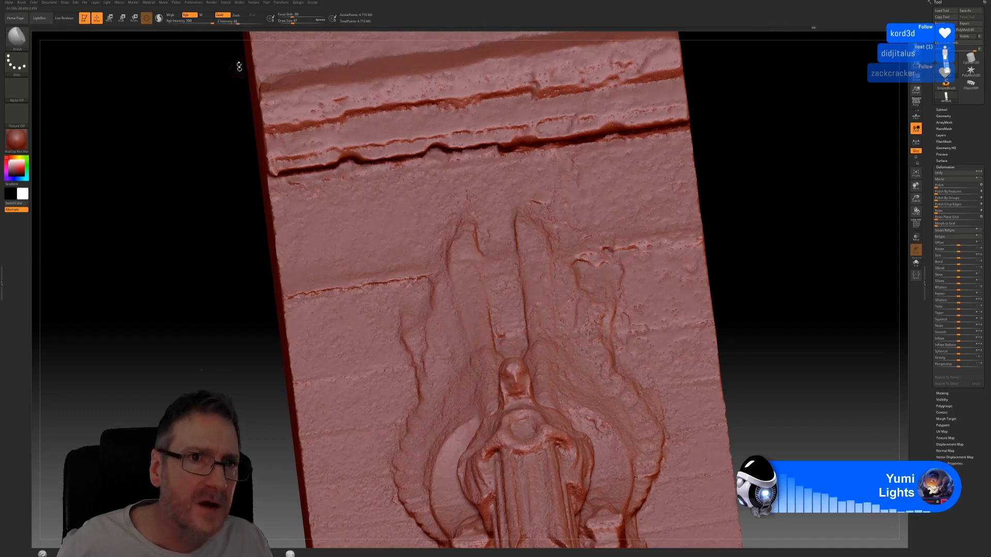
click(232, 23)
text(10)
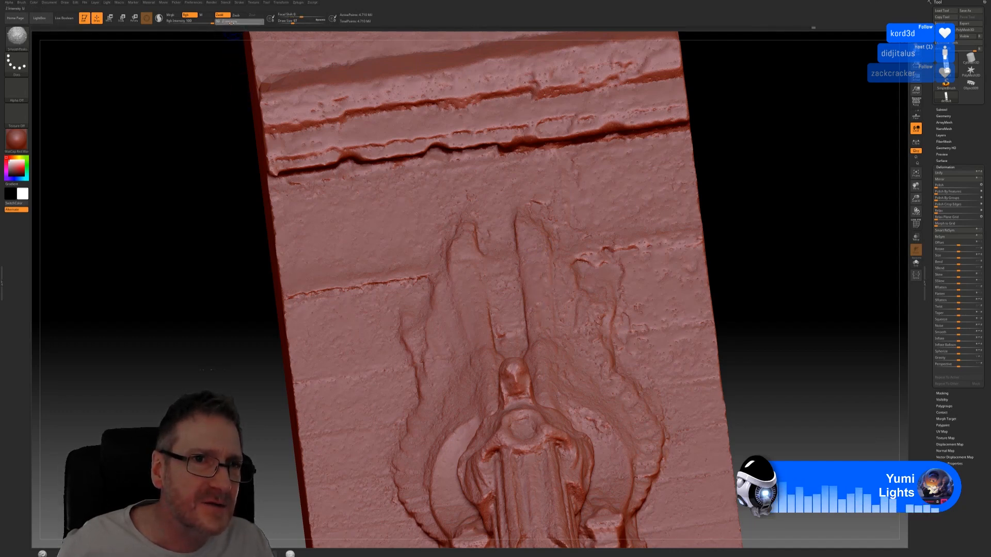
key(Return)
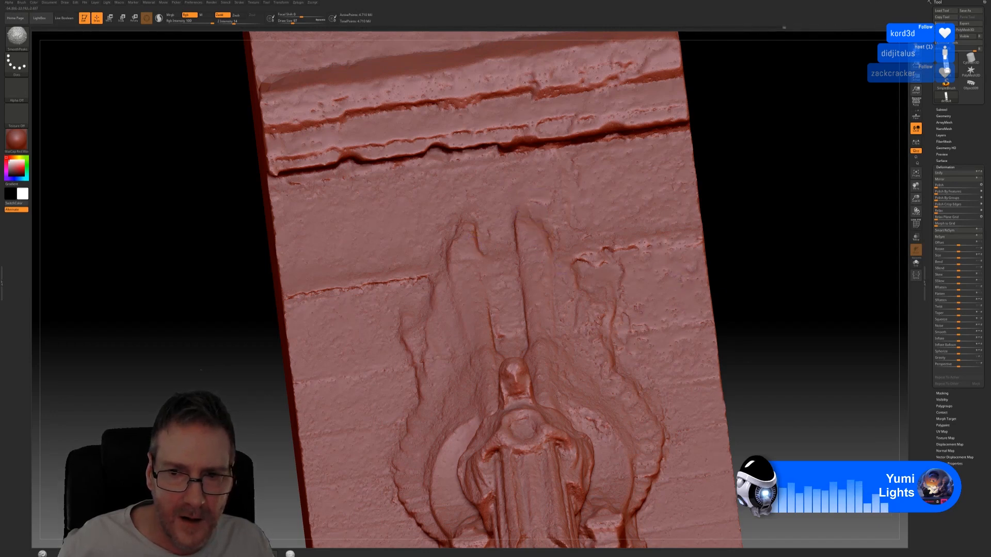
Polish and smooth the raised wing tips and the feathers below them from both sides.
drag(759, 244, 743, 269)
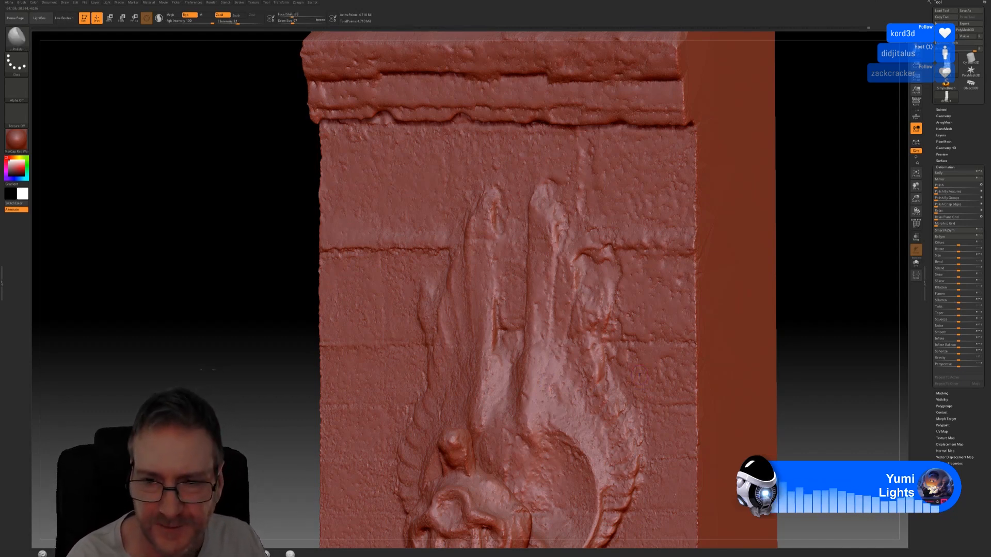
key(shift)
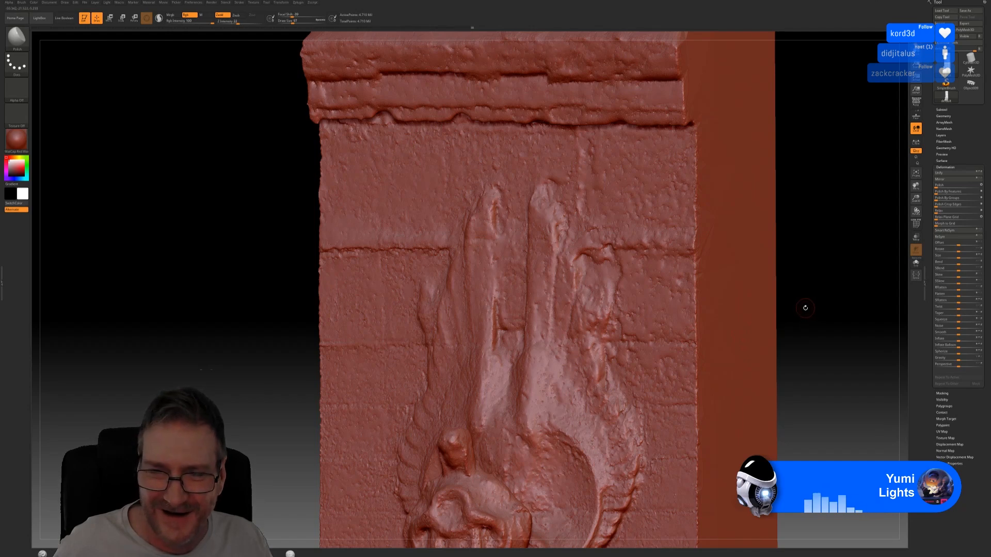
drag(803, 305, 824, 306)
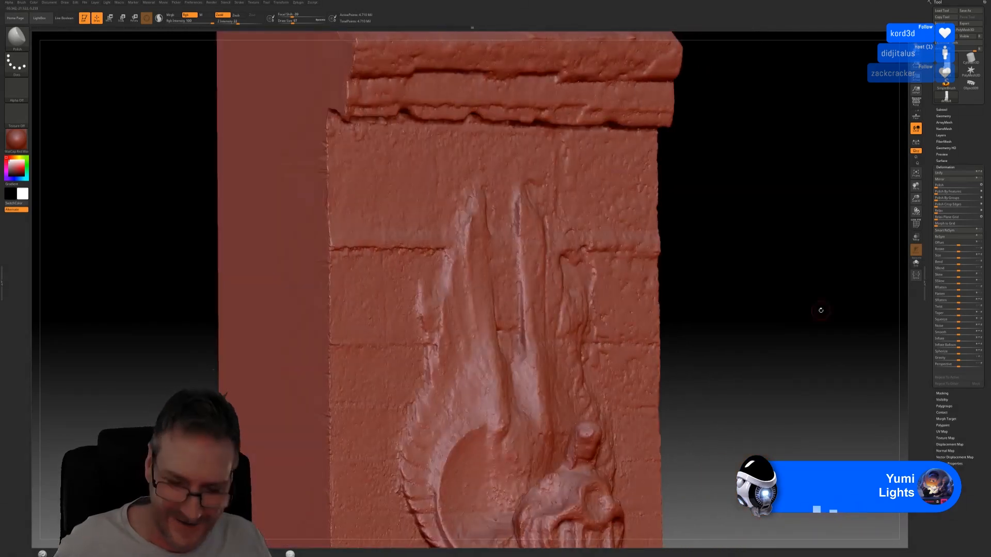
key(shift)
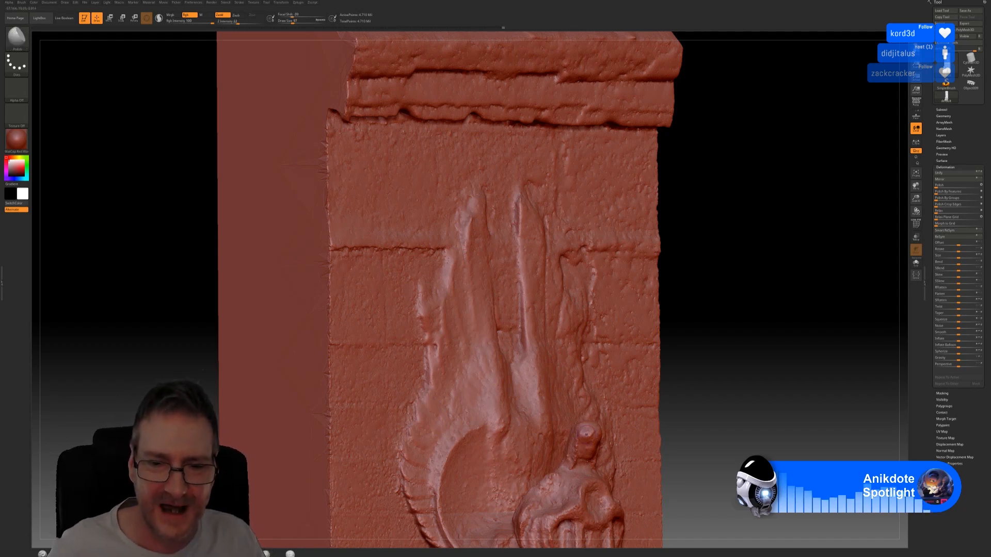
Clean up the curved lower wings and their hollow inner faces beside the robed statue.
alt+drag(723, 406, 752, 265)
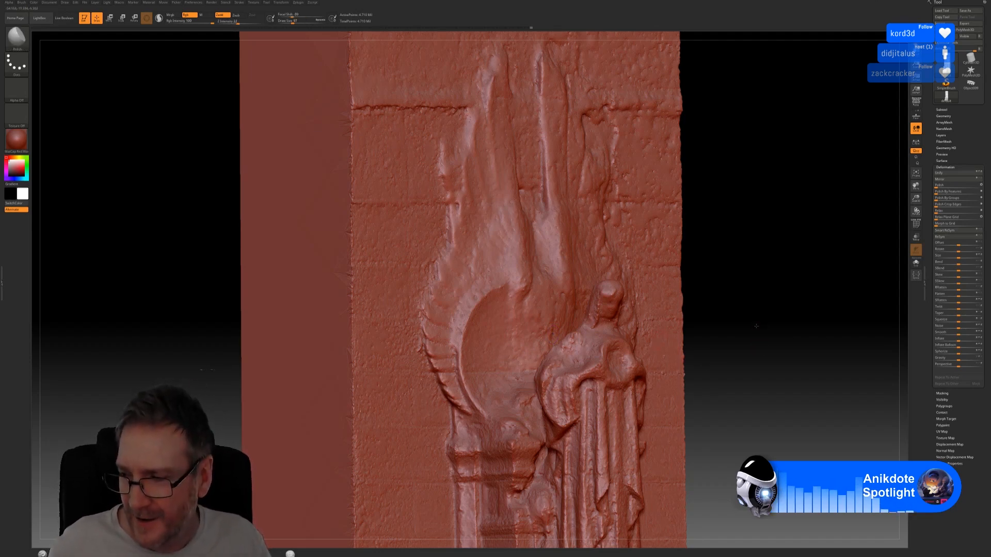
drag(756, 327, 674, 317)
drag(218, 371, 201, 370)
key(shift)
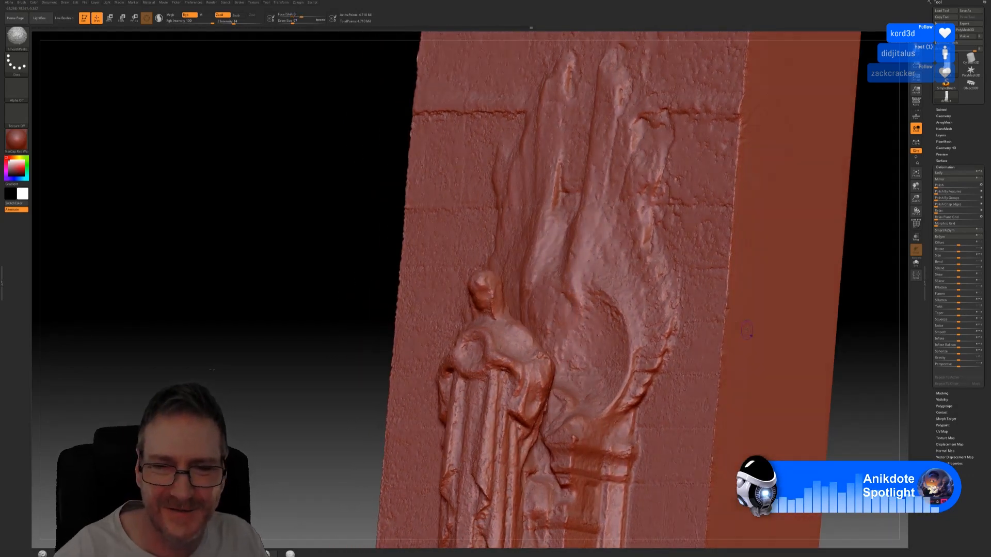
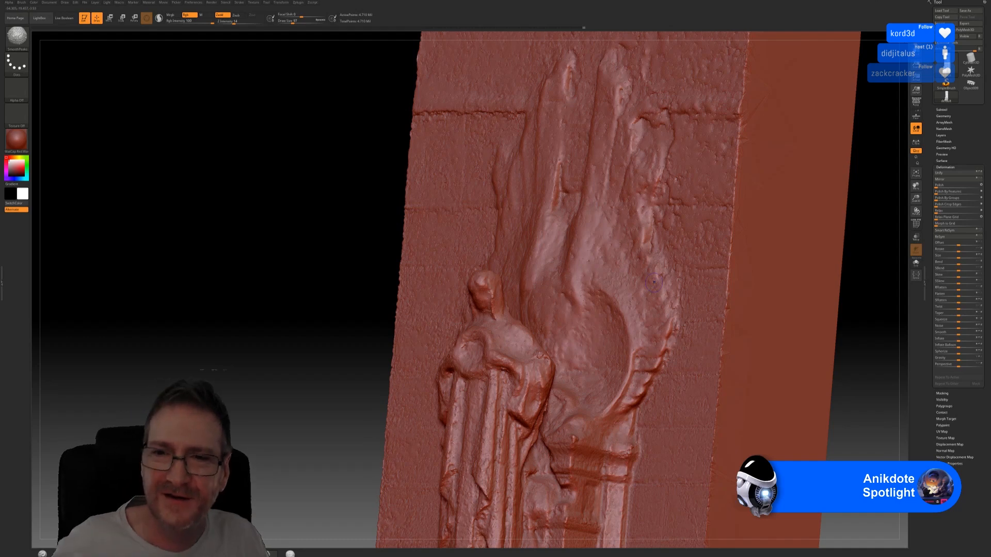
Smooth the wings and round recesses behind the statue's head down to the column capitals.
drag(330, 223, 424, 224)
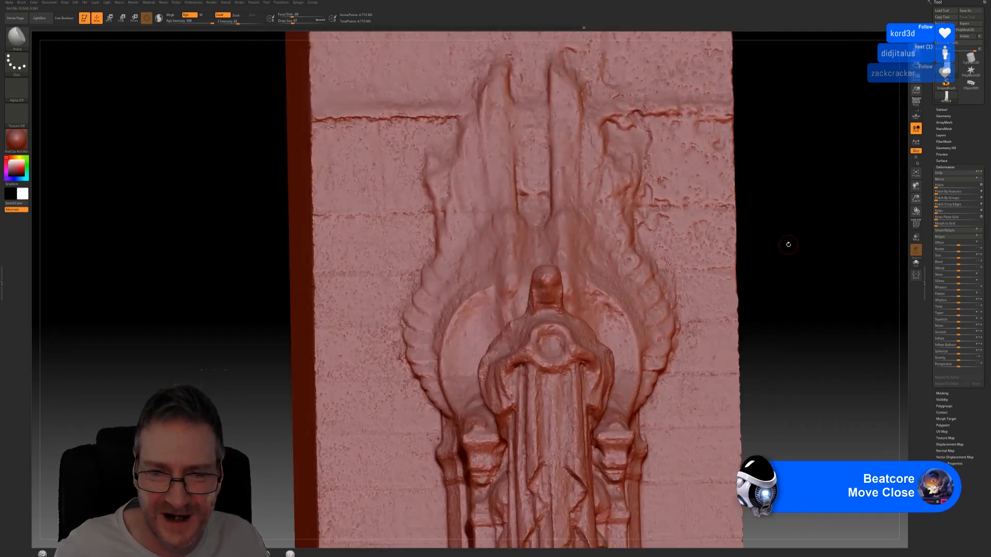
mouse_move(787, 244)
mouse_down()
mouse_move(774, 273)
mouse_move(776, 264)
mouse_up()
key(shift)
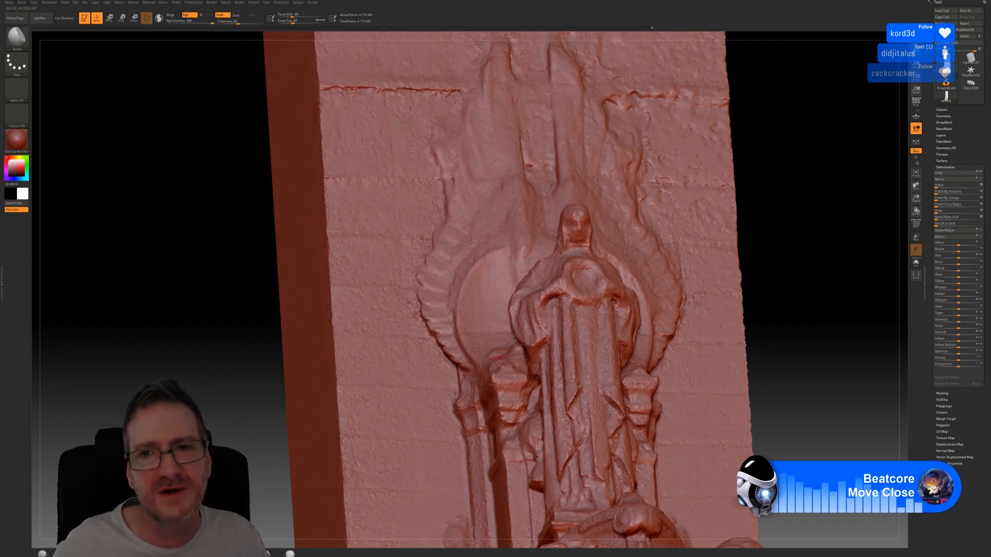
key(shift)
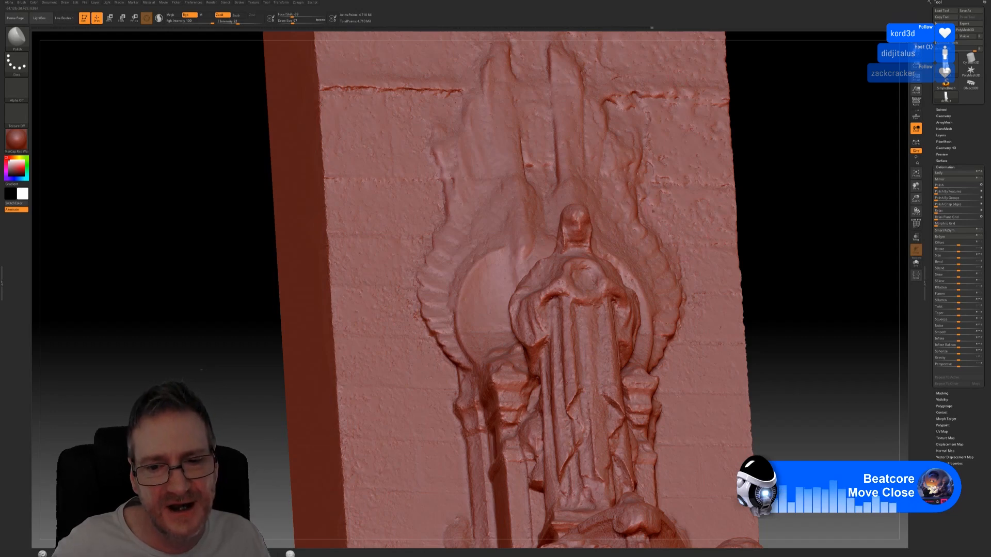
Polish and smooth the columns, capitals and small figures flanking the robed statue on both sides.
alt+drag(765, 277, 754, 166)
drag(772, 243, 781, 242)
key(shift)
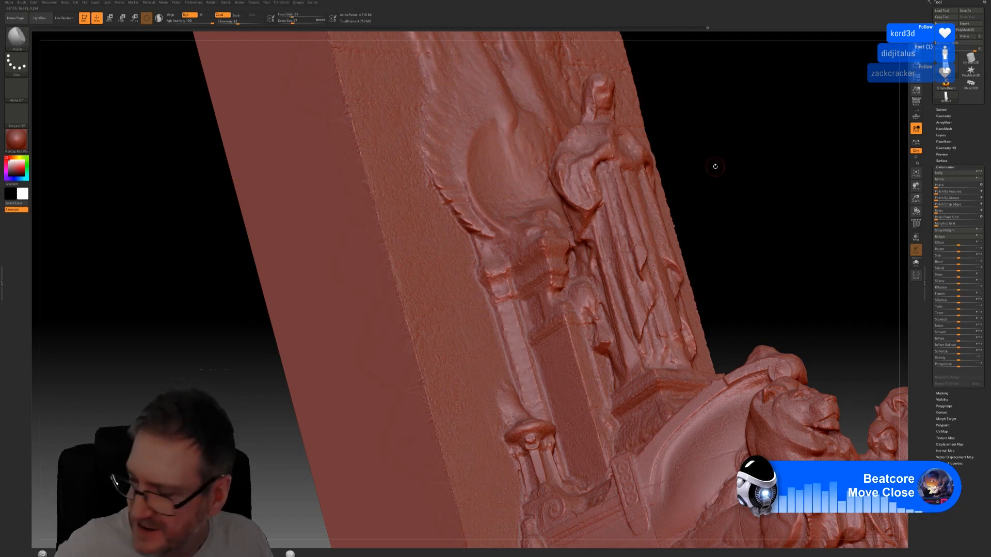
drag(799, 233, 775, 228)
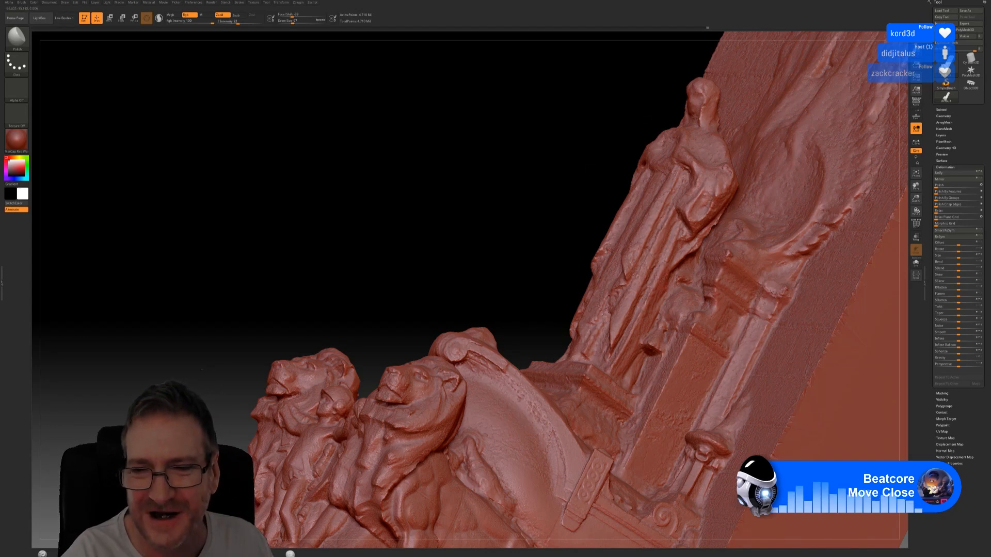
key(shift)
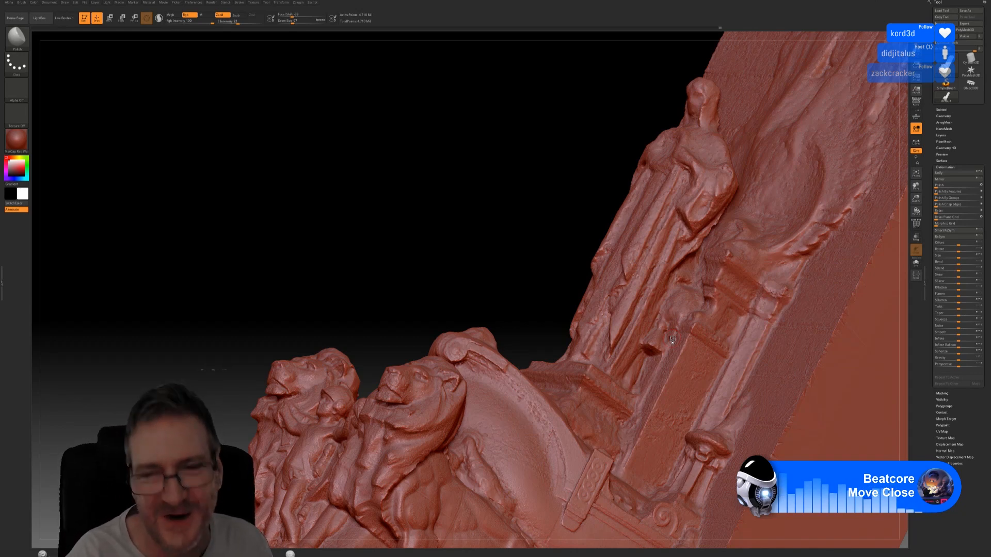
key(shift)
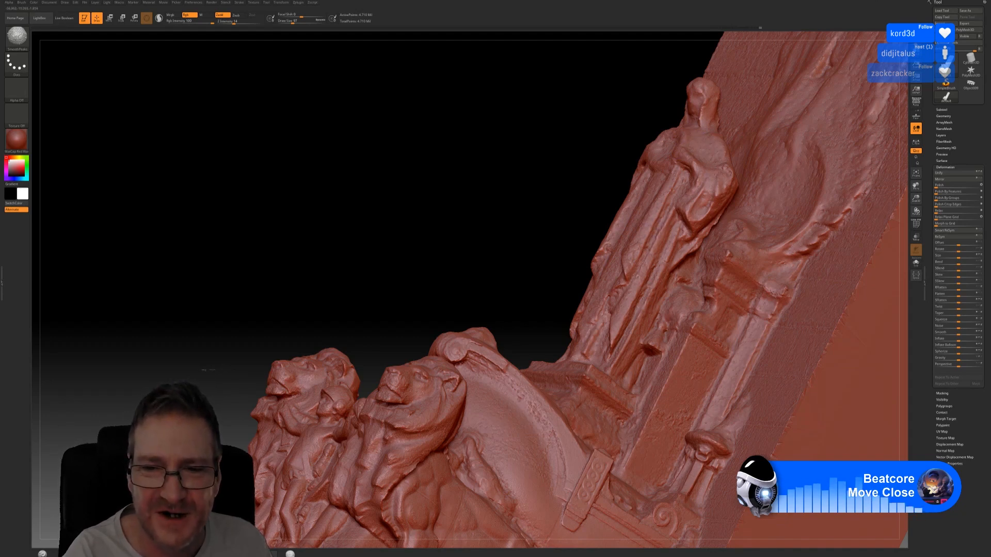
Select the Polish brush and refine the folds of the statue's robe, smoothing the surface between them.
key(b)
key(p)
key(o)
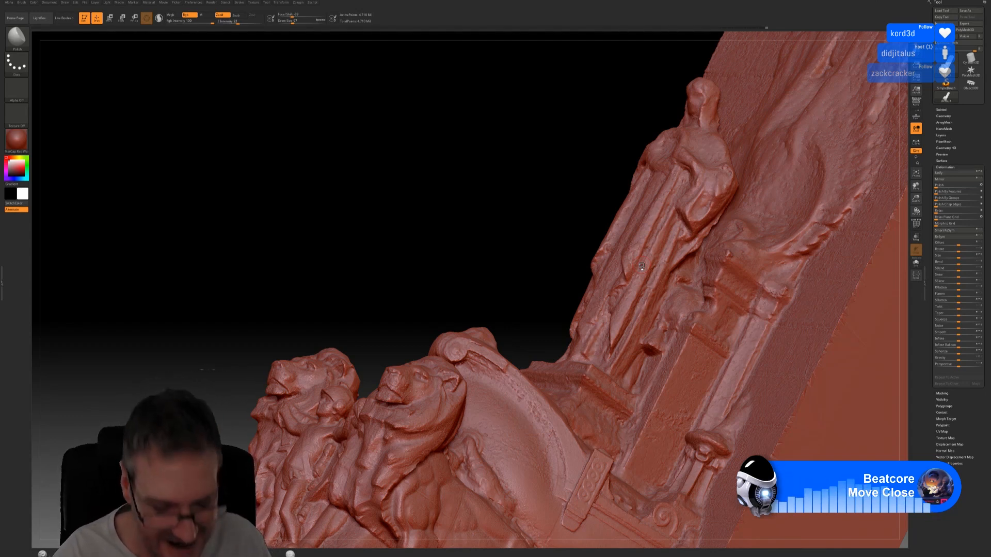
key(shift)
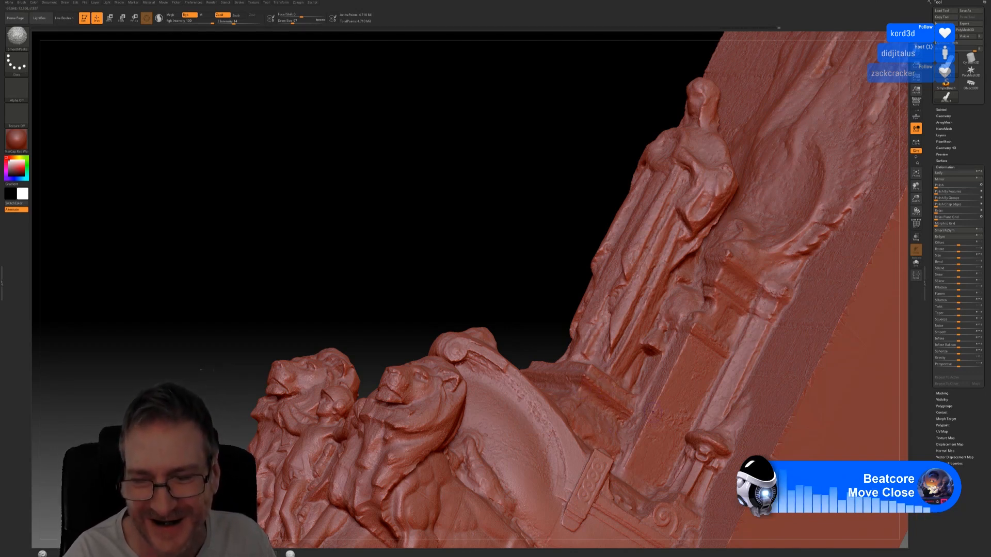
key(shift)
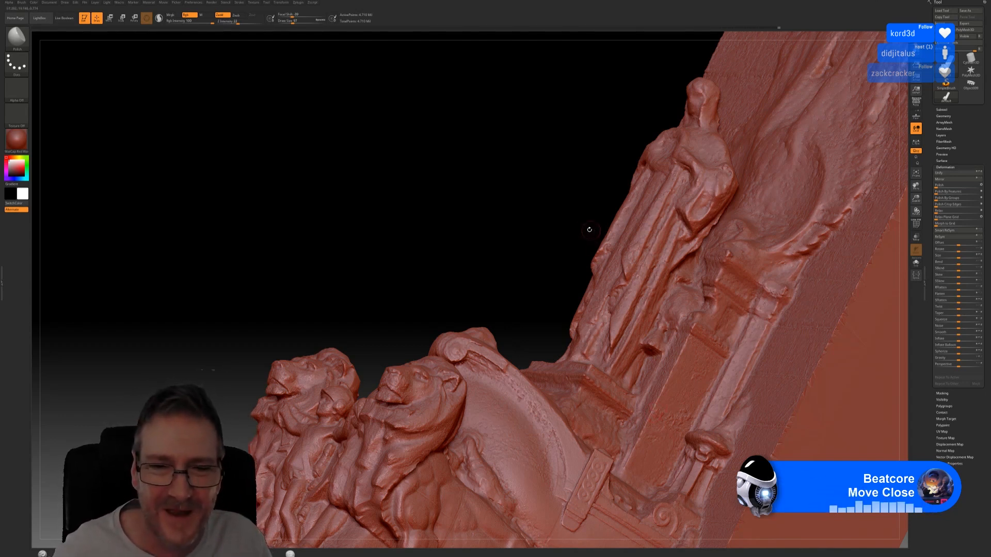
Smooth the chariot's curved side and scrollwork, along with the statue's pedestal and the pillars beside it.
mouse_move(520, 219)
mouse_down()
mouse_move(491, 121)
mouse_move(547, 145)
mouse_move(476, 144)
mouse_up()
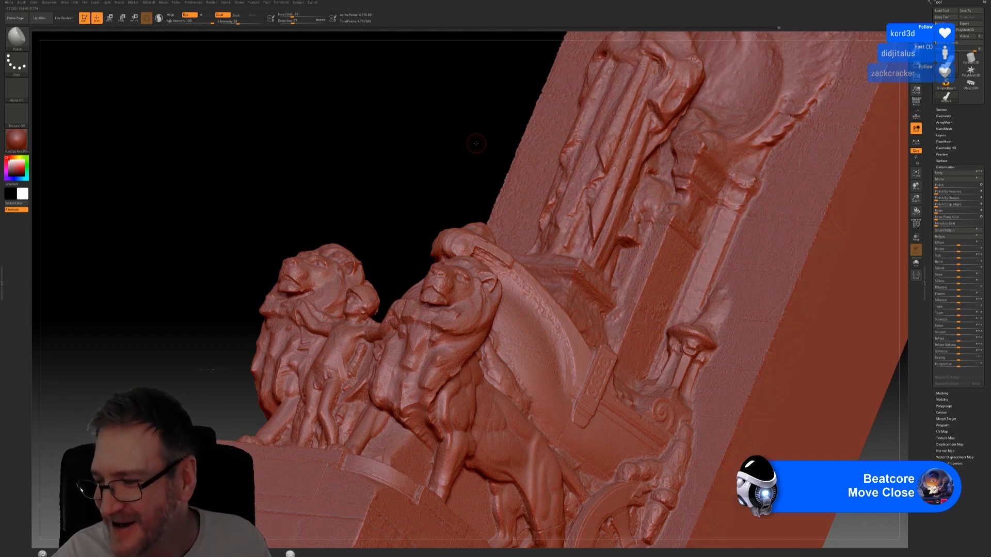
key(shift)
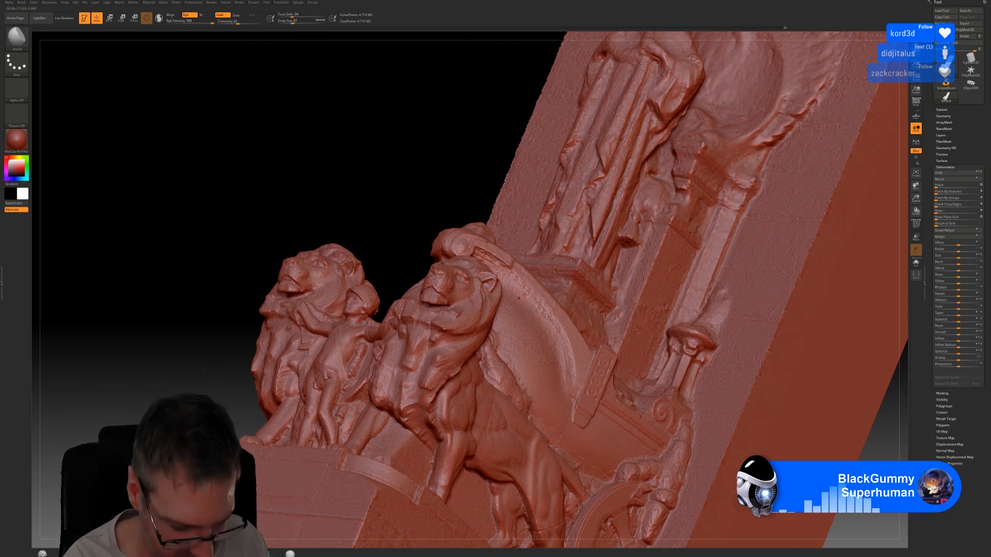
key(shift)
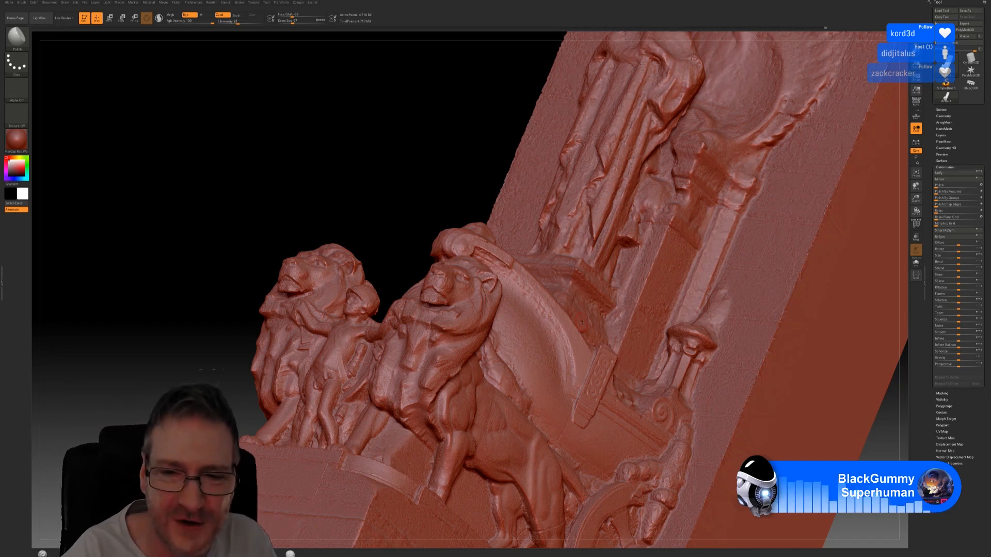
key(shift)
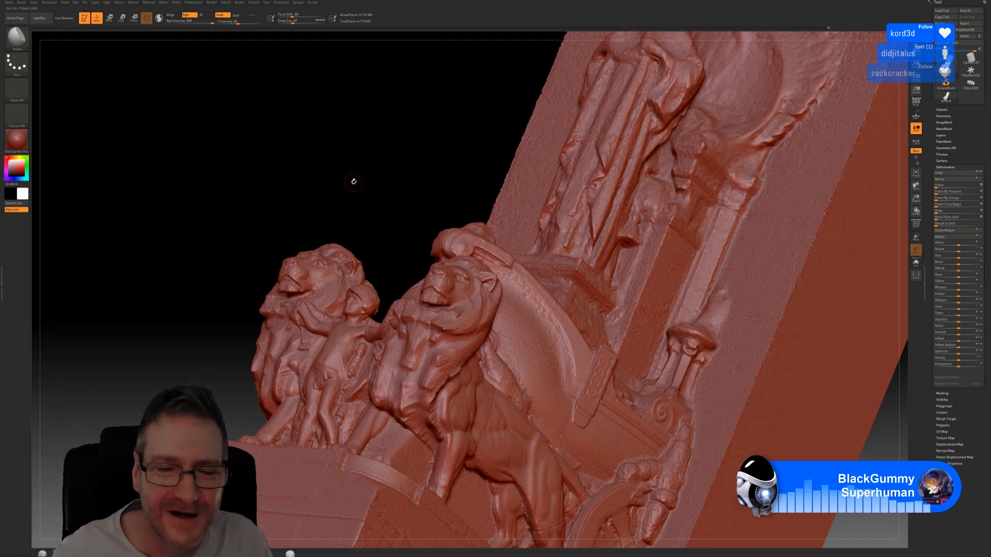
drag(356, 181, 815, 220)
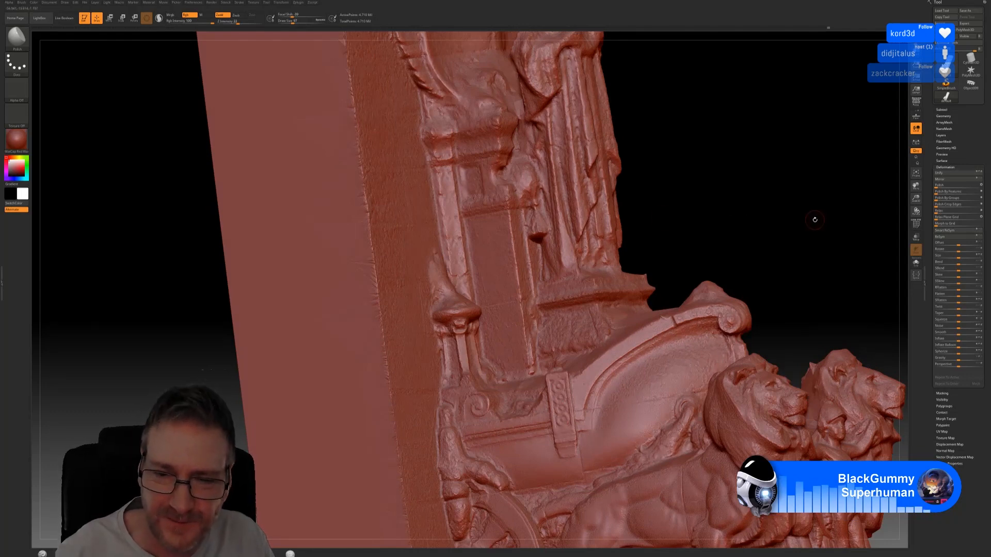
key(shift)
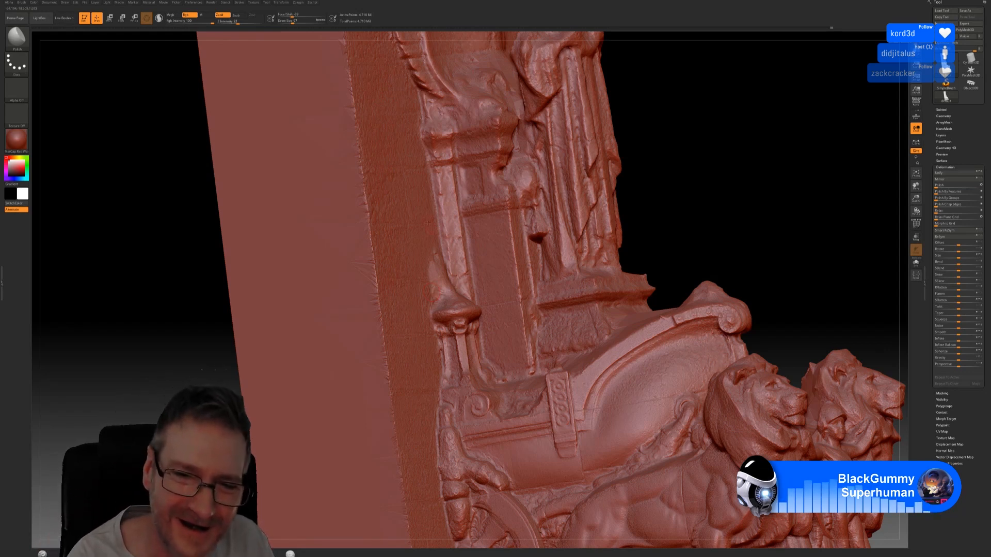
Touch up the column capital and stonework beside the robed statue with further smoothing.
key(shift)
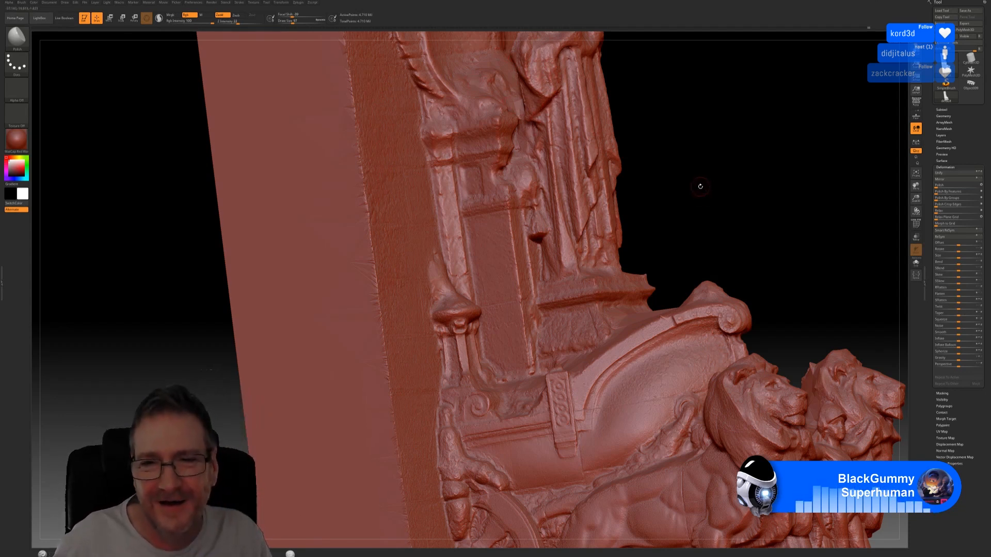
alt+drag(699, 190, 672, 234)
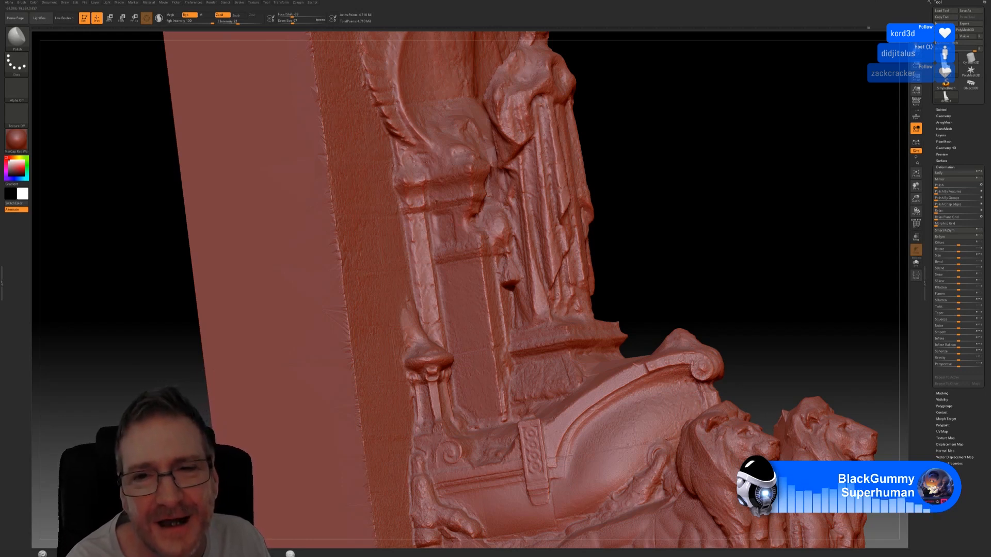
key(shift)
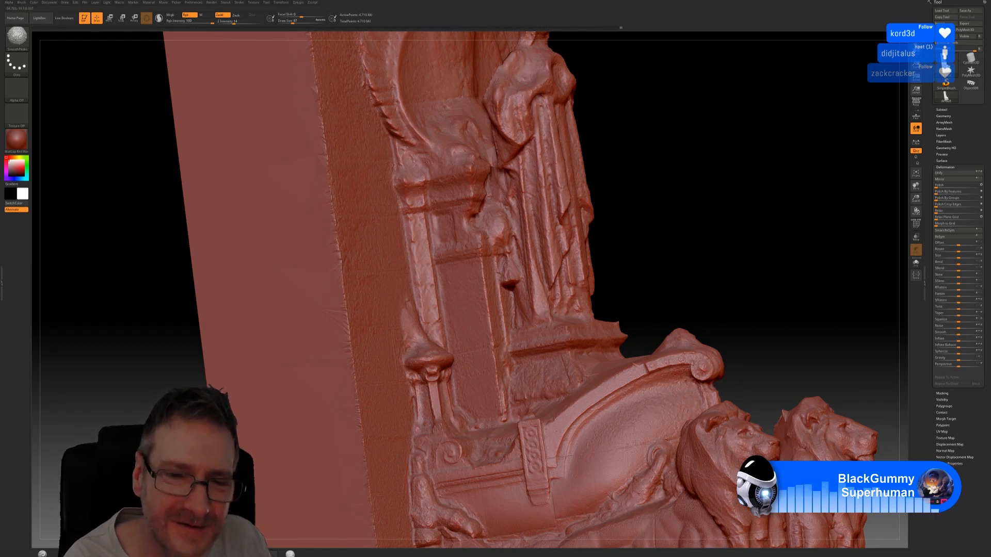
key(shift)
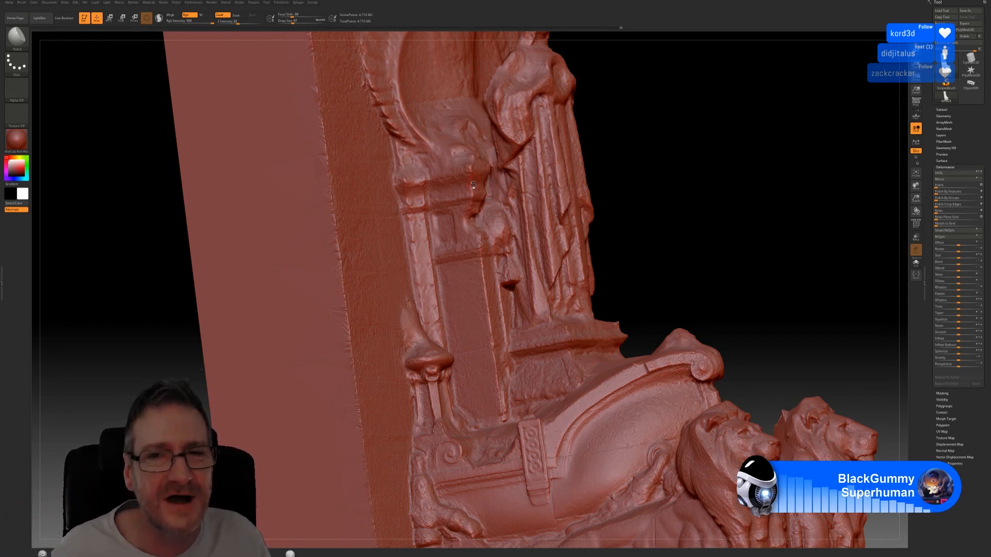
drag(671, 184, 663, 188)
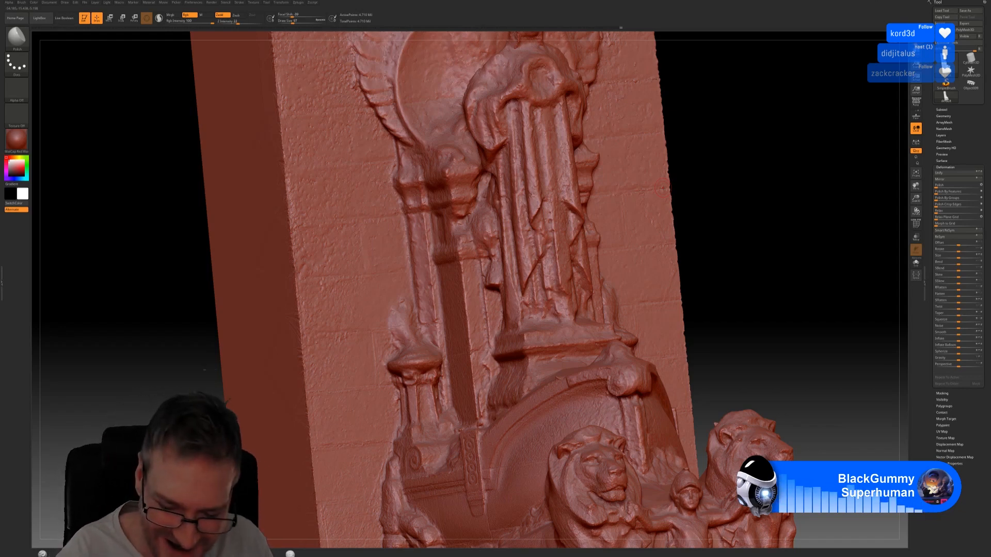
key(shift)
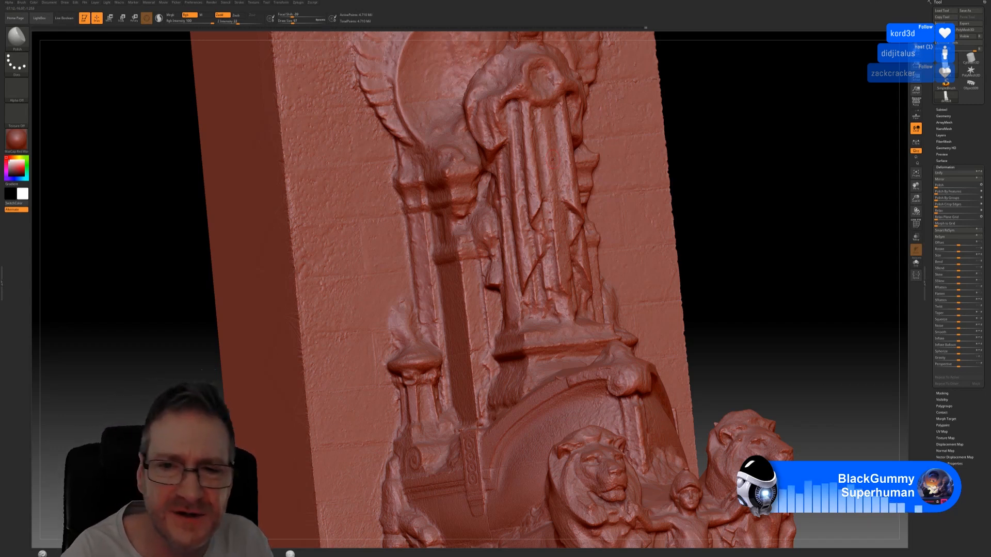
key(shift)
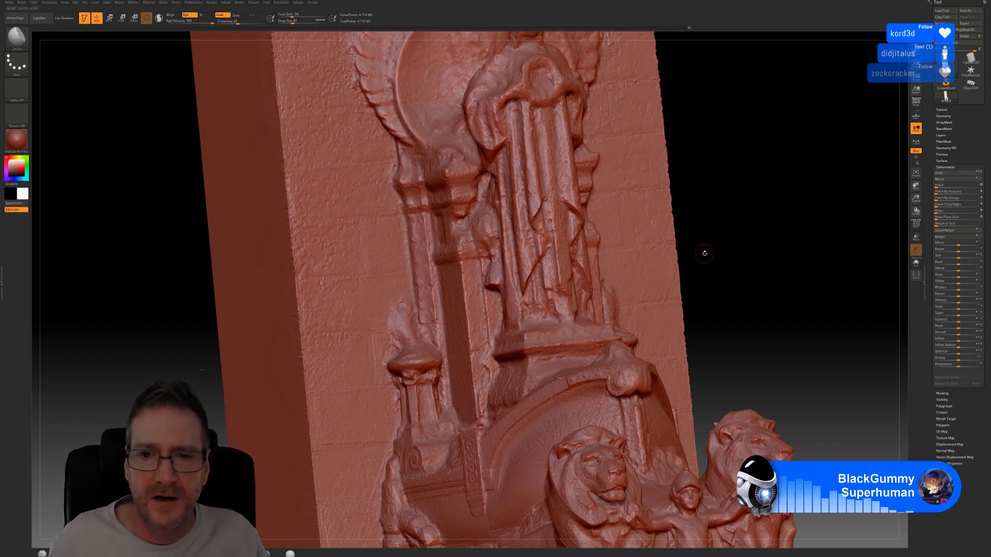
Try to send the smoothed monument to 3ds Max with GoZ and check the scene there.
drag(703, 249, 683, 250)
mouse_move(781, 333)
mouse_down()
mouse_move(809, 352)
mouse_move(793, 299)
mouse_move(706, 320)
mouse_up()
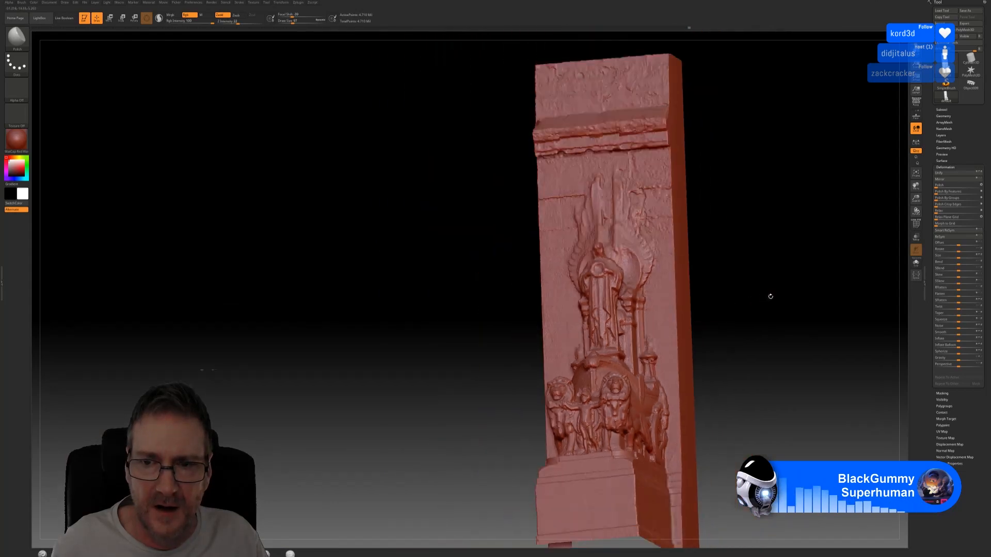
mouse_move(770, 296)
mouse_down()
mouse_move(794, 295)
mouse_move(784, 281)
mouse_move(784, 296)
mouse_up()
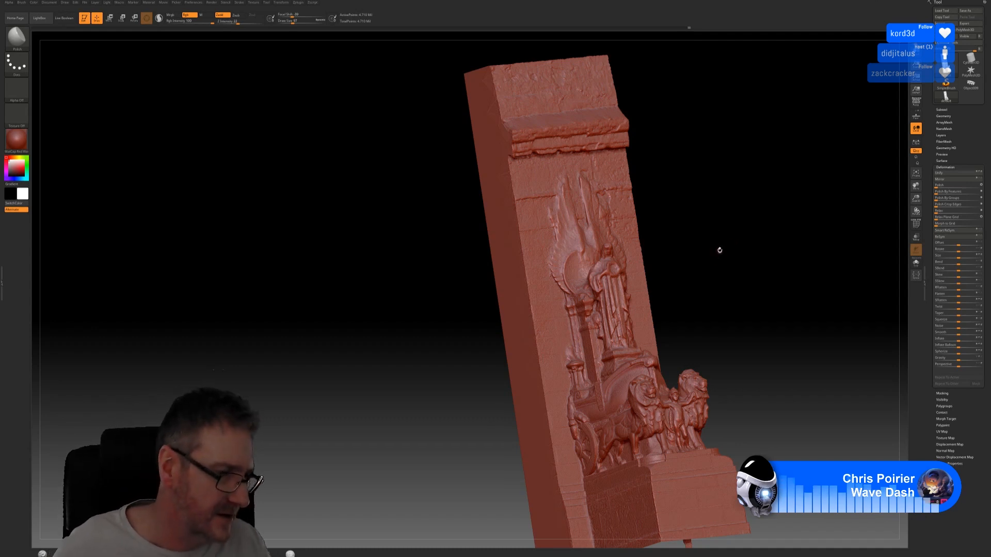
mouse_move(724, 242)
mouse_down()
mouse_move(701, 245)
mouse_move(698, 232)
mouse_up()
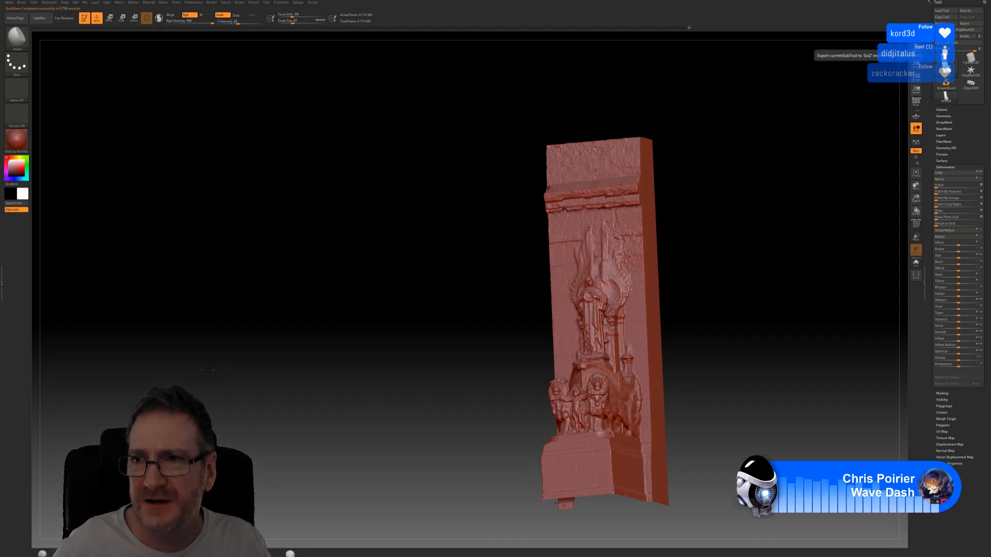
click(942, 36)
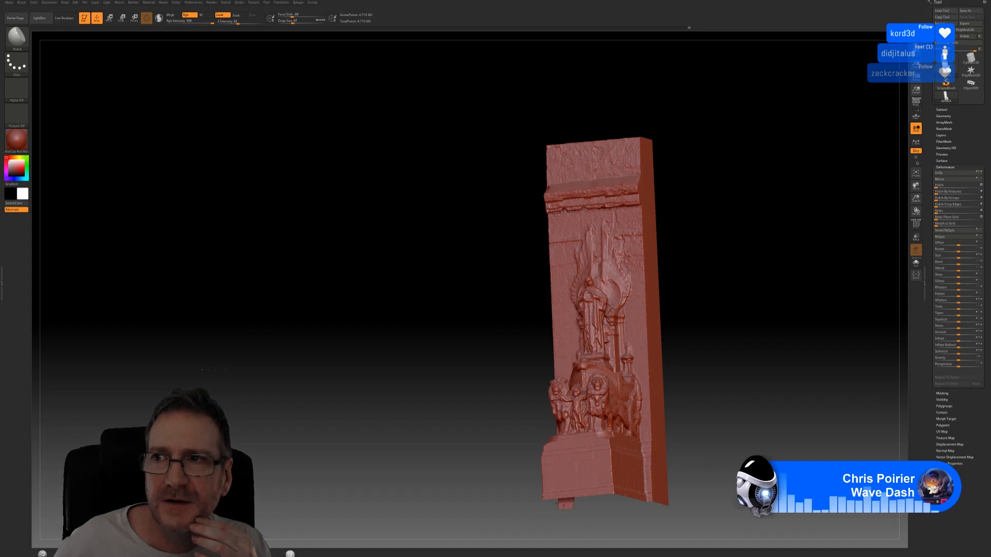
key(alt+Tab)
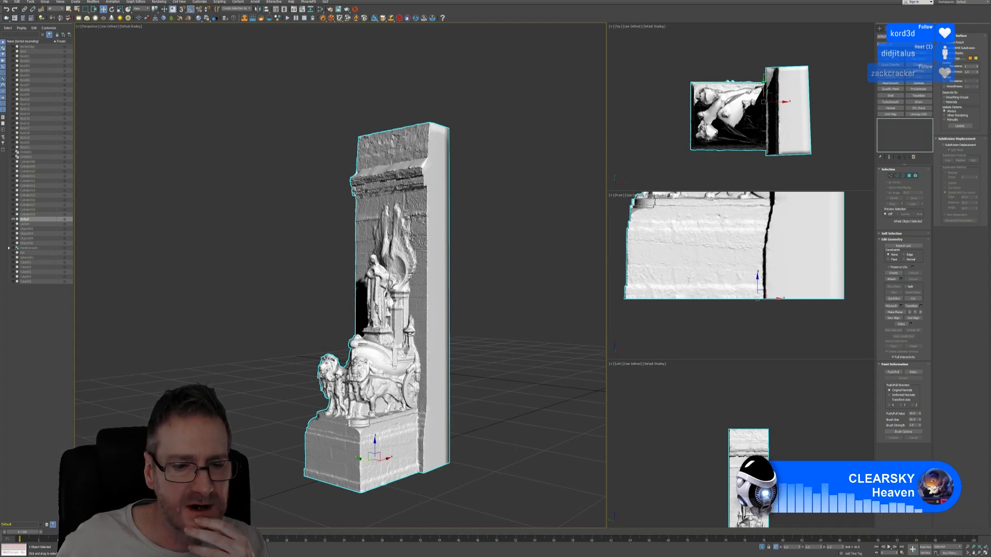
key(alt+Tab)
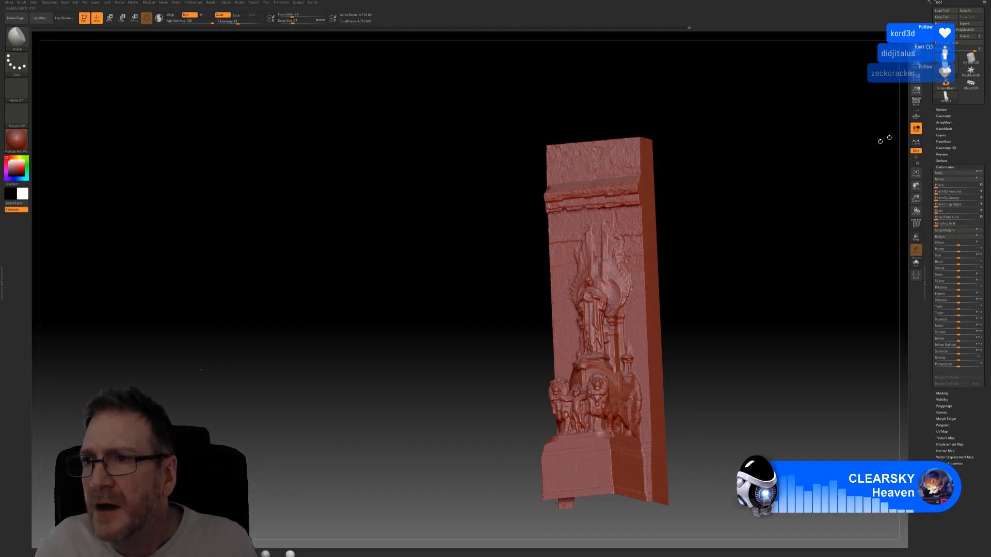
mouse_move(944, 65)
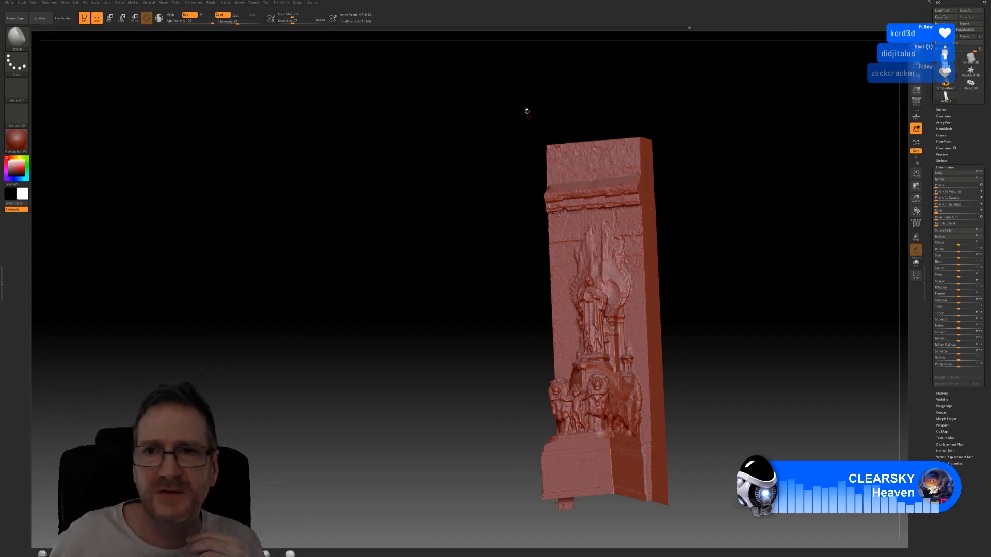
key(alt+Tab)
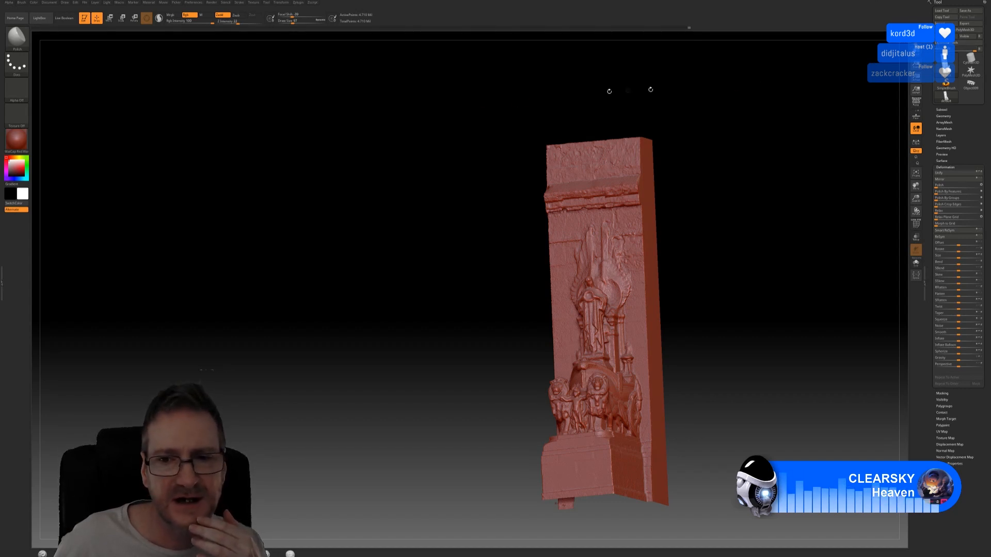
click(972, 2)
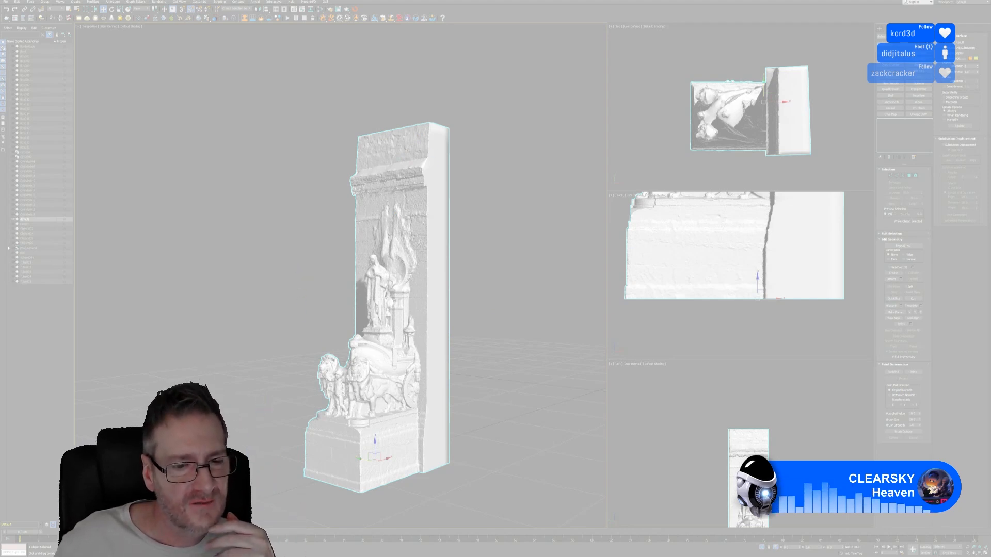
key(alt+Tab)
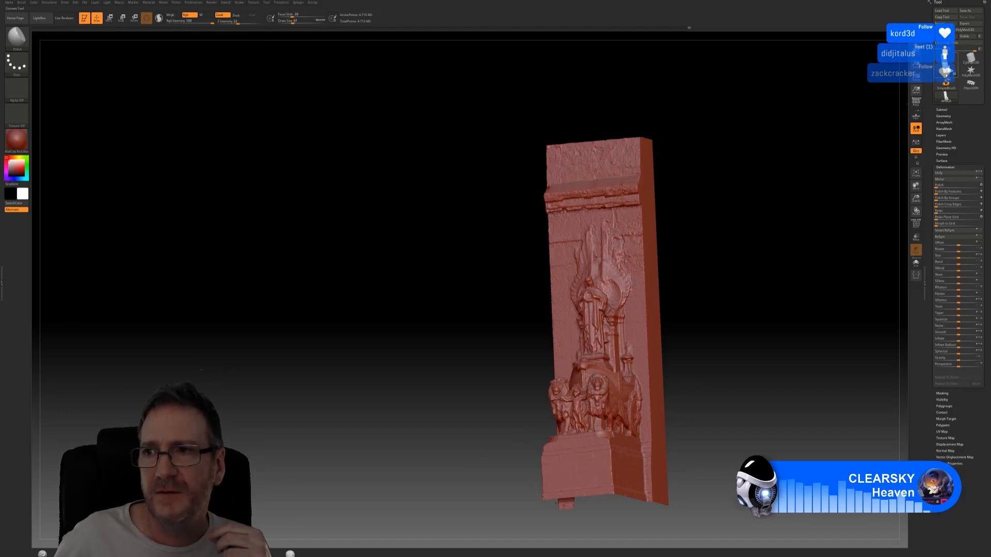
Export the monument mesh to the Statue folder of Botanical Gardens, under PhotoGrammetry > Pics on the Work drive.
click(967, 24)
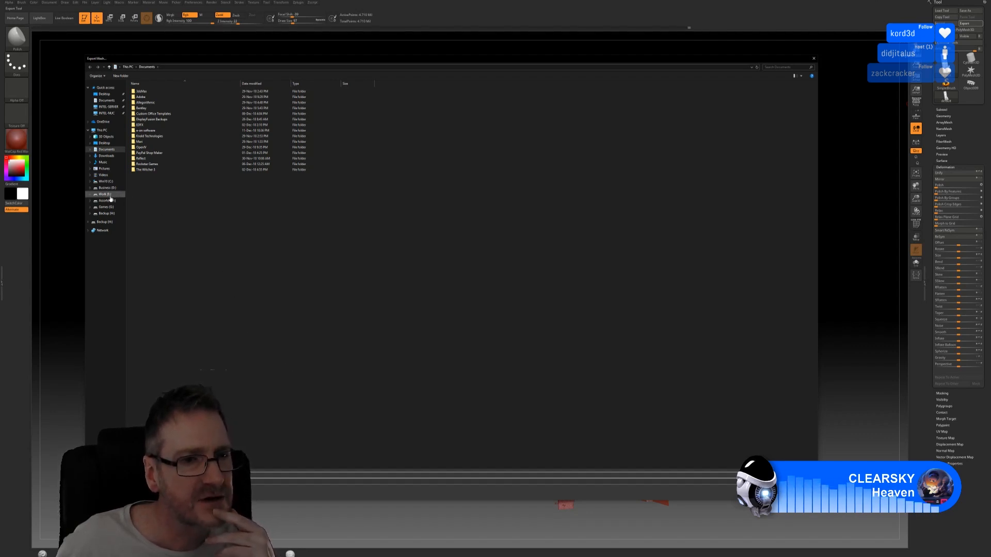
click(91, 196)
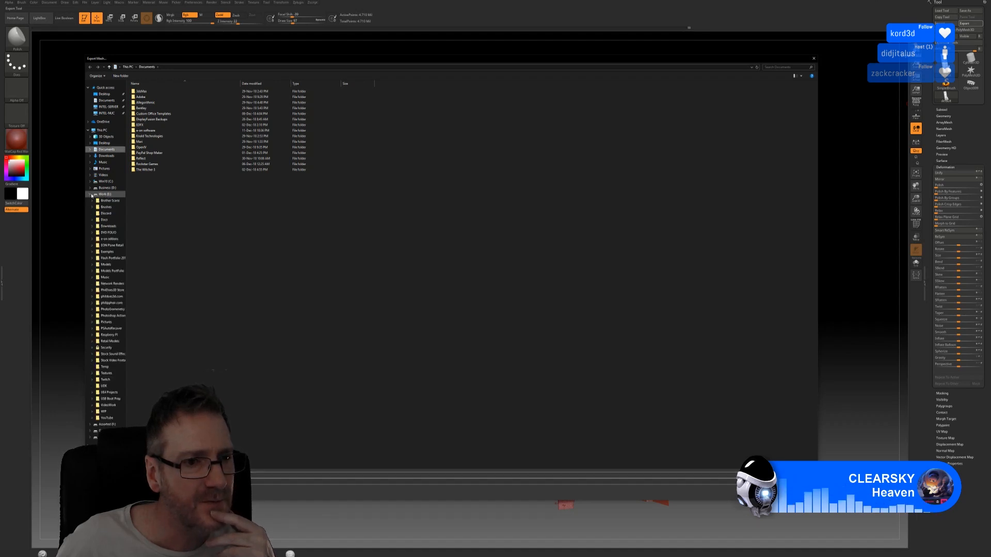
drag(128, 222, 179, 229)
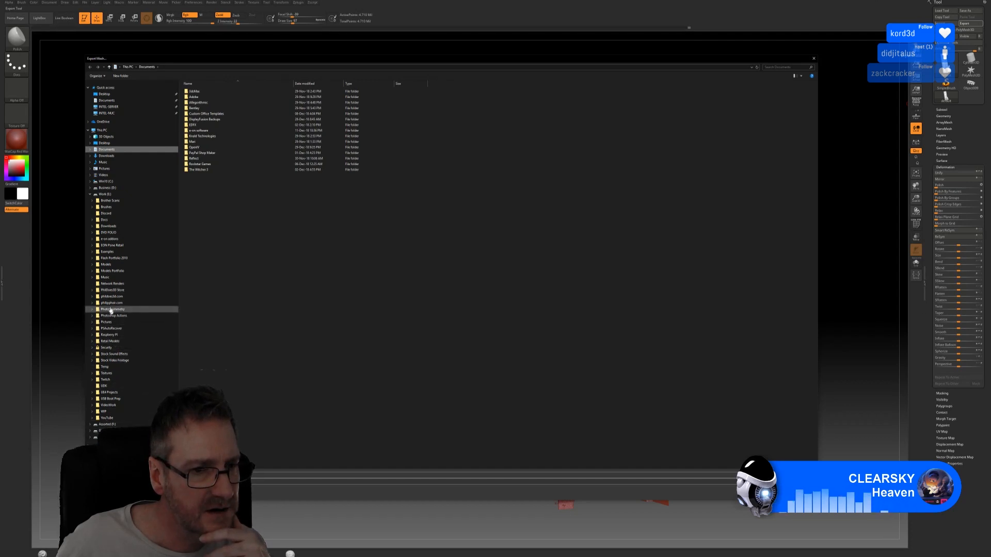
click(93, 310)
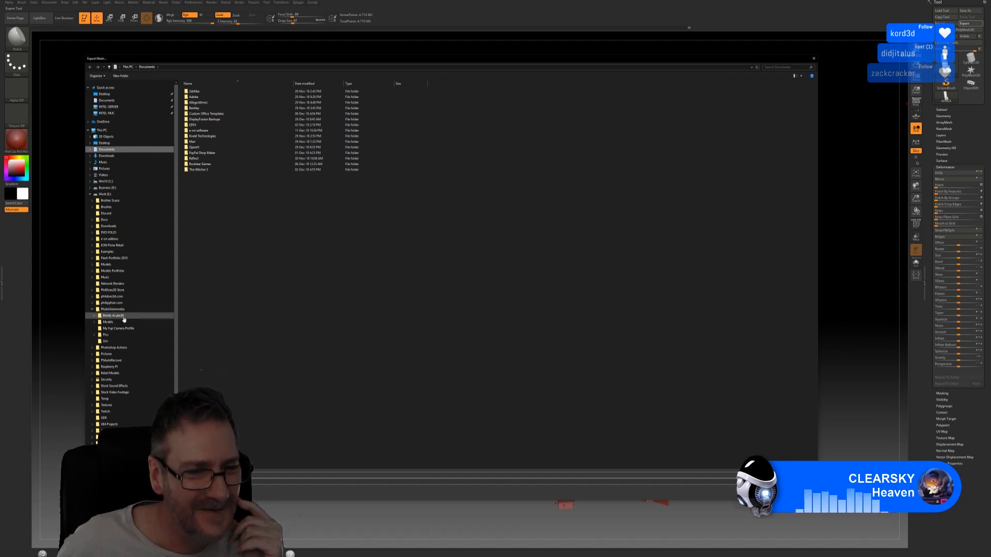
click(94, 335)
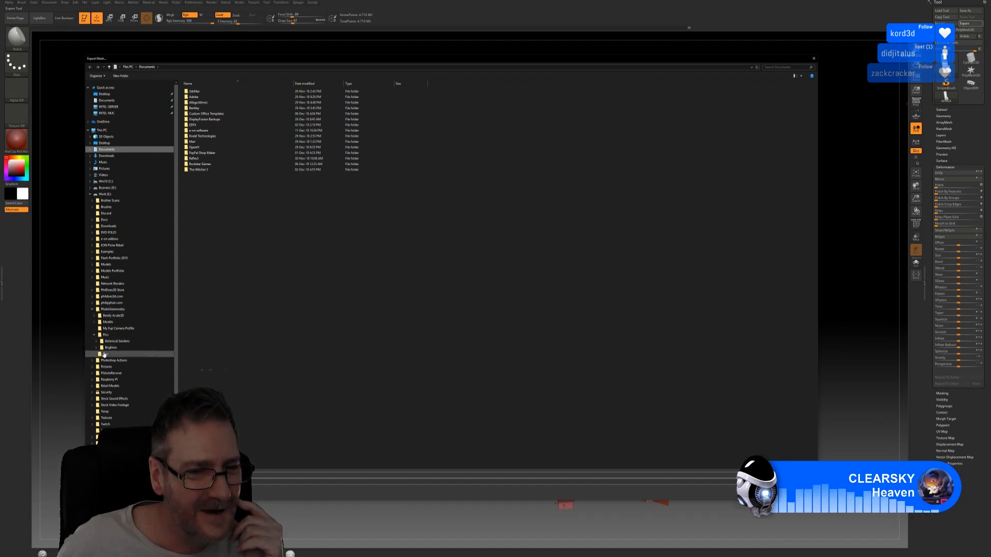
click(97, 342)
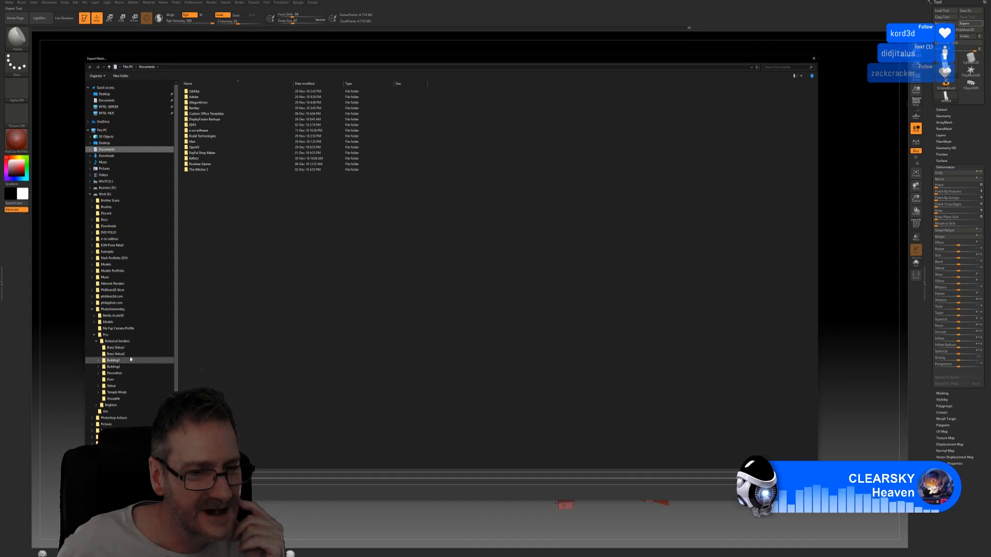
click(111, 386)
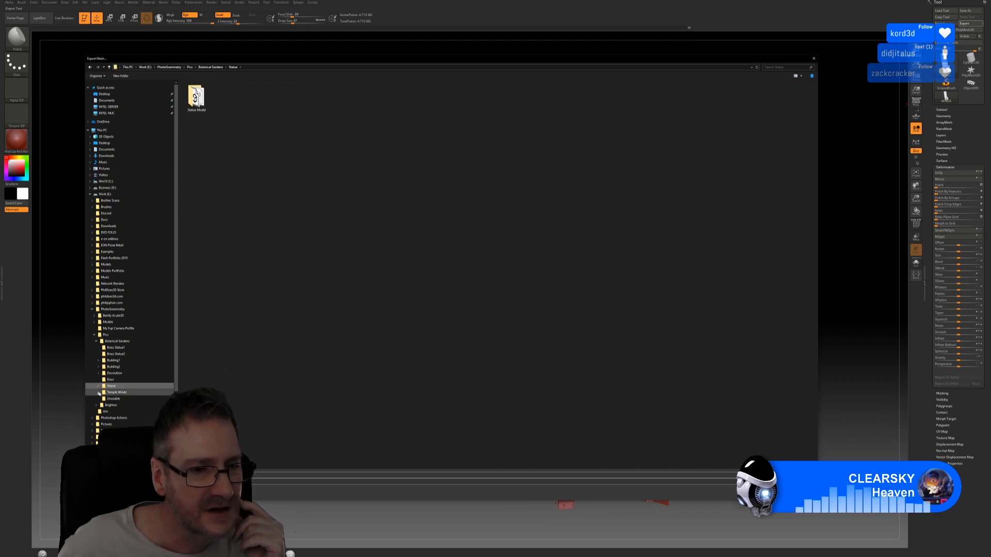
click(113, 392)
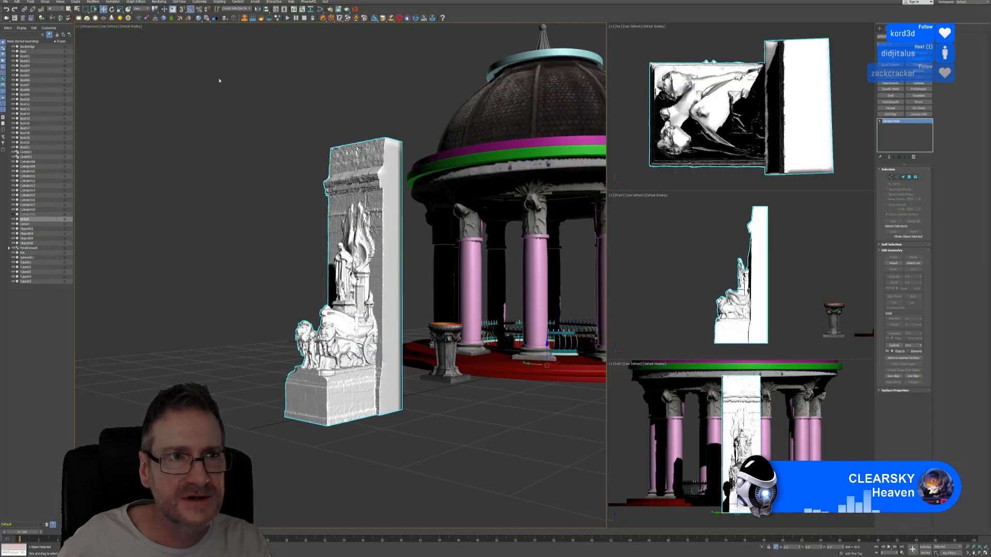
In 3ds Max, assign the existing bitmap-textured Statue material to the white monument beside the domed rotunda.
click(230, 108)
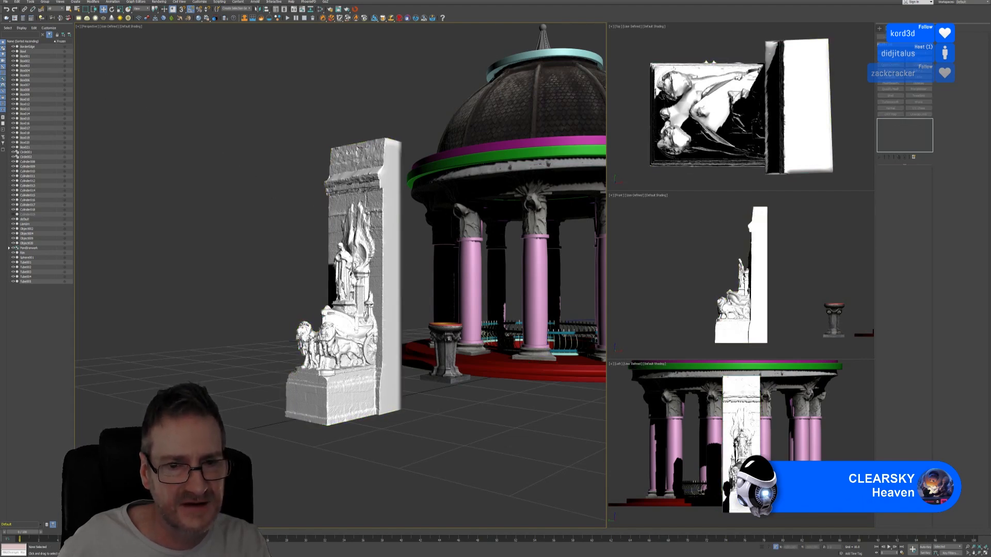
scroll(360, 297, up, 5)
scroll(392, 206, down, 2)
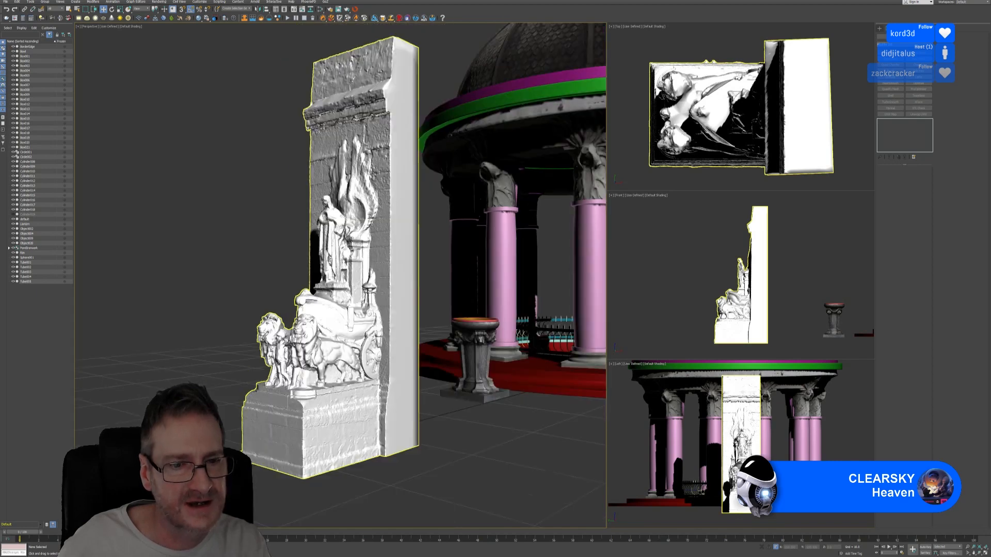
scroll(349, 232, down, 3)
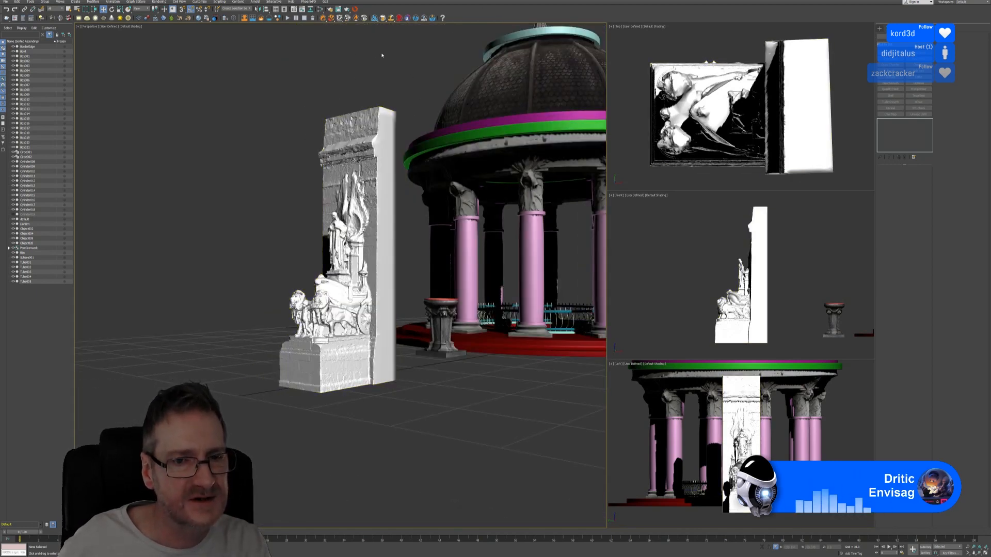
middle_drag(381, 54, 361, 86)
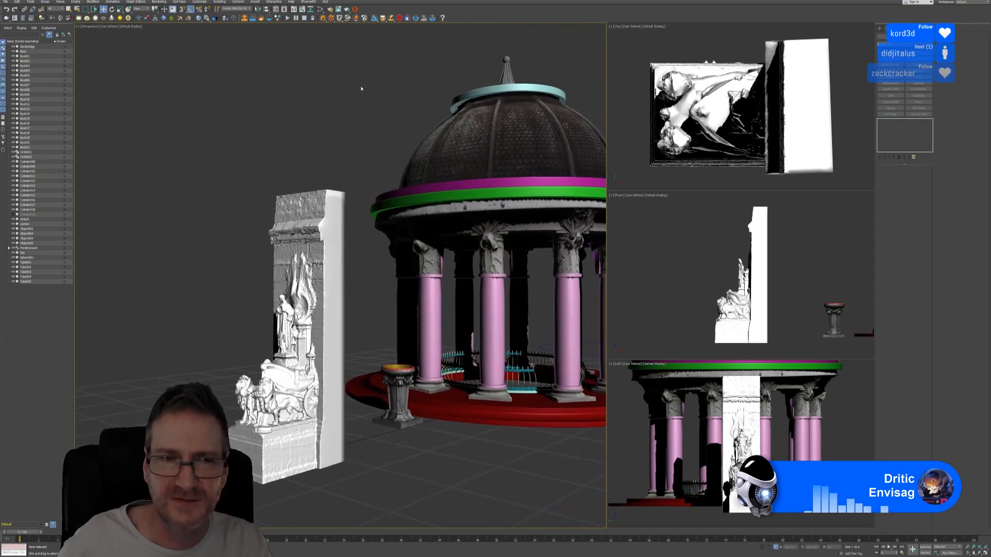
click(320, 9)
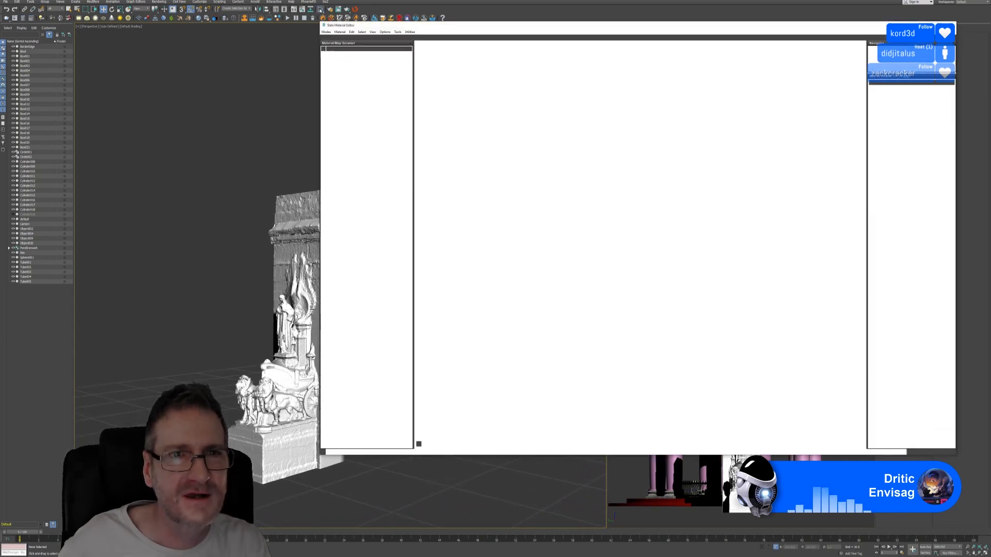
middle_drag(798, 150, 771, 155)
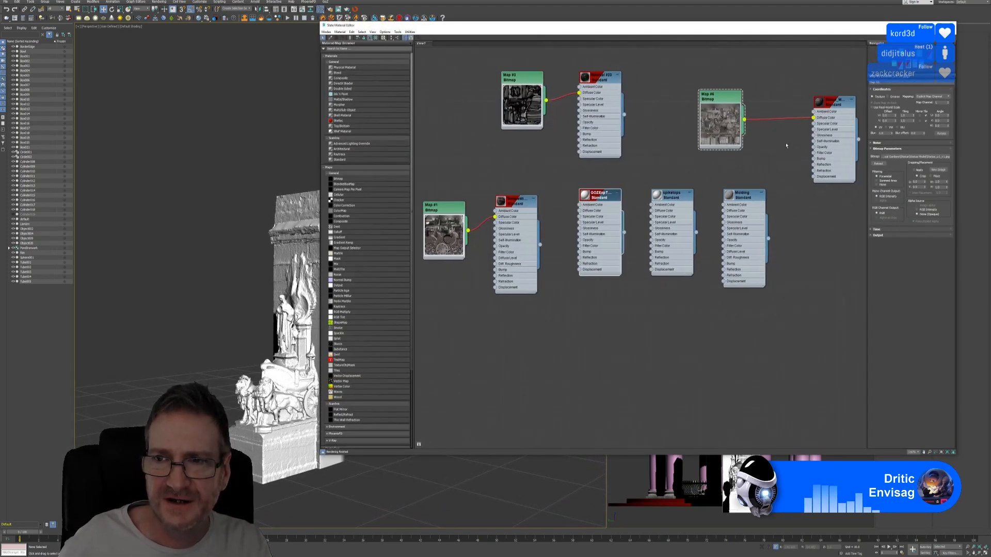
right_click(832, 104)
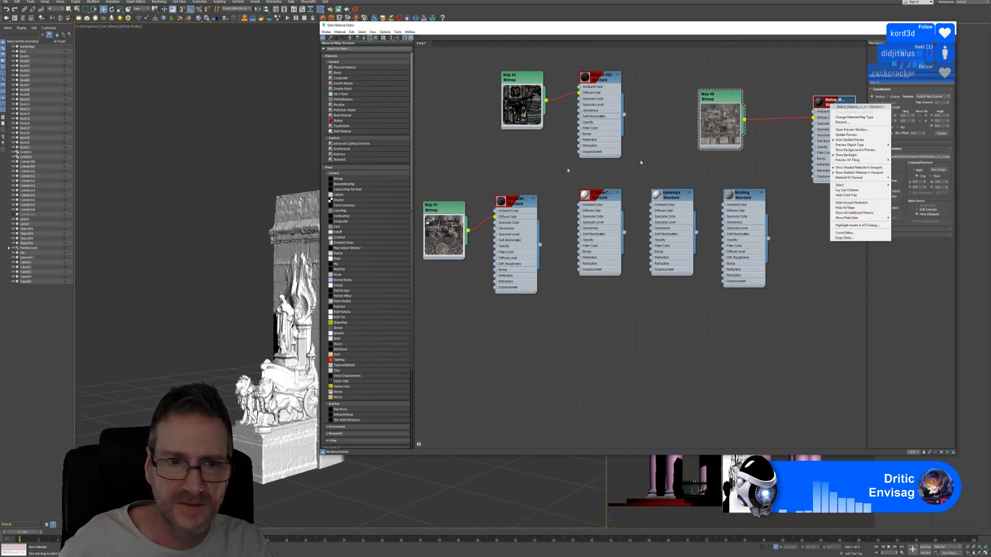
click(297, 243)
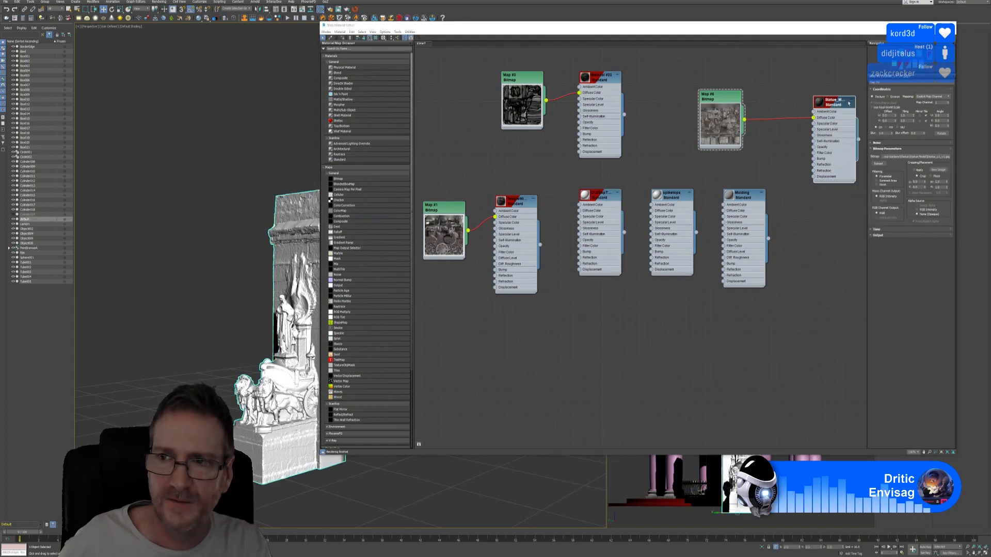
right_click(849, 103)
click(859, 110)
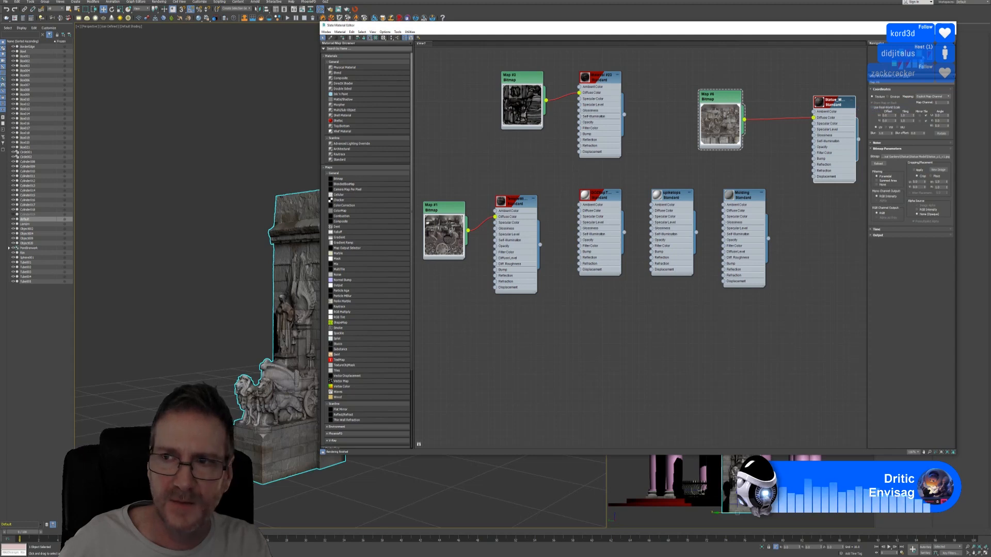
click(949, 24)
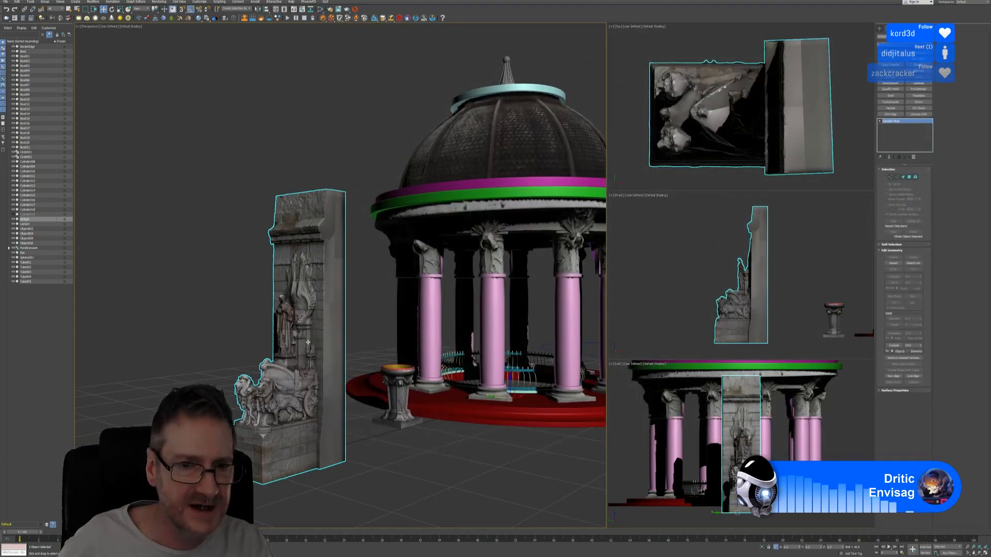
Save the scene with the textured monument as a 3ds Max file in the folder holding the other scene files.
scroll(308, 342, up, 3)
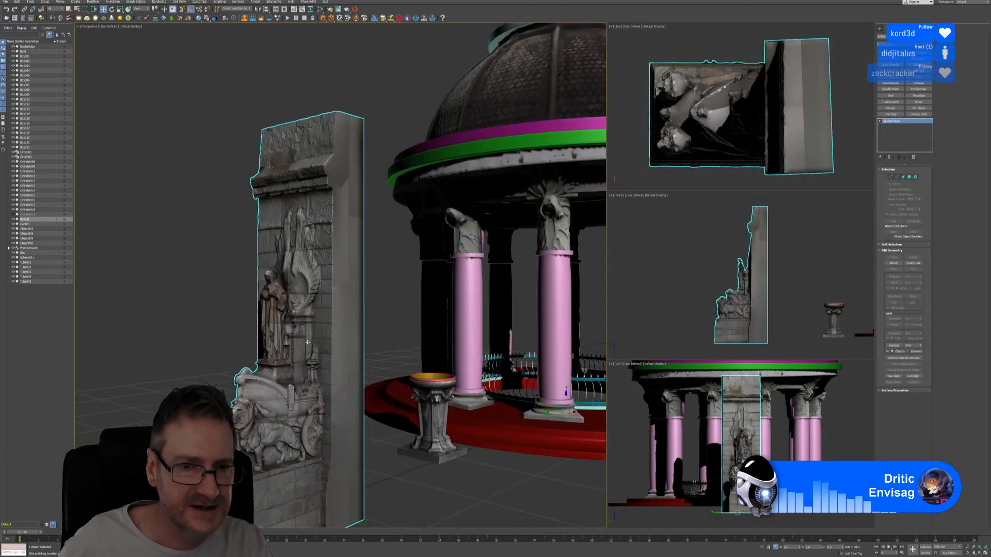
click(7, 3)
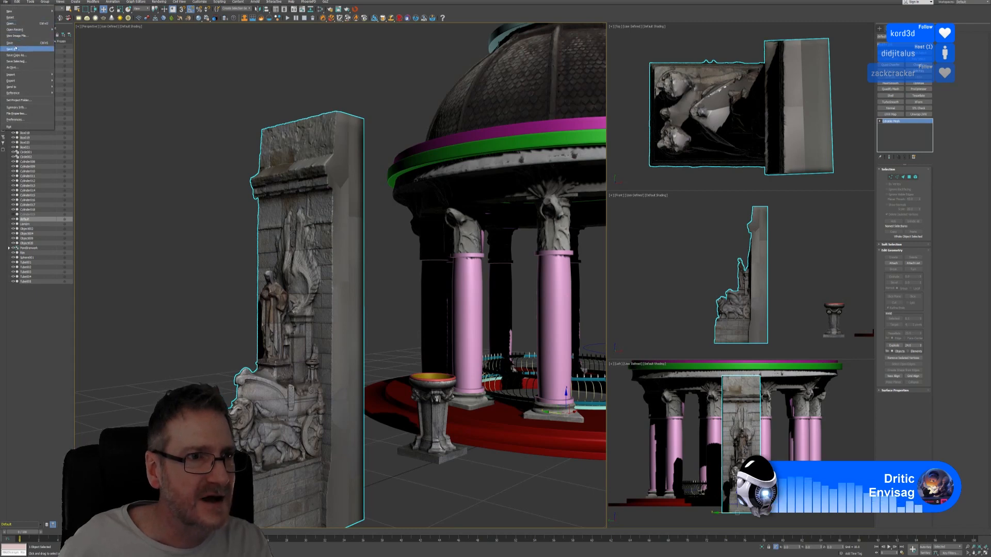
click(78, 69)
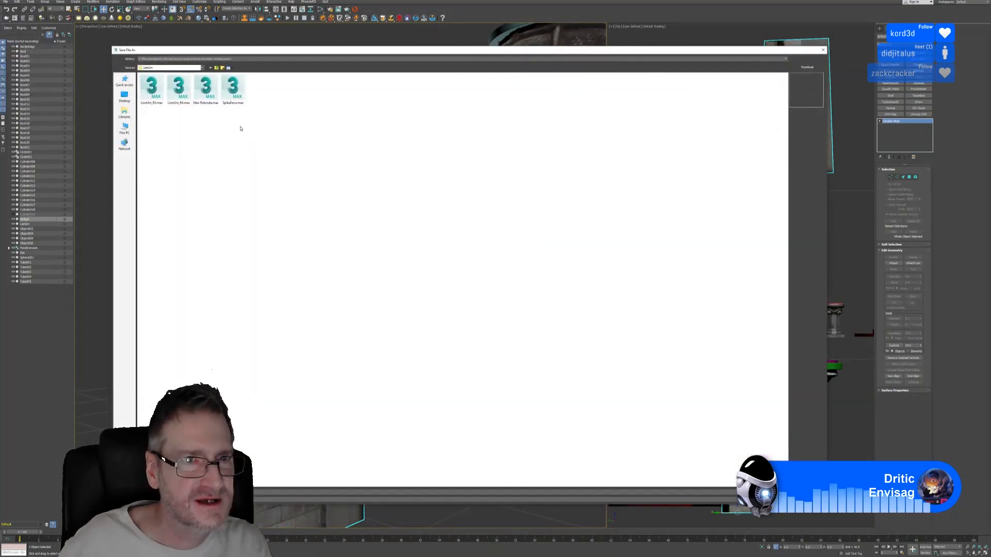
click(229, 59)
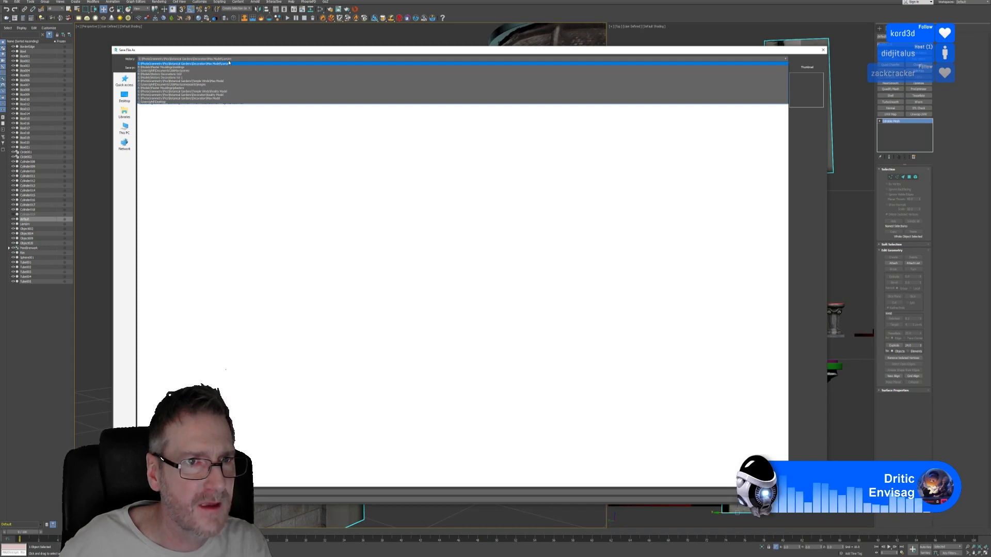
click(228, 54)
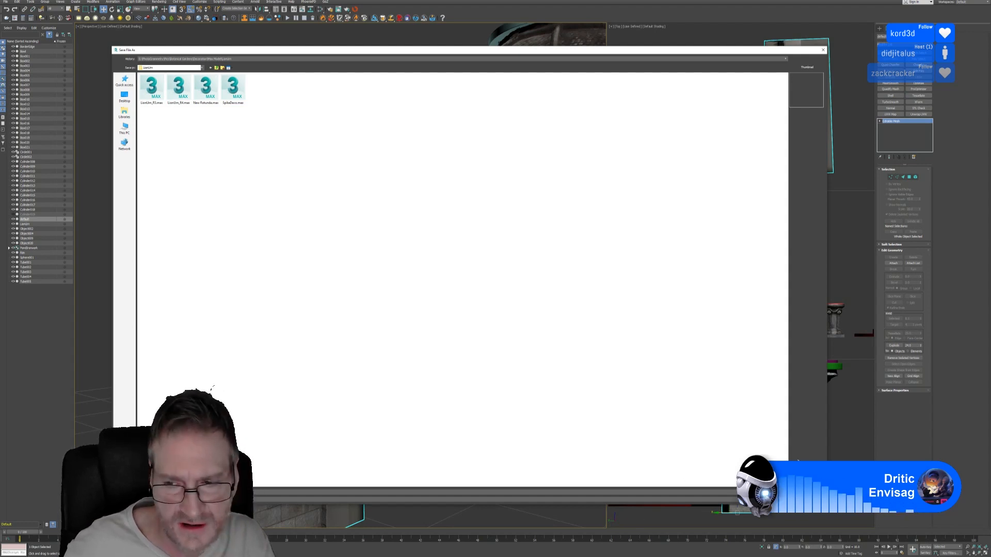
key(Return)
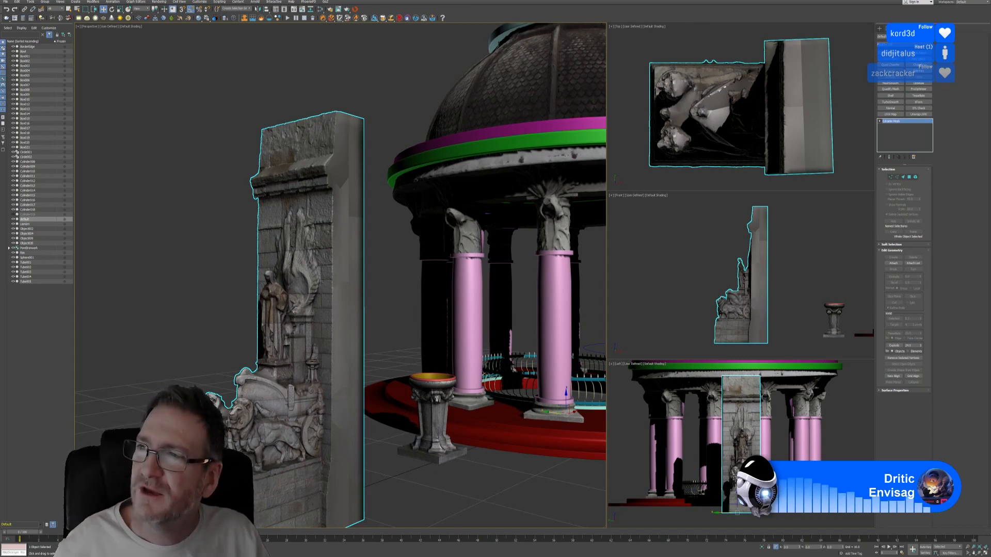
drag(990, 95, 530, 95)
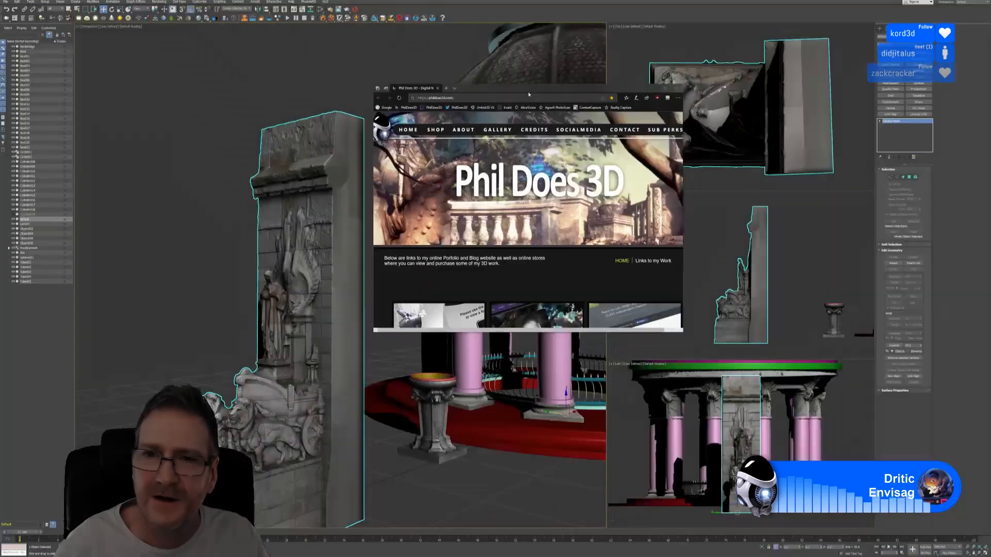
double_click(529, 95)
click(104, 7)
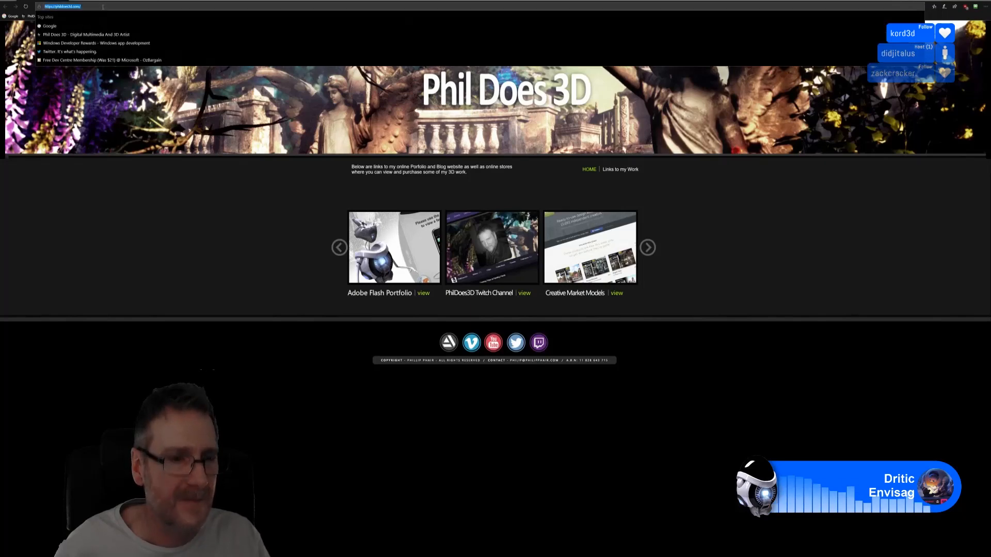
text(https://player.vimeo.com/video/255801069)
key(Return)
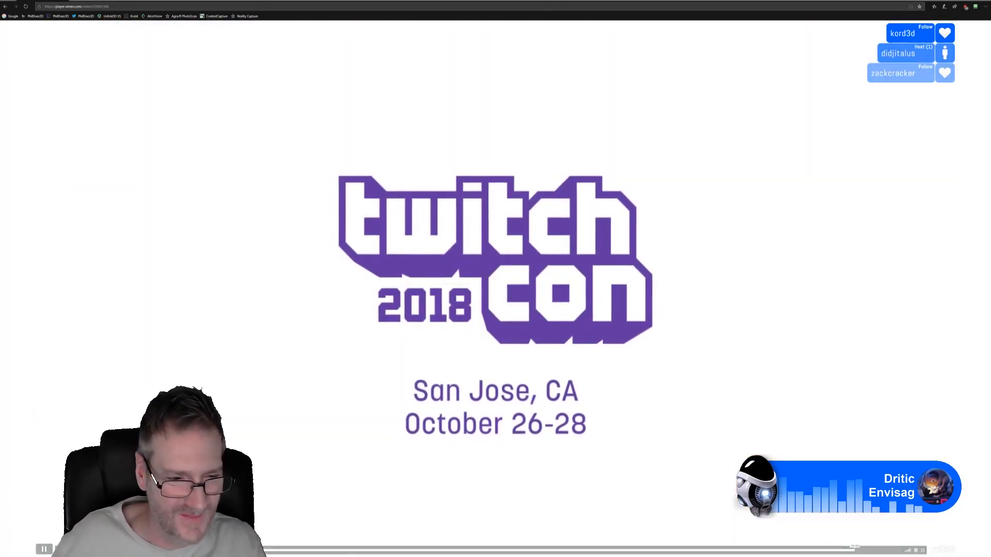
Skim through the TwitchCon video and pause it at the shot of the seated audience behind the metal railing.
click(298, 500)
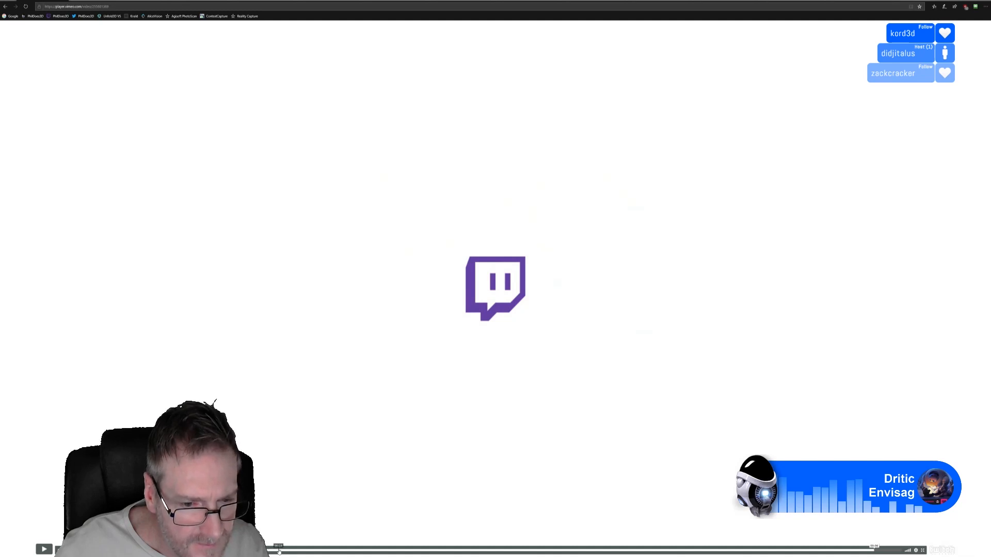
click(333, 550)
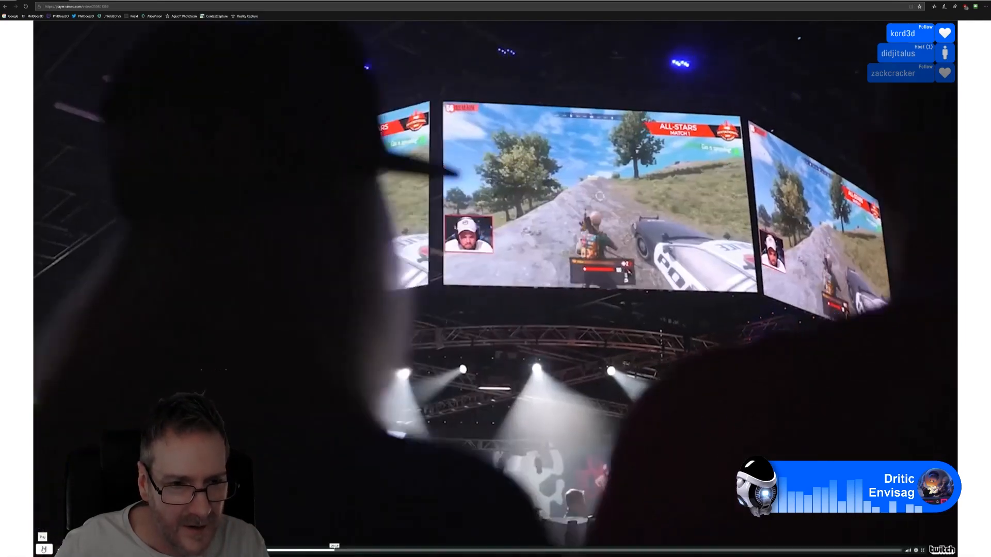
click(43, 548)
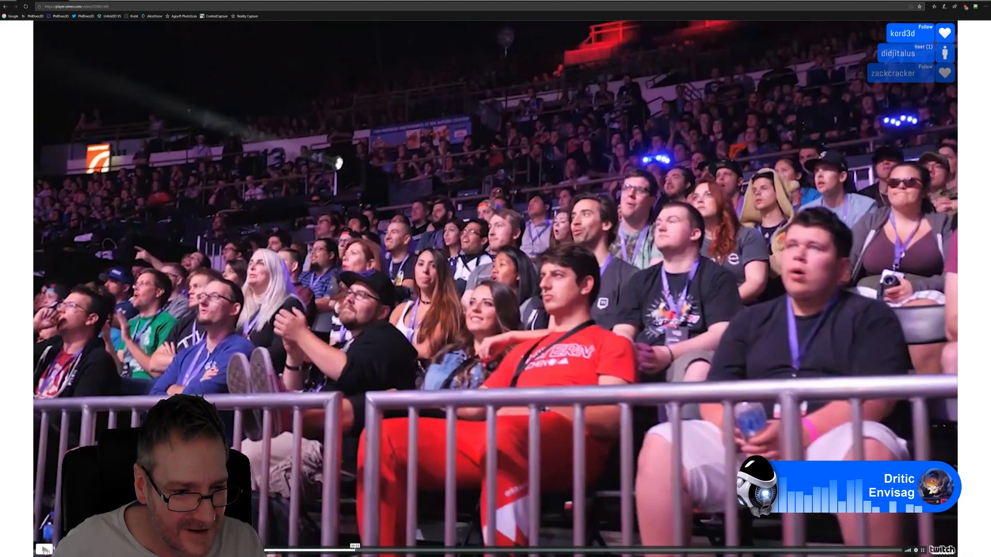
click(45, 551)
click(45, 551)
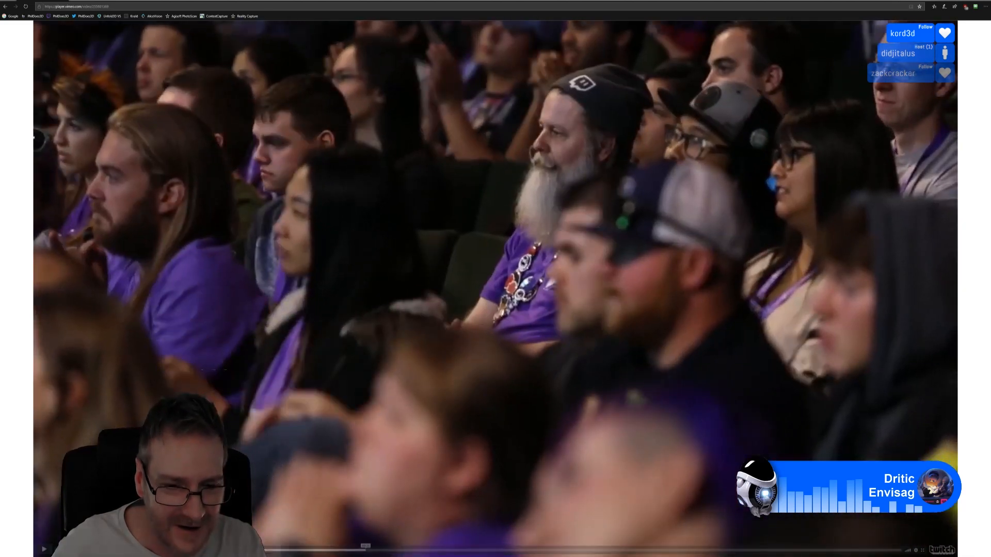
click(360, 551)
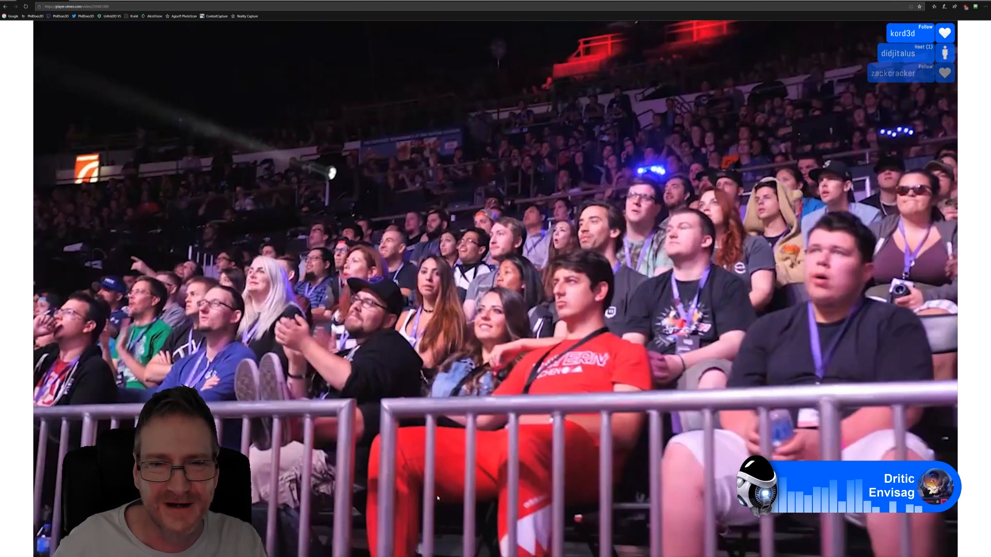
mouse_move(380, 480)
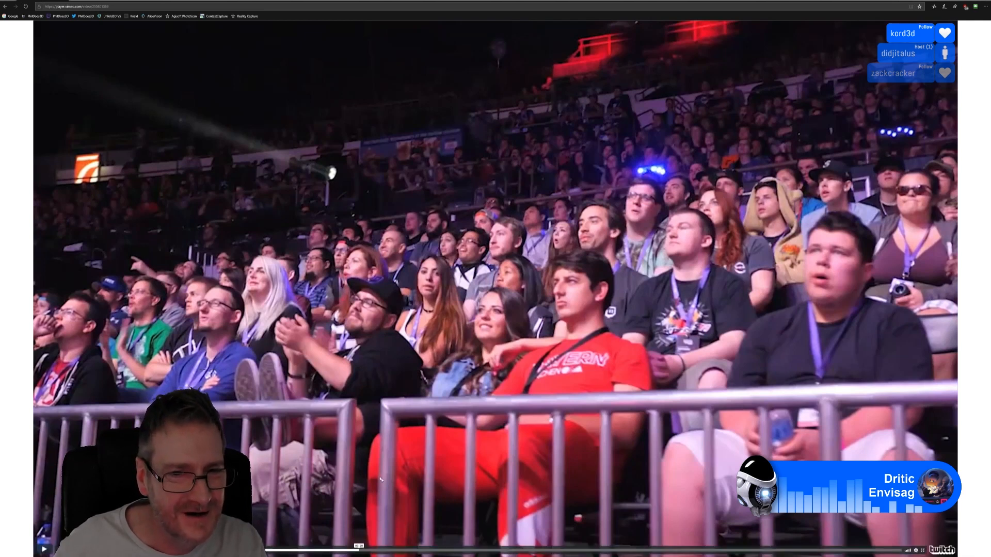
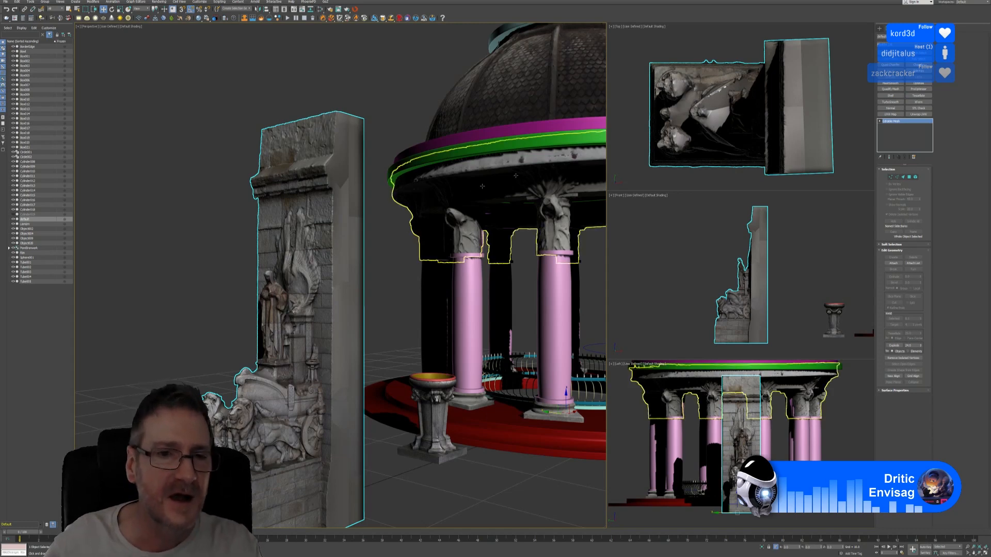
Back in 3ds Max, examine the textured monument's size and placement beside the domed rotunda in the perspective and top views.
scroll(184, 229, down, 4)
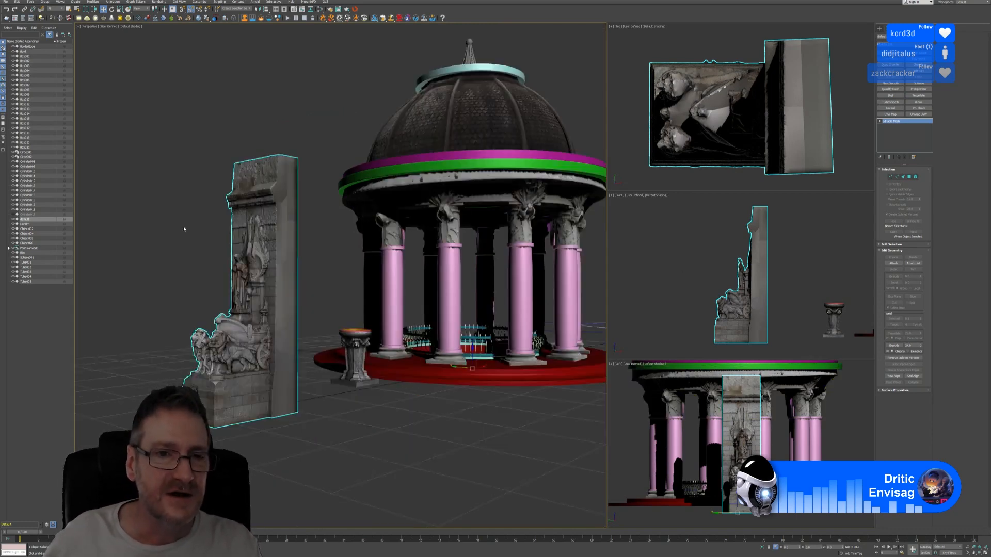
alt+middle_drag(319, 103, 270, 186)
scroll(284, 133, down, 3)
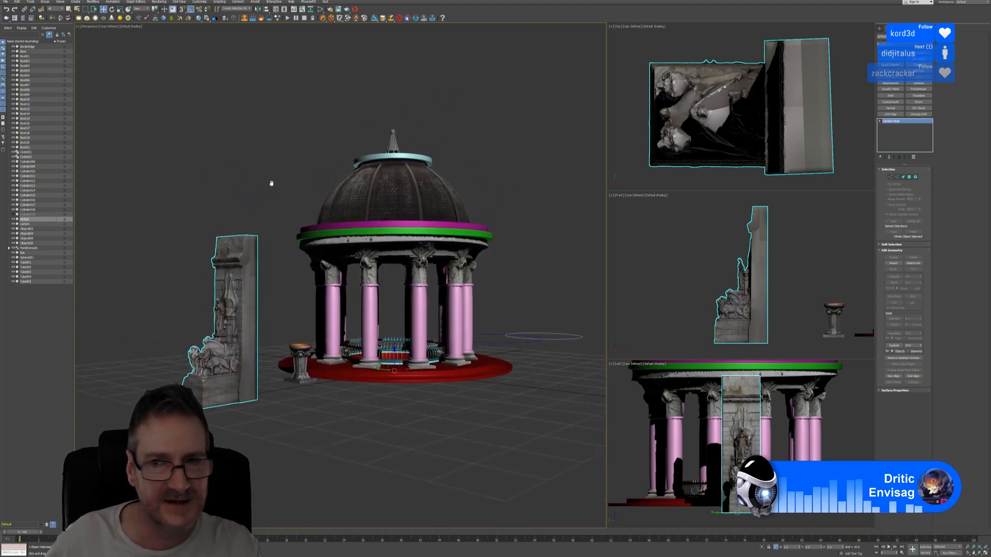
scroll(674, 102, down, 6)
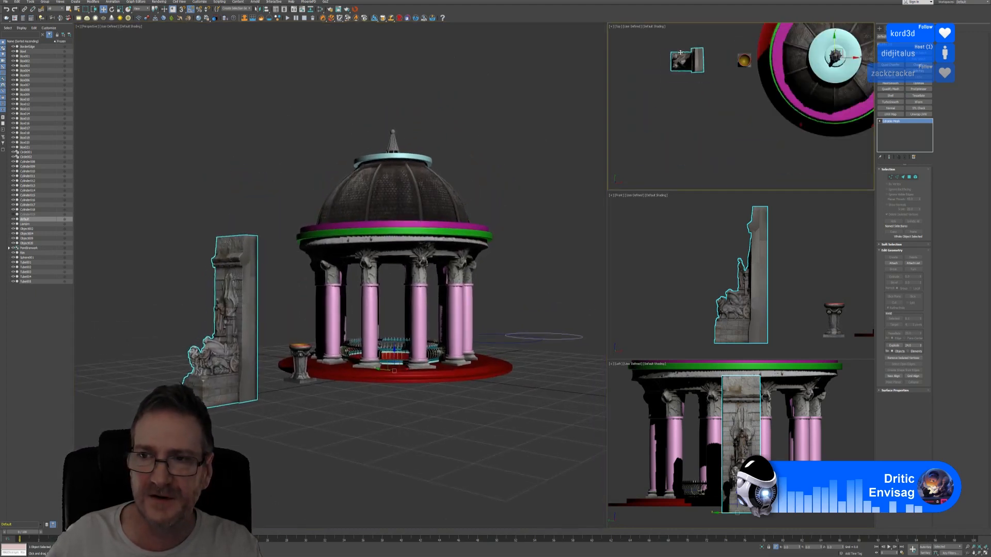
middle_drag(719, 95, 668, 134)
scroll(674, 142, down, 4)
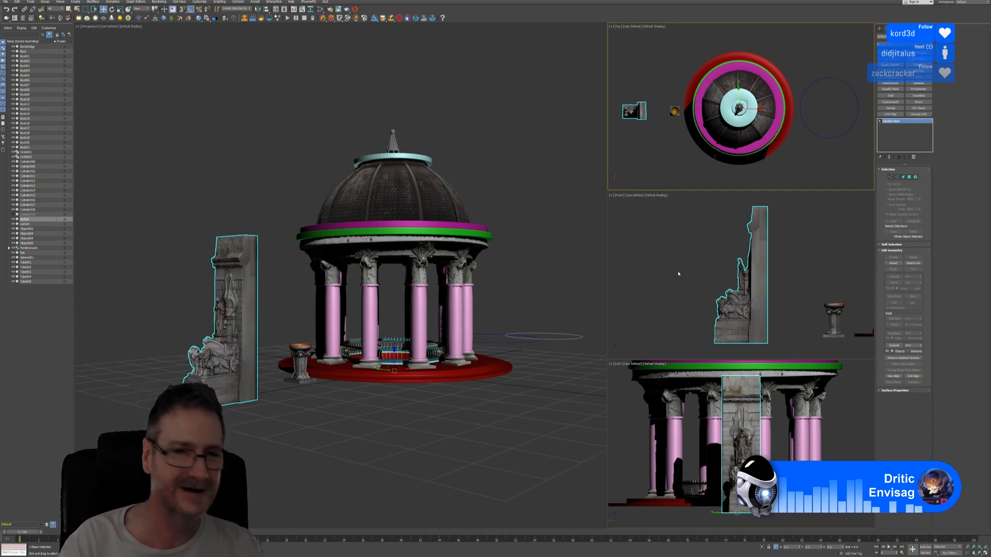
middle_drag(298, 159, 275, 177)
scroll(228, 307, up, 5)
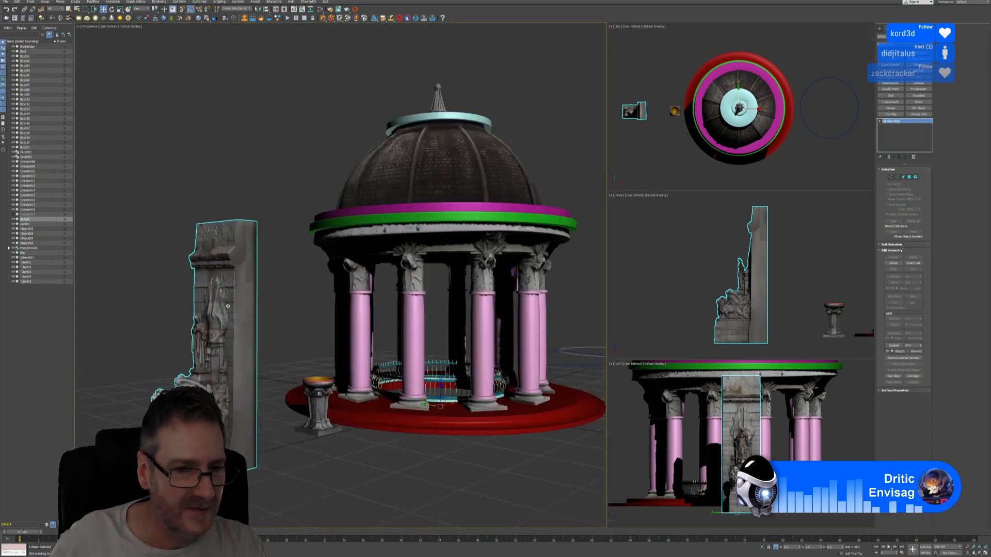
scroll(227, 307, down, 2)
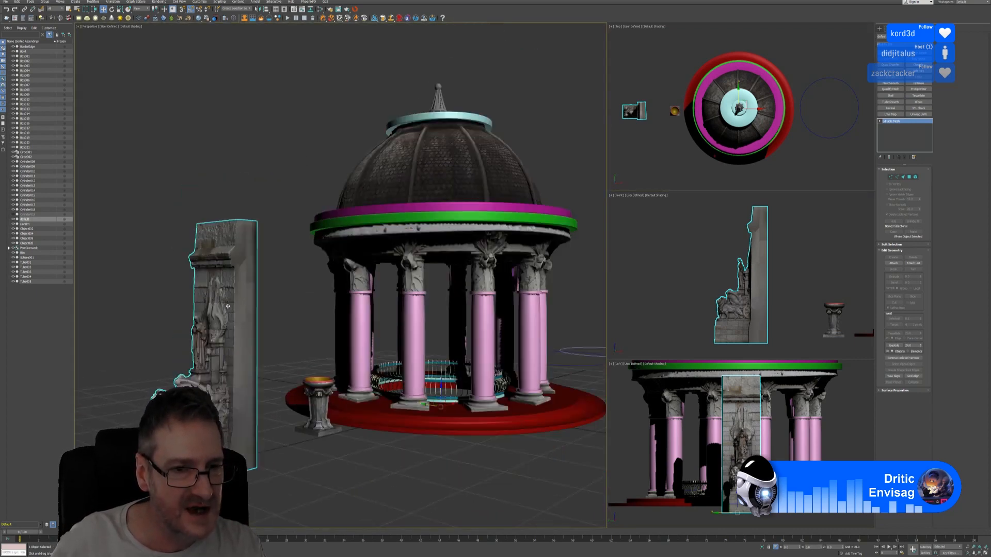
middle_drag(270, 181, 277, 169)
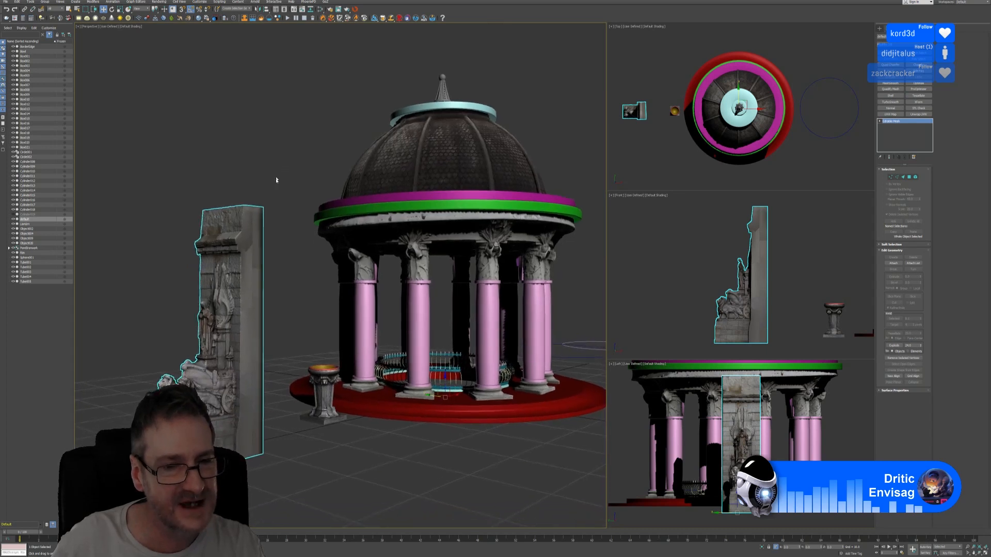